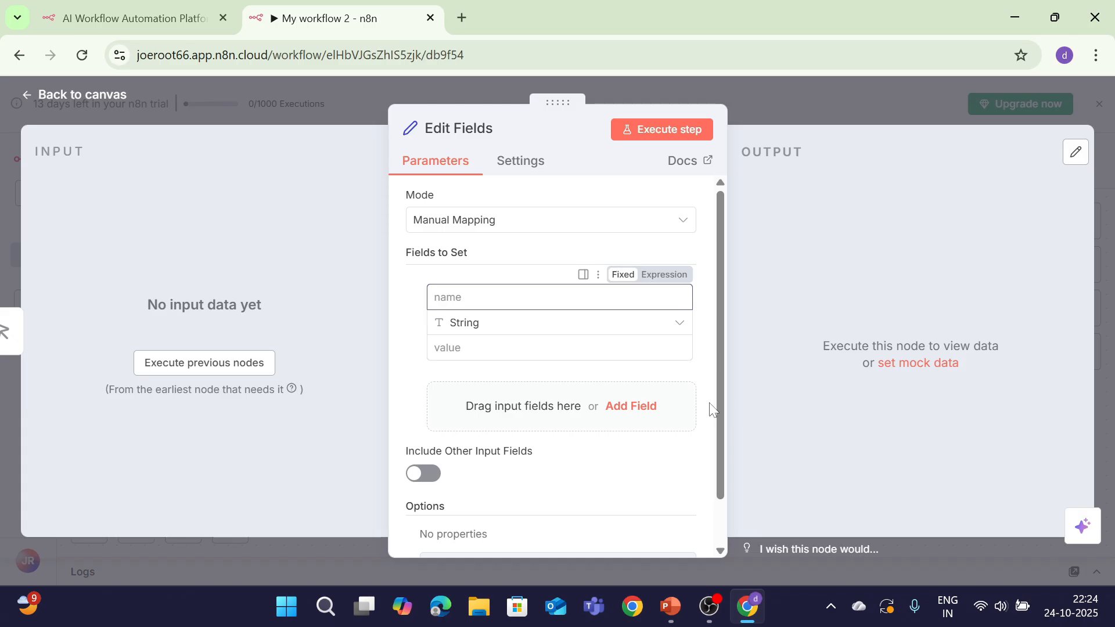
Set the field first_name to Joe and add a last_name field set to Root
type("first_name")
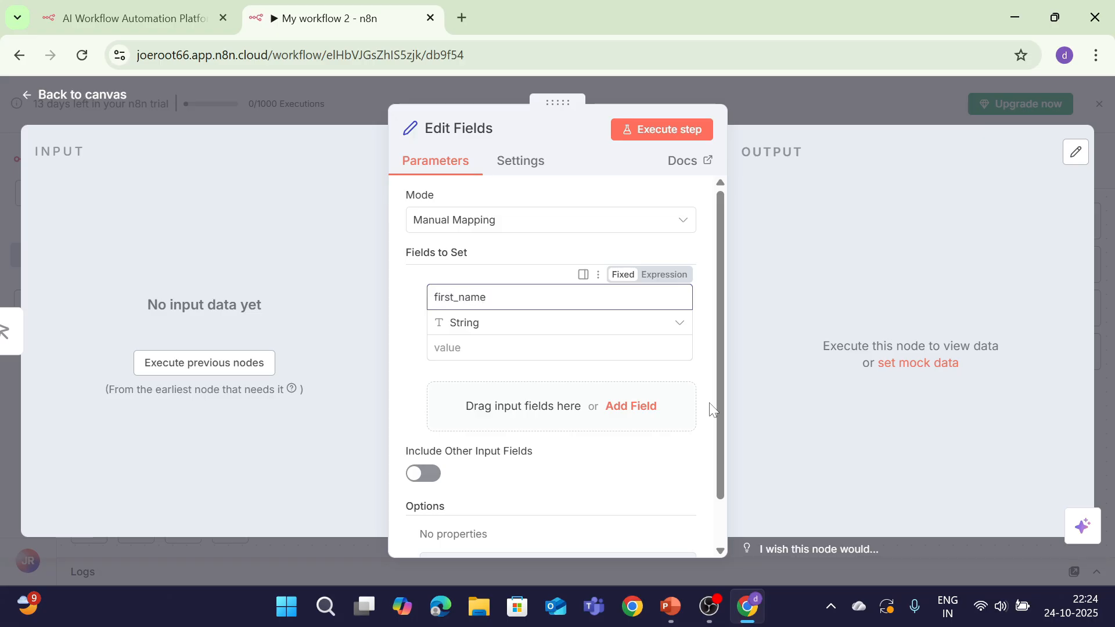
key("Tab")
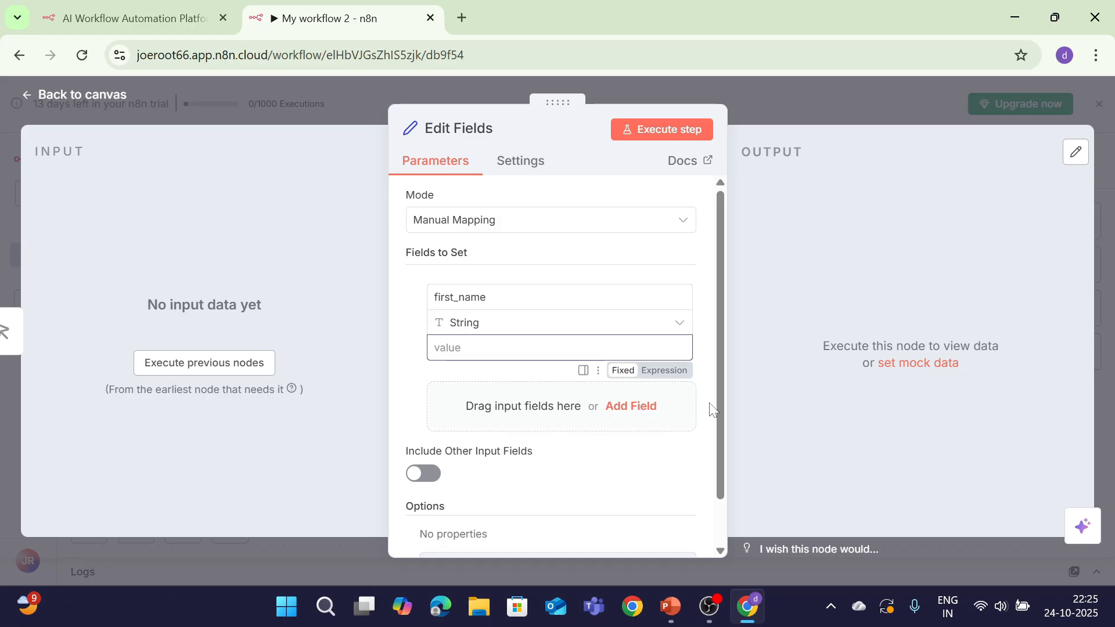
type("Joe")
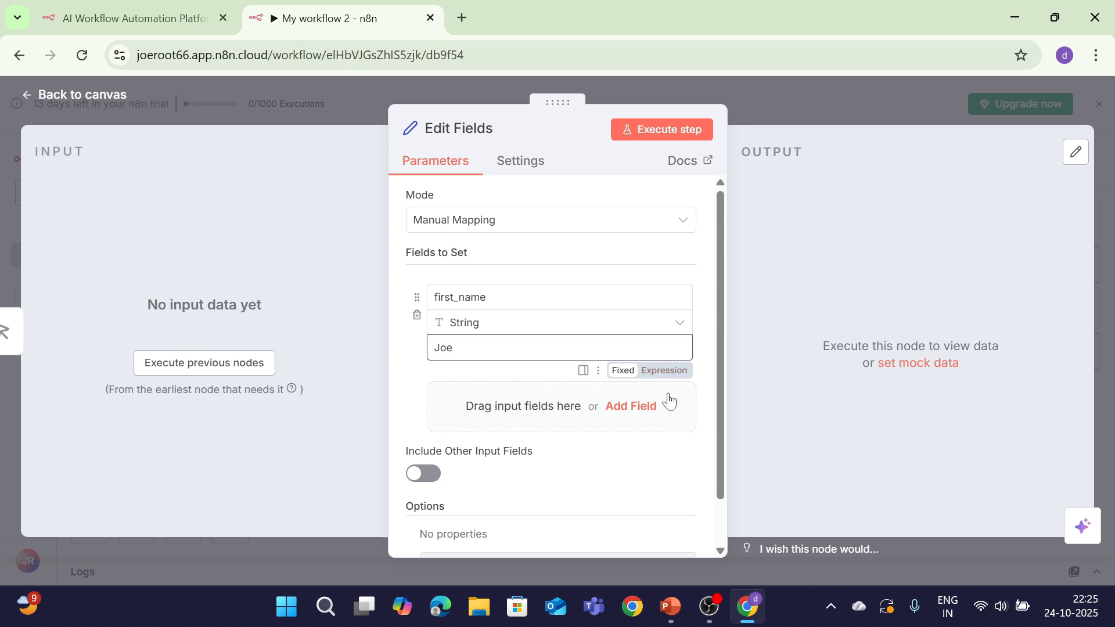
left_click(646, 408)
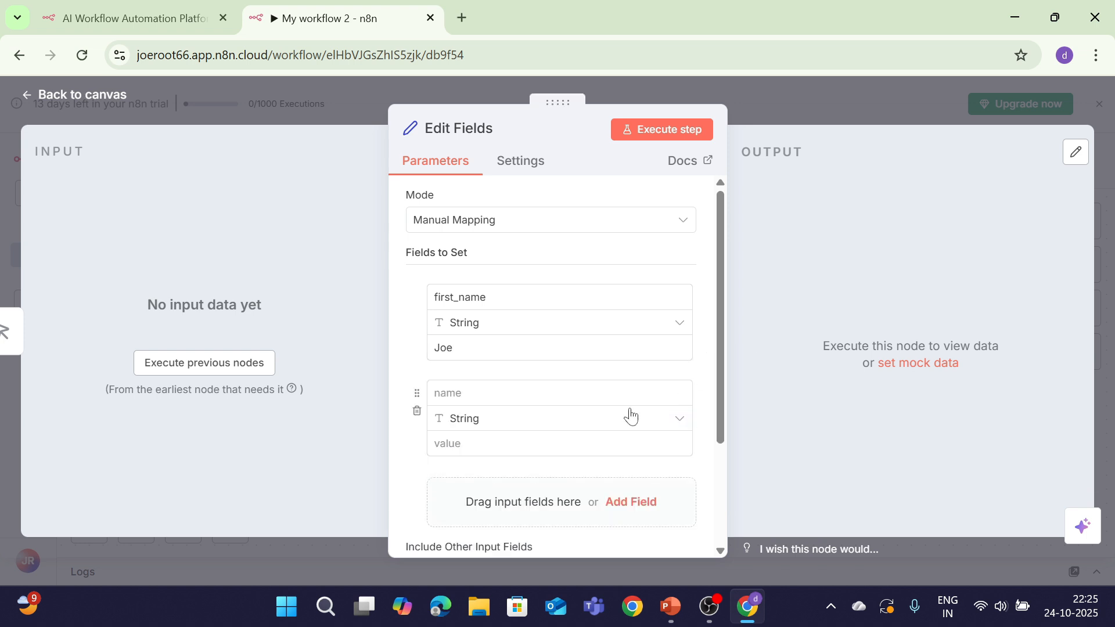
type("last")
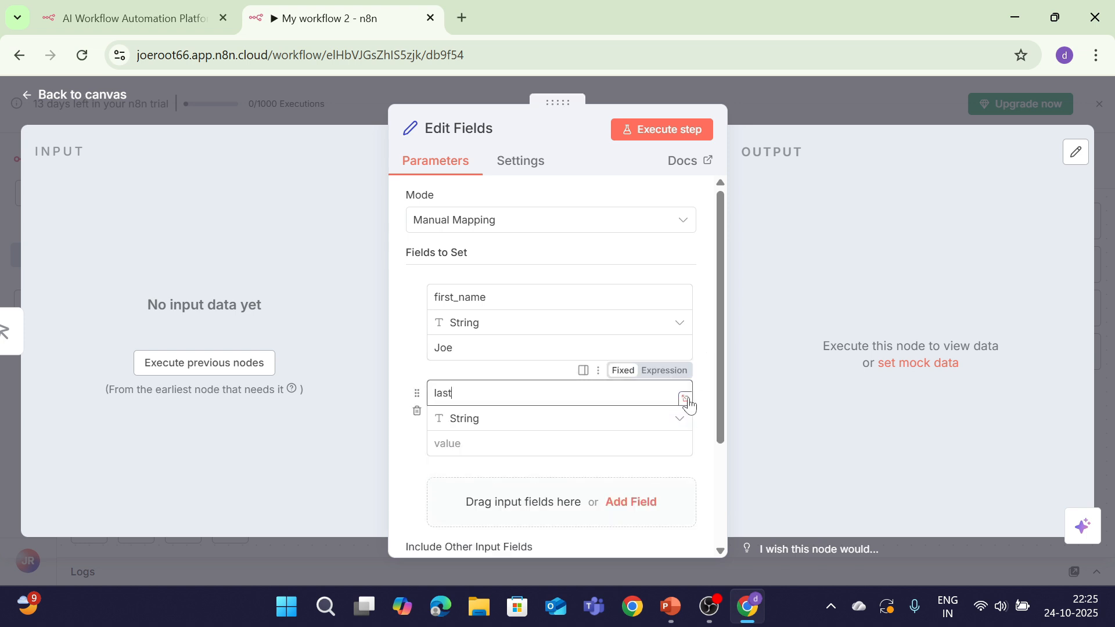
type("_name")
key("Tab")
key("Tab")
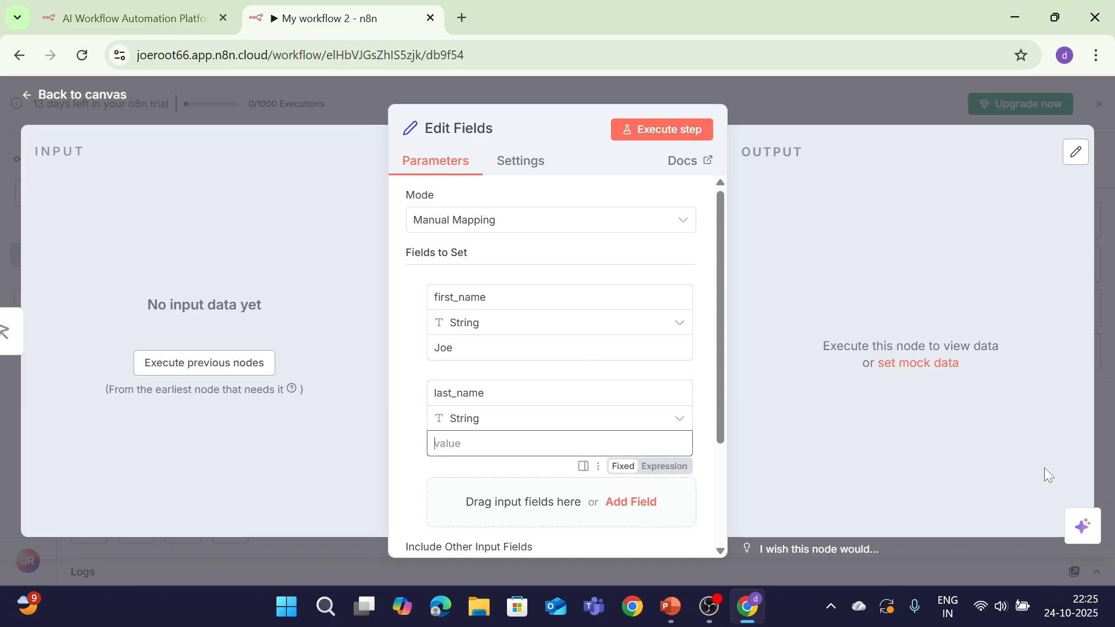
type("Root")
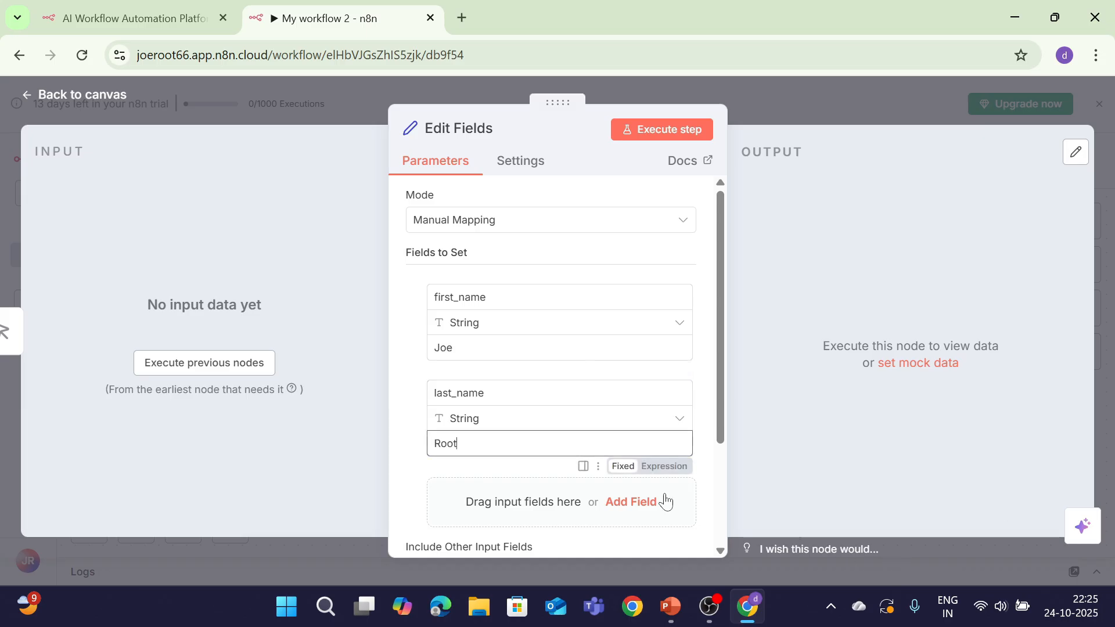
Add a third, empty field below them and bring up its data type choices
left_click(639, 510)
scroll(722, 356, "down", 2)
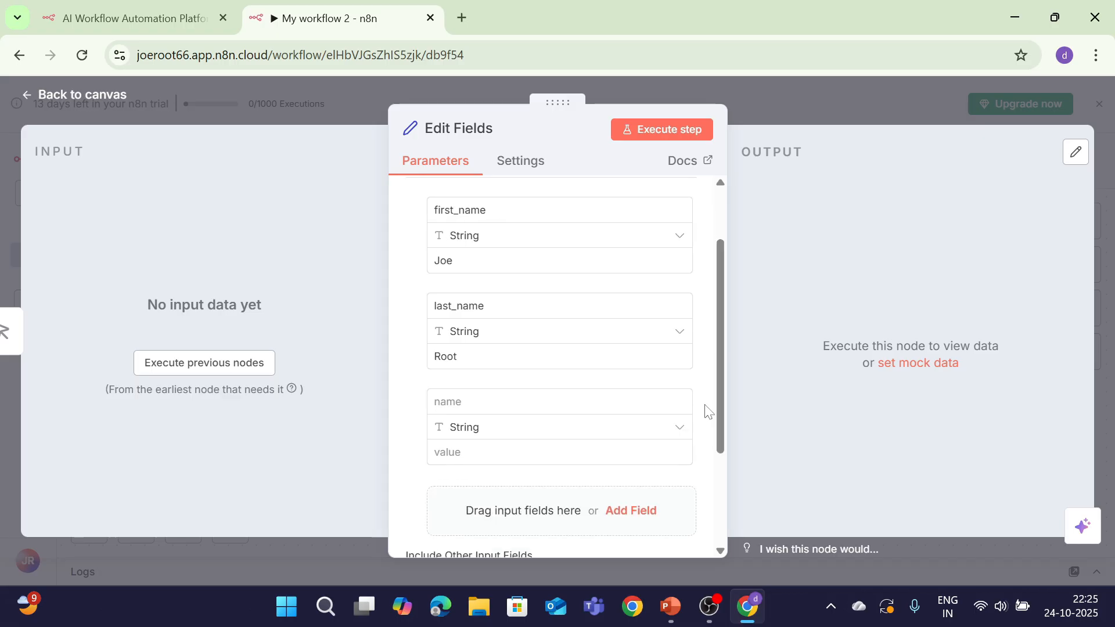
left_click(668, 436)
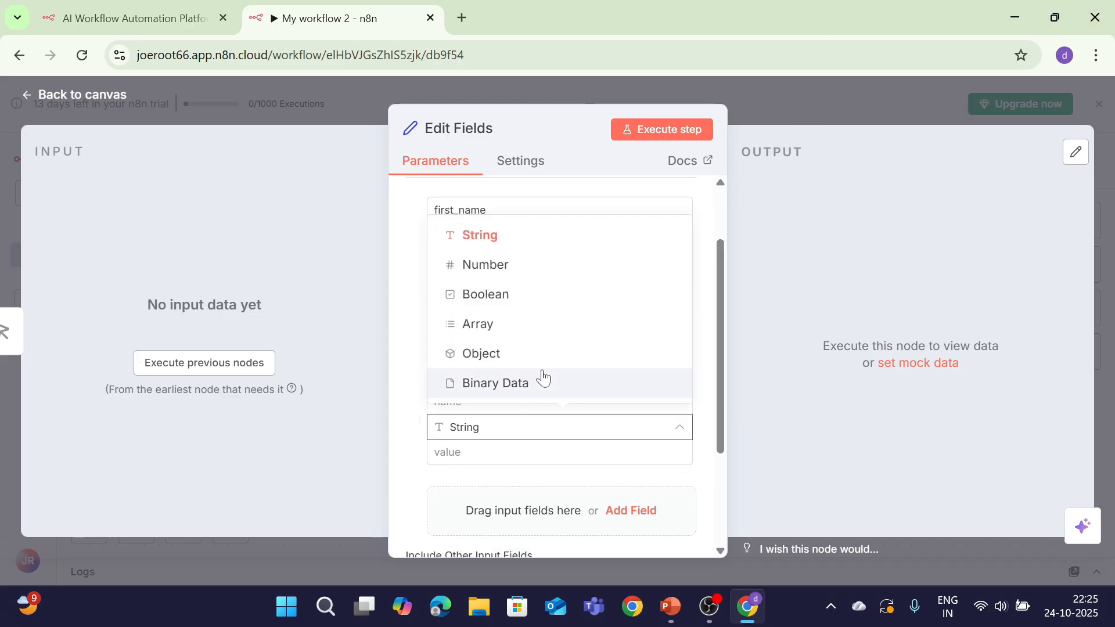
Make the third field a Number named matches with value 256
left_click(504, 267)
left_click(493, 402)
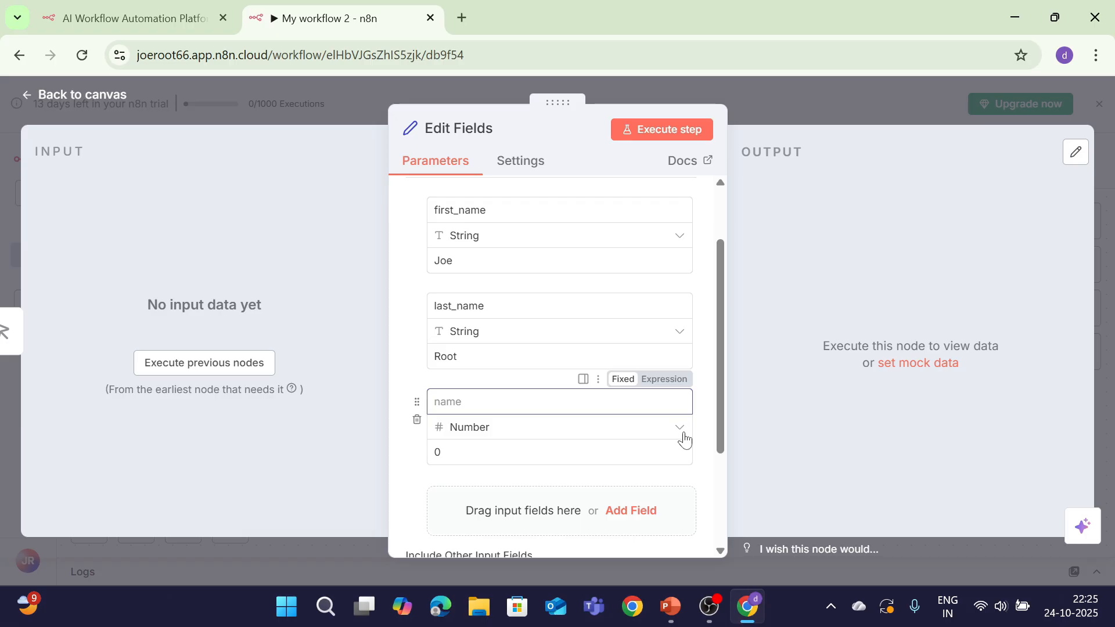
type("matches")
key("Tab")
type("2")
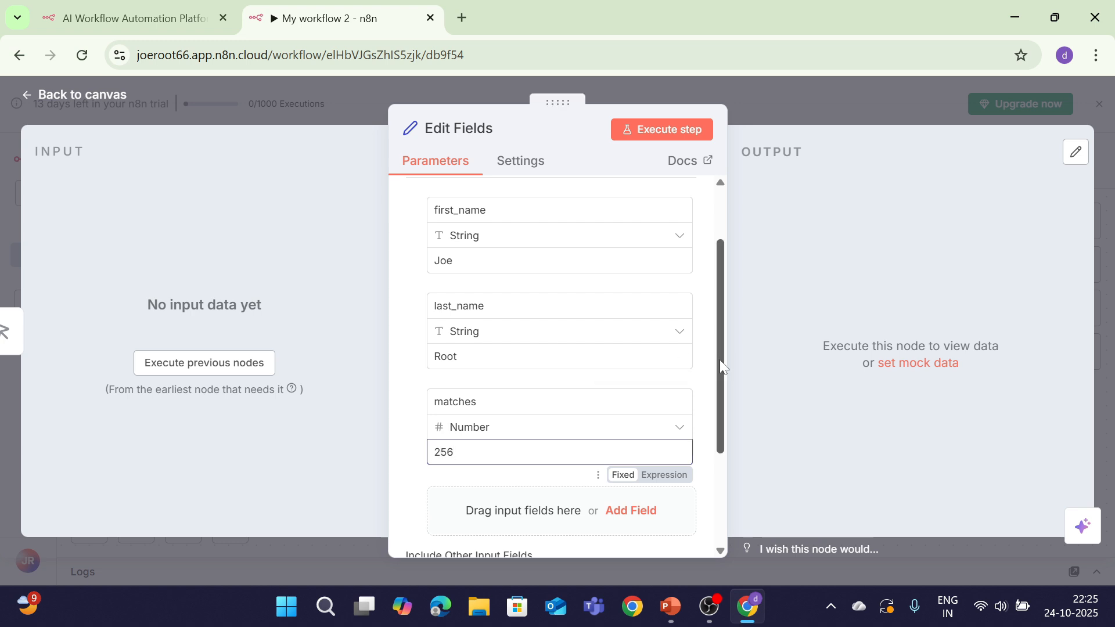
left_click_drag(719, 360, 719, 384)
Add a Number field International_runs with value 20677, then test the Edit Fields step
left_click(629, 470)
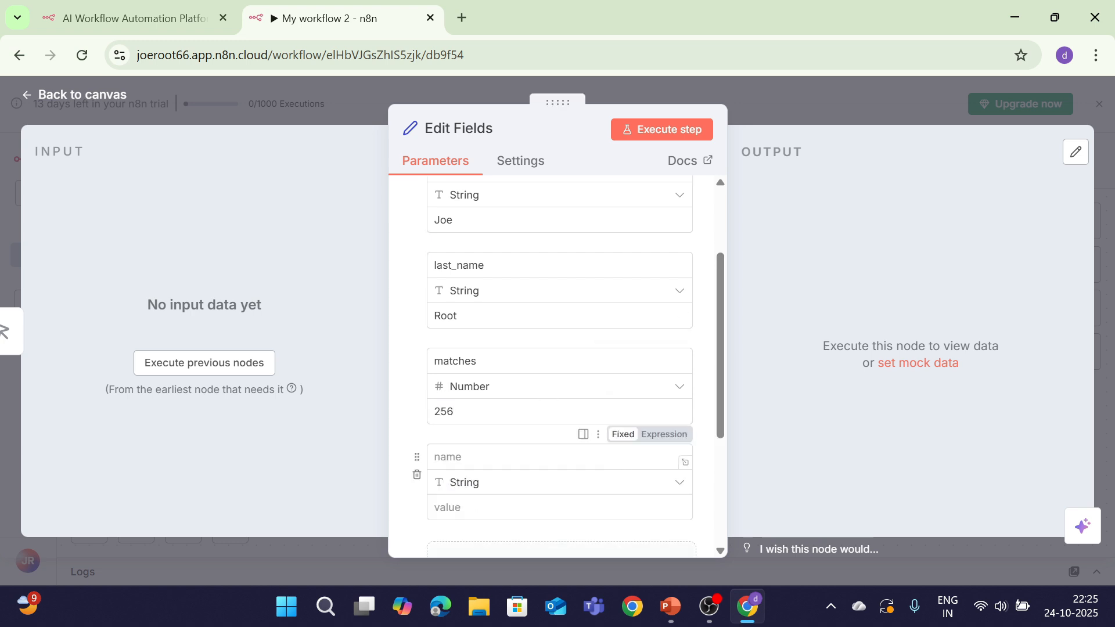
type("International")
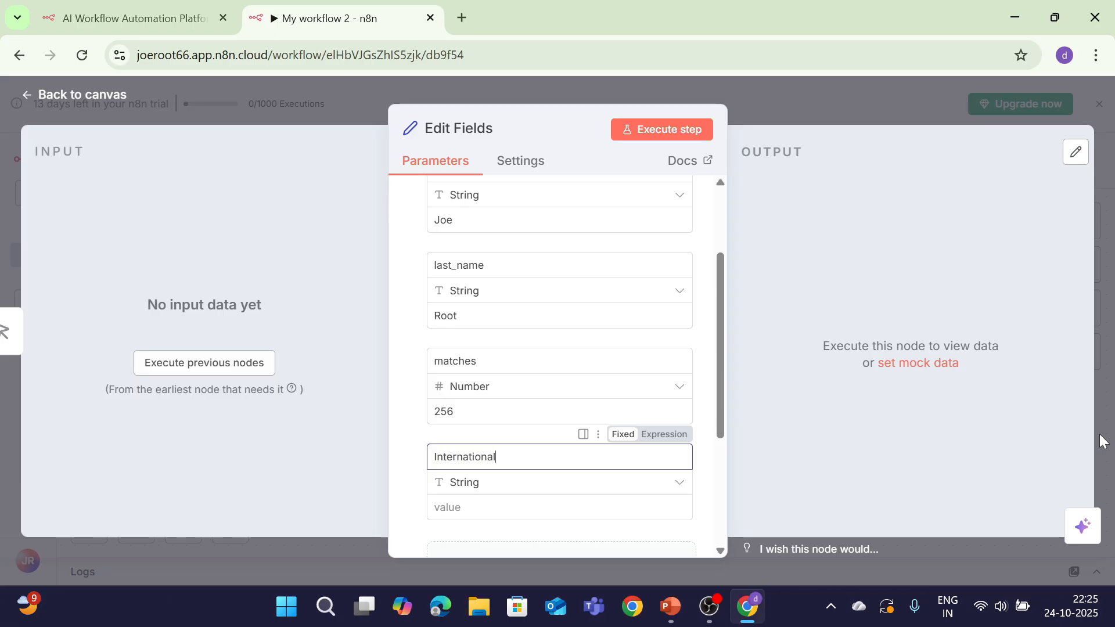
type("_runs")
key("Tab")
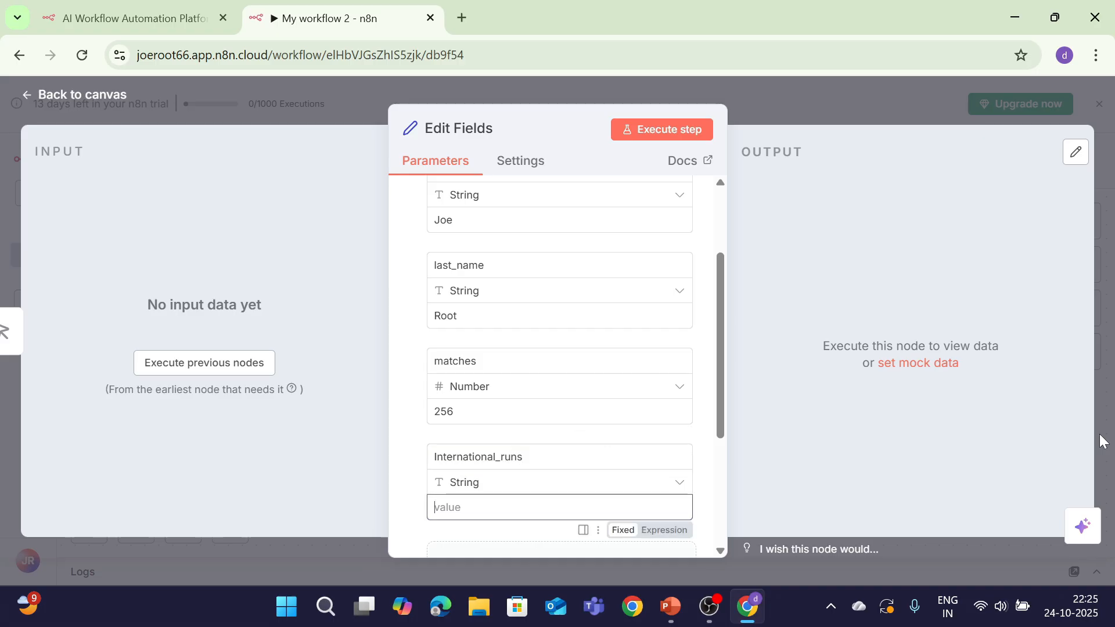
left_click(578, 482)
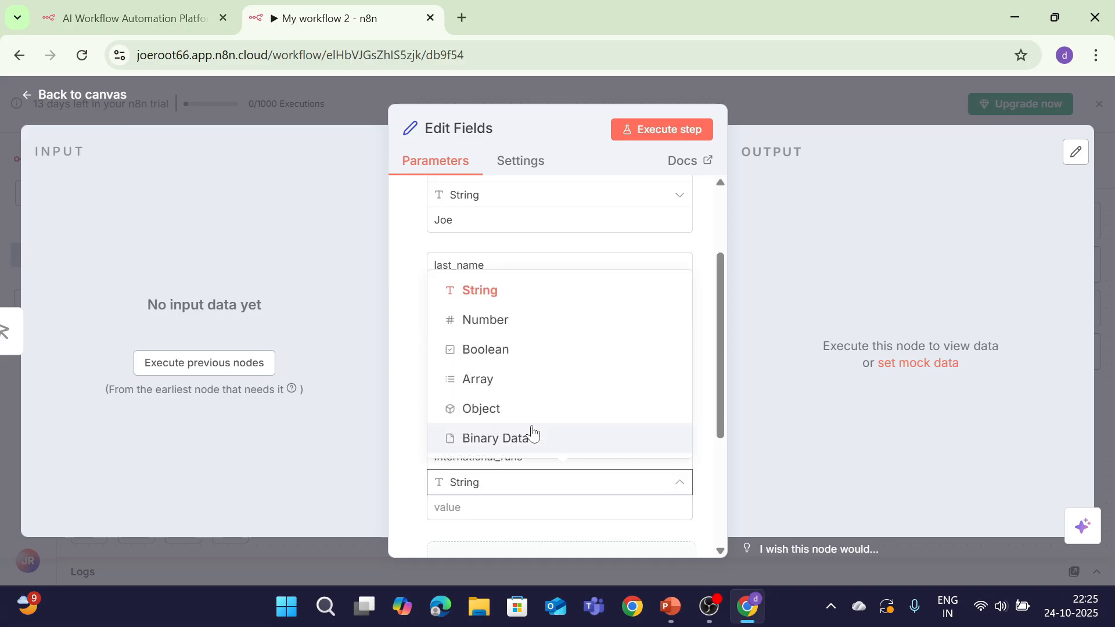
left_click(482, 319)
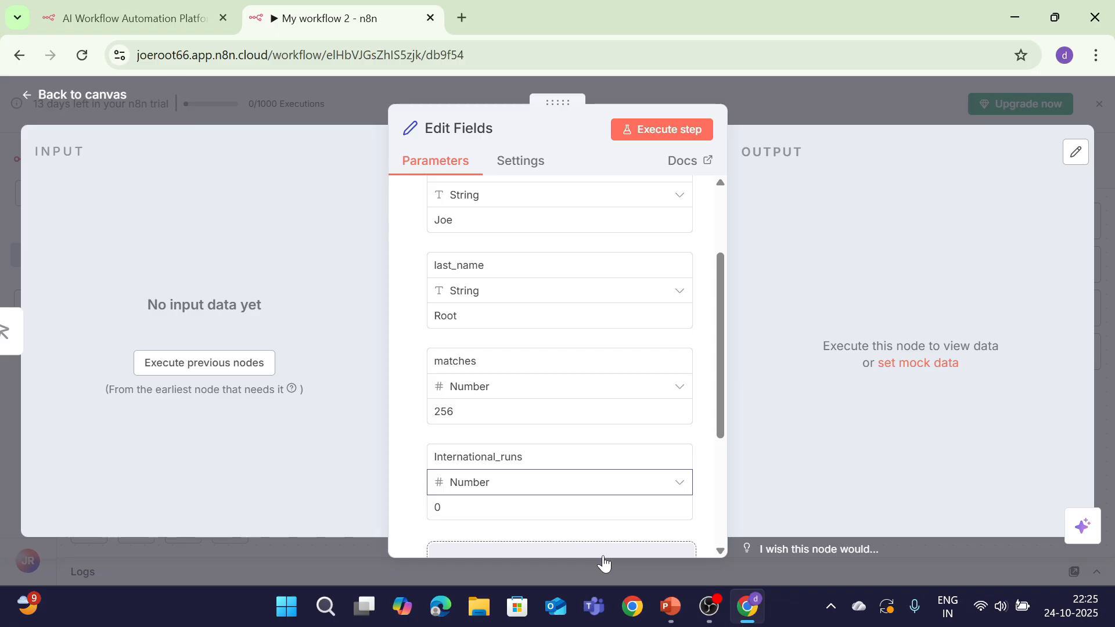
left_click(577, 506)
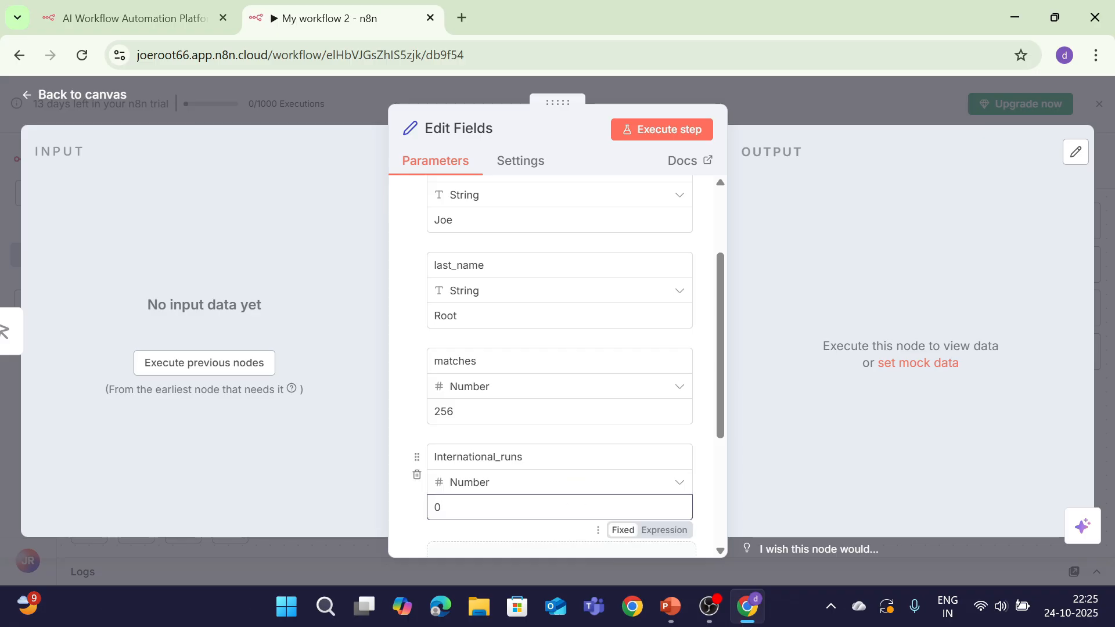
key("BackSpace")
type("20677")
left_click(641, 119)
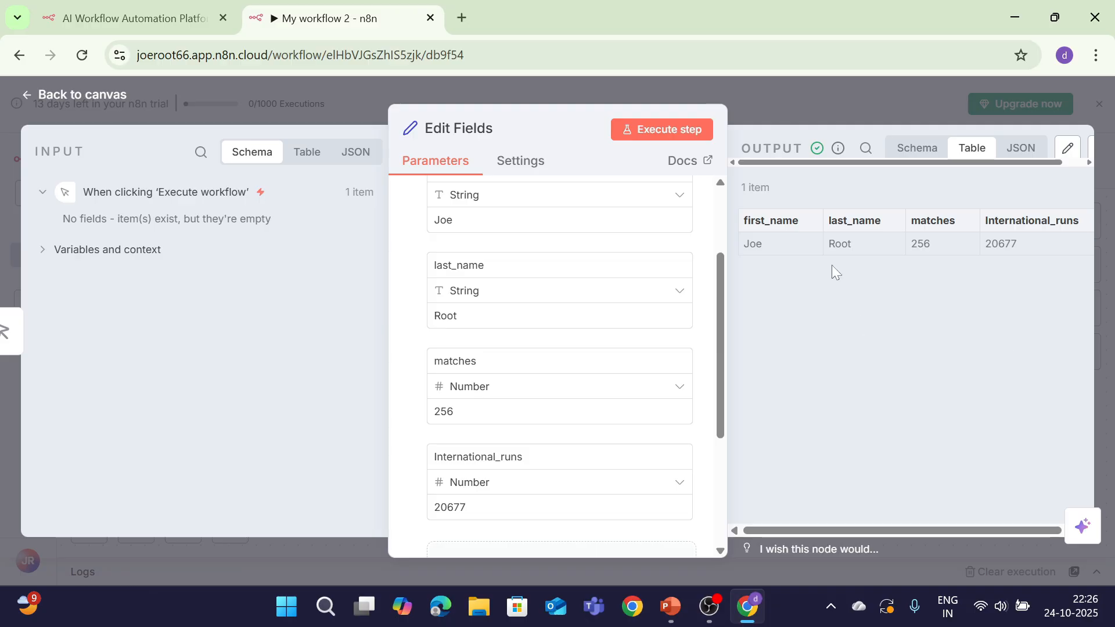
Check the single output item (Joe, Root, 256, 20677) and go back to the canvas
mouse_move(718, 312)
left_mouse_down()
mouse_move(719, 265)
mouse_move(732, 277)
mouse_move(730, 319)
left_mouse_up()
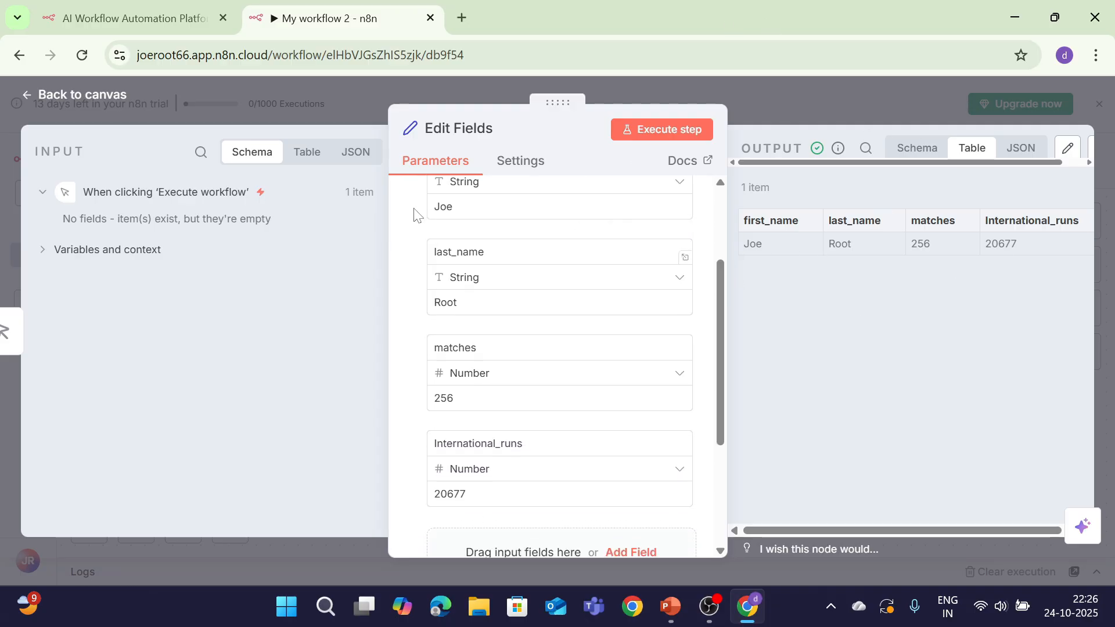
left_click(84, 94)
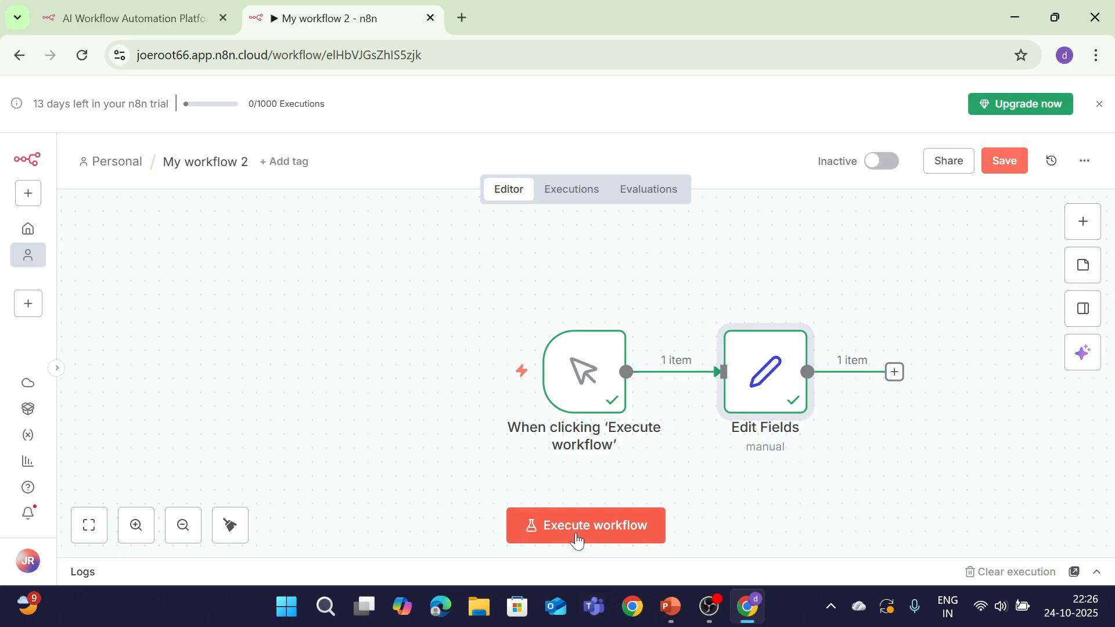
Run the workflow and show the Edit Fields output as JSON in an enlarged logs area
left_click(577, 533)
left_click(1096, 572)
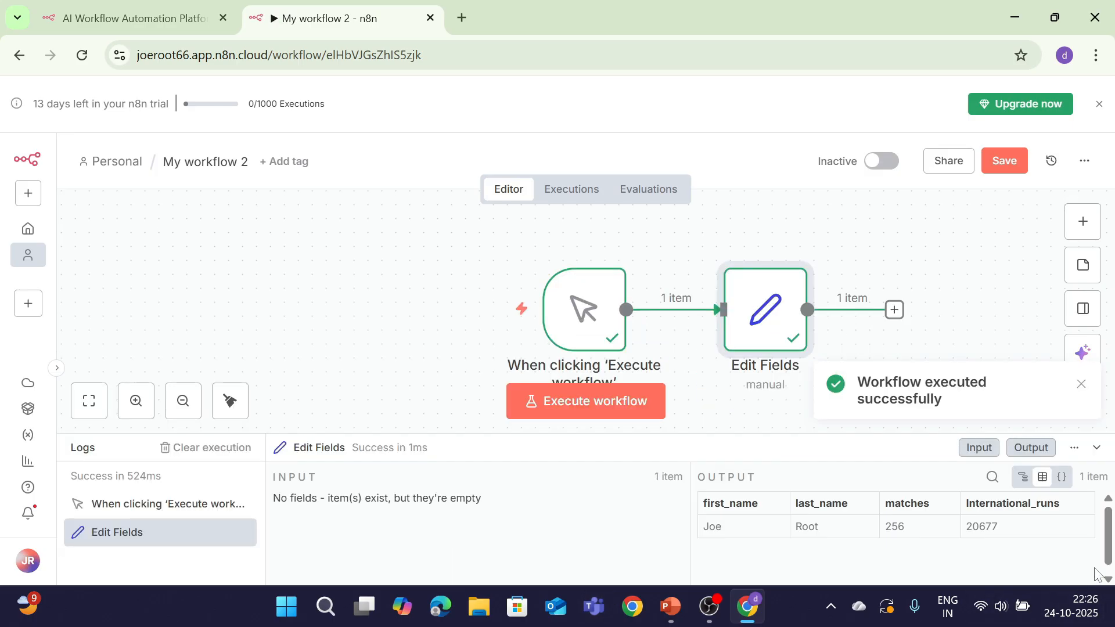
left_click(1023, 476)
mouse_move(1109, 534)
left_mouse_down()
mouse_move(1108, 555)
mouse_move(1099, 534)
left_mouse_up()
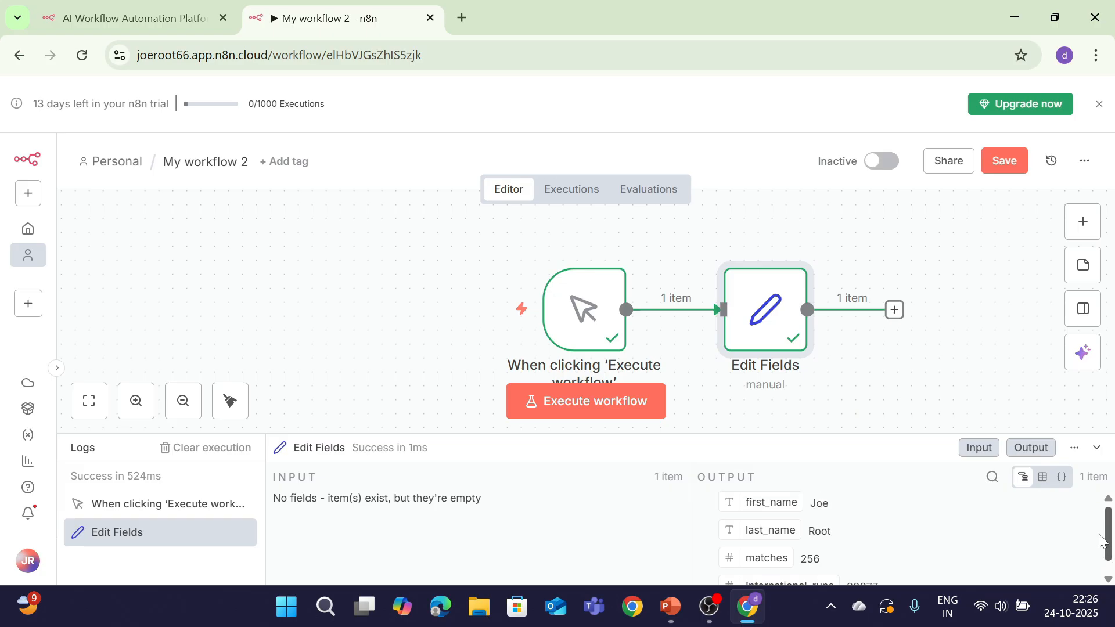
left_click(1061, 477)
scroll(842, 520, "down", 3)
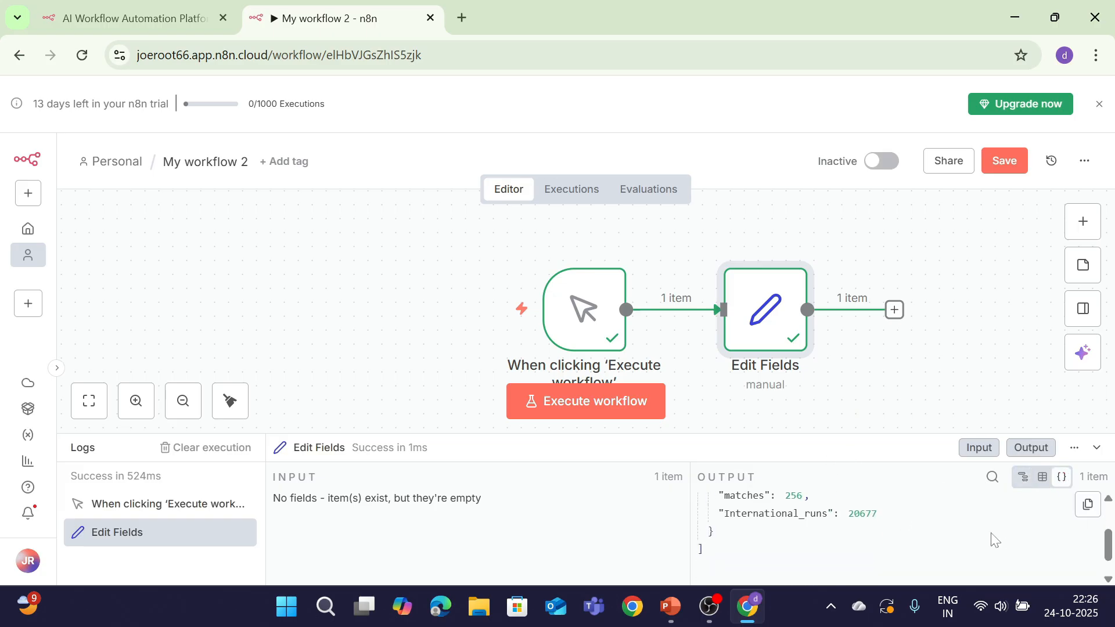
left_click_drag(894, 434, 897, 272)
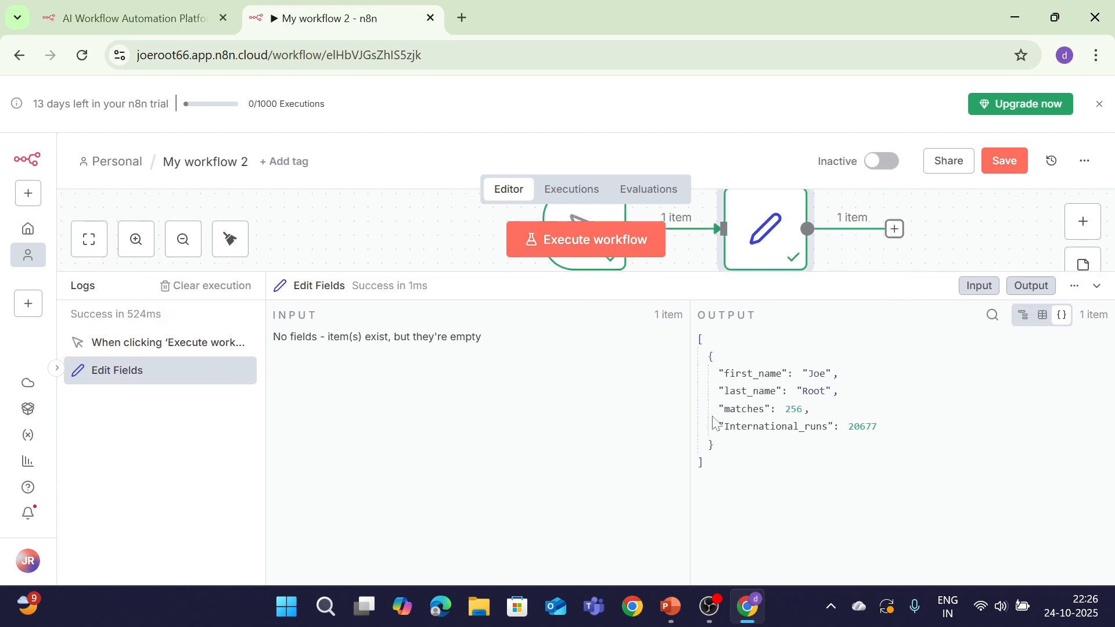
Cycle the output through Schema, Table and JSON views, save the workflow, and collapse the results
left_click_drag(703, 345, 786, 463)
left_click(786, 463)
left_click(1022, 317)
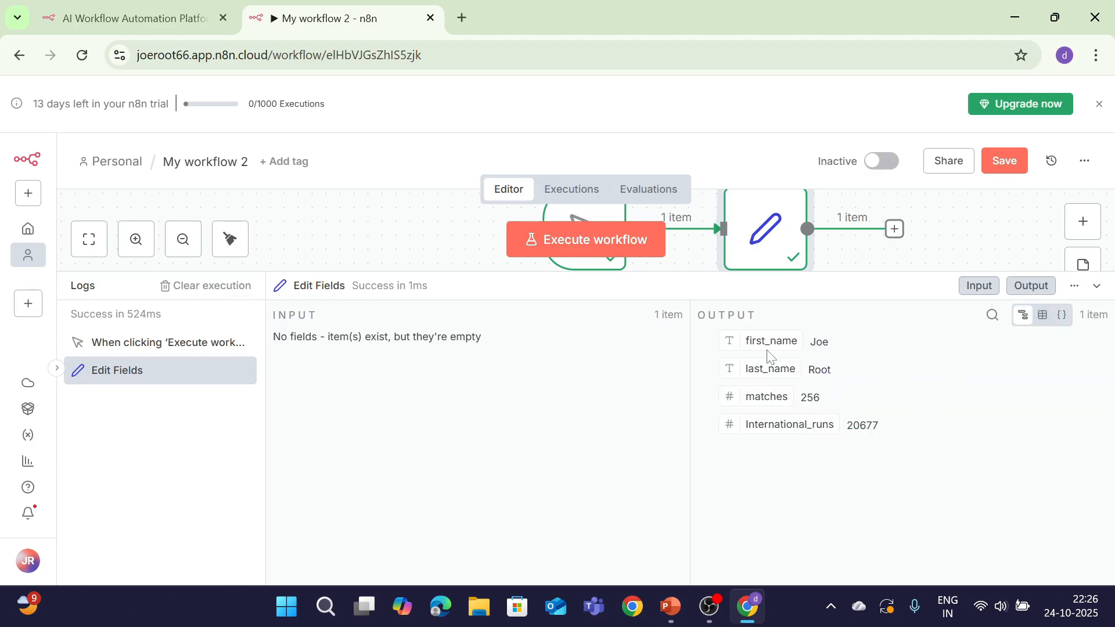
left_click(1035, 323)
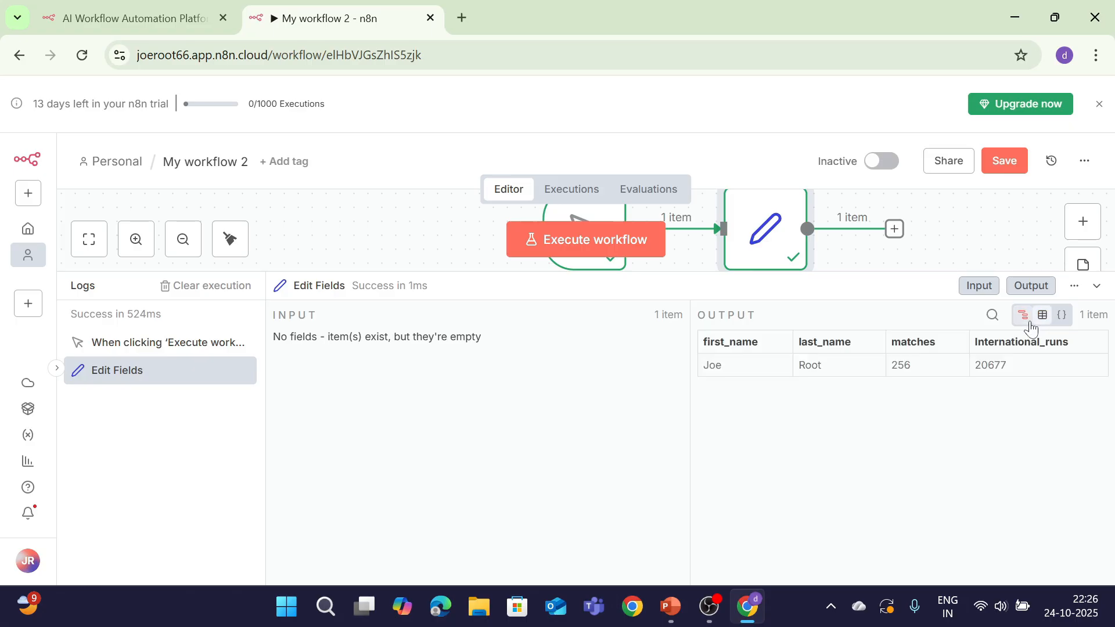
left_click(1060, 316)
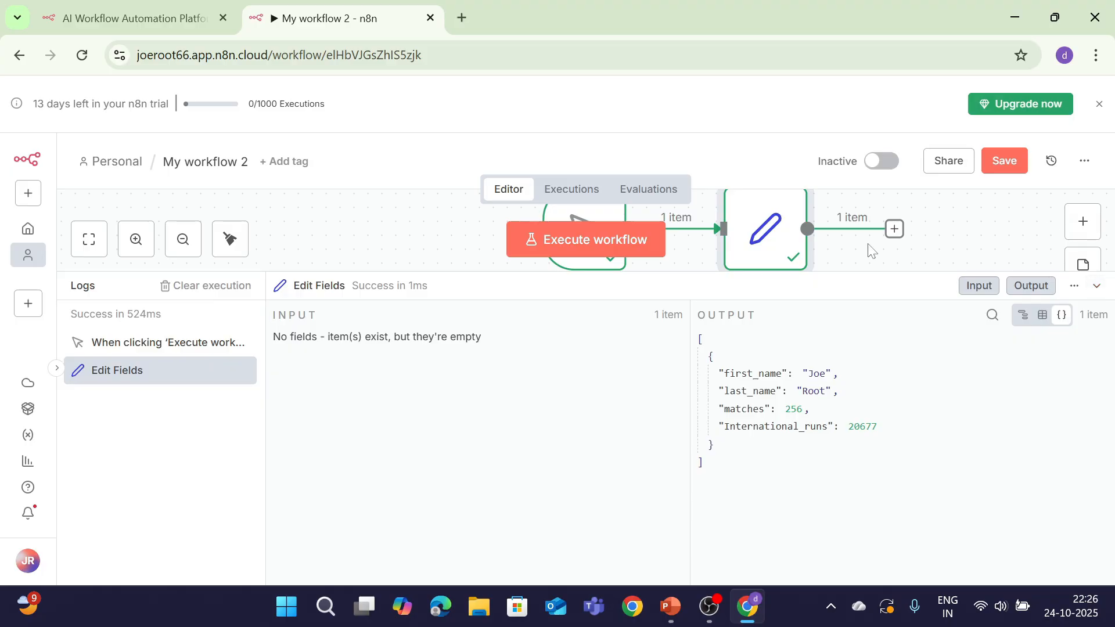
left_click(999, 170)
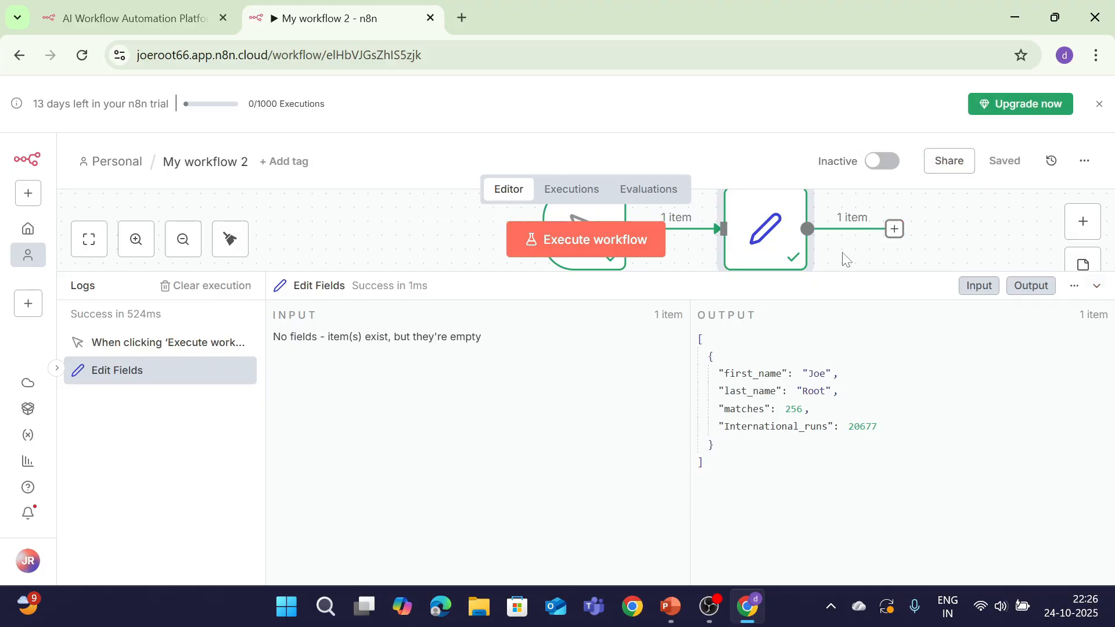
left_click(1095, 286)
Add a Code in JavaScript node after Edit Fields
left_click(894, 373)
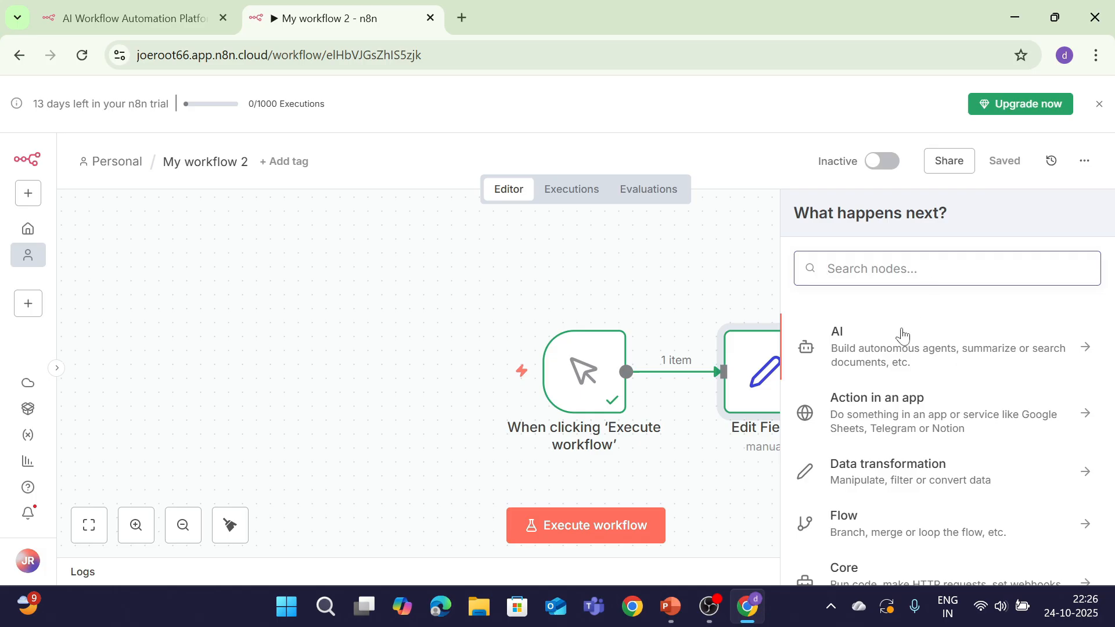
type("code")
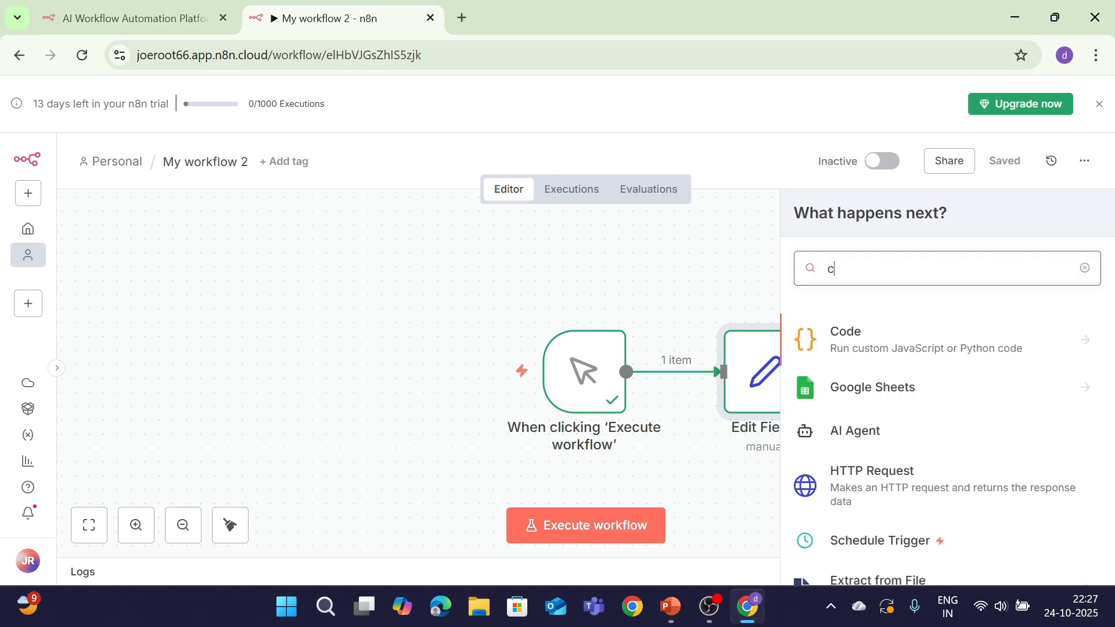
left_click(858, 332)
left_click(871, 370)
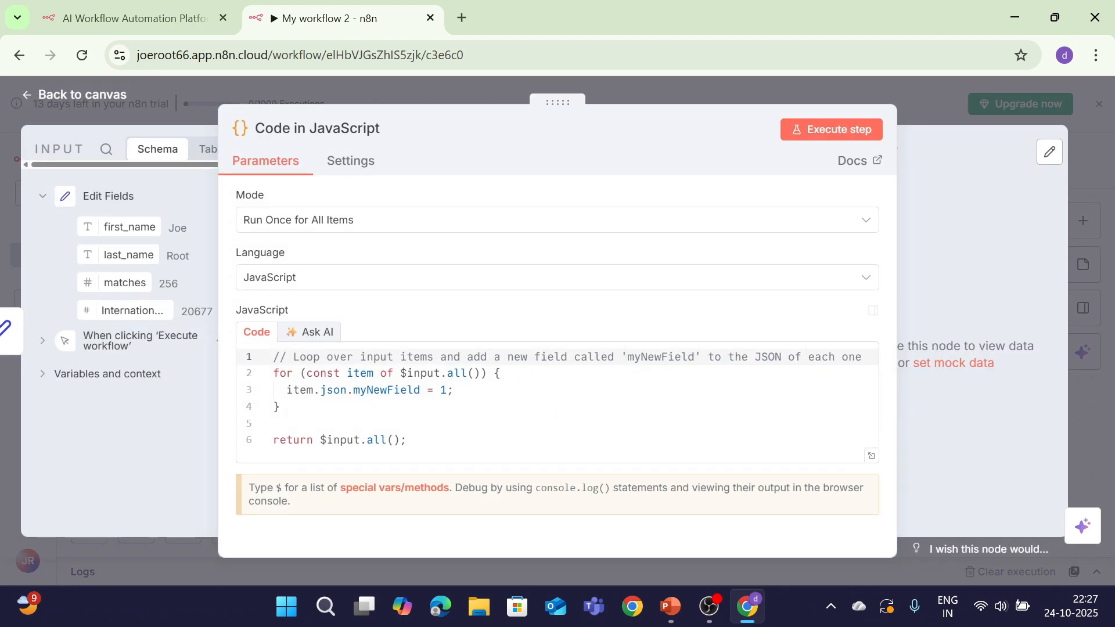
Replace the sample code with the player-summary script, test the node, and return to the canvas
left_click_drag(411, 441, 193, 353)
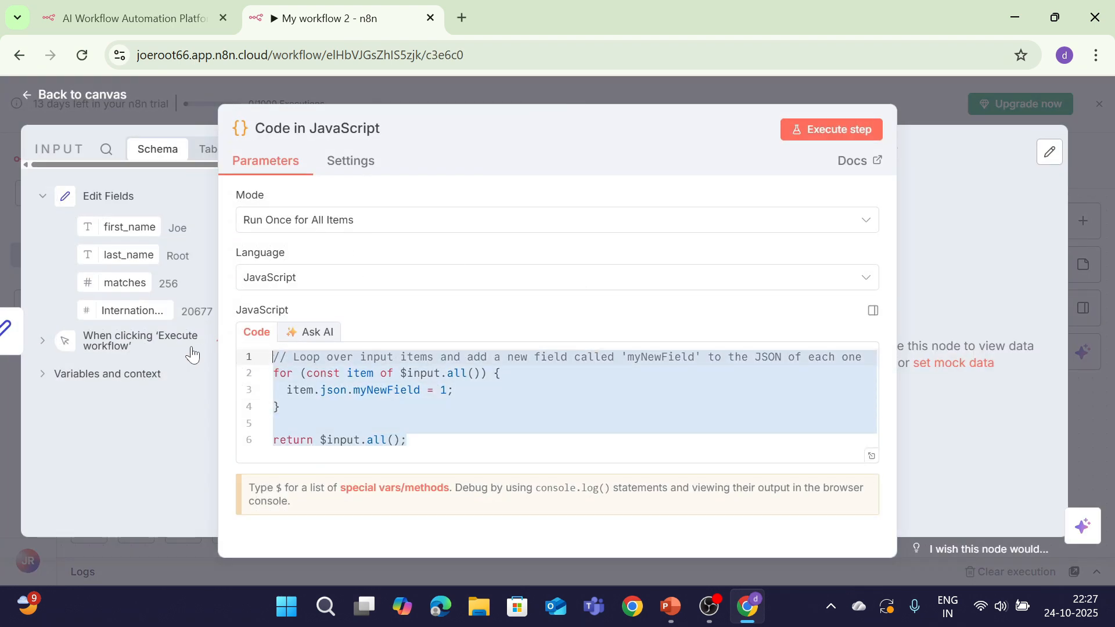
key("BackSpace")
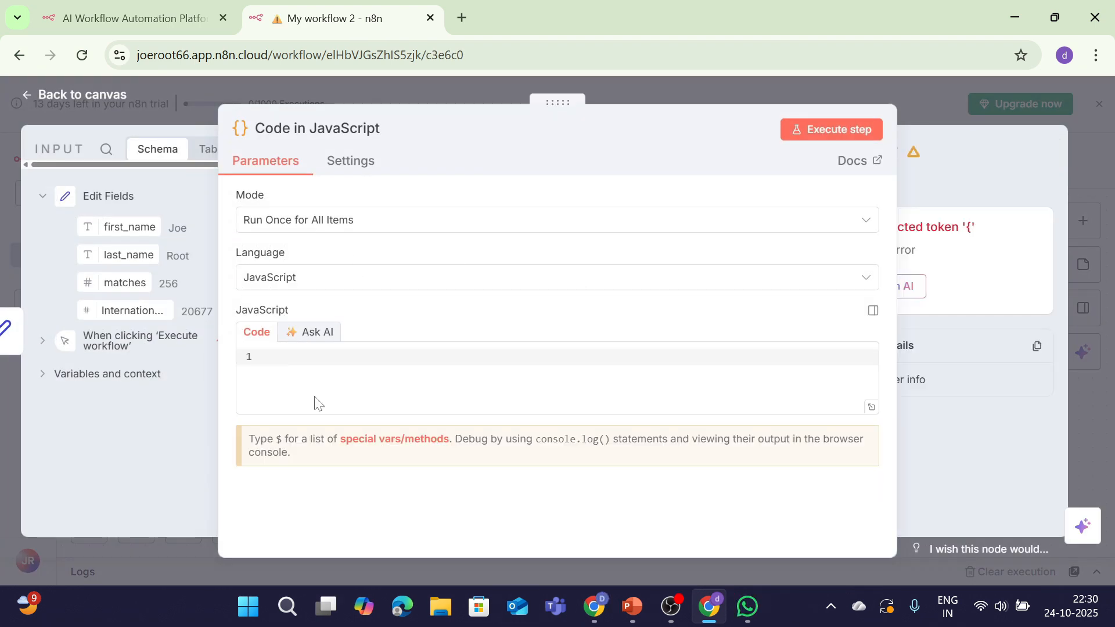
key("ctrl+v")
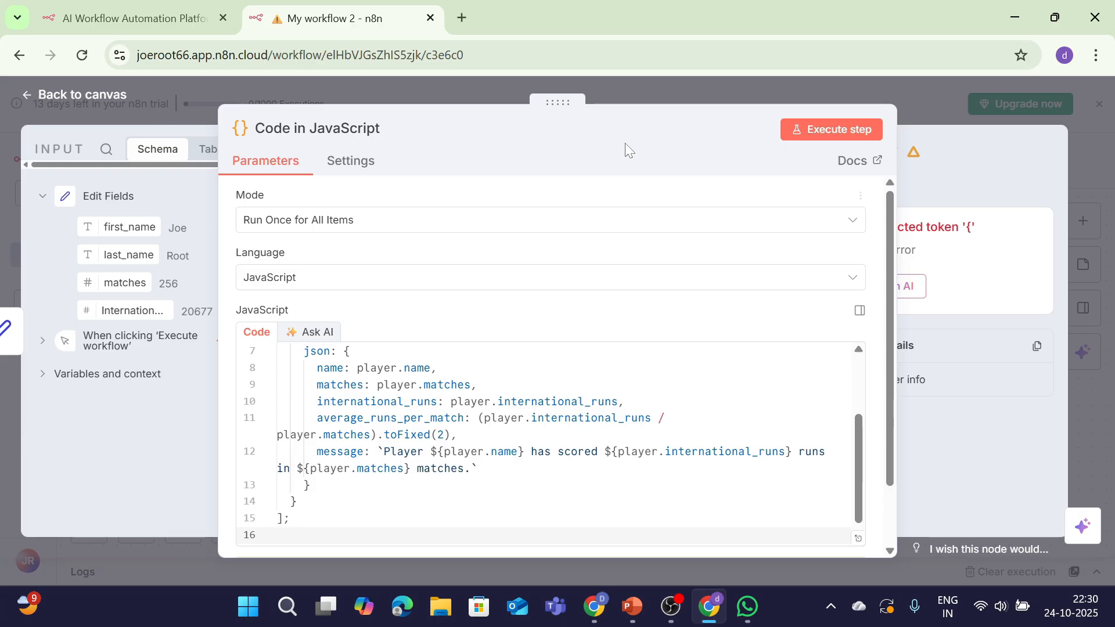
left_click(800, 125)
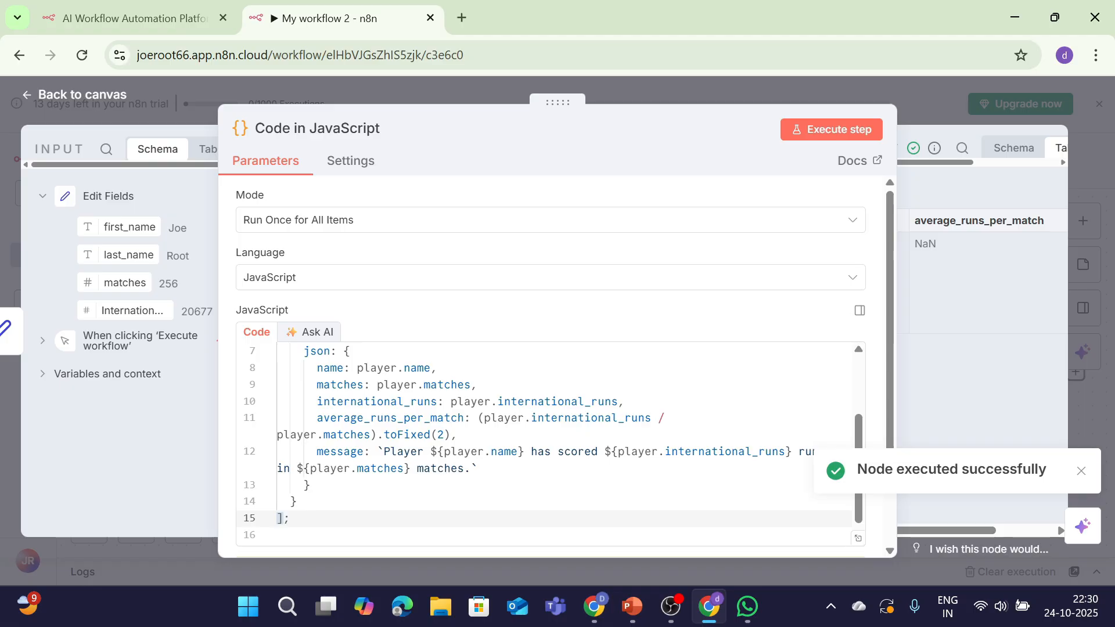
scroll(546, 444, "up", 2)
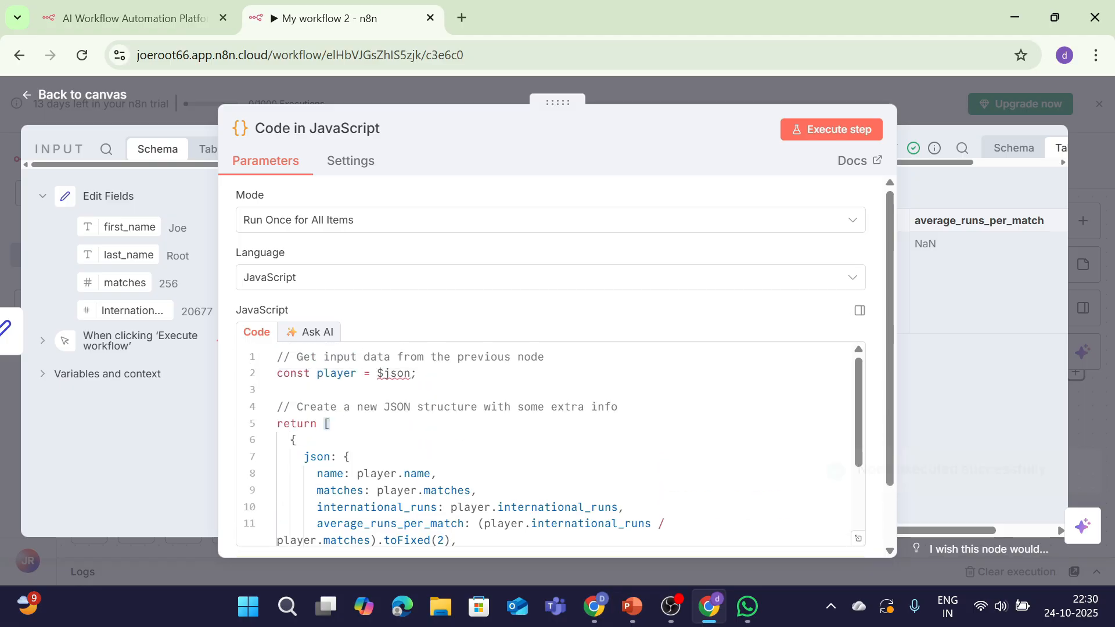
left_click(74, 95)
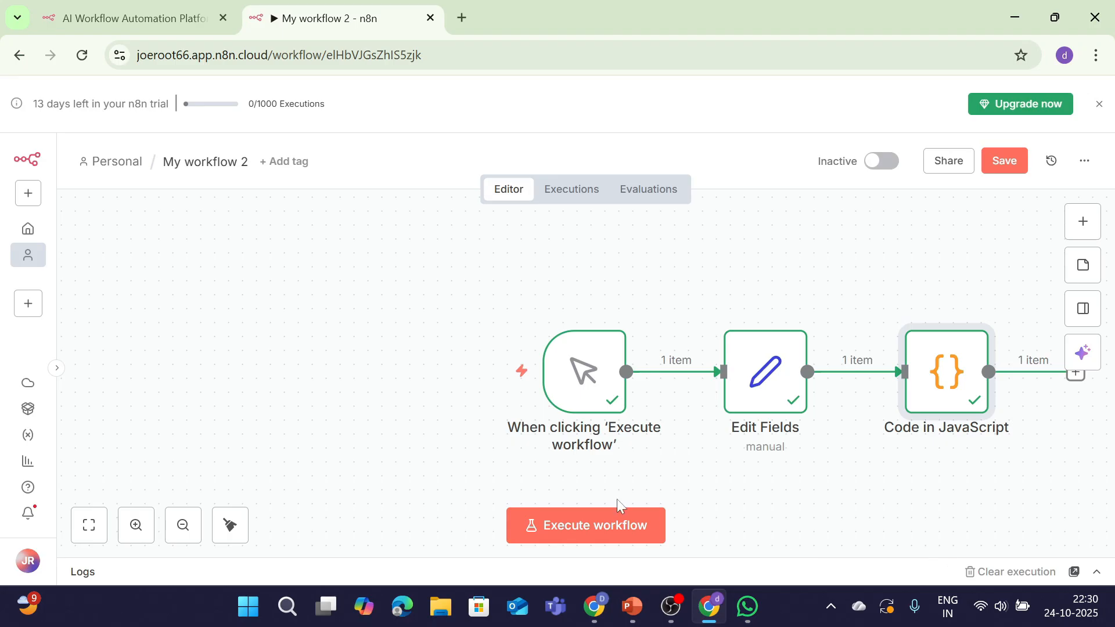
Run the full workflow and inspect the Code node's JSON: matches 256, average_runs_per_match NaN
left_click(621, 525)
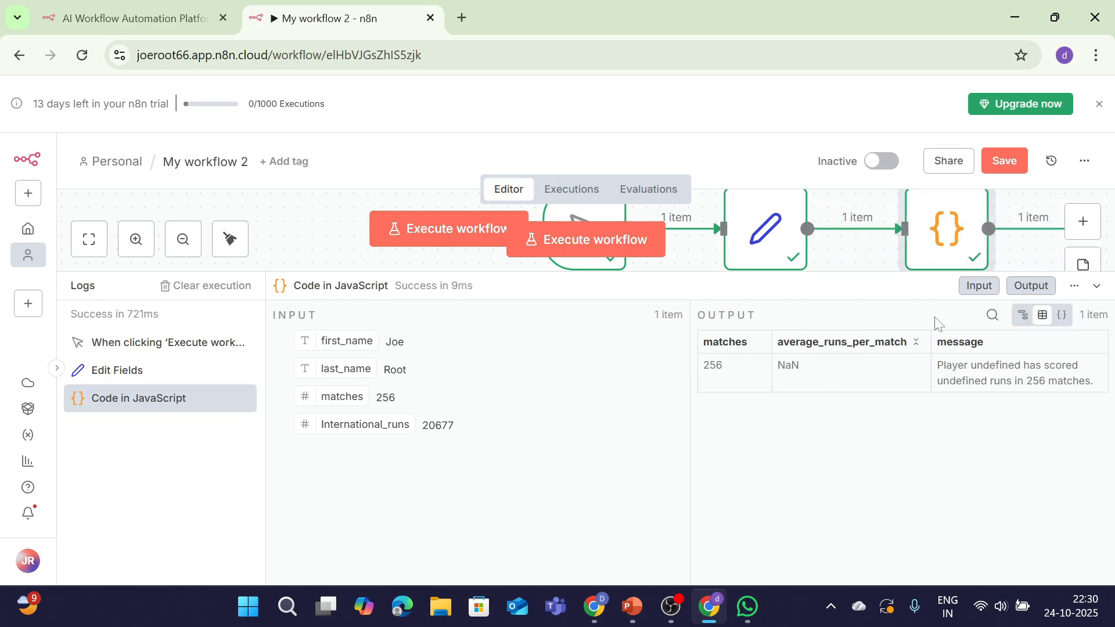
left_click(1062, 316)
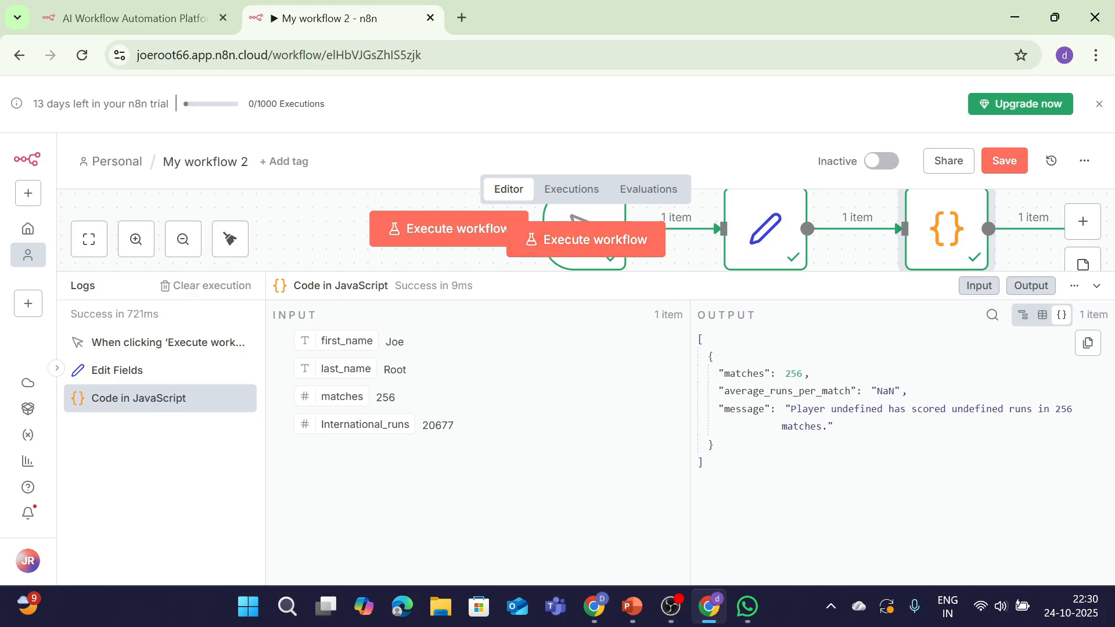
left_click_drag(741, 390, 822, 390)
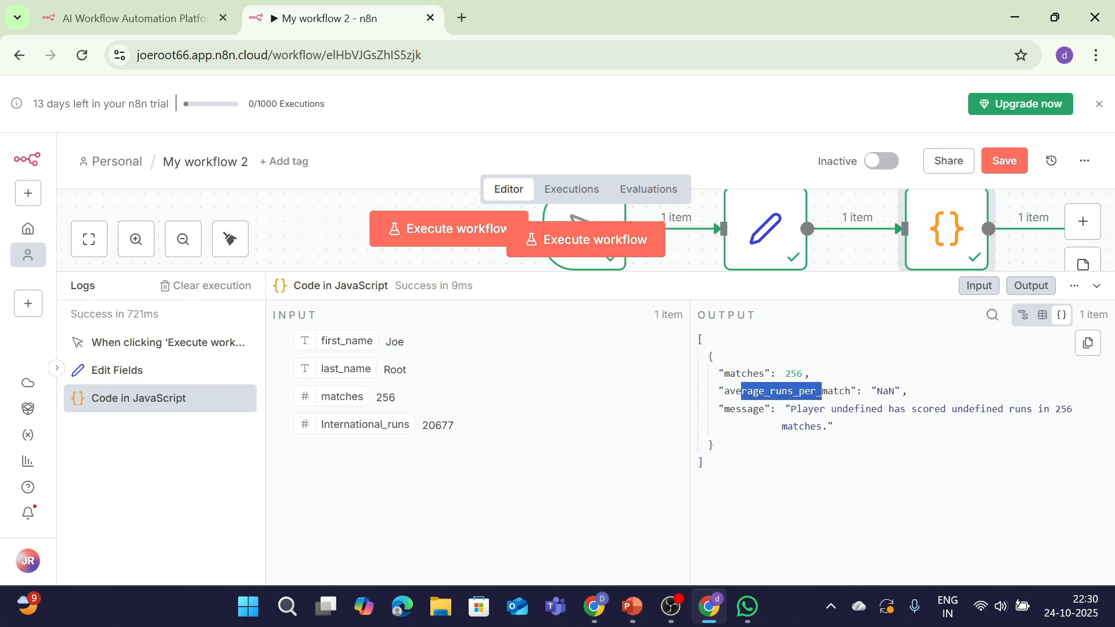
left_click(845, 408)
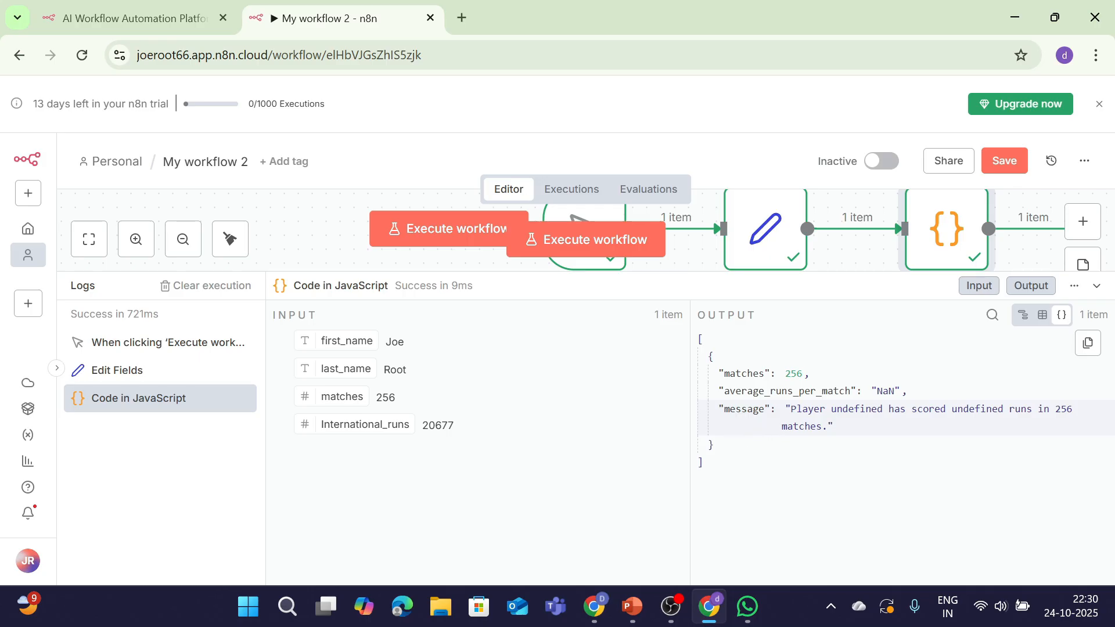
left_click_drag(785, 374, 809, 374)
left_click(822, 413)
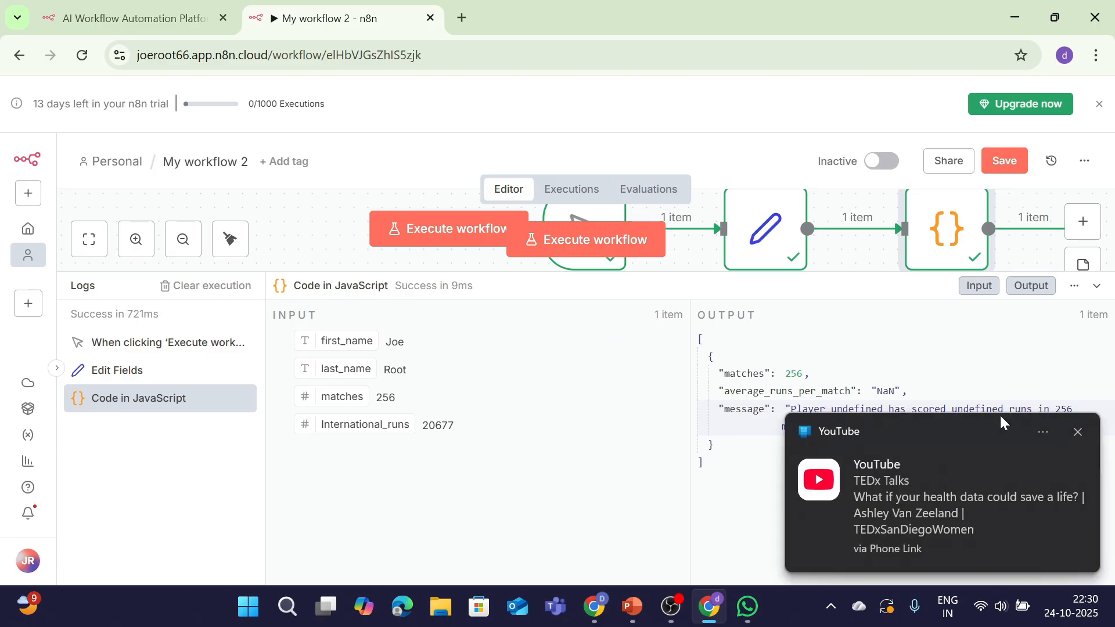
left_click(1079, 432)
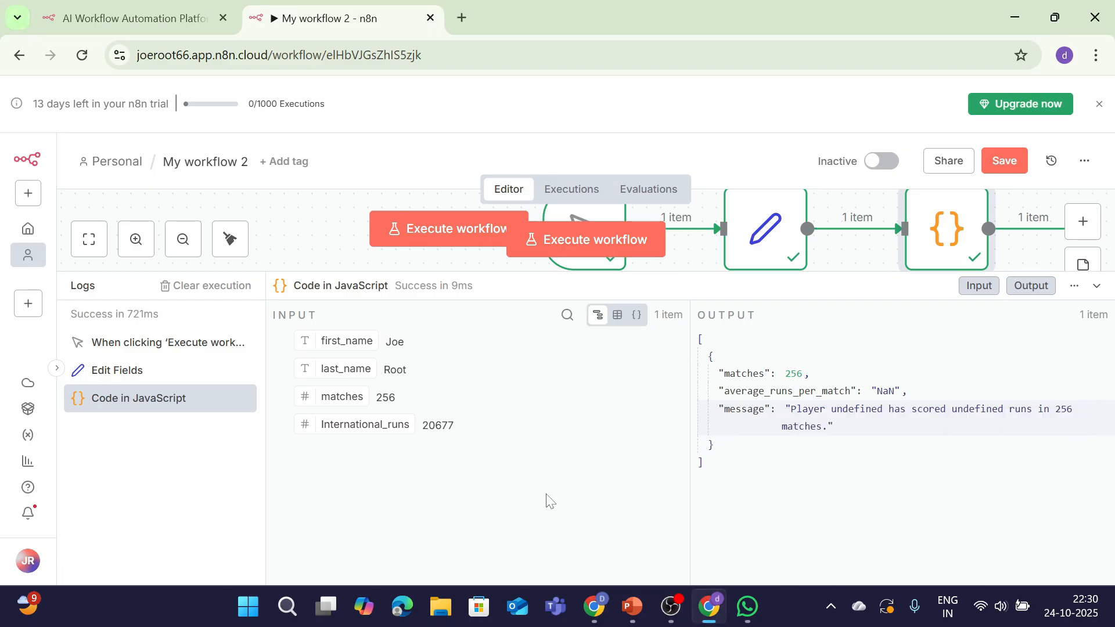
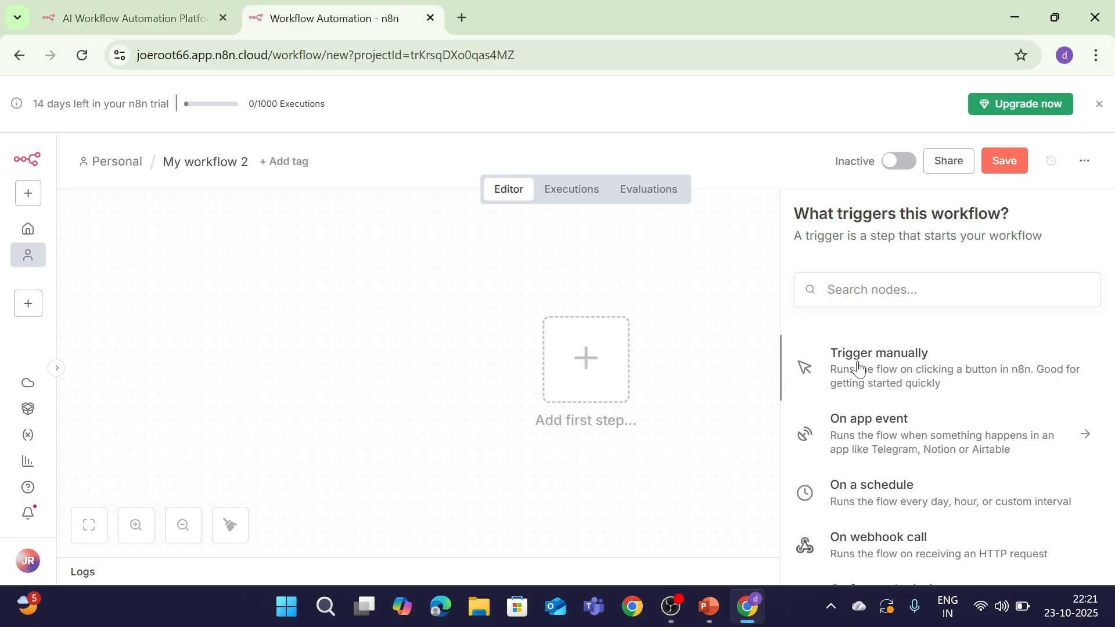
Start the workflow with a manual trigger and add an Edit Fields (Set) node after it
left_click(858, 368)
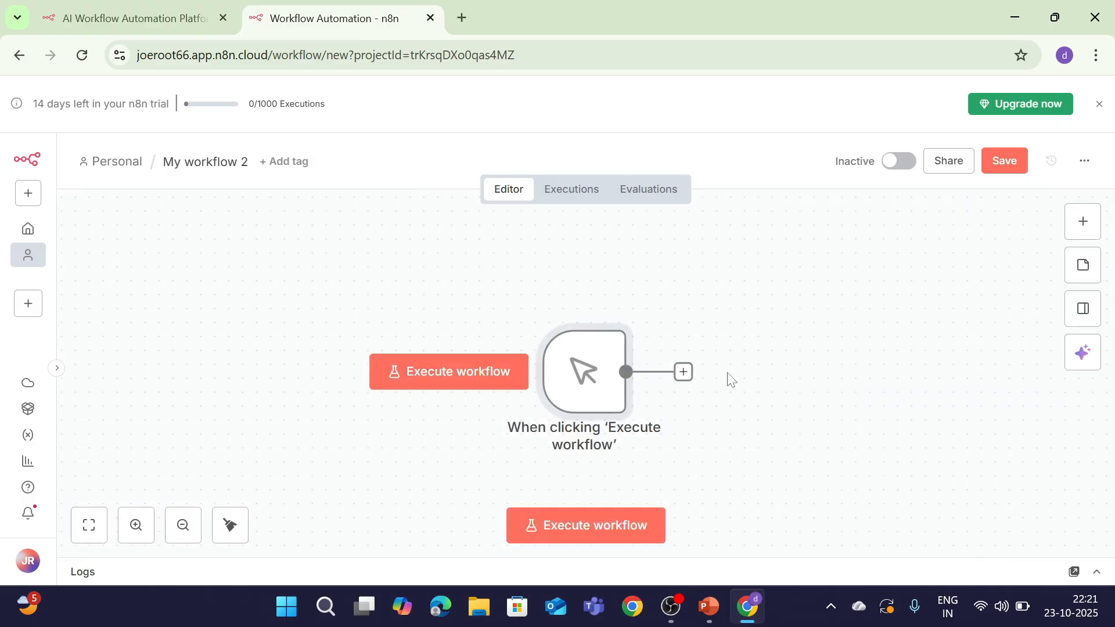
left_click(683, 371)
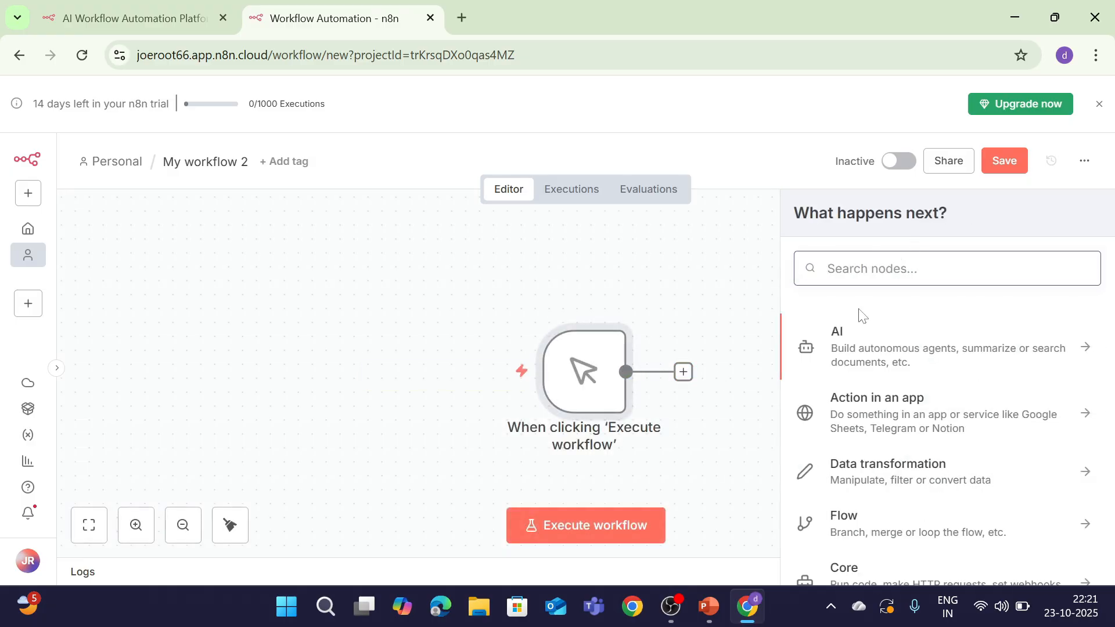
type("set")
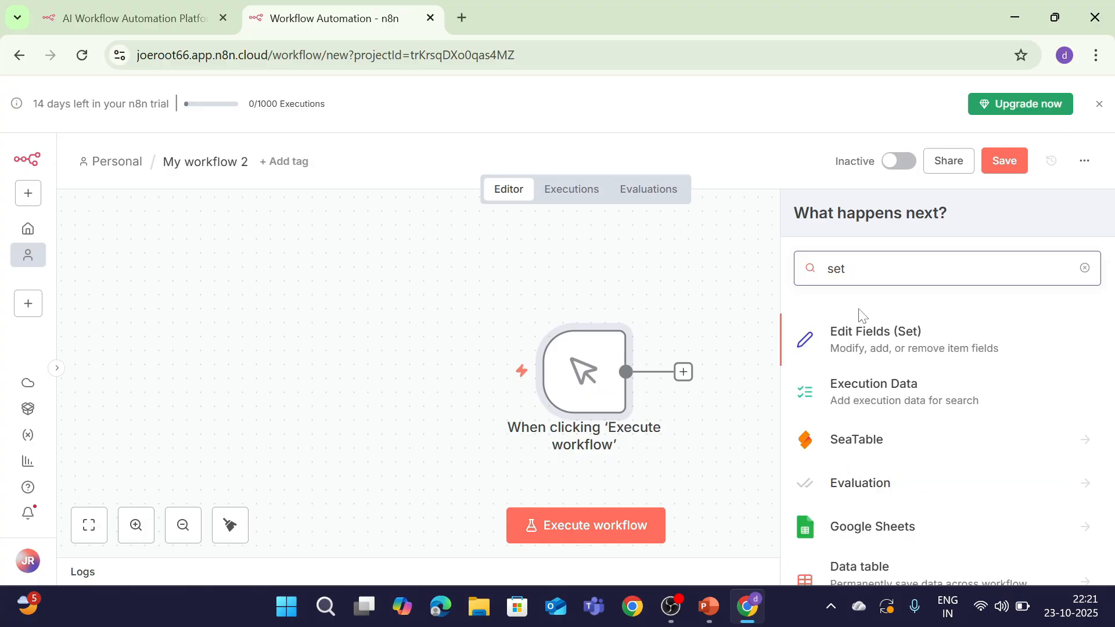
left_click(859, 312)
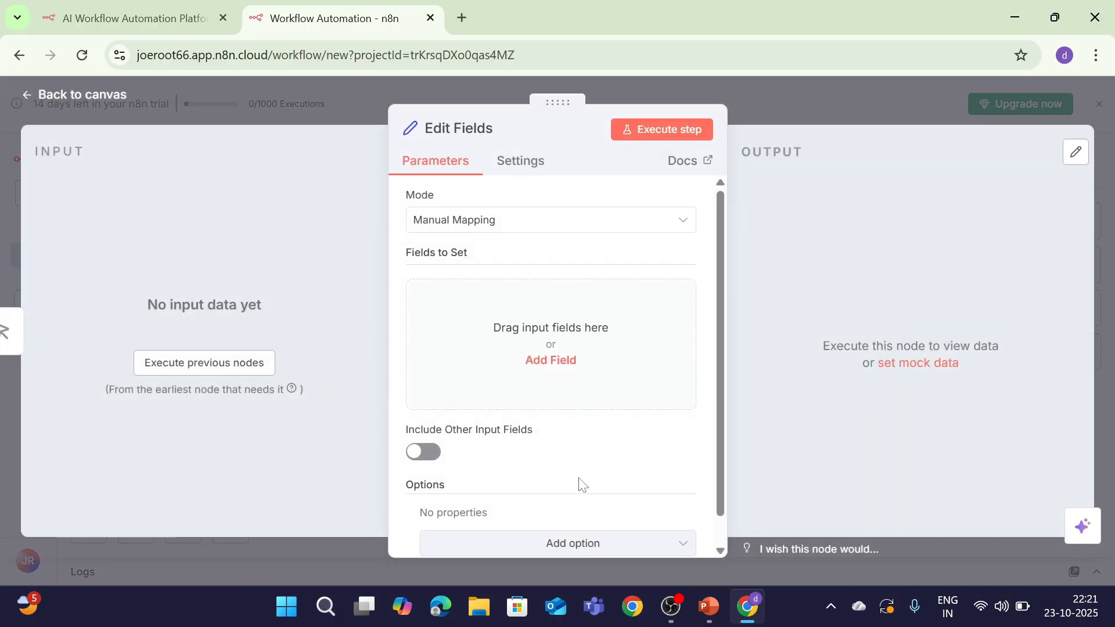
Add a Student_name field with the value Will
left_click(559, 359)
left_click(512, 298)
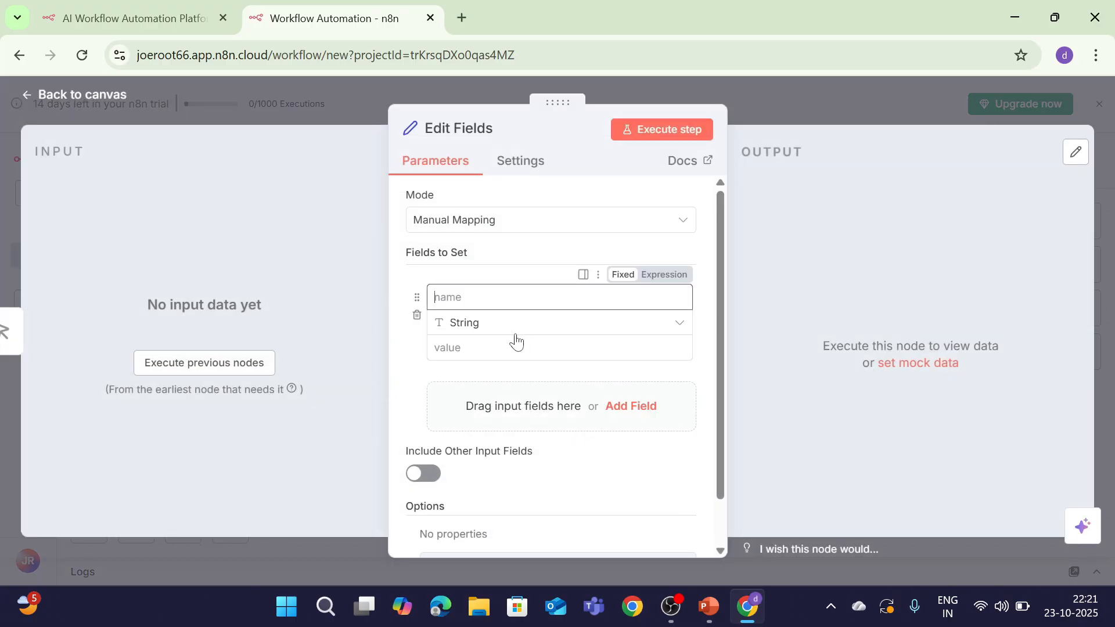
type("Student_")
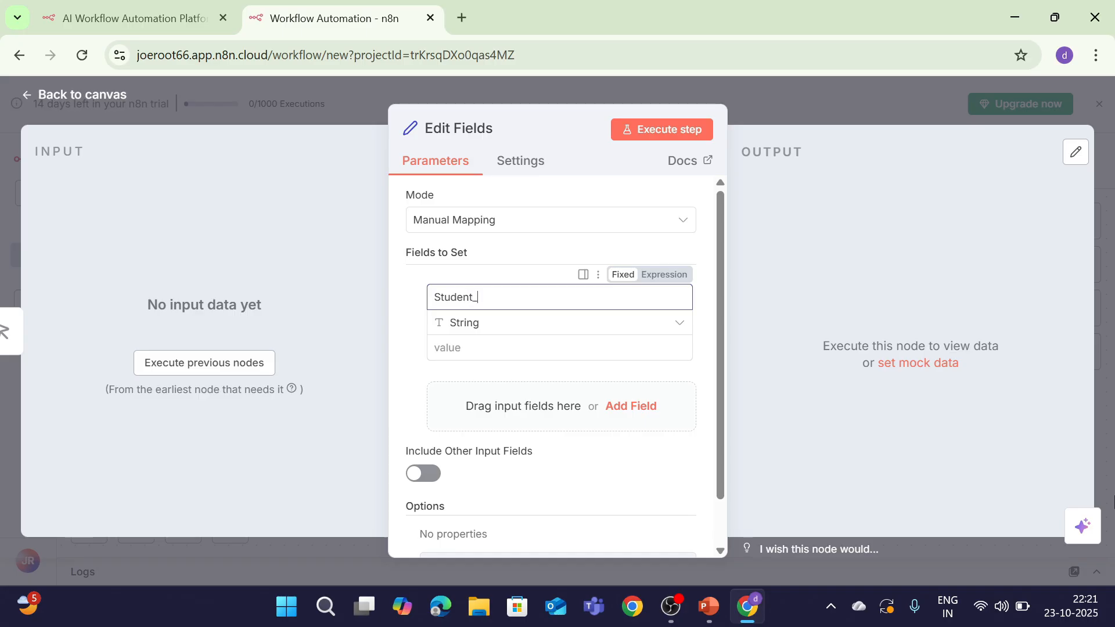
key("Tab")
key("Tab")
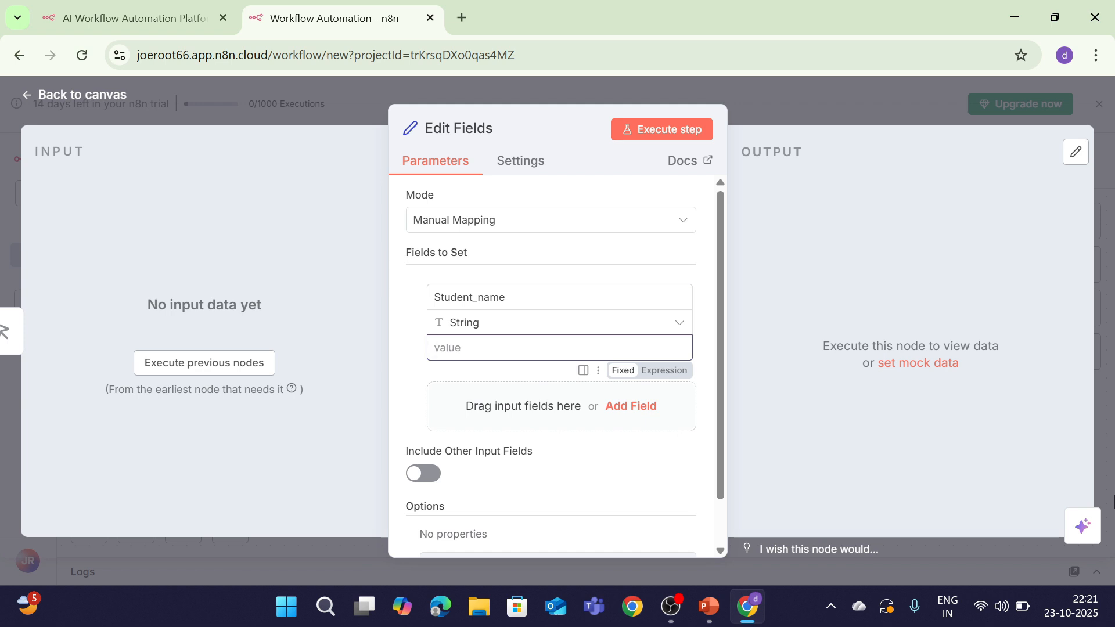
type("Will")
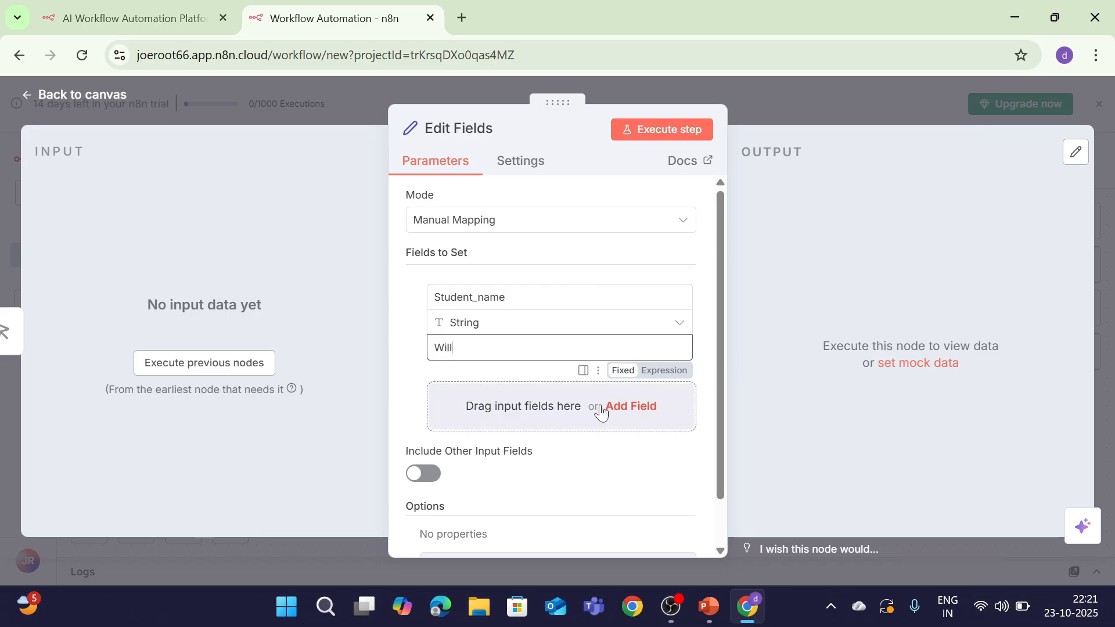
Add a second field, Last_name, with the value Byers
left_click(634, 406)
left_click(505, 393)
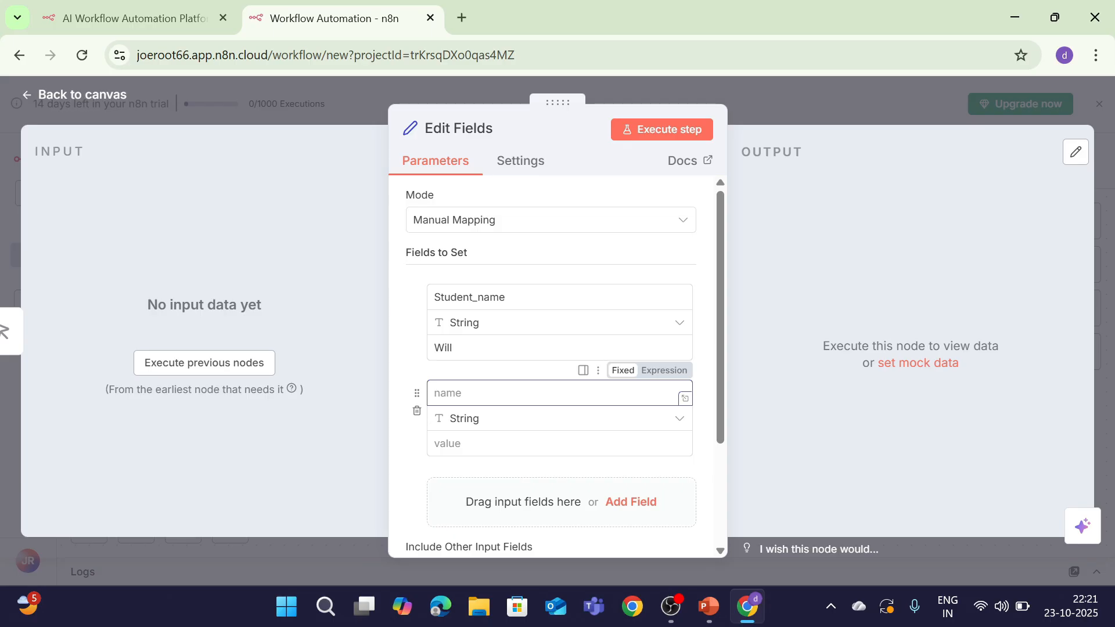
type("ma")
key("BackSpace")
key("BackSpace")
key("BackSpace")
type("l")
key("BackSpace")
type("Las")
key("Tab")
key("Tab")
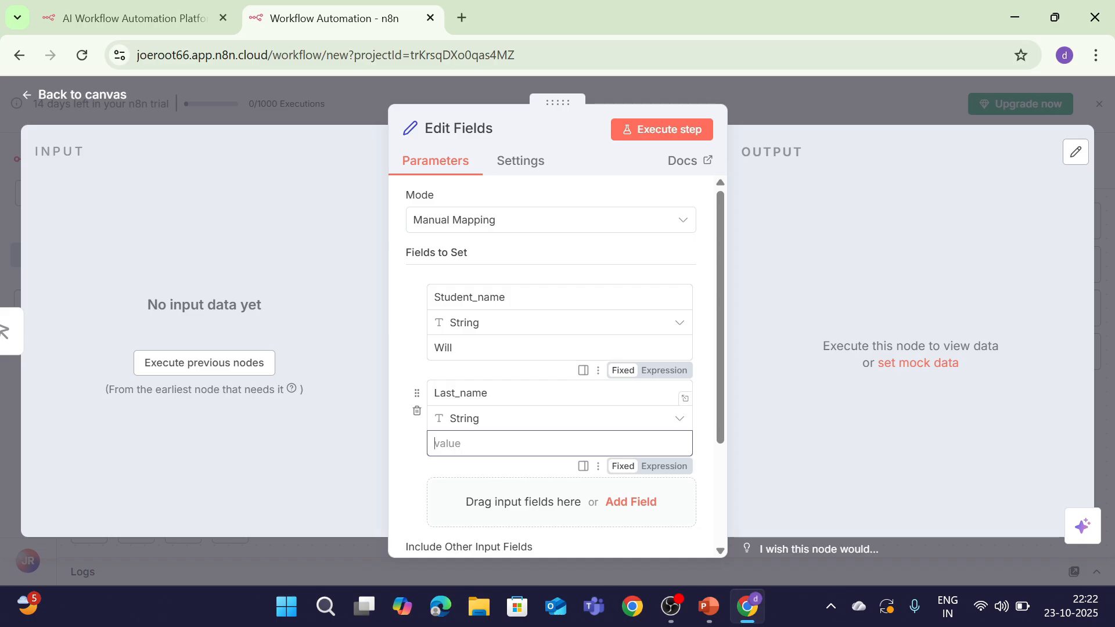
type("Byers")
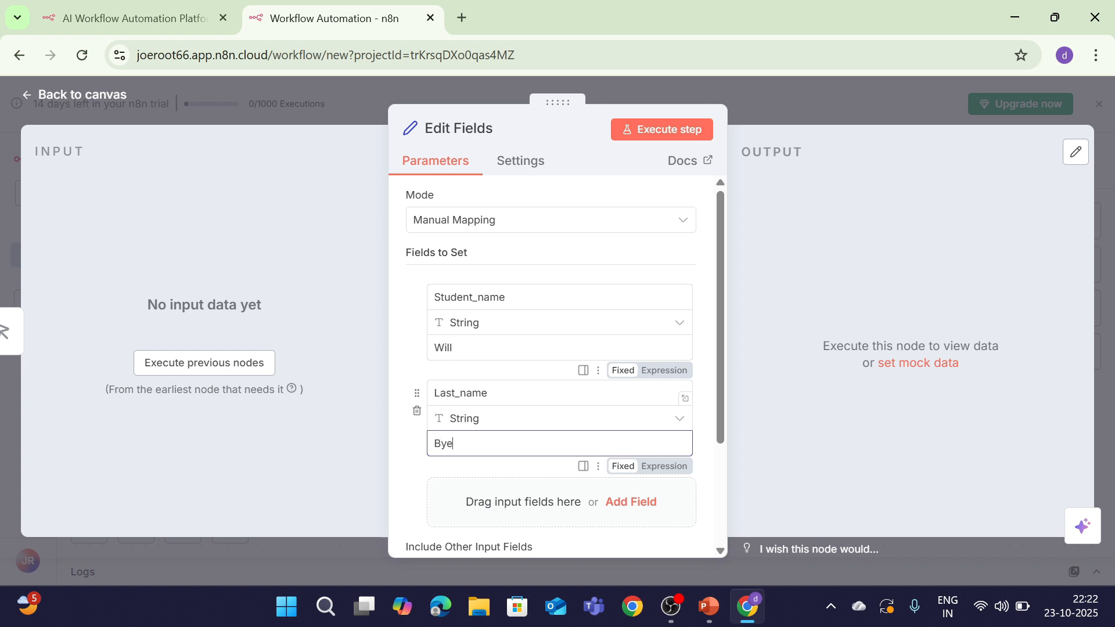
Execute the Edit Fields step to get one item: Student_name Will, Last_name Byers
left_click(639, 135)
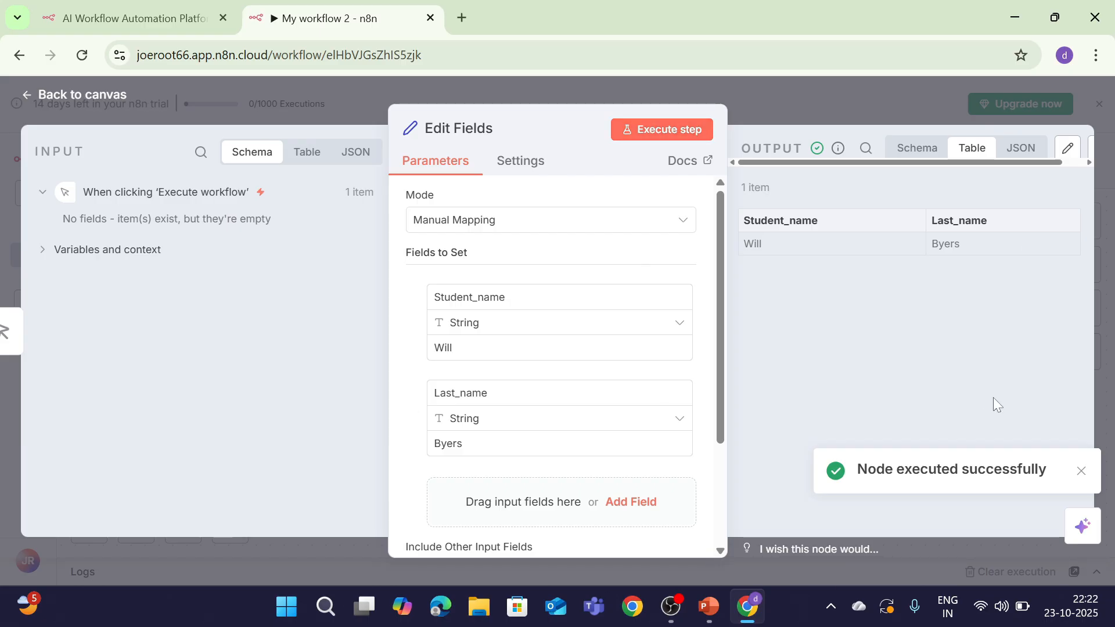
left_click(1080, 471)
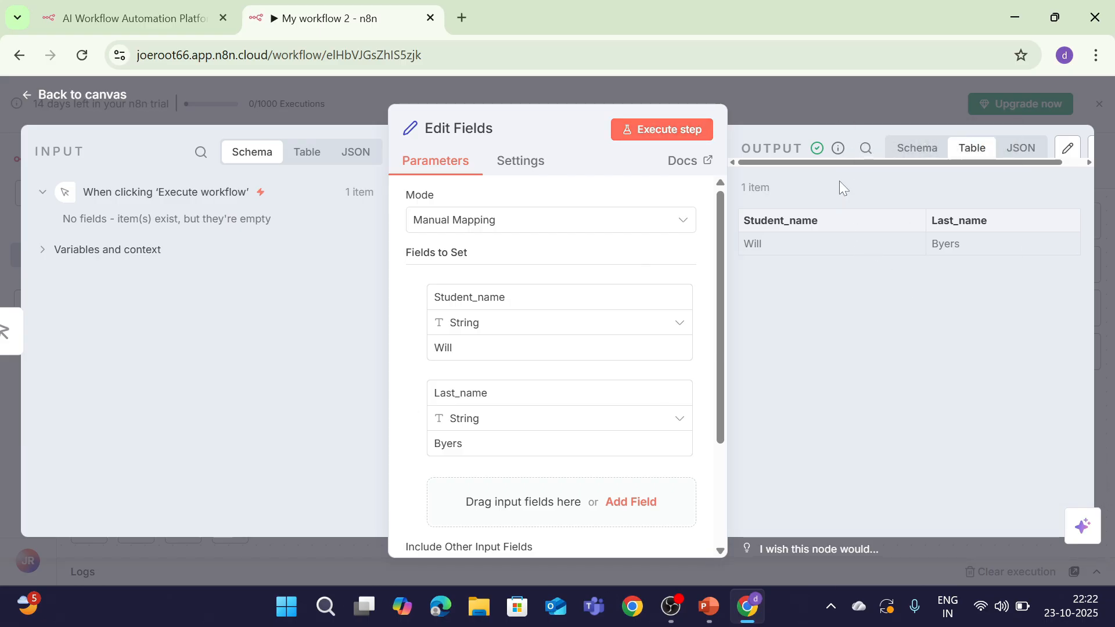
left_click_drag(842, 163, 977, 169)
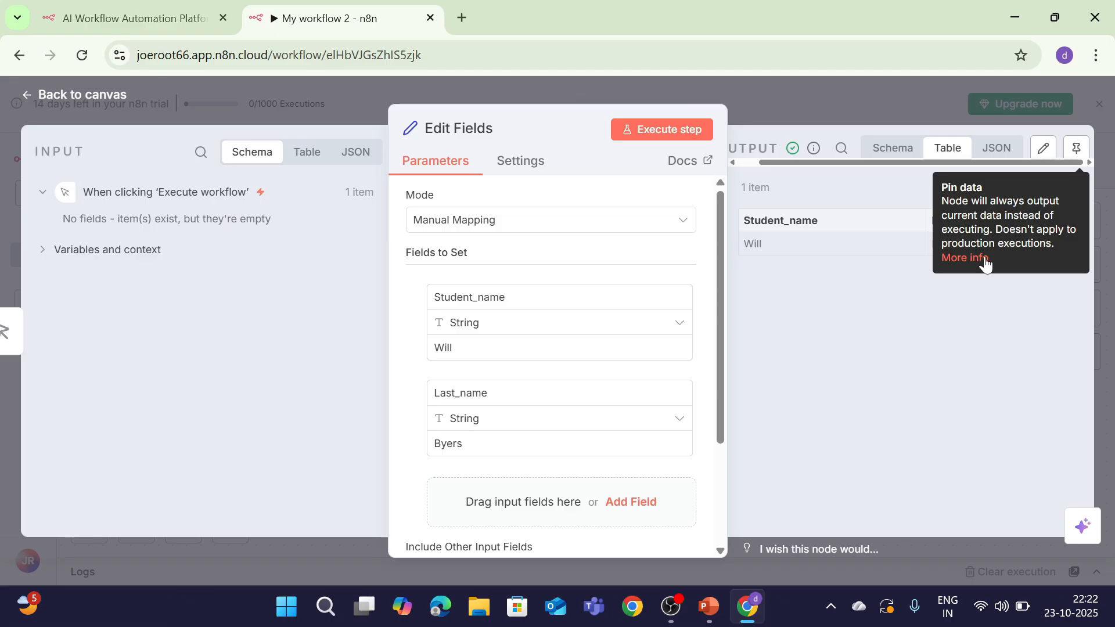
Open and skim the n8n Docs page on data pinning from the Pin data tooltip
left_click(968, 258)
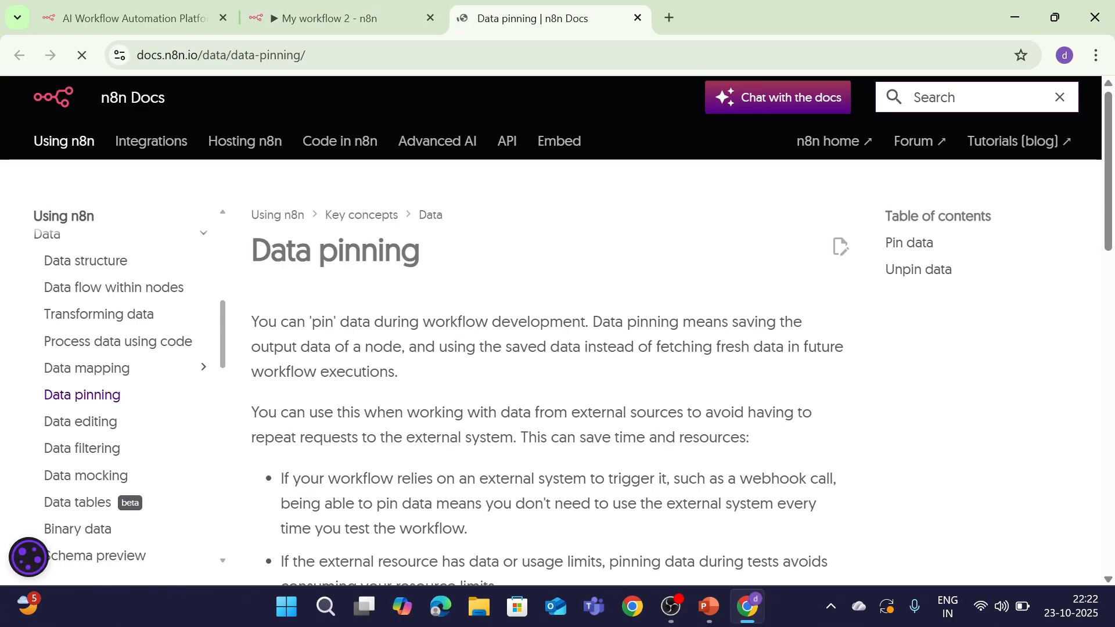
scroll(336, 337, "down", 10)
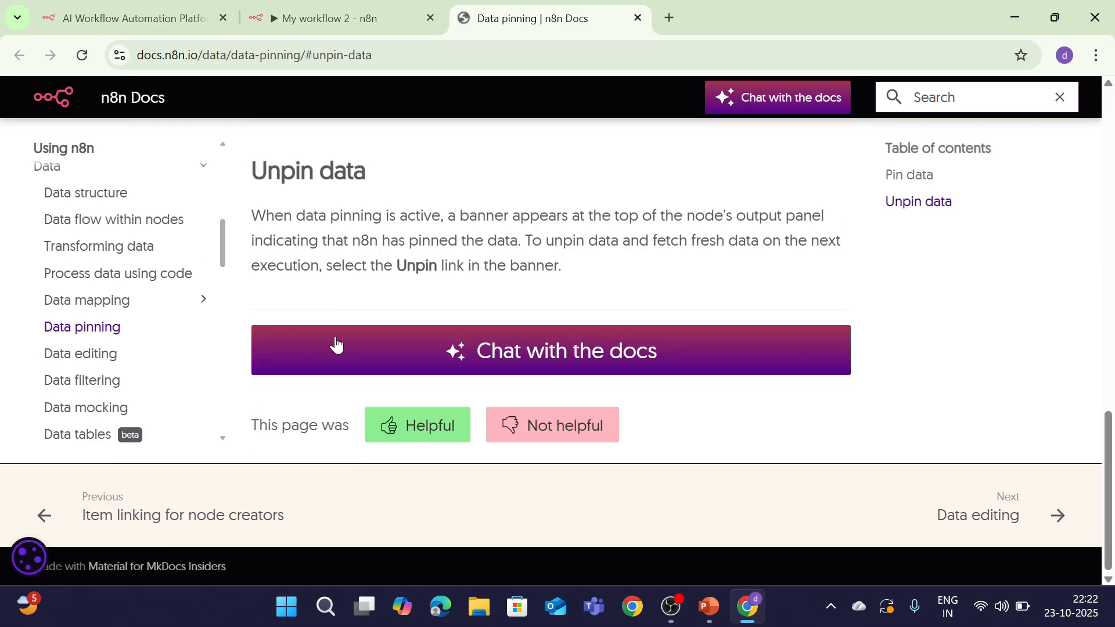
scroll(335, 343, "up", 6)
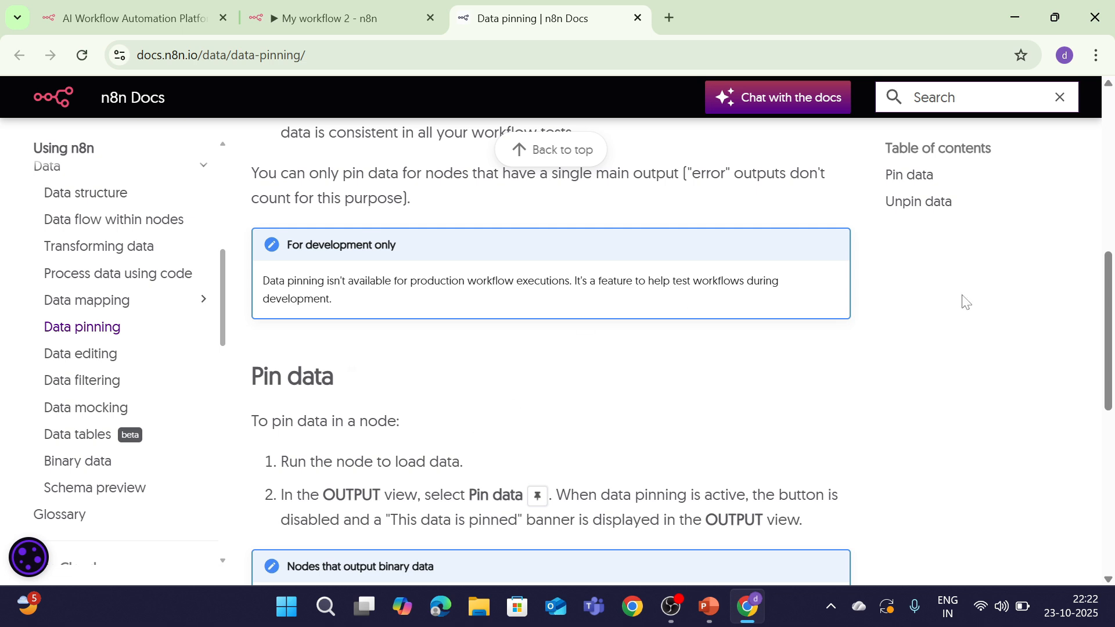
left_click_drag(1108, 347, 1109, 480)
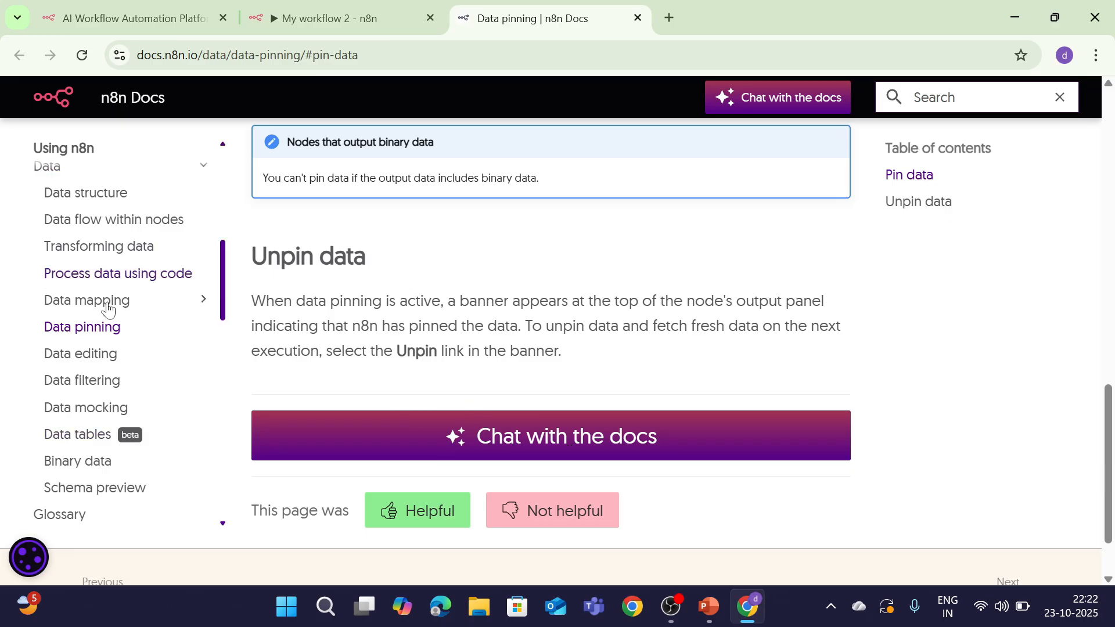
Go to the Data editing docs page and skim it
left_click(95, 364)
scroll(552, 348, "down", 10)
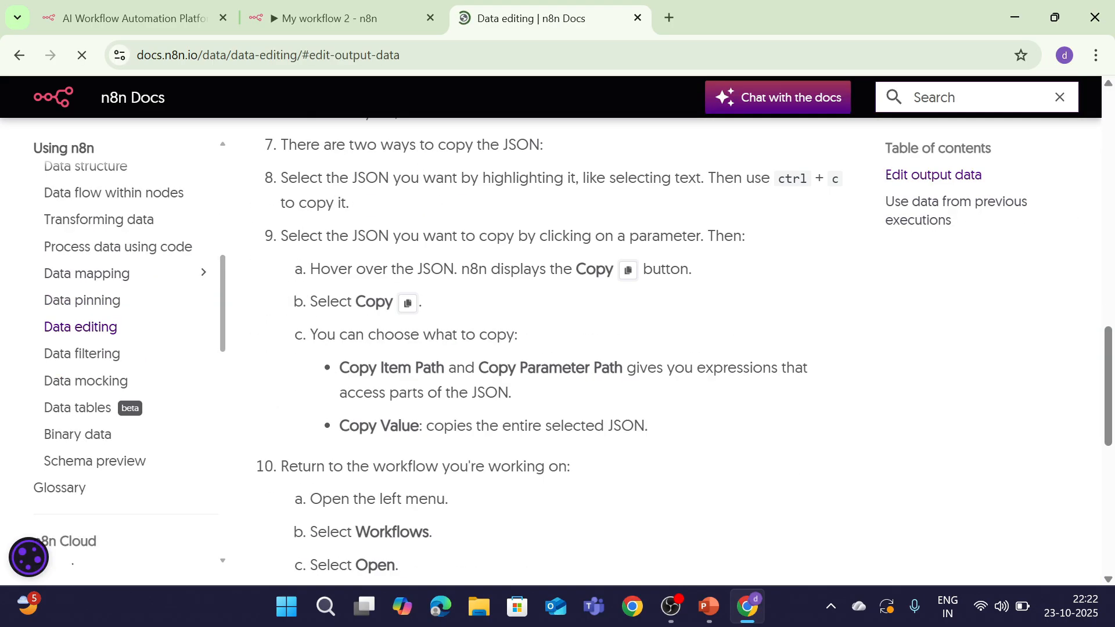
scroll(374, 308, "up", 15)
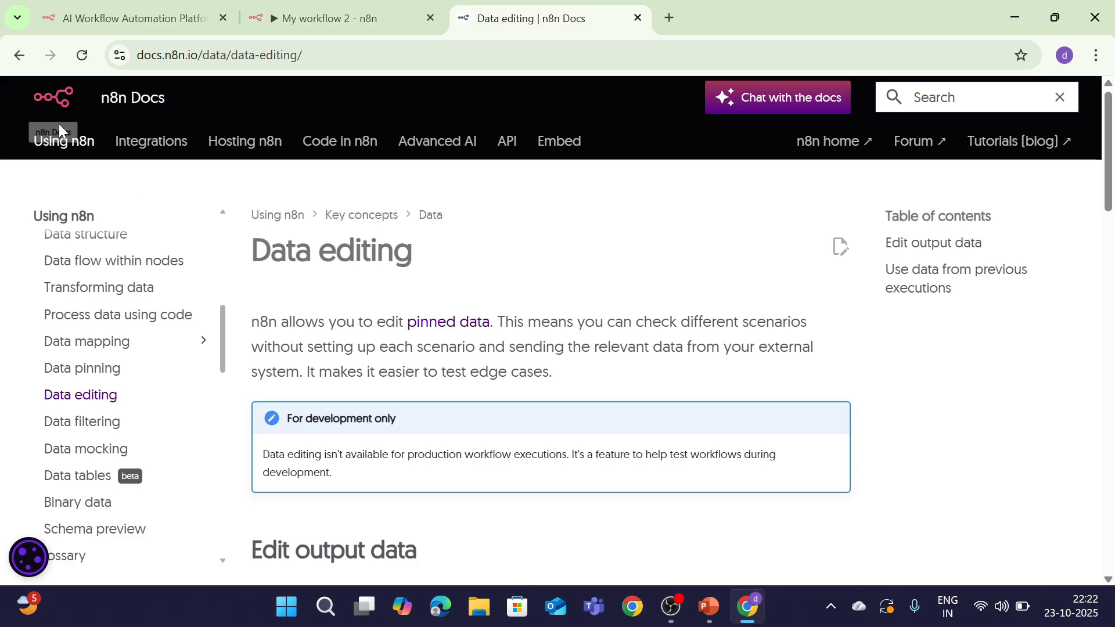
Back in My workflow 2, toggle the Edit Fields output pin, leaving it pinned
left_click(380, 7)
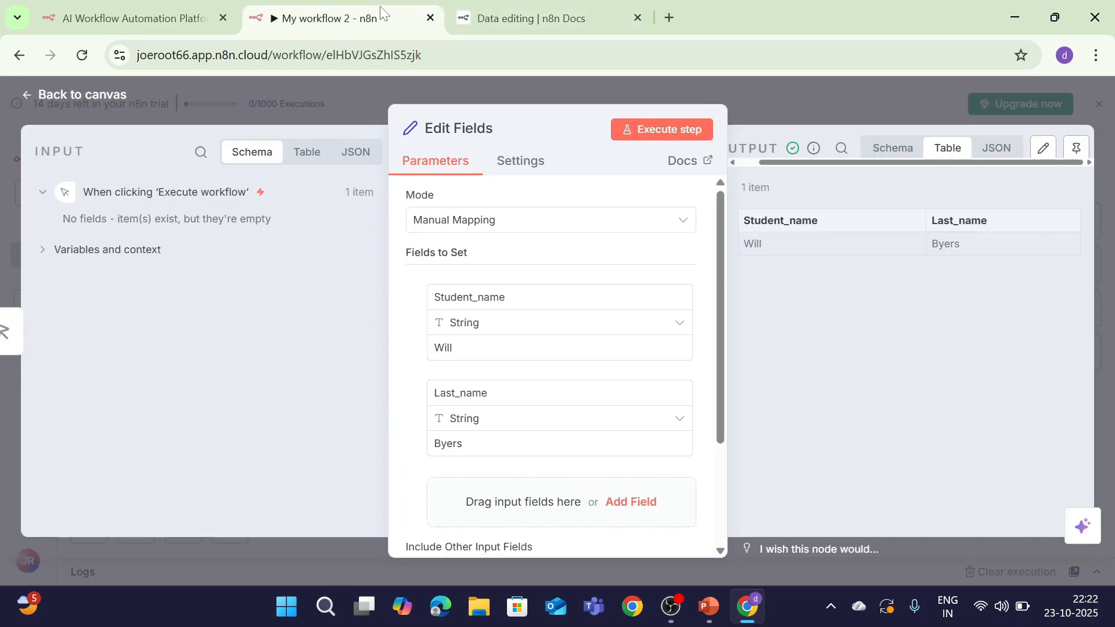
left_click(1082, 152)
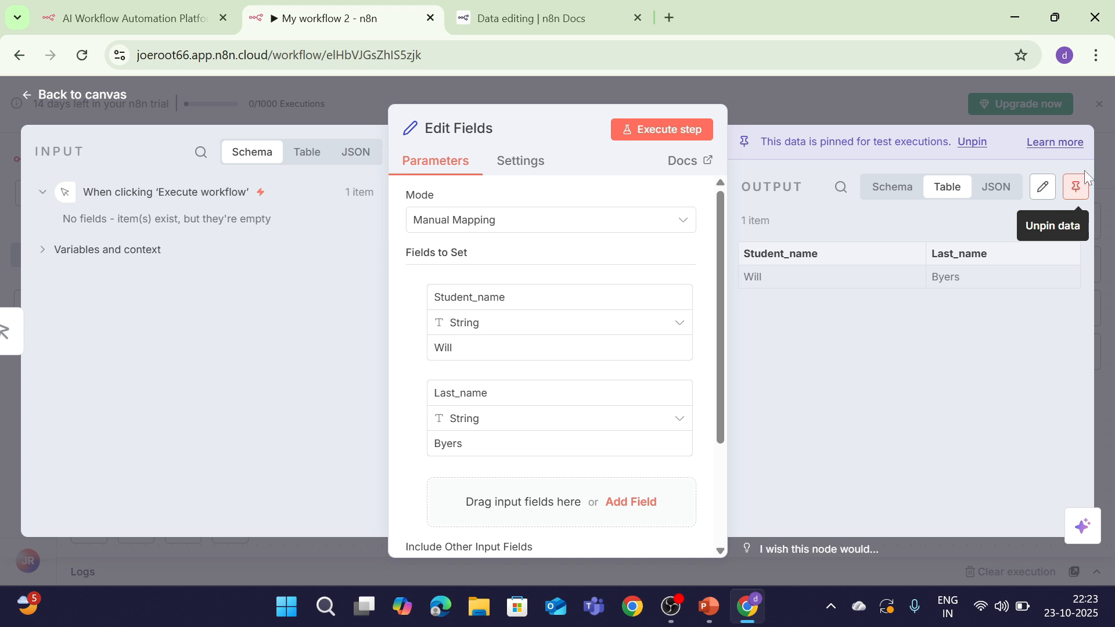
left_click(1075, 188)
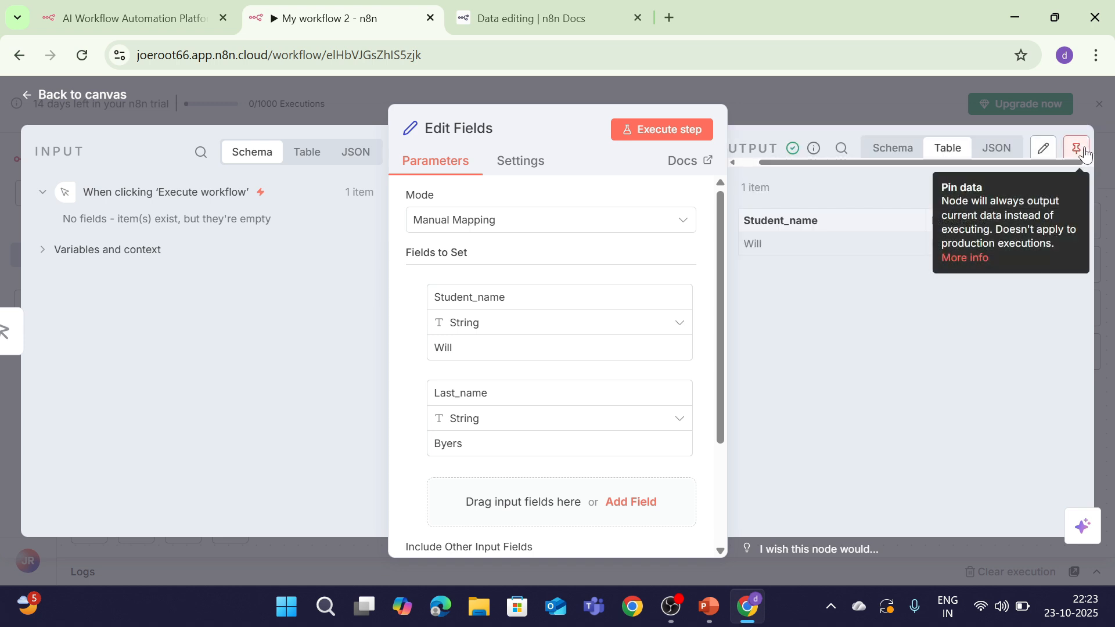
left_click(1075, 149)
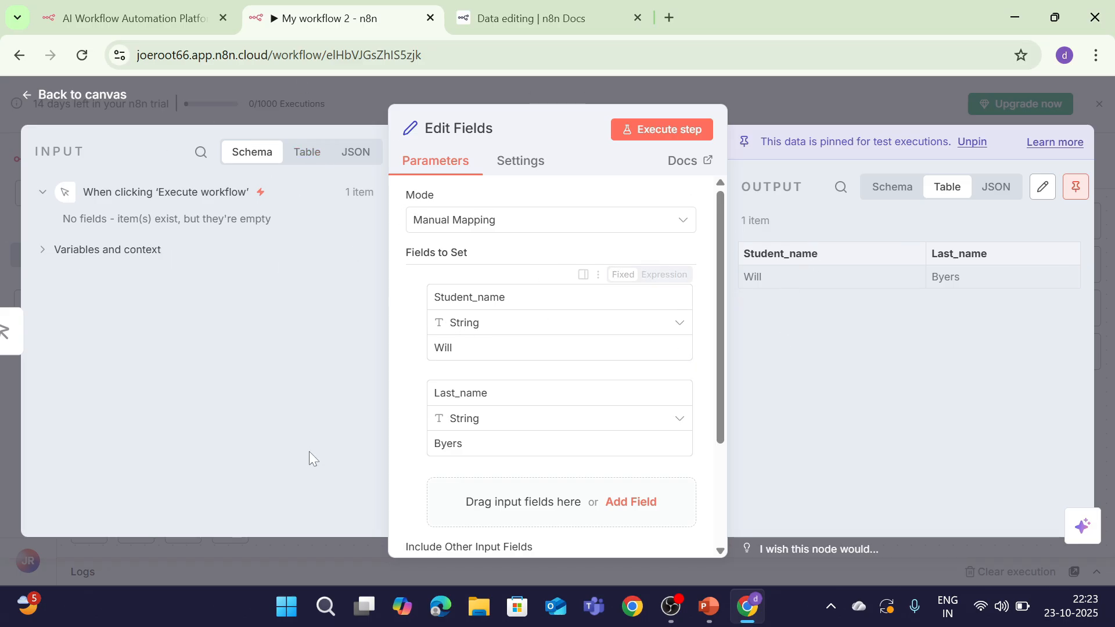
Add a third field, change Student_name to Jonathan, and execute the step
left_click(633, 502)
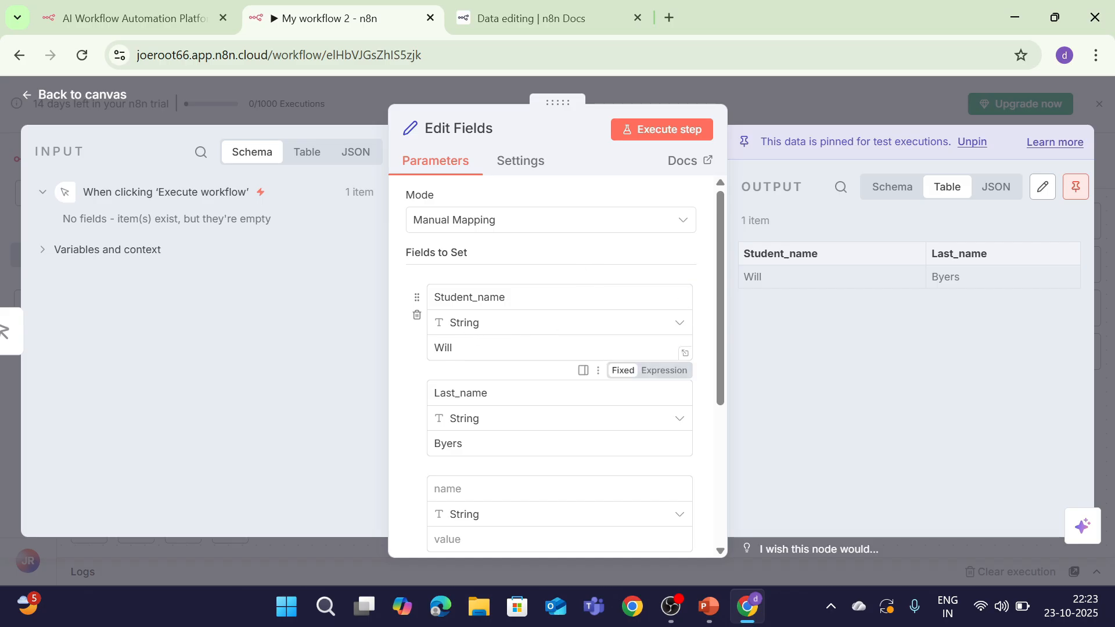
left_click(522, 348)
key("BackSpace")
key("BackSpace")
key("BackSpace")
key("BackSpace")
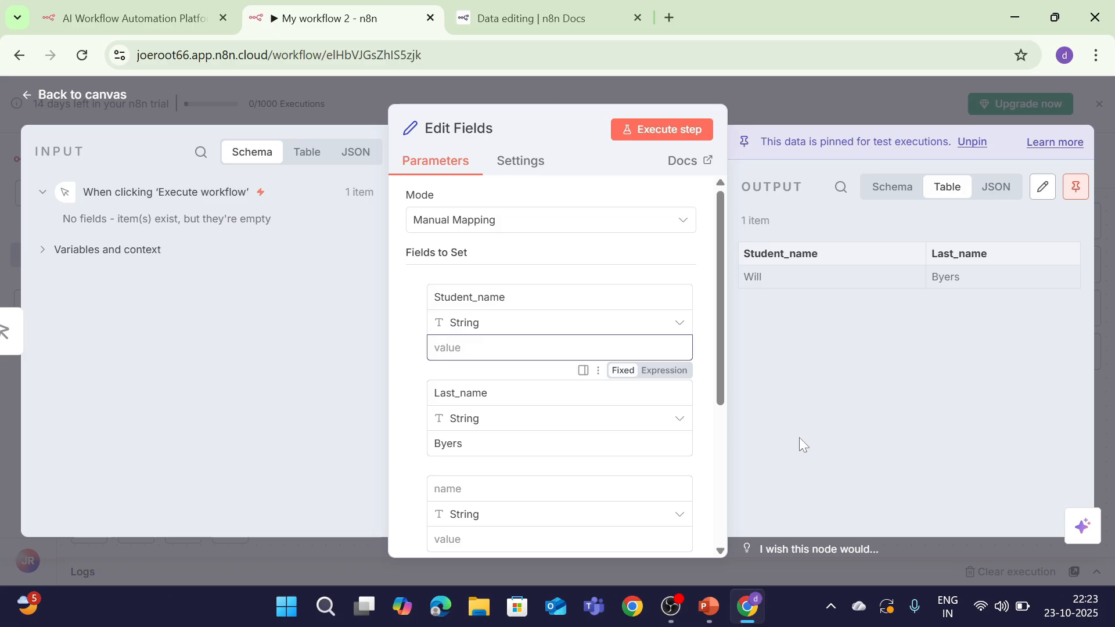
type("Jonathan")
left_click(638, 129)
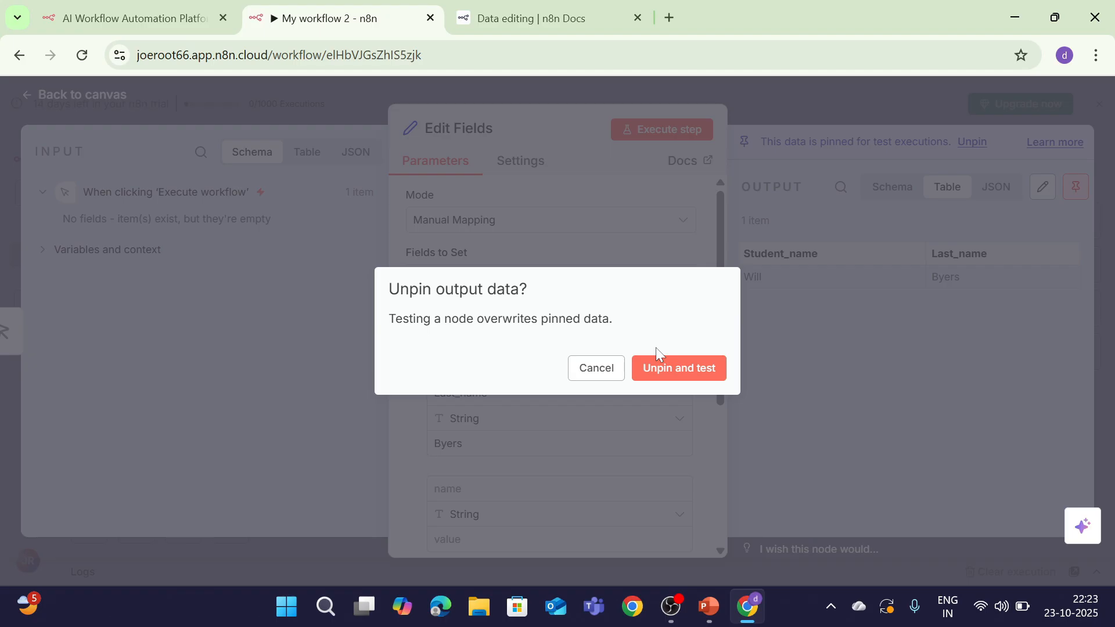
Unpin the old output and rerun the Edit Fields step
left_click(646, 376)
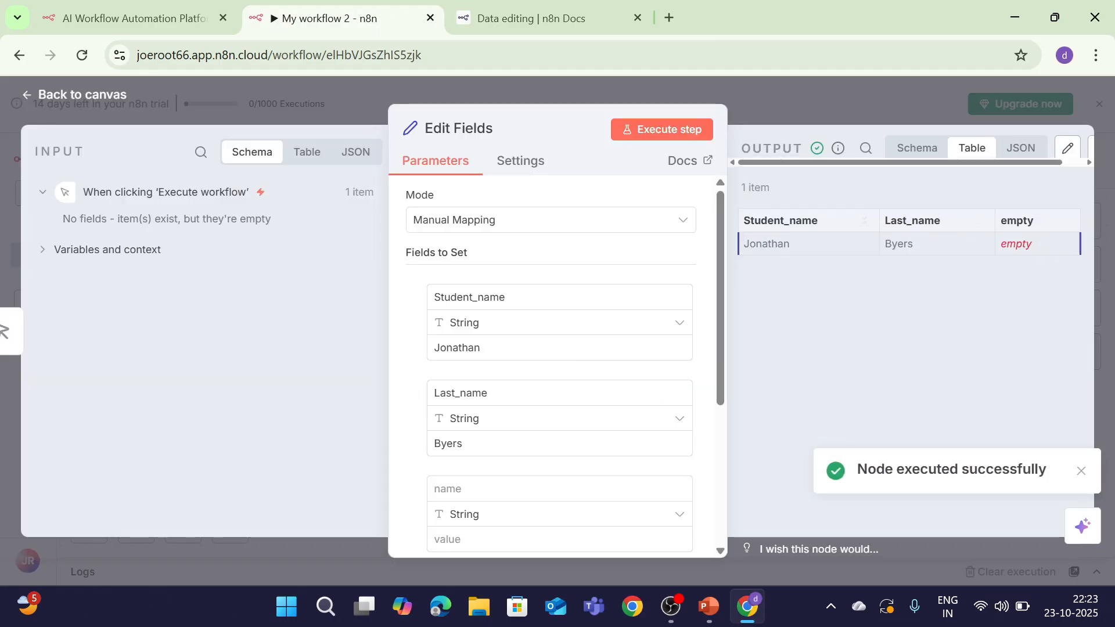
left_click(1080, 471)
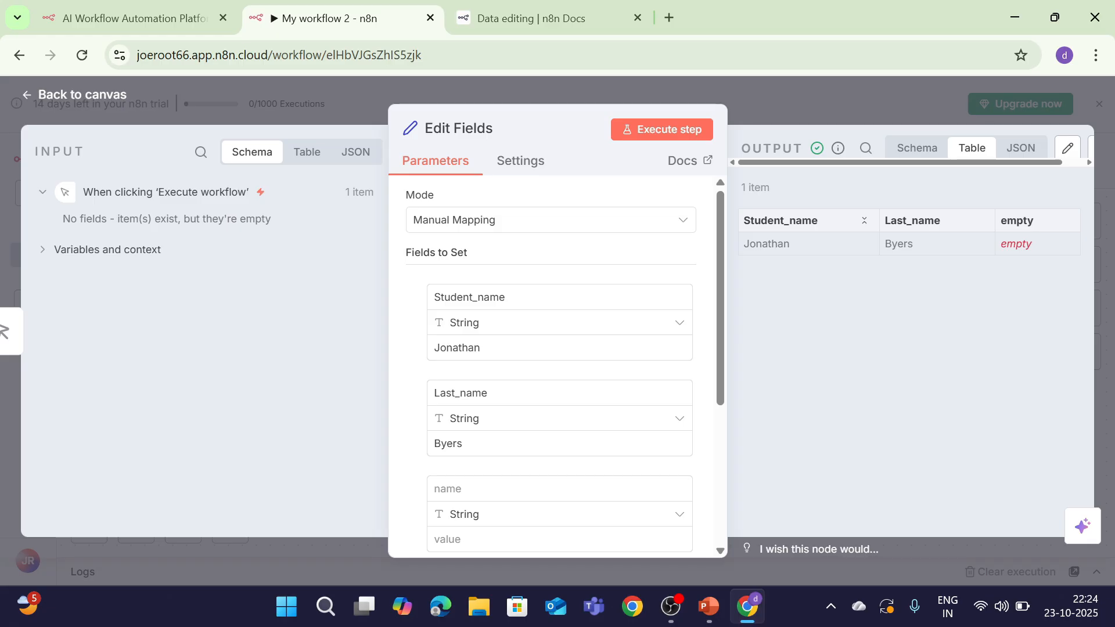
left_click_drag(744, 221, 844, 235)
left_click(855, 233)
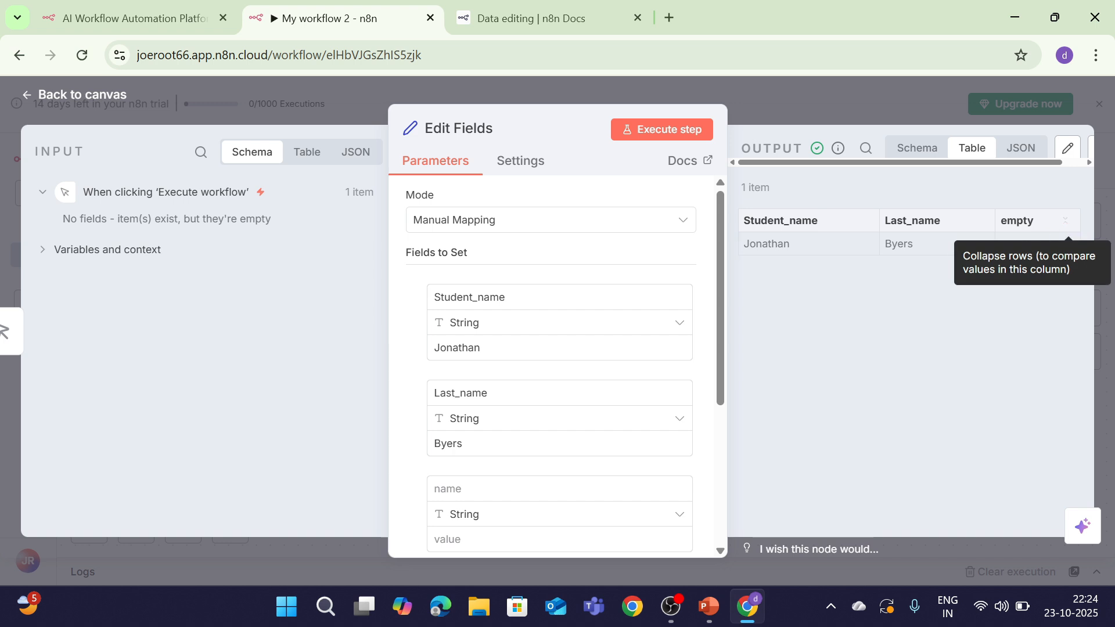
Delete the empty extra field, rerun, and pin the Jonathan Byers output
scroll(542, 436, "down", 5)
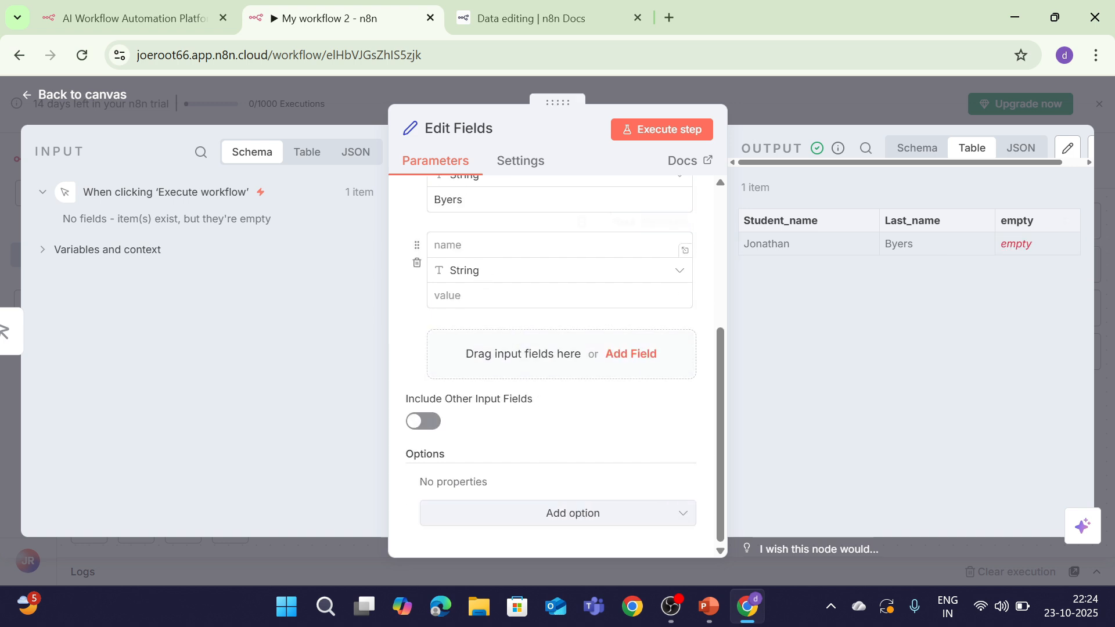
left_click(417, 263)
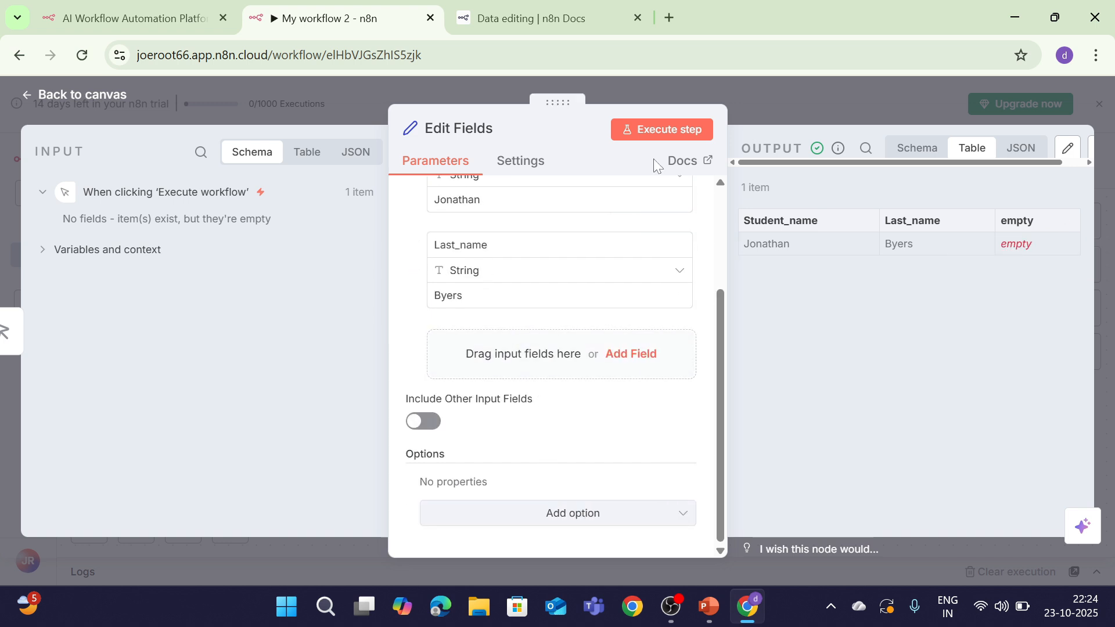
left_click(662, 130)
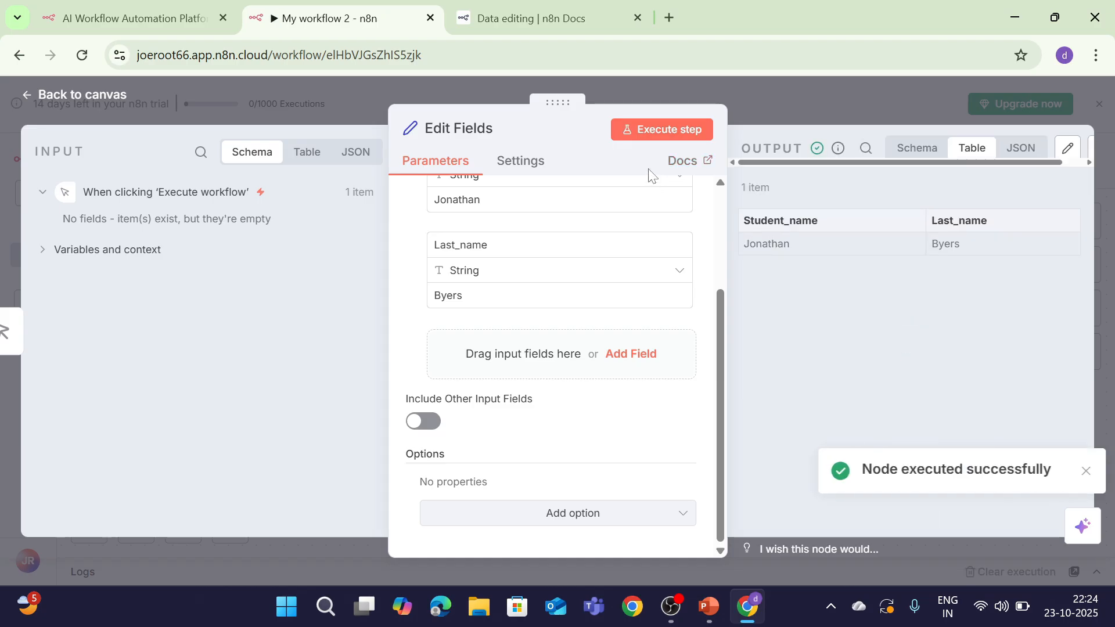
left_click(1083, 478)
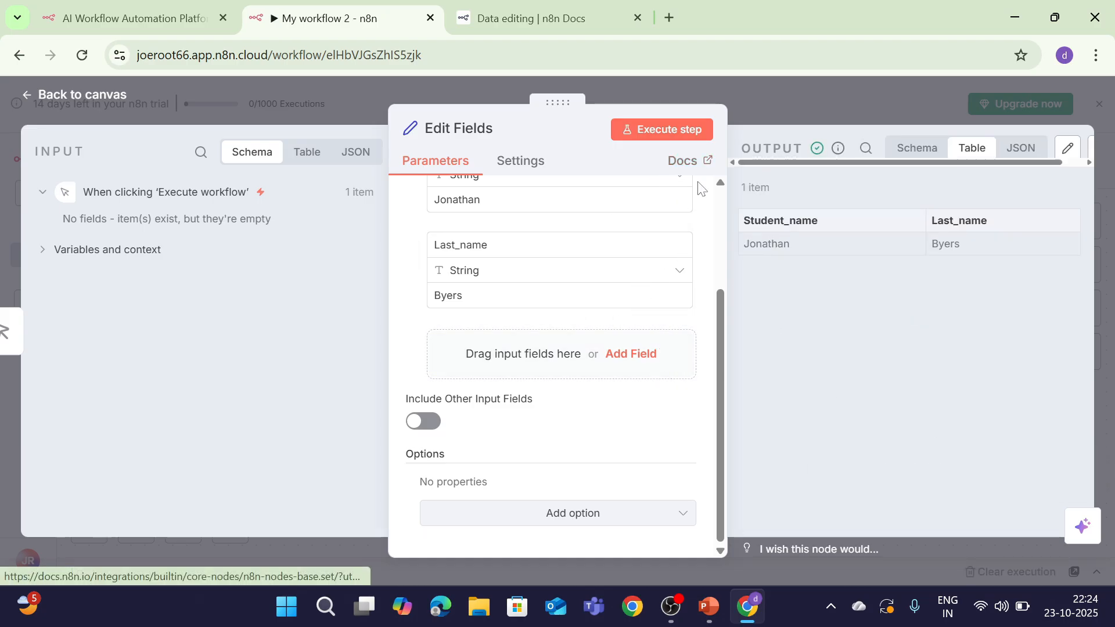
mouse_move(720, 416)
left_mouse_down()
mouse_move(740, 357)
mouse_move(730, 429)
left_mouse_up()
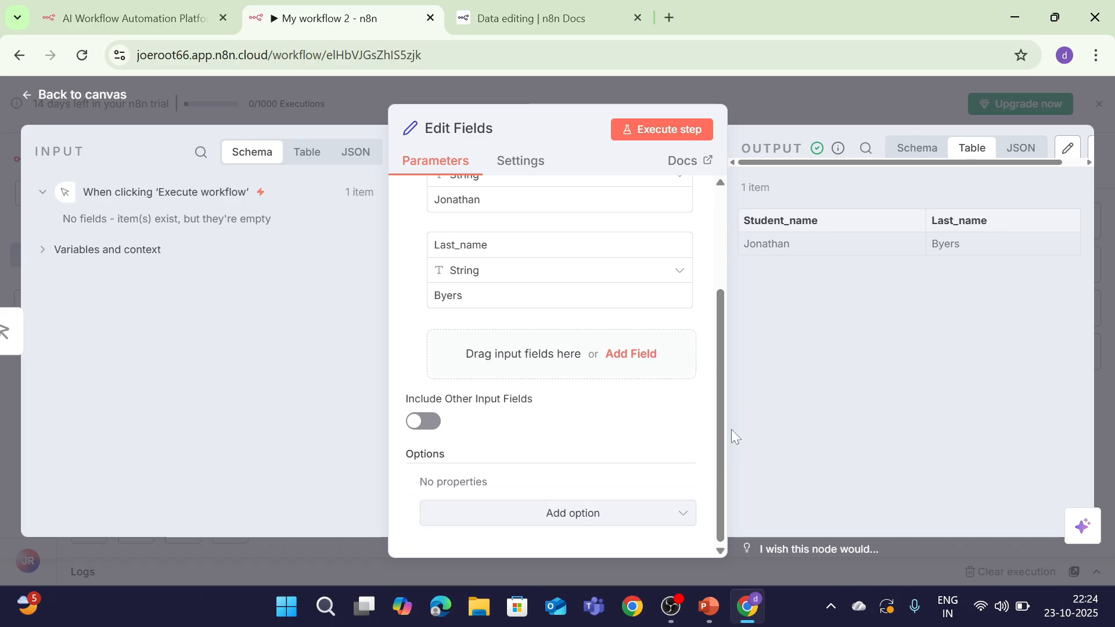
left_click_drag(1017, 162, 1074, 169)
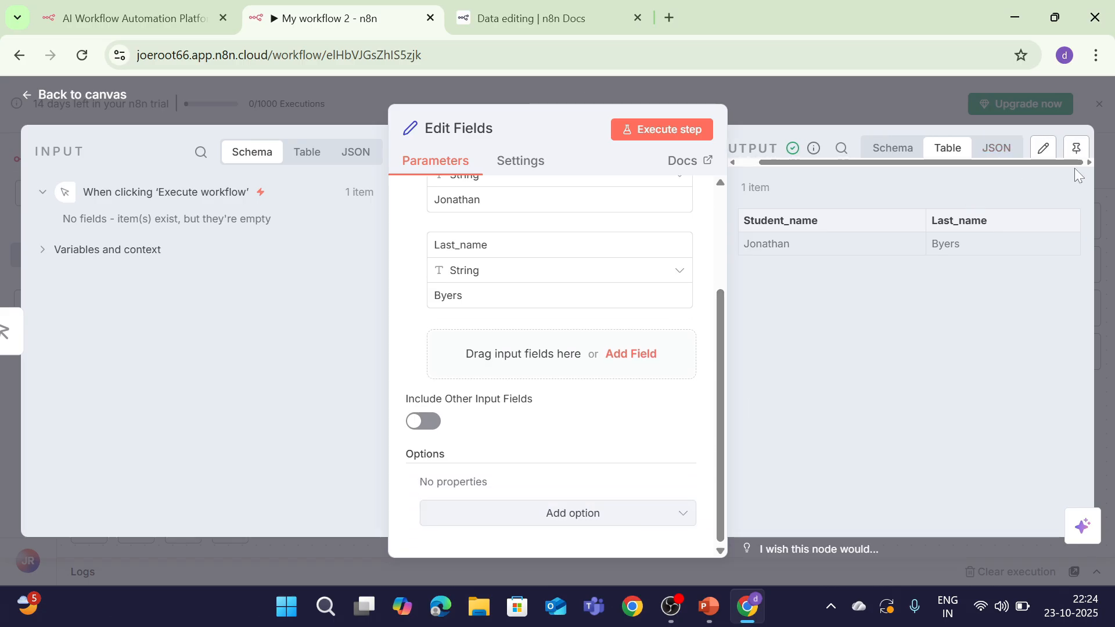
left_click(1073, 153)
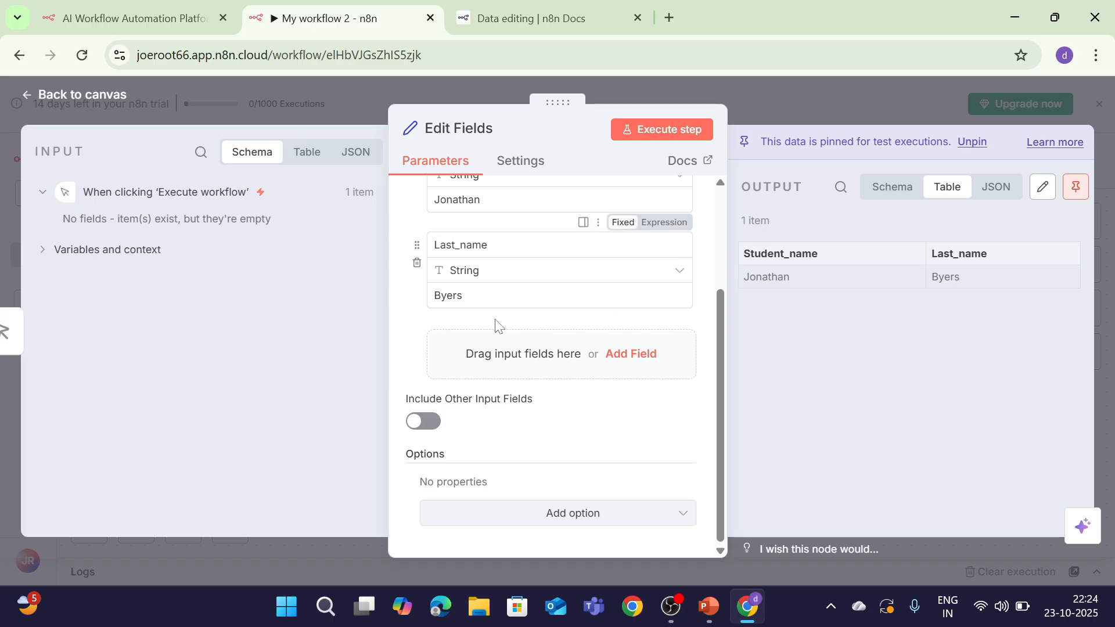
Unpin the output, change Student_name to Joyce, and rerun to get Joyce Byers
left_click(1075, 187)
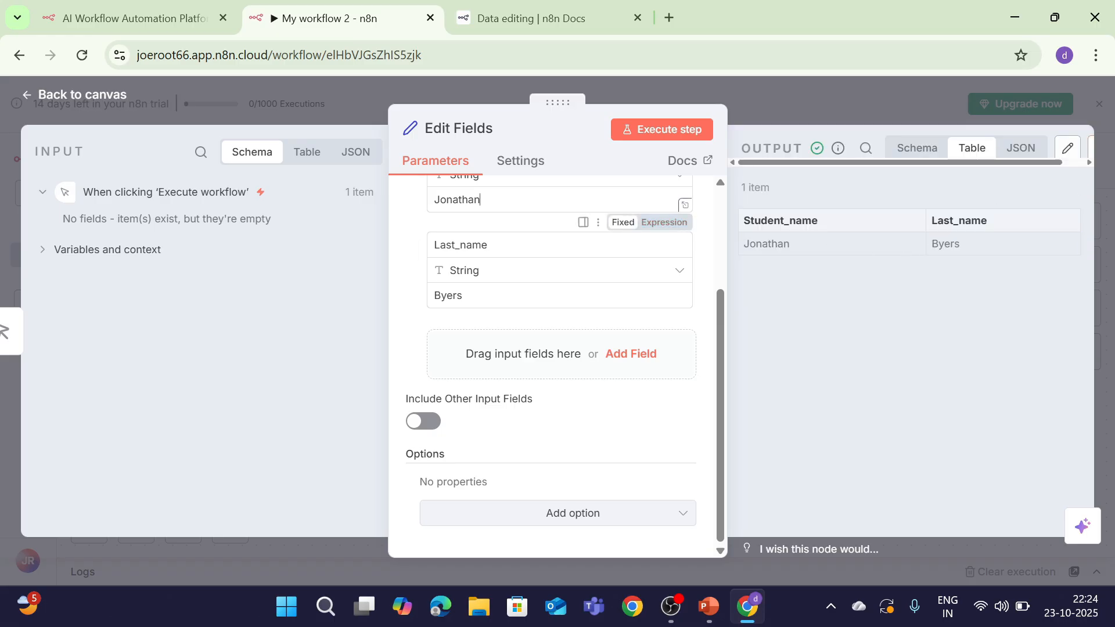
left_click(481, 199)
key("BackSpace")
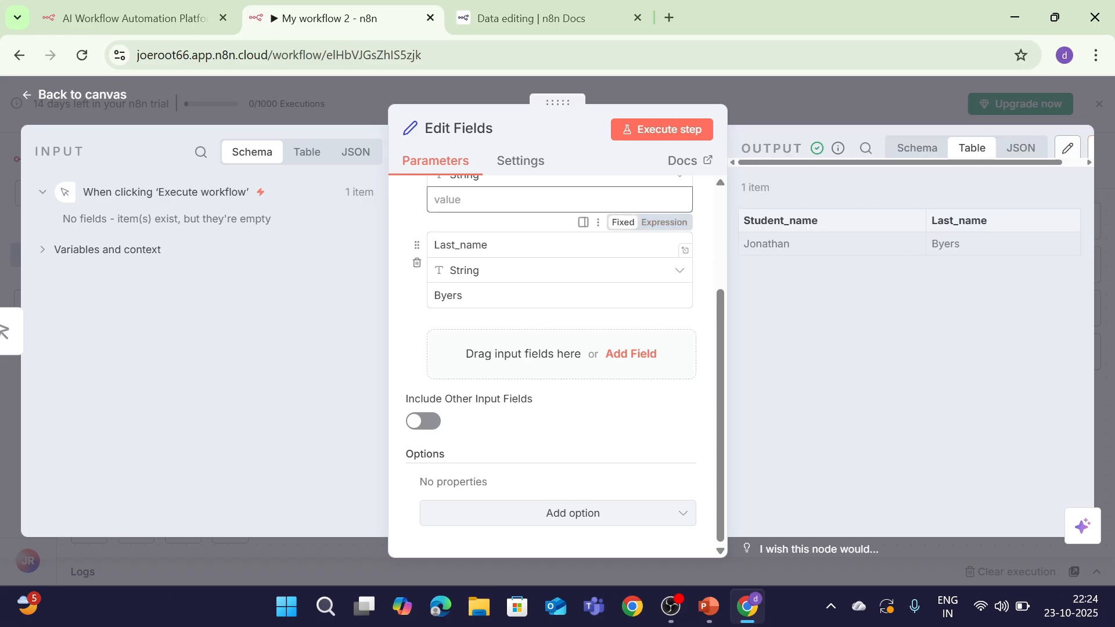
type("Joyce")
left_click(652, 137)
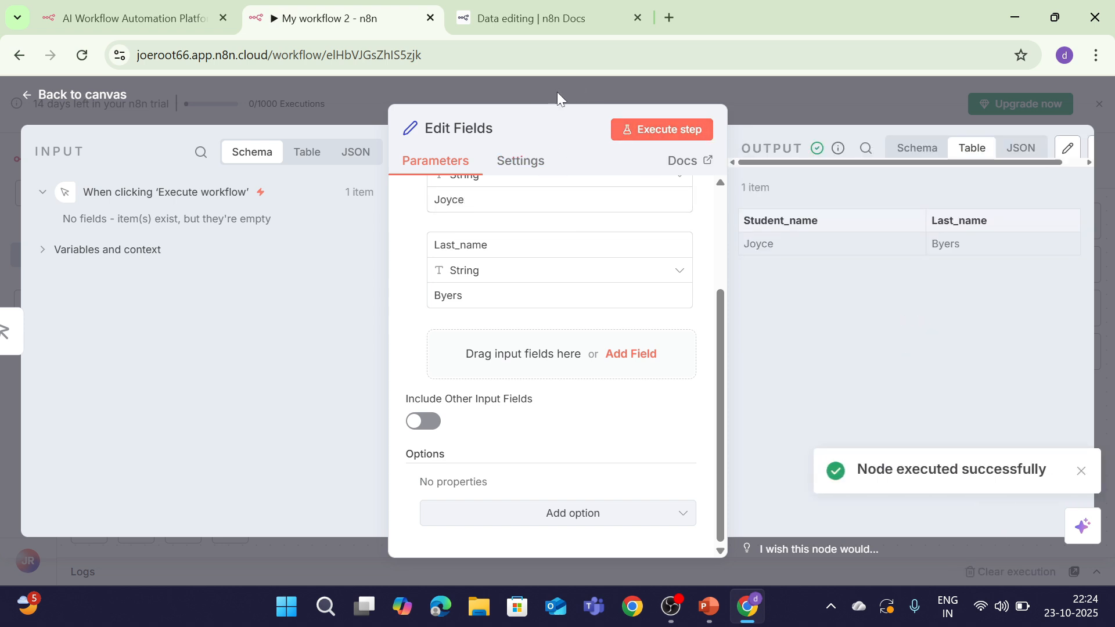
Glance at the Data editing docs, then close the Edit Fields panel back to the canvas
left_click(540, 18)
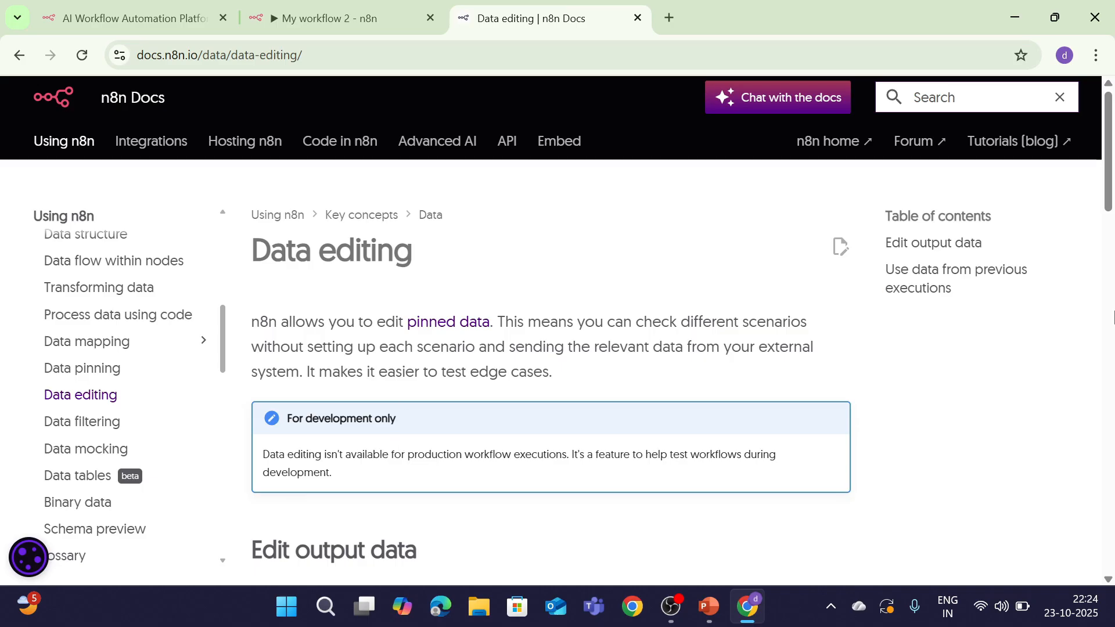
left_click_drag(1109, 212, 1110, 319)
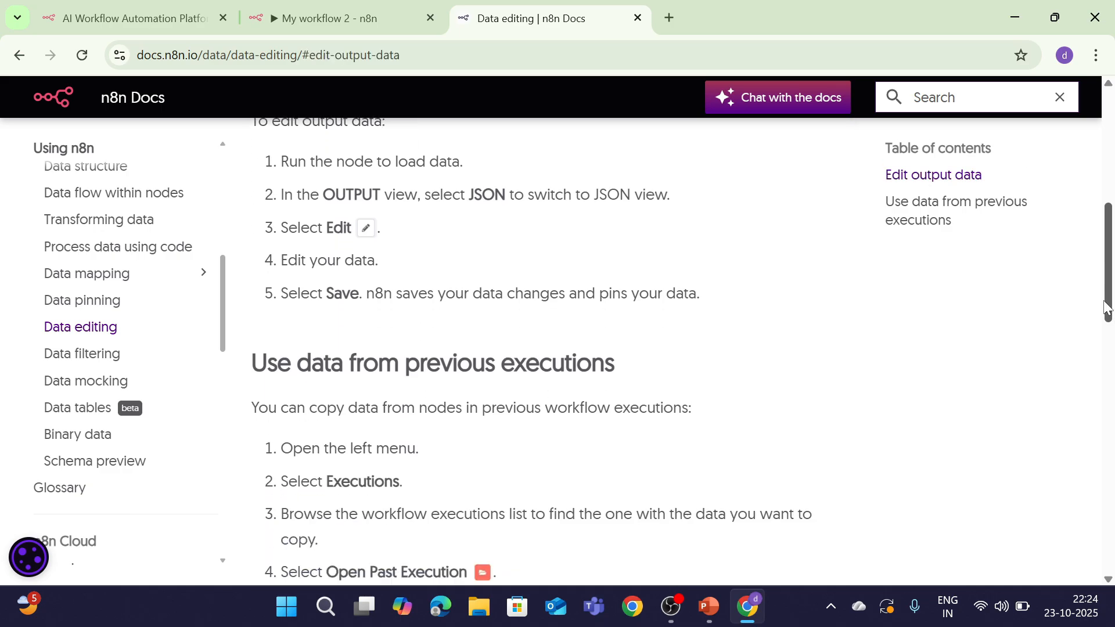
left_click(316, 6)
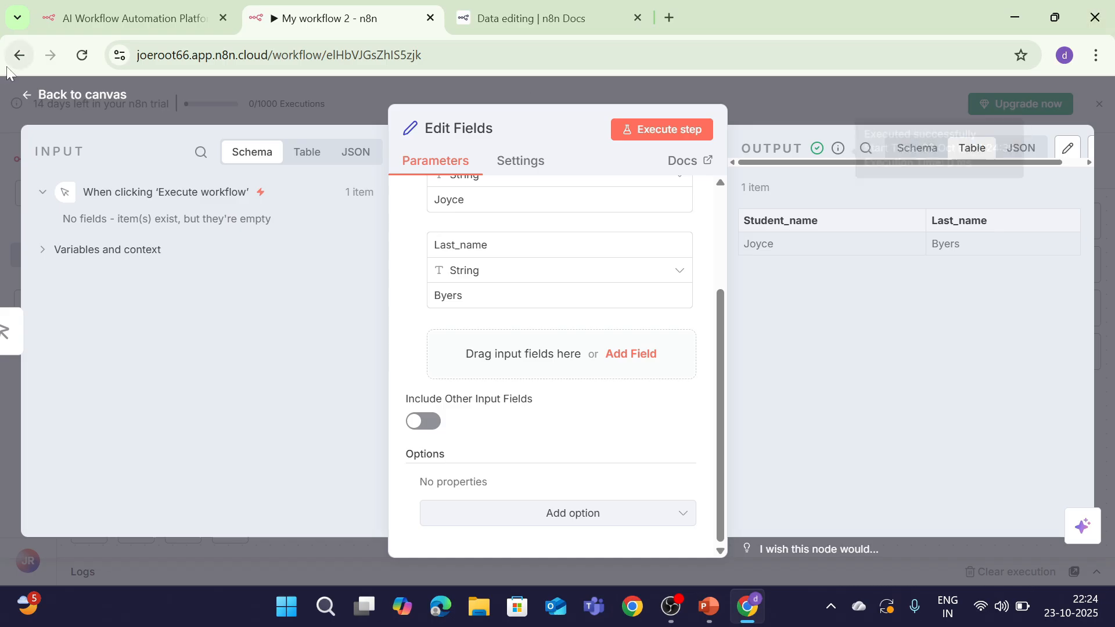
left_click(47, 101)
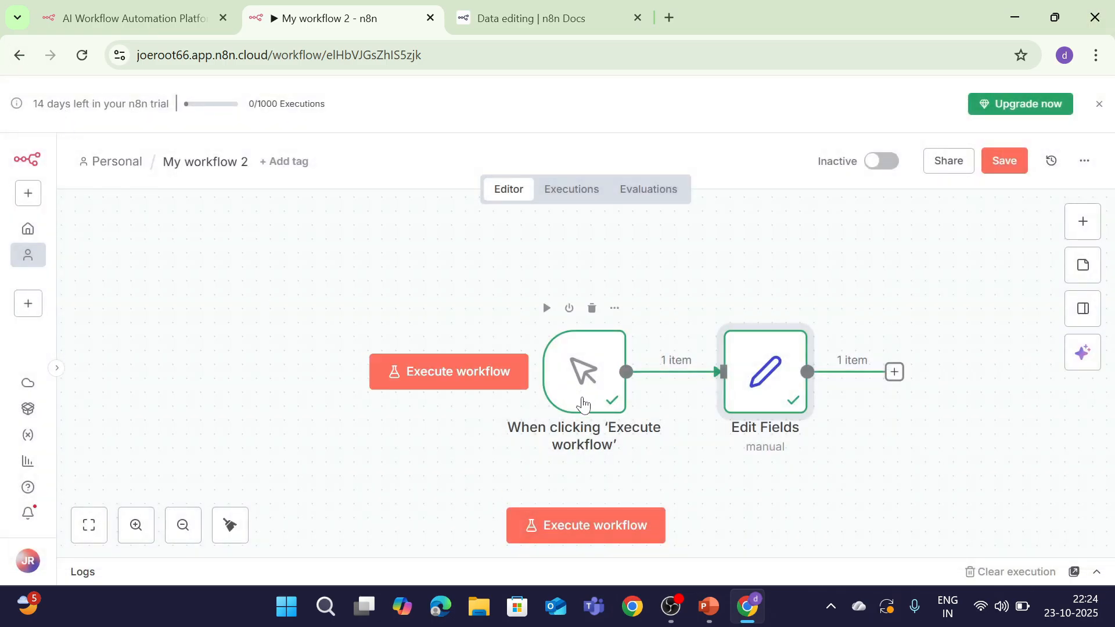
Scroll the Data editing docs to the section on using data from previous executions
left_click(514, 20)
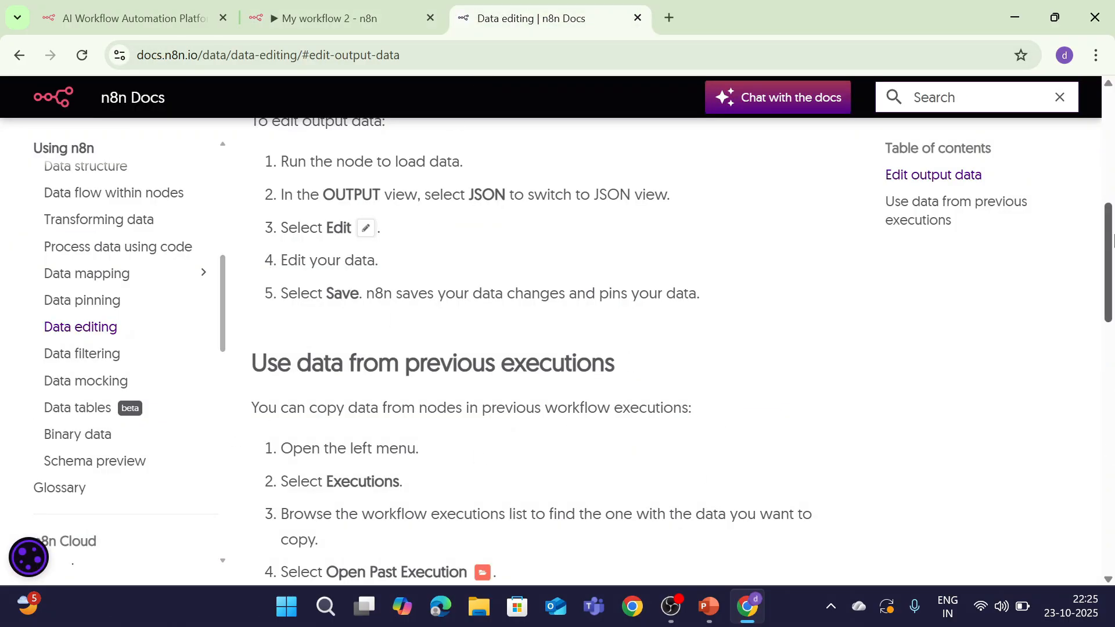
scroll(1112, 238, "down", 4)
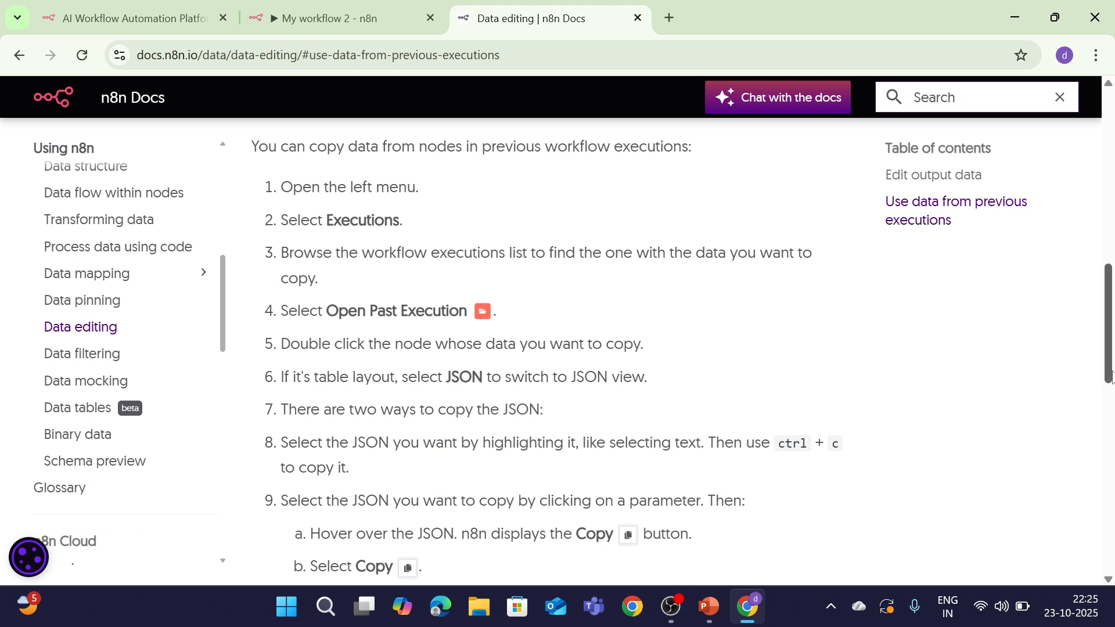
scroll(1097, 349, "up", 5)
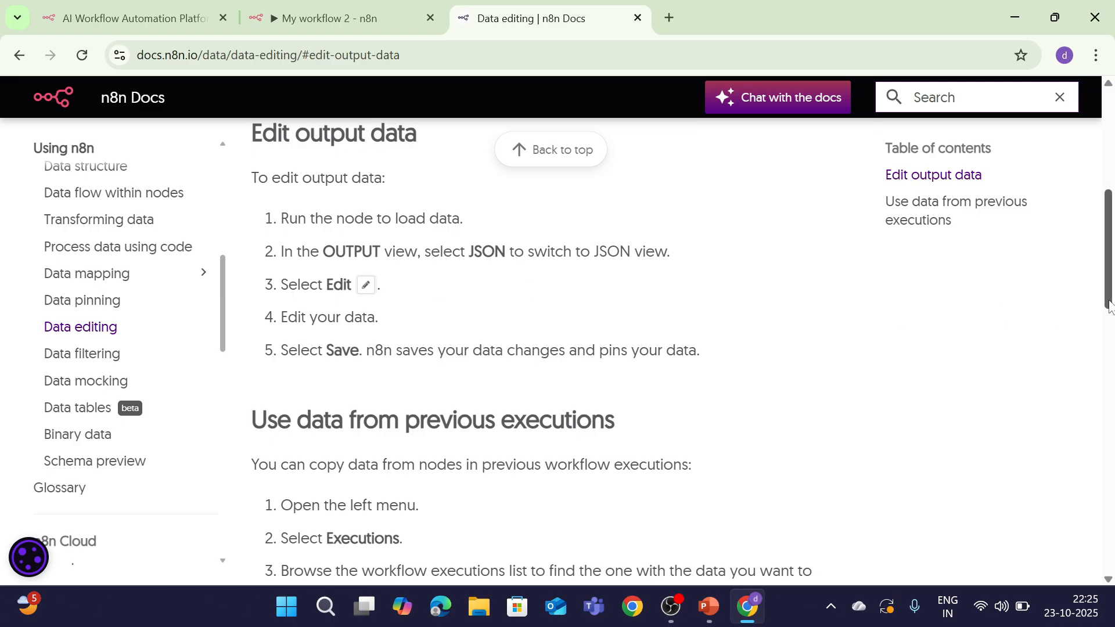
left_click_drag(1108, 306, 1110, 353)
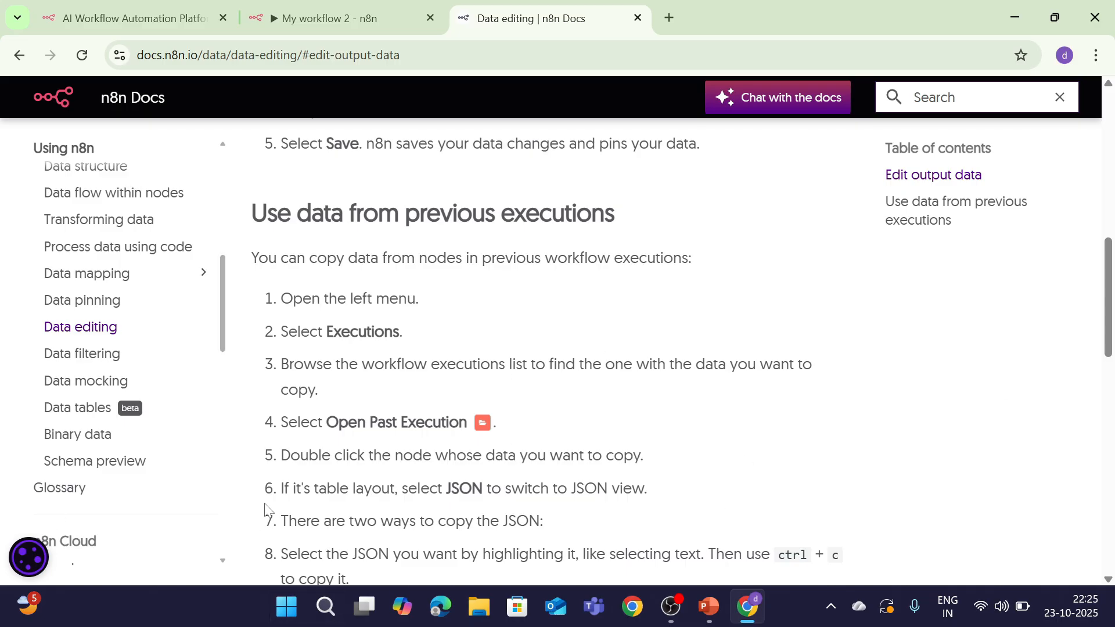
left_click(337, 17)
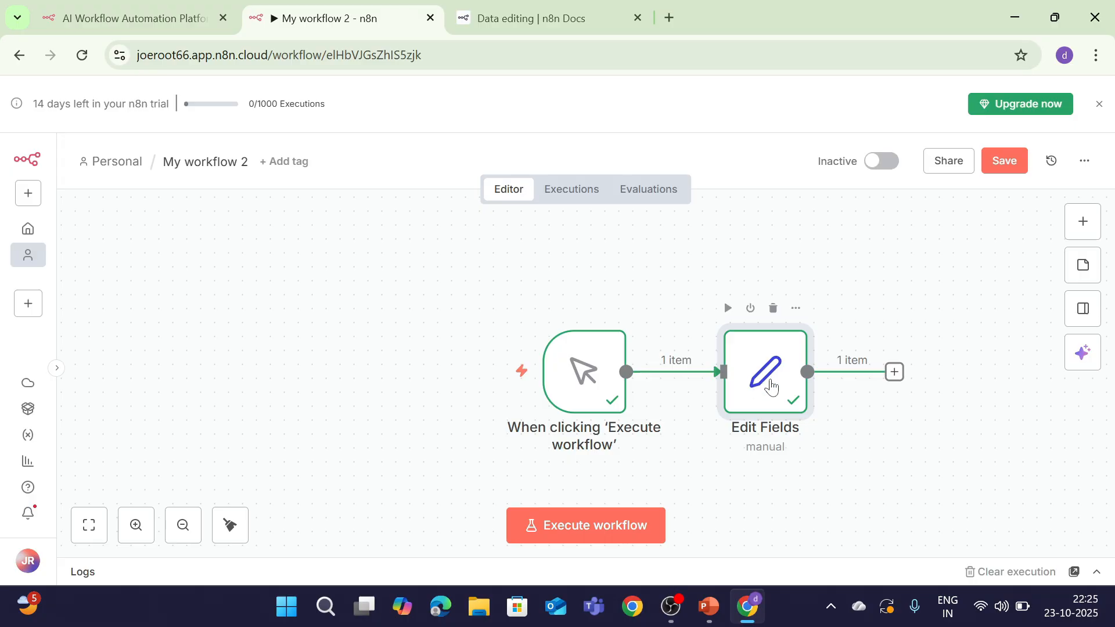
double_click(754, 373)
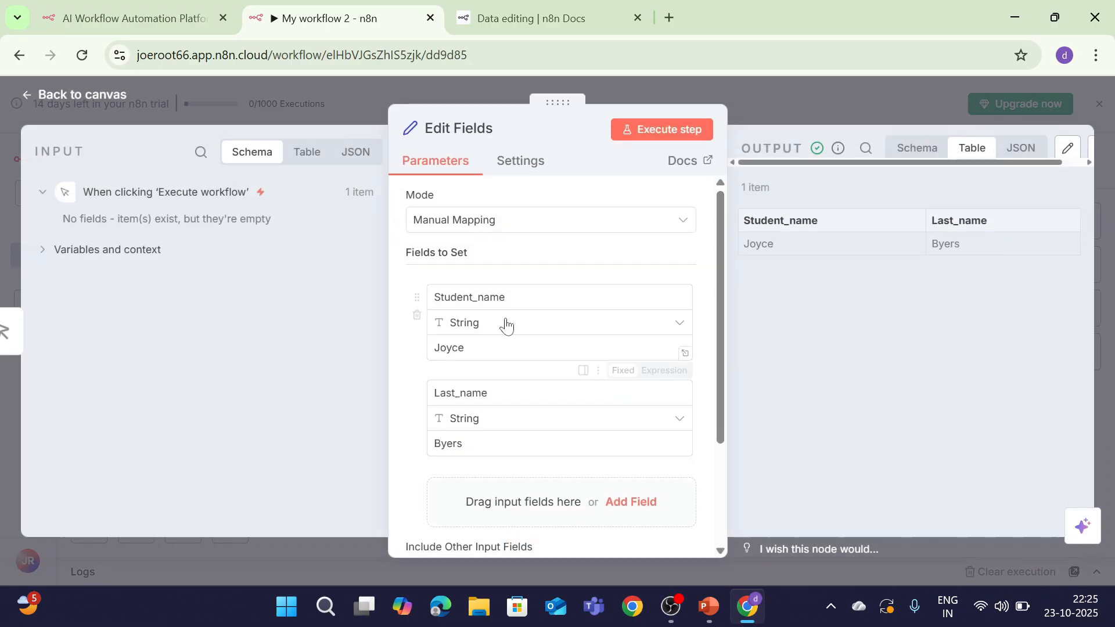
left_click_drag(475, 349, 408, 367)
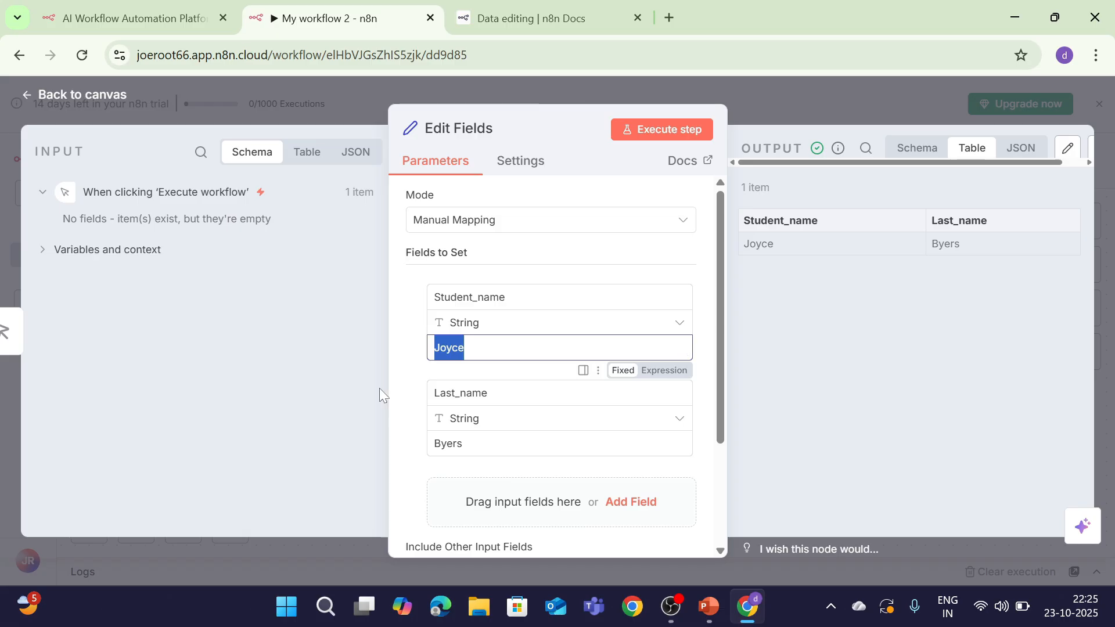
left_click(466, 348)
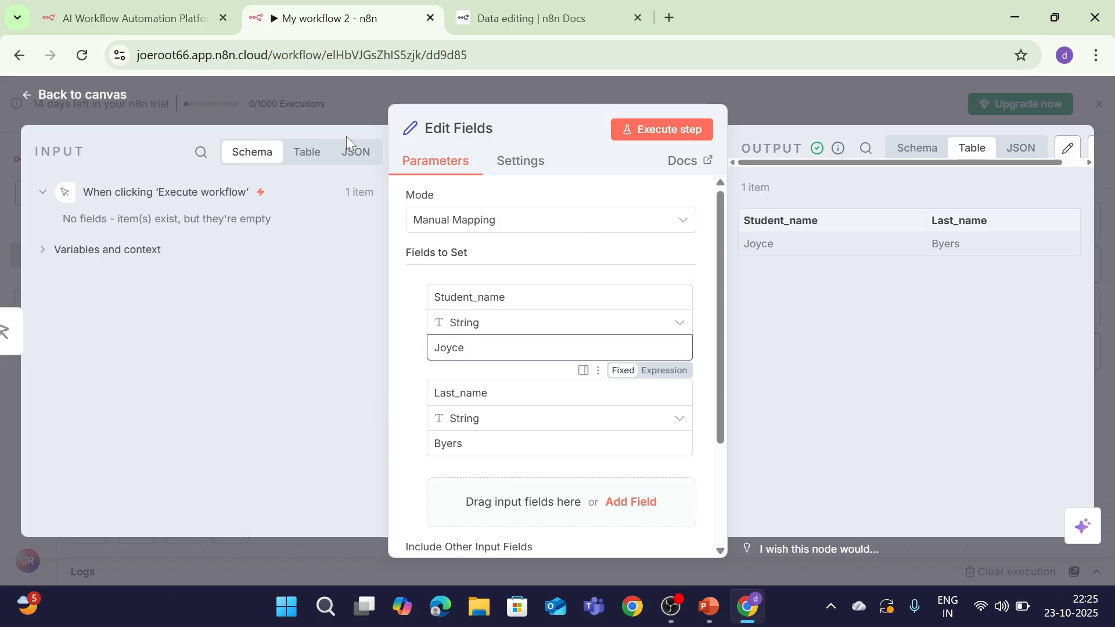
left_click(88, 96)
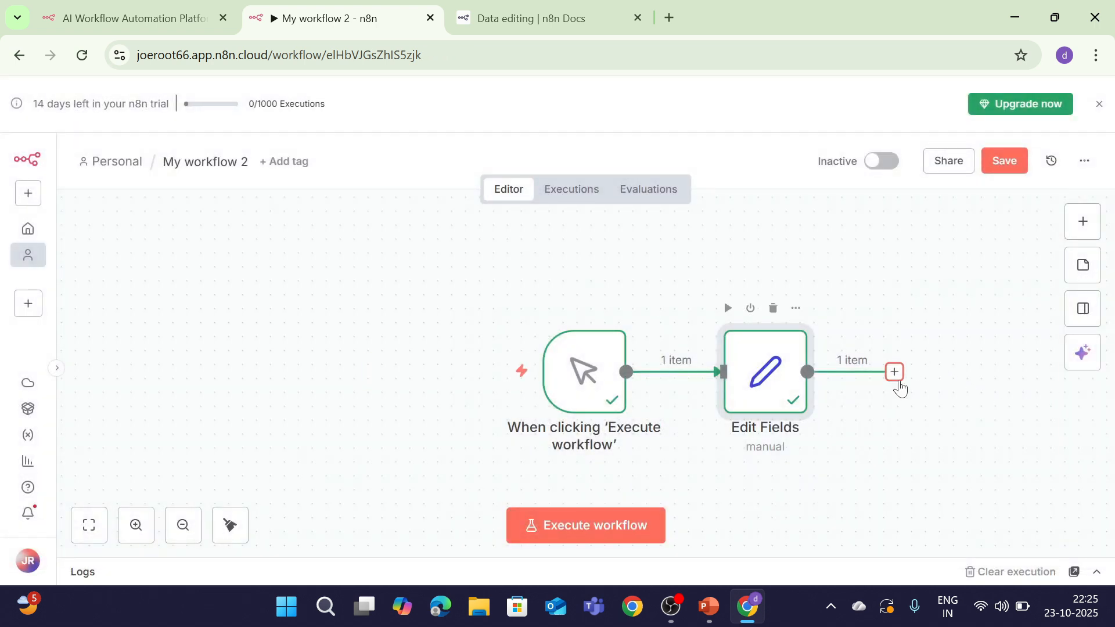
Deactivate Edit Fields with D, then search 'func' and choose the Code node
left_click(894, 372)
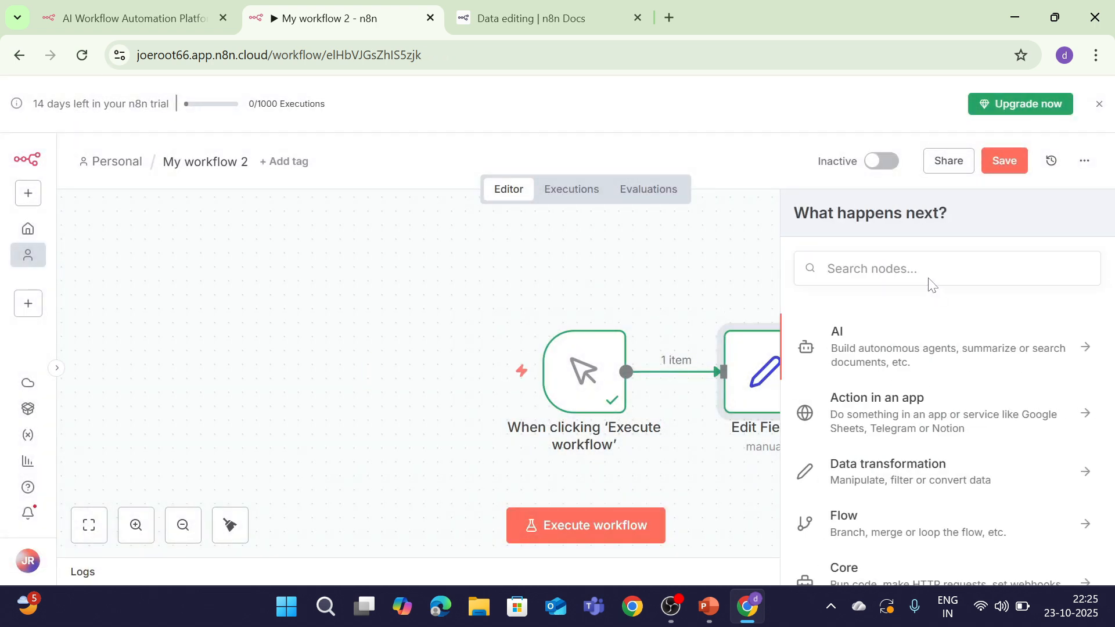
key("d")
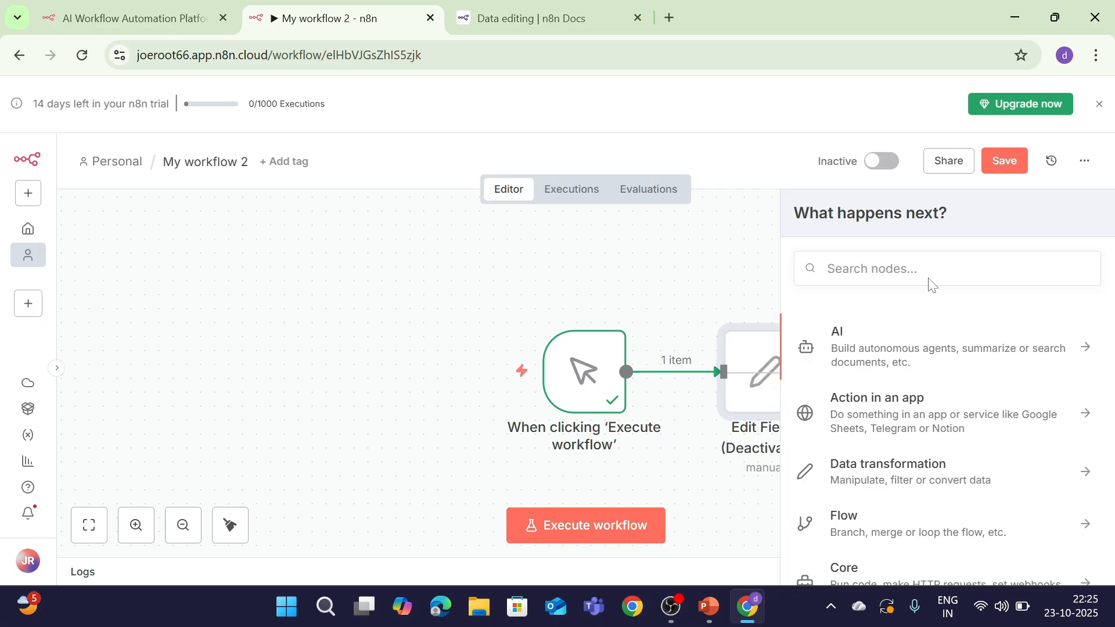
left_click(931, 282)
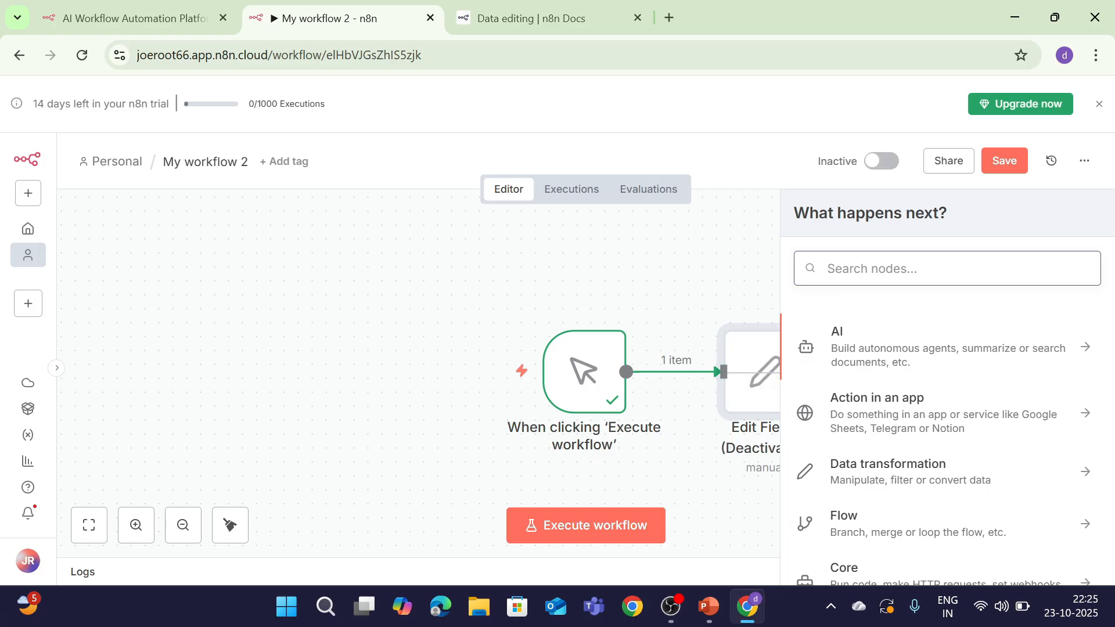
type("node")
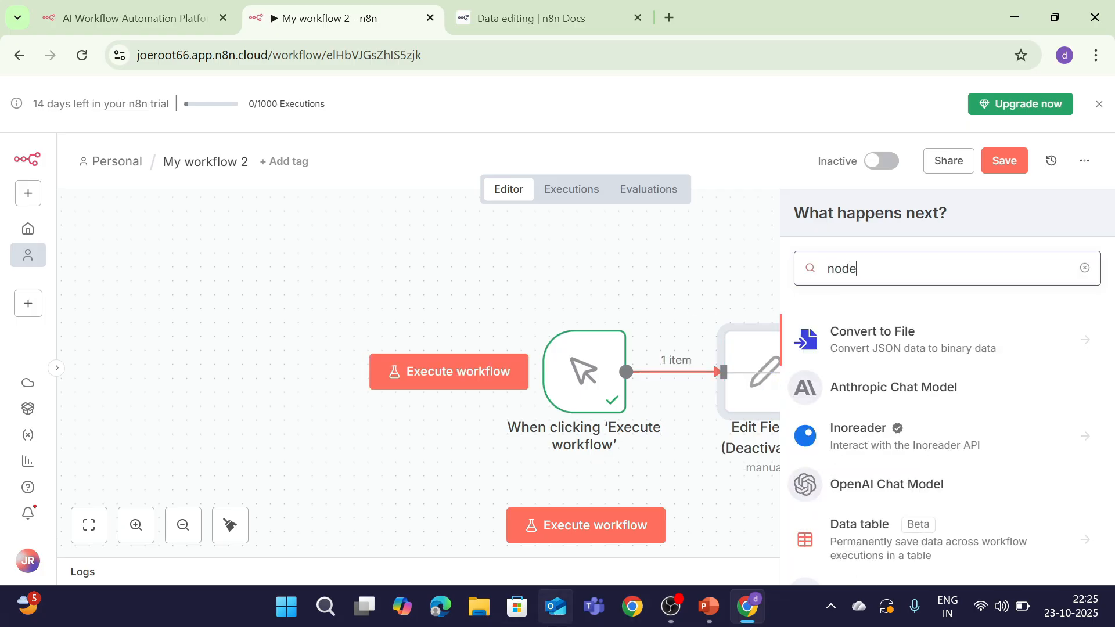
key("BackSpace")
key("BackSpace")
key("BackSpace")
key("BackSpace")
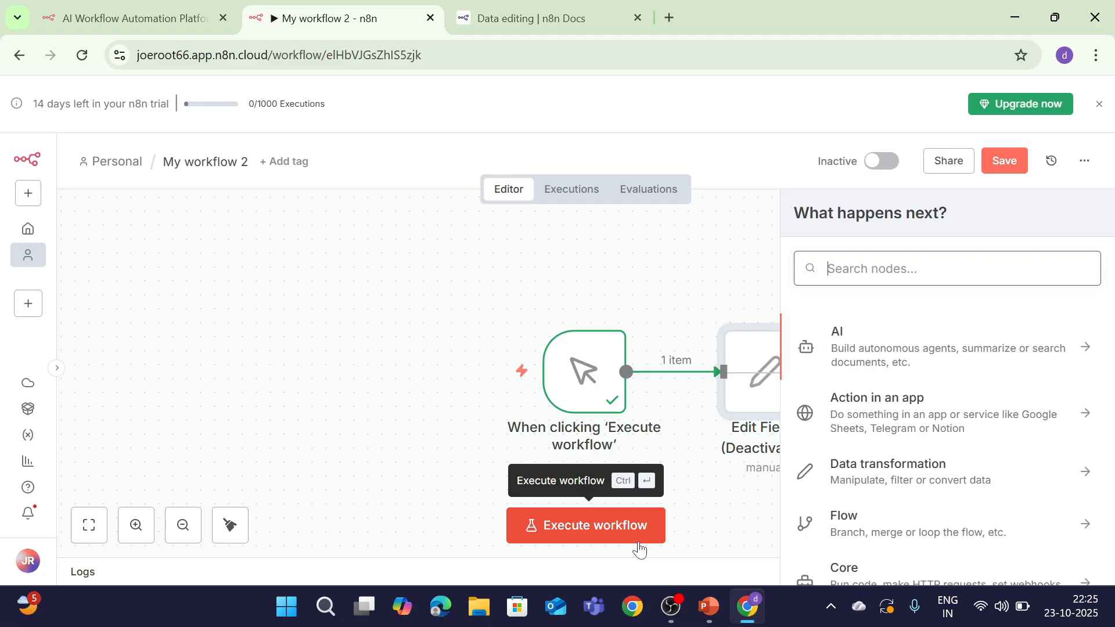
type("fyunc")
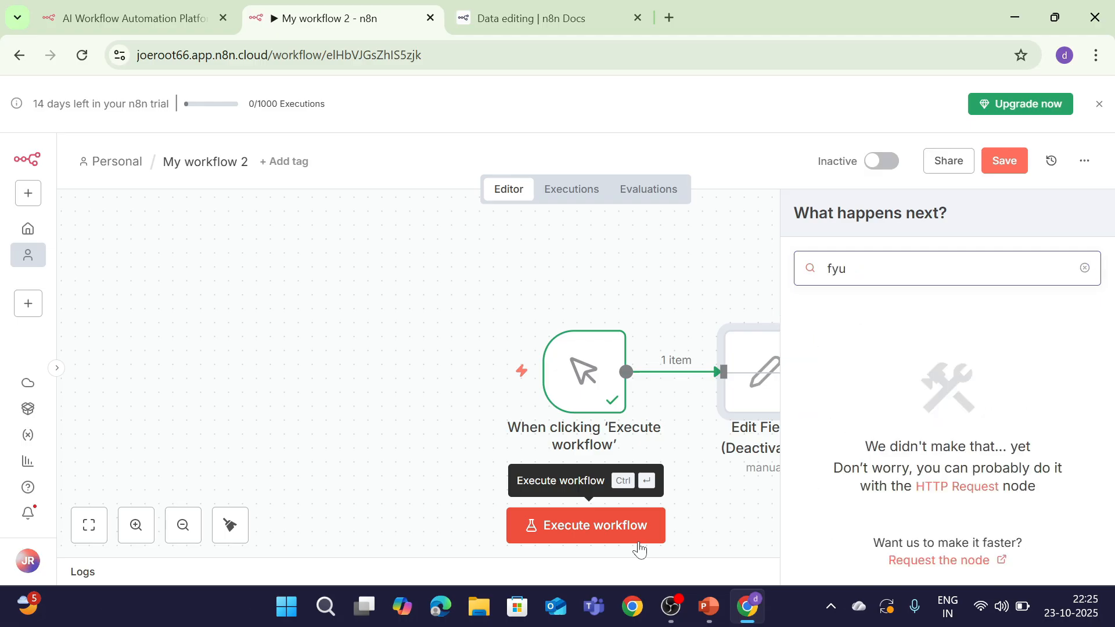
key("BackSpace")
key("BackSpace")
key("BackSpace")
type("func")
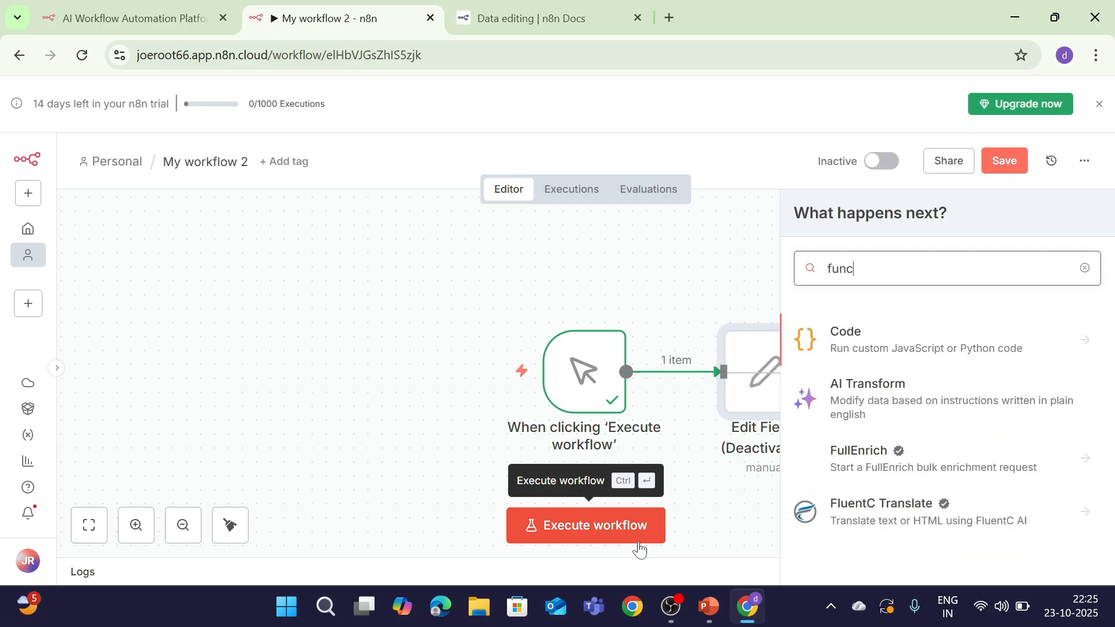
left_click(869, 351)
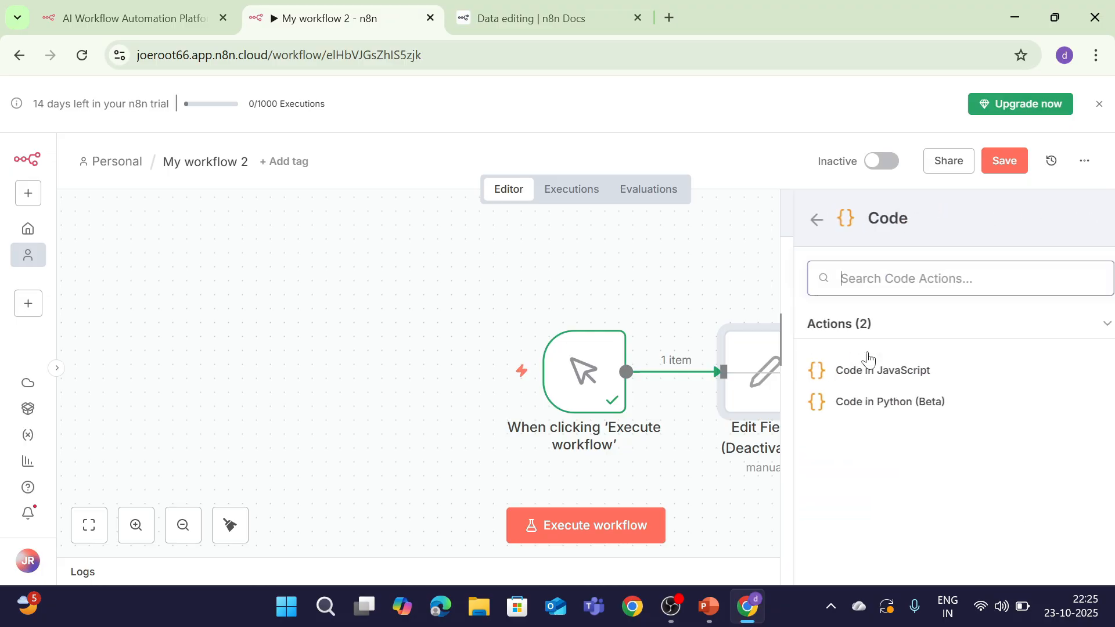
Add a Code in JavaScript node, run it, and delete the comment on line 1
left_click(865, 377)
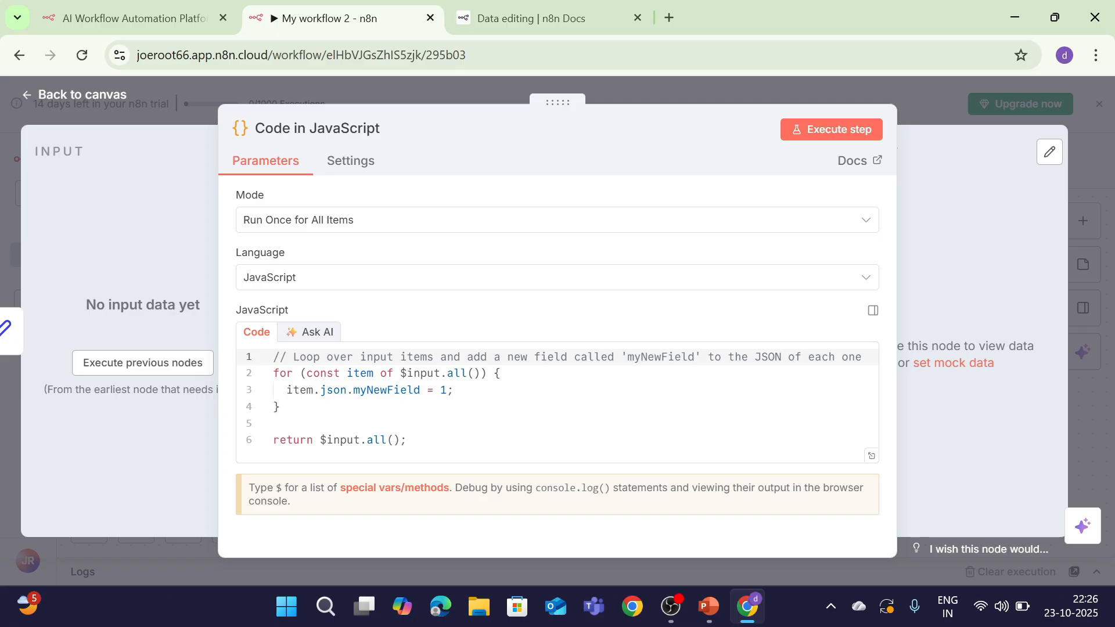
left_click(843, 129)
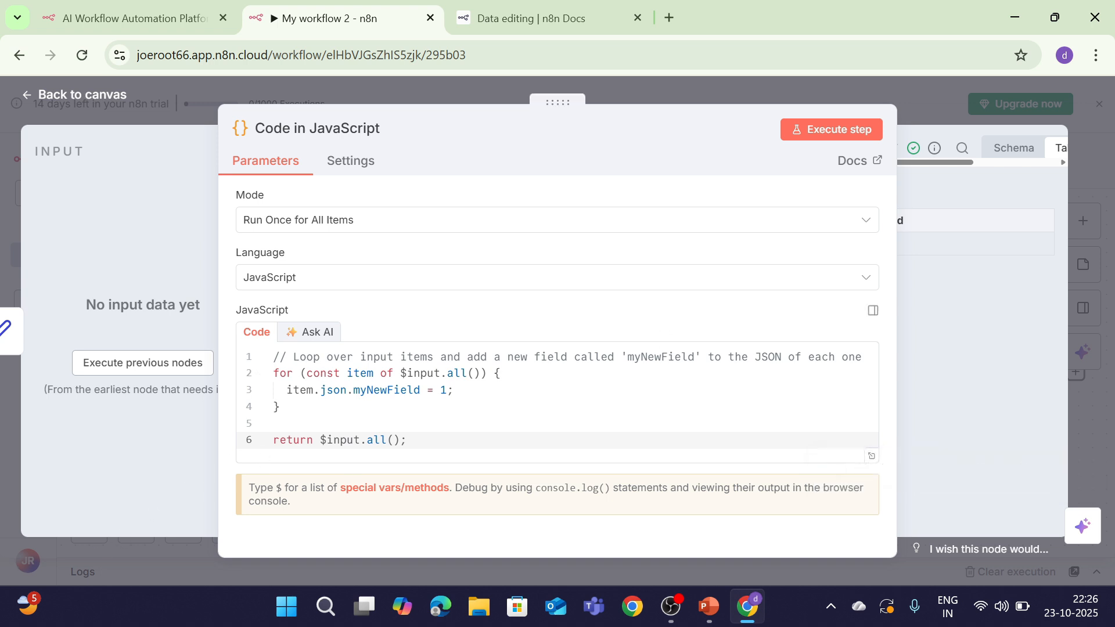
left_click(447, 391)
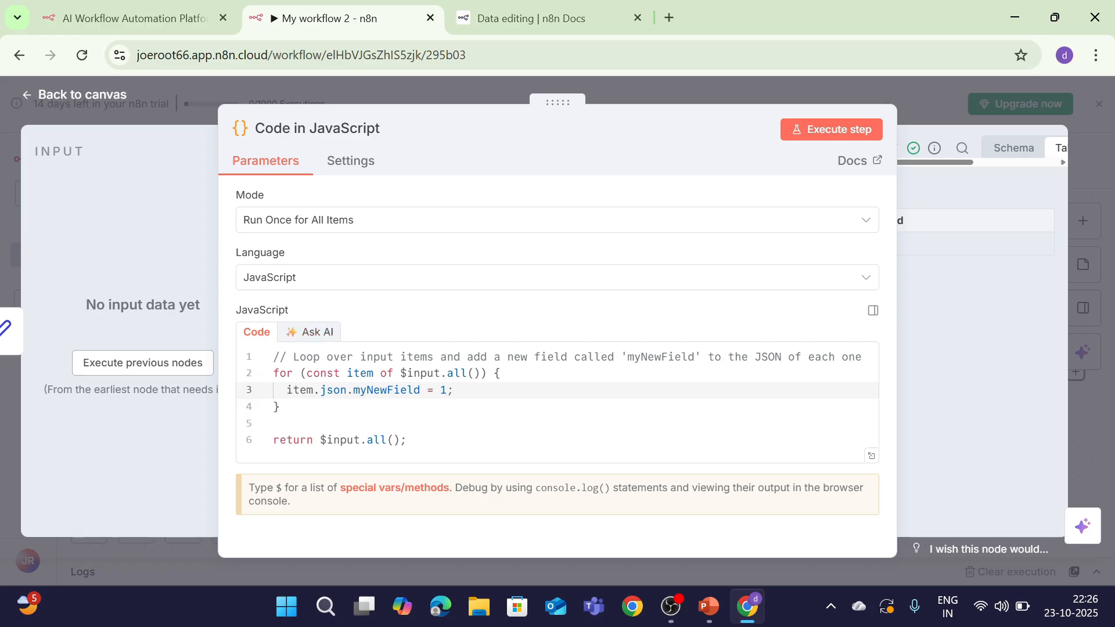
left_click(363, 357)
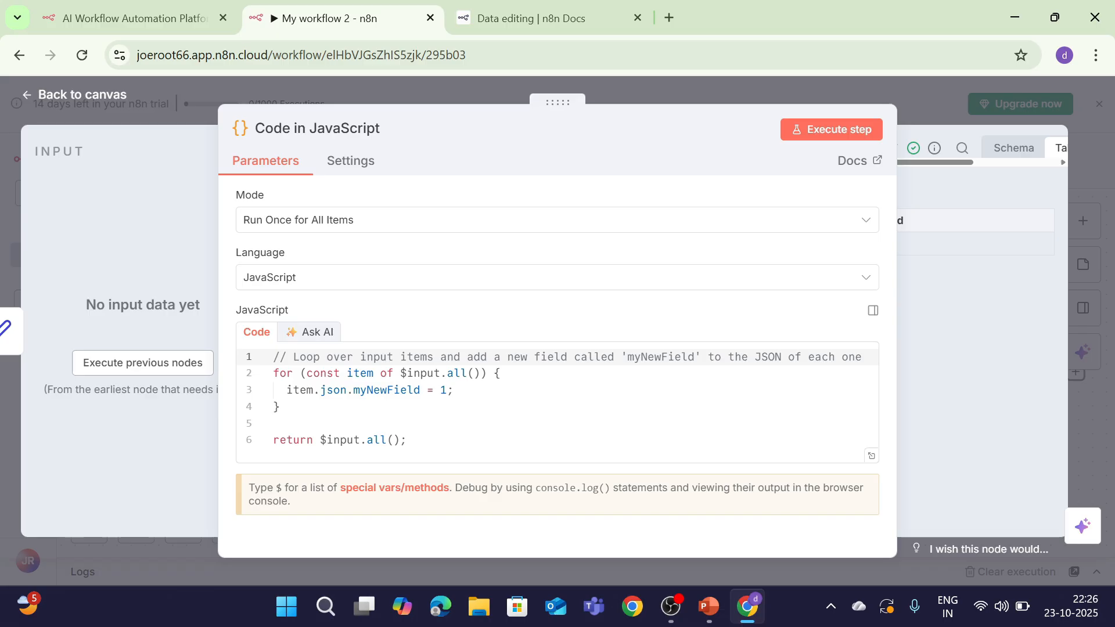
left_click_drag(862, 357, 273, 357)
key("BackSpace")
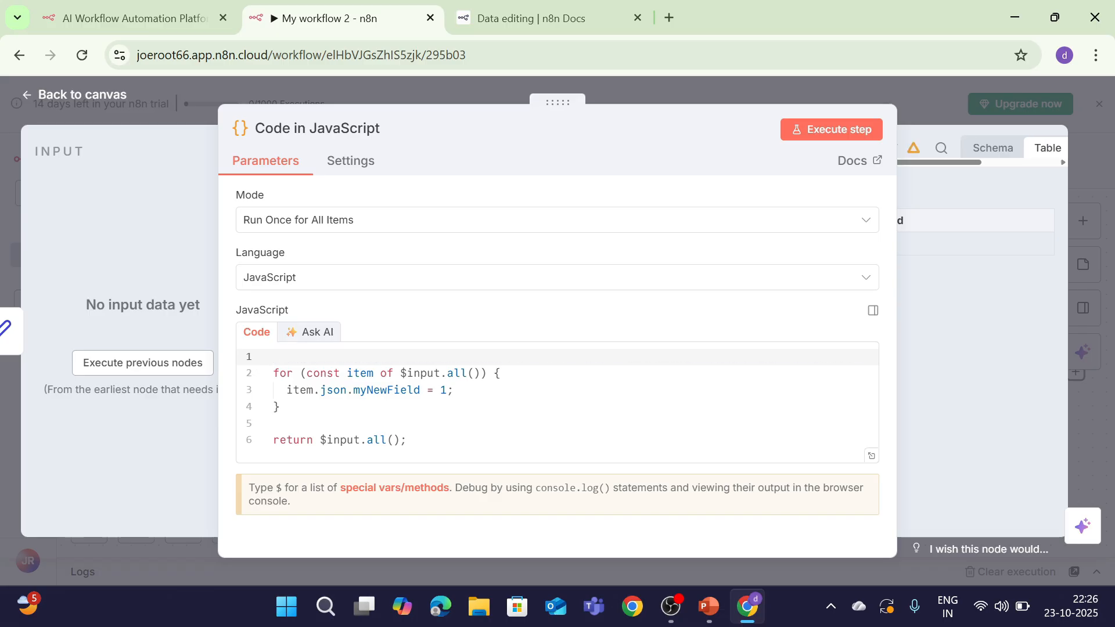
Try changing the myNewField value on line 3 to 2, then restore it to 1
left_click(447, 390)
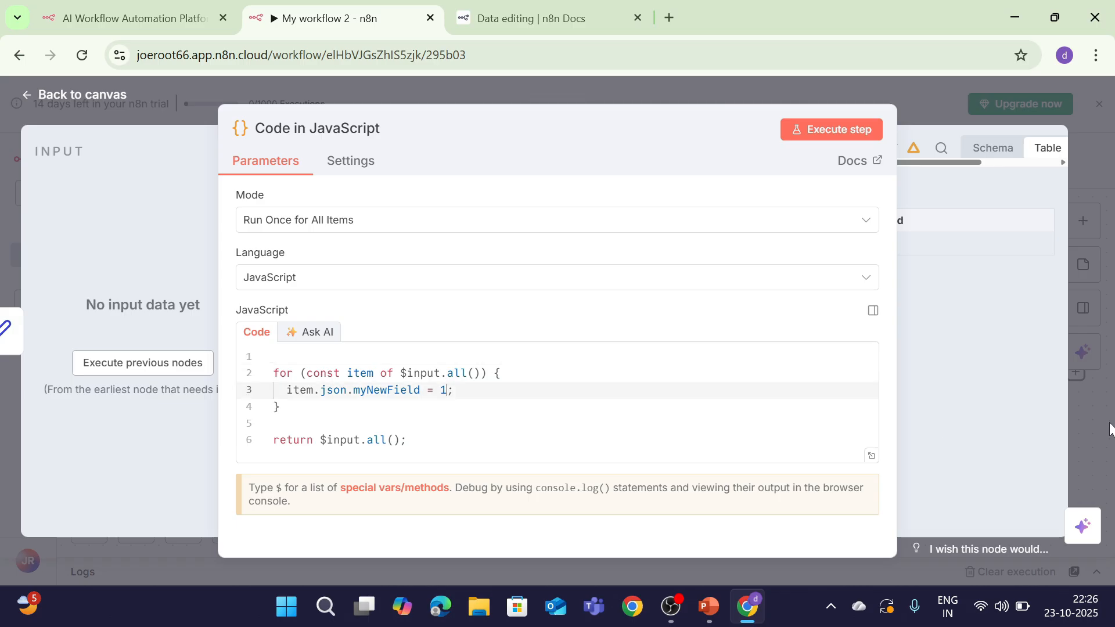
key("BackSpace")
type("2")
key("BackSpace")
type("1")
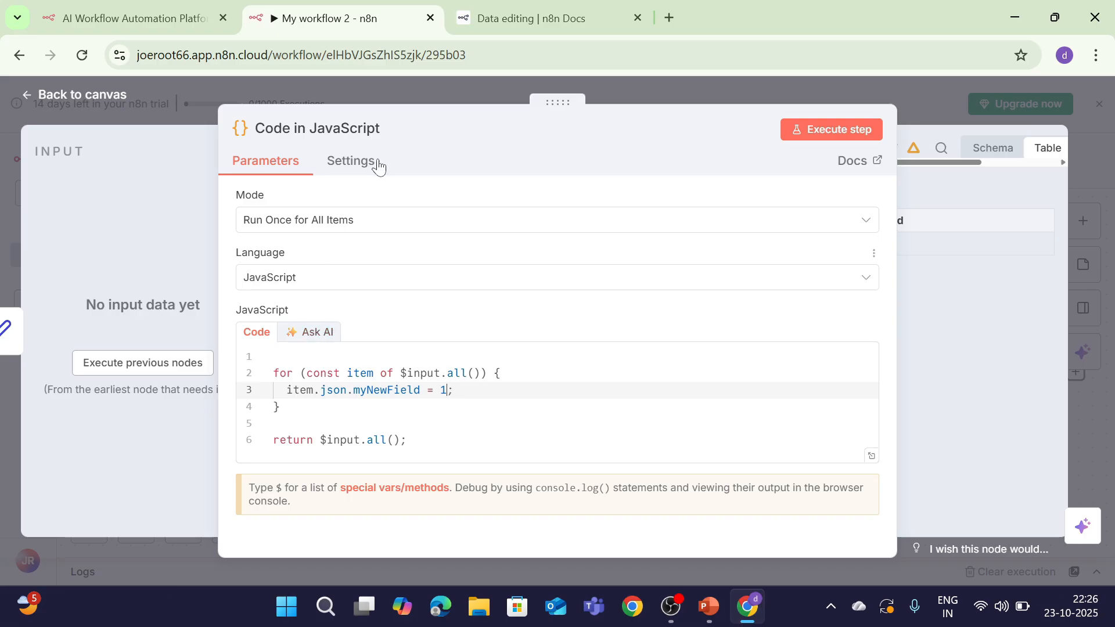
Keep Run Once for All Items mode, run the Code step, then show the n8n slide
left_click(538, 225)
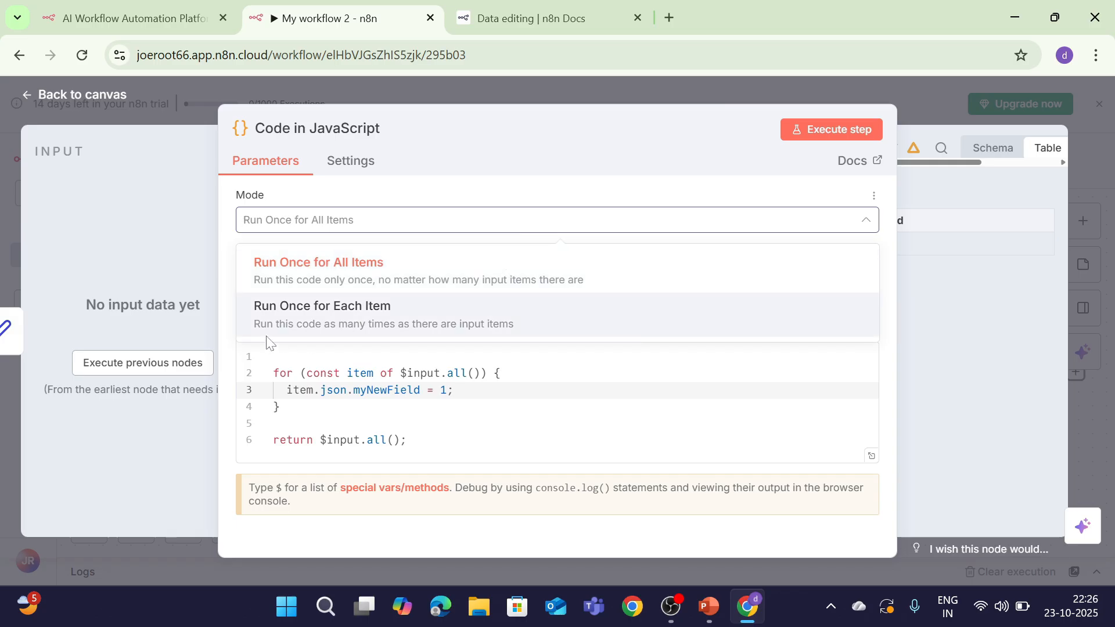
left_click(128, 284)
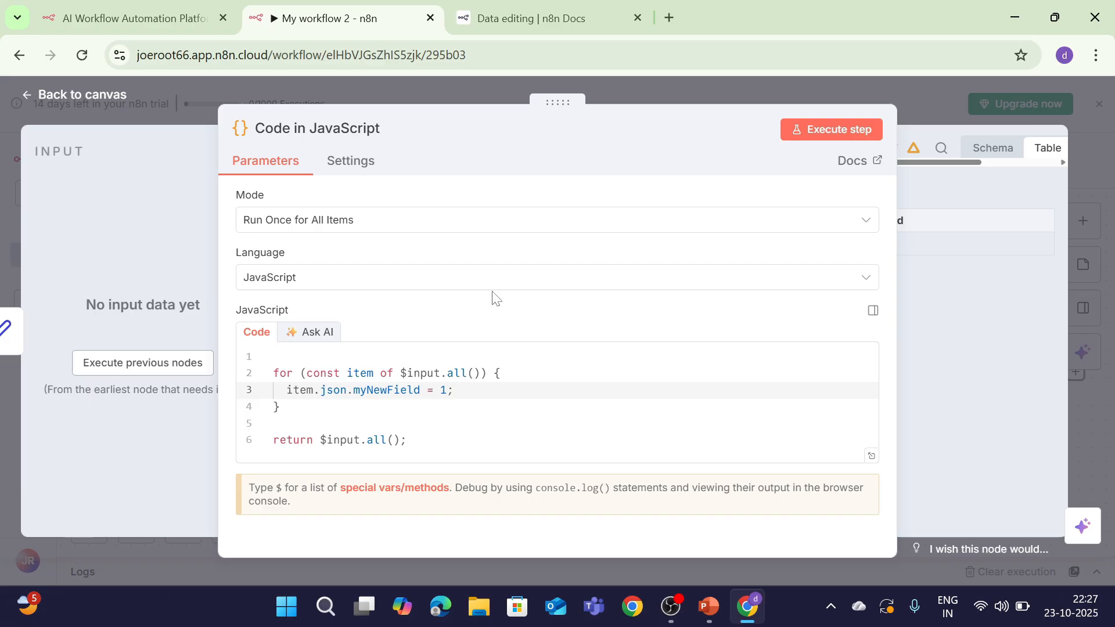
left_click(855, 129)
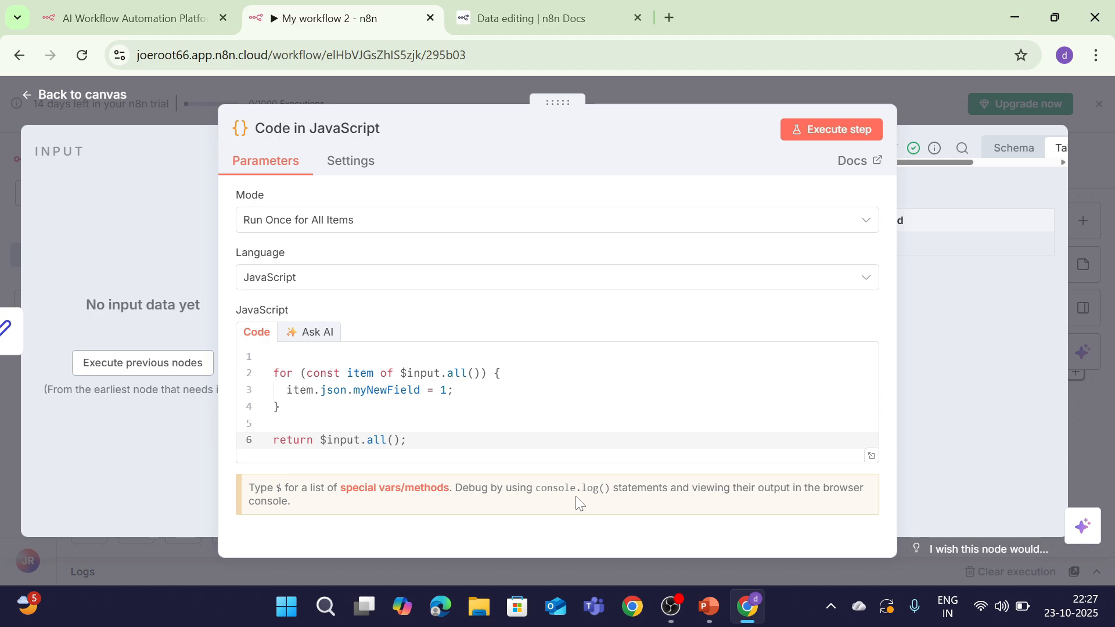
left_click(701, 612)
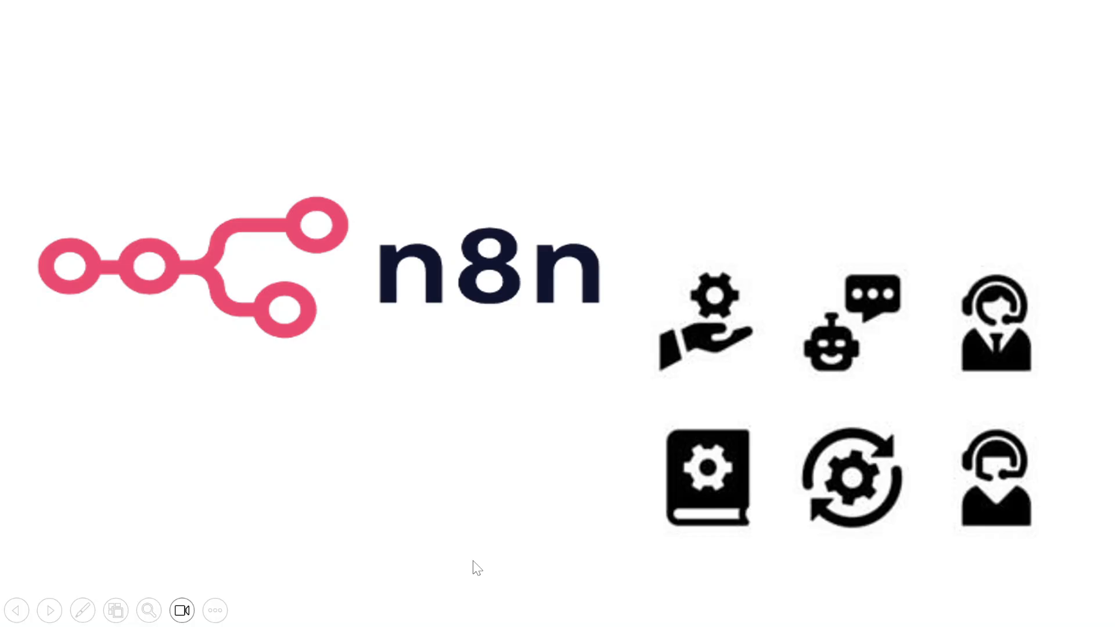
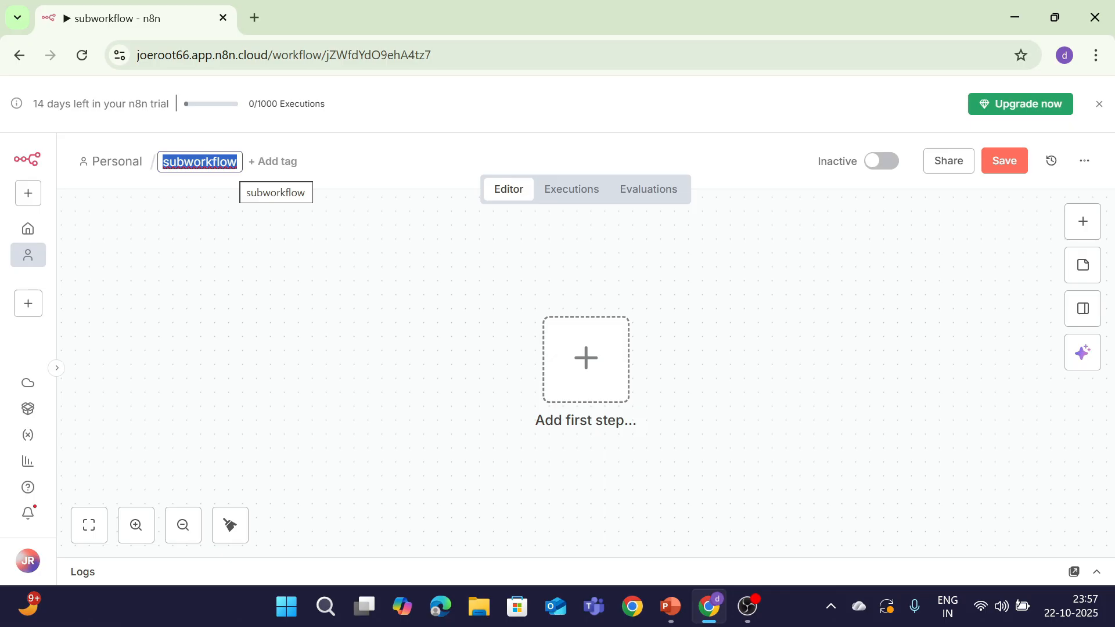
Rename the workflow to 'Subworkflow1' and make a manual trigger its first step
key("BackSpace")
type("Su")
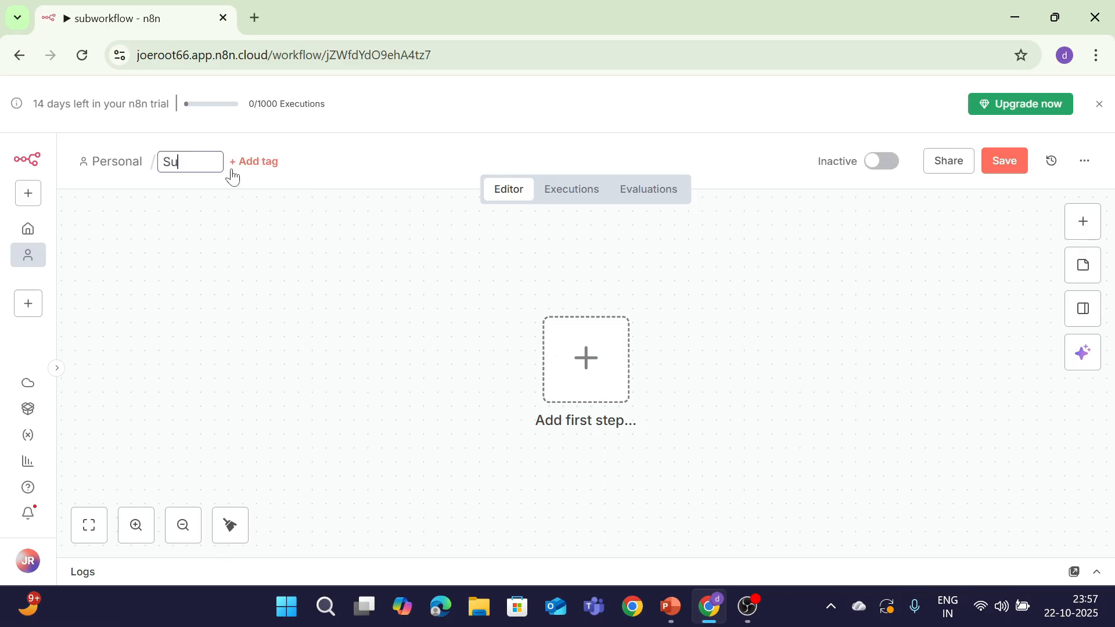
type("bworkflow")
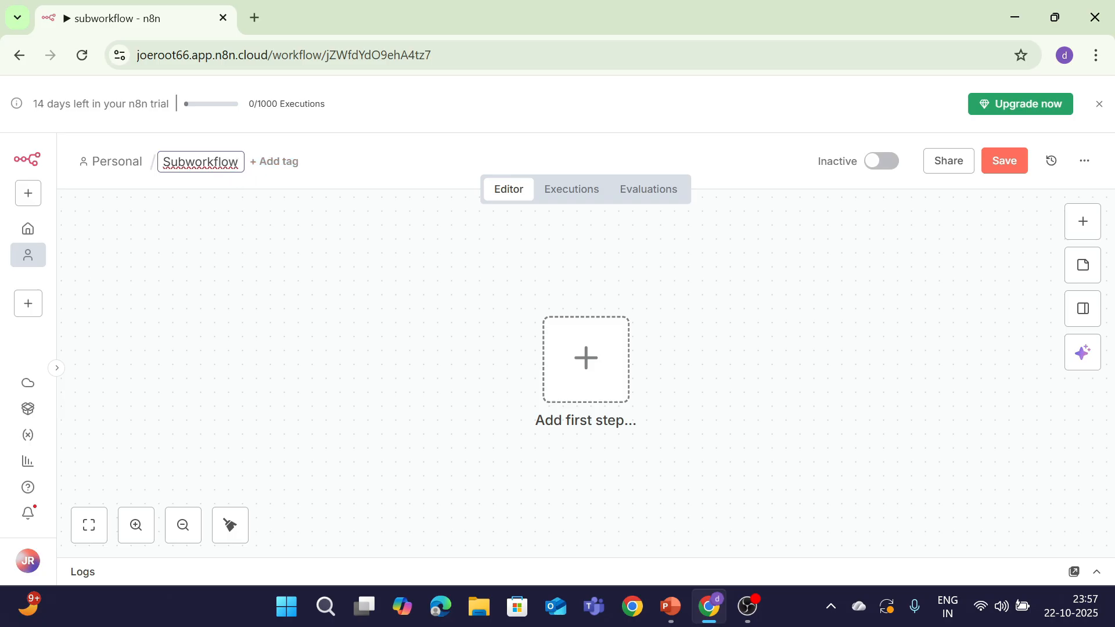
type("1")
key("Return")
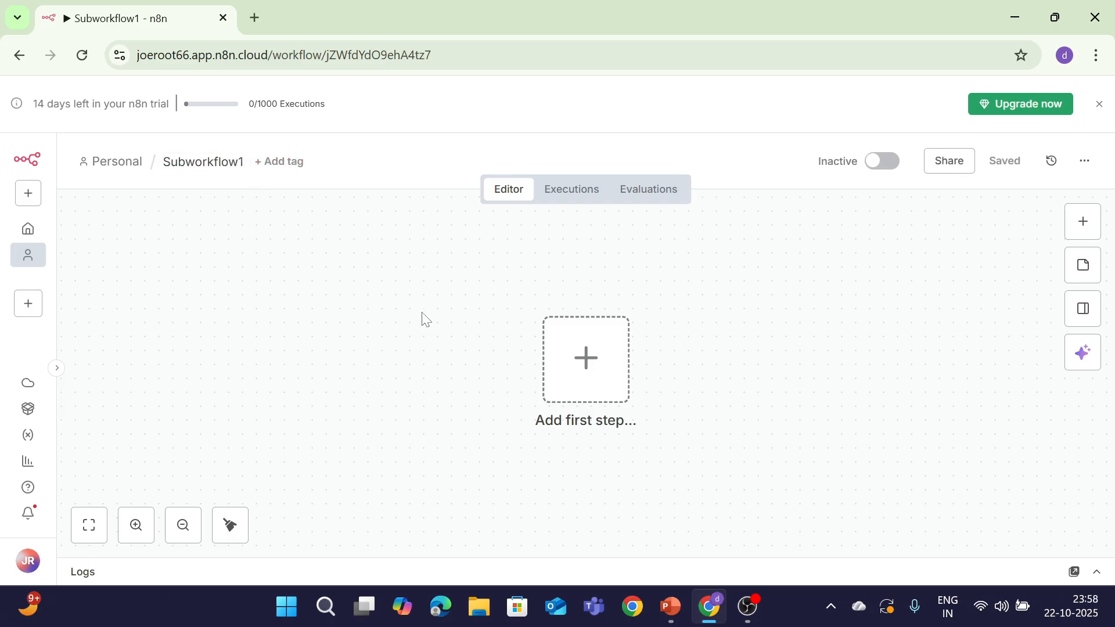
left_click(598, 387)
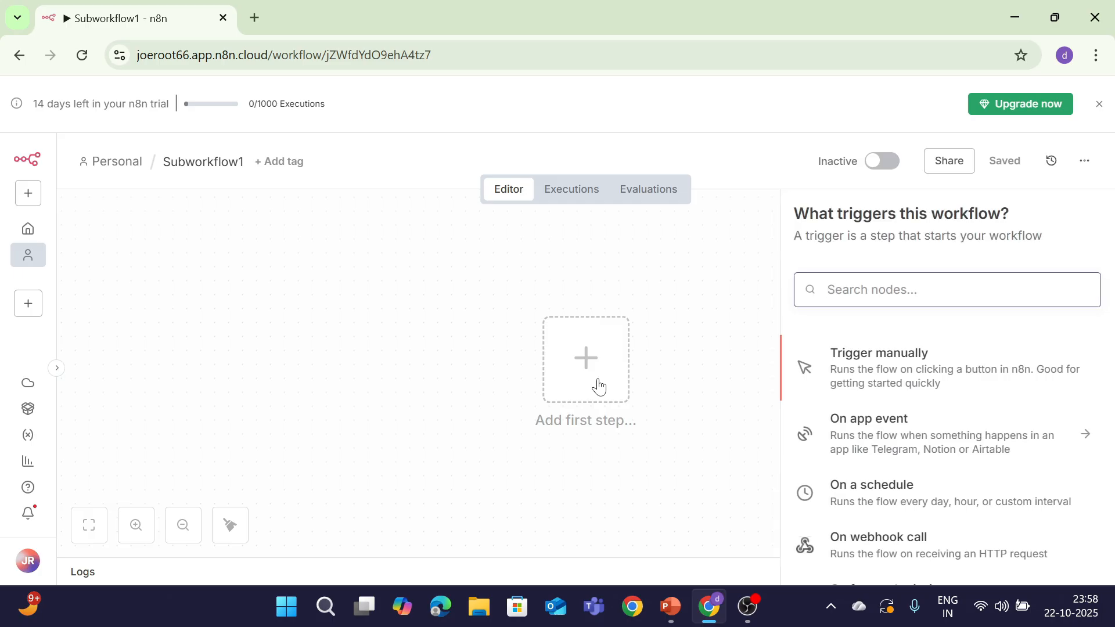
left_click(869, 355)
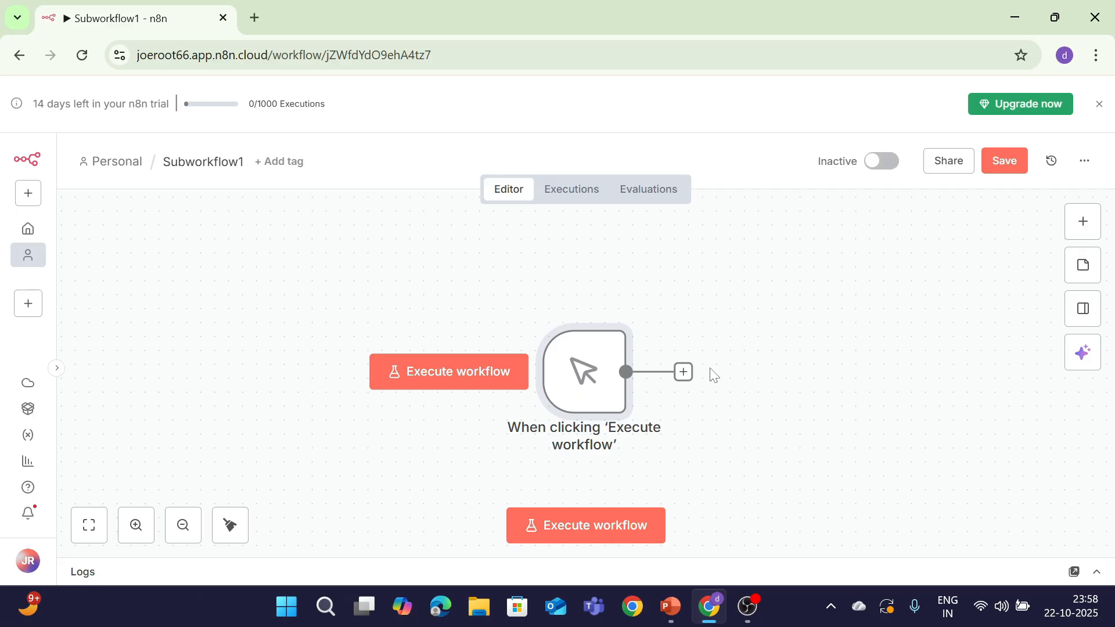
Add a Code in JavaScript node after the manual trigger
left_click(682, 372)
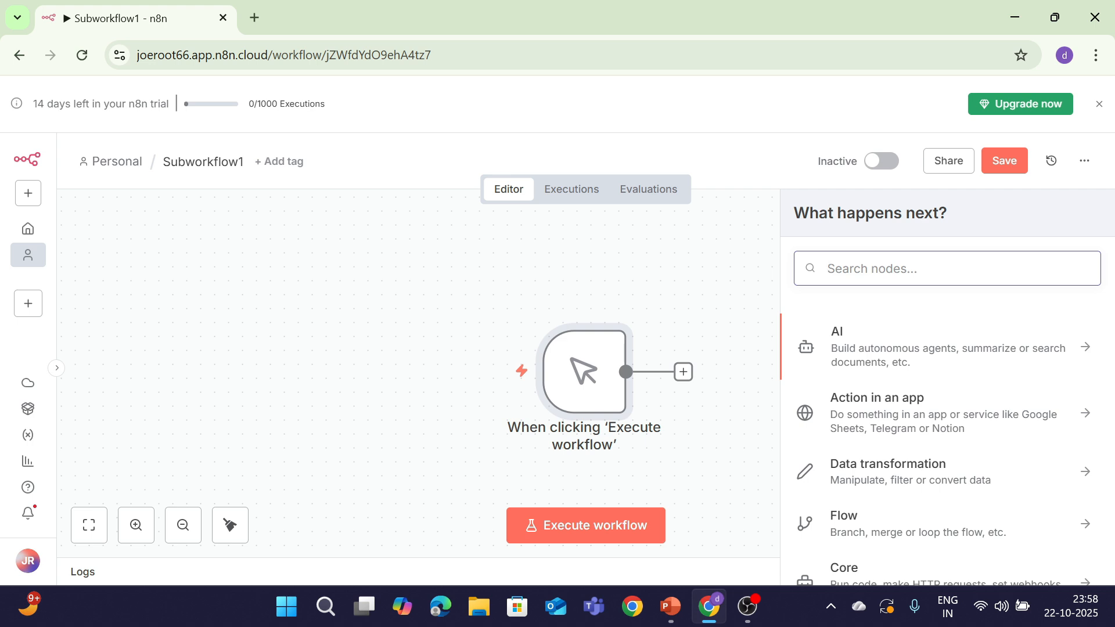
type("functio")
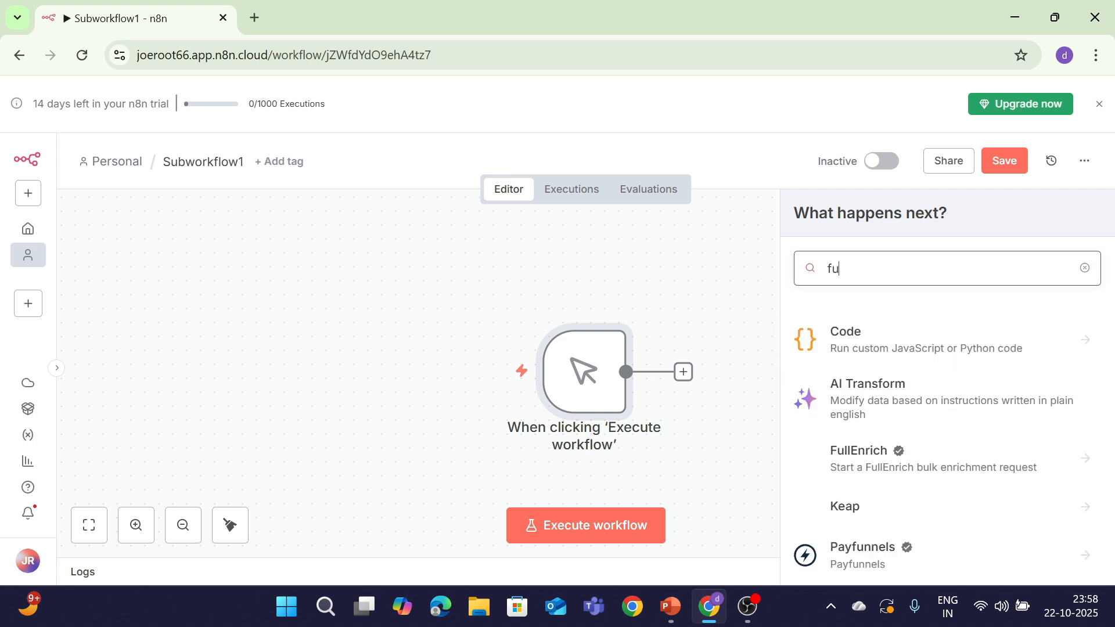
left_click(955, 344)
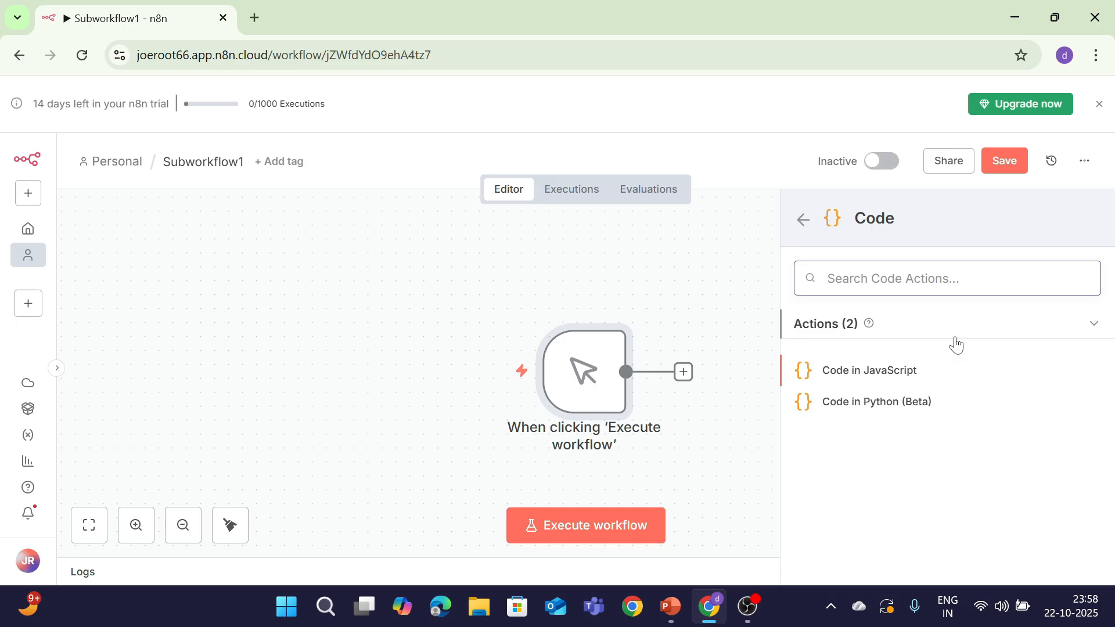
left_click(876, 380)
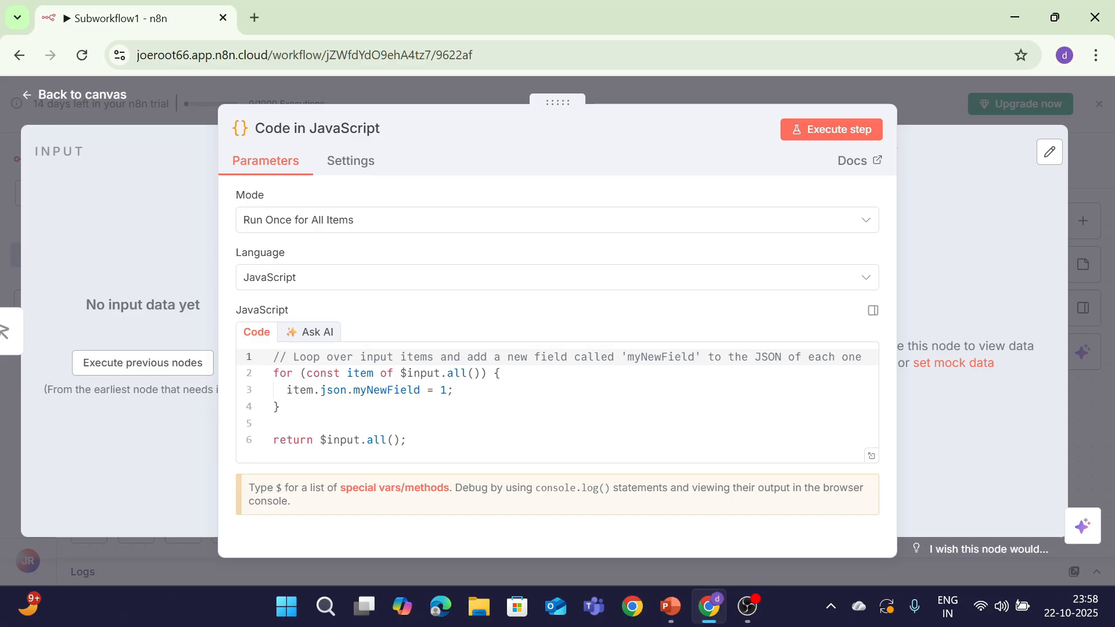
Replace the default code with the pasted fullName and message code
left_click_drag(418, 439, 208, 312)
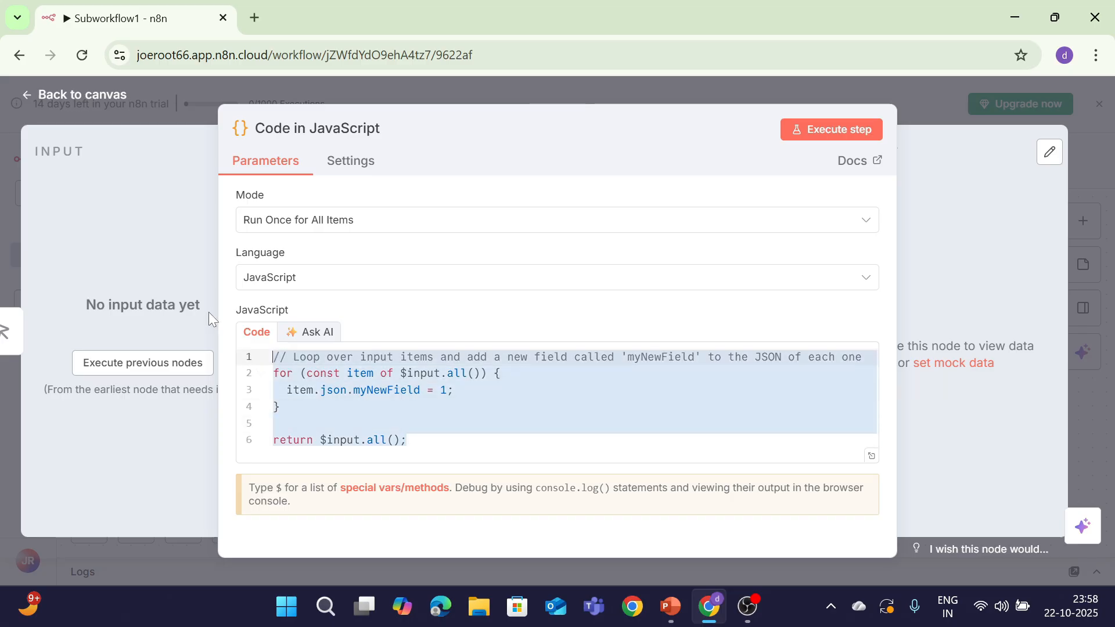
key("BackSpace")
type("return [{   fullName: ${$json[\"firstName\"]} ${$json[\"lastName\"]},   message: Hello, ${$json[\"firstName\"]}! Your full name is ready. }];")
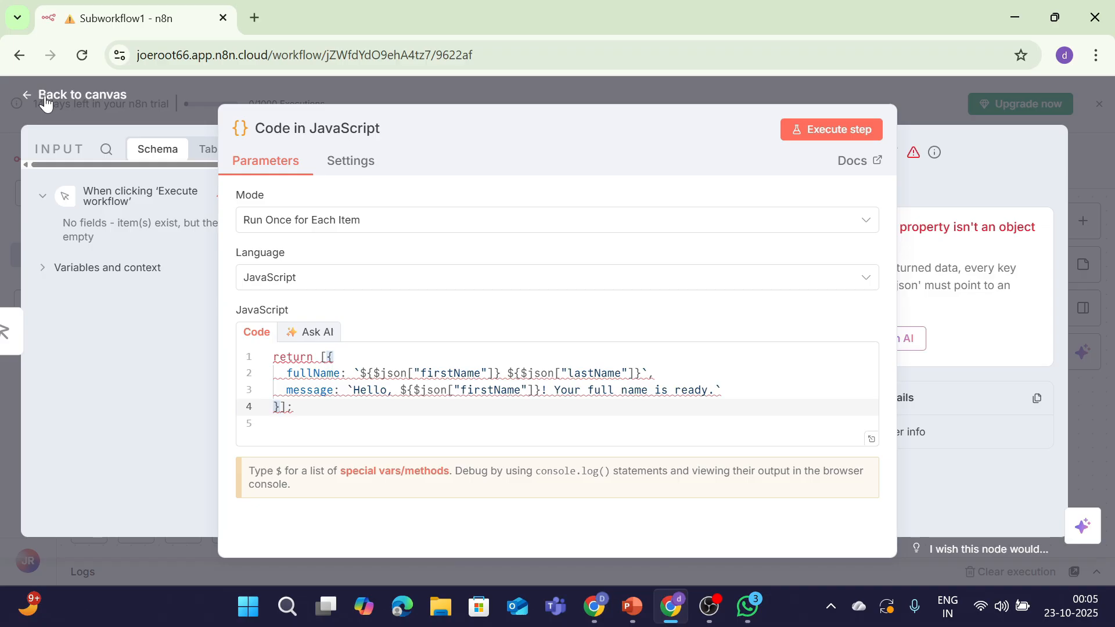
left_click(47, 99)
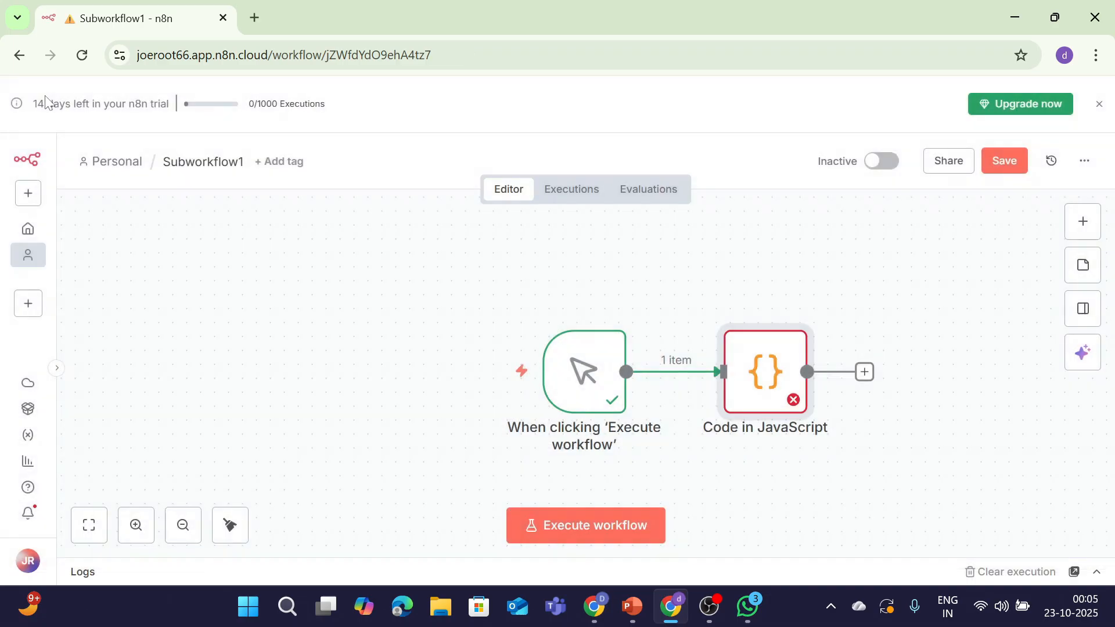
Save Subworkflow1 when prompted, close the new-credential dialog, and show the Personal Workflows list
left_click(29, 194)
mouse_move(91, 248)
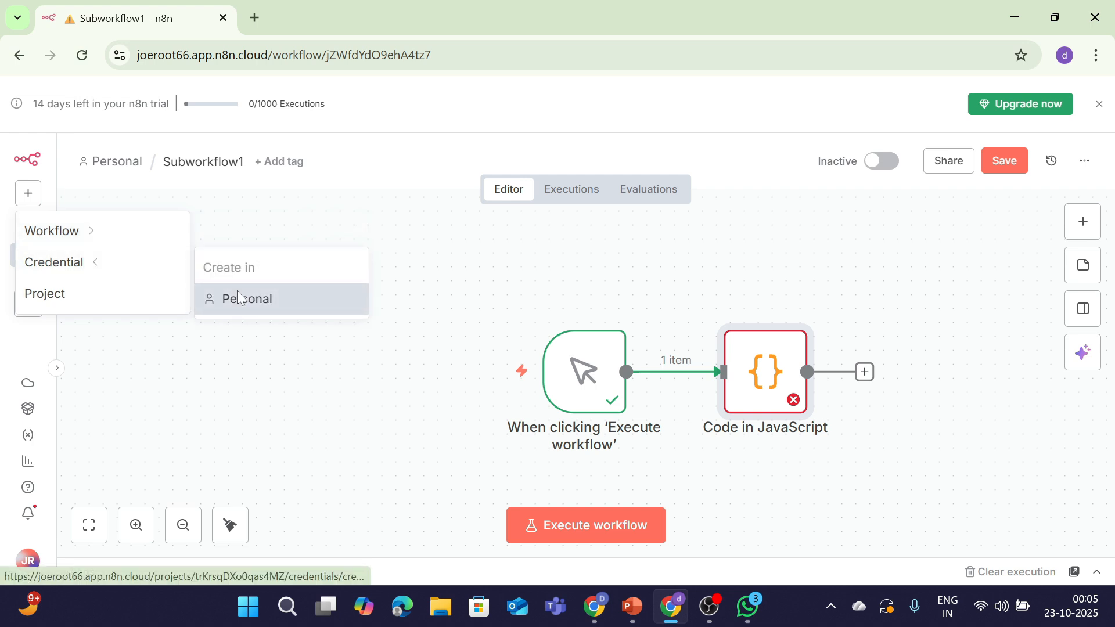
left_click(239, 297)
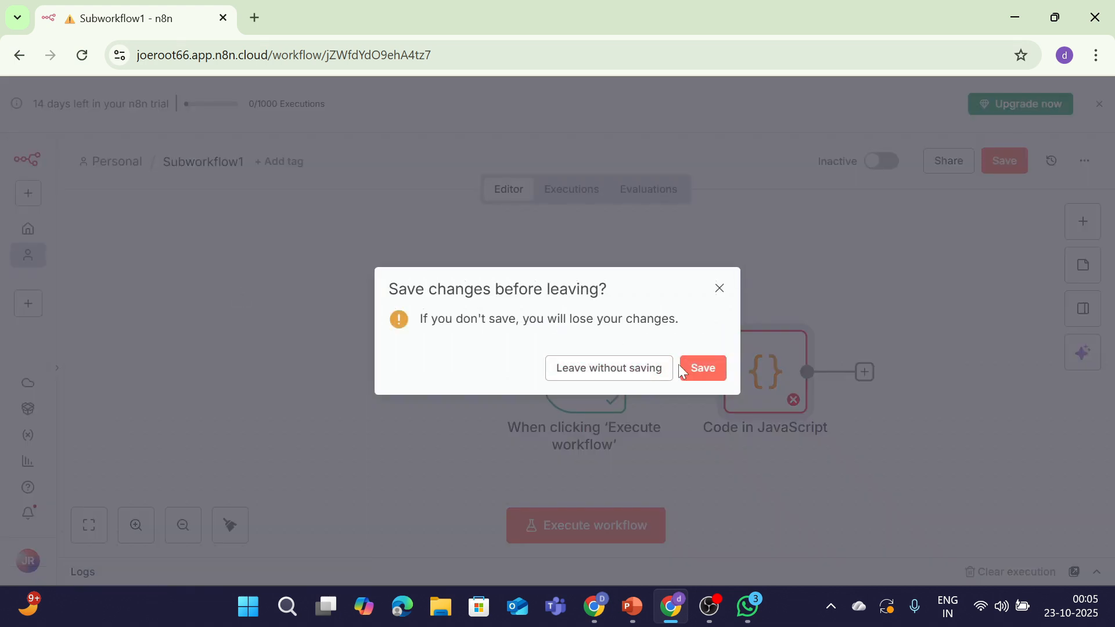
left_click(700, 368)
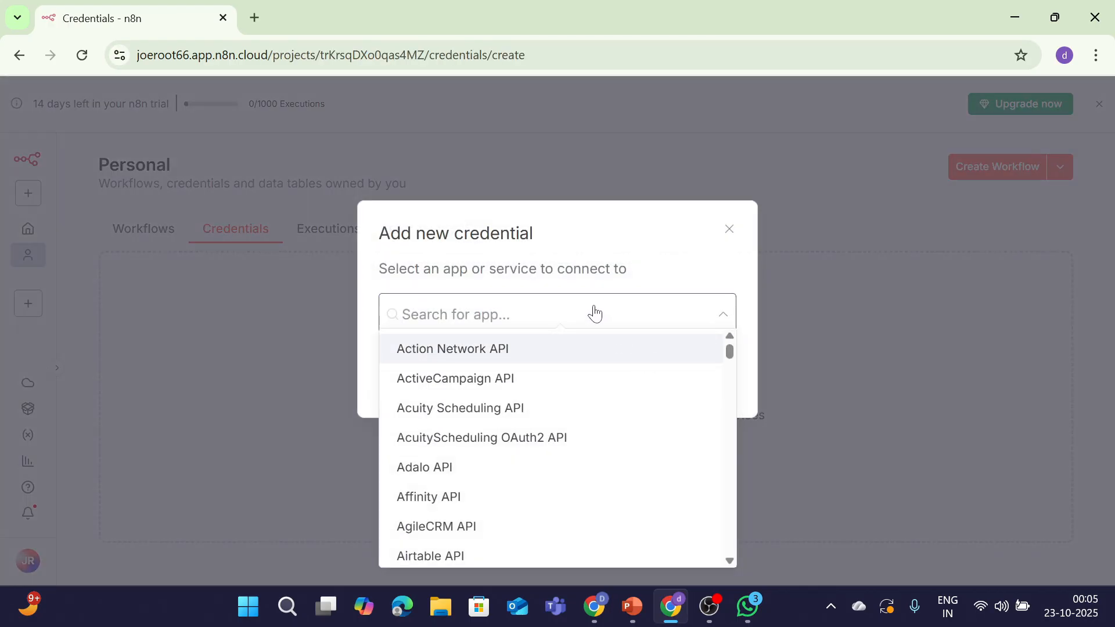
left_click(741, 225)
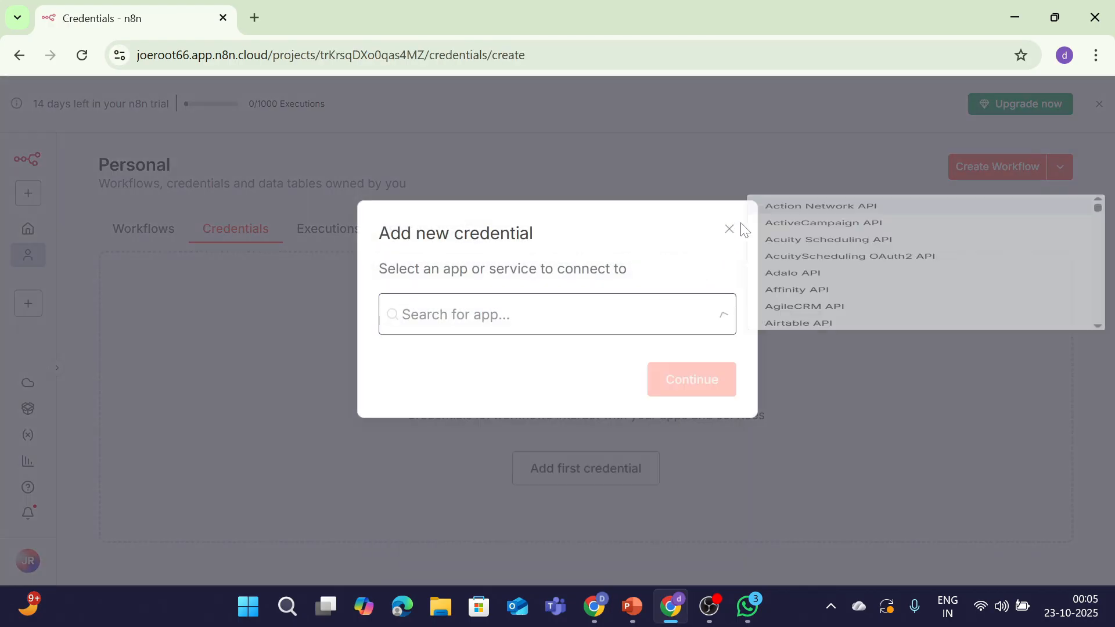
left_click(730, 229)
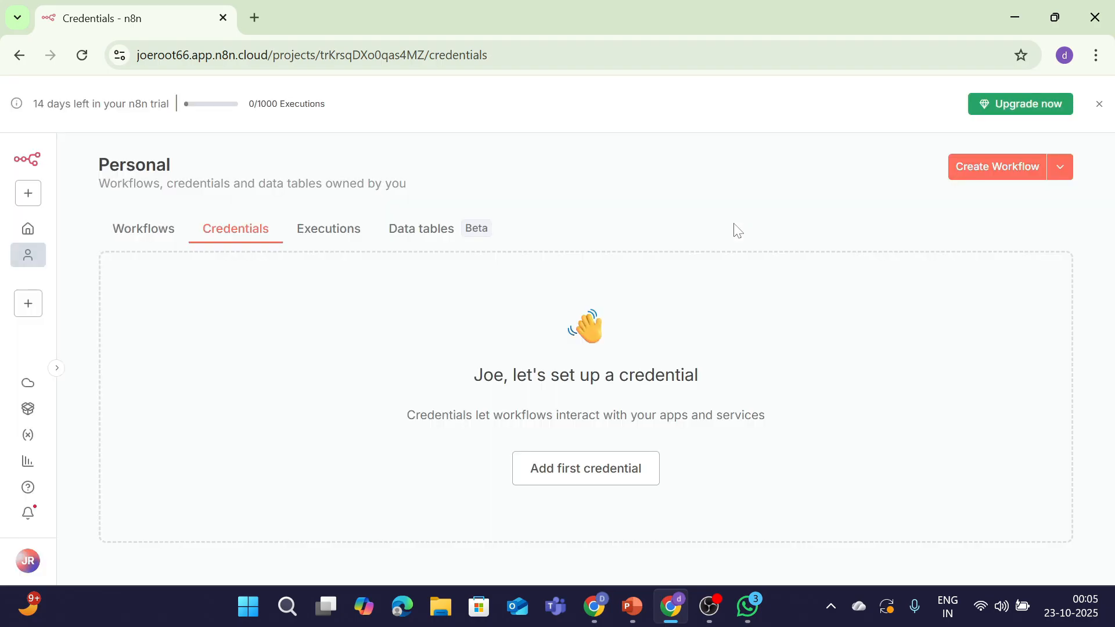
left_click(125, 236)
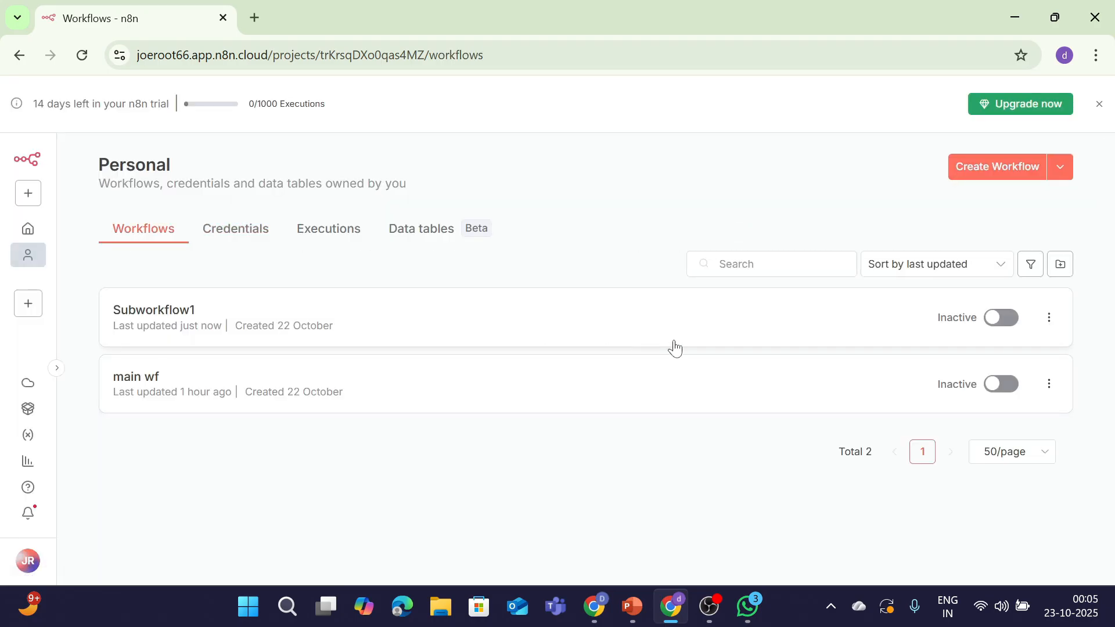
In main wf, add a manual trigger followed by an Edit Fields step
left_click(255, 398)
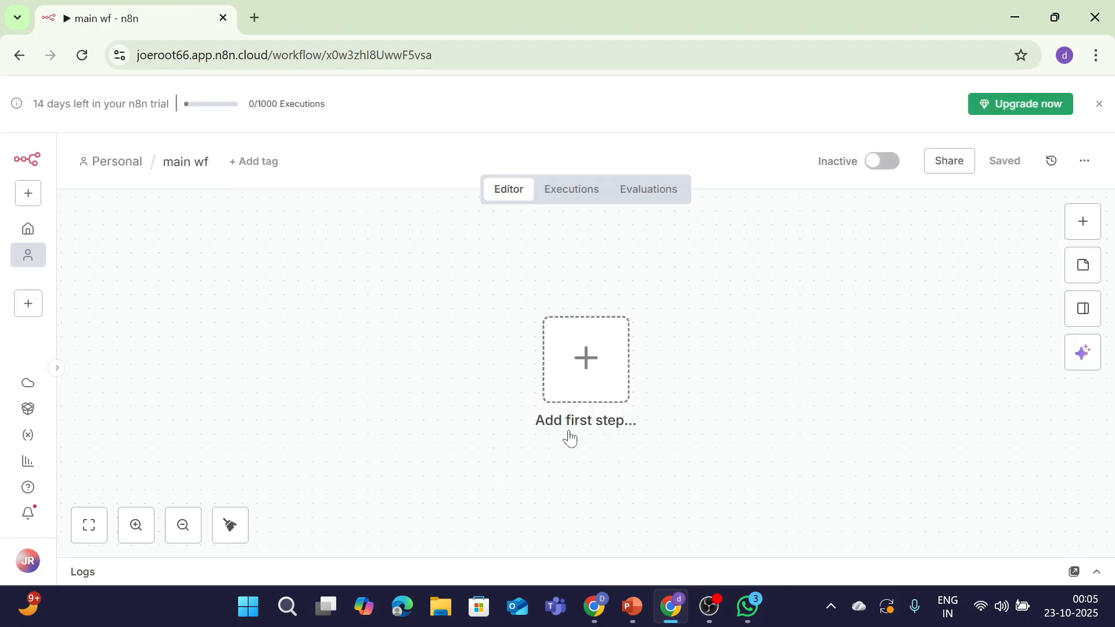
left_click(604, 384)
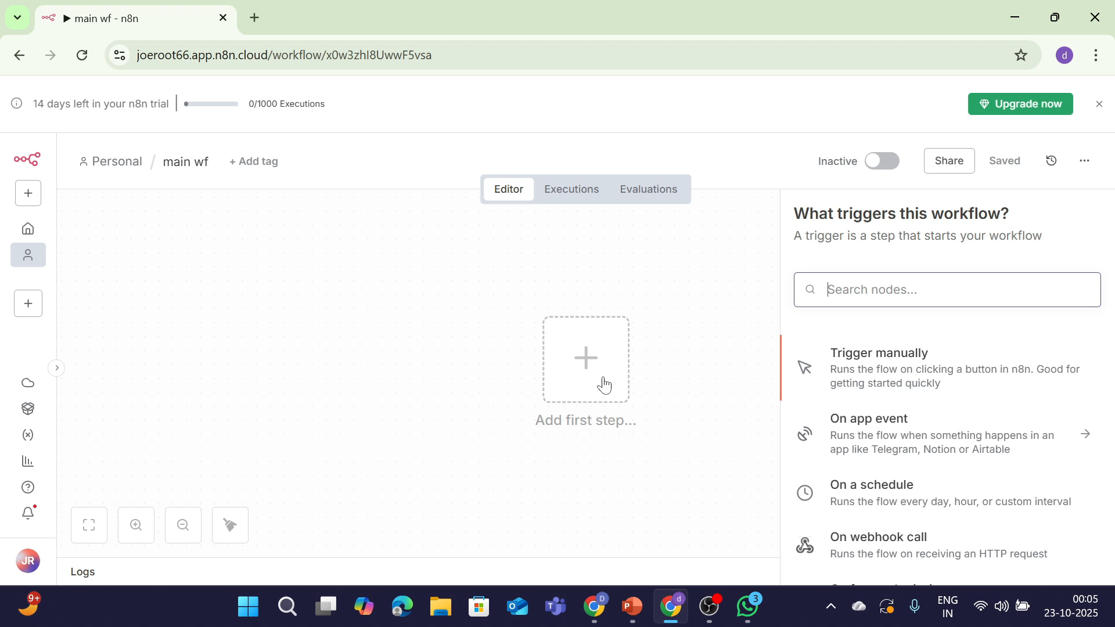
left_click(883, 372)
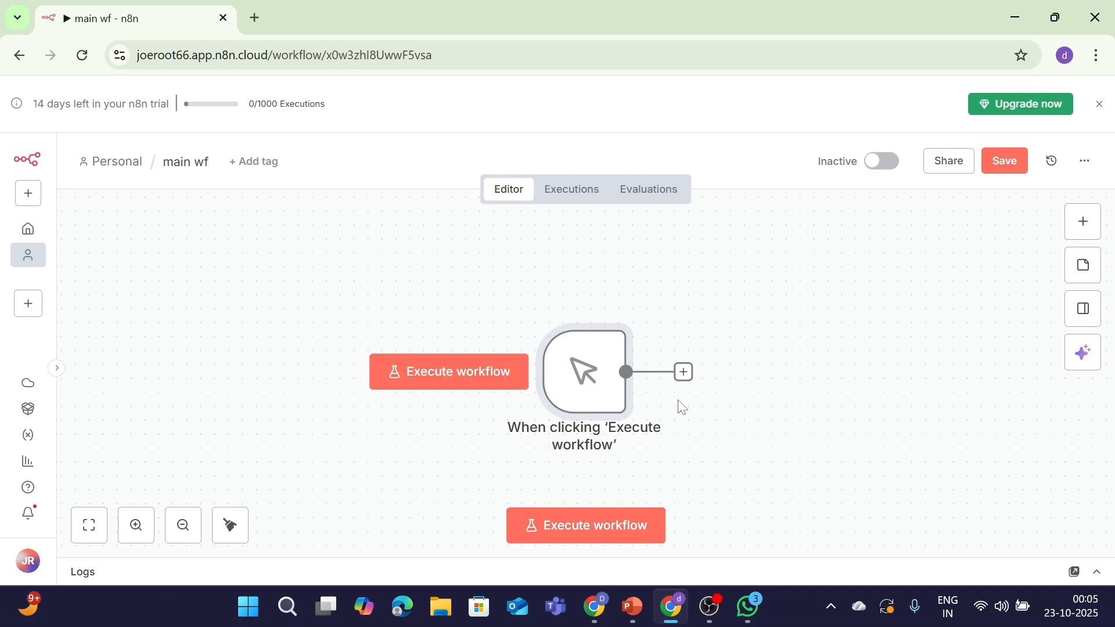
left_click(683, 376)
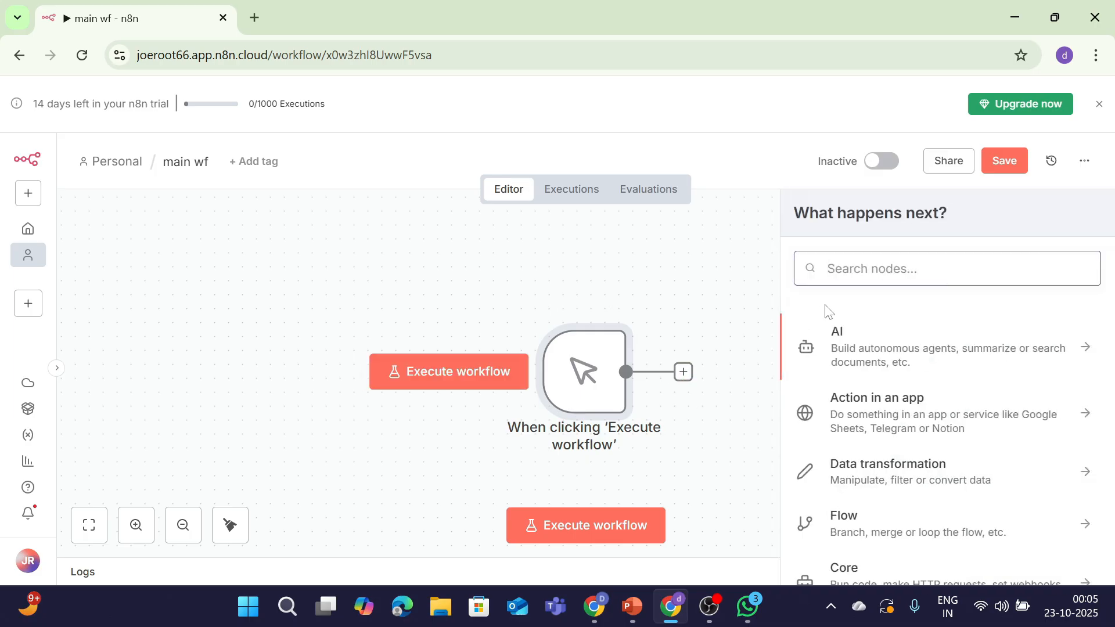
type("ed")
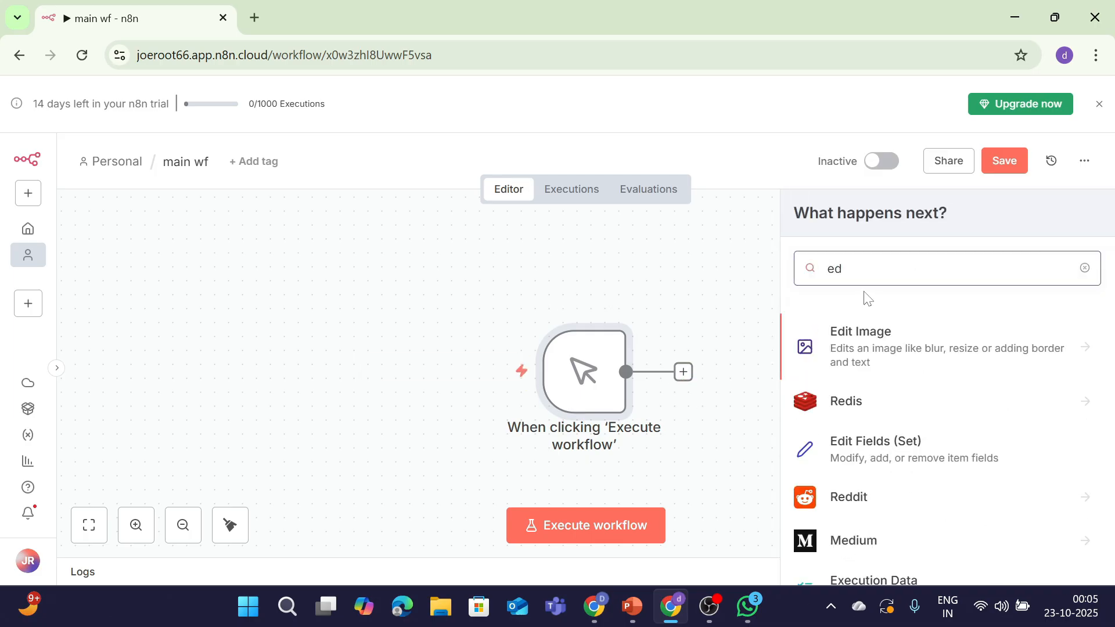
left_click(865, 450)
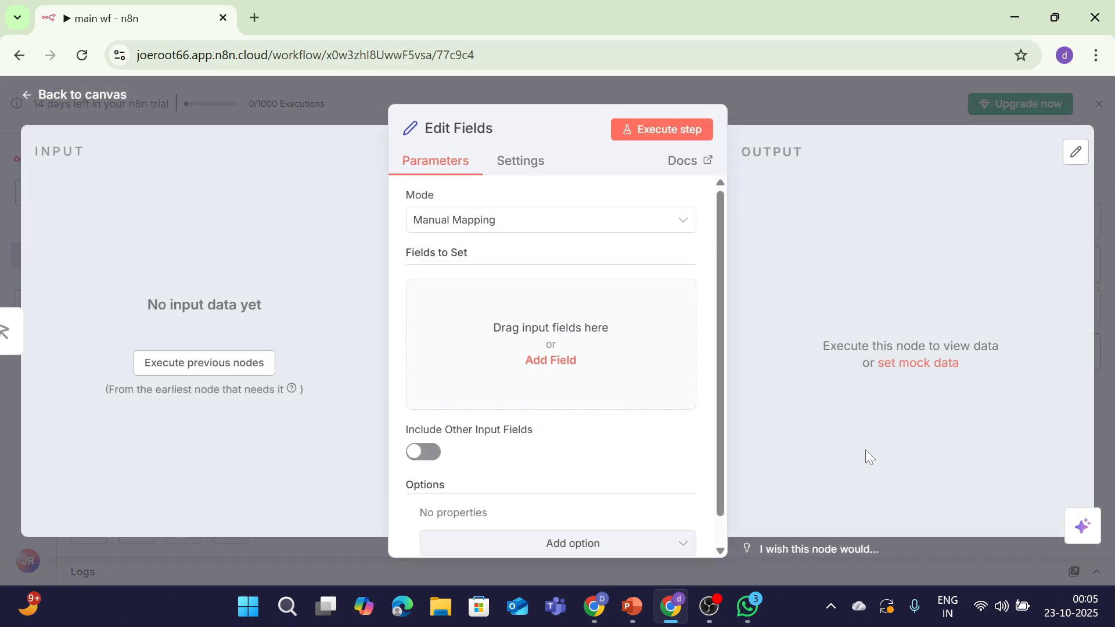
Add a Firstname field set to a sample first name
left_click(557, 360)
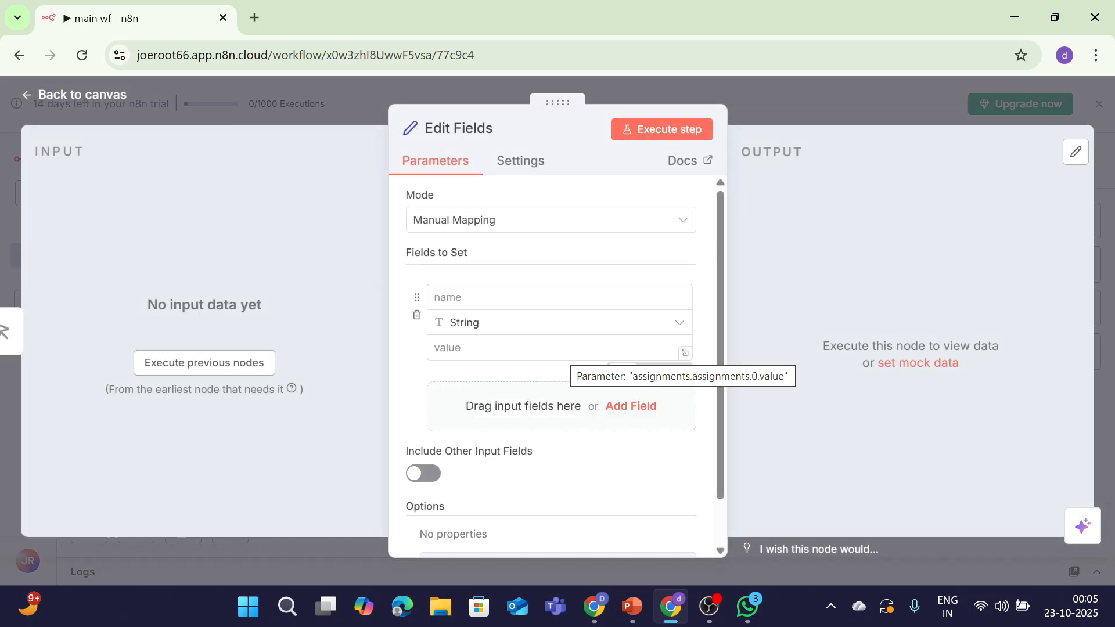
left_click(435, 297)
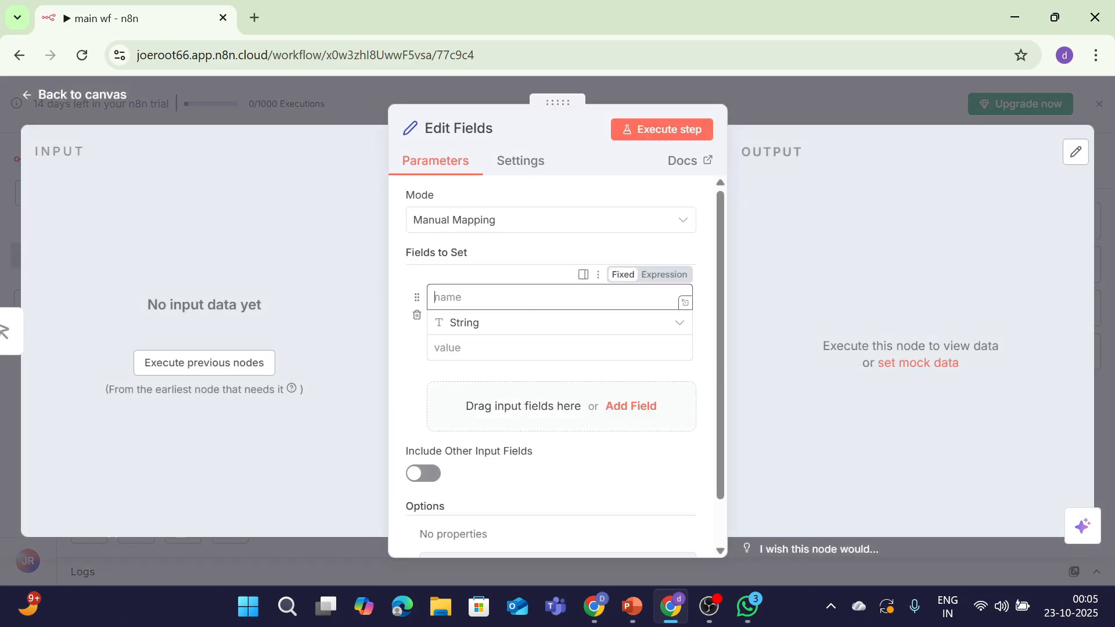
type("Fir")
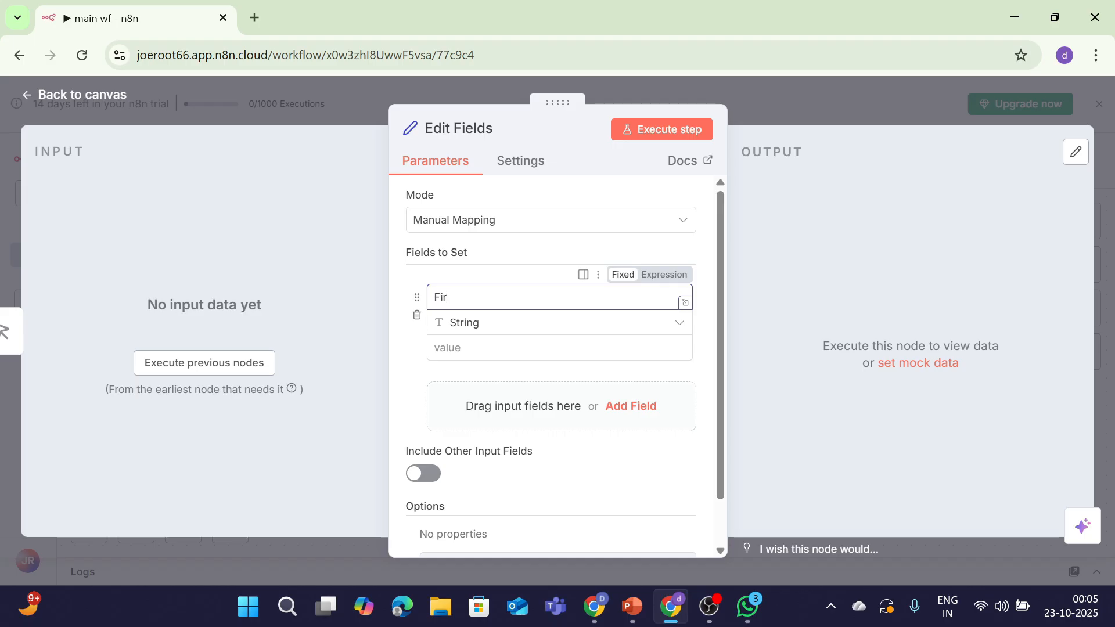
type("stname")
left_click(458, 348)
type("Dusto")
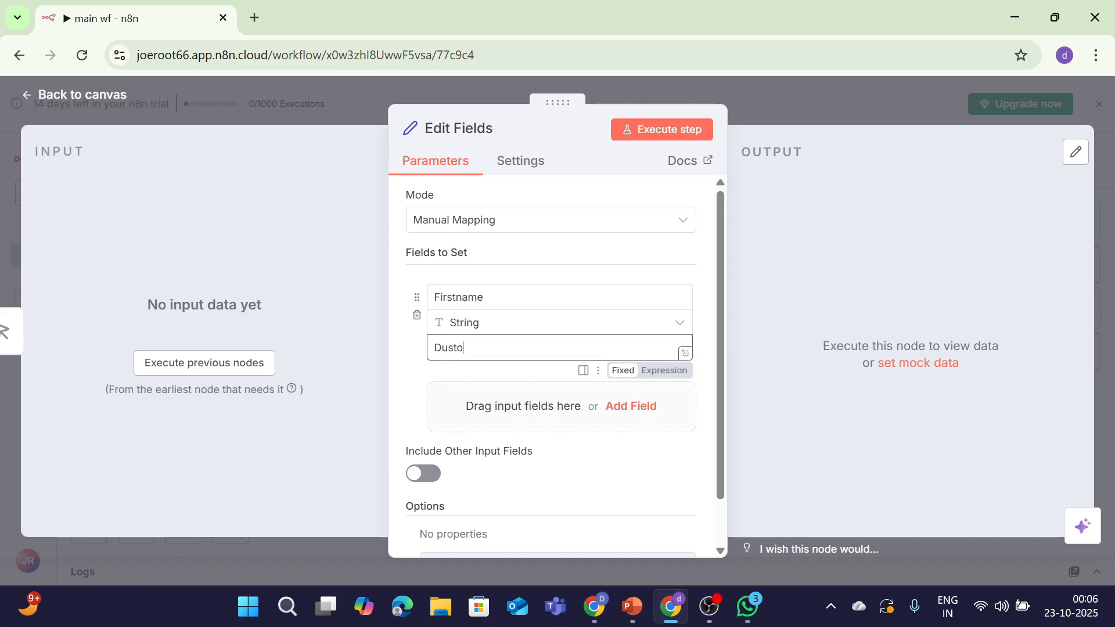
key("BackSpace")
type("in")
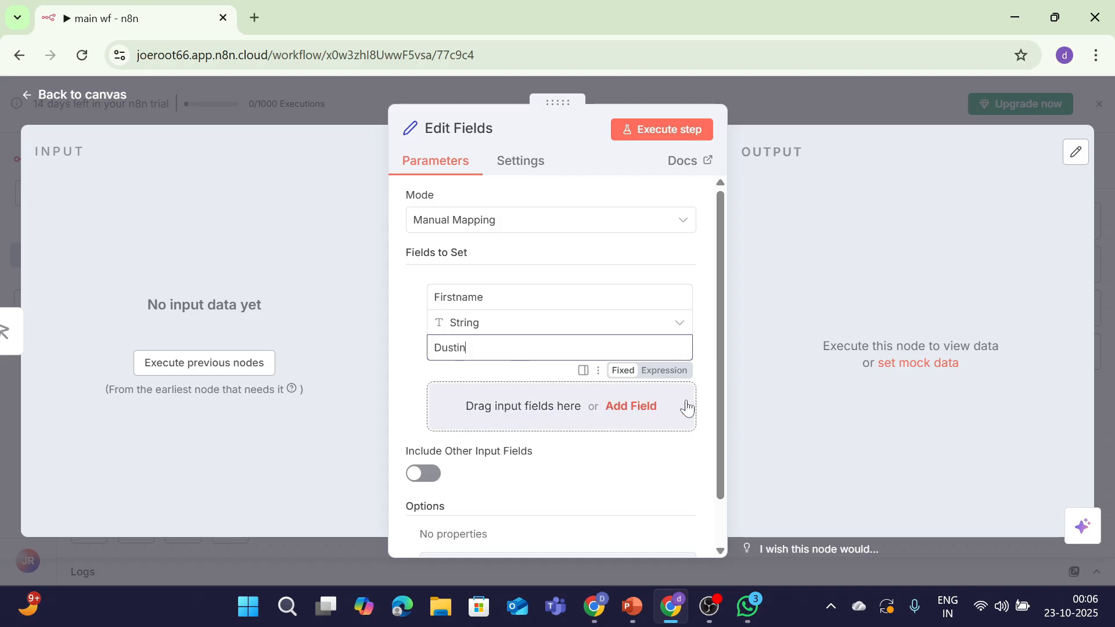
Add a Lastname field set to a sample last name
left_click(651, 413)
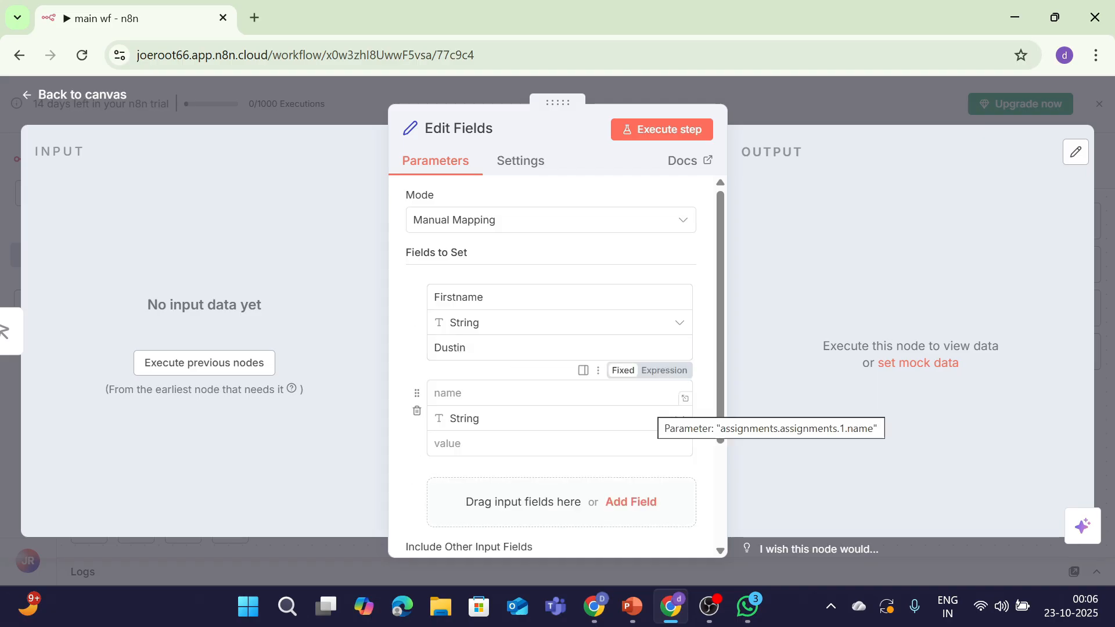
type("Las")
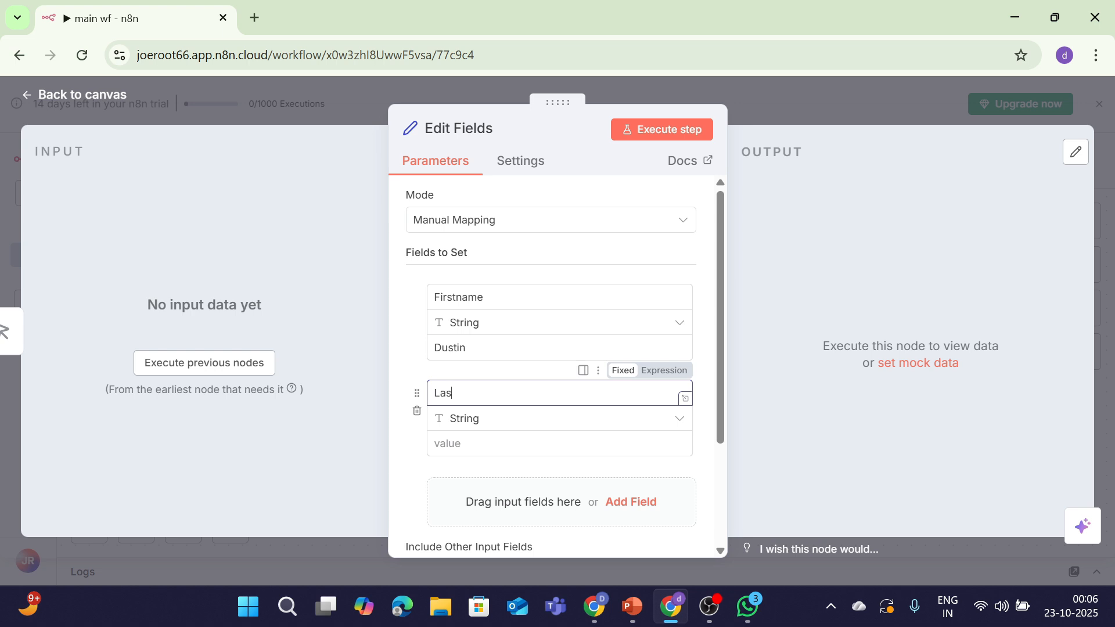
type("tname")
key("Tab")
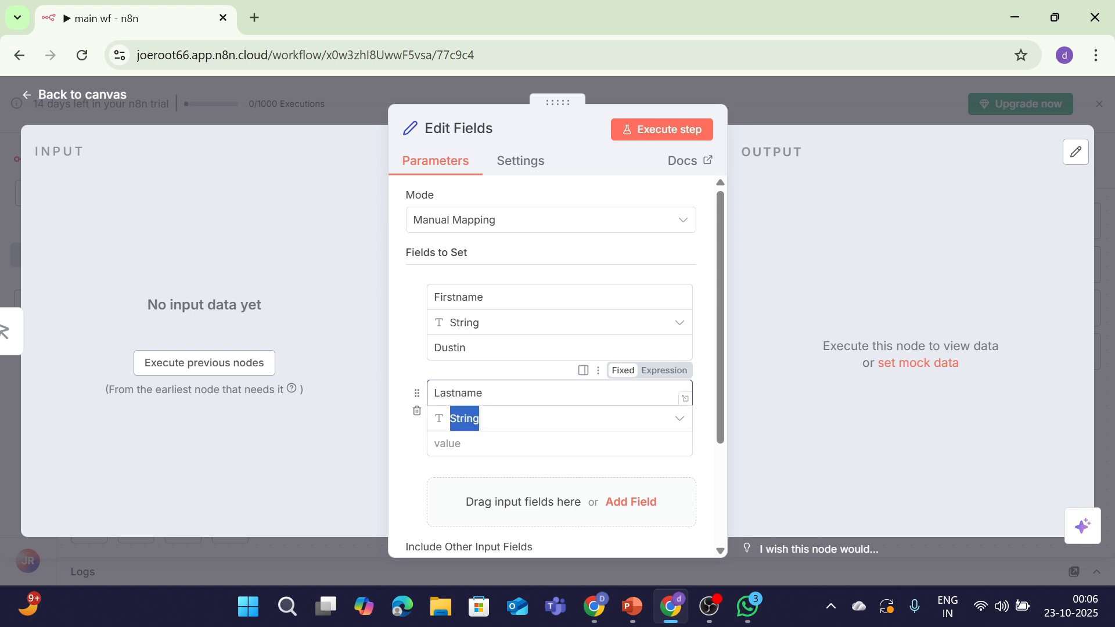
key("Tab")
type("Hender")
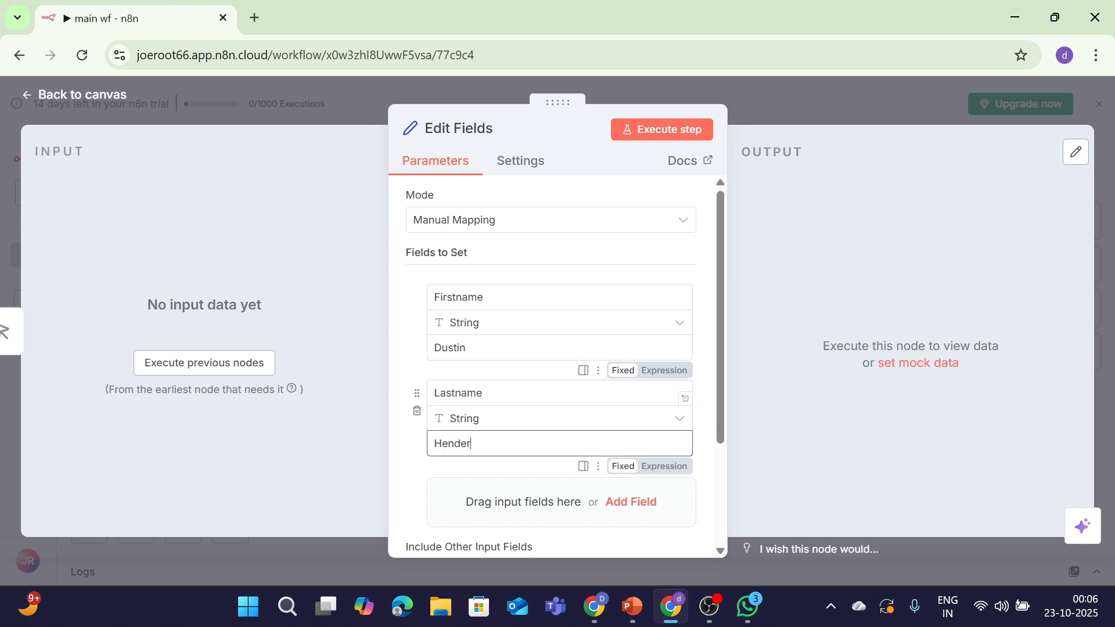
type("son")
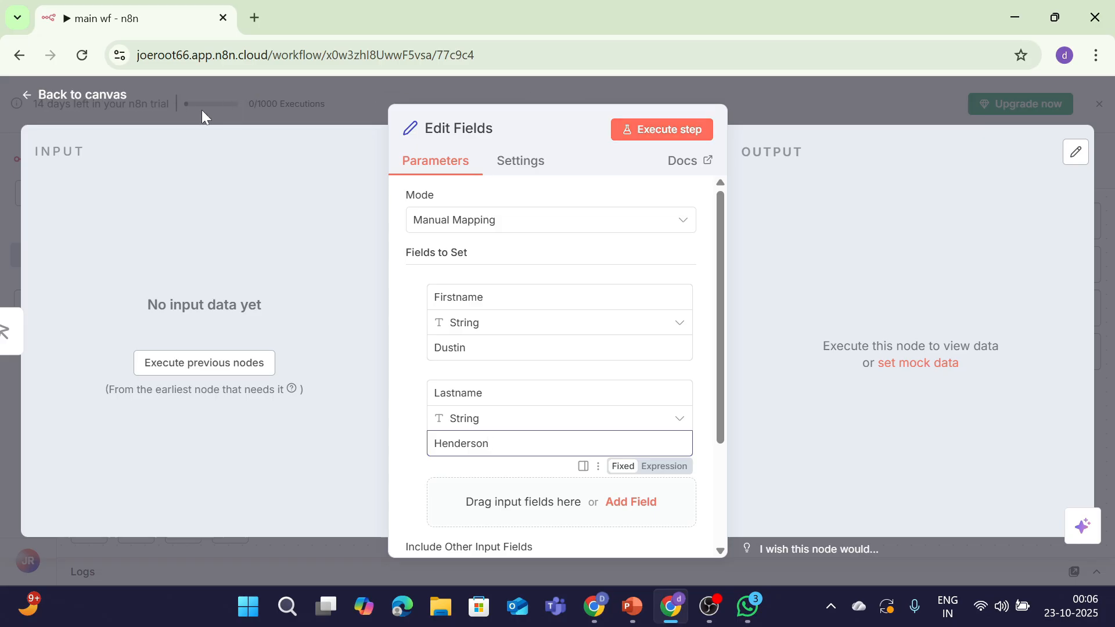
left_click(87, 96)
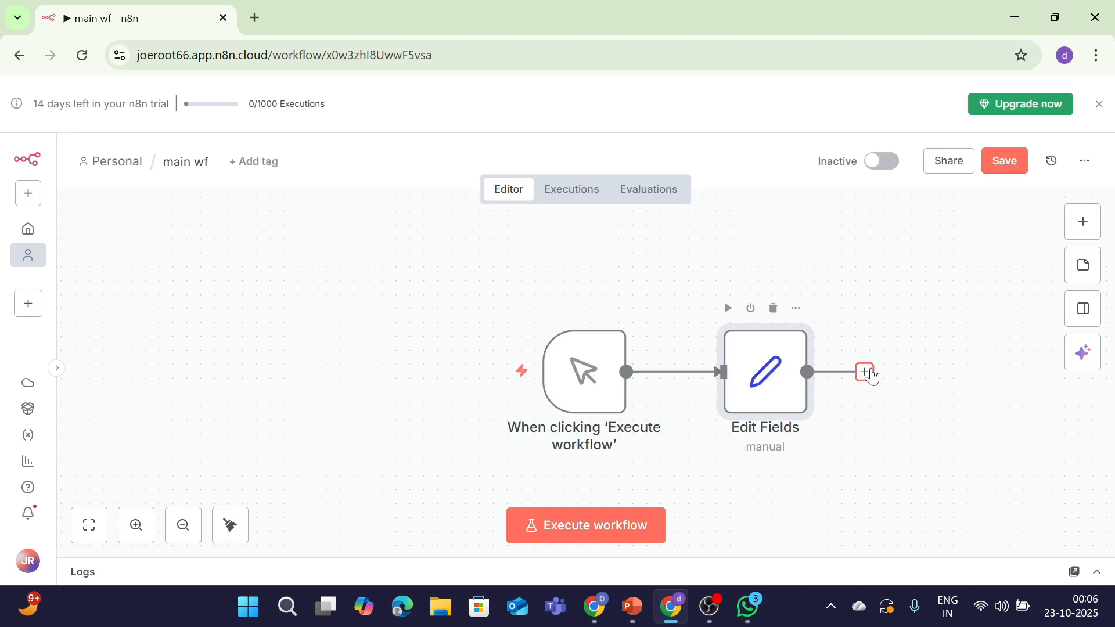
Add an Execute Sub-workflow node calling Subworkflow1 with Wait For Sub-Workflow Completion turned off
left_click(865, 372)
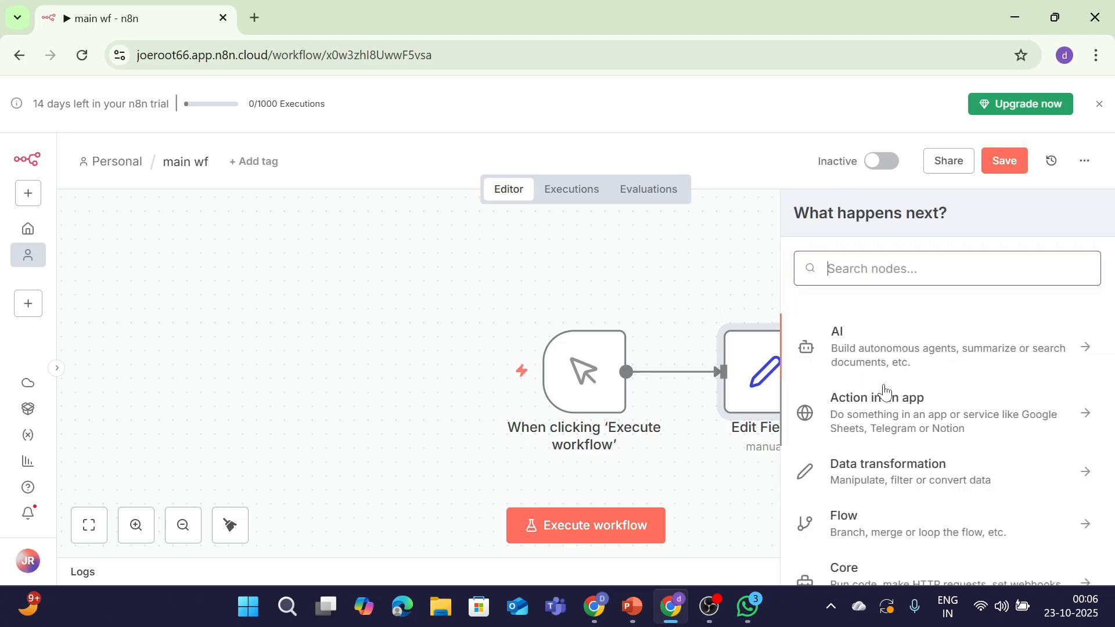
type("call")
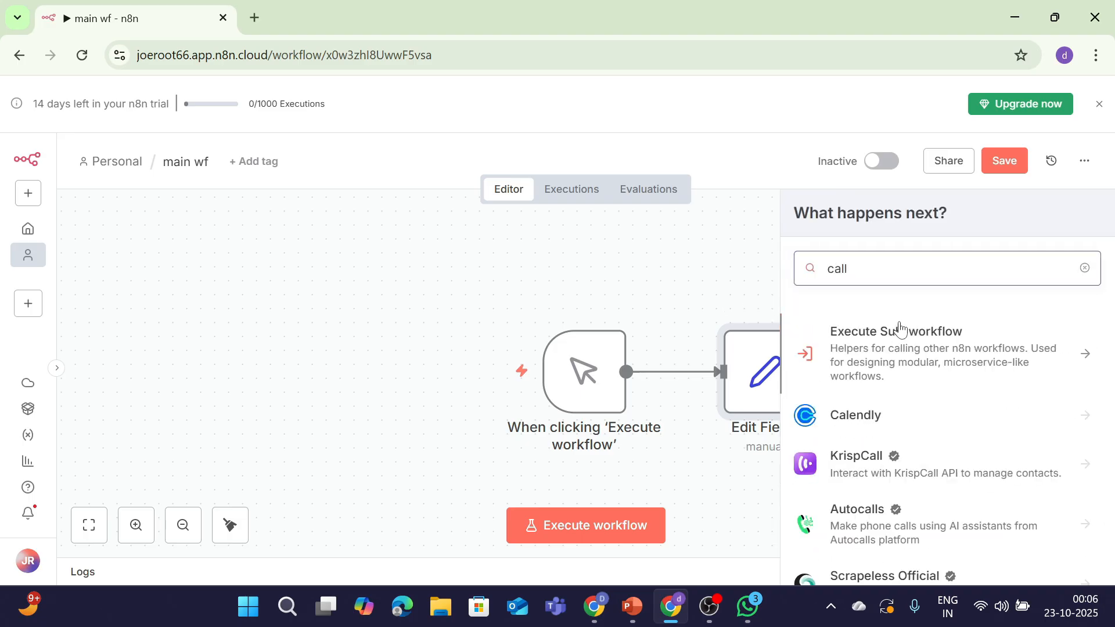
left_click(899, 330)
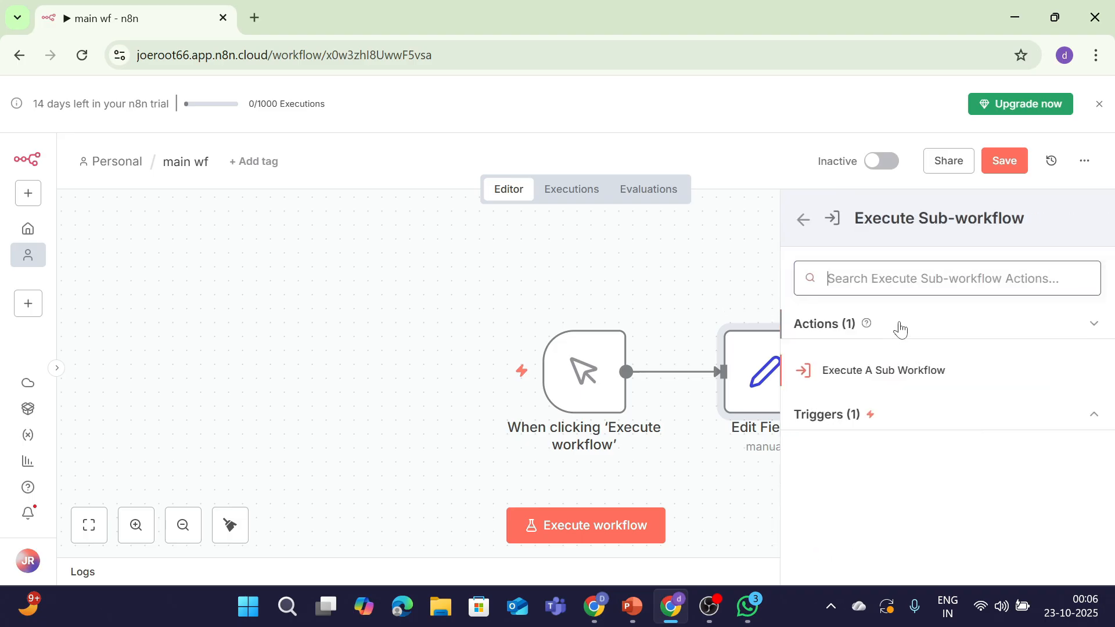
left_click(909, 378)
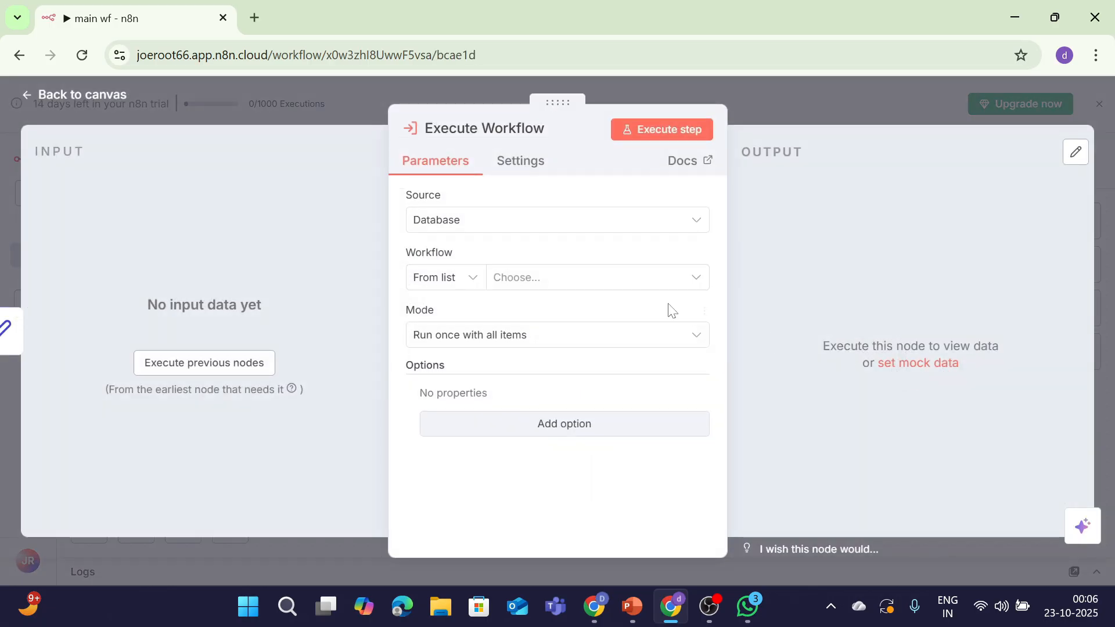
left_click(602, 283)
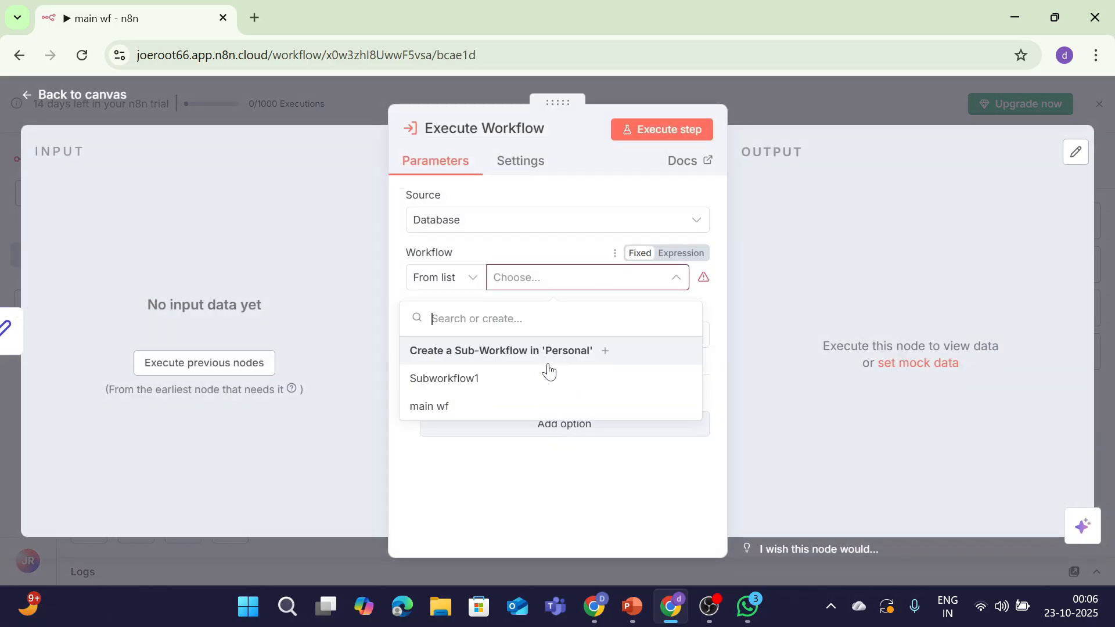
left_click(539, 393)
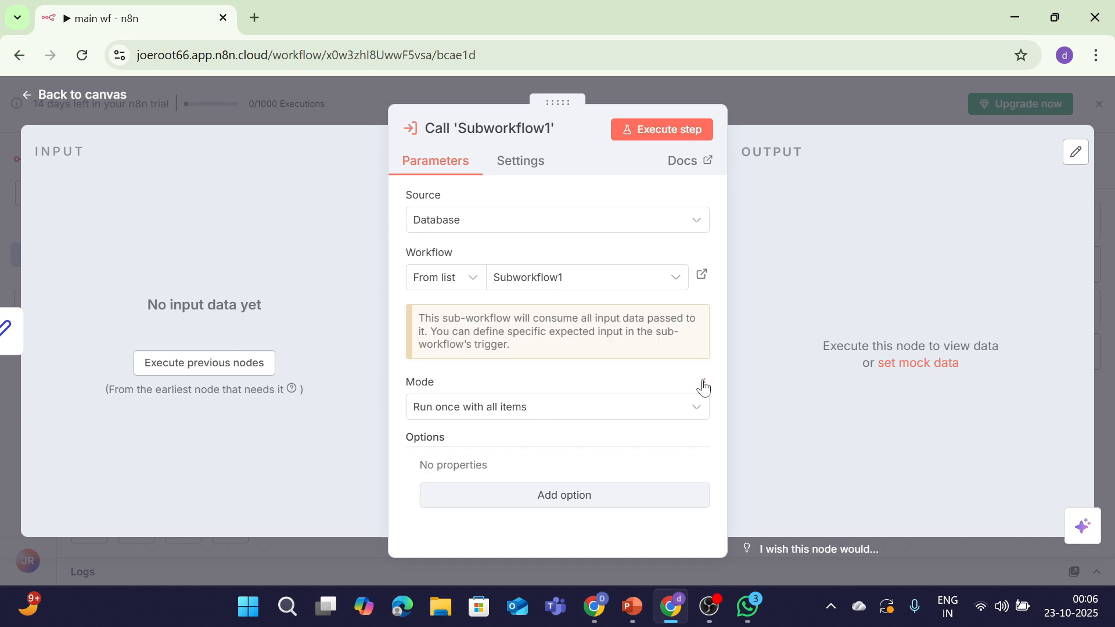
left_click(528, 493)
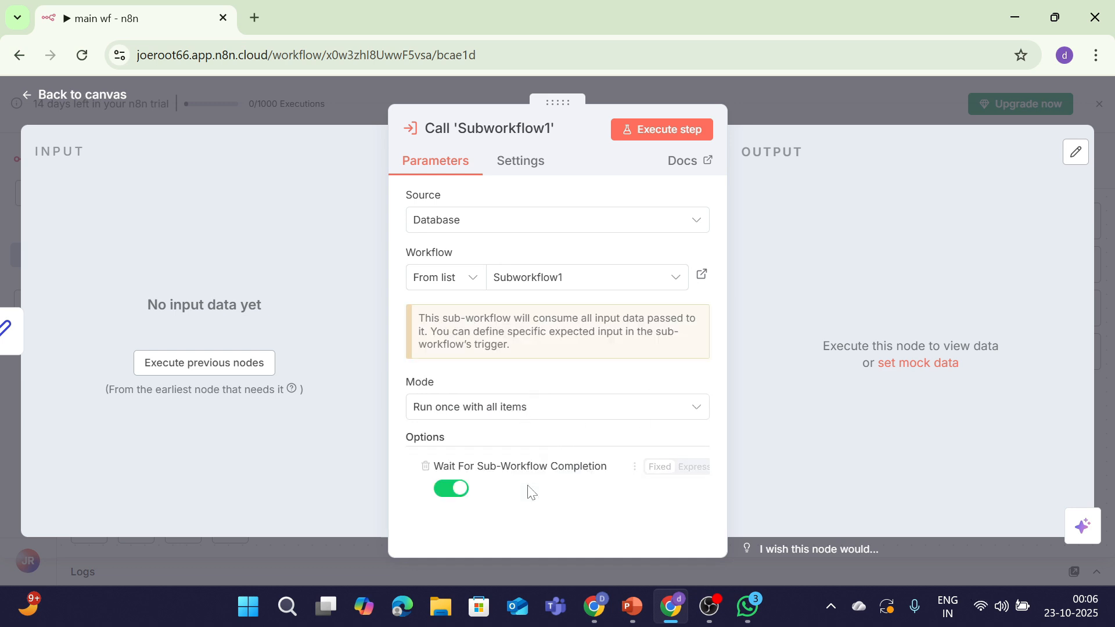
left_click(451, 489)
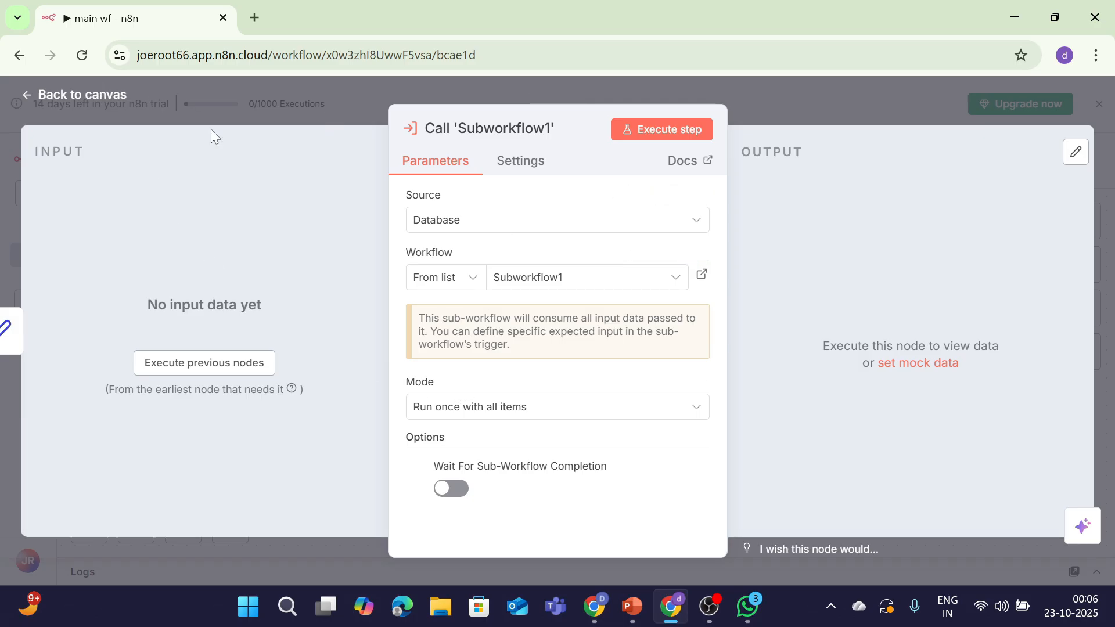
left_click(112, 94)
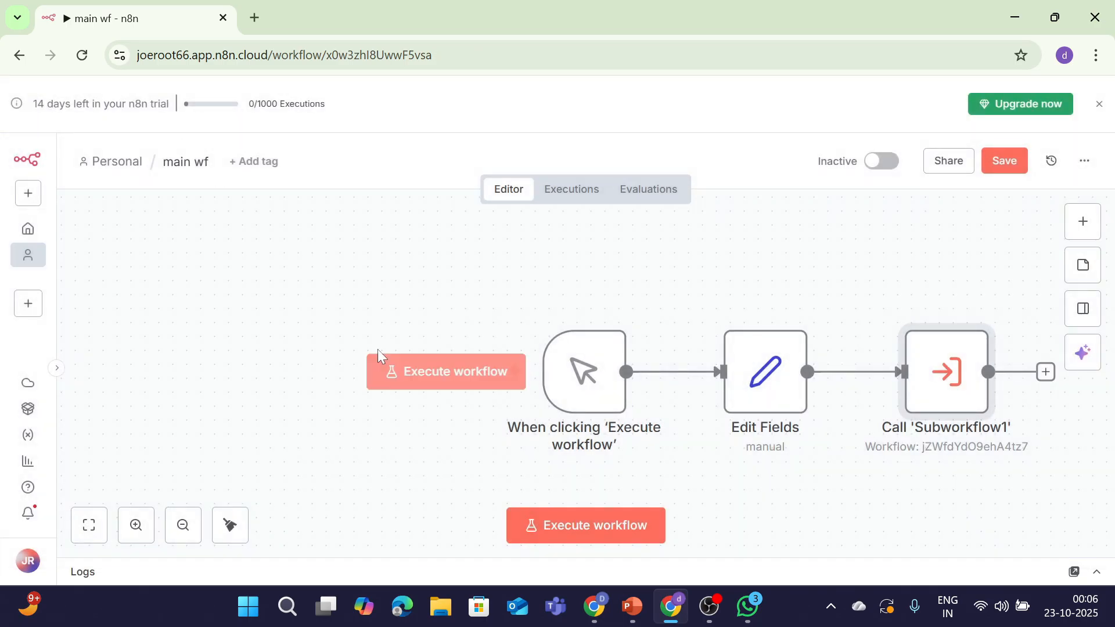
Execute main wf and open the logs to check the Call 'Subworkflow1' output
left_click(538, 543)
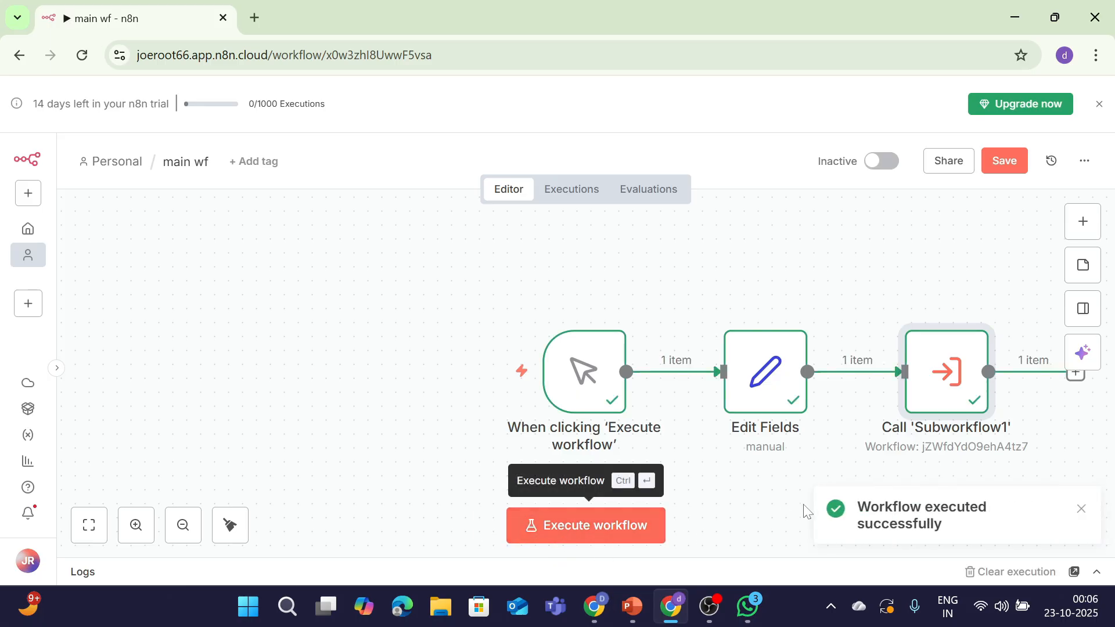
left_click(1095, 574)
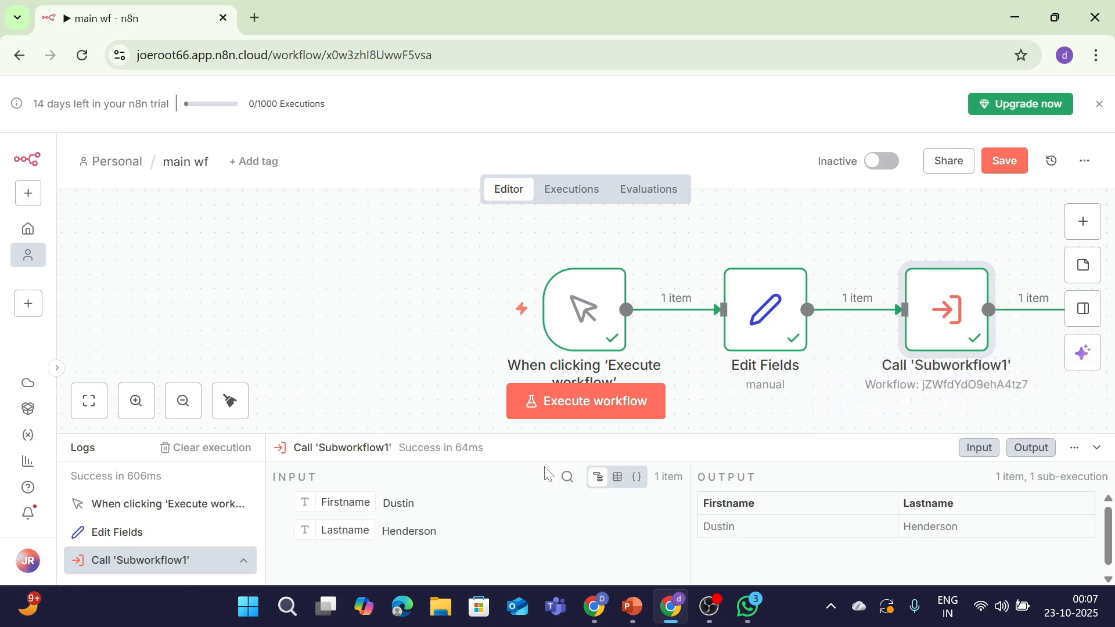
key("alt")
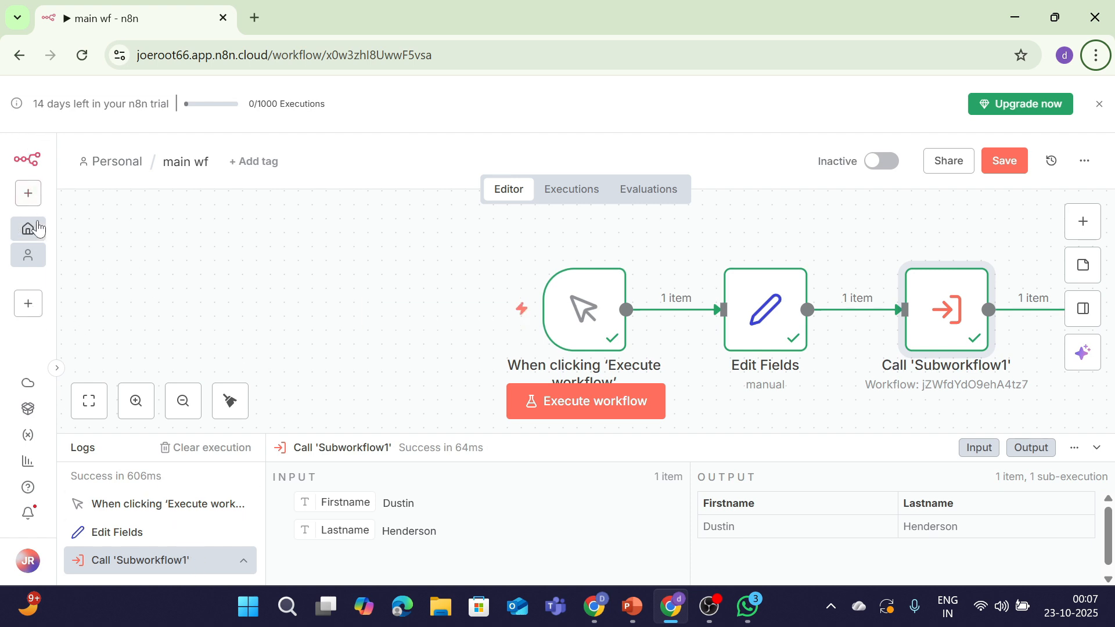
Save main wf, then open Subworkflow1's Code in JavaScript node
left_click(19, 55)
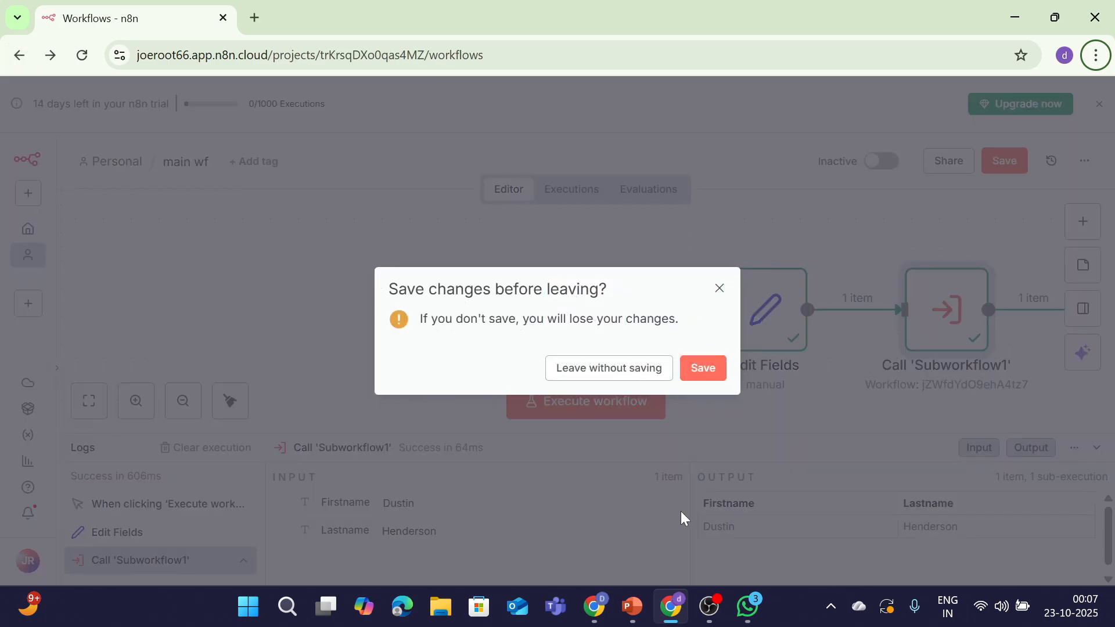
left_click(714, 373)
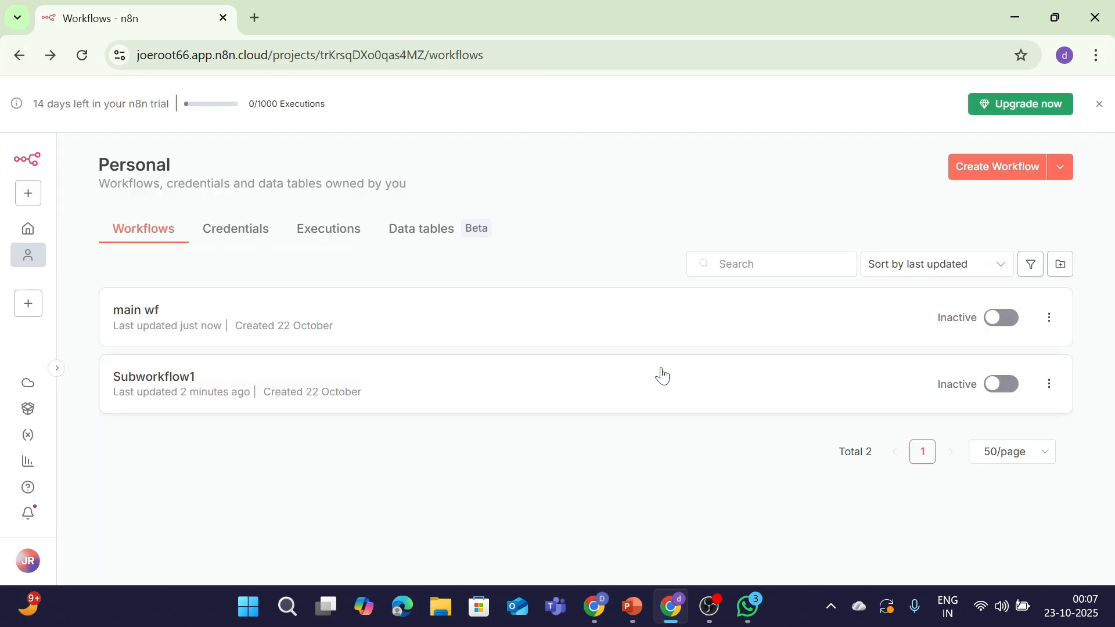
left_click(488, 371)
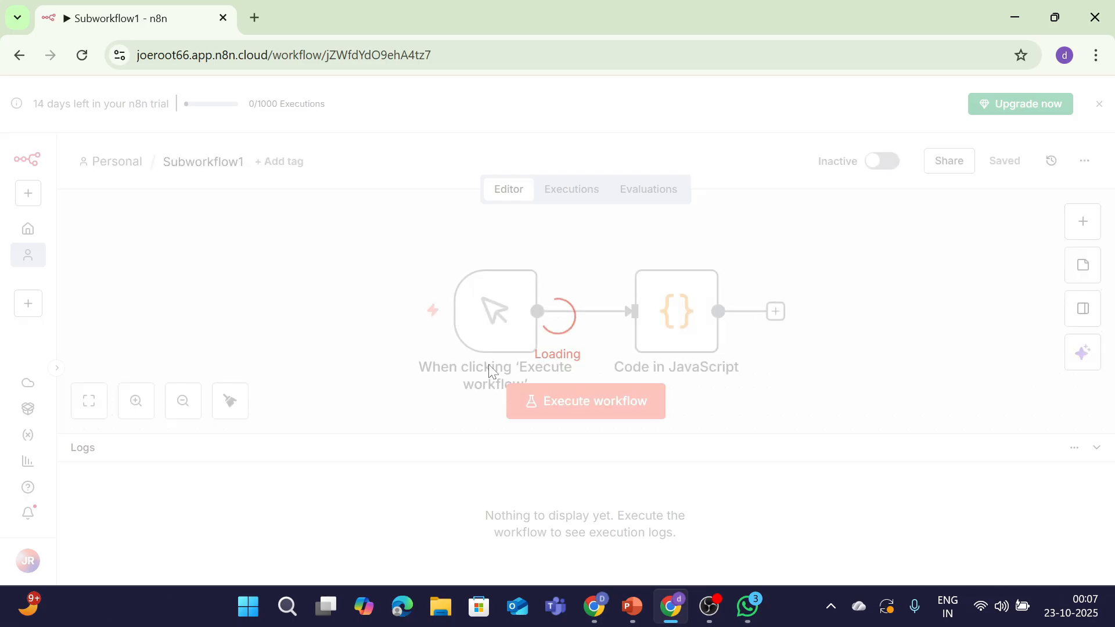
left_click(657, 351)
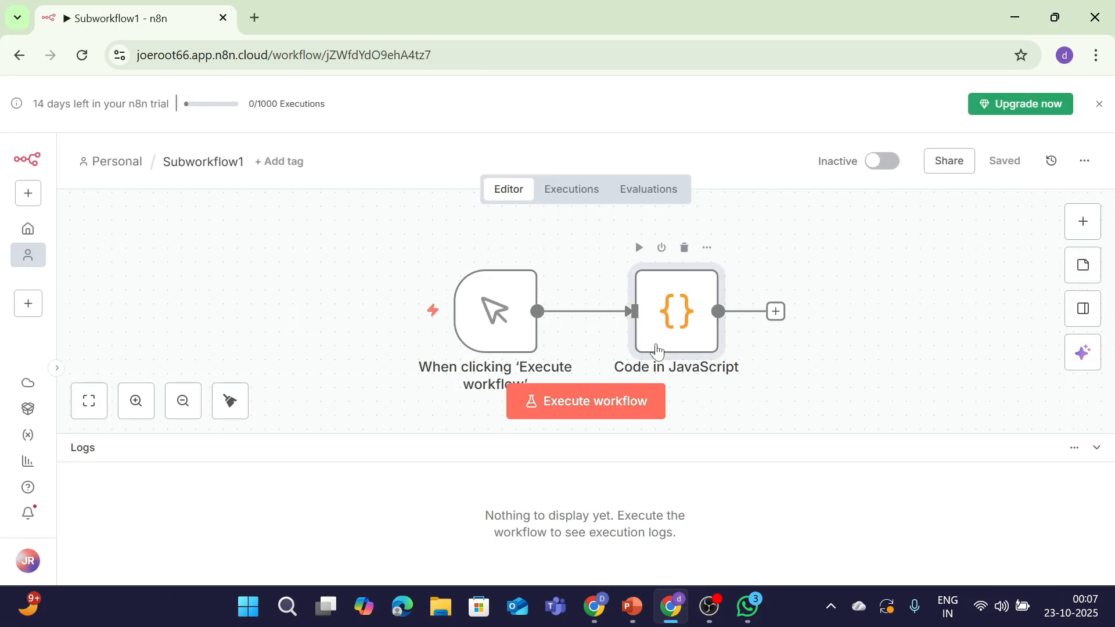
double_click(656, 350)
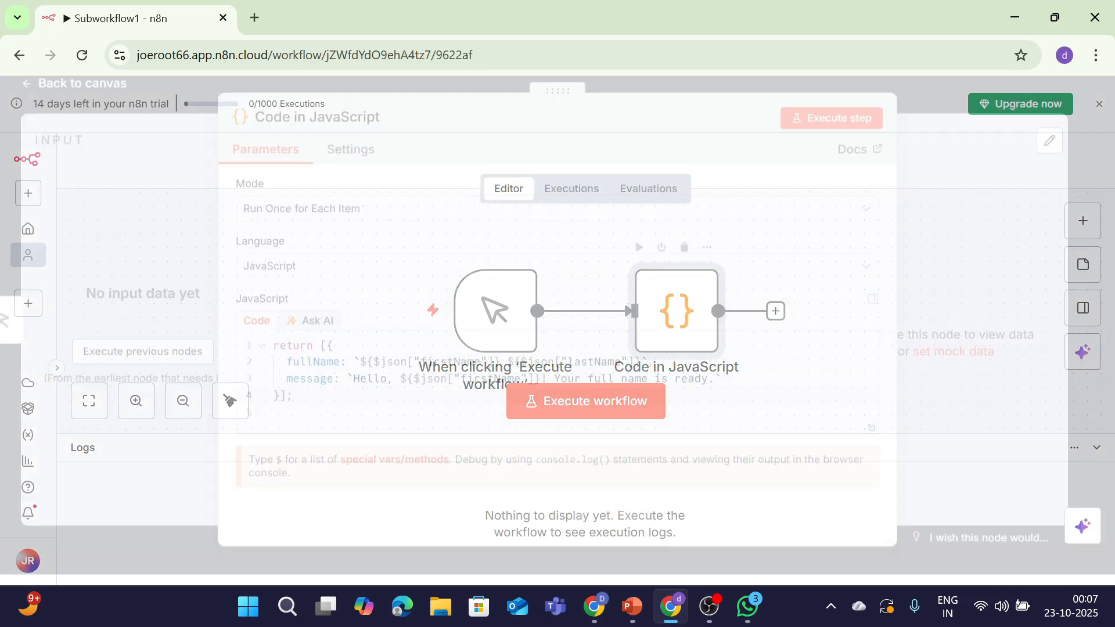
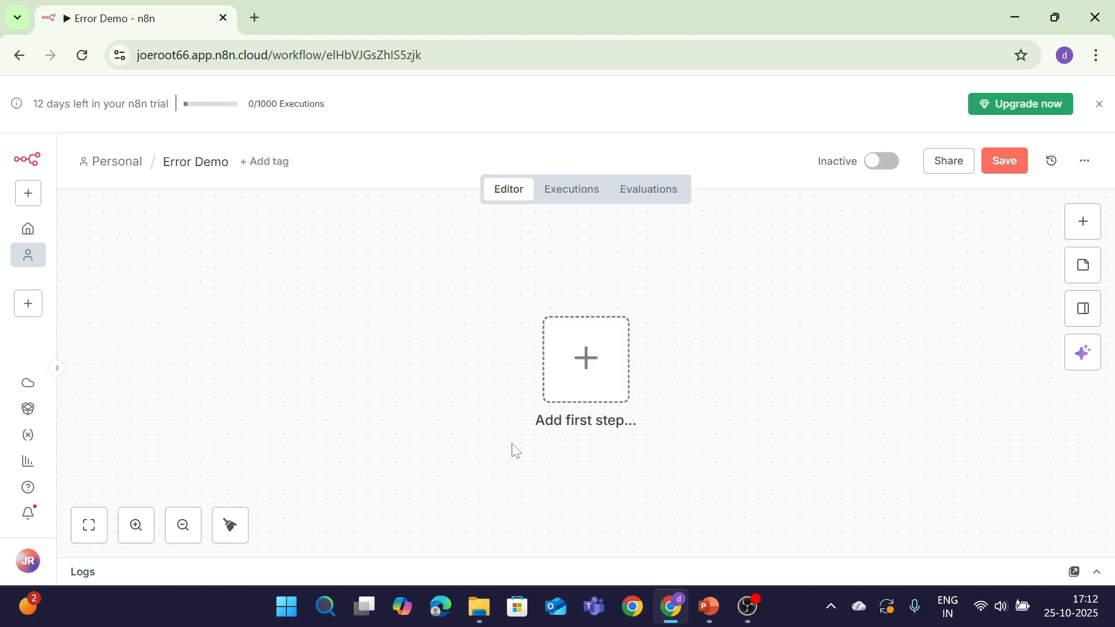
Start Error Demo with a manual trigger and connect a Code in JavaScript node after it
left_click(586, 359)
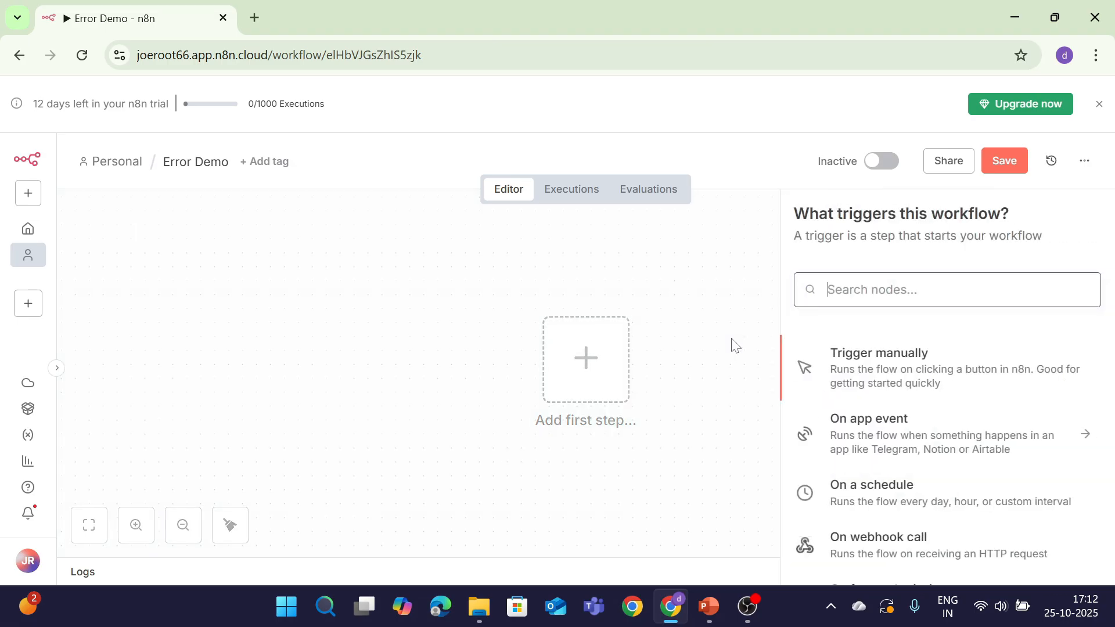
left_click(806, 374)
left_click(683, 371)
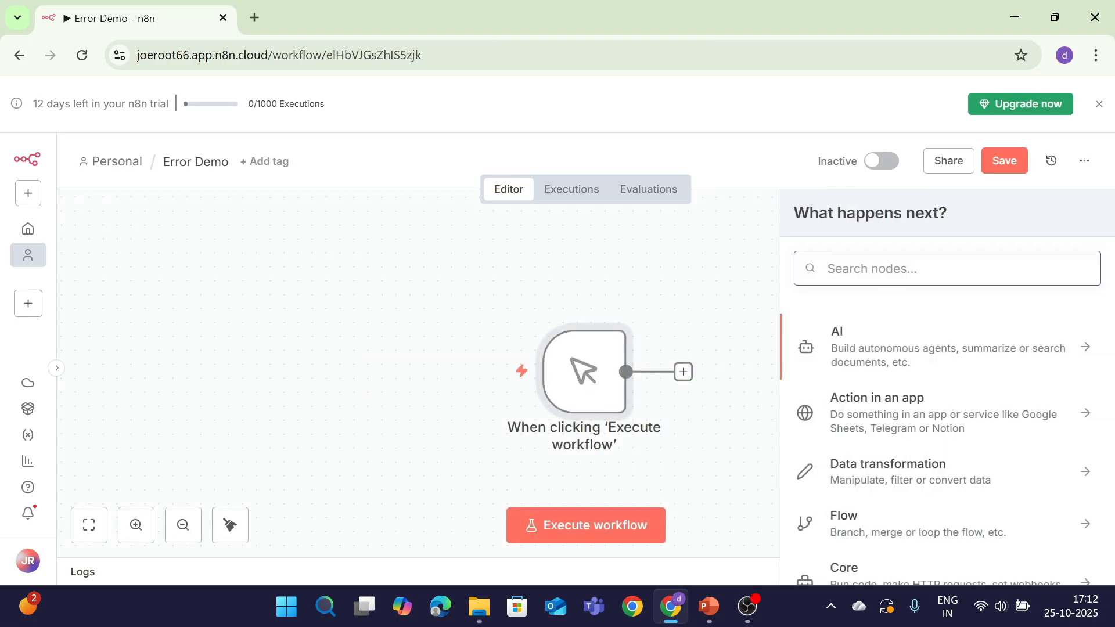
type("functo")
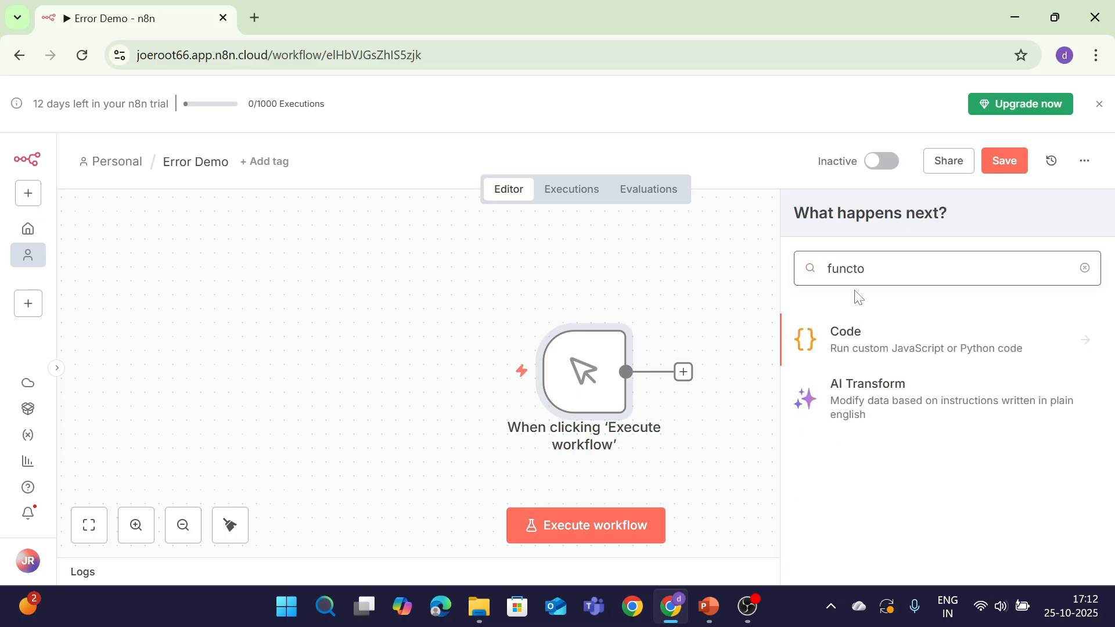
key("Return")
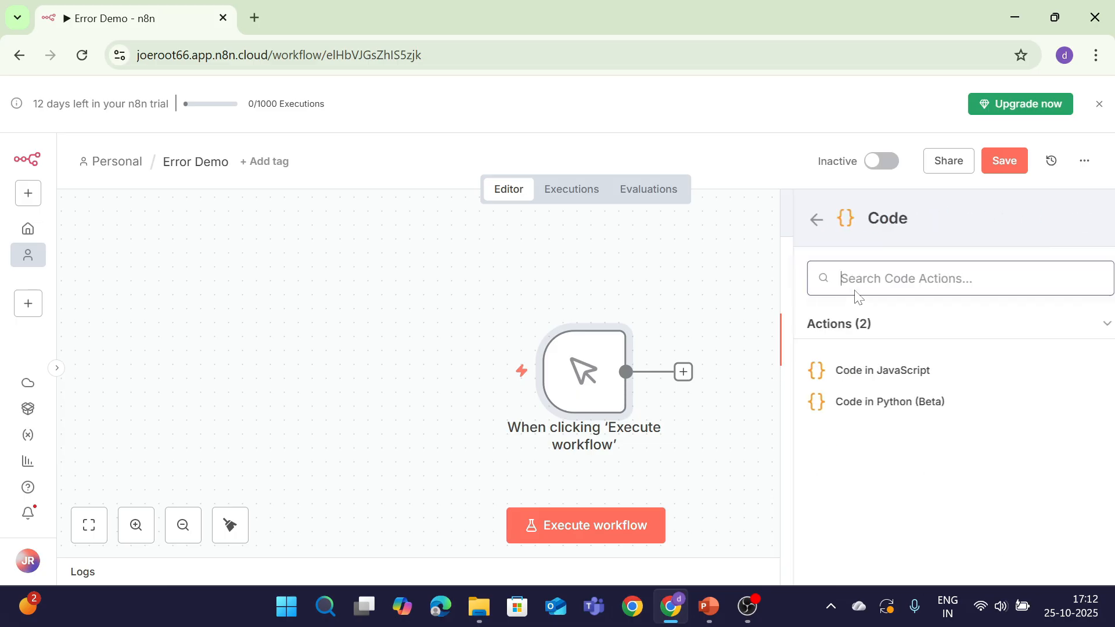
key("Return")
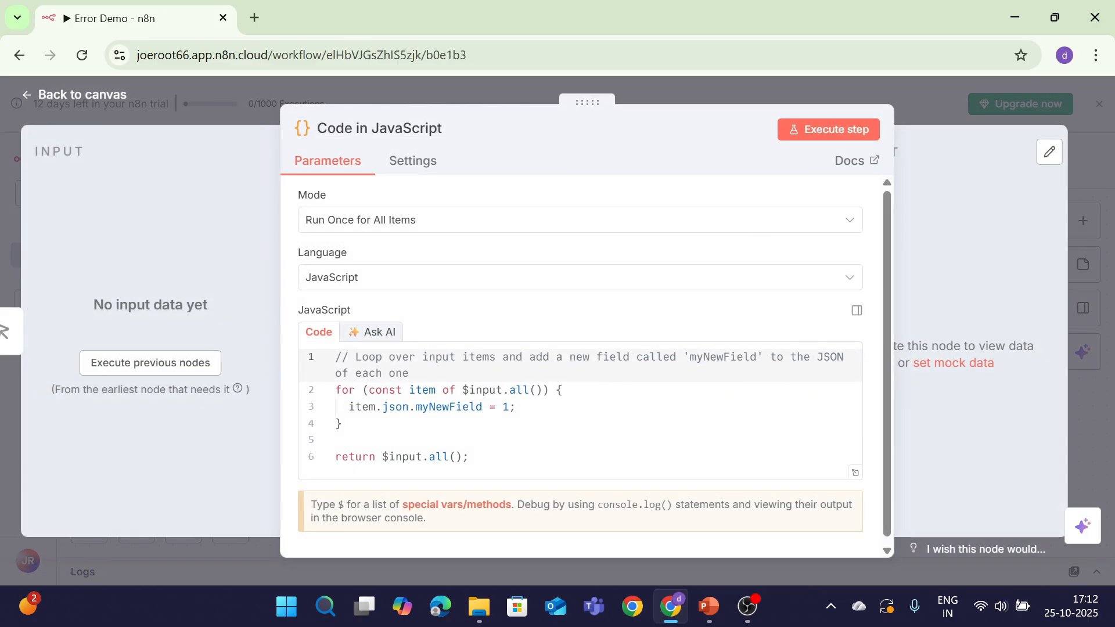
Replace the sample code with throw new Error("Something went wrong on purpose!");
left_click_drag(474, 457, 207, 356)
key("BackSpace")
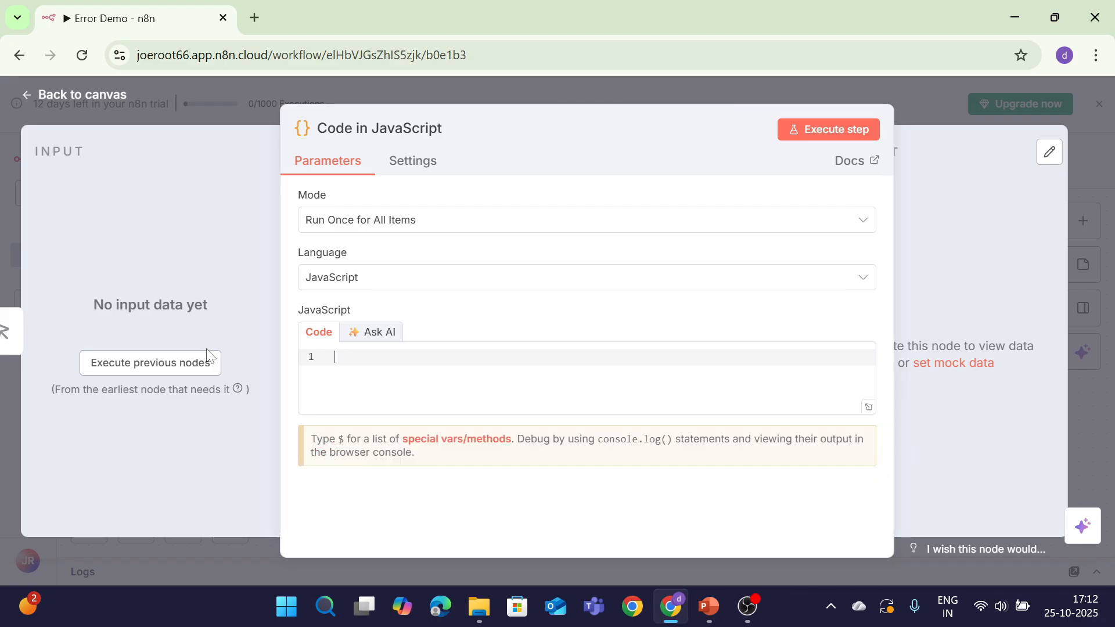
type("throw")
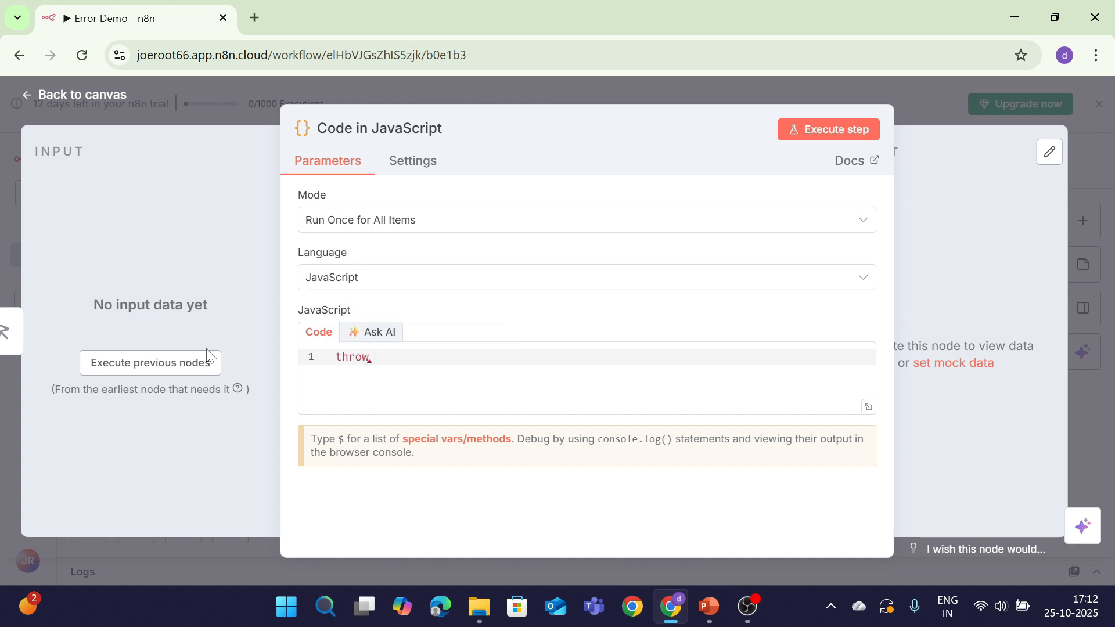
type(" new ")
type("Eror")
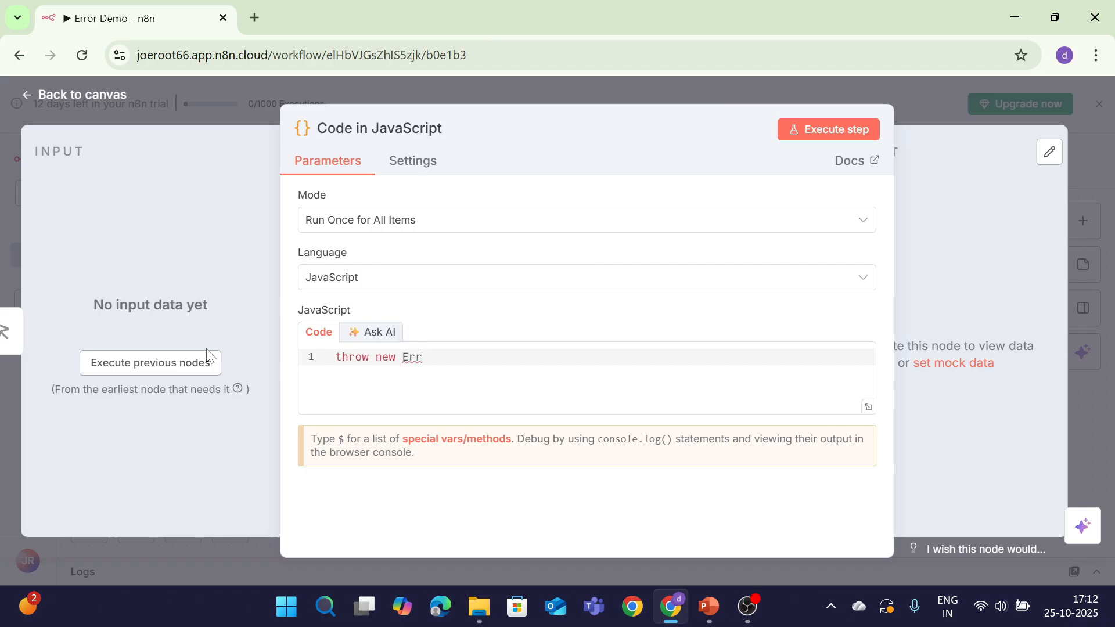
key("Return")
key("BackSpace")
key("BackSpace")
type("ror")
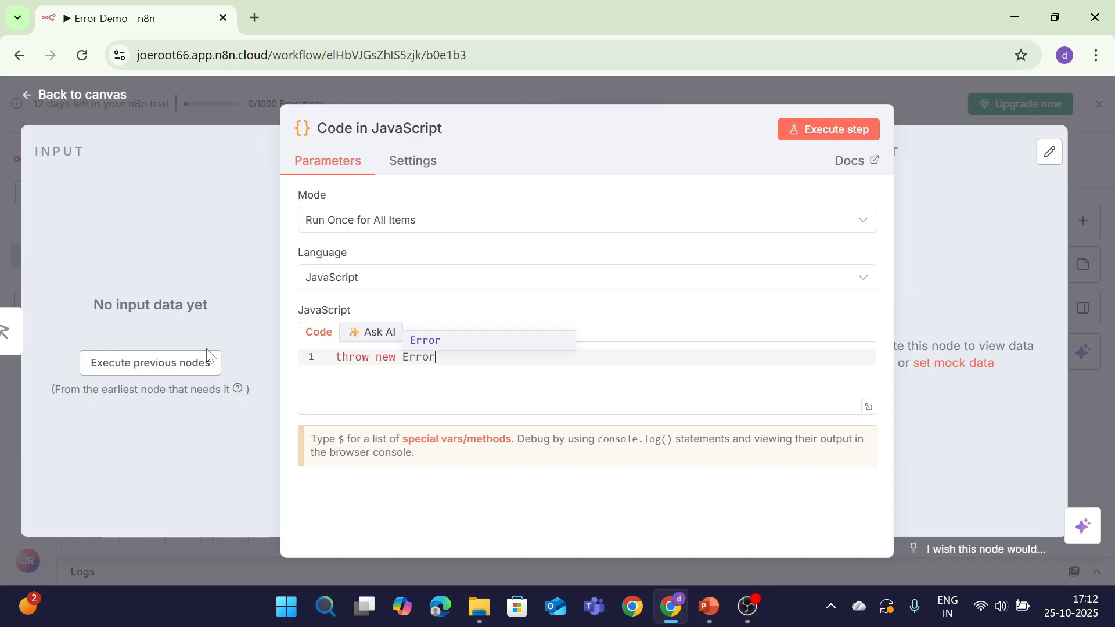
type("(\"")
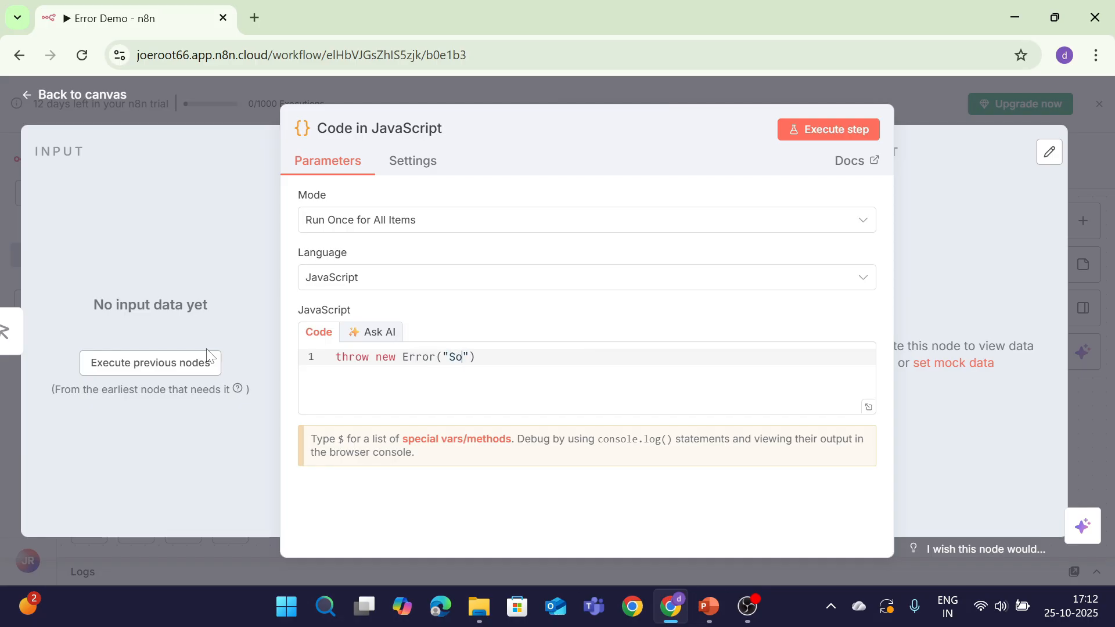
type("Something")
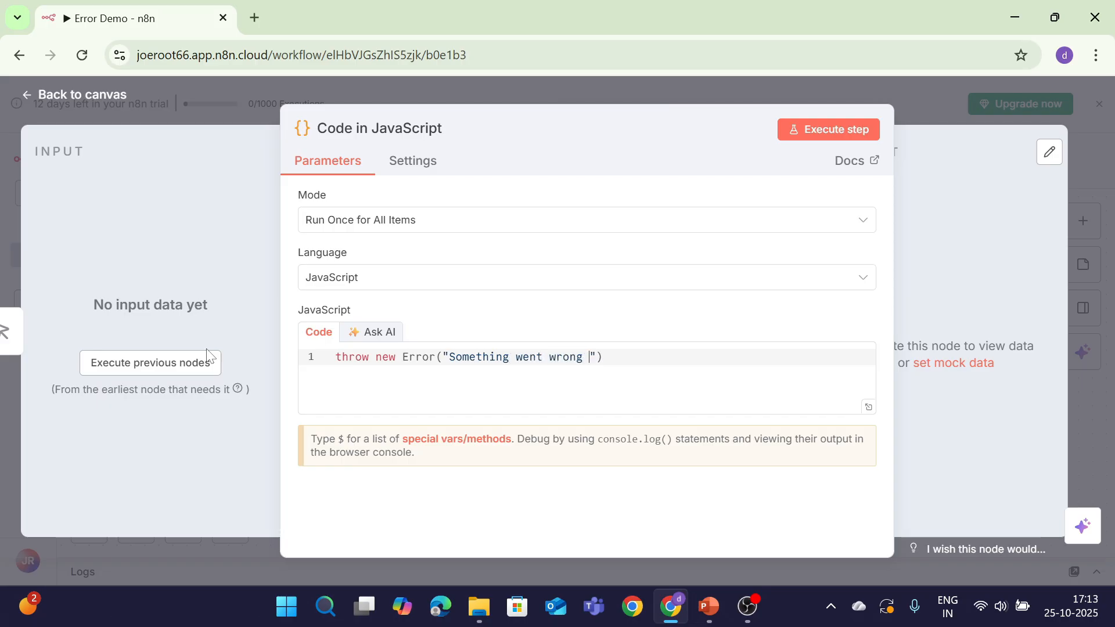
type("went wrong on purpose!")
key("End")
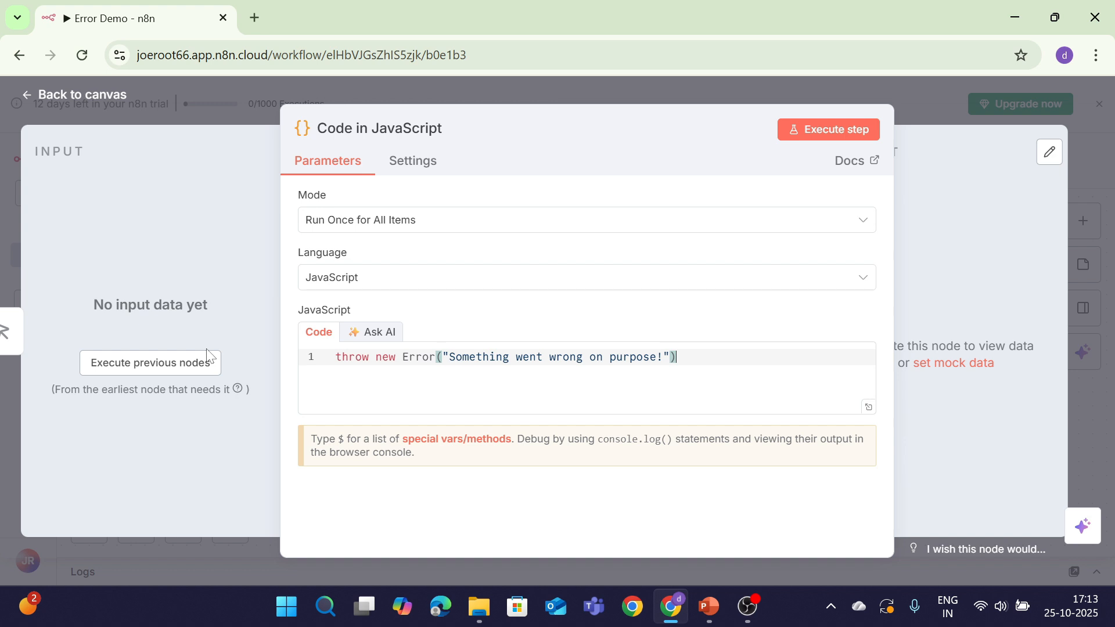
type(";")
Run the Code node to see the error, then change 'on purpose' to 'deliberately' in the message
left_click(819, 132)
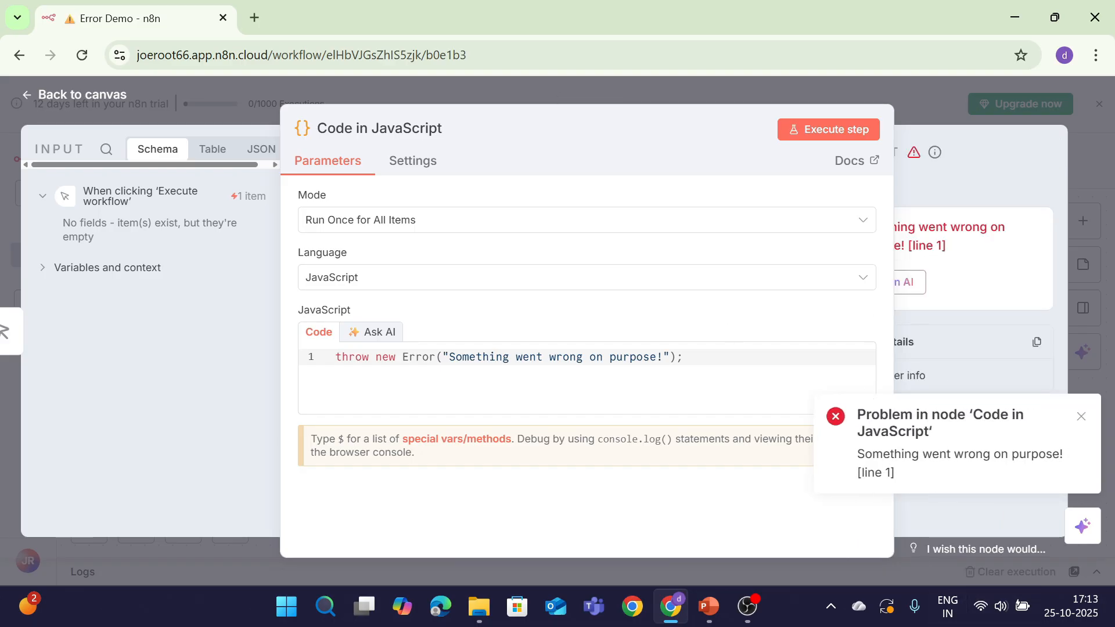
left_click_drag(858, 451, 923, 491)
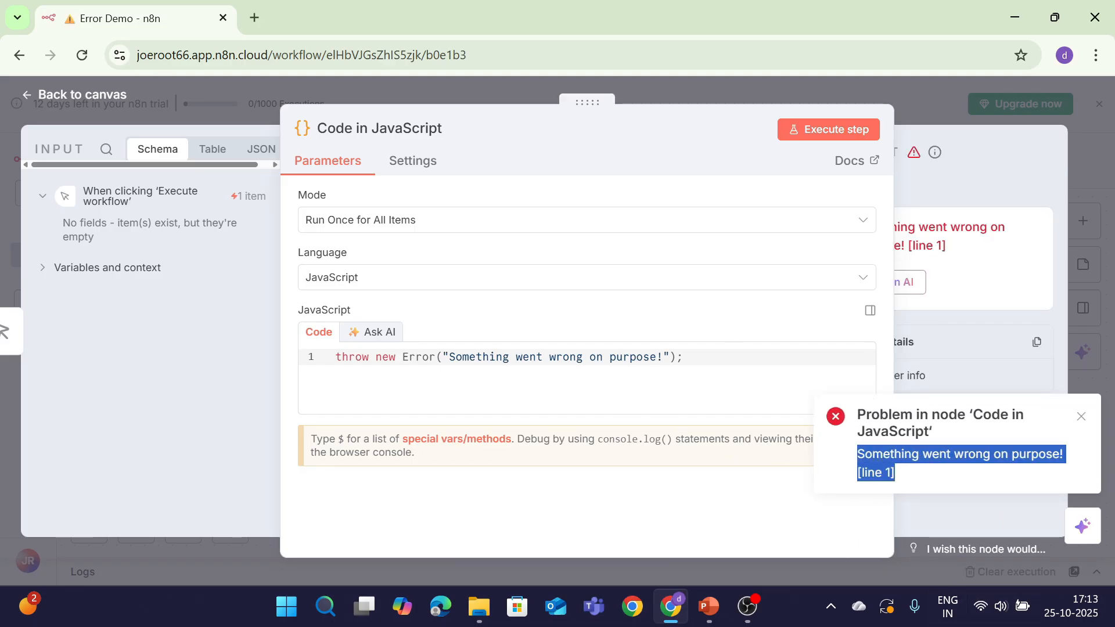
left_click(583, 356)
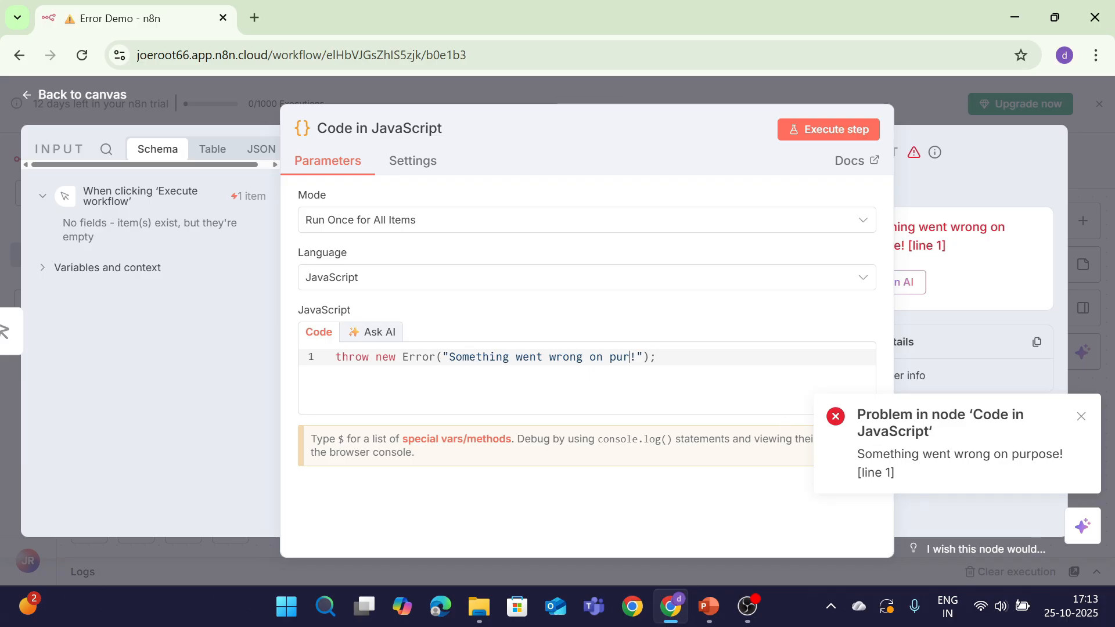
key("BackSpace")
key("BackSpace")
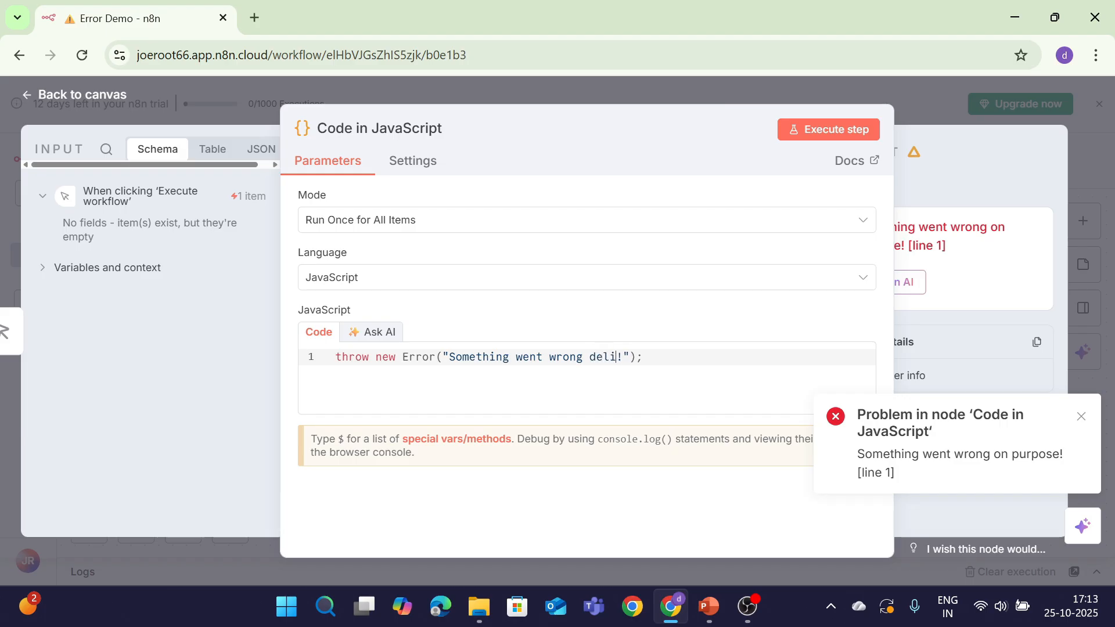
type("deliberately")
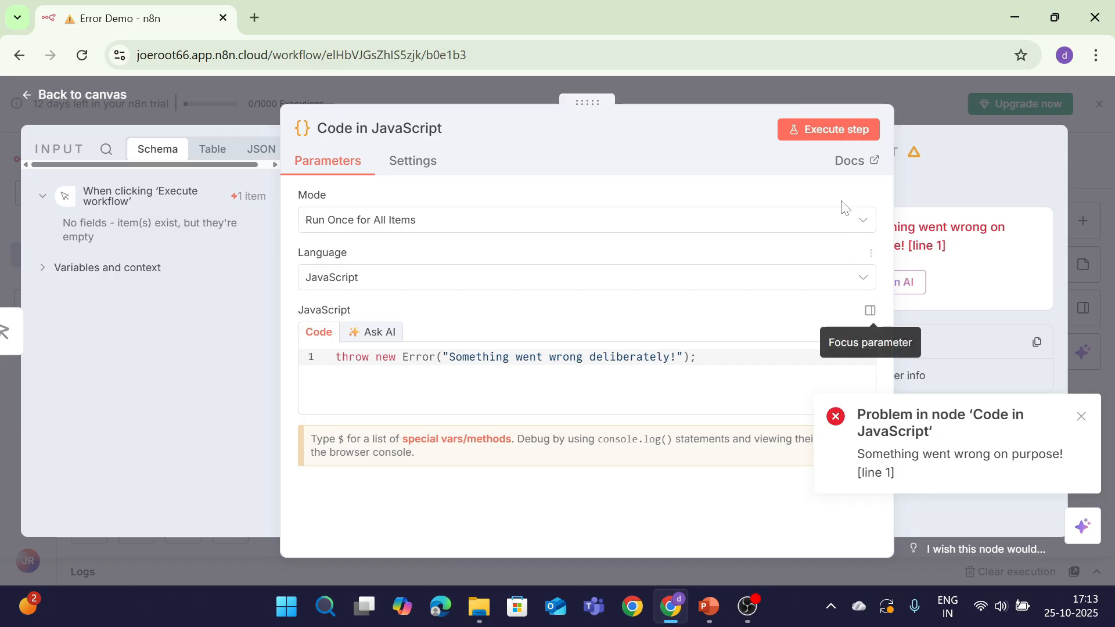
Rerun the Code node and check the error reads 'Something went wrong deliberately!'
left_click(832, 133)
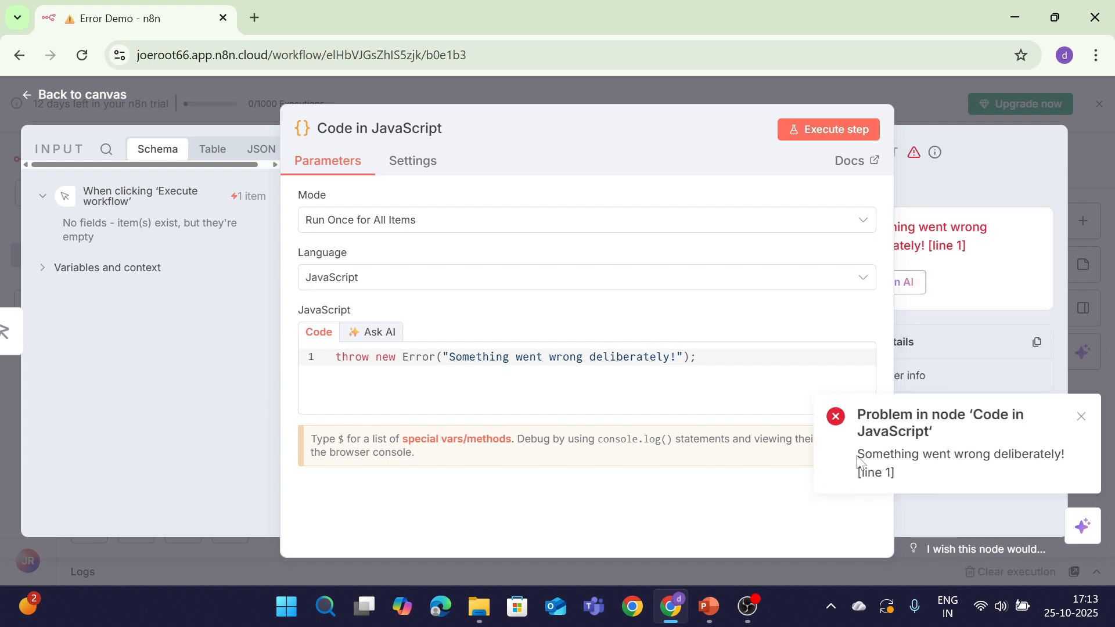
left_click_drag(857, 453, 991, 526)
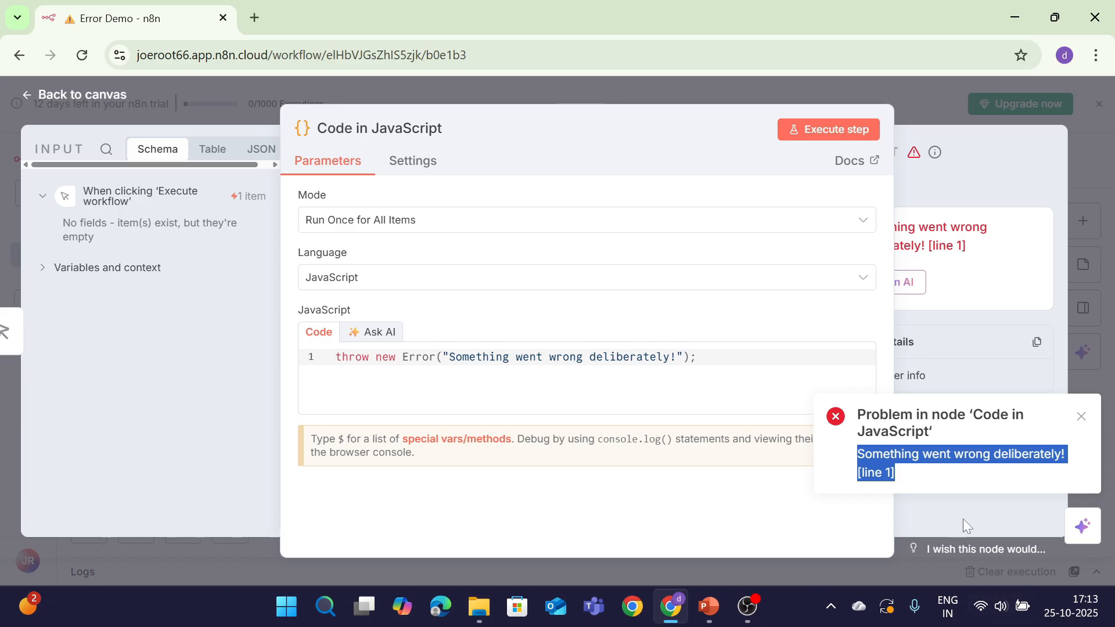
left_click(940, 467)
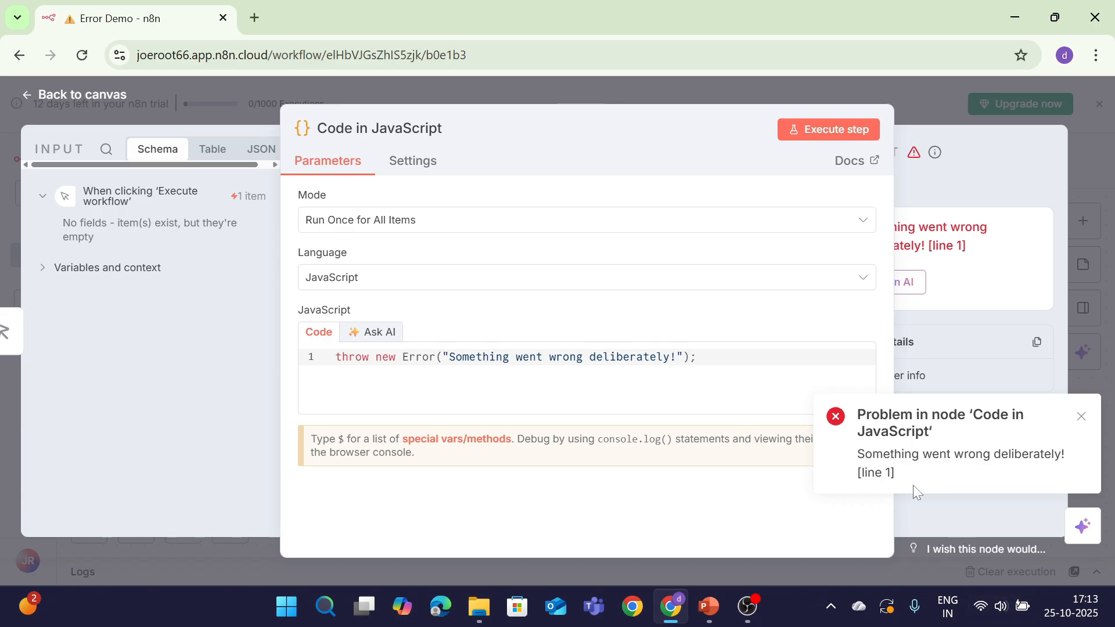
left_click_drag(897, 481, 840, 464)
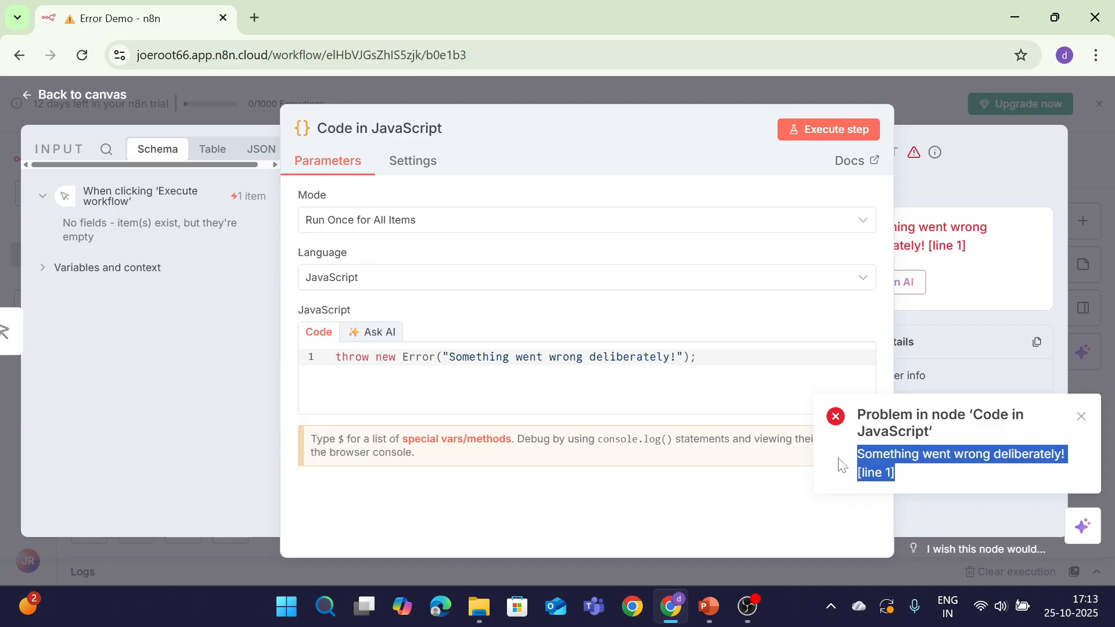
left_click(807, 477)
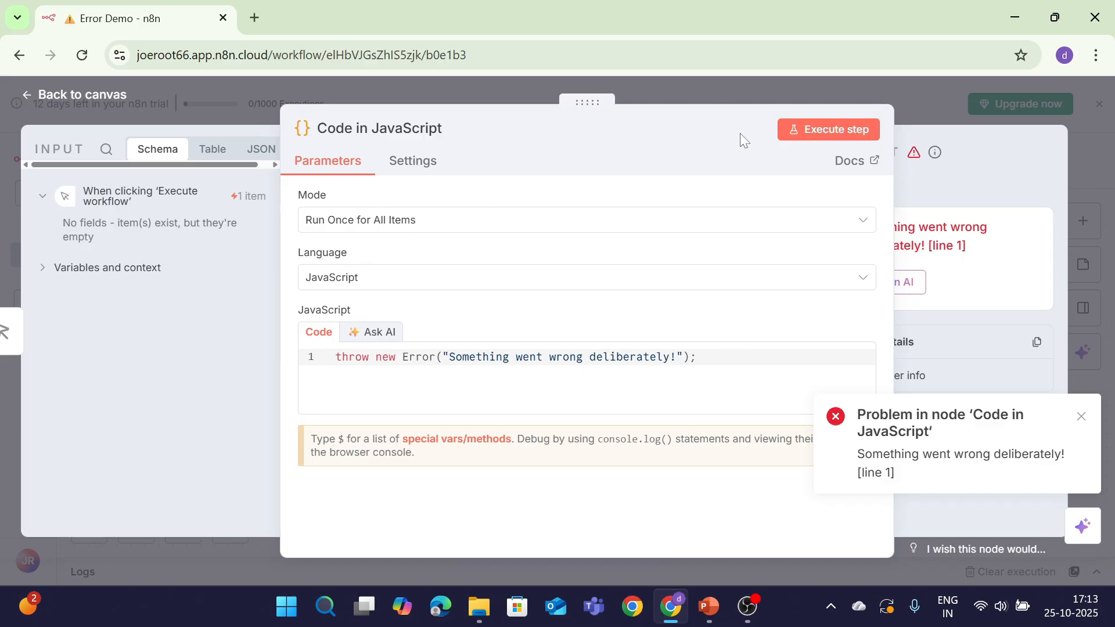
Save Error Demo and start a new workflow under Personal from the sidebar + menu
left_click(75, 96)
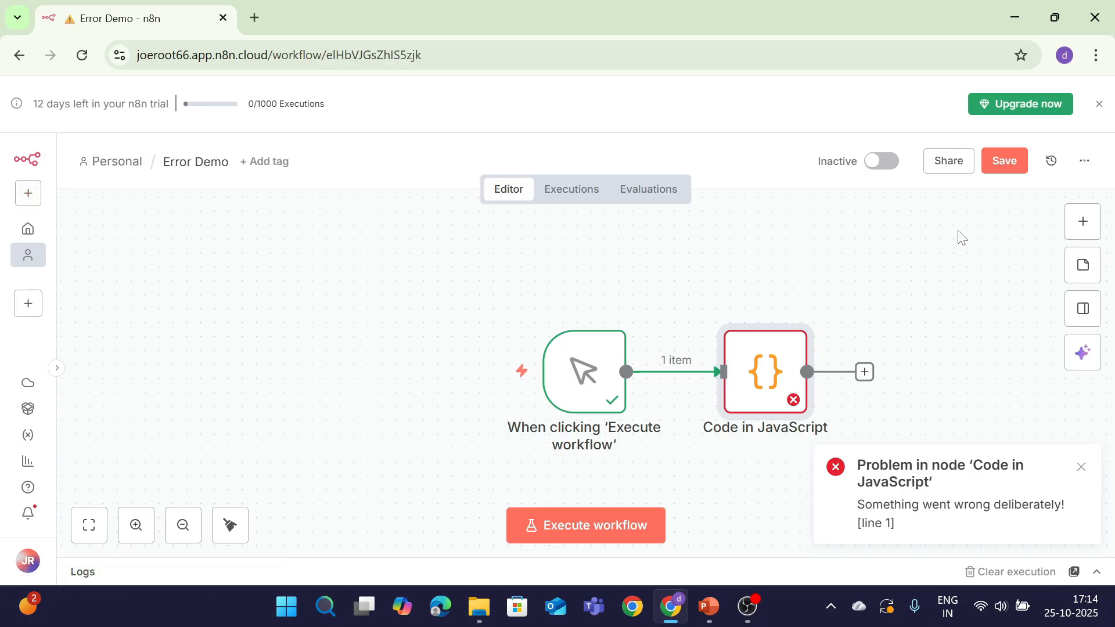
left_click(1000, 168)
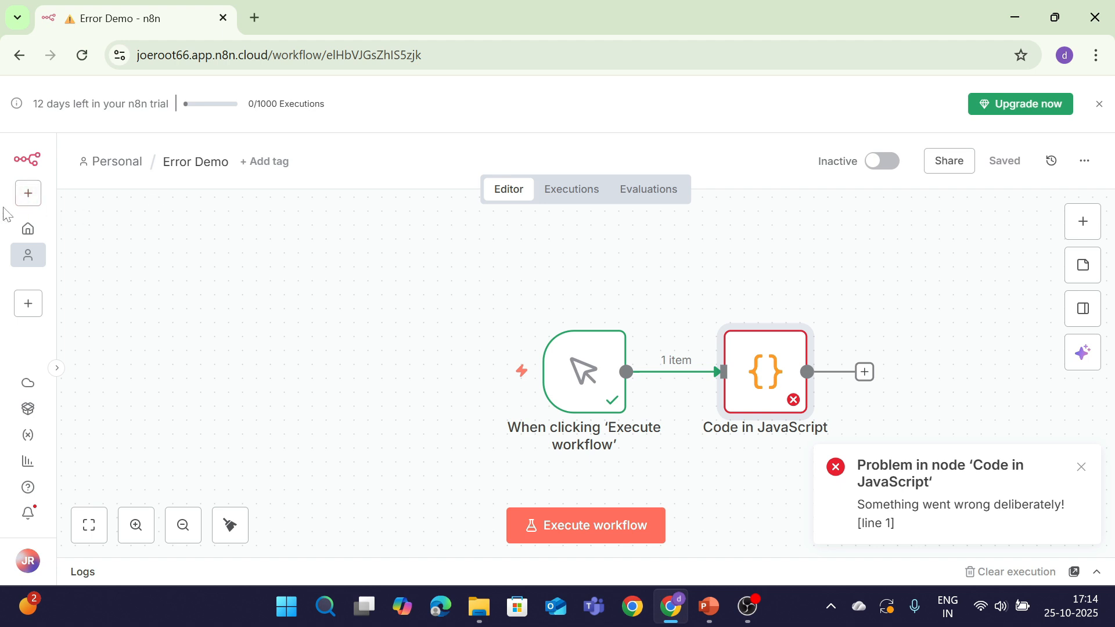
left_click(27, 193)
mouse_move(145, 235)
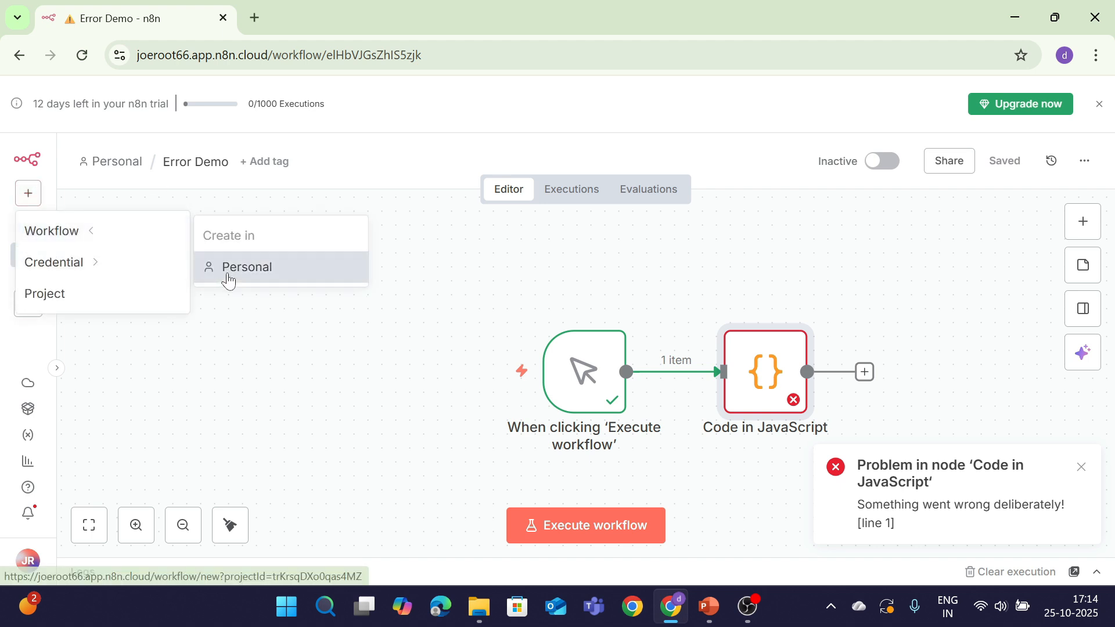
Open the Error Handler Demo workflow and make an Error Trigger its first step
left_click(97, 169)
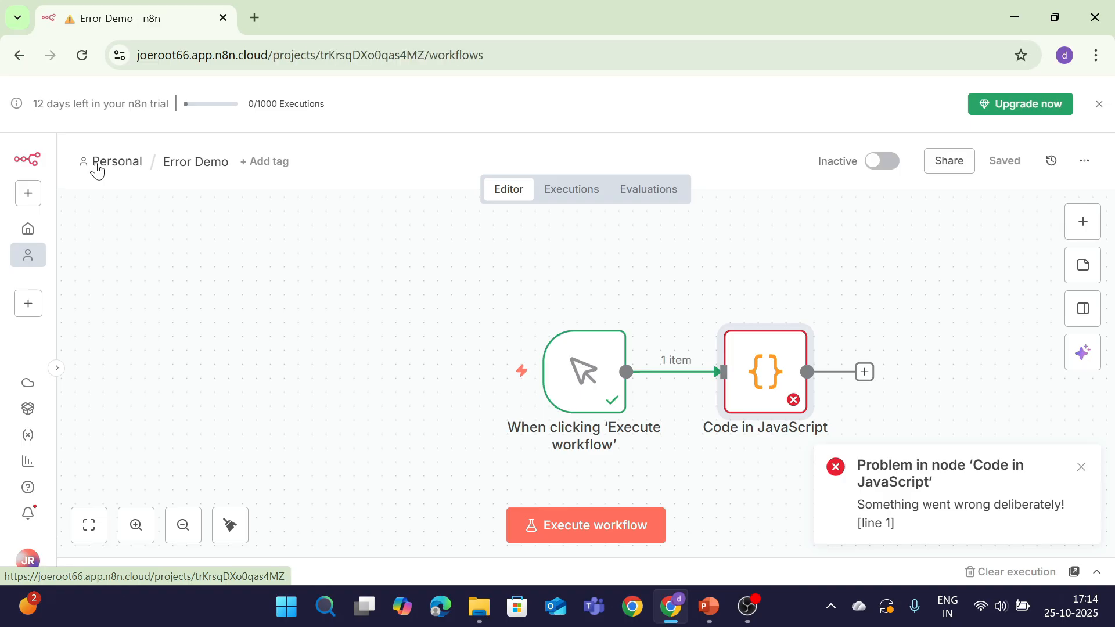
left_click(207, 376)
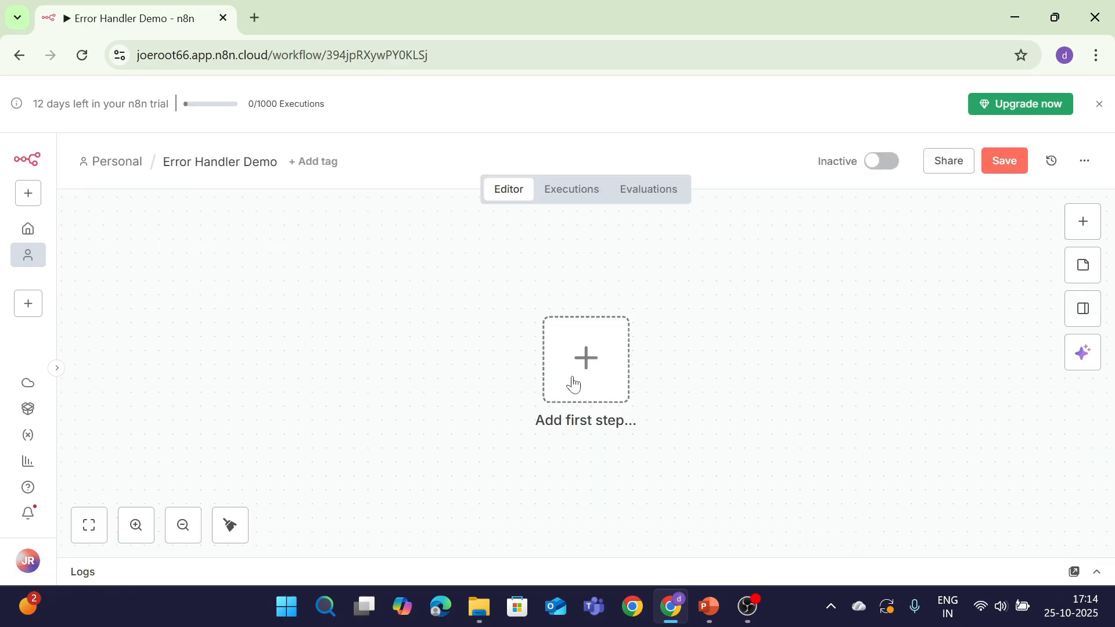
left_click(580, 378)
type("err")
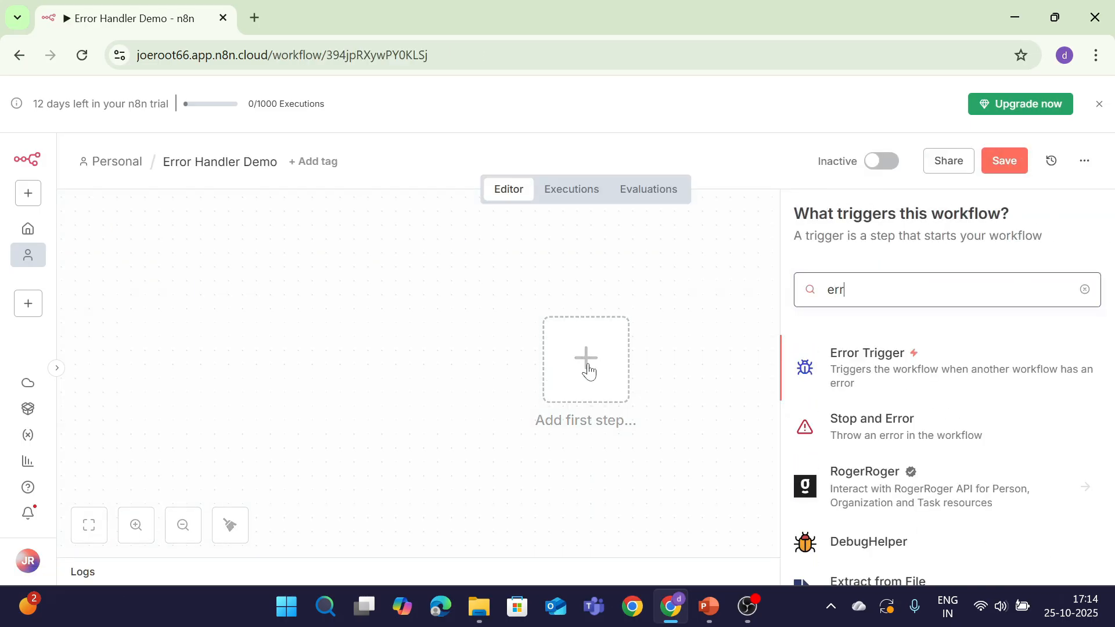
key("Return")
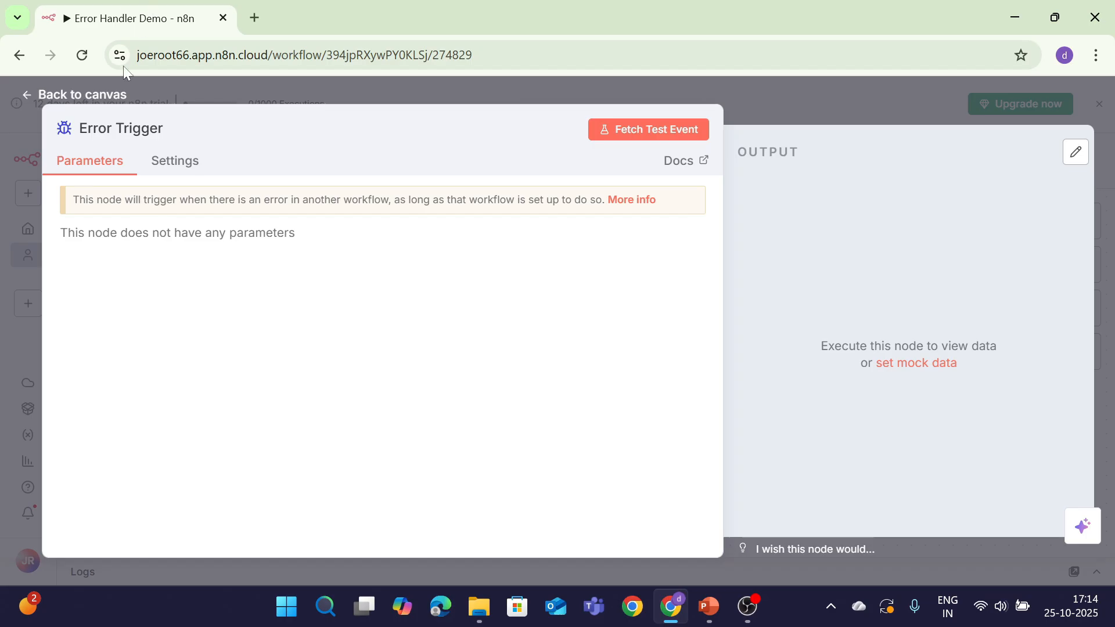
left_click(89, 97)
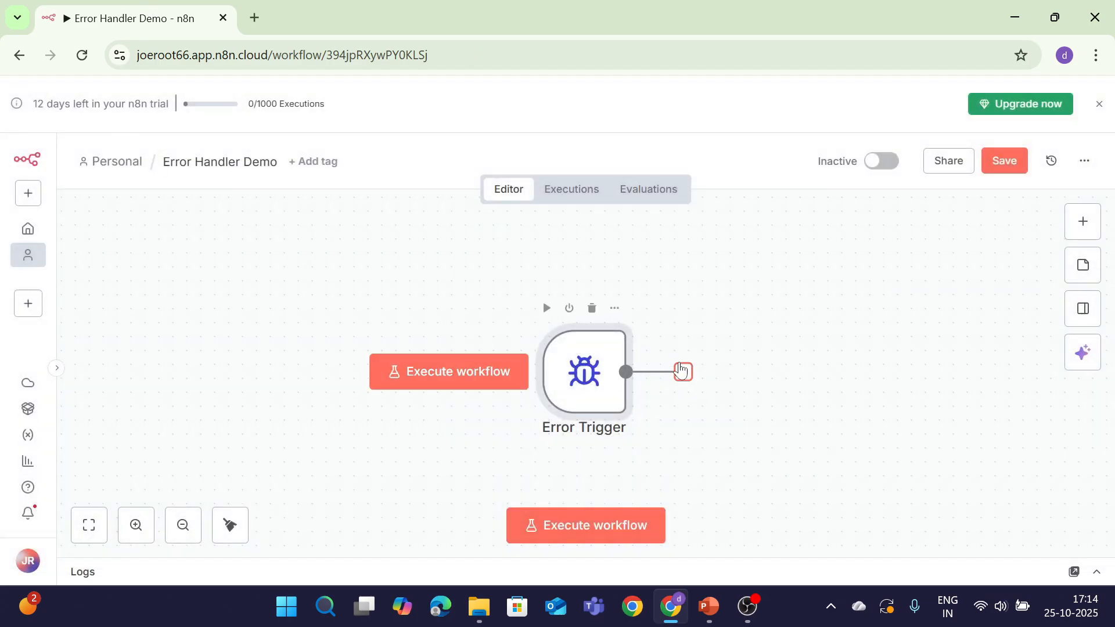
Add a JavaScript Code node returning workflowName, errorMessage and timestamp, and test-run it successfully
left_click(683, 371)
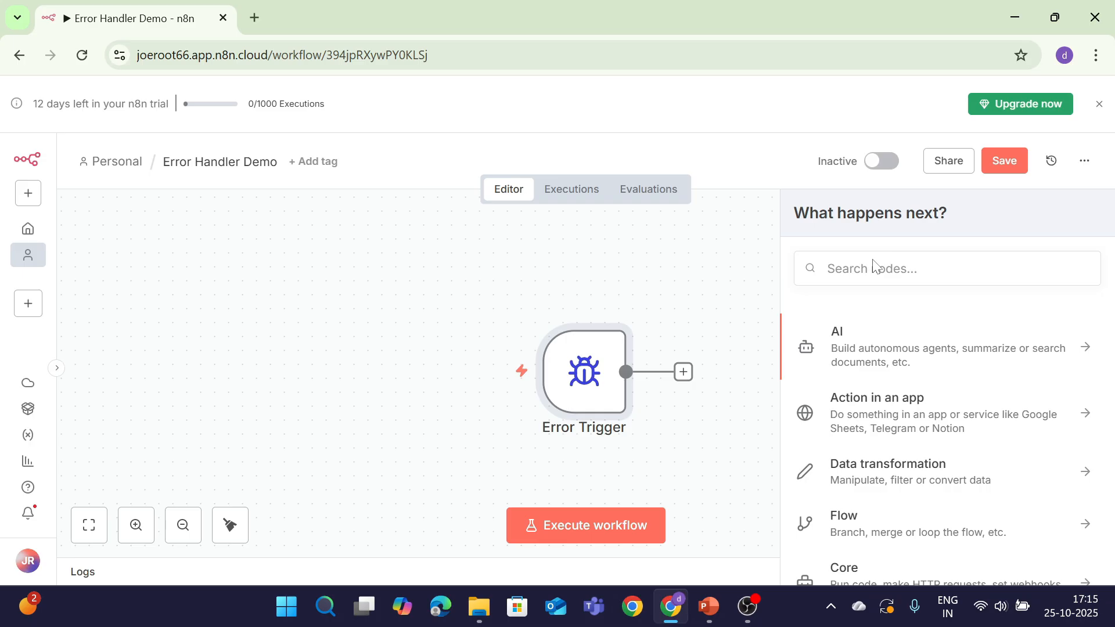
type("funct")
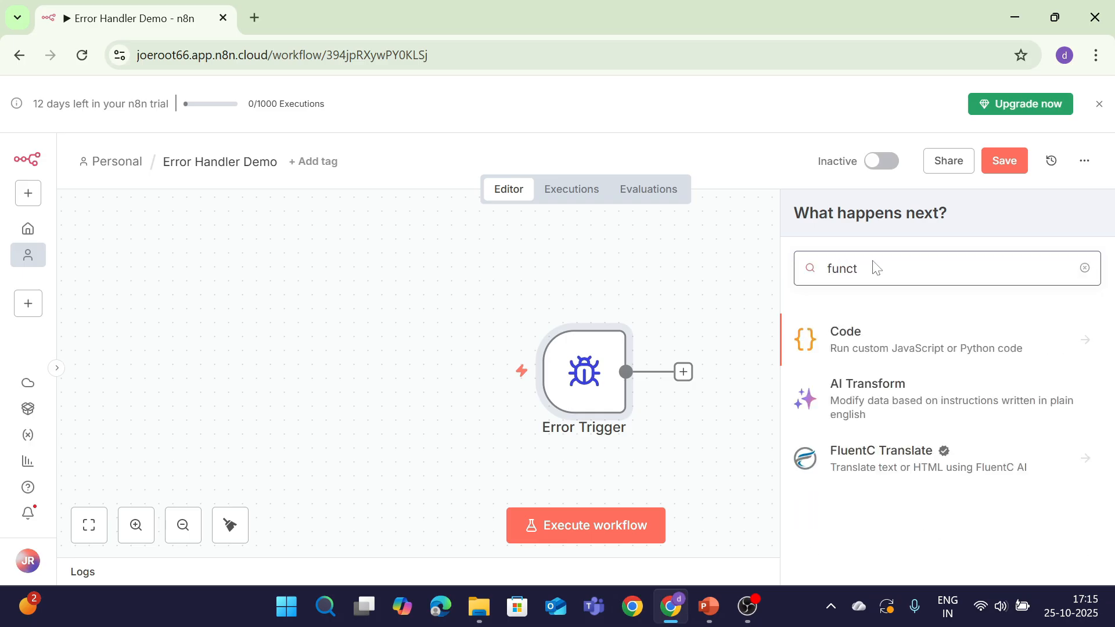
key("Return")
key("Return")
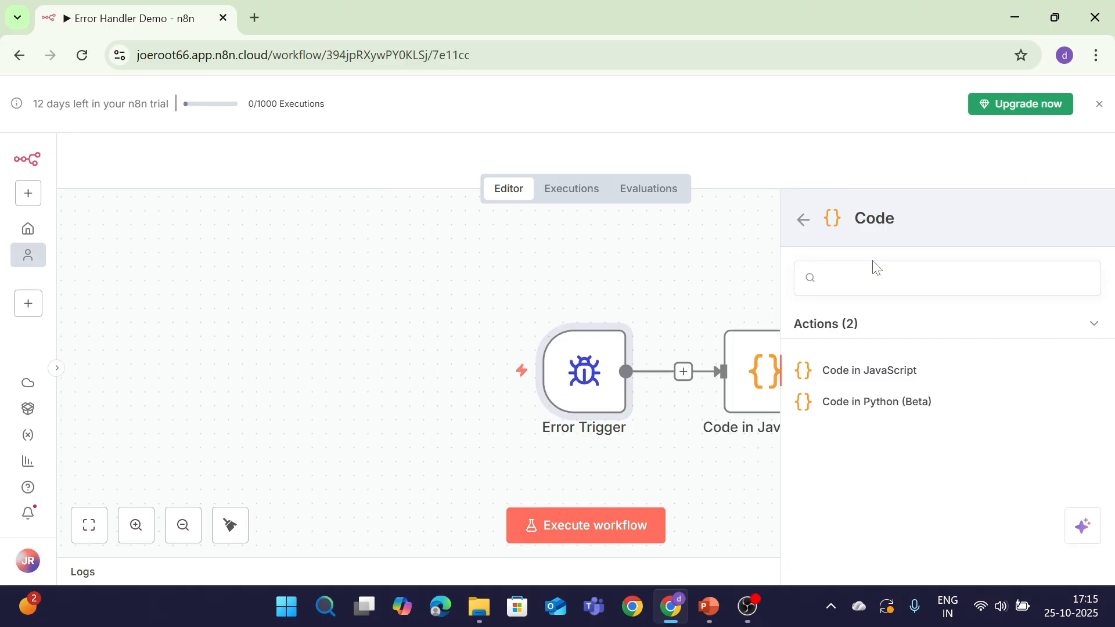
key("ctrl+a")
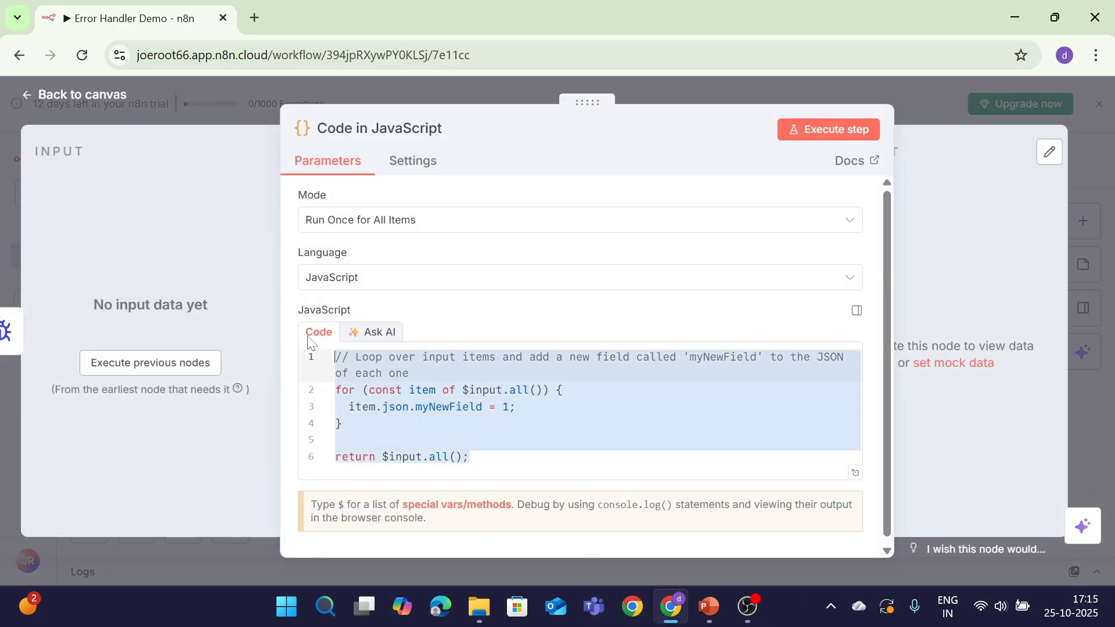
key("BackSpace")
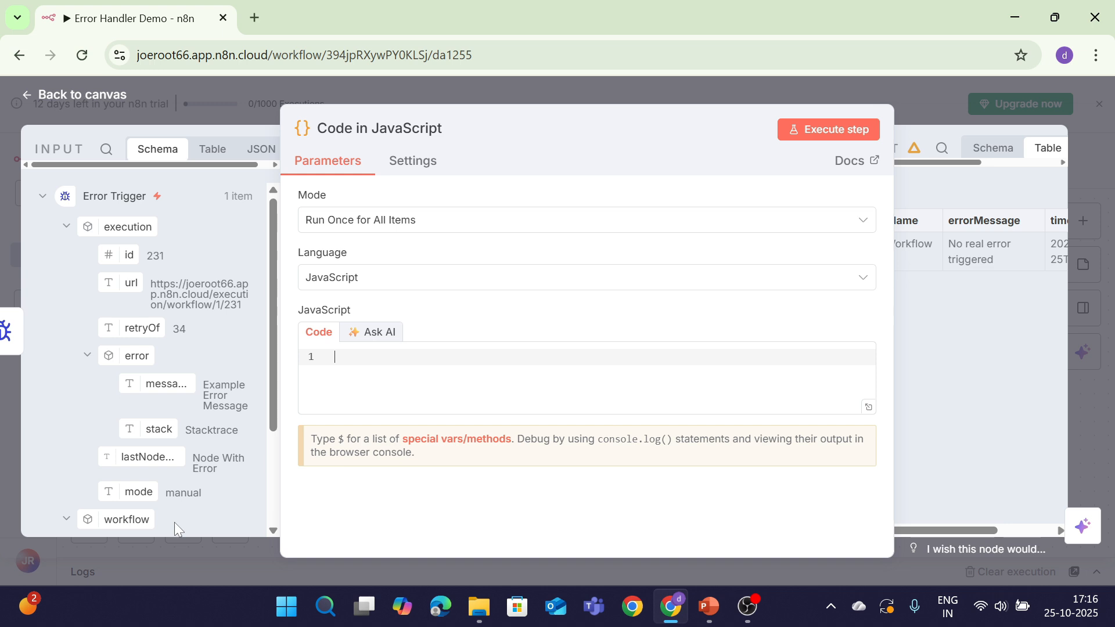
key("ctrl+v")
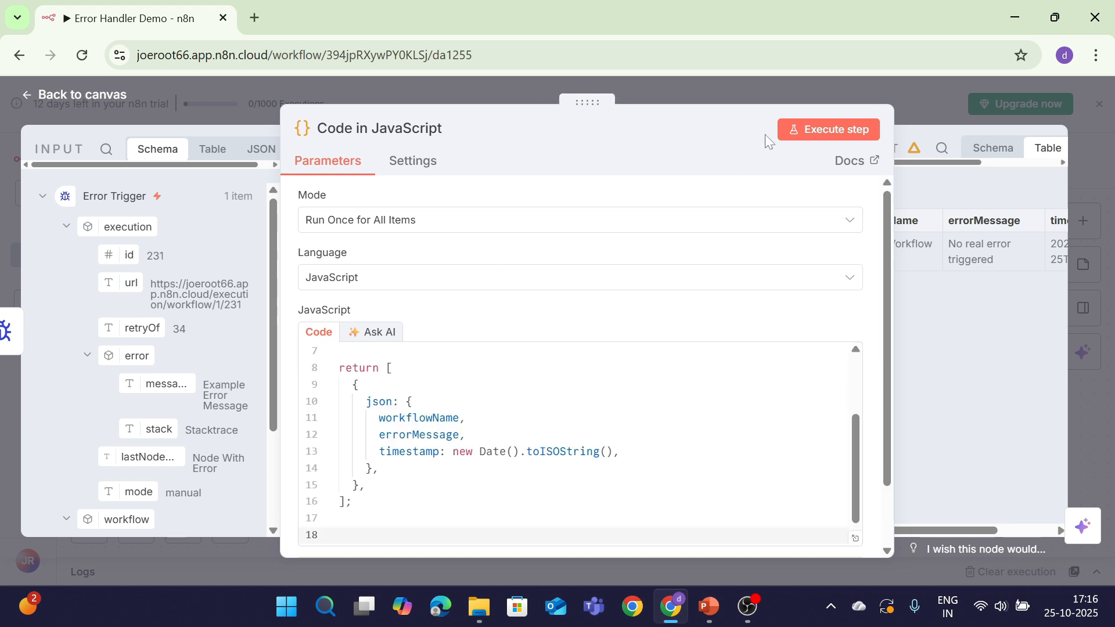
left_click(829, 132)
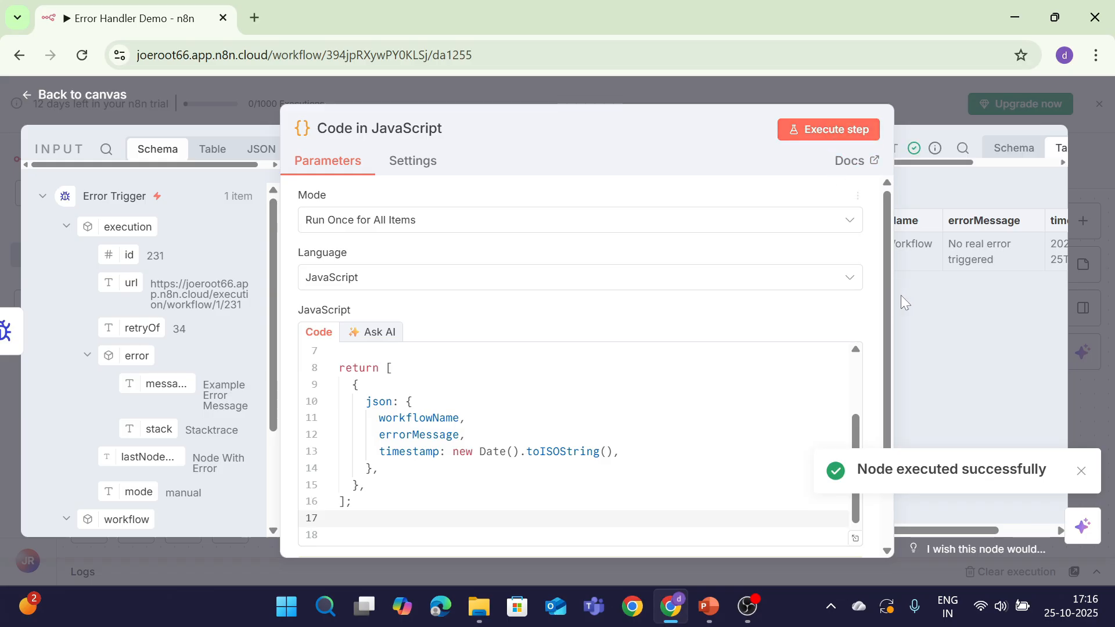
left_click(1081, 471)
left_click(56, 93)
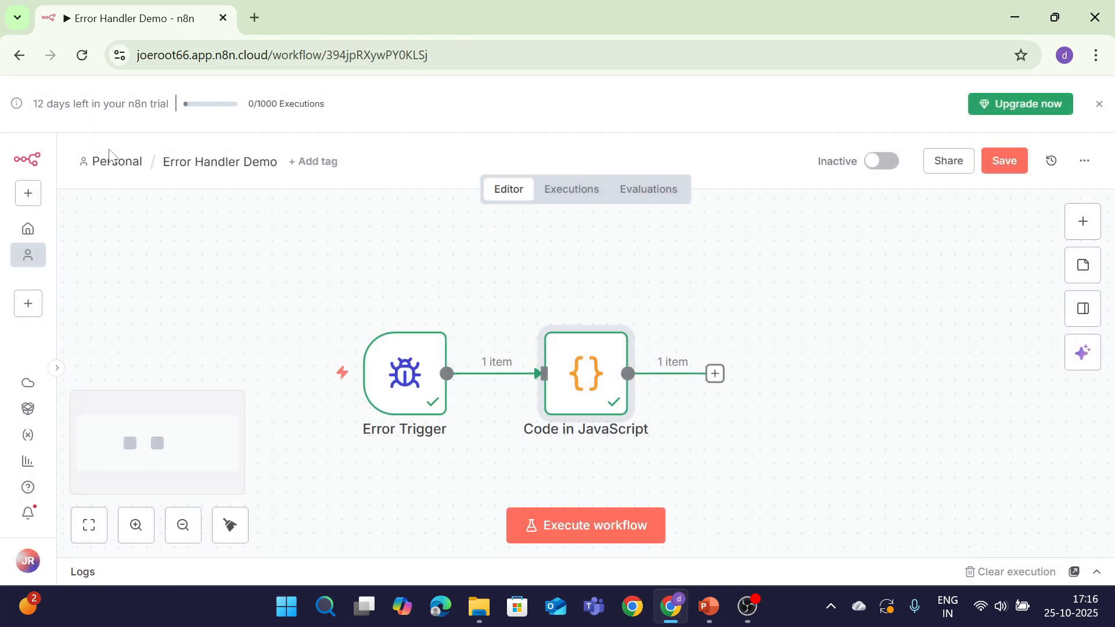
Save Error Handler Demo and open the Error Demo workflow
left_click(1001, 161)
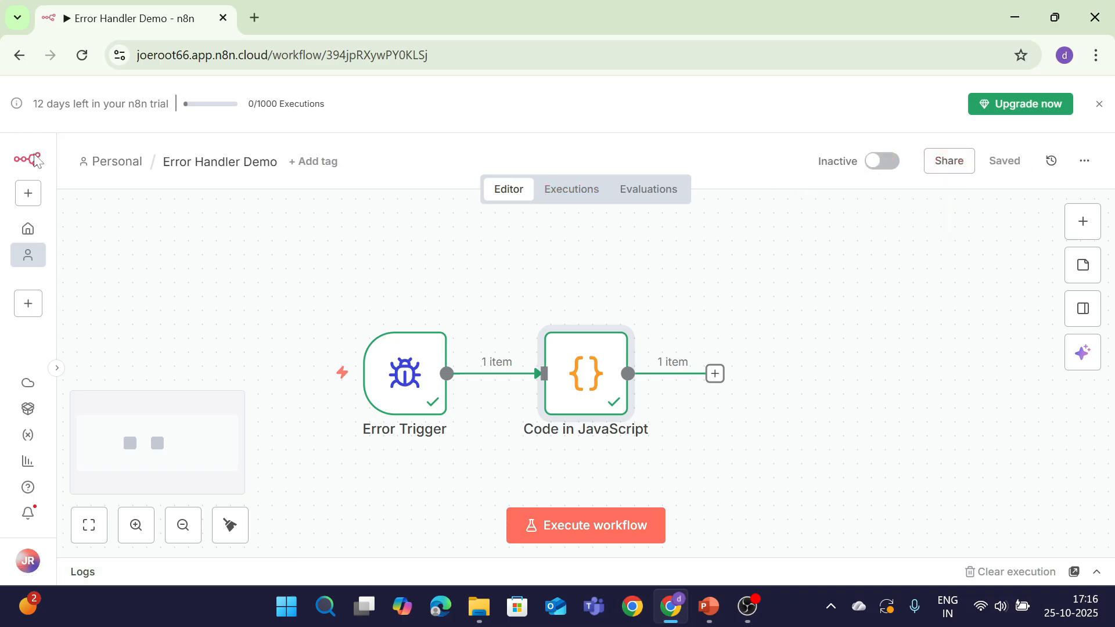
left_click(118, 161)
left_click(219, 375)
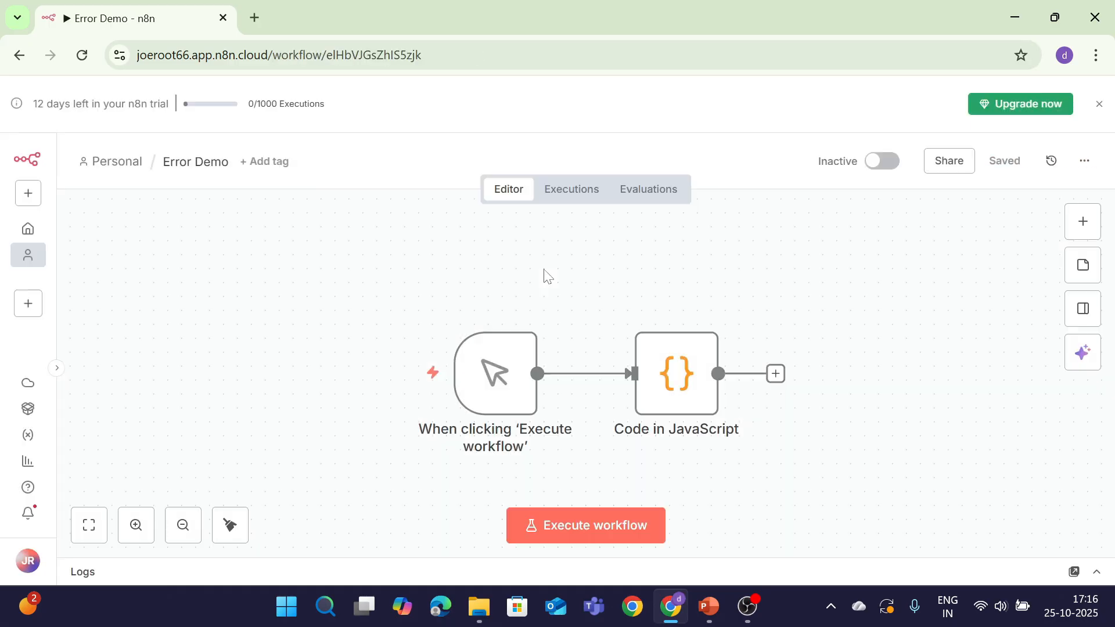
Set Error Demo's Error Workflow setting to Error Handler Demo and save the settings
left_click(1084, 162)
left_click(1006, 393)
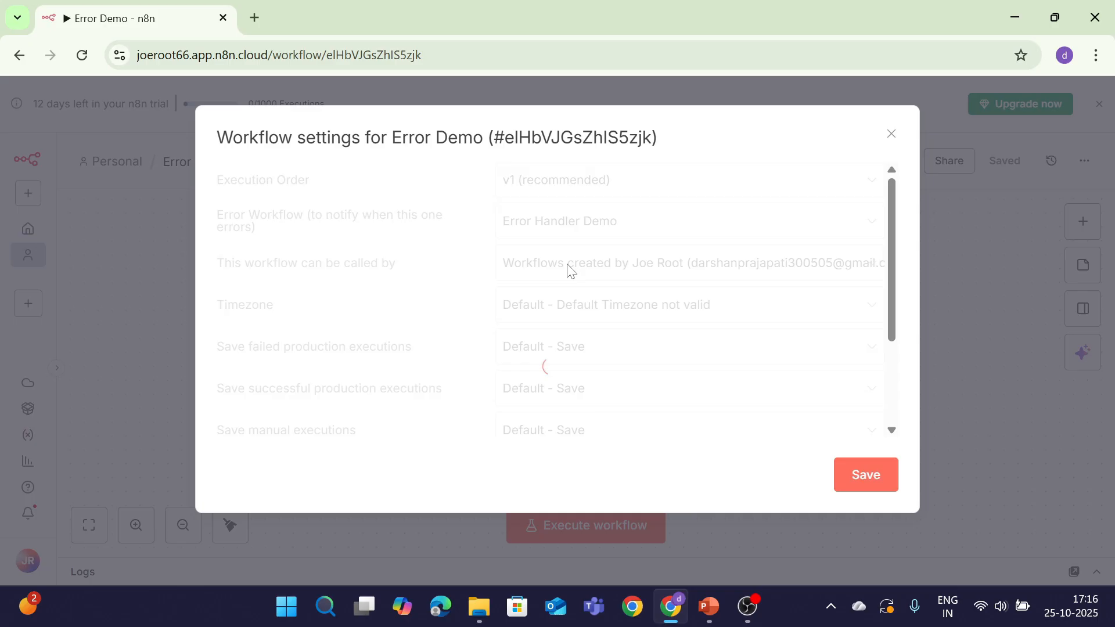
left_click(527, 234)
left_click(573, 341)
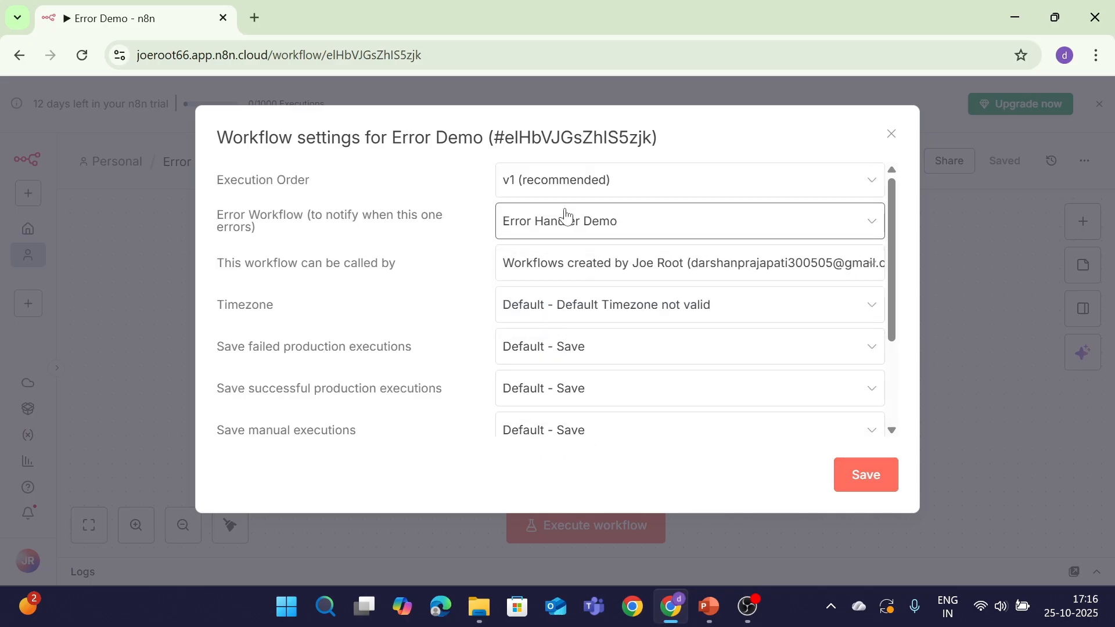
left_click(560, 227)
left_click(580, 334)
left_click(862, 476)
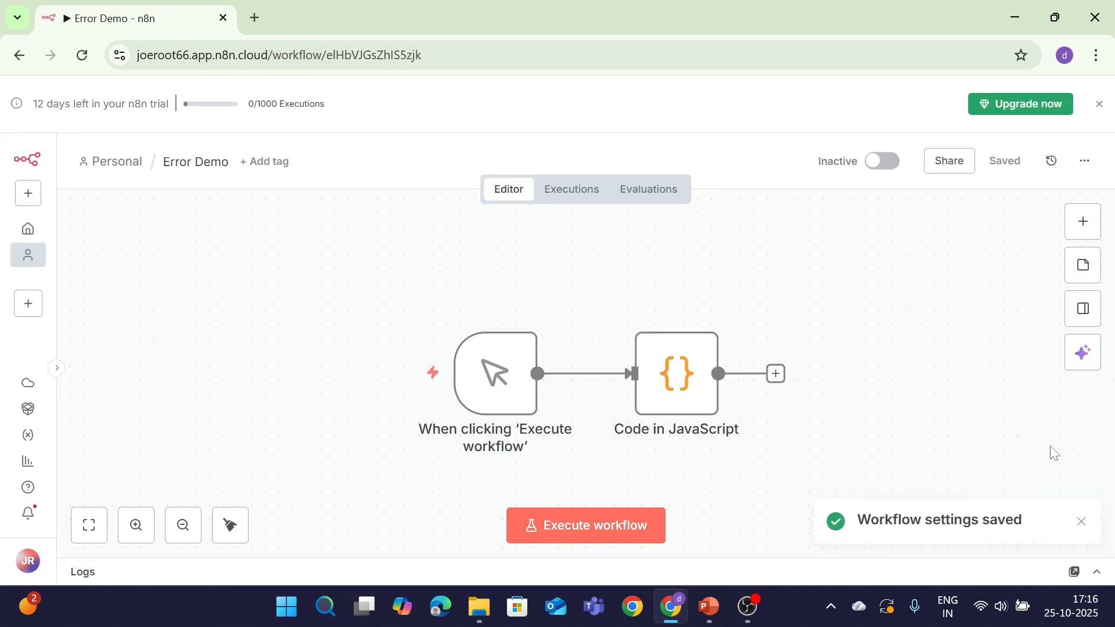
left_click(1081, 521)
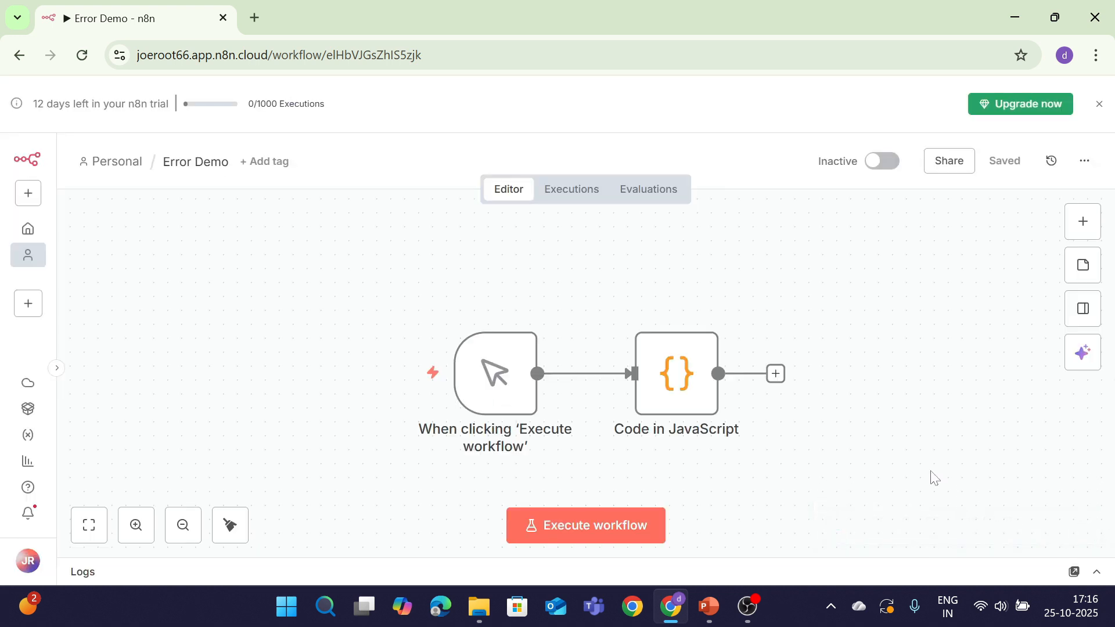
Run Error Demo so it fails, then open its 17:17:10 failed run under Executions
left_click(586, 524)
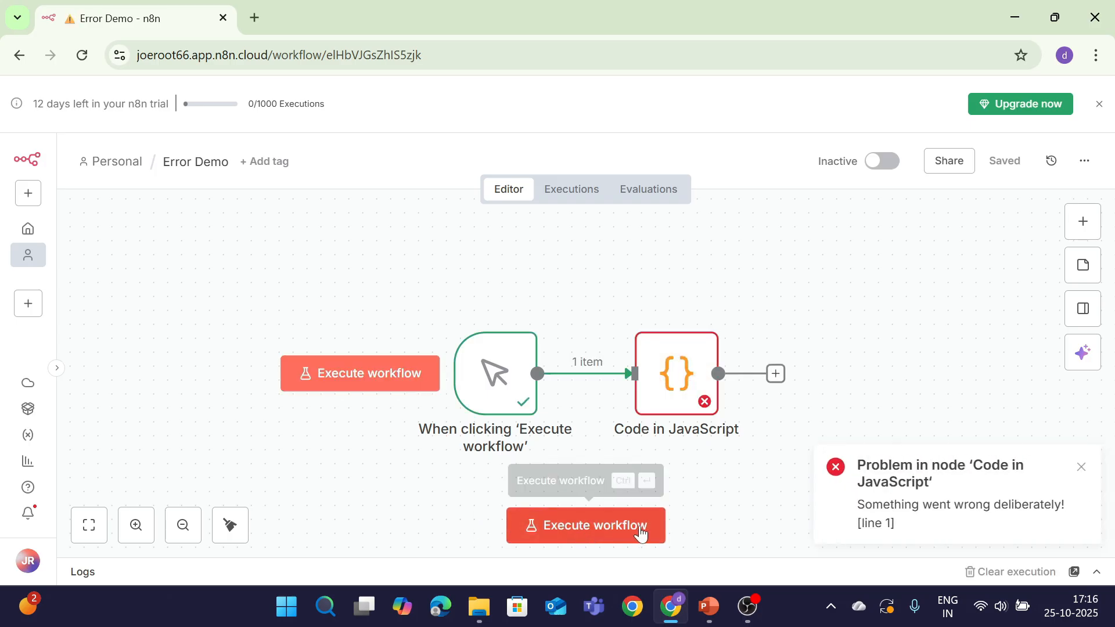
left_click_drag(1072, 502, 813, 542)
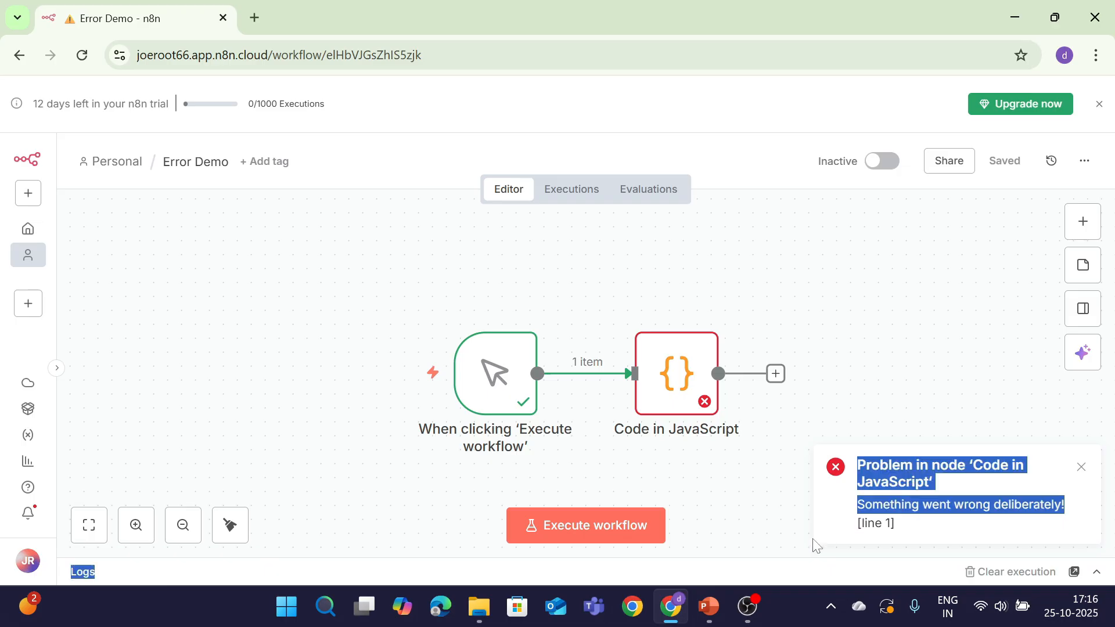
left_click(560, 190)
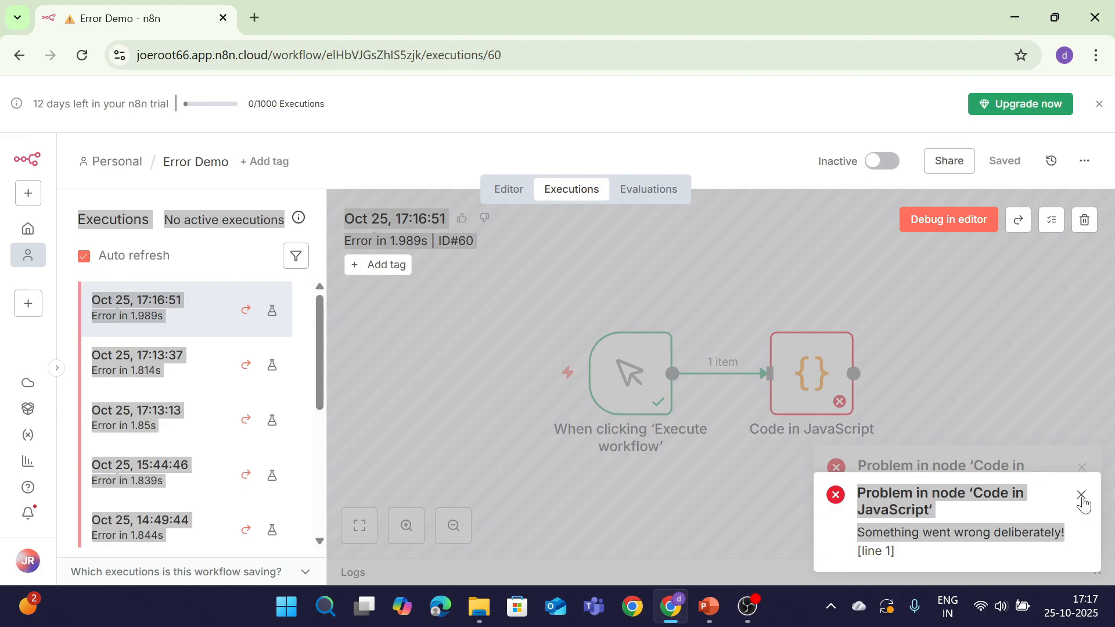
left_click(1081, 496)
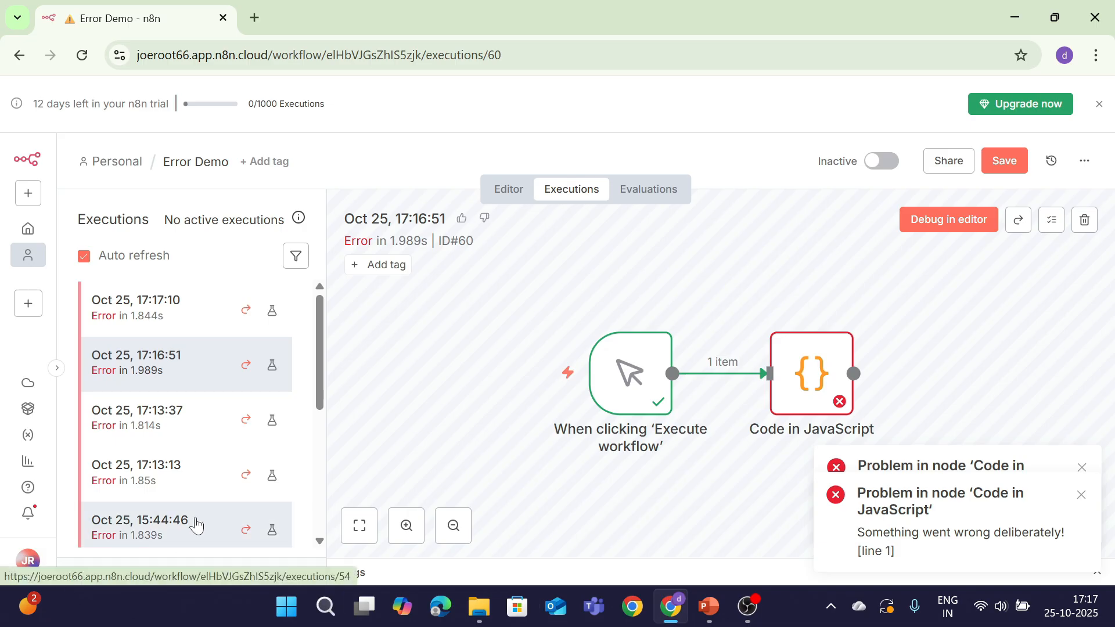
left_click(130, 316)
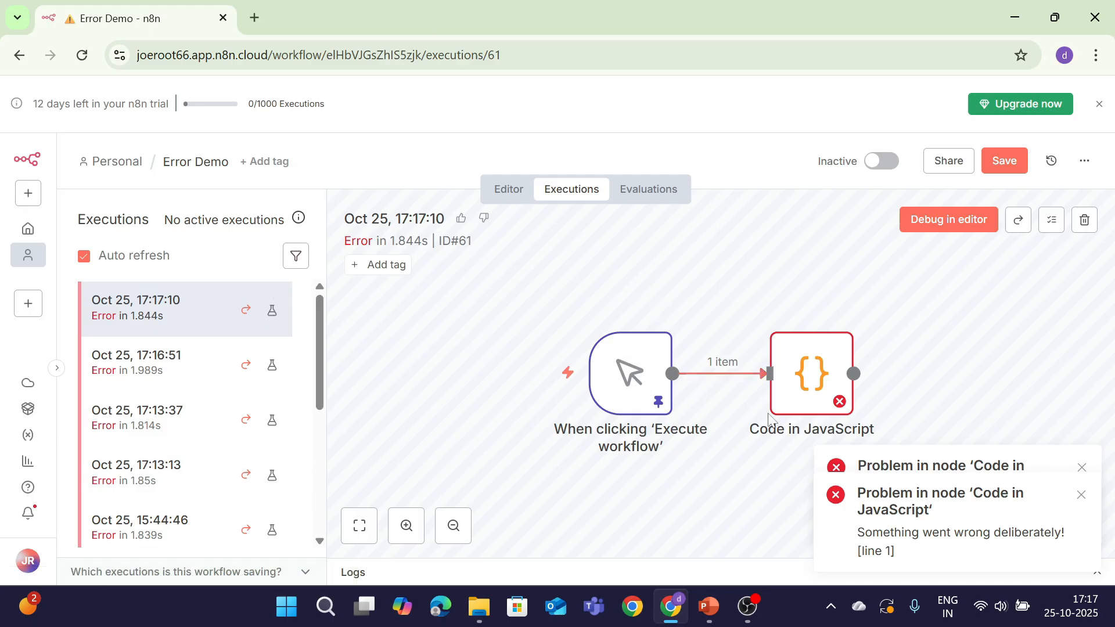
left_click(1080, 494)
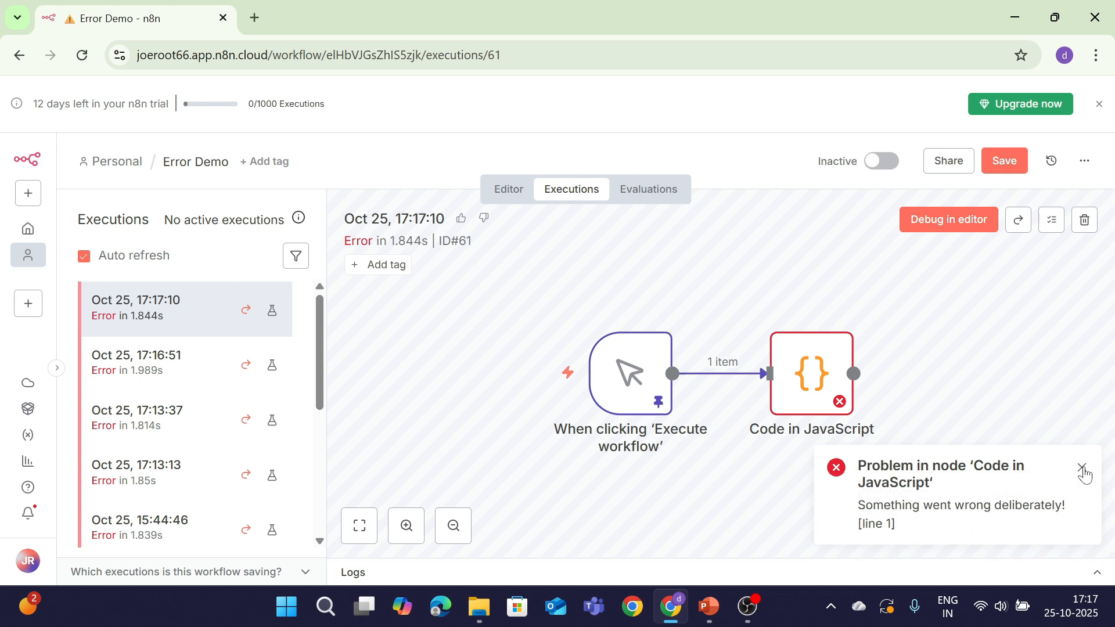
left_click(1081, 467)
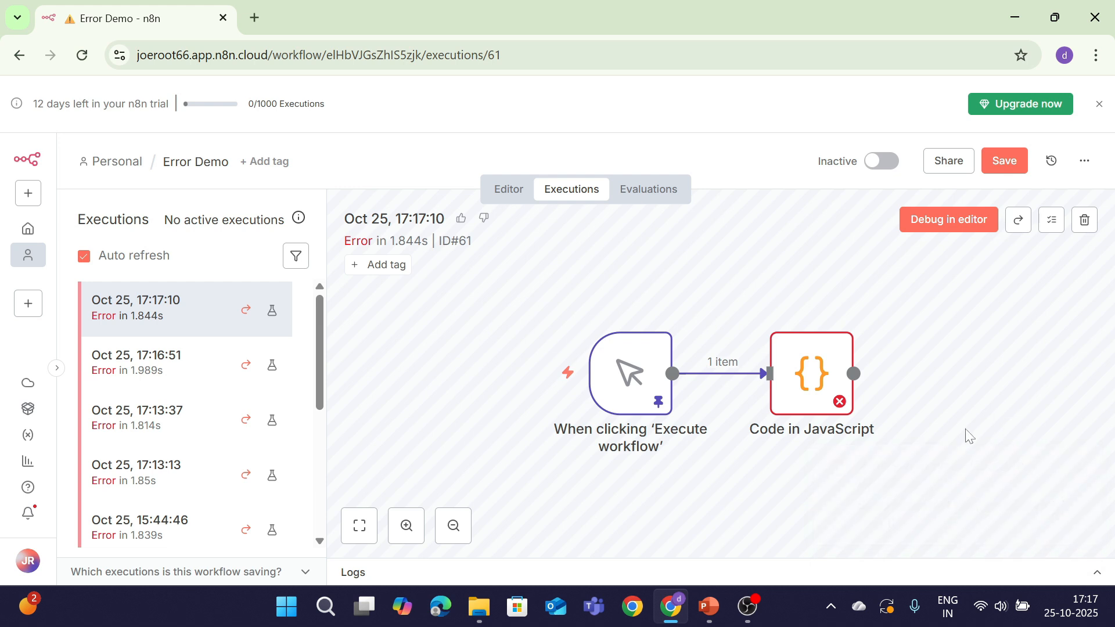
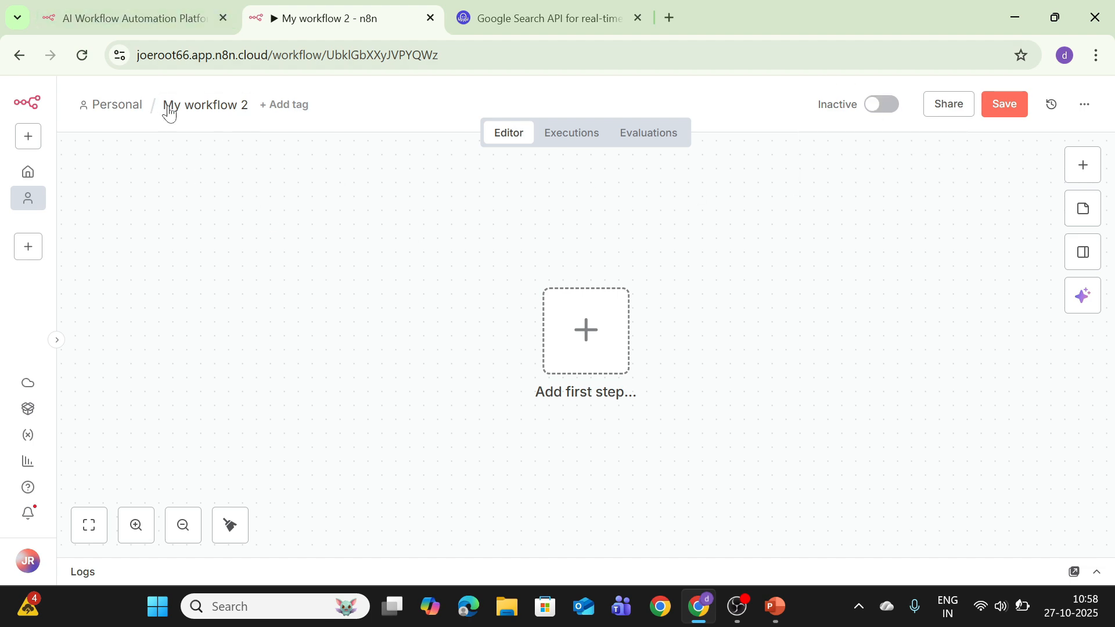
Rename the workflow from 'My workflow 2' to 'AI agent Full Demo' and save it
left_click(206, 109)
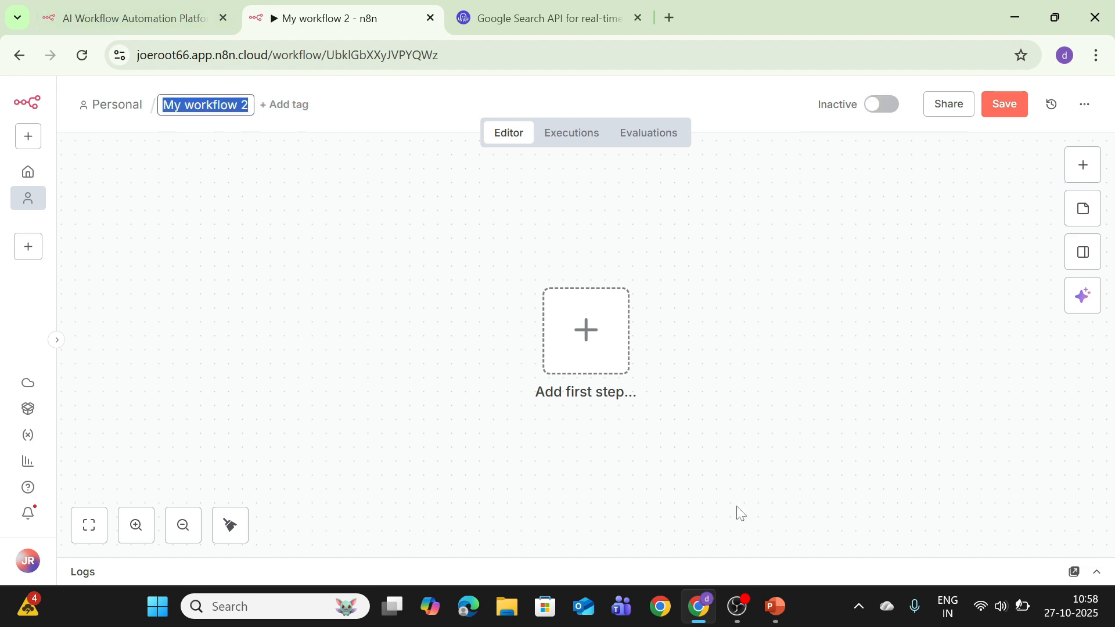
key("BackSpace")
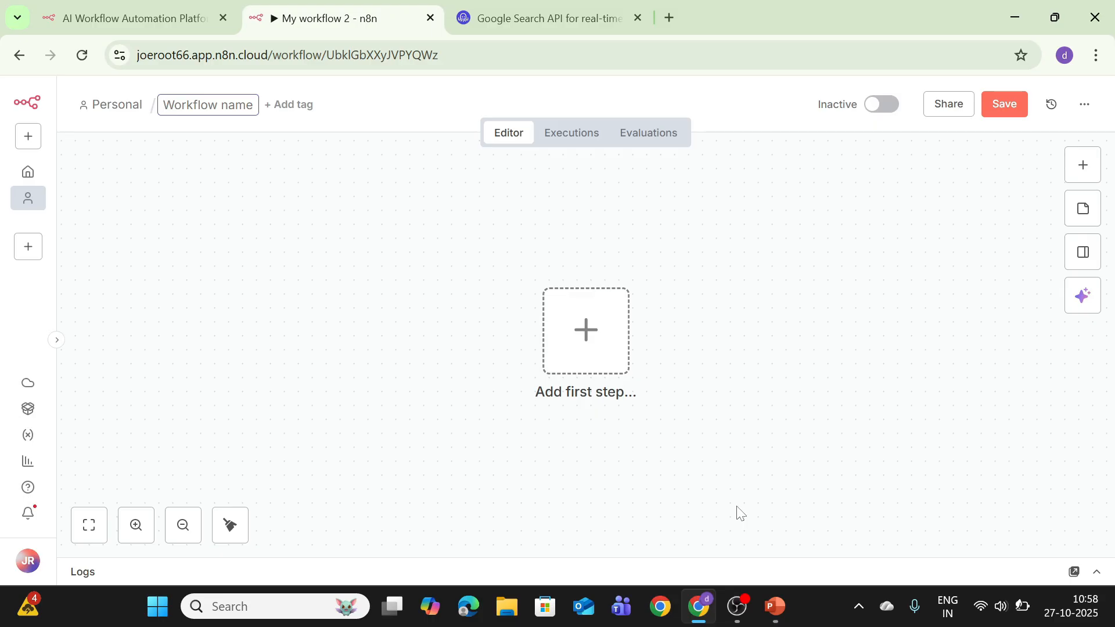
type("AI ")
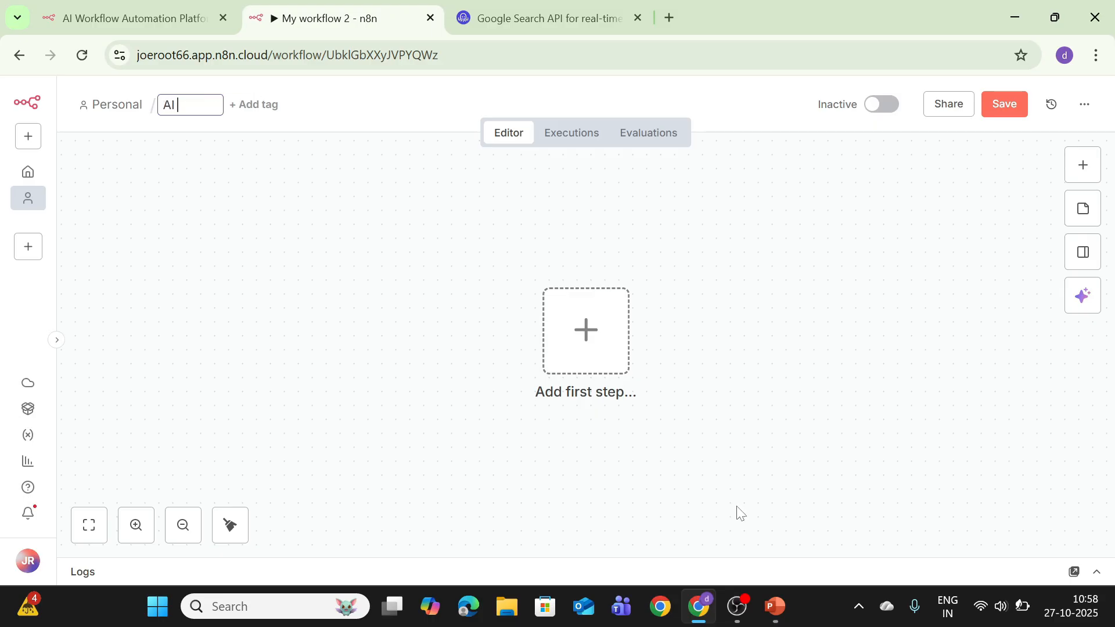
type("agent D")
key("BackSpace")
key("BackSpace")
type("Full Demo")
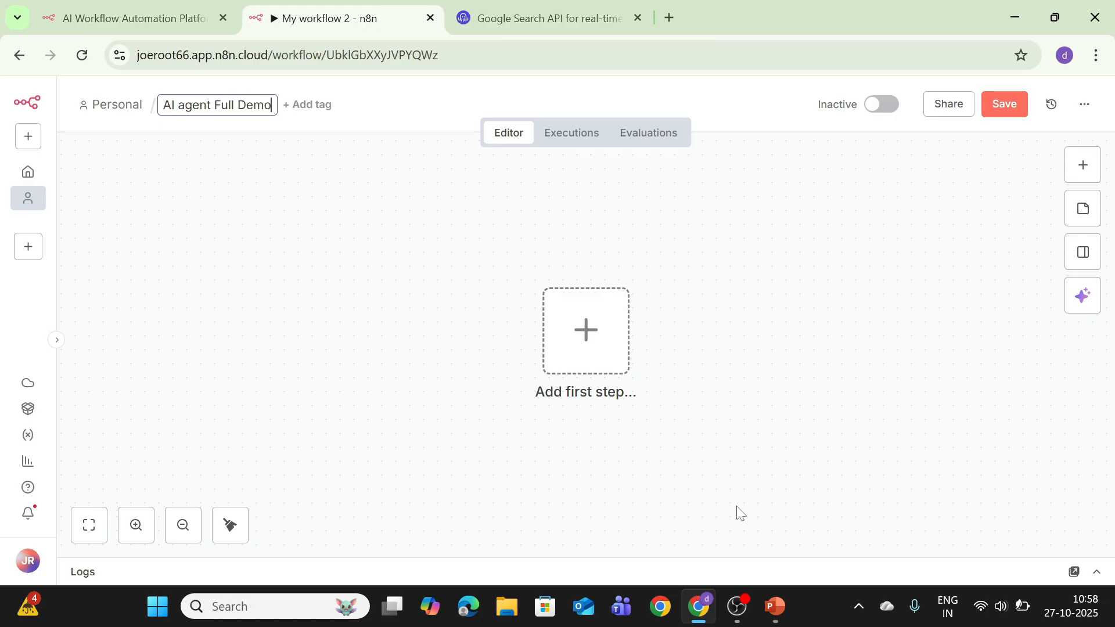
key("Return")
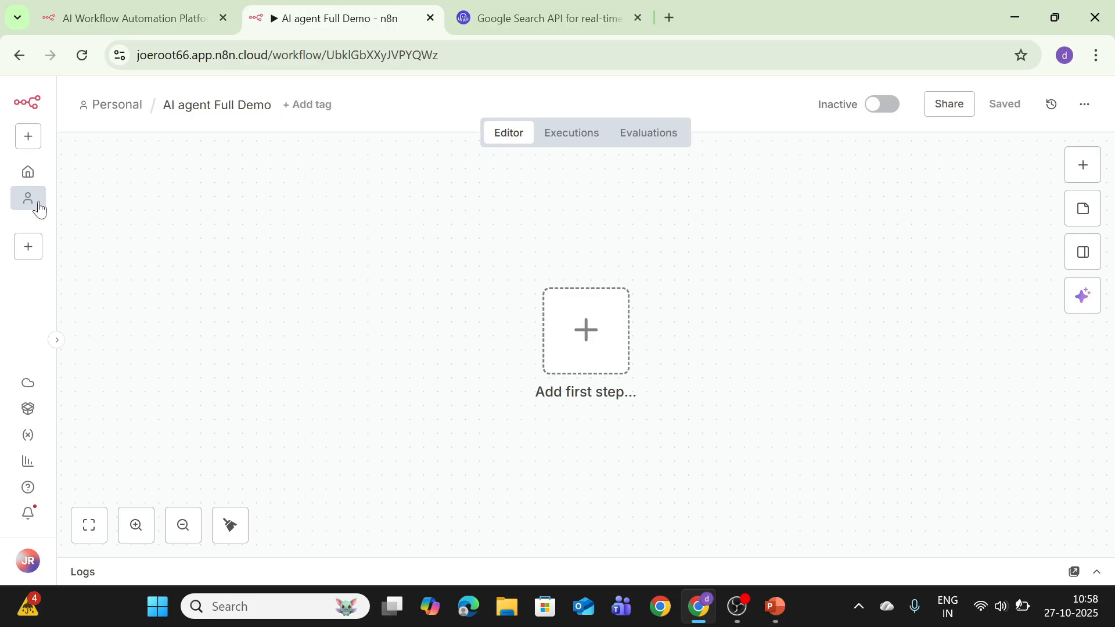
Add an On chat message trigger as the workflow's first step
left_click(591, 352)
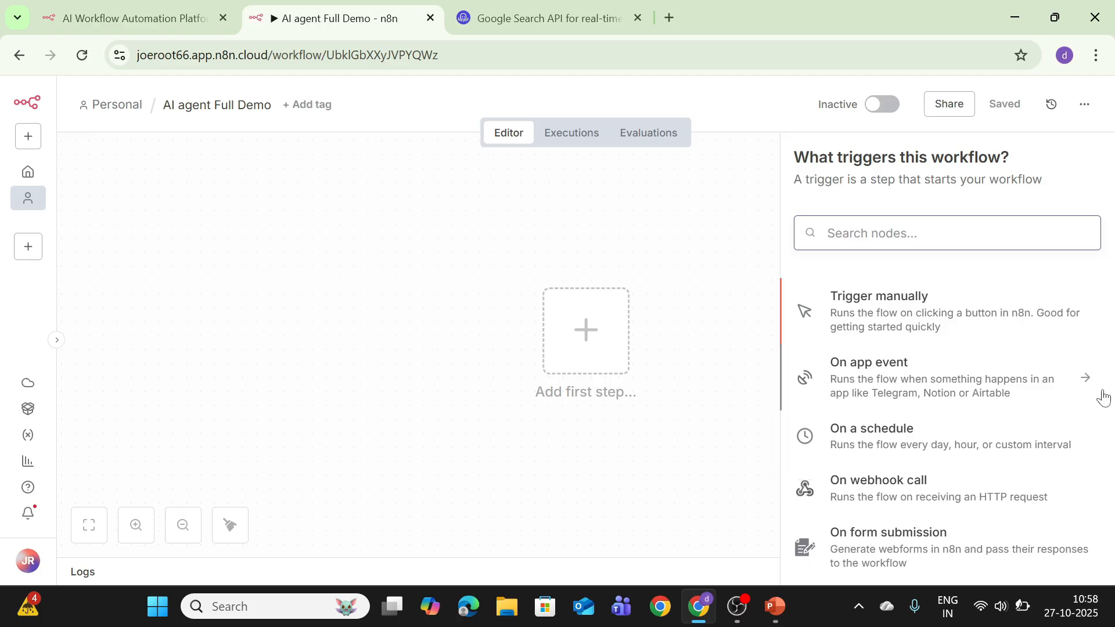
scroll(987, 418, "down", 5)
left_click(951, 390)
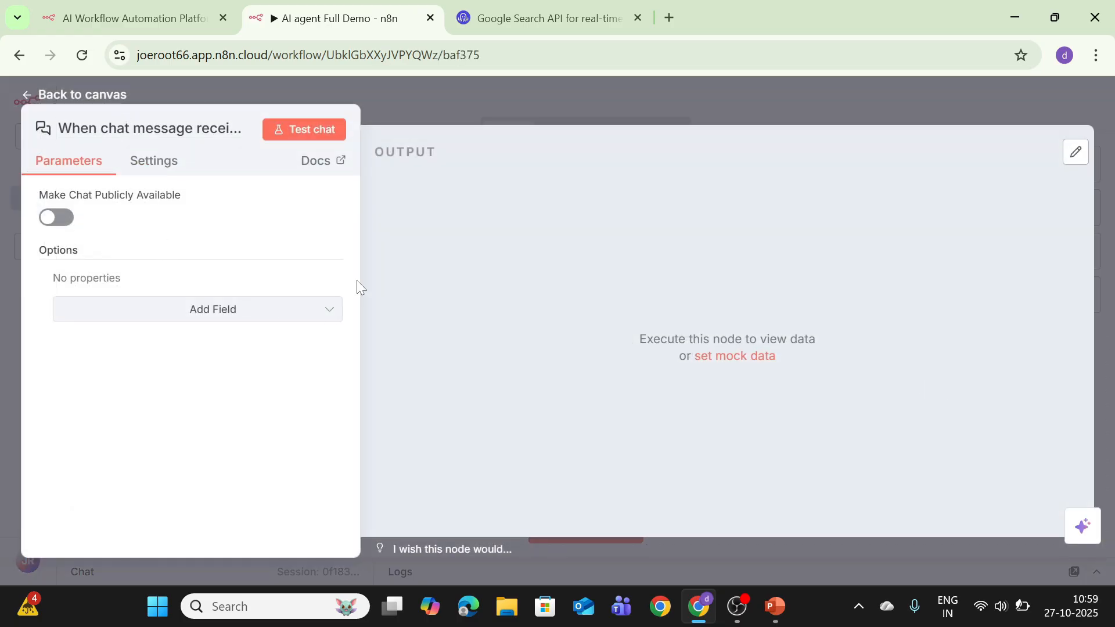
left_click(83, 96)
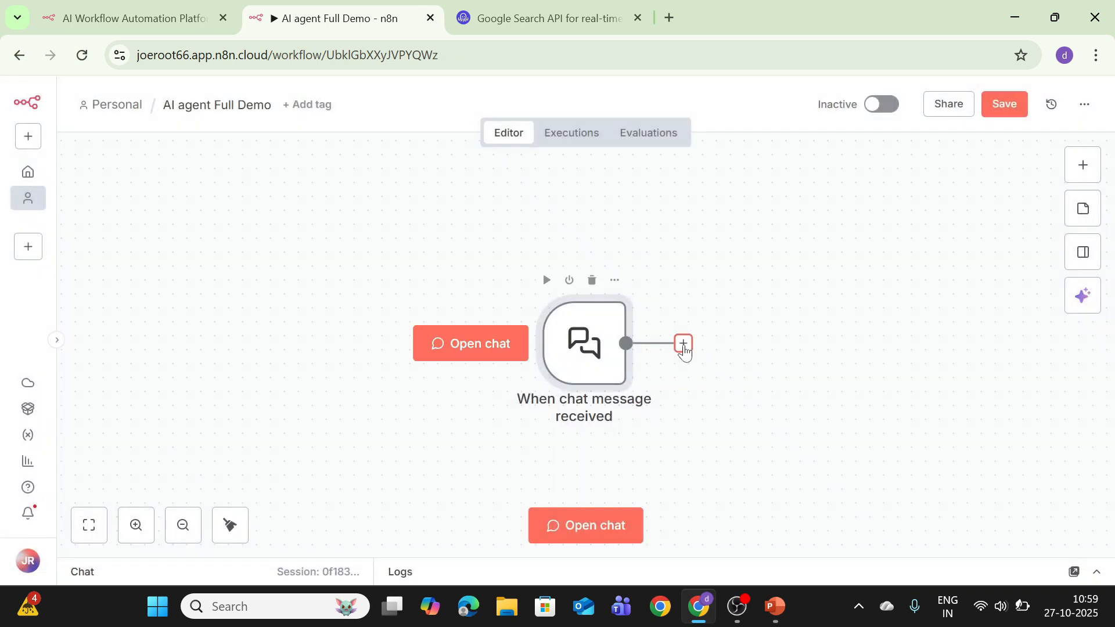
Connect an AI Agent node after the chat trigger and place it beside the trigger
left_click(683, 345)
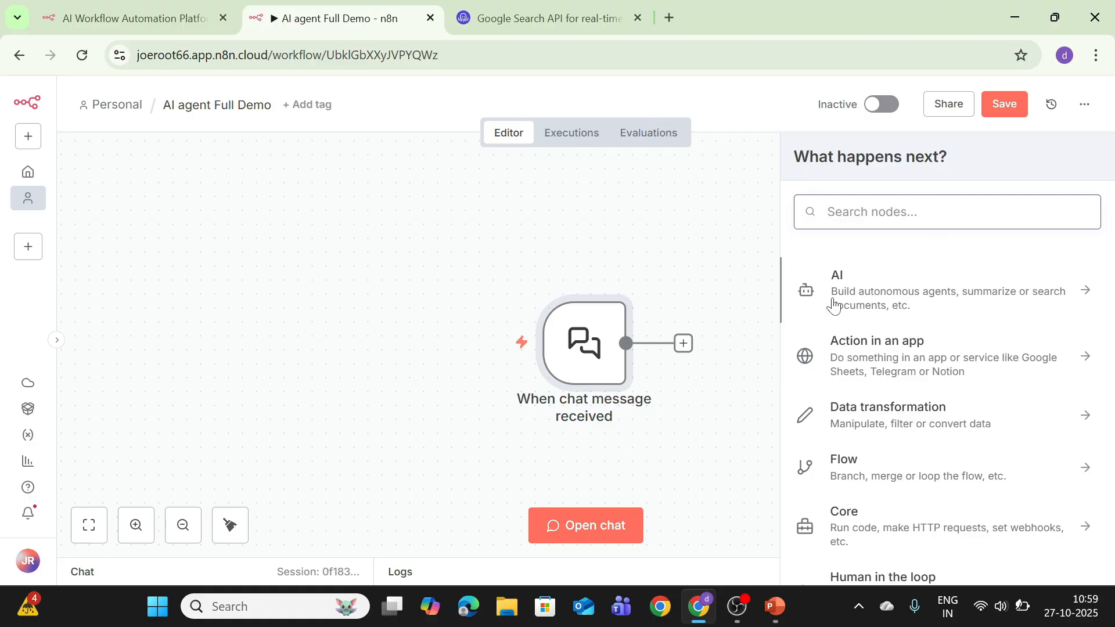
left_click(952, 295)
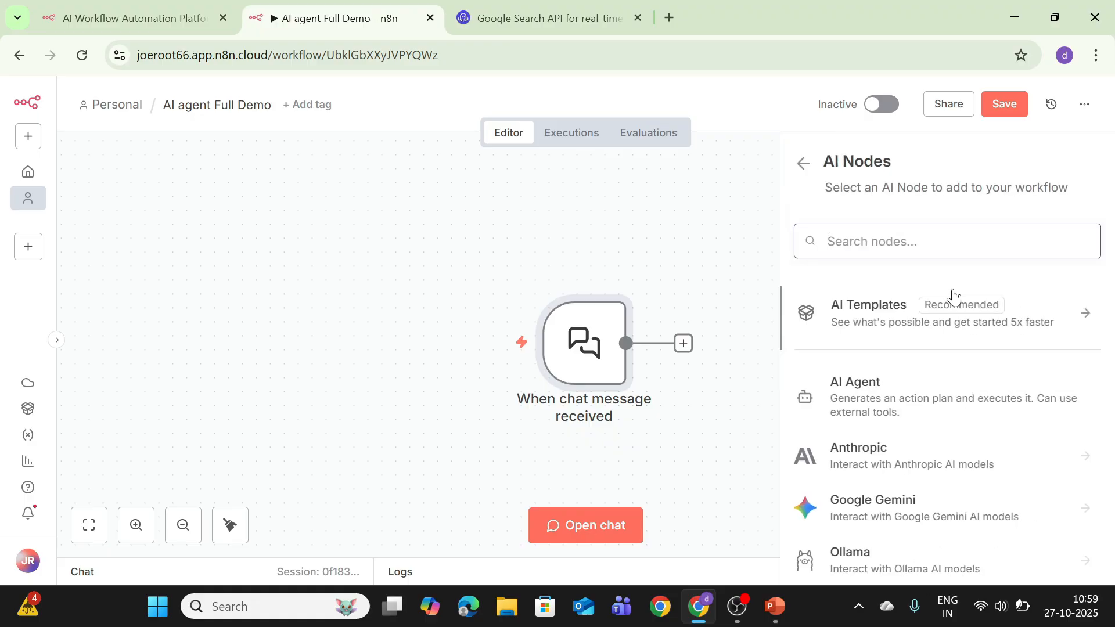
left_click(876, 404)
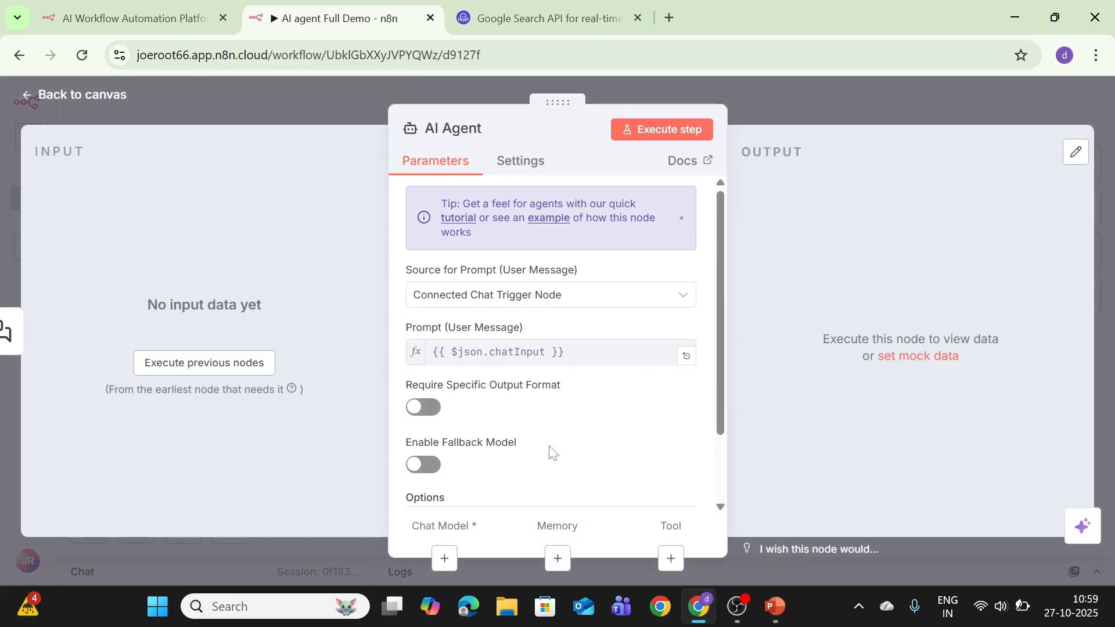
left_click(77, 106)
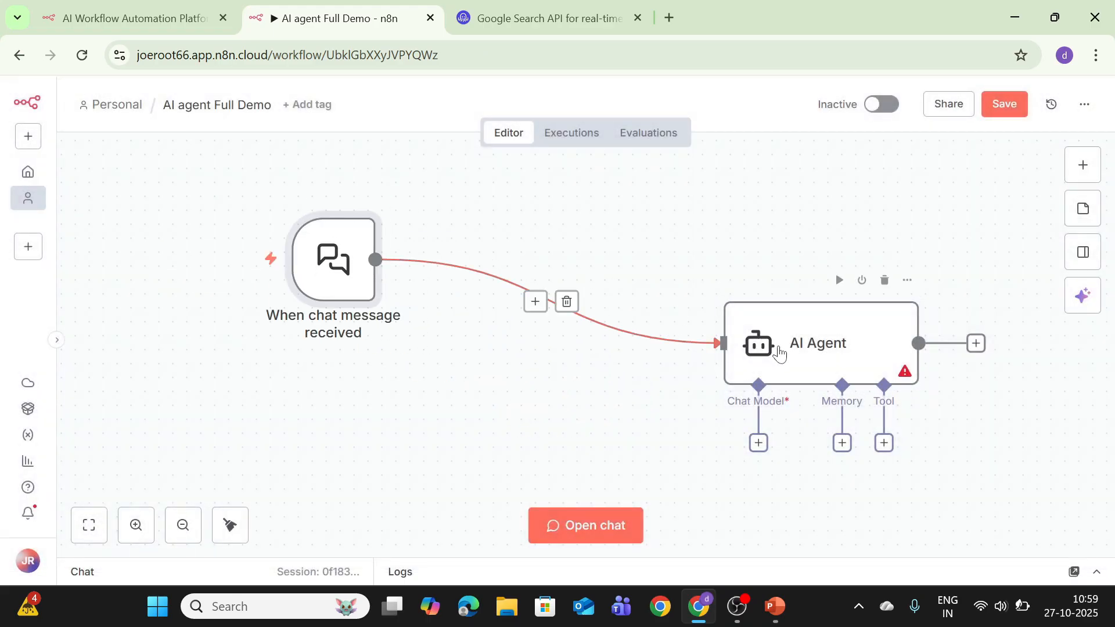
left_click_drag(779, 351, 500, 225)
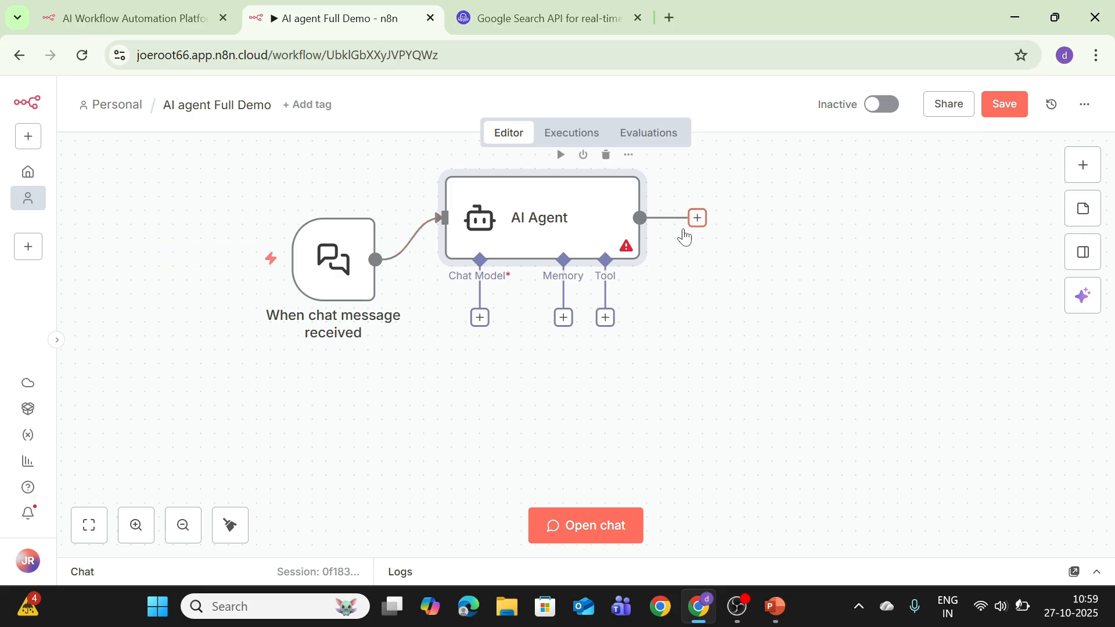
Attach an OpenAI Chat Model with the n8n free credits and gpt-4.1-mini to the agent
left_click(480, 319)
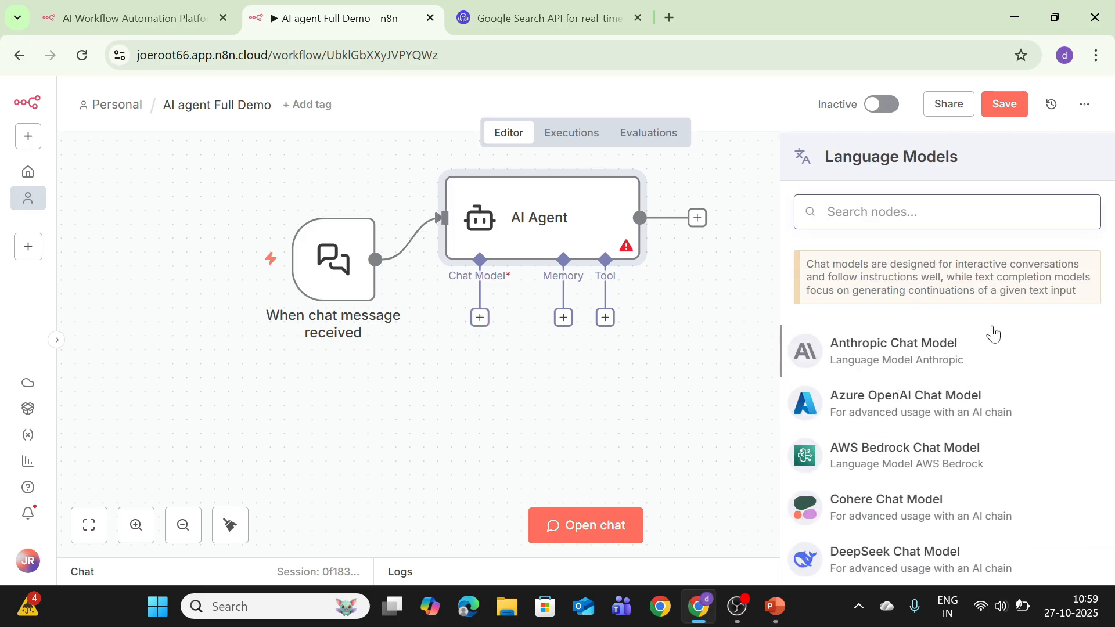
scroll(967, 383, "down", 5)
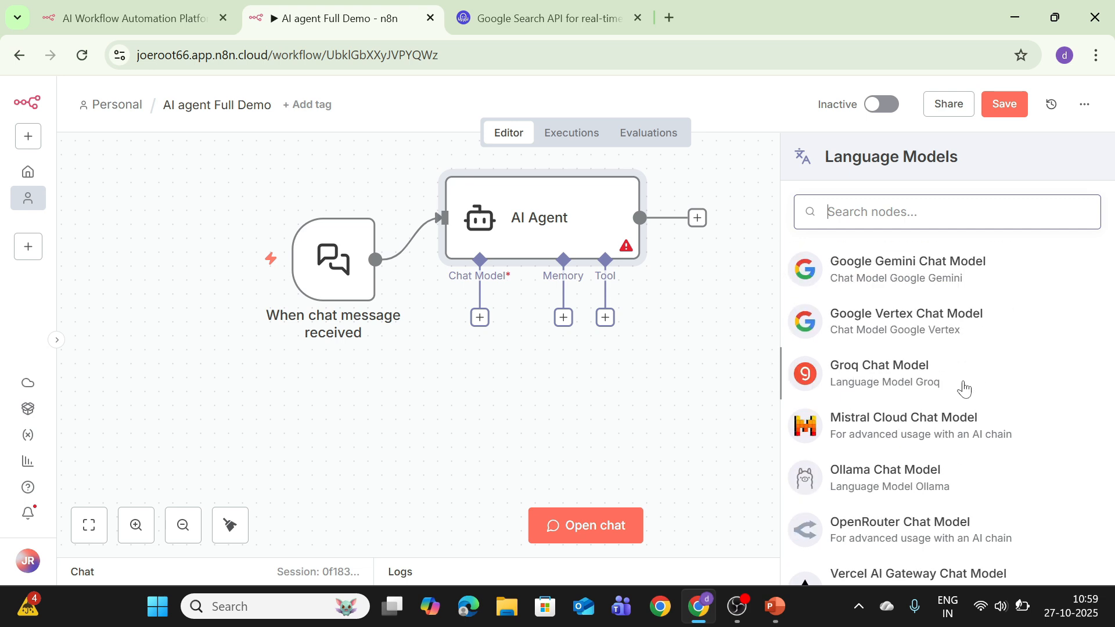
scroll(869, 349, "down", 3)
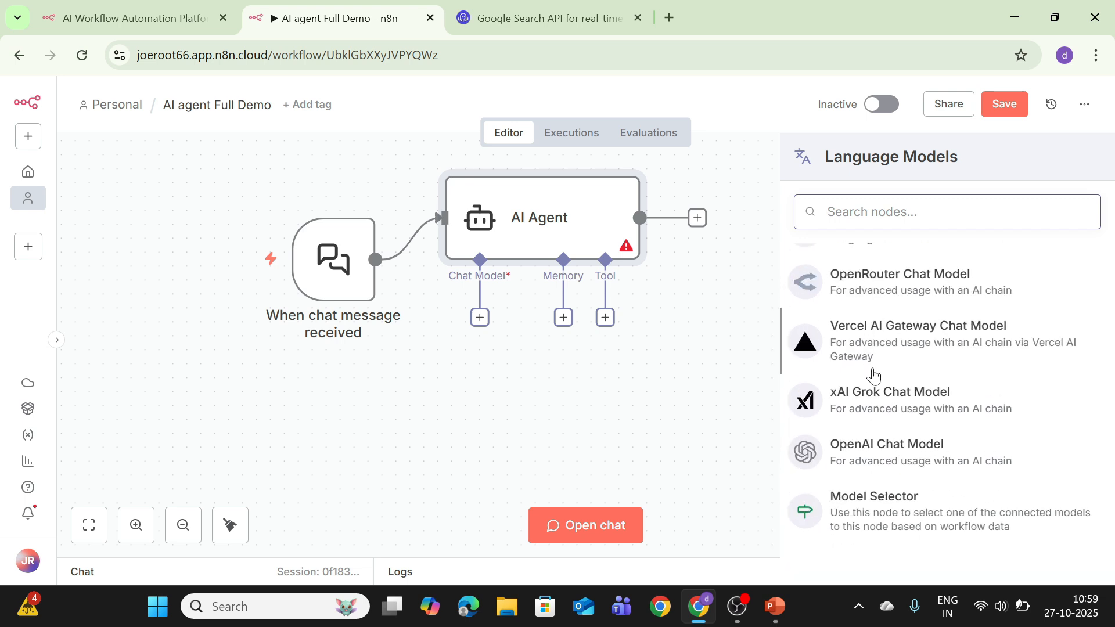
left_click(883, 442)
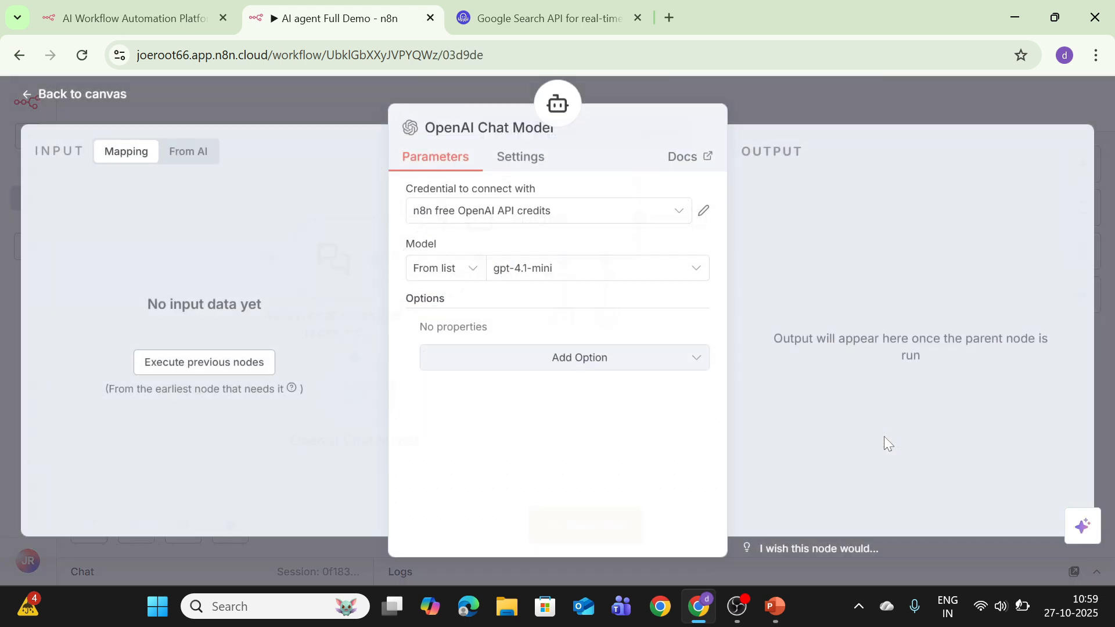
left_click(535, 216)
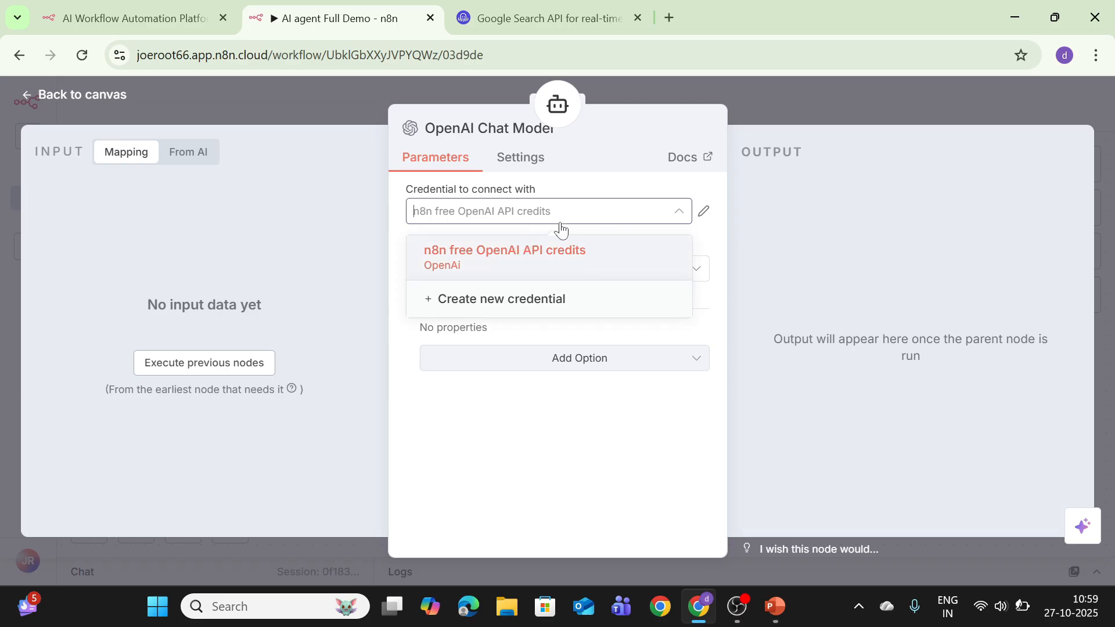
left_click(470, 313)
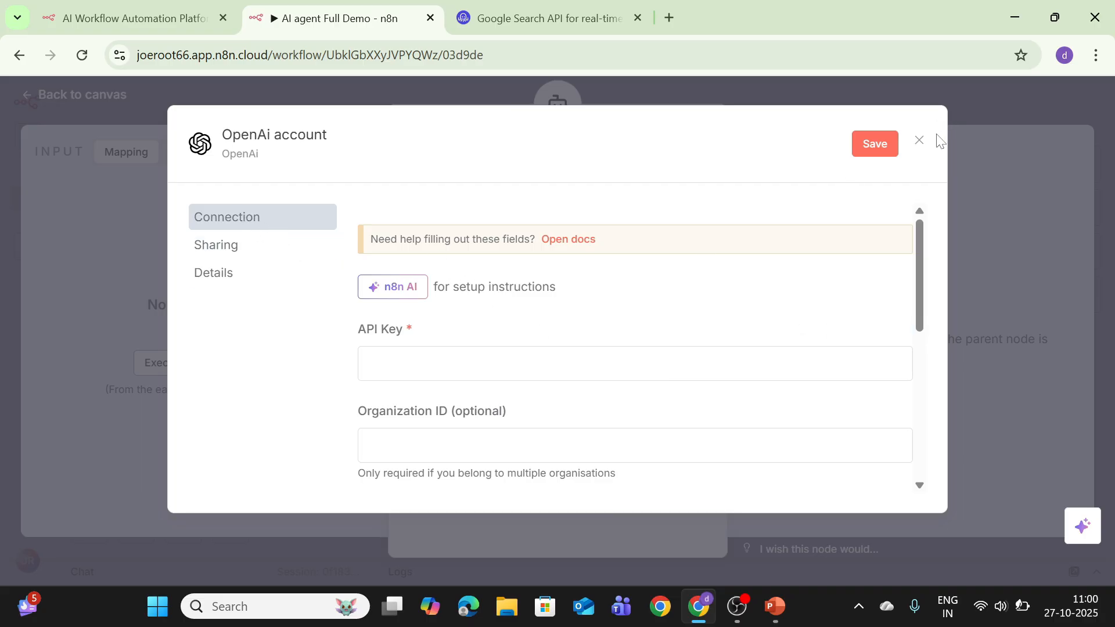
left_click(919, 140)
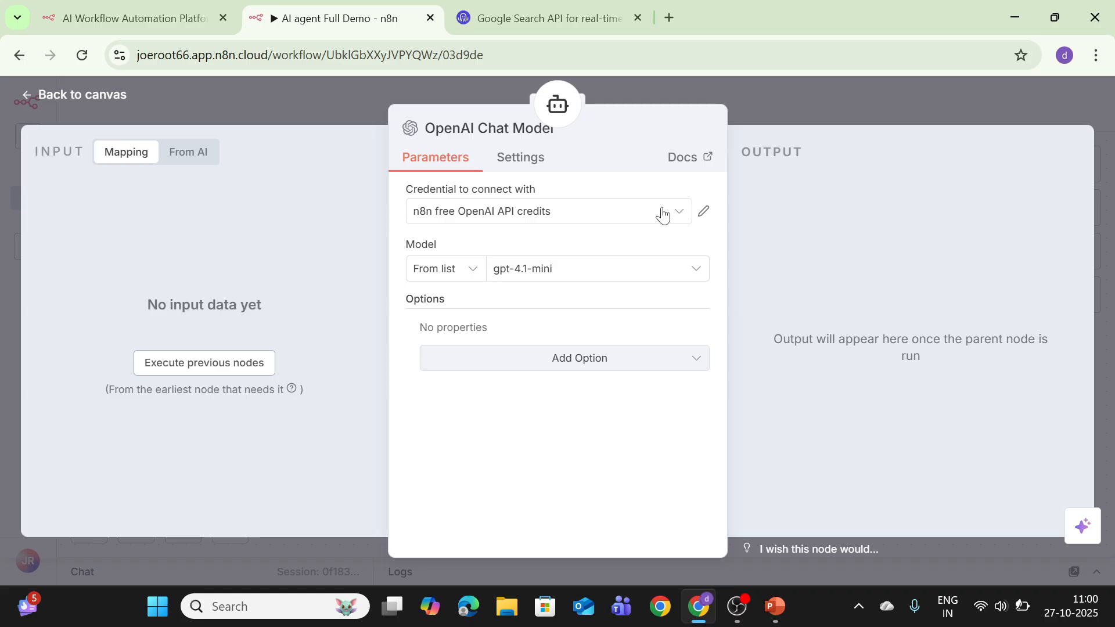
left_click(514, 278)
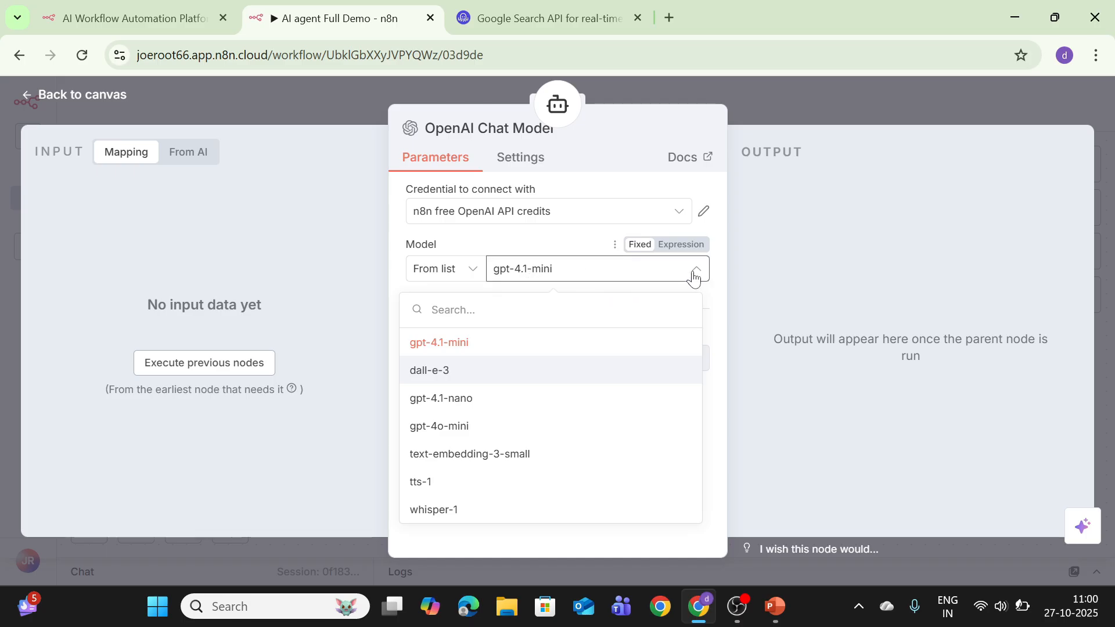
left_click(289, 267)
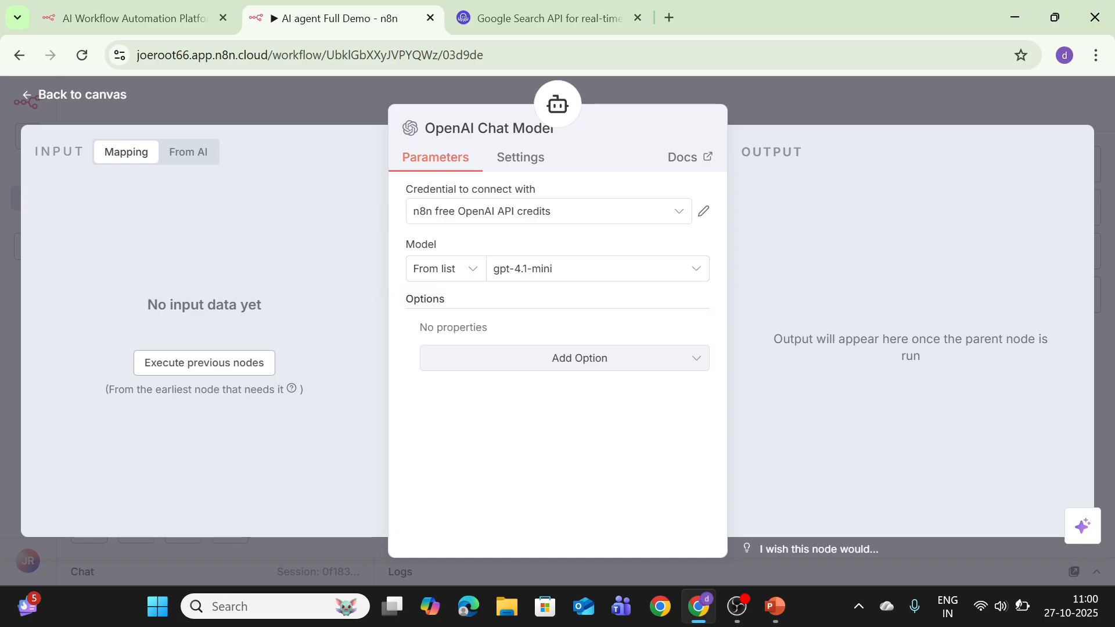
left_click(58, 101)
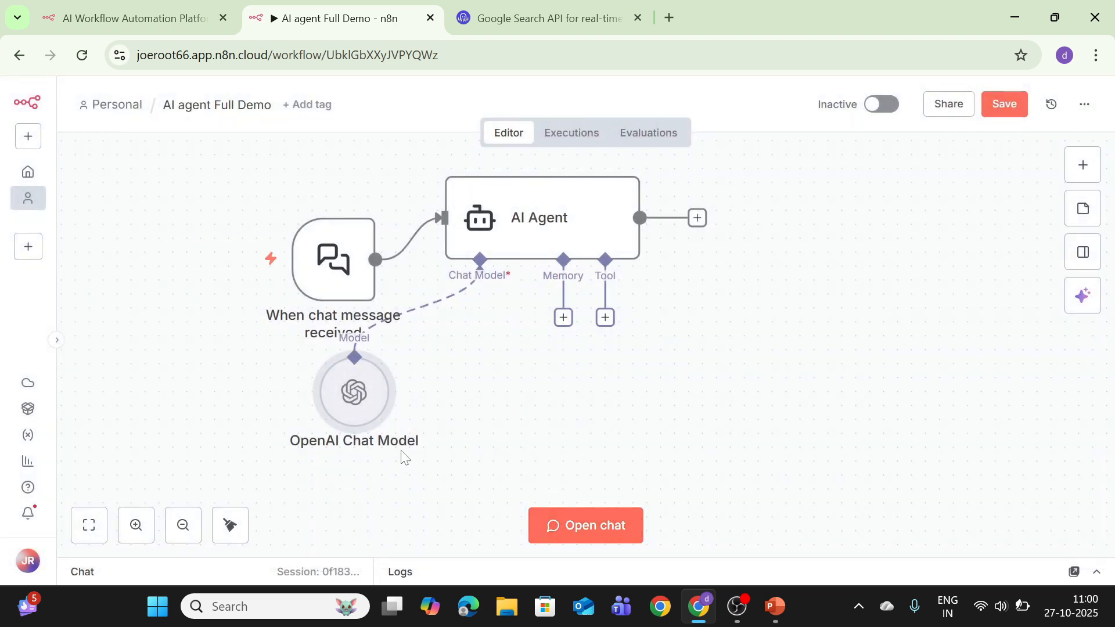
left_click_drag(368, 418, 452, 442)
Send a 'hello' test message through the chat, then collapse the chat and logs panel
left_click(569, 528)
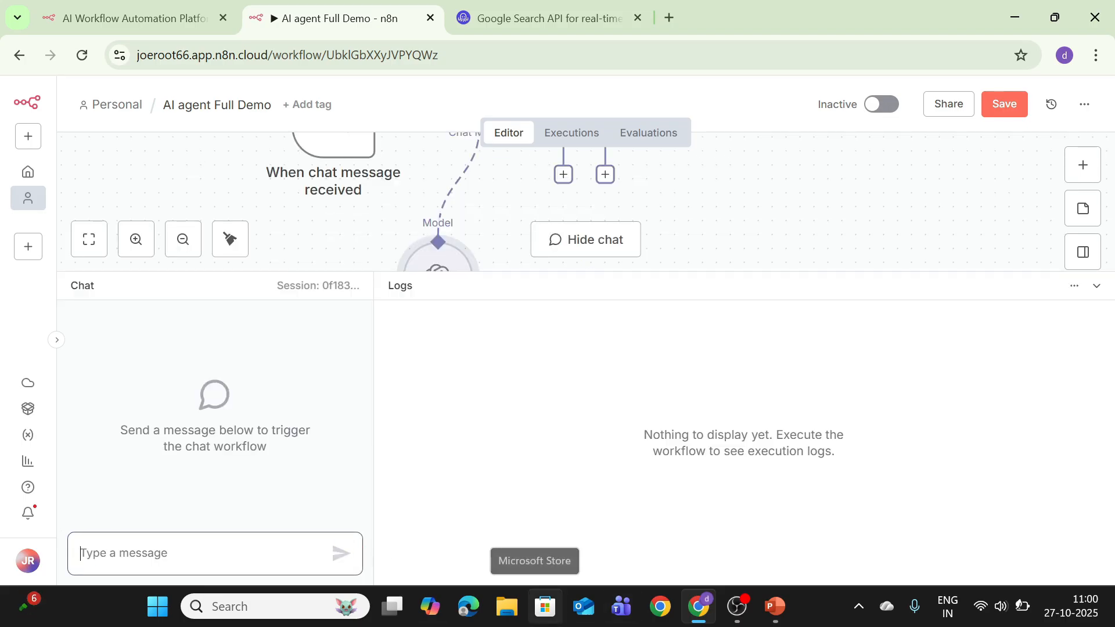
type("hello")
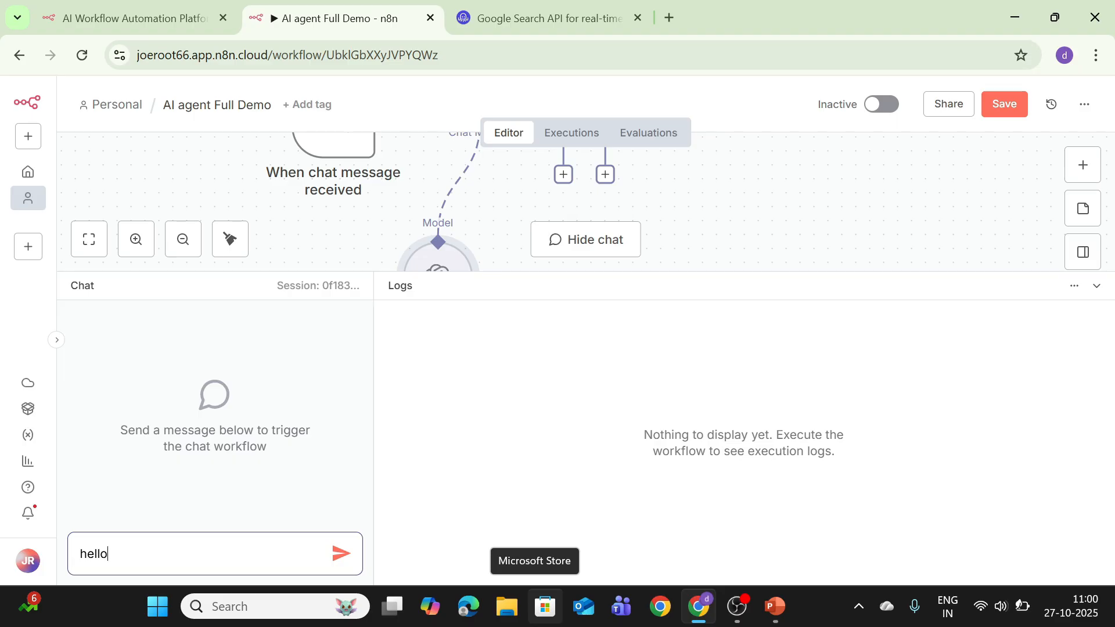
key("Return")
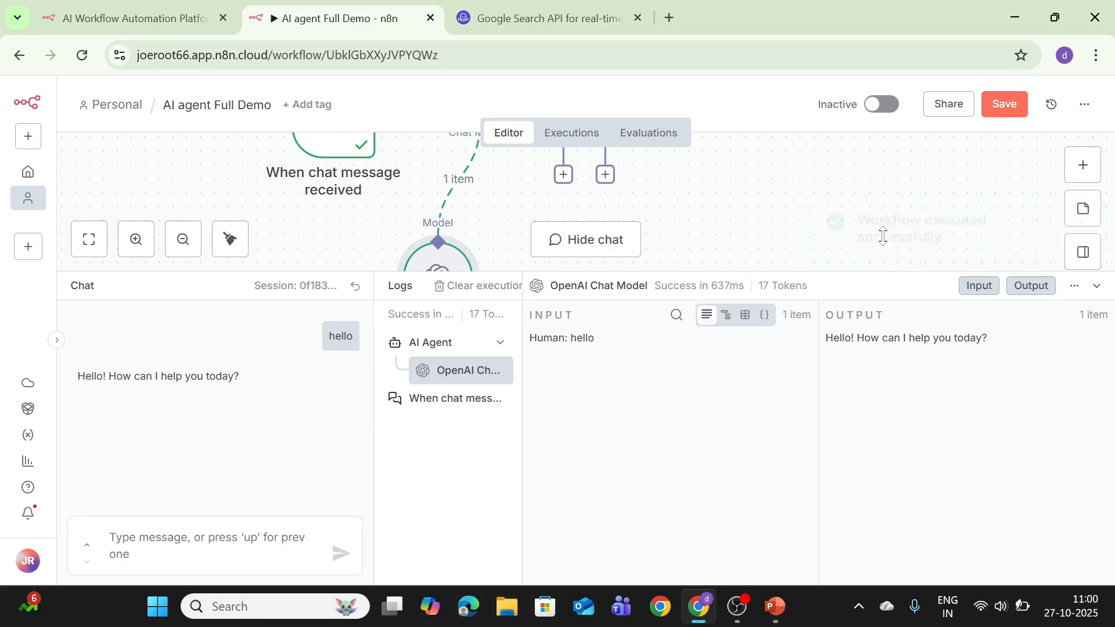
left_click(1097, 287)
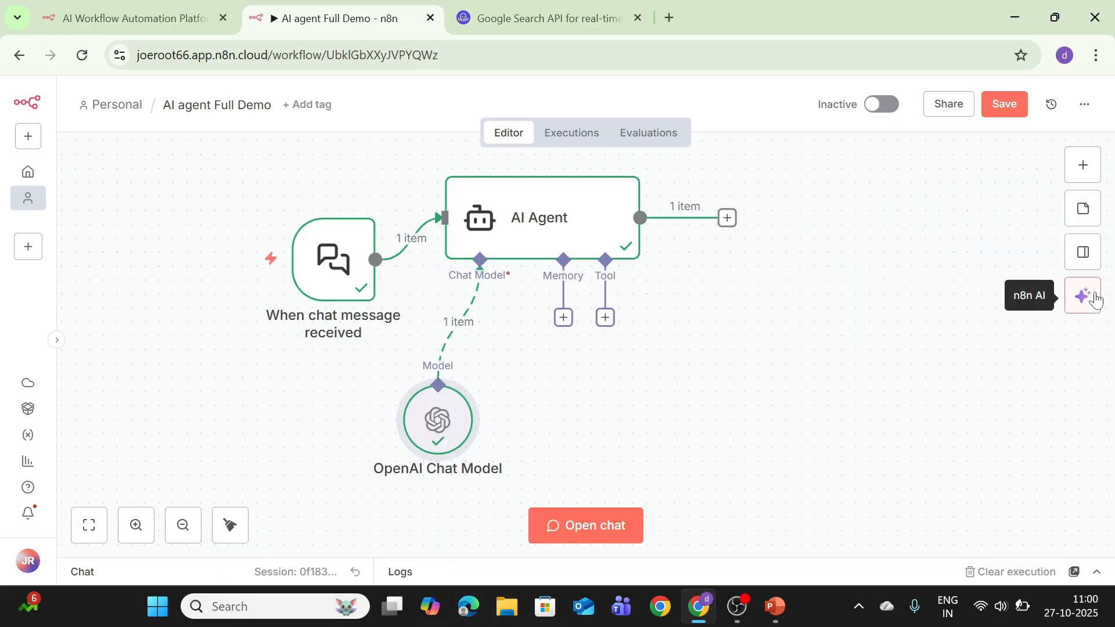
Give the AI Agent a Simple Memory node placed just below it
left_click(564, 317)
left_click(854, 300)
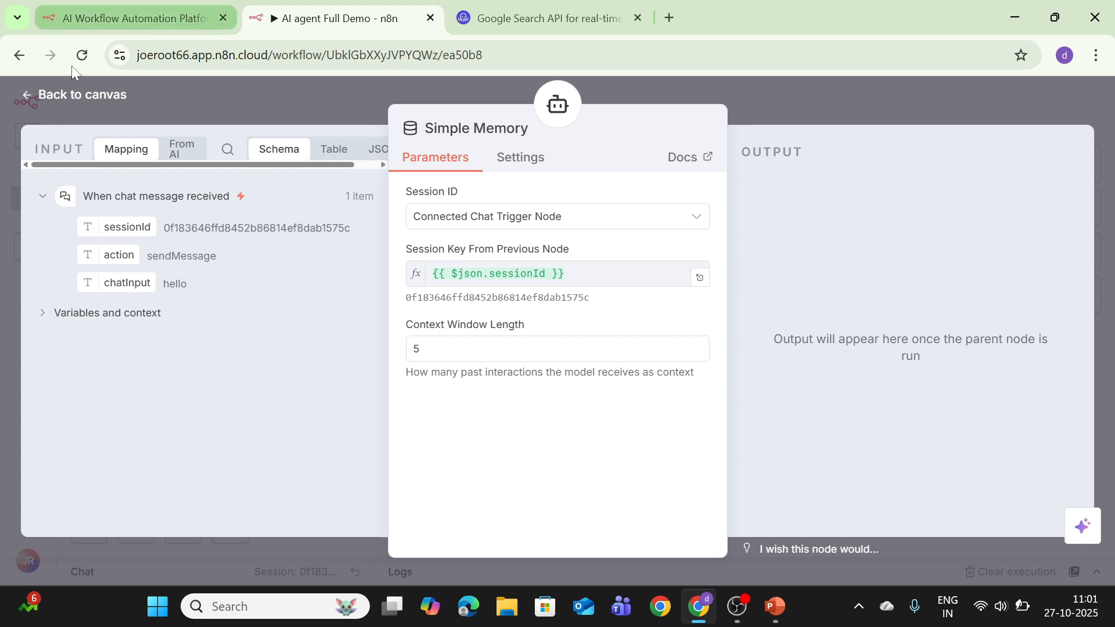
left_click(69, 94)
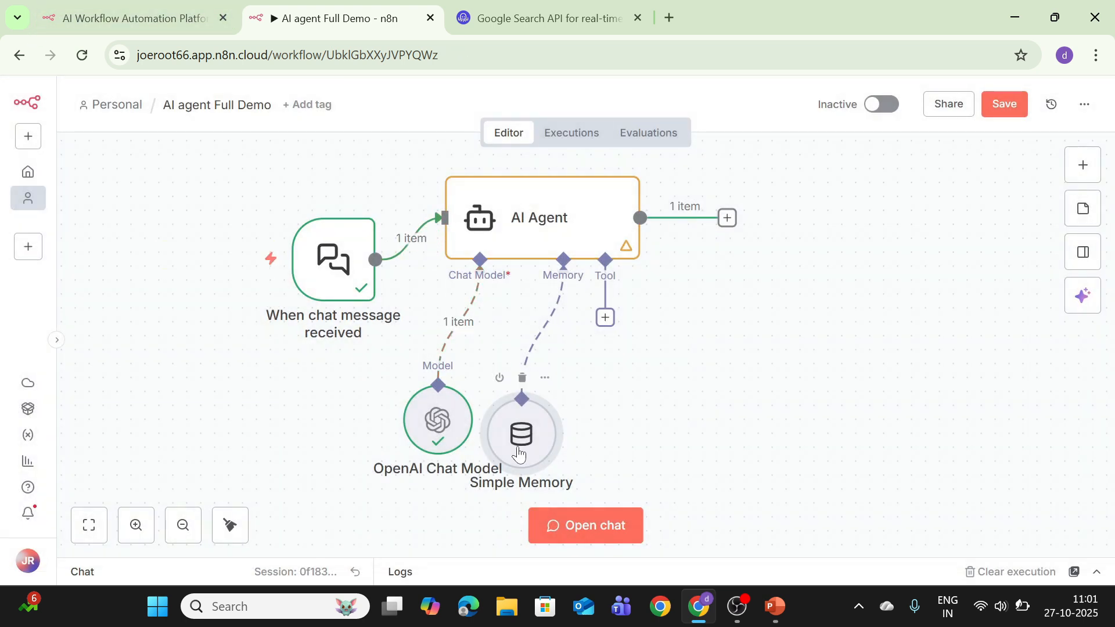
left_click_drag(529, 452, 530, 397)
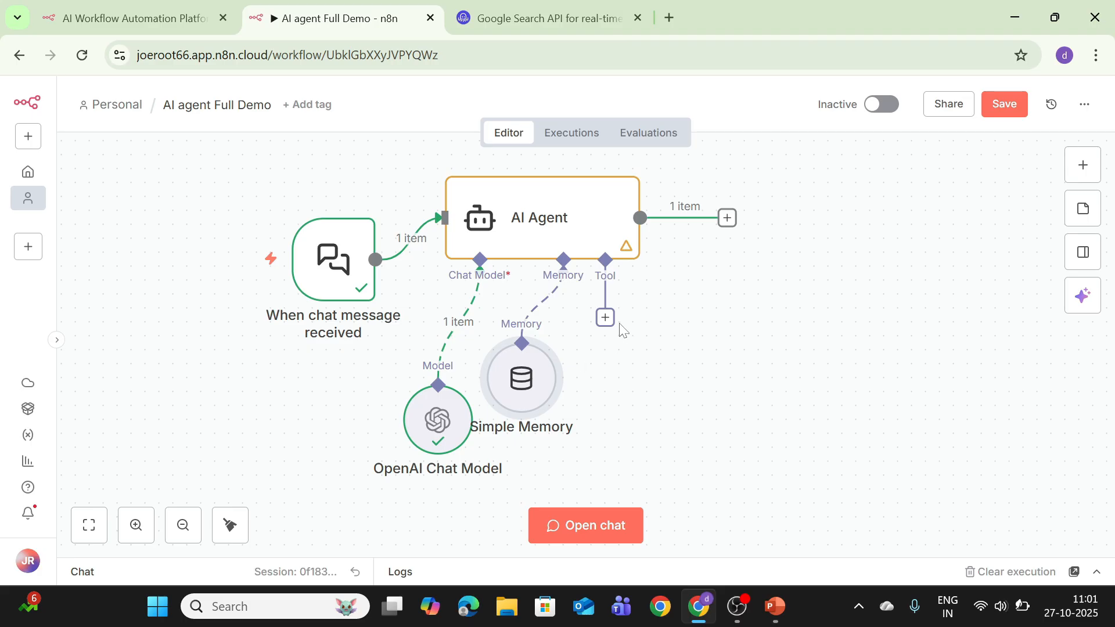
Add a Wikipedia tool to the agent and move it right of Simple Memory
left_click(605, 317)
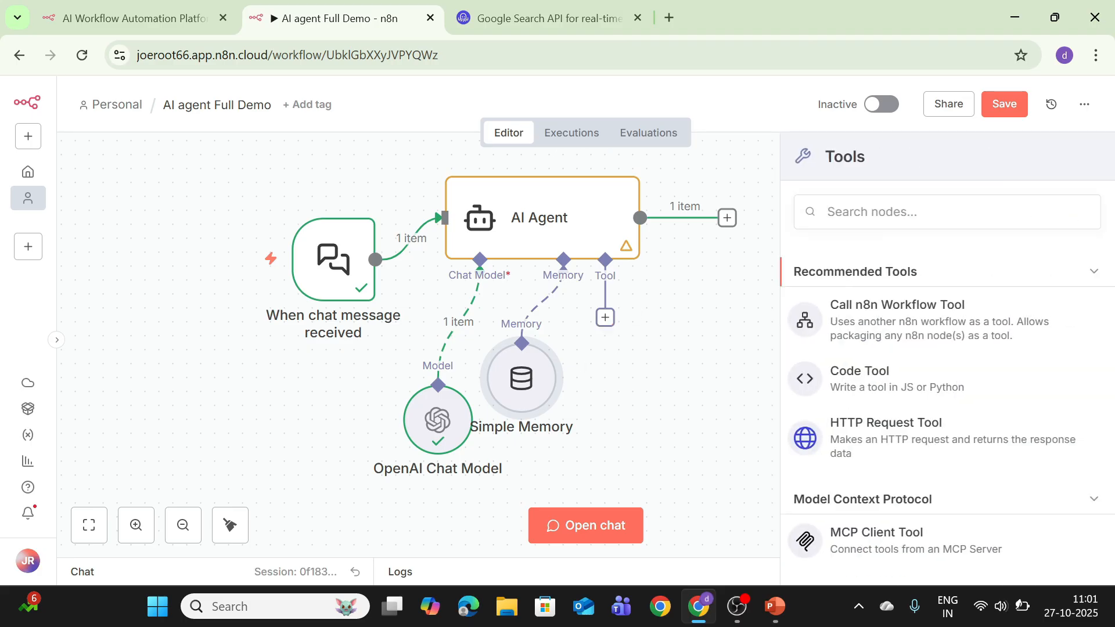
type("wiki")
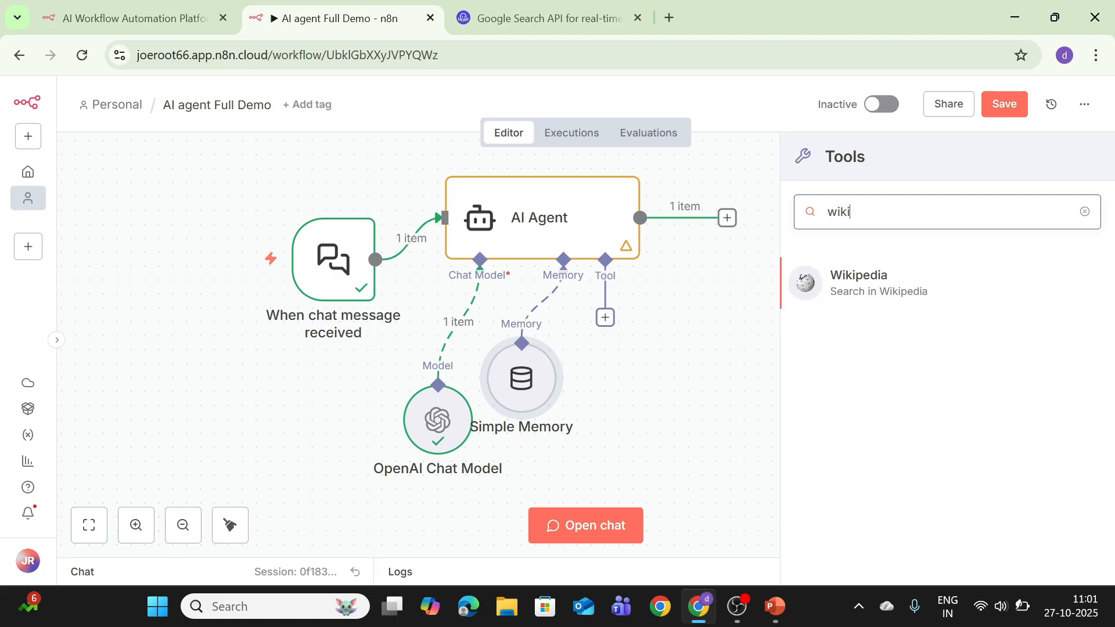
left_click(837, 297)
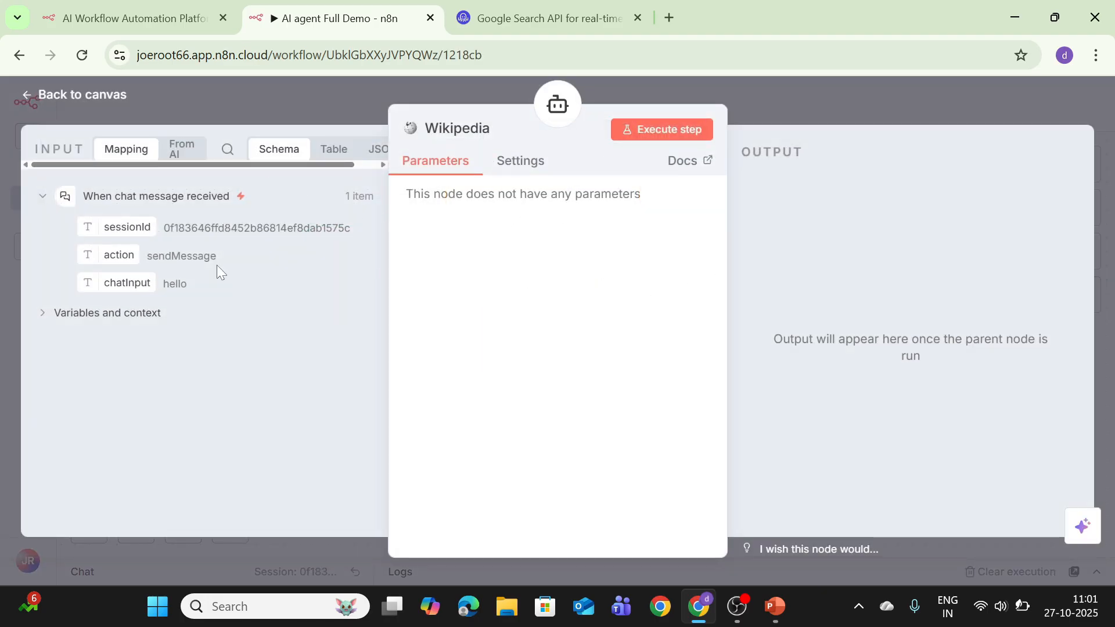
left_click(74, 99)
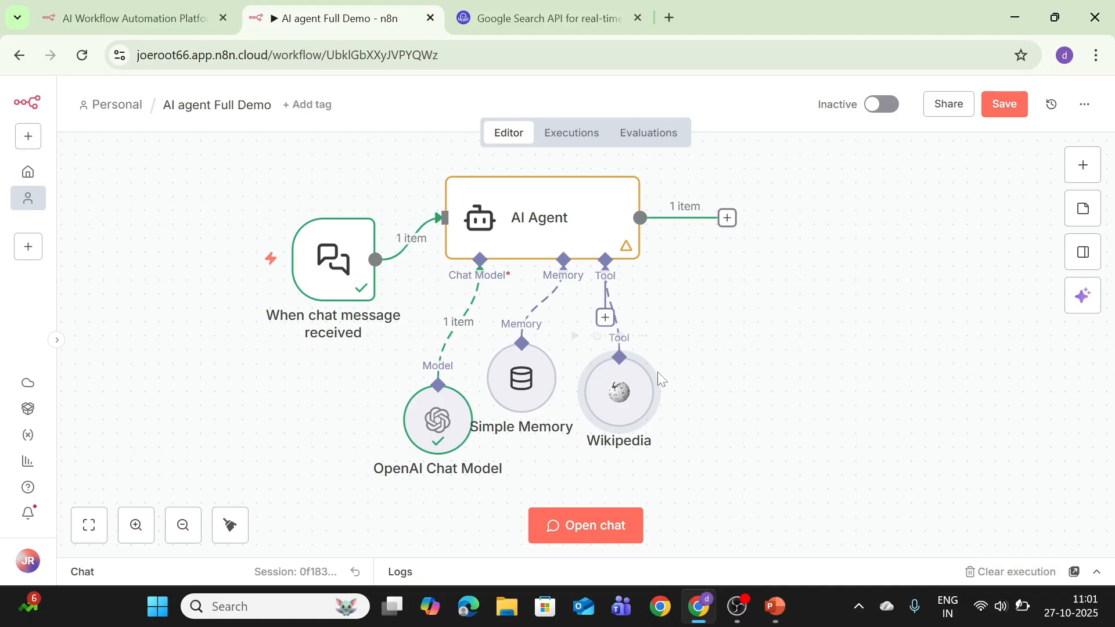
mouse_move(727, 352)
left_click_drag(727, 352, 769, 381)
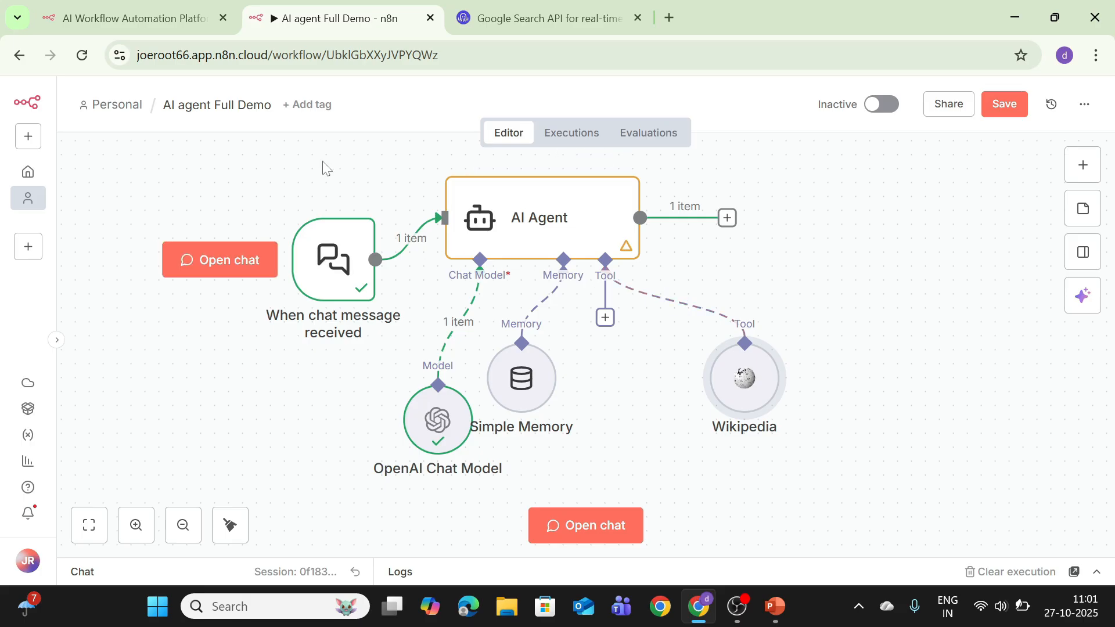
Add the SerpApi Google Search tool to the AI Agent, nudging Simple Memory right
left_click(606, 322)
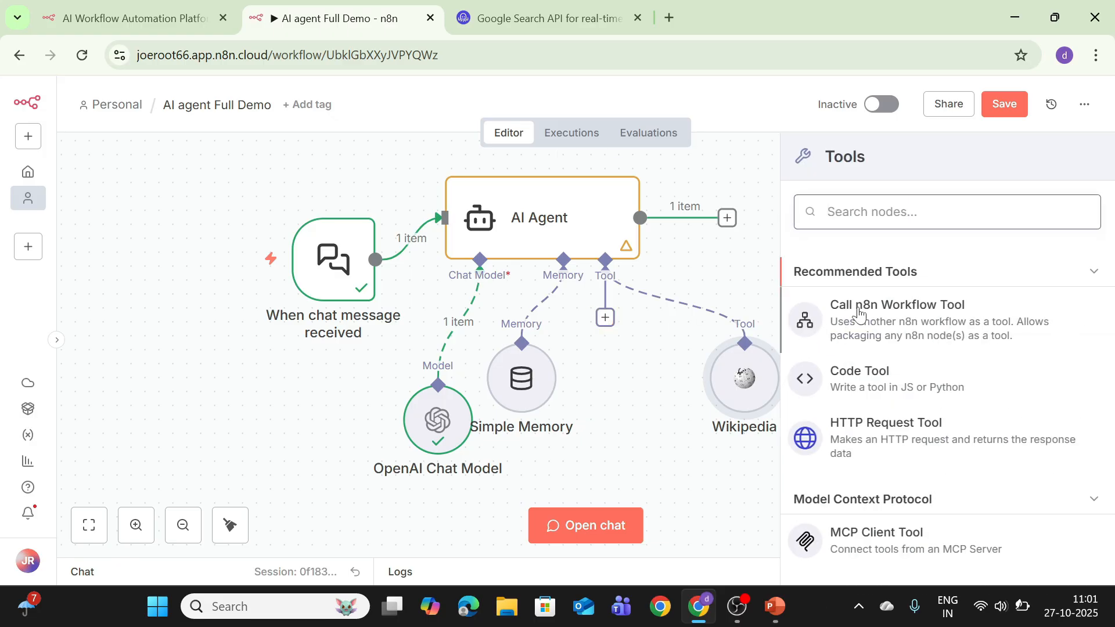
left_click(883, 223)
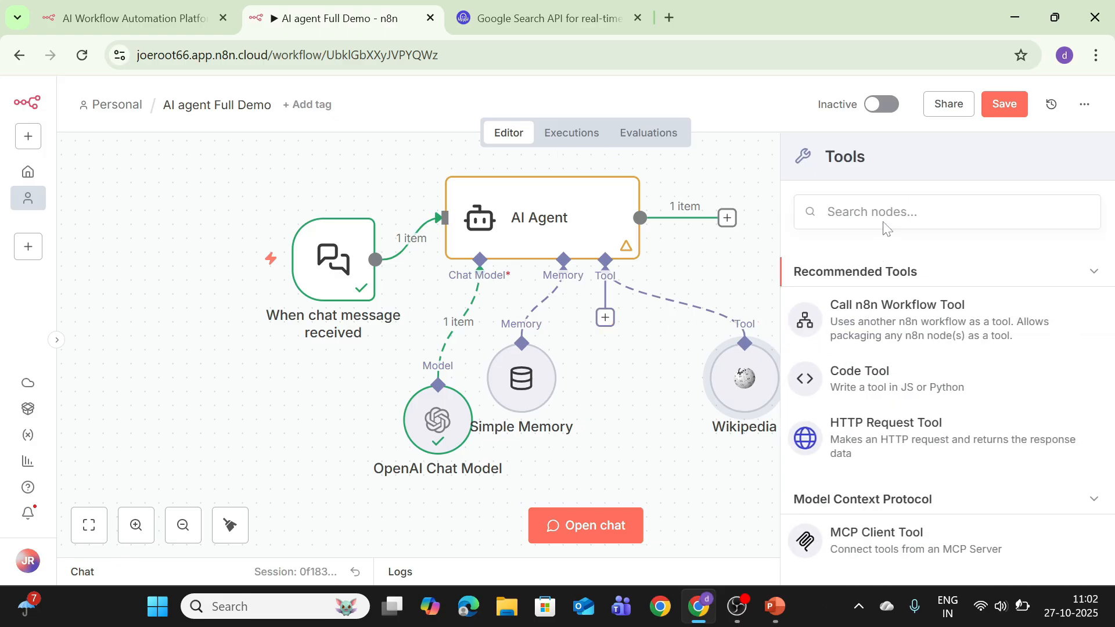
left_click(883, 223)
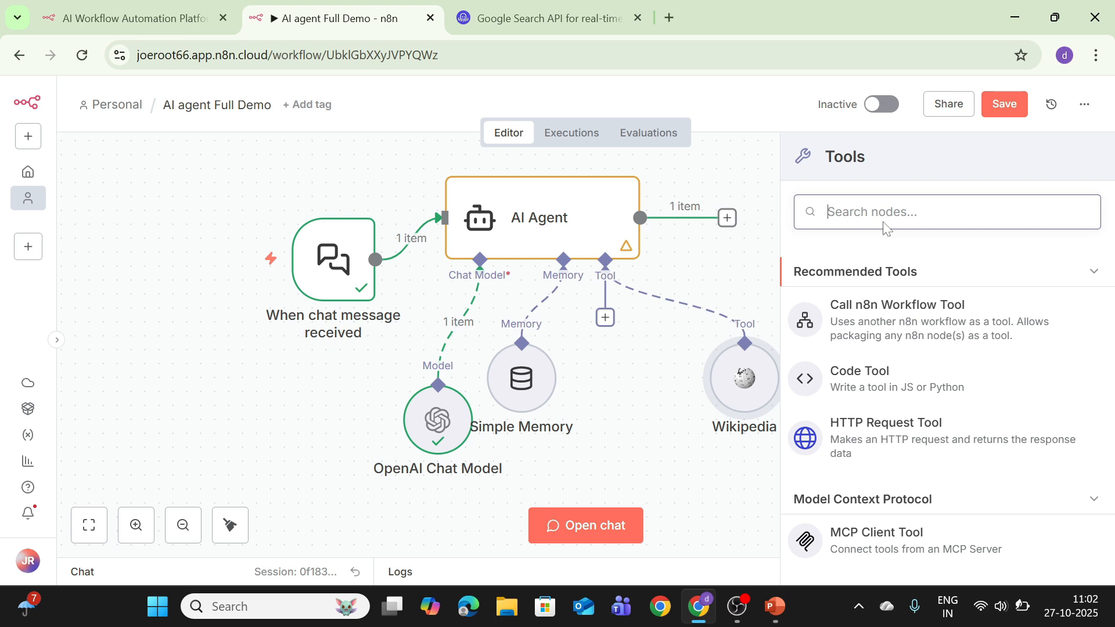
type("serp")
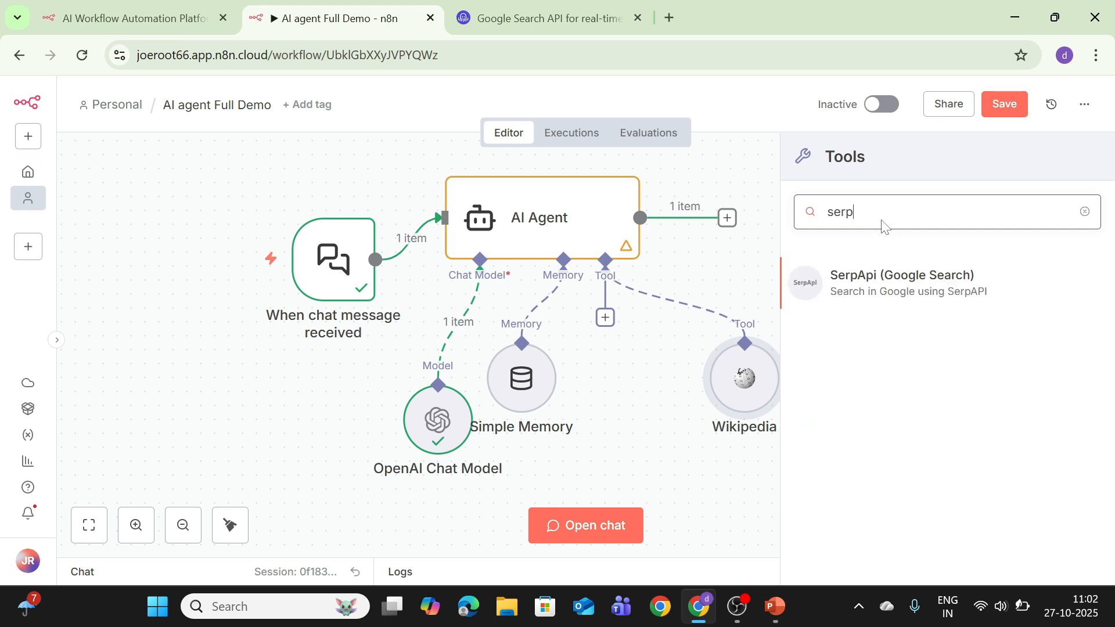
left_click(919, 299)
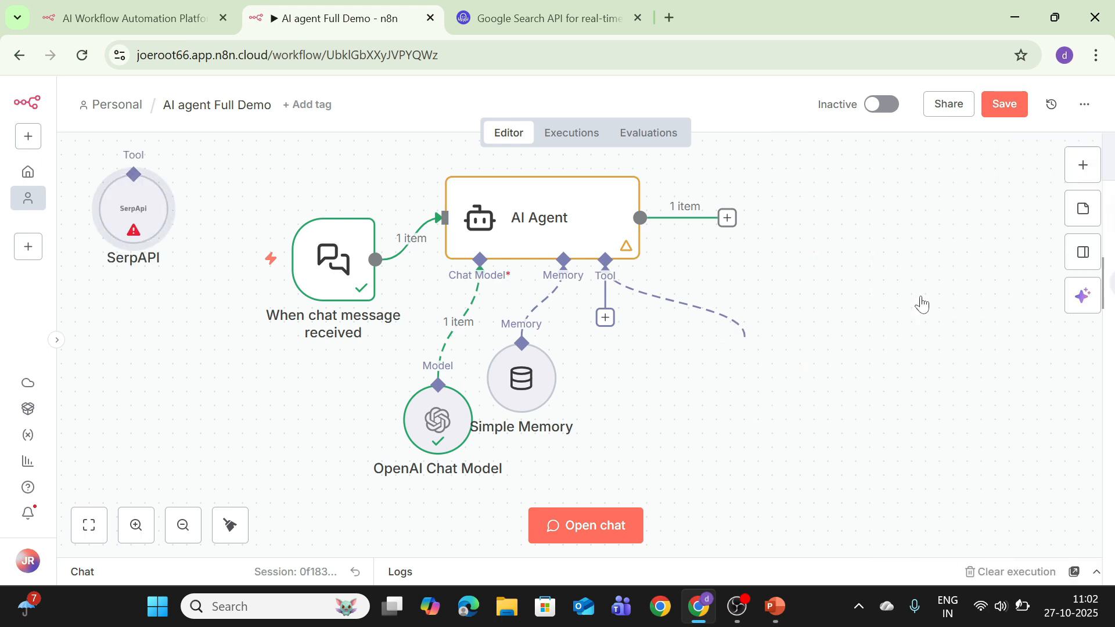
left_click_drag(542, 364, 570, 364)
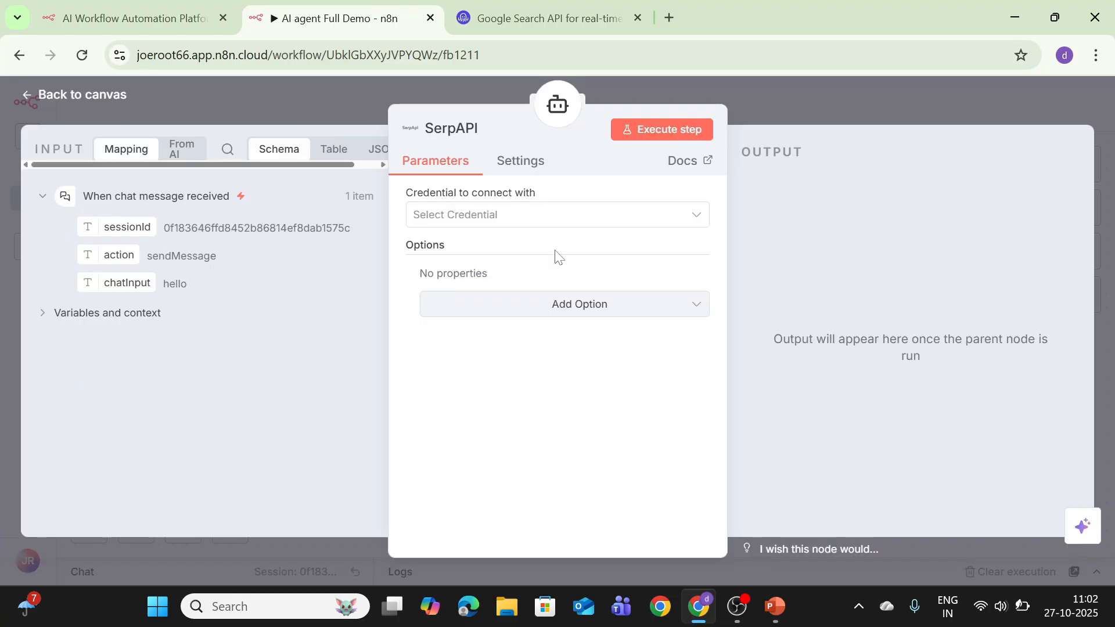
Start a new SerpAPI credential and switch to the SearchApi website
left_click(566, 217)
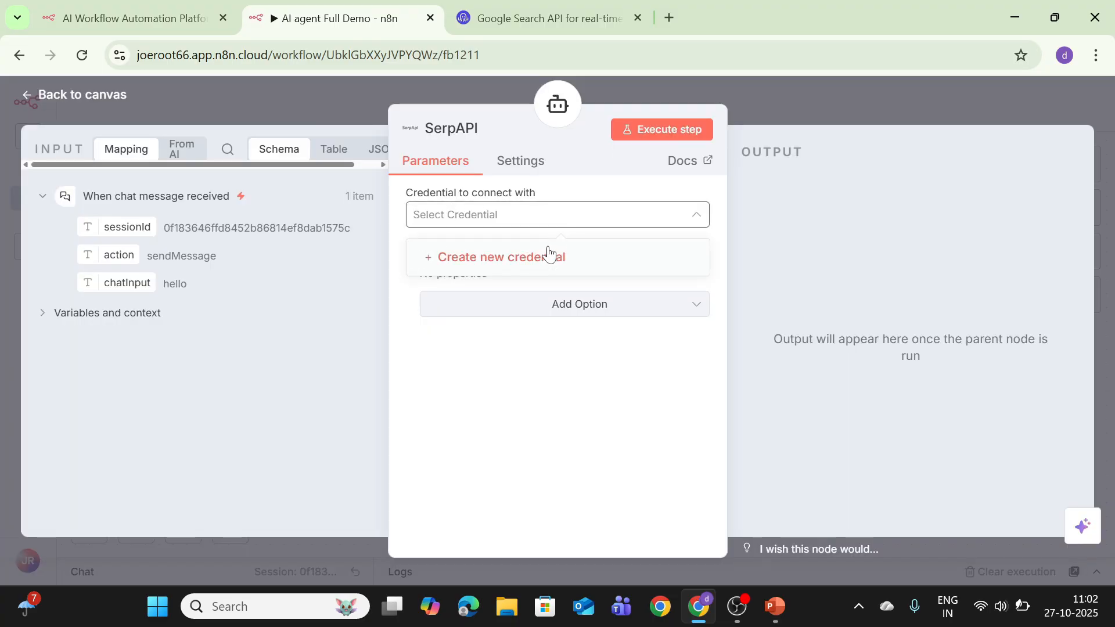
left_click(541, 258)
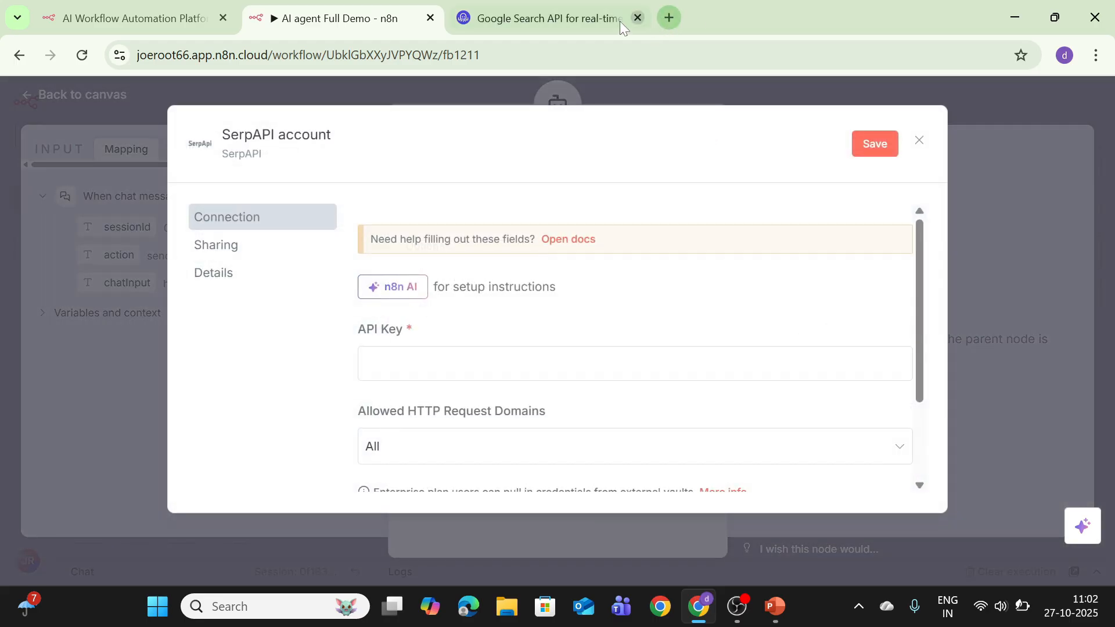
left_click(524, 18)
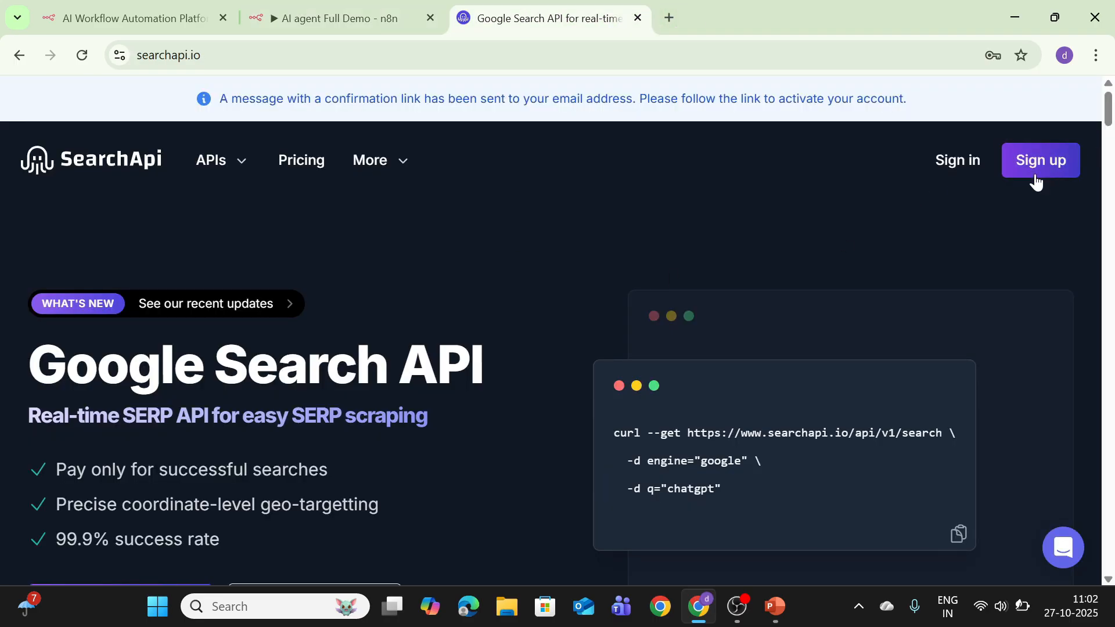
Look over the SearchApi sign-up form, then return to n8n's SerpAPI API Key field
left_click(1047, 167)
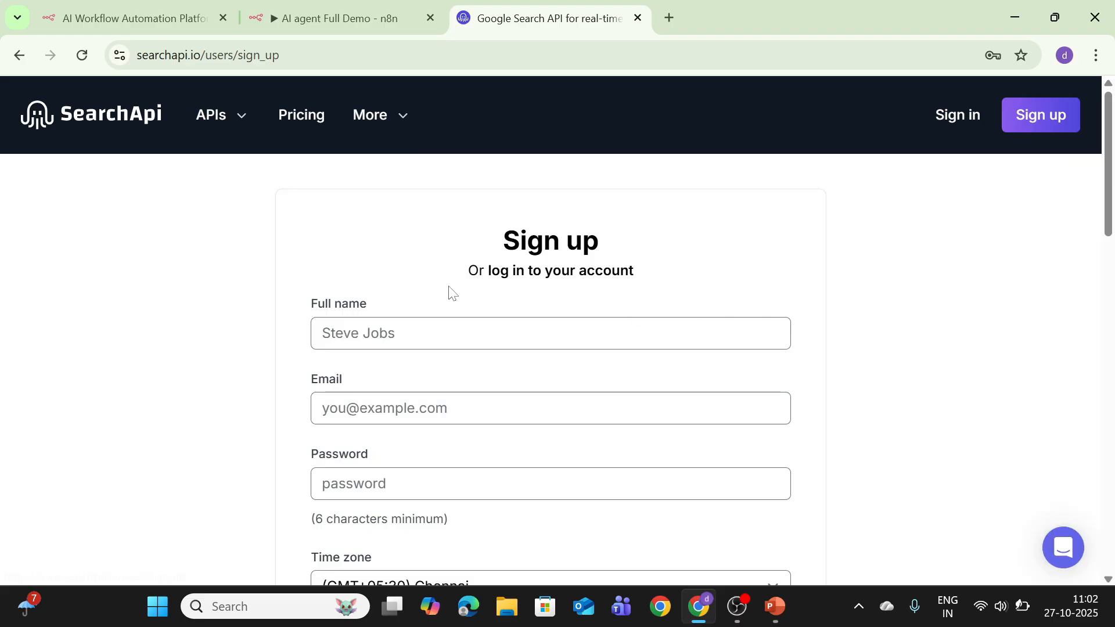
scroll(416, 251, "down", 8)
scroll(415, 246, "up", 8)
scroll(408, 259, "down", 7)
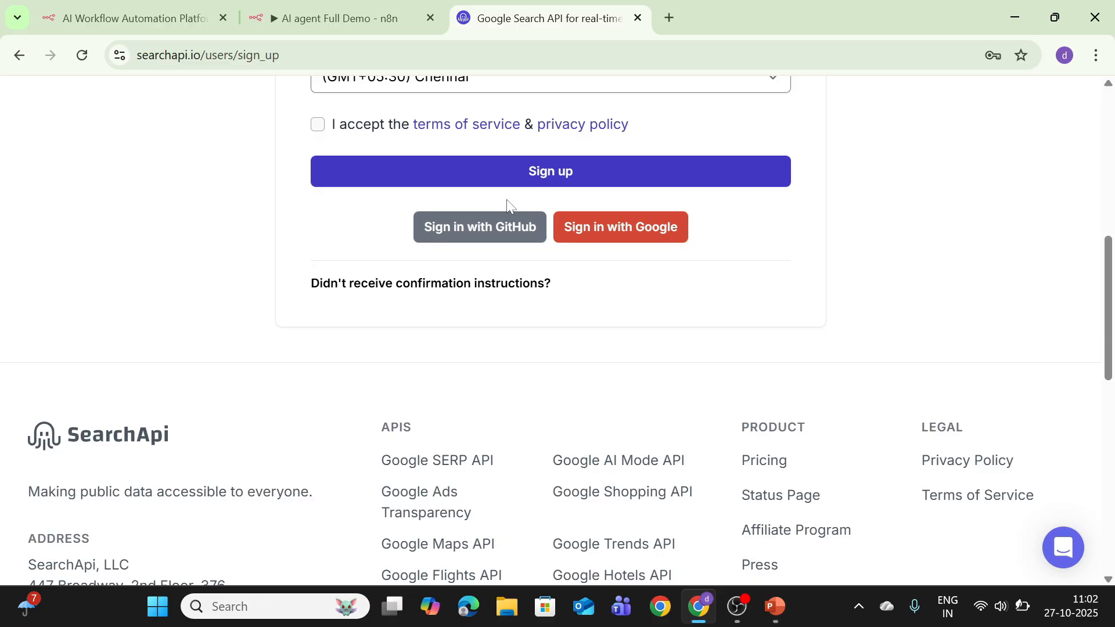
scroll(505, 207, "up", 7)
scroll(499, 239, "down", 15)
scroll(498, 248, "up", 15)
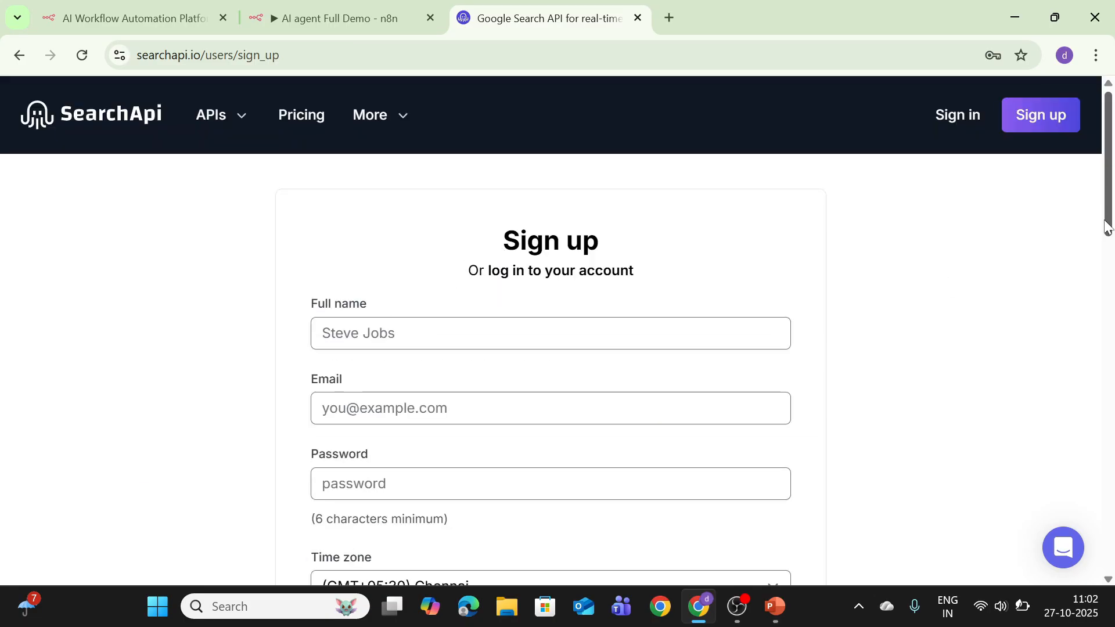
left_click_drag(1105, 228, 1103, 284)
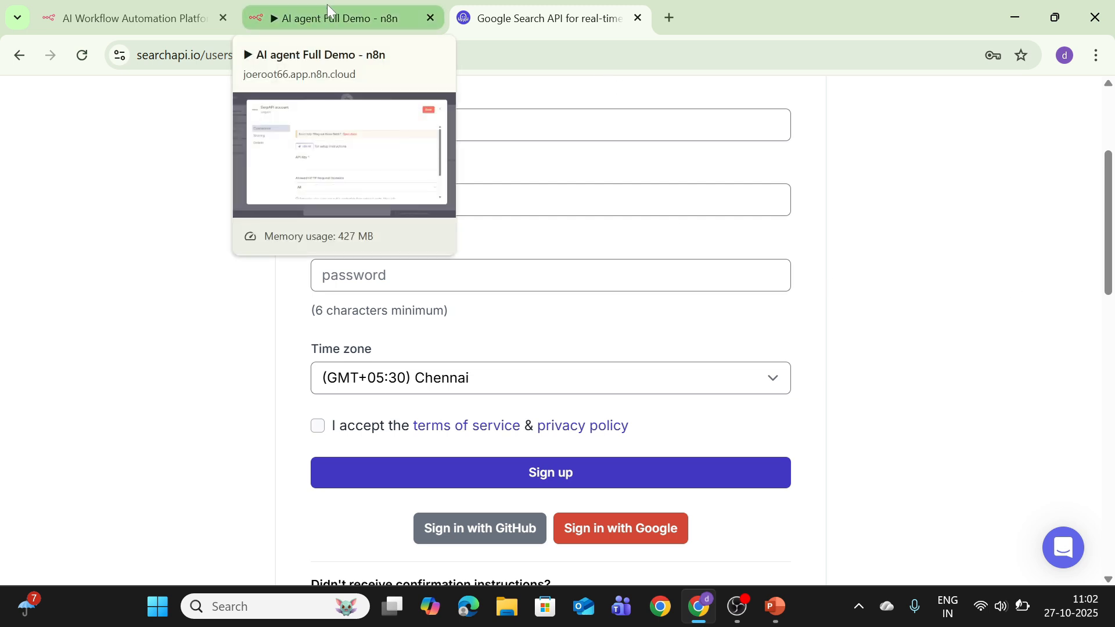
left_click(314, 14)
left_click(635, 363)
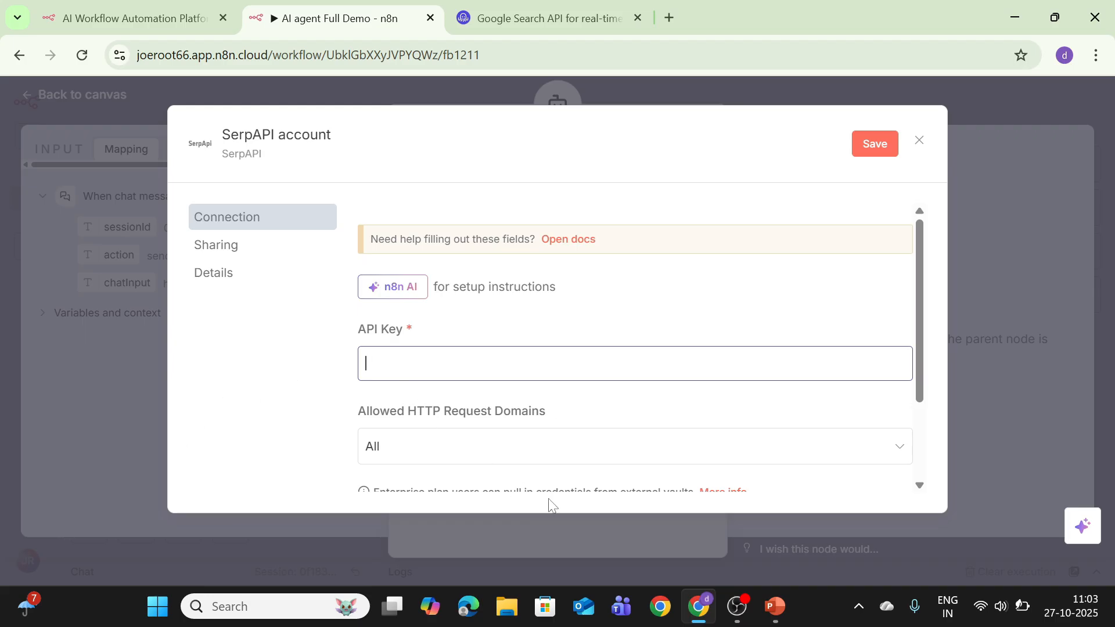
Paste the API key into the SerpAPI account credential, save it, and return to the canvas
key("ctrl+v")
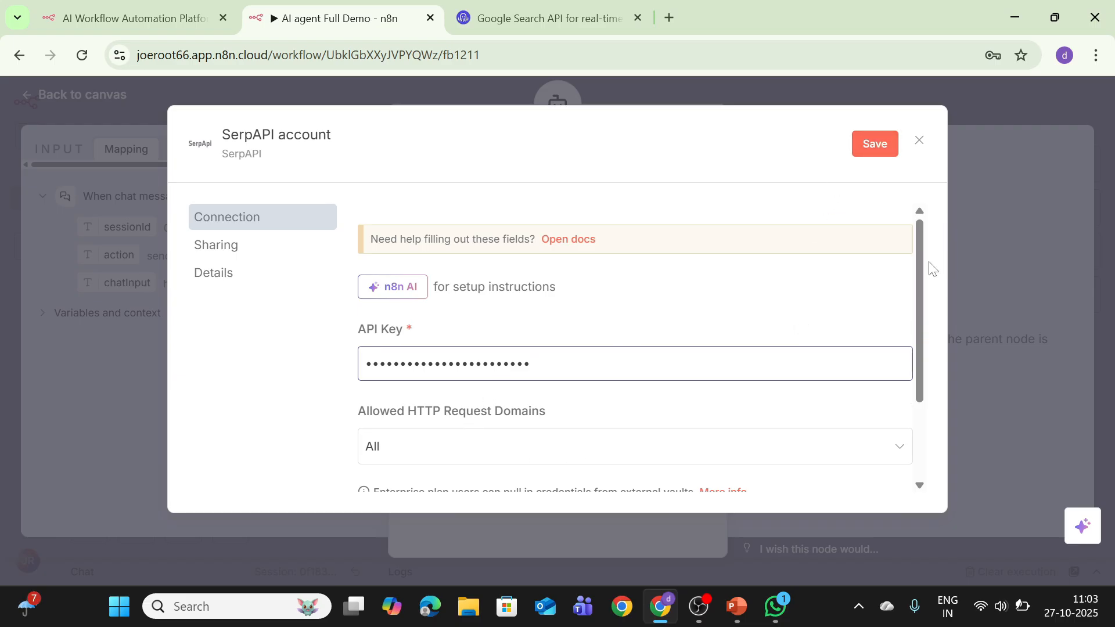
scroll(932, 269, "down", 3)
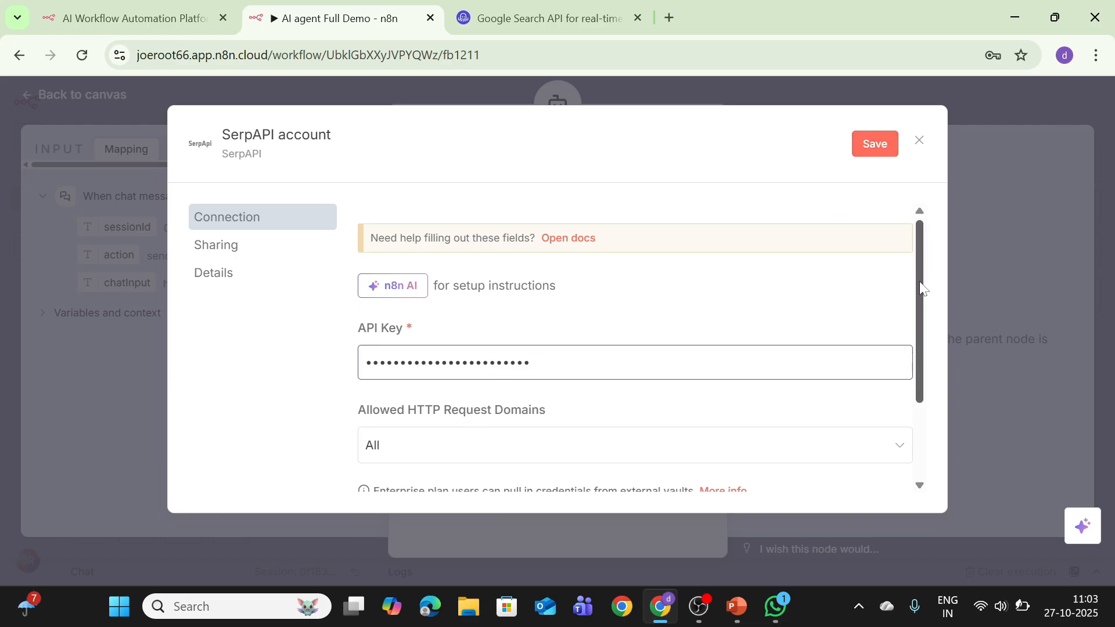
left_click(875, 145)
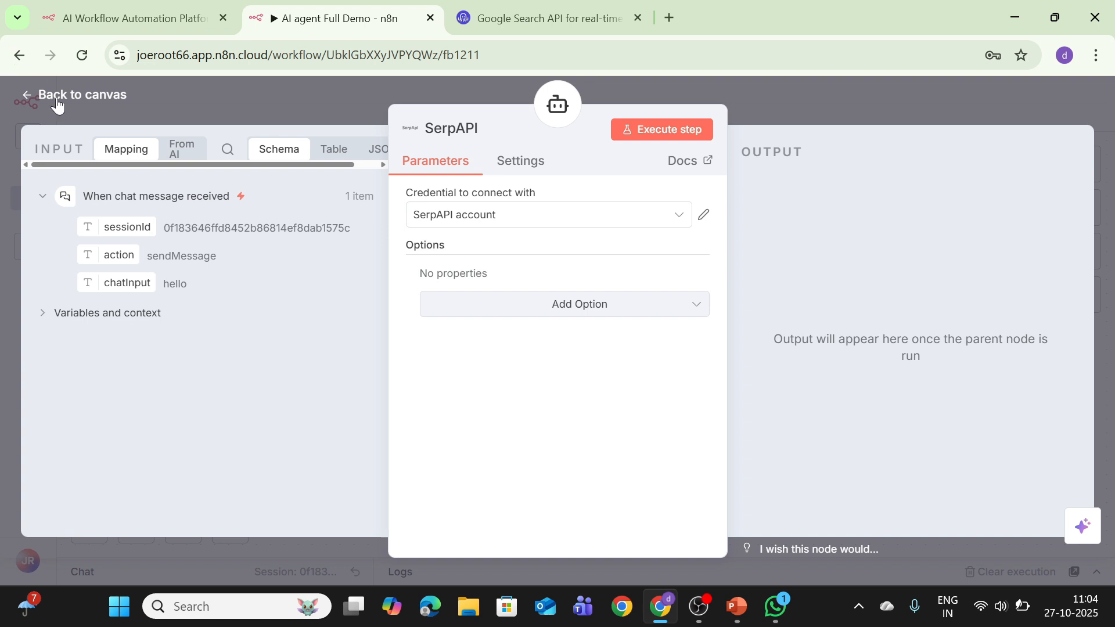
left_click(56, 101)
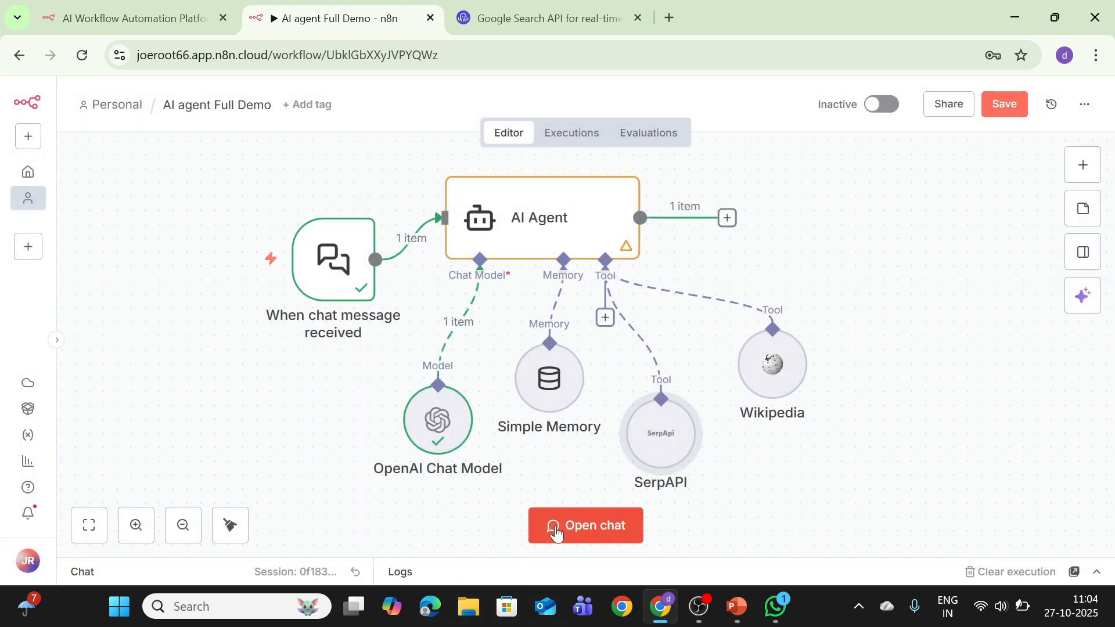
Ask the agent 'Give me a positive new story from today and a fun fact about a random animal'
left_click(556, 532)
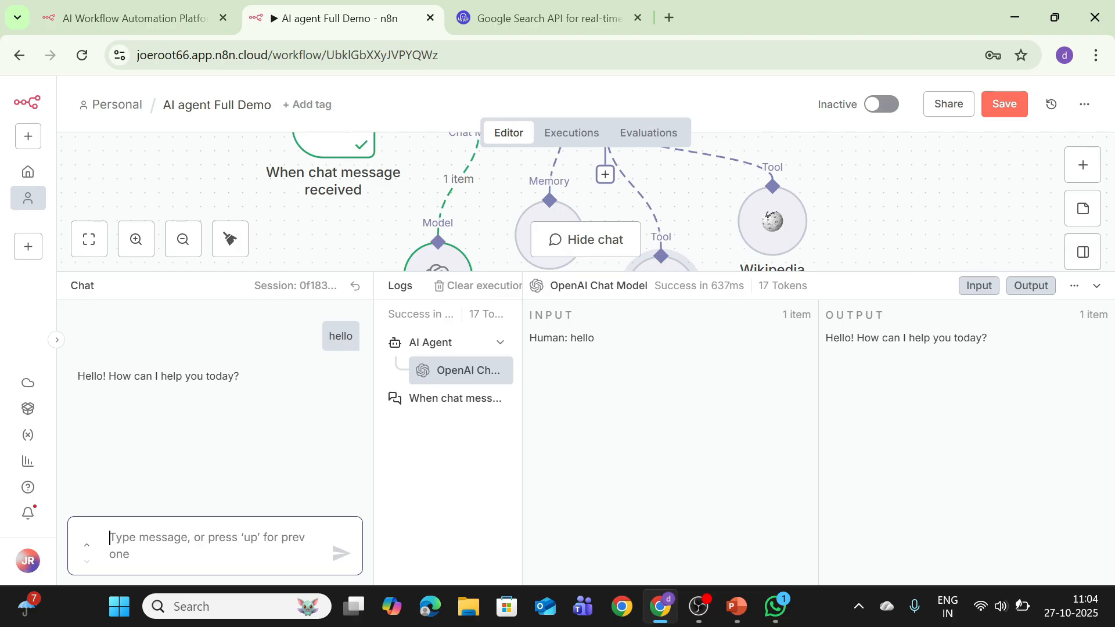
type("Gib")
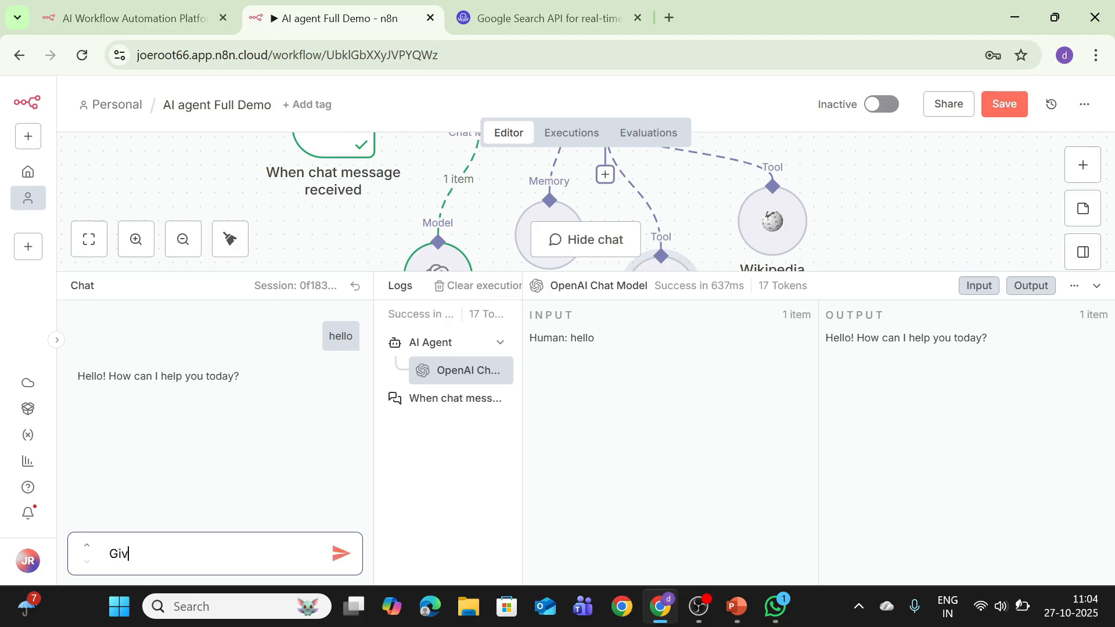
type("e me a positiuve n ews")
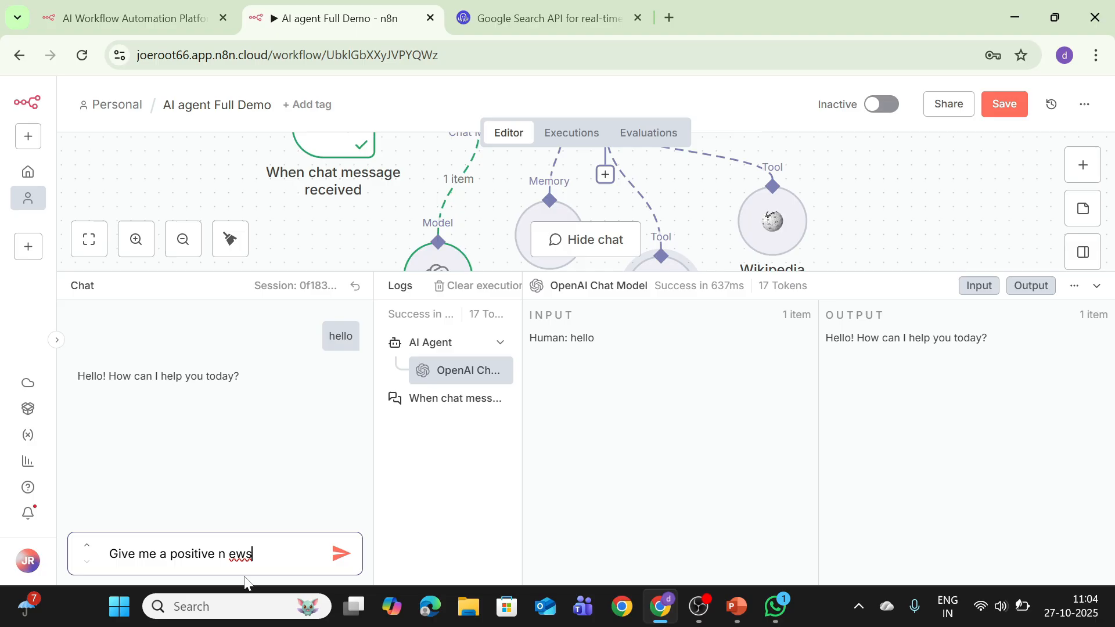
key("BackSpace")
type("ew story from today")
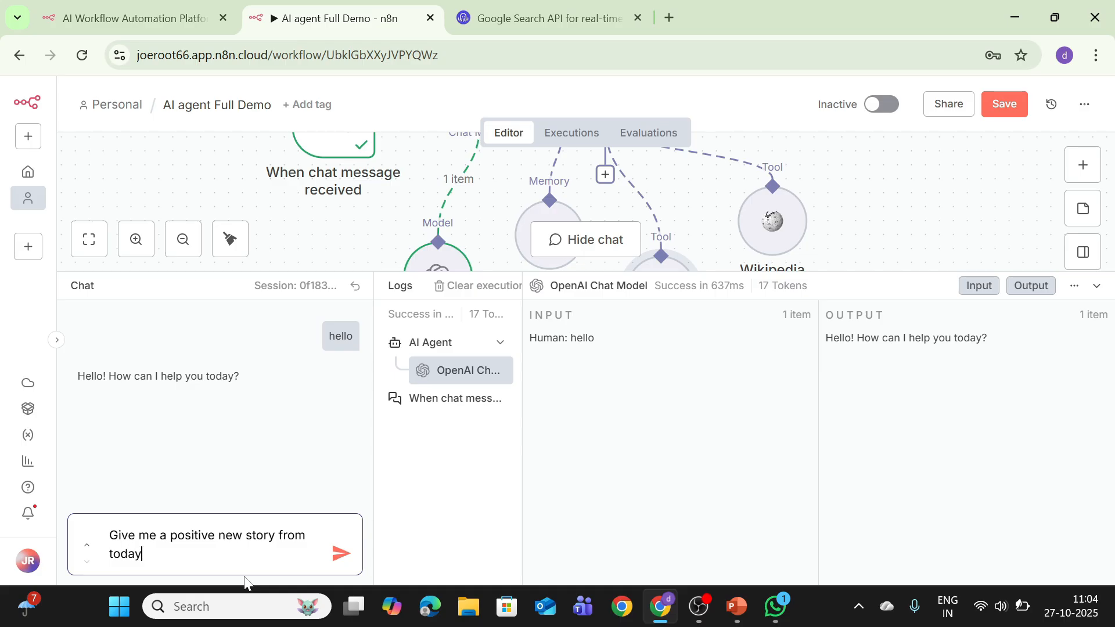
type(" and a")
type(" fung")
key("BackSpace")
key("BackSpace")
key("BackSpace")
type("u")
key("BackSpace")
type("n fact about a ")
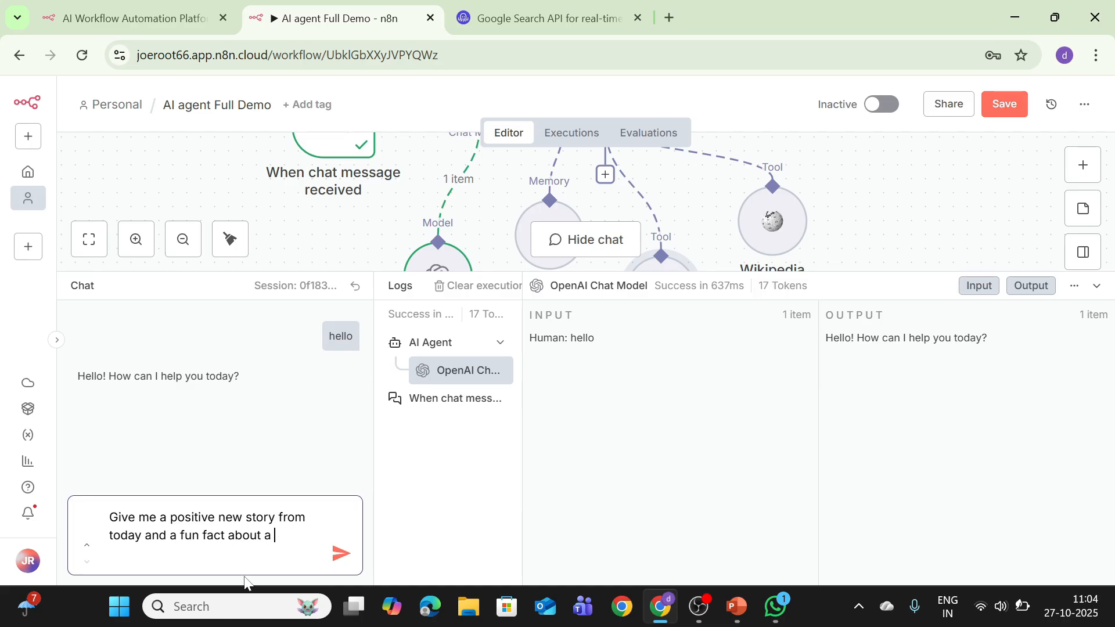
type("random an")
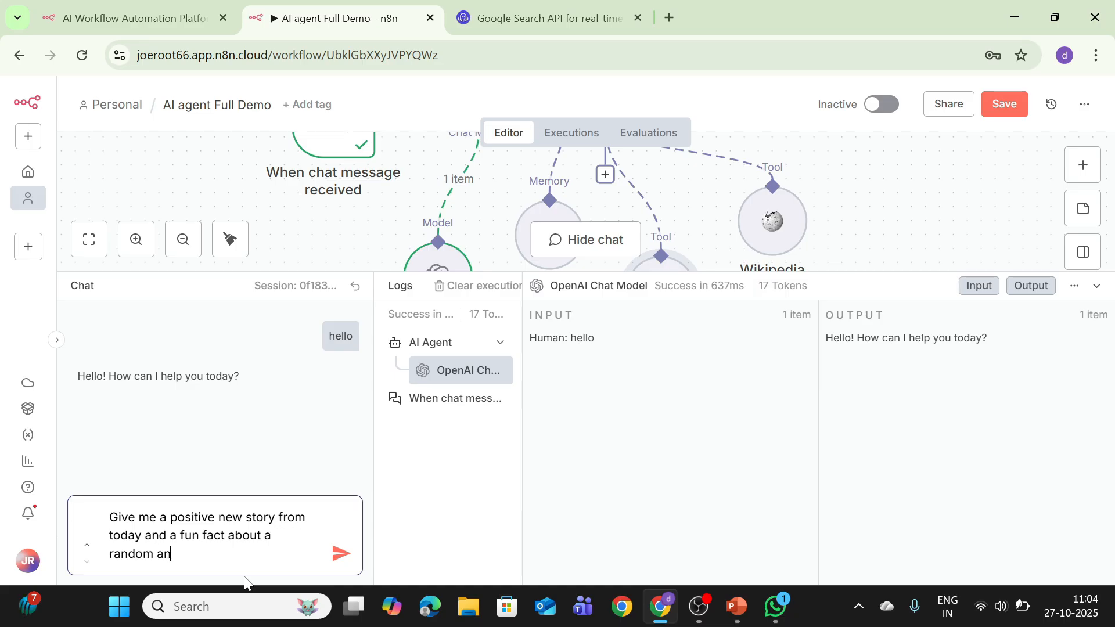
type("imal")
left_click(341, 553)
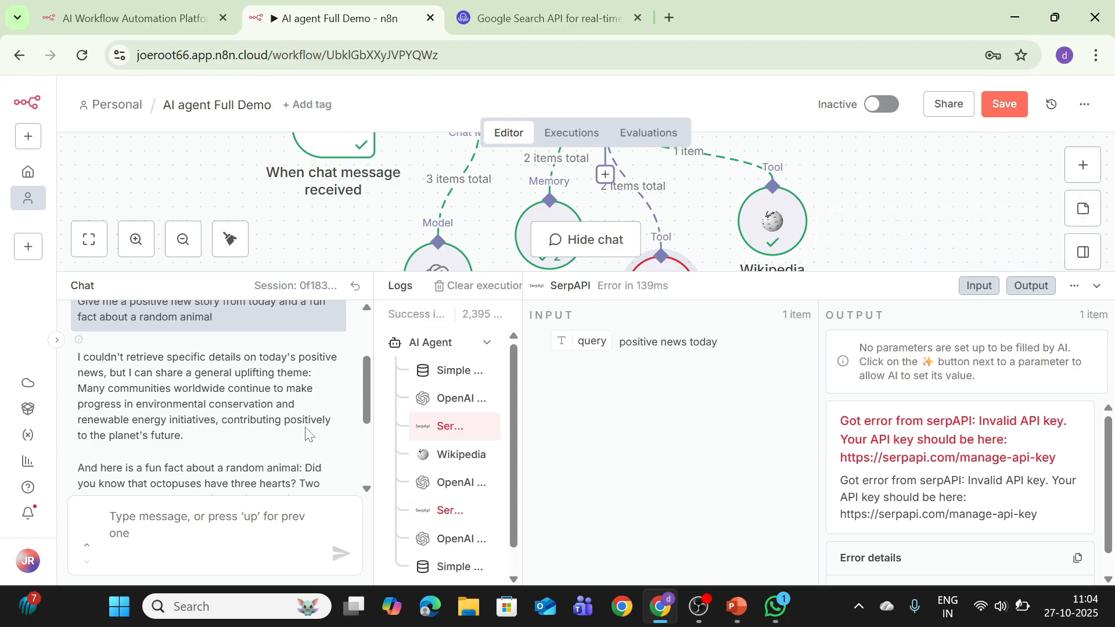
Review the agent's USA headline replies in the chat, then hide the chat and logs
left_click_drag(370, 418, 343, 477)
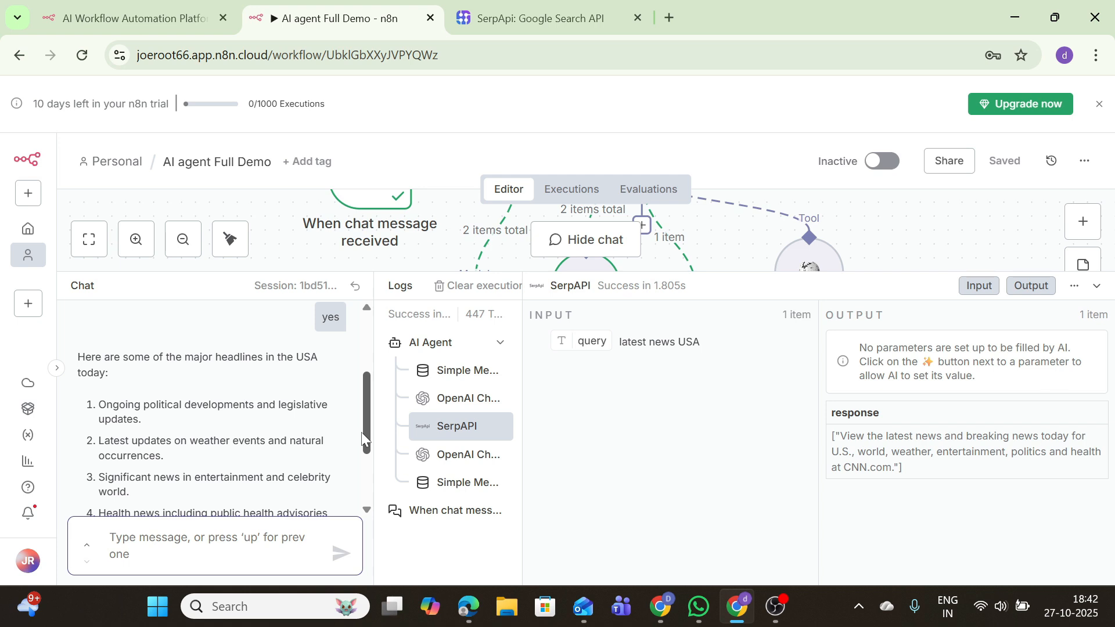
left_click_drag(361, 432, 385, 443)
left_click(1096, 287)
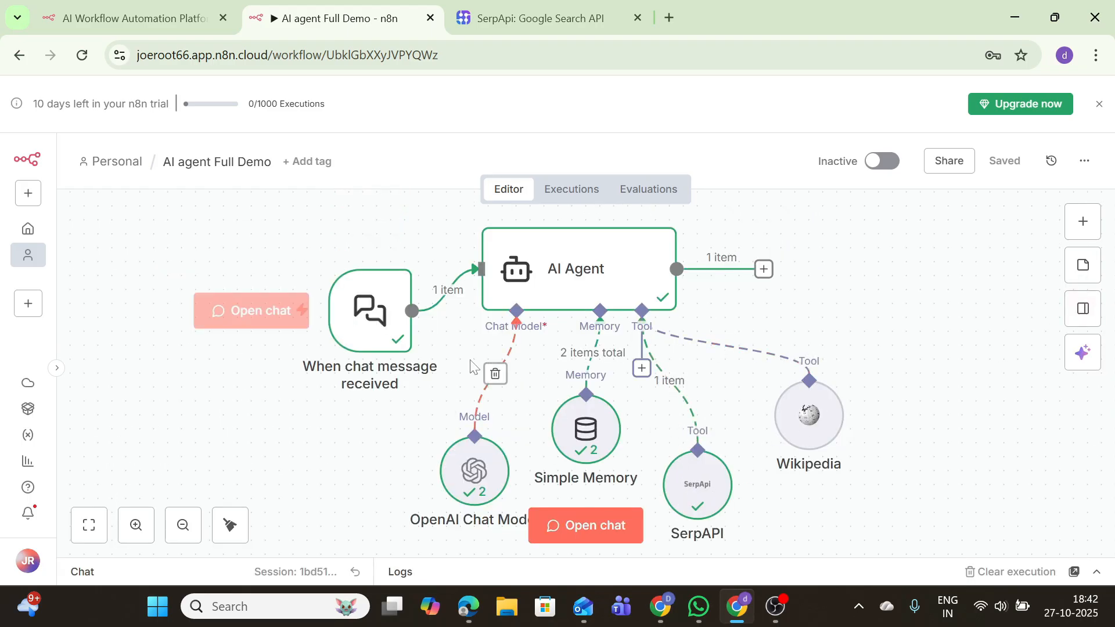
Shift the SerpAPI and Wikipedia tool nodes right and open the AI Agent's tool list
mouse_move(405, 305)
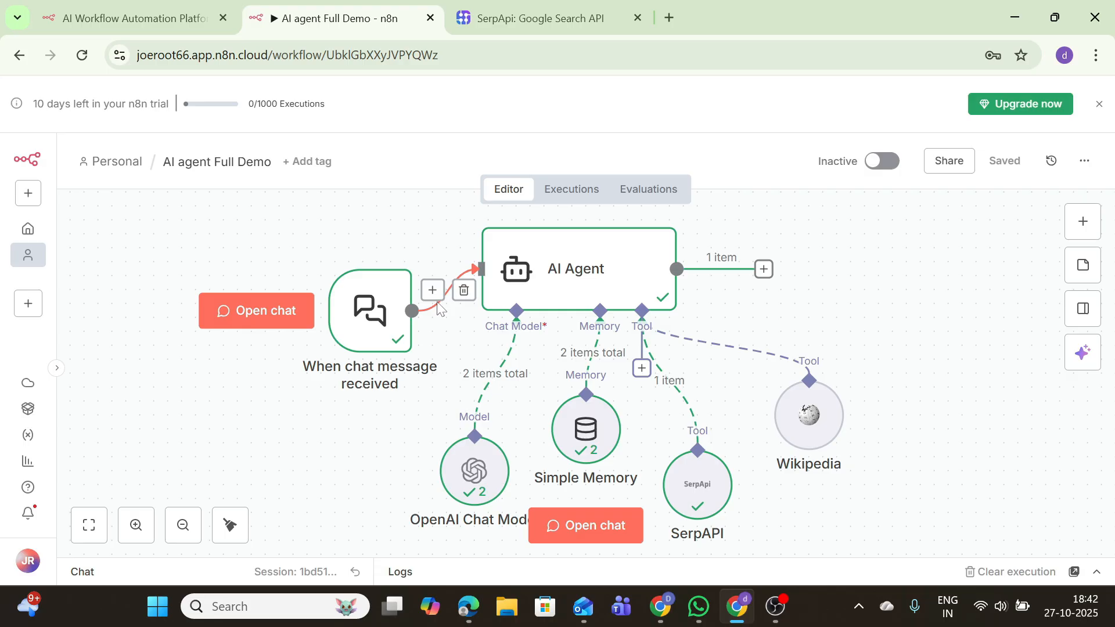
left_click_drag(685, 482, 713, 412)
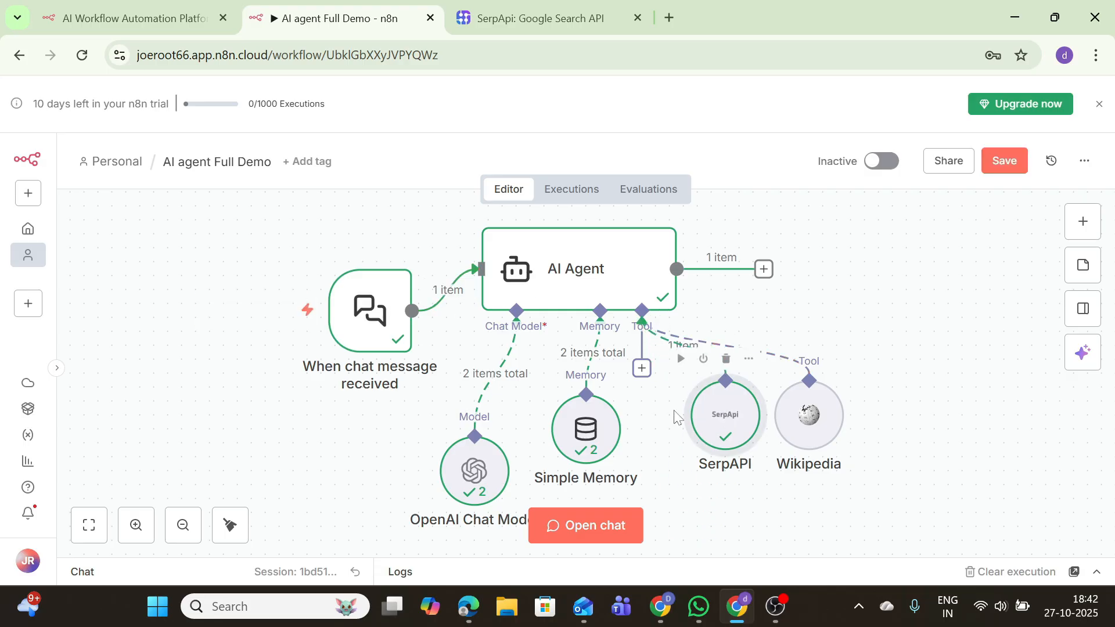
left_click_drag(793, 409, 821, 382)
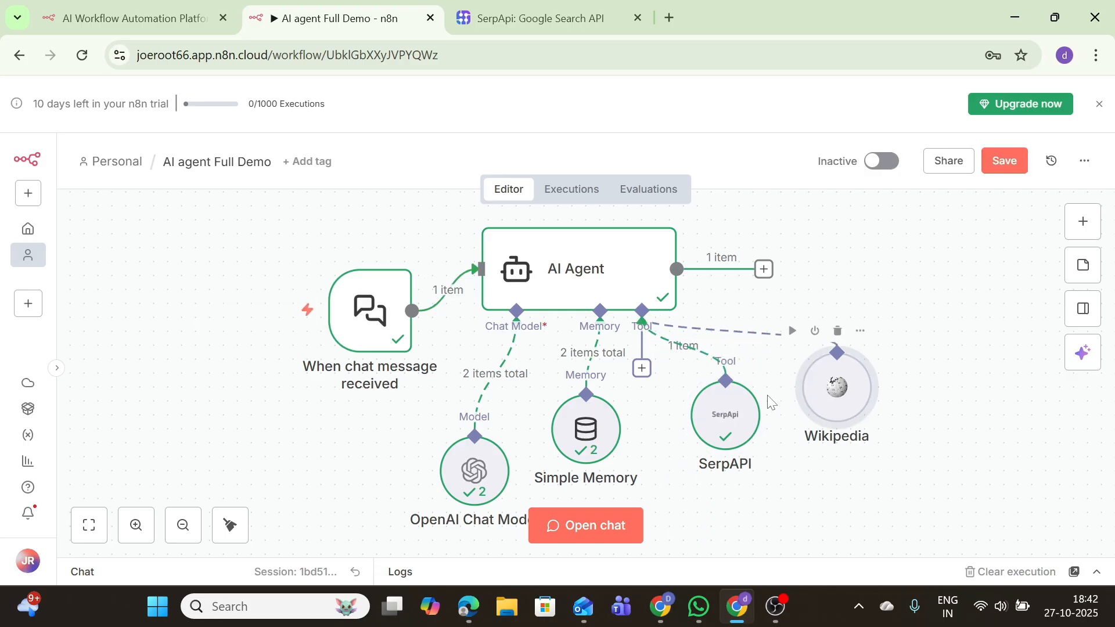
left_click(641, 368)
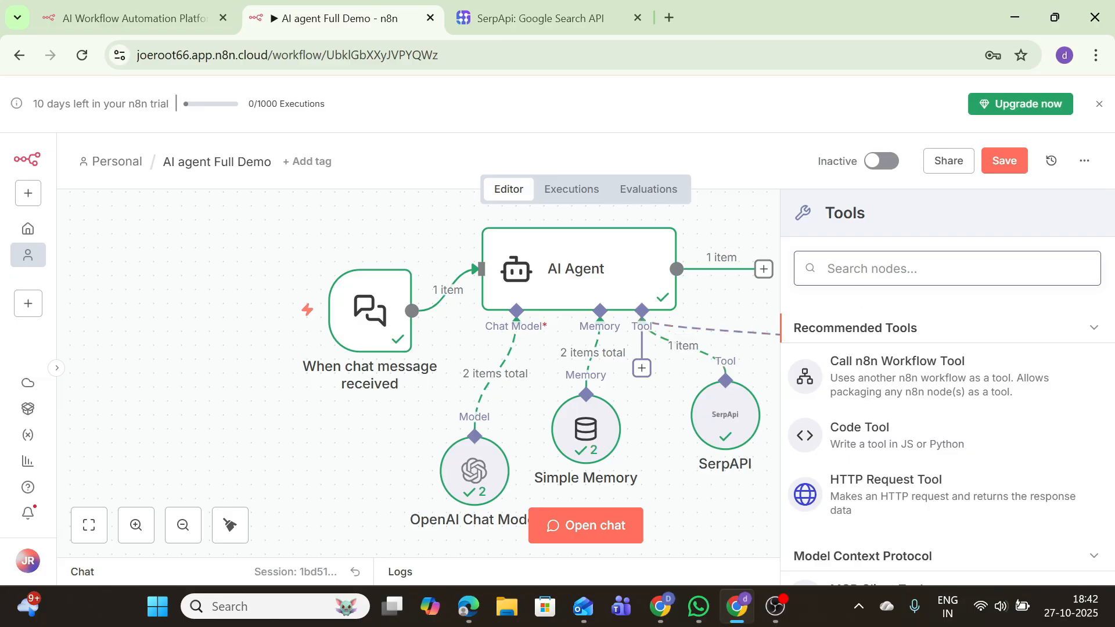
Add the OpenWeatherMap Tool to the AI Agent and start a new OpenWeatherMap credential
type("weather")
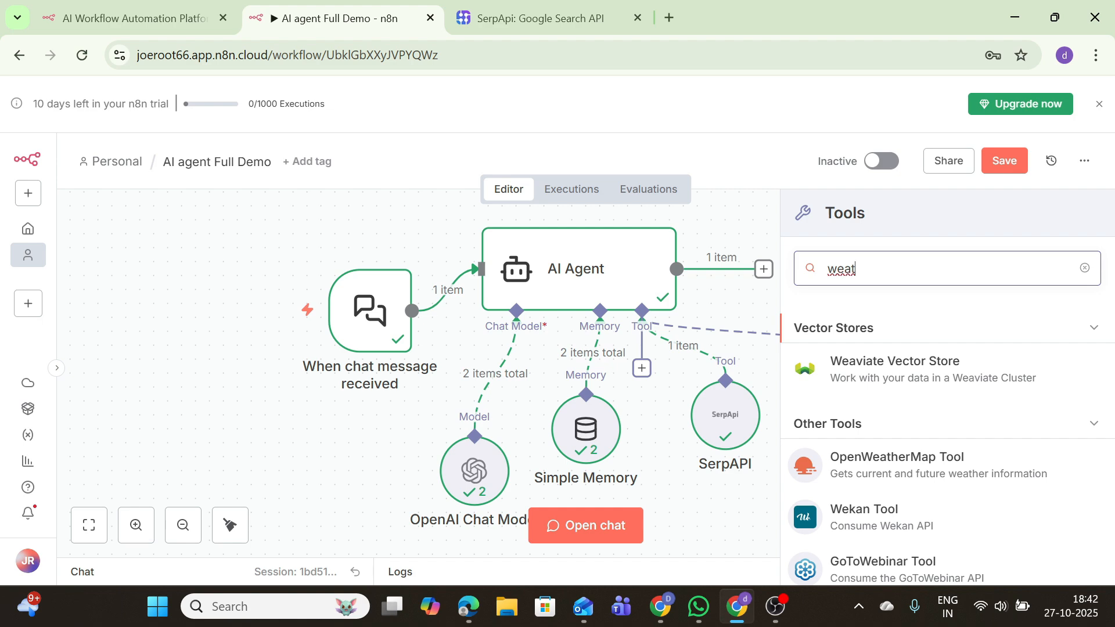
left_click(887, 340)
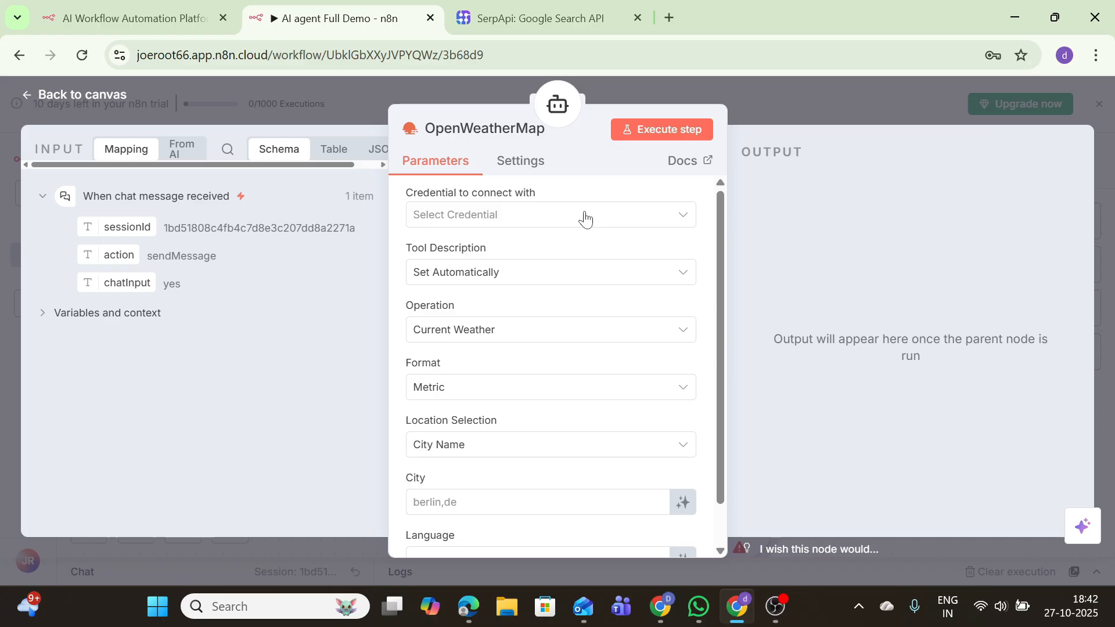
left_click(494, 221)
left_click(488, 256)
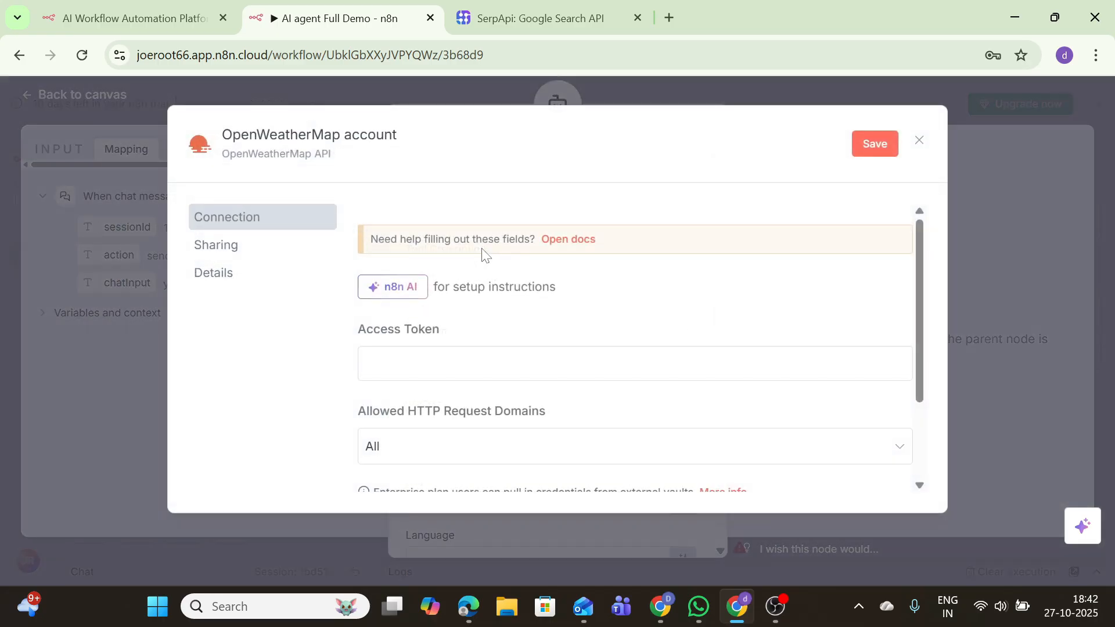
Replace the SerpApi tab with a Google search for 'openweat' and open openweathermap.org
left_click(636, 18)
left_click(462, 17)
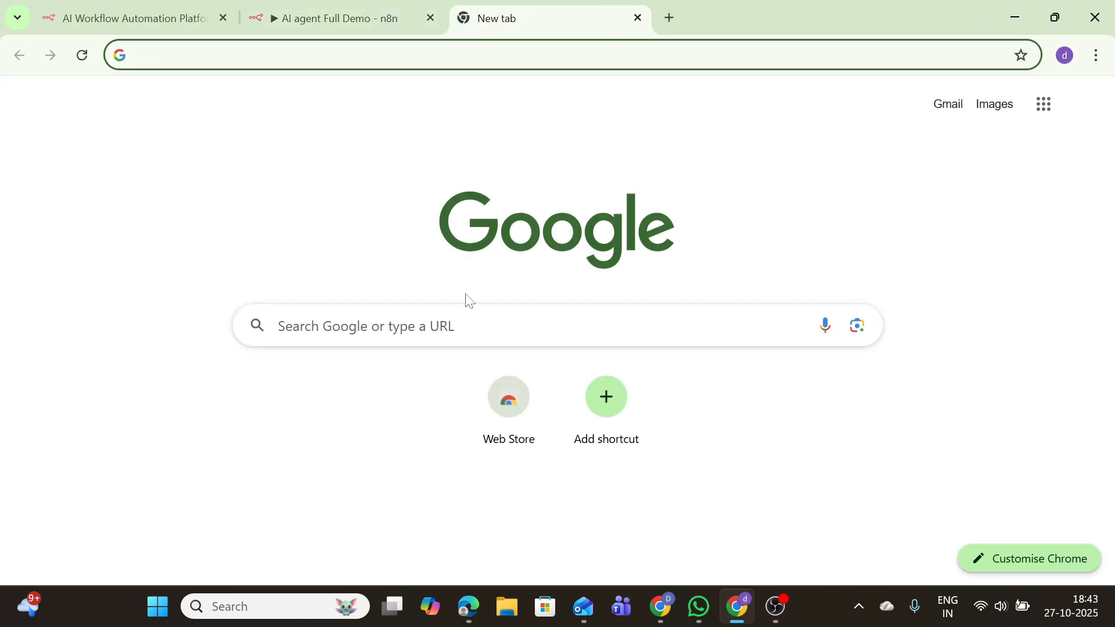
left_click(469, 324)
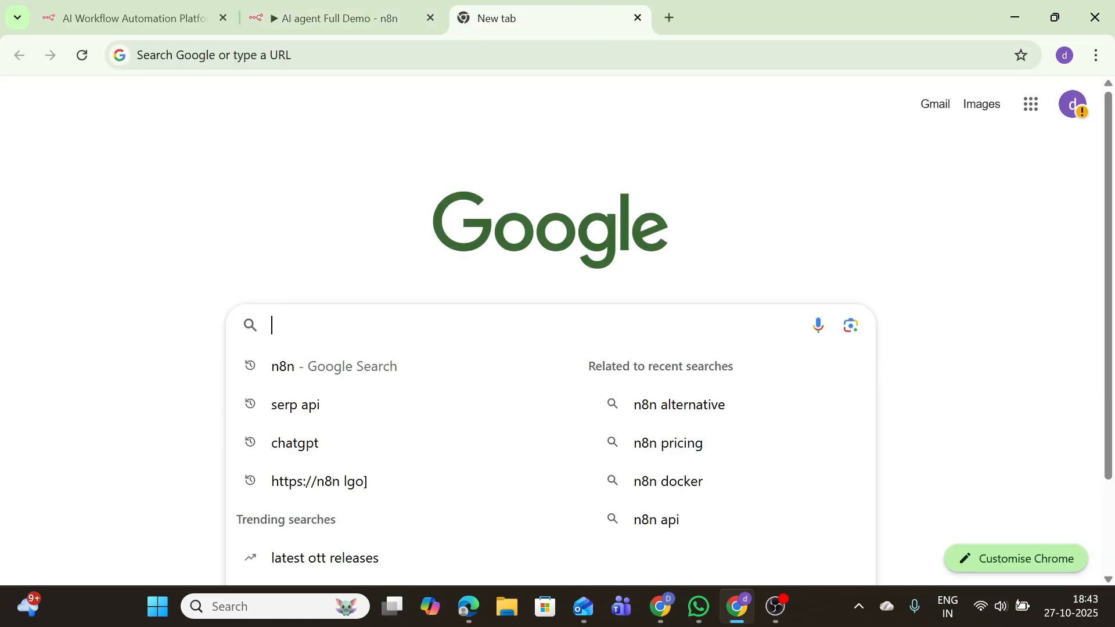
type("open")
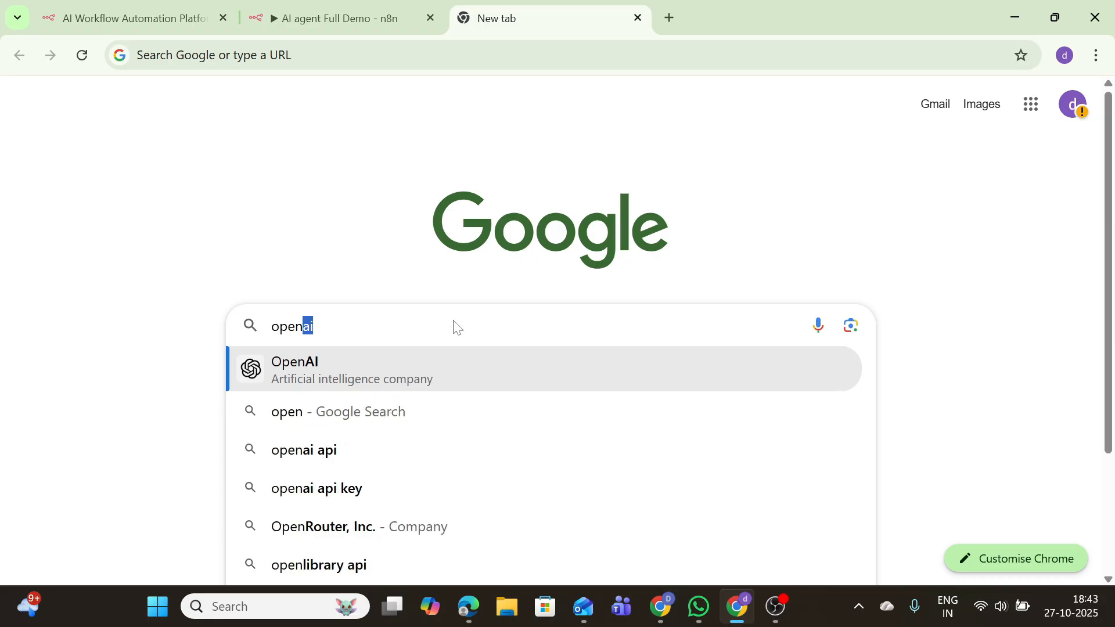
type("weat")
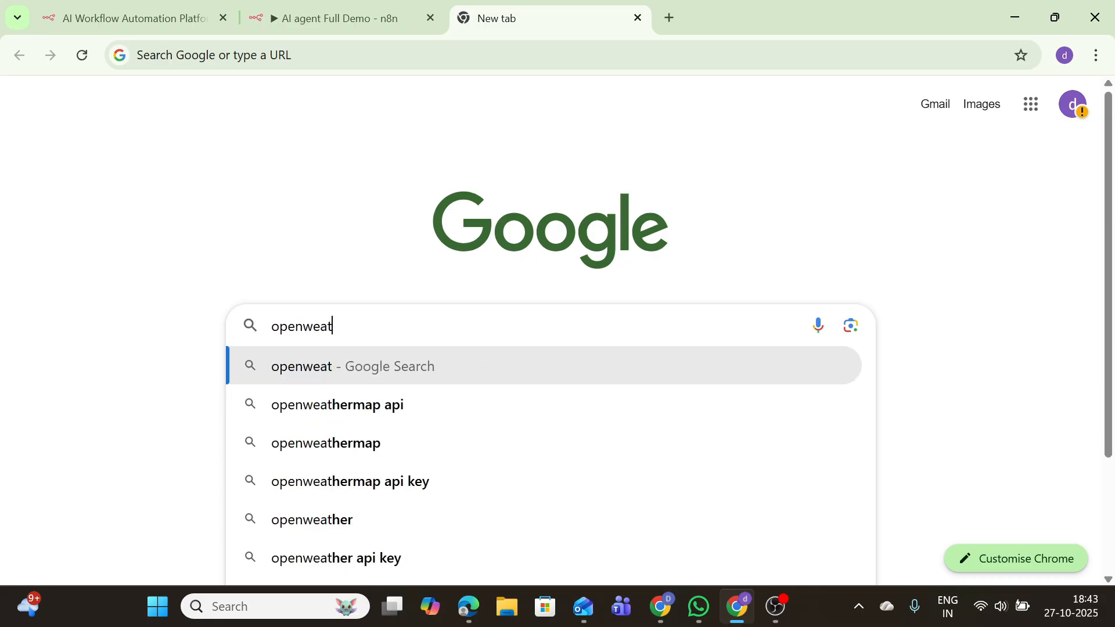
key("Return")
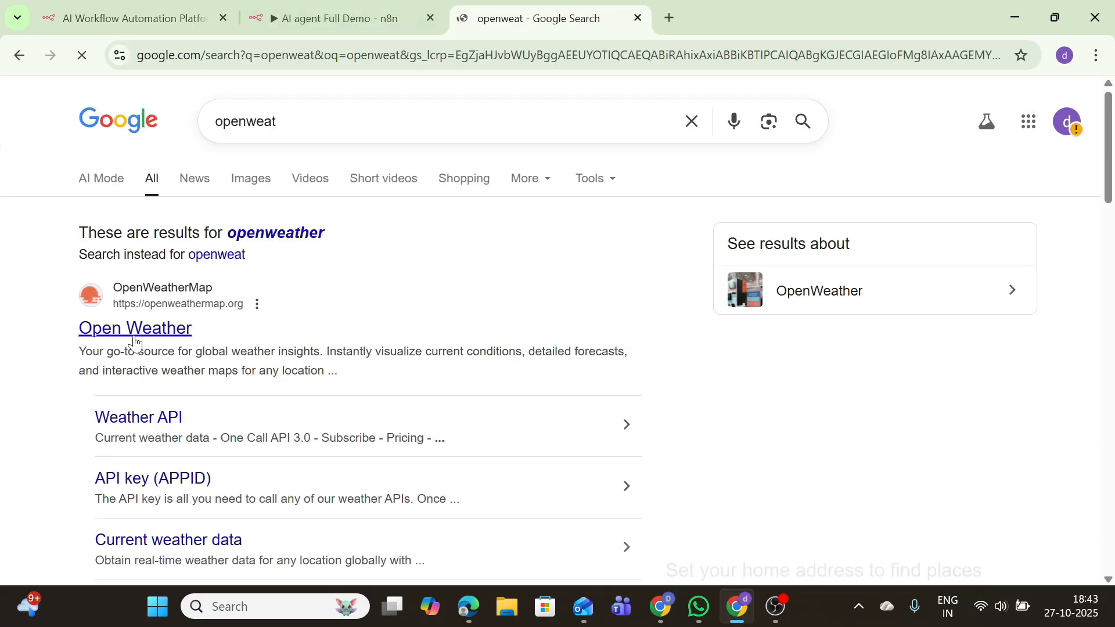
left_click(155, 318)
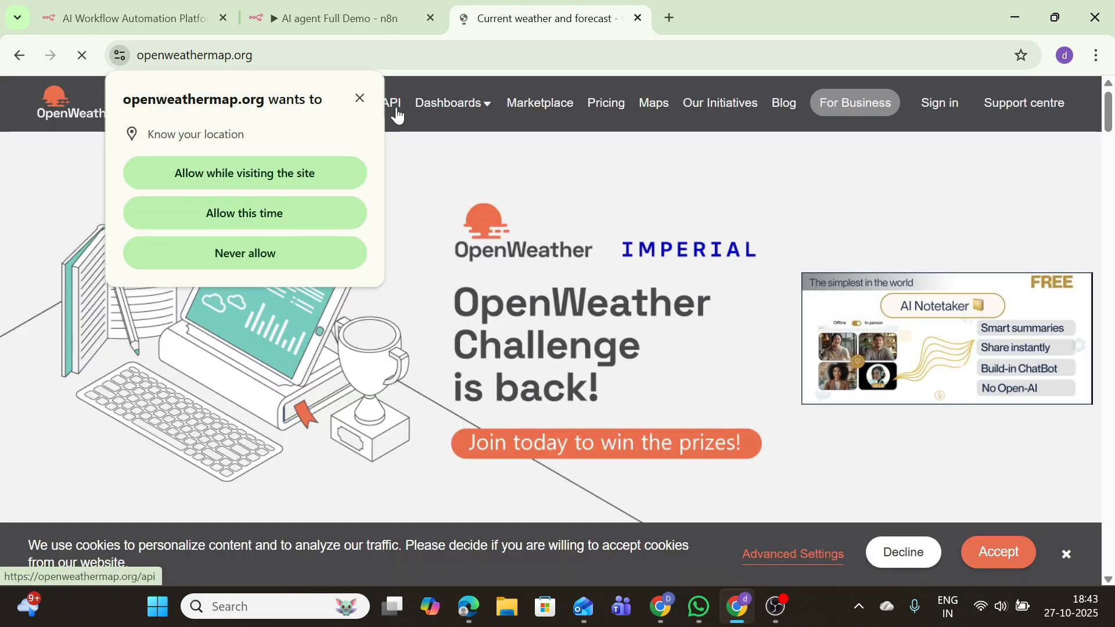
Allow location access, go to Create an Account, and tick the reCAPTCHA check
left_click(299, 168)
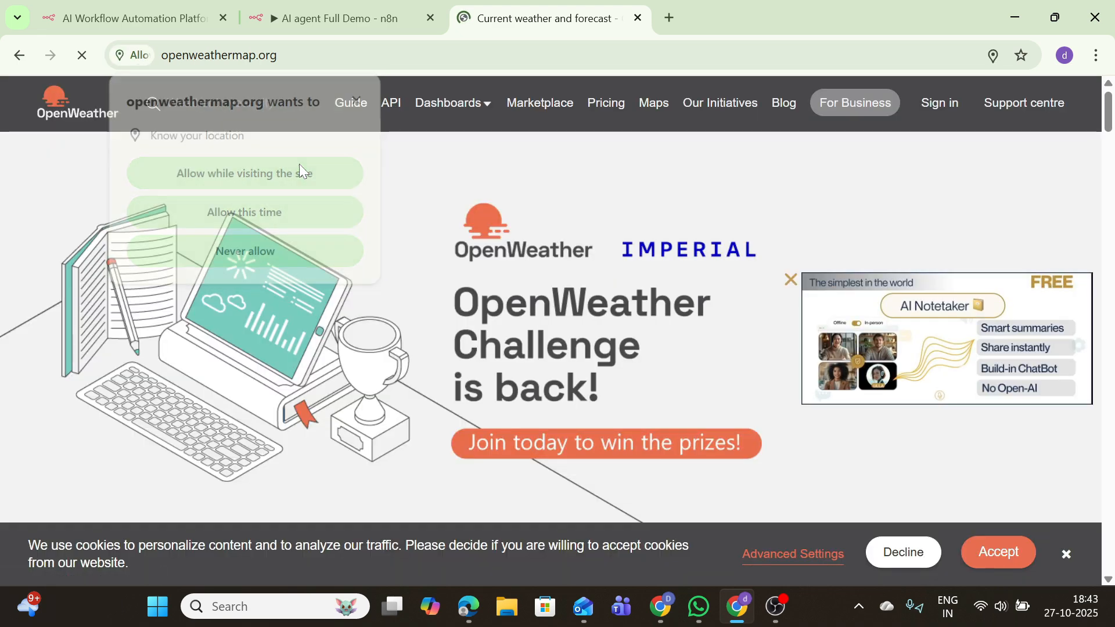
left_click(927, 111)
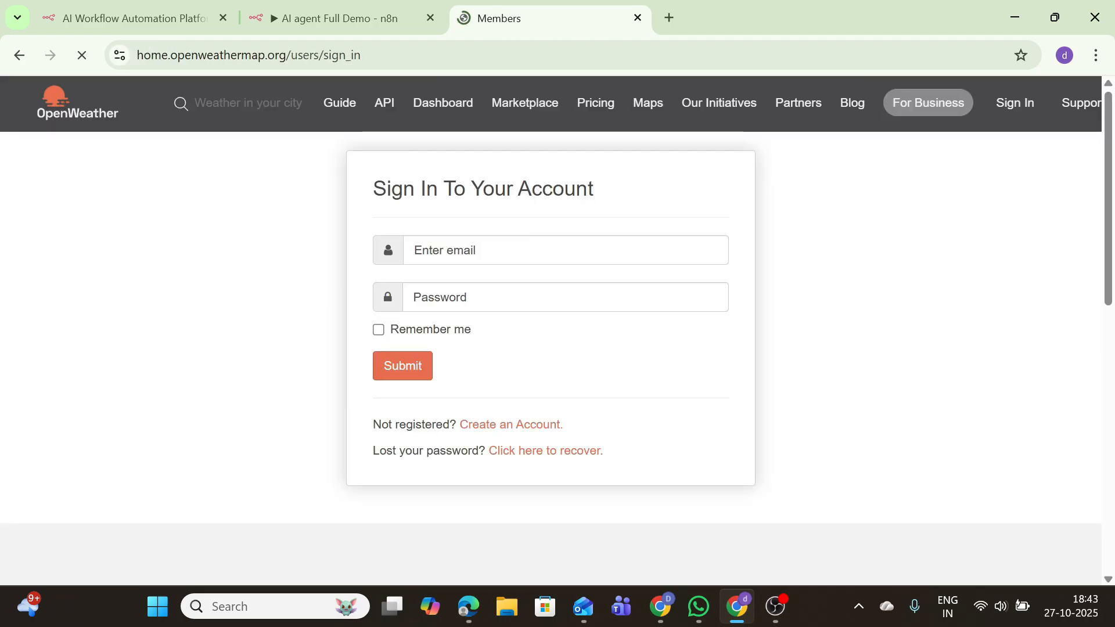
left_click(483, 425)
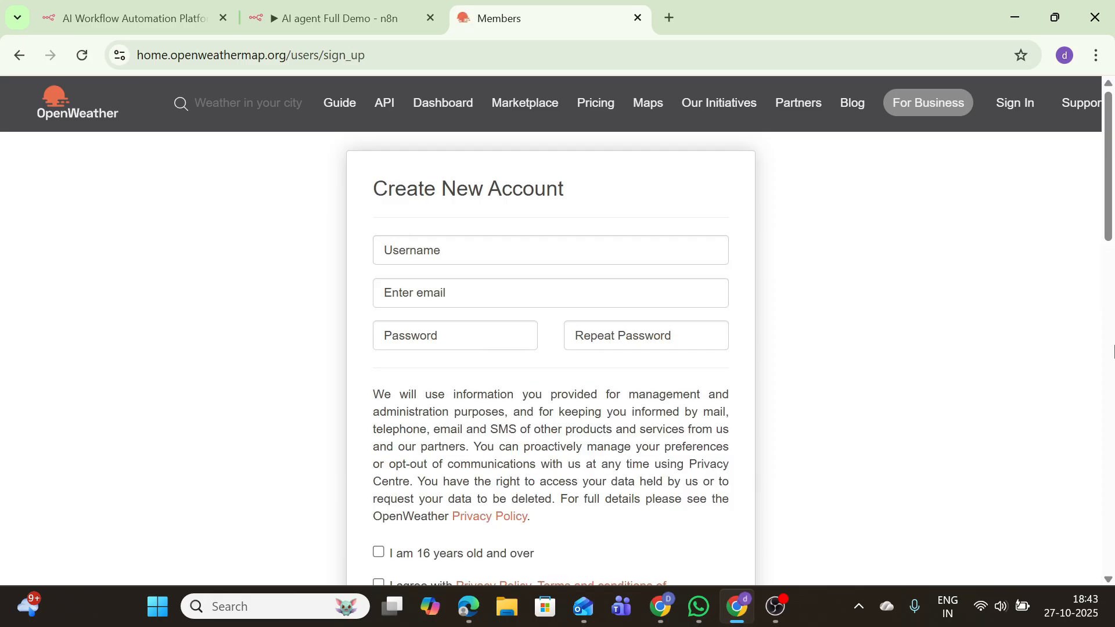
scroll(724, 379, "down", 10)
left_click(399, 270)
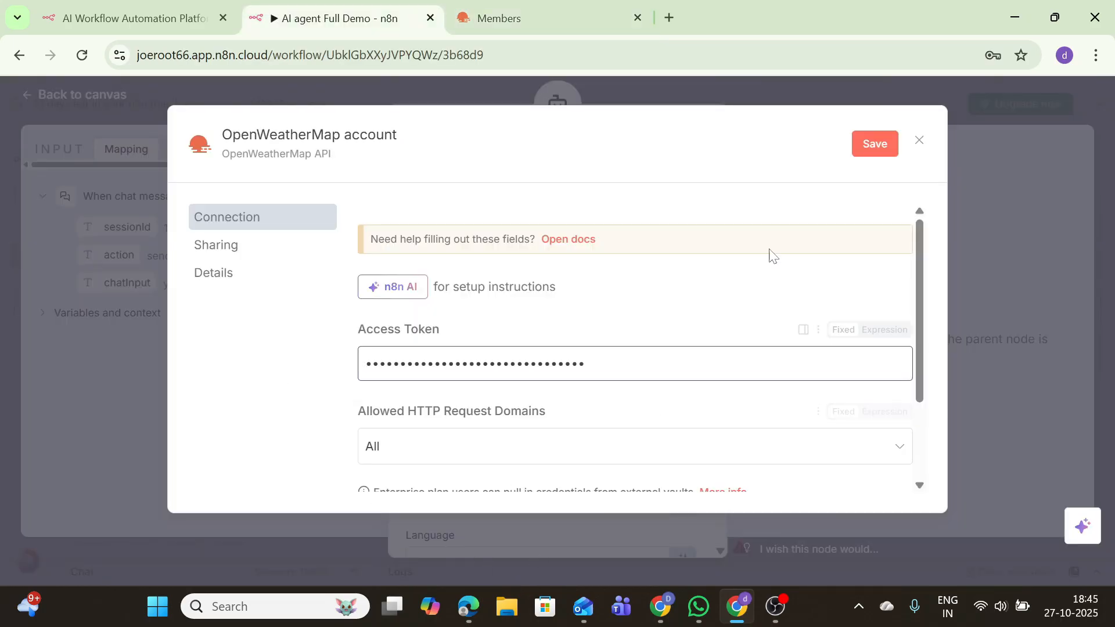
Save the new OpenWeatherMap credential, close its form, and return to the OpenWeather site
left_click(873, 143)
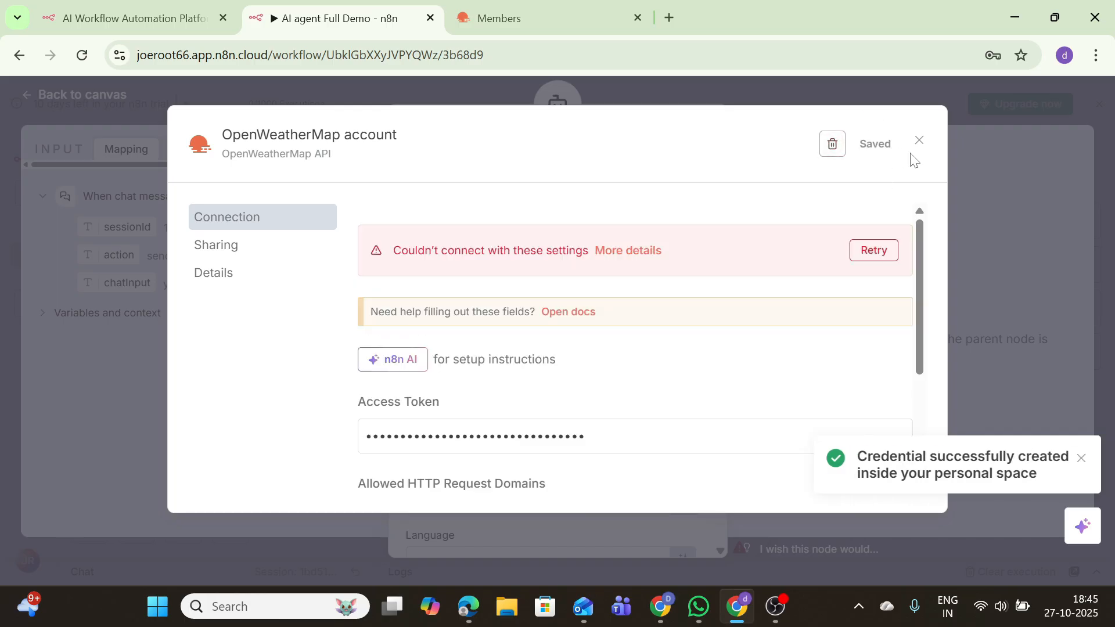
left_click(919, 140)
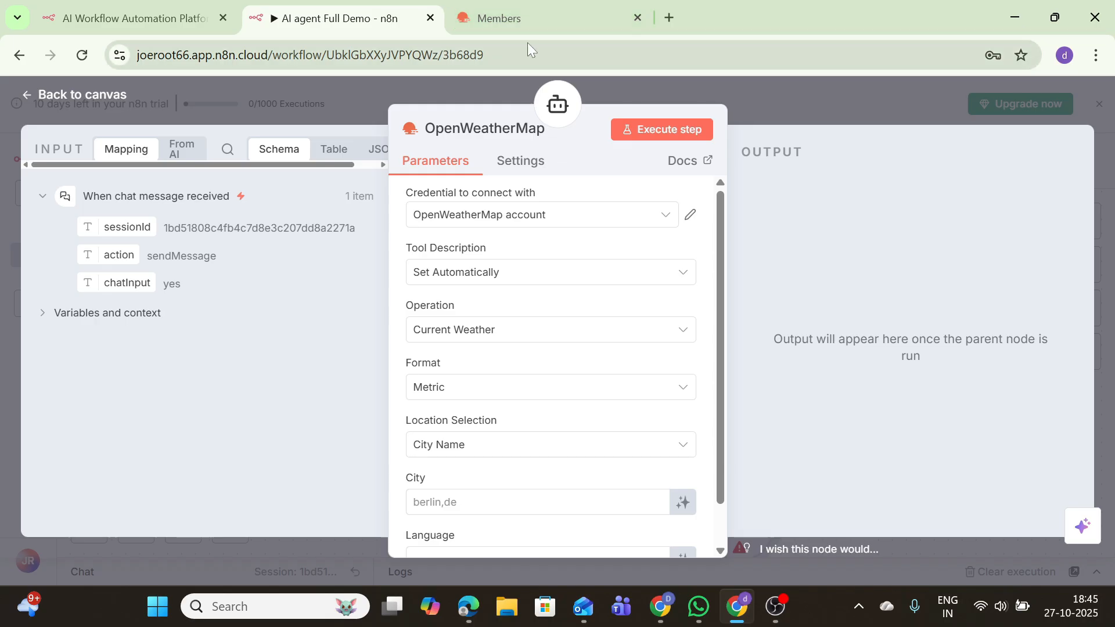
left_click(500, 18)
Search OpenWeather for 'San Francisco' and copy the 'San Francisco, US' result name
left_click(250, 103)
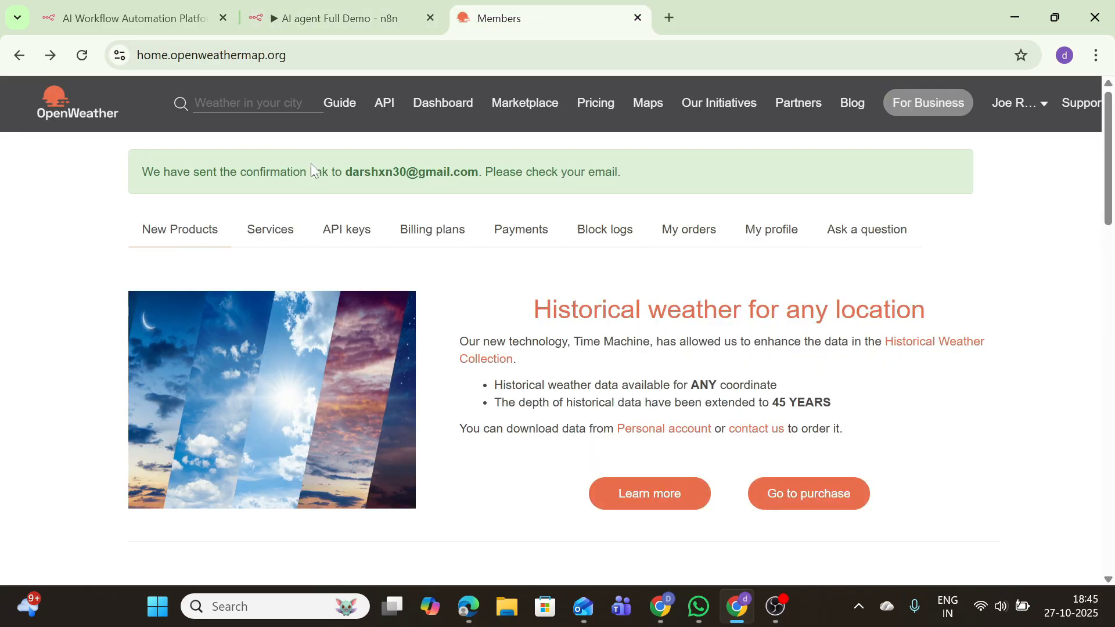
type("San Francis")
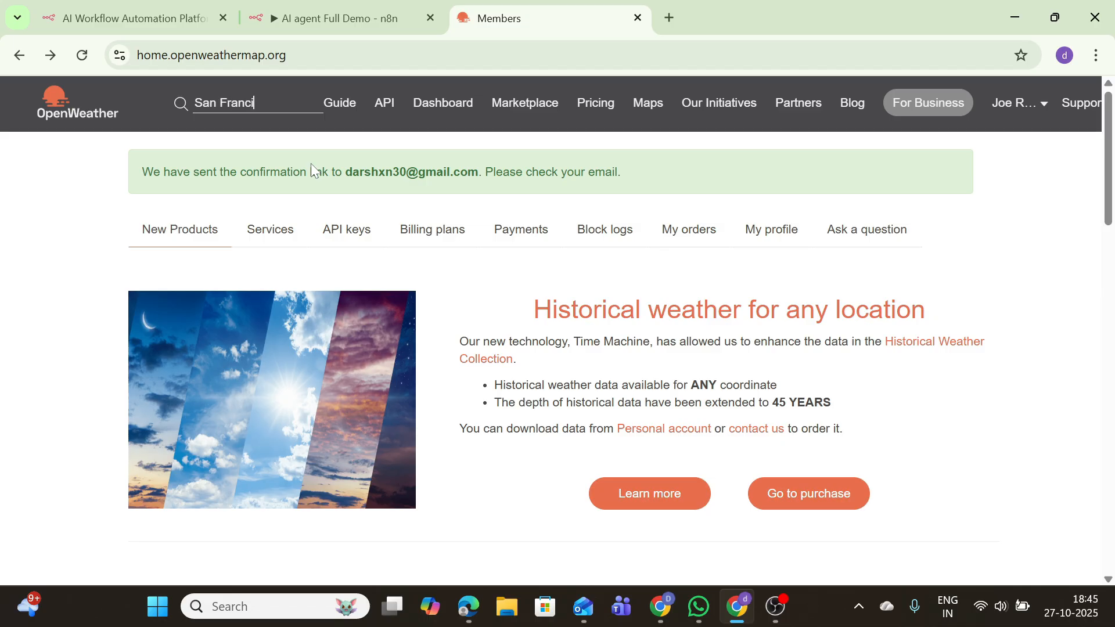
type("co")
key("Return")
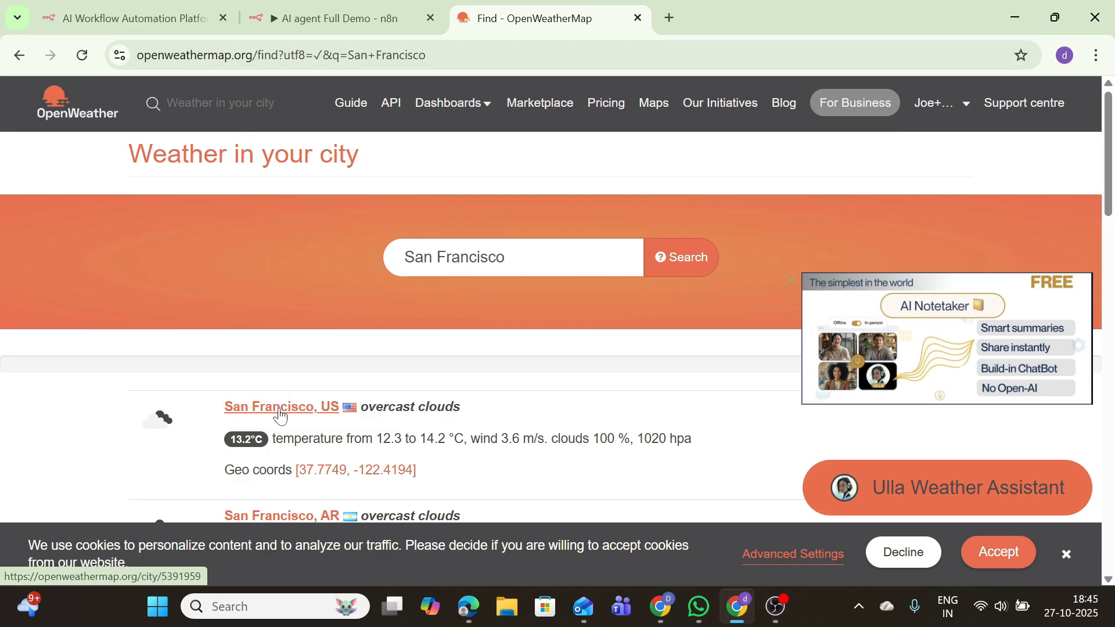
left_click_drag(339, 409, 211, 401)
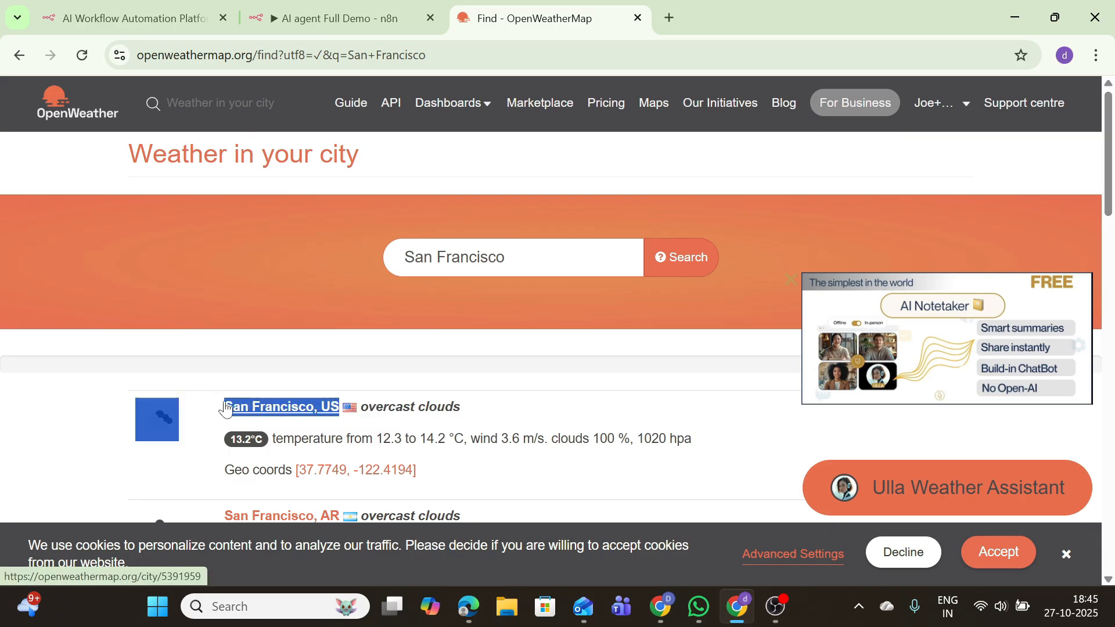
key("shift+Right")
key("ctrl+c")
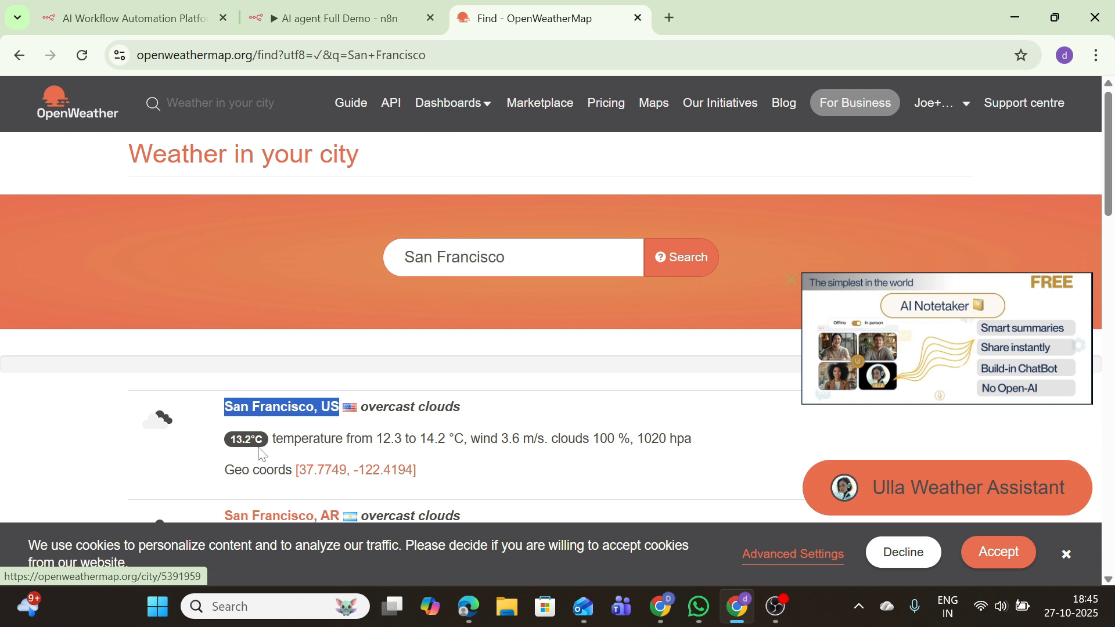
key("ctrl+shift+Tab")
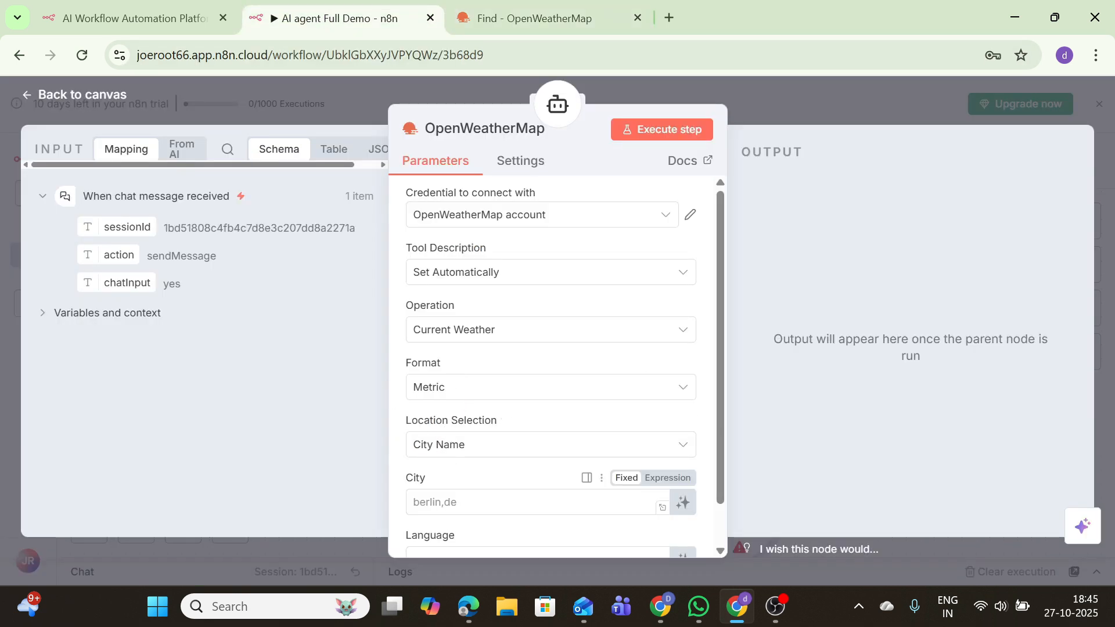
Set the OpenWeatherMap City to 'San Francisco, US' and test-run the tool
mouse_move(479, 587)
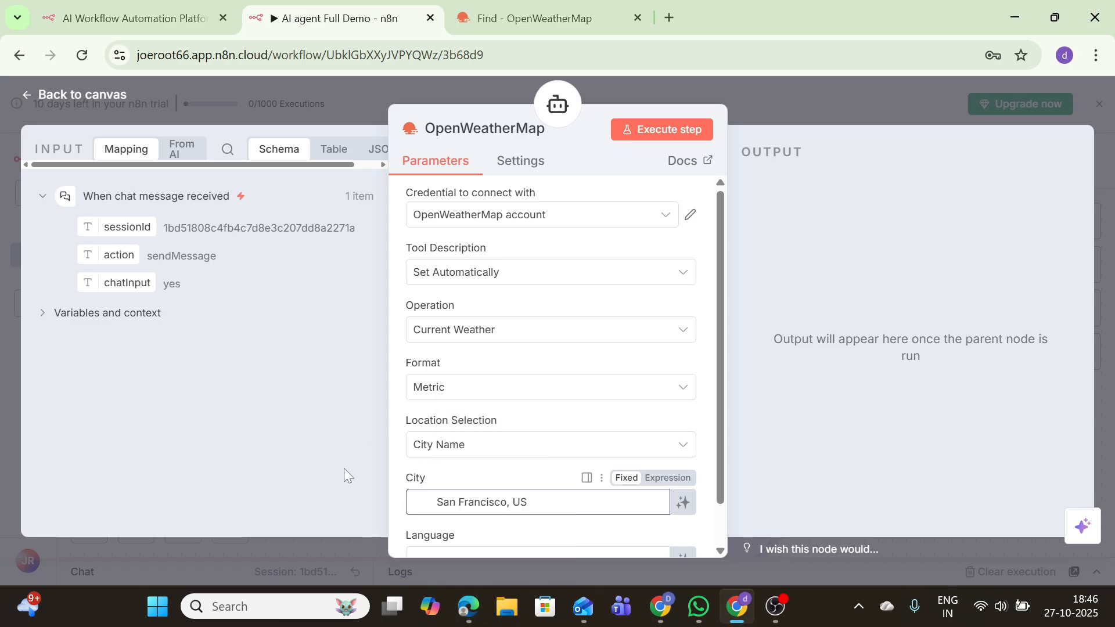
left_click(471, 447)
left_click(472, 450)
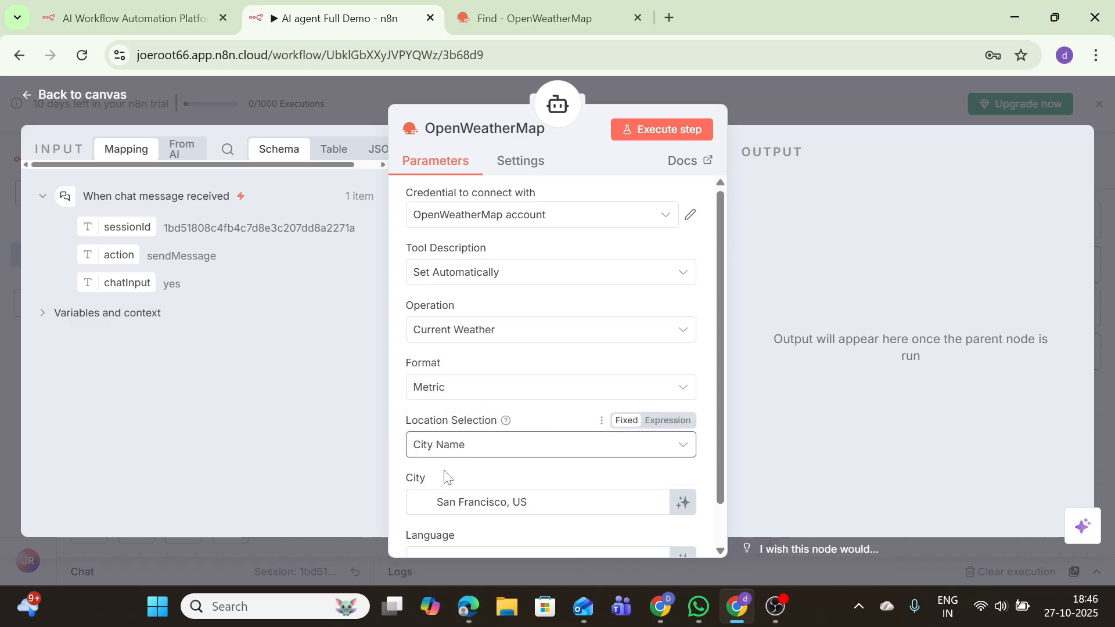
left_click(450, 502)
key("ctrl+v")
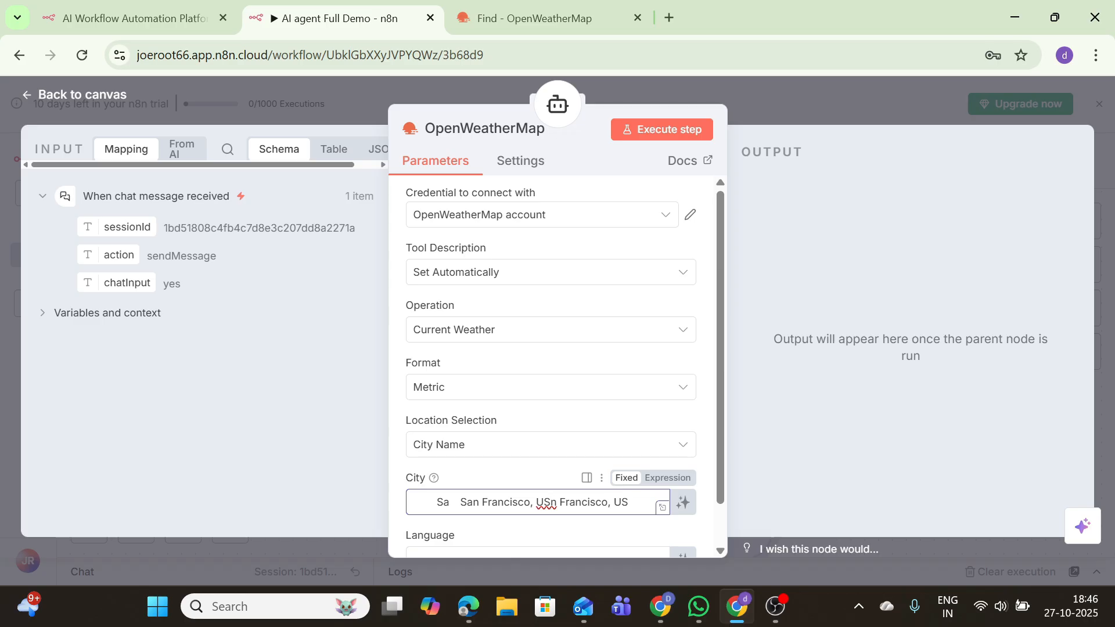
left_click_drag(559, 503, 450, 502)
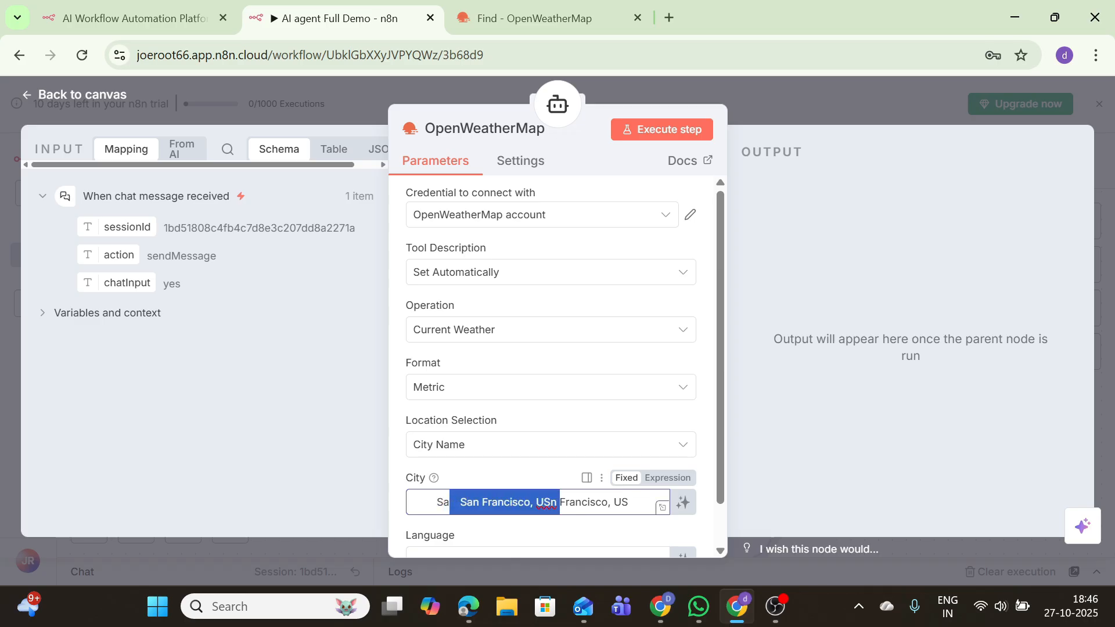
left_click(551, 502)
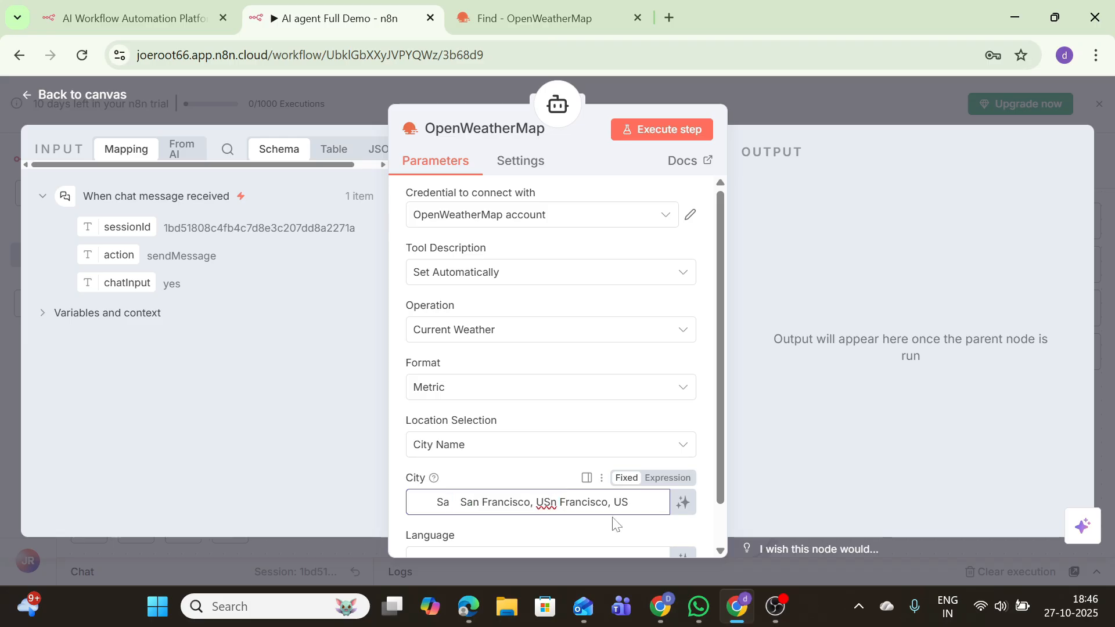
key("ctrl+z")
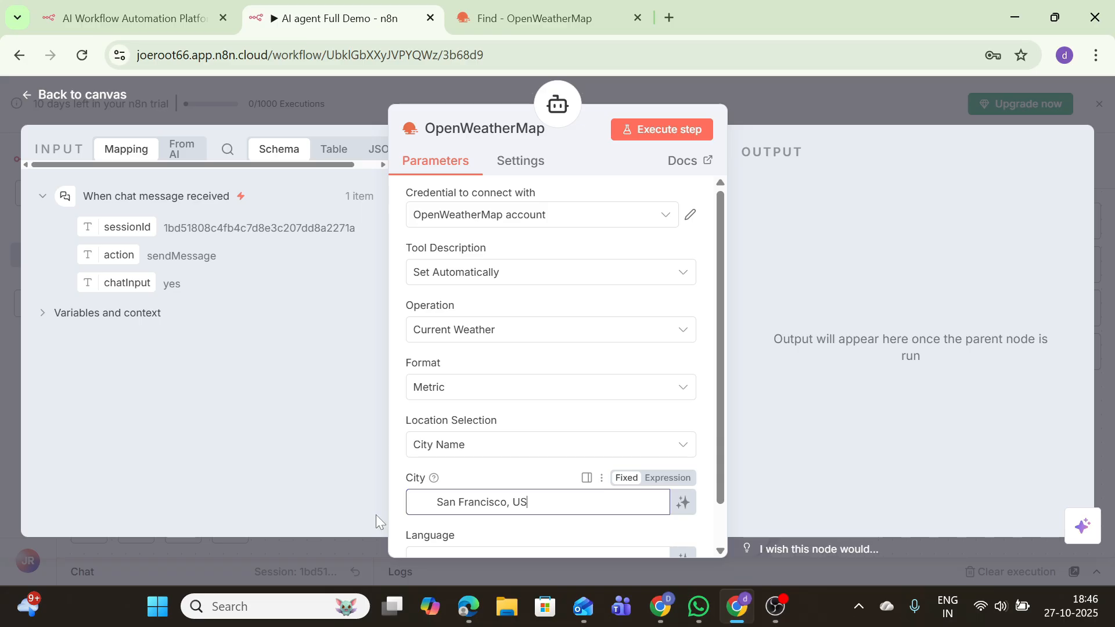
left_click(651, 133)
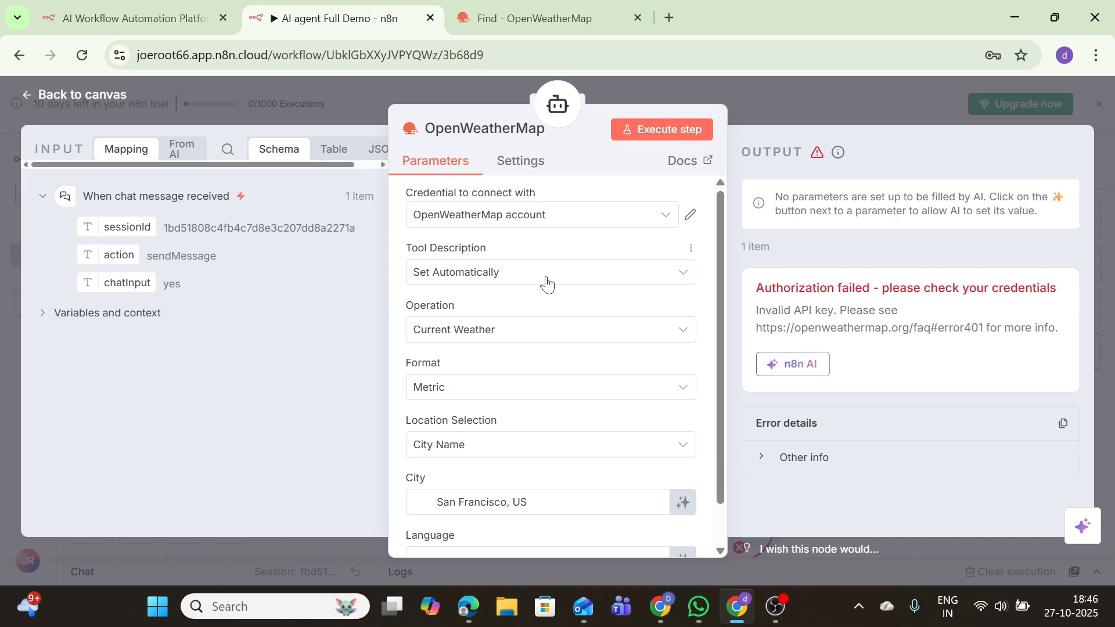
left_click(520, 221)
Begin a second OpenWeatherMap credential, then delete the chat message trigger
left_click(543, 303)
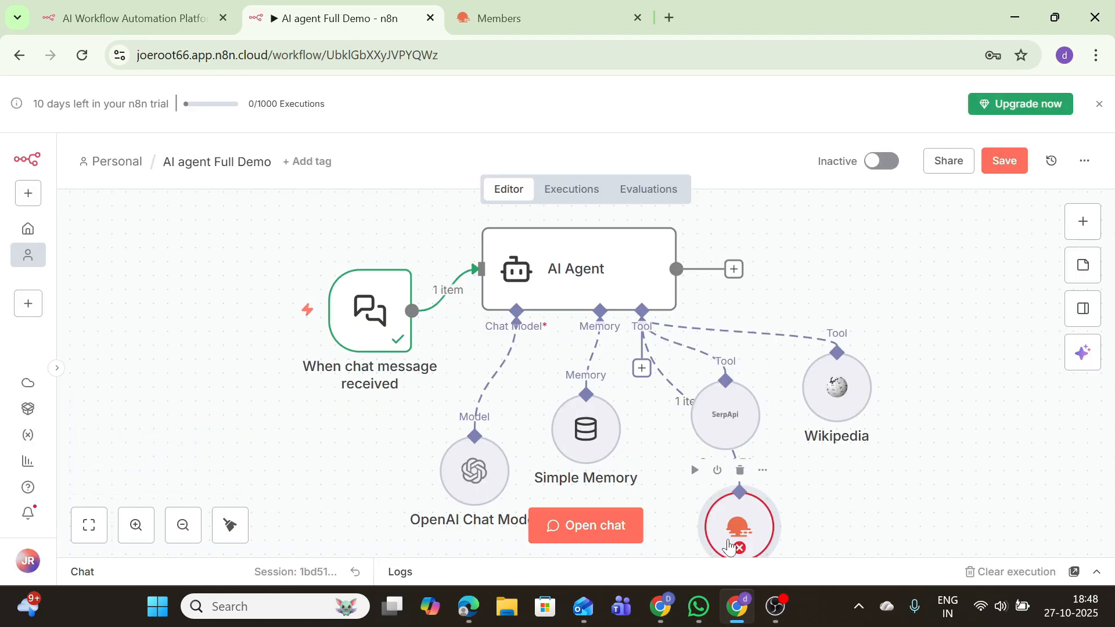
mouse_move(397, 345)
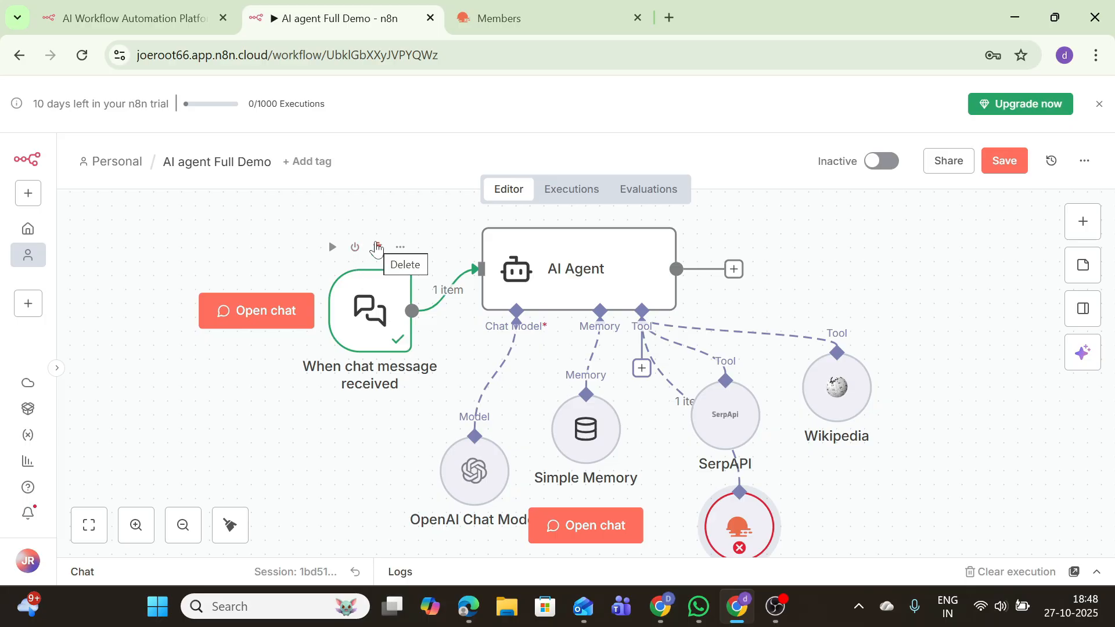
left_click(377, 248)
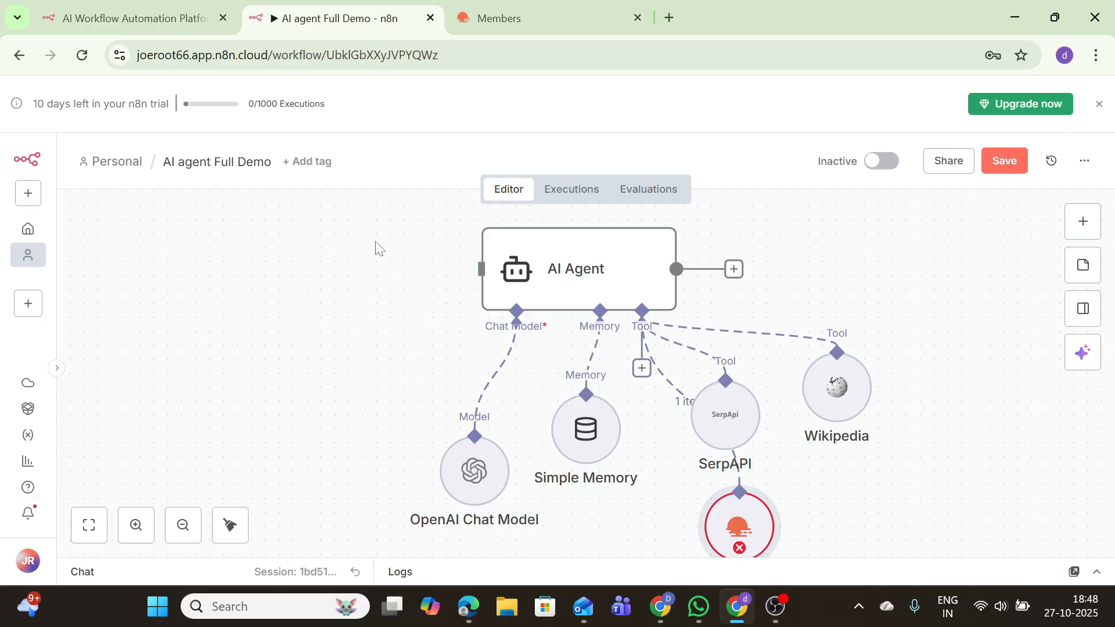
Add a Schedule Trigger firing daily at 8am and test it
left_click(1081, 232)
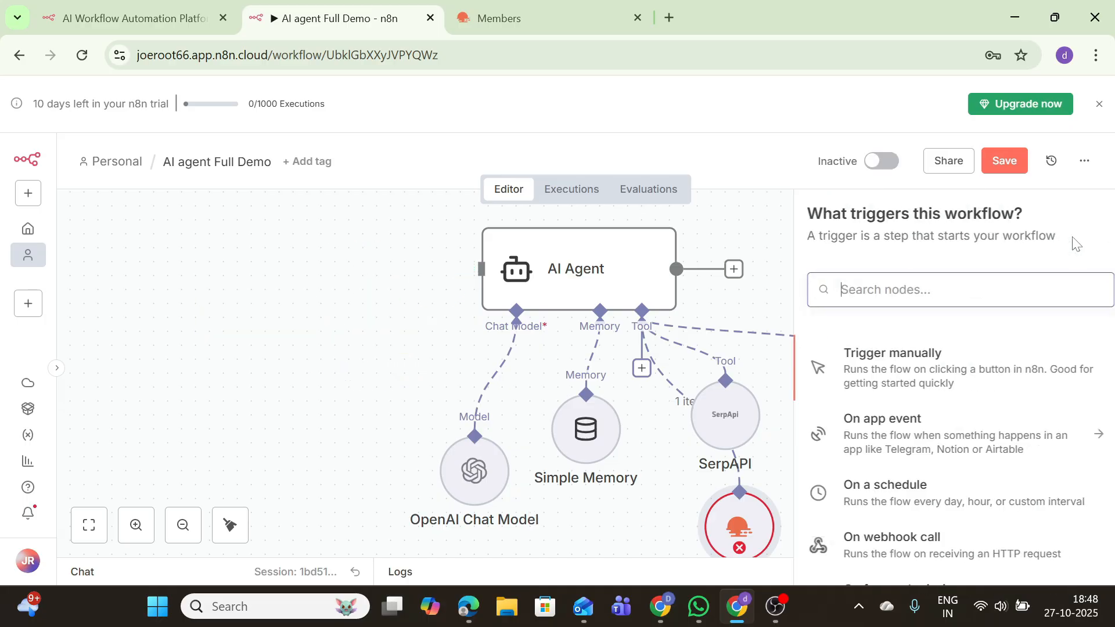
left_click(910, 490)
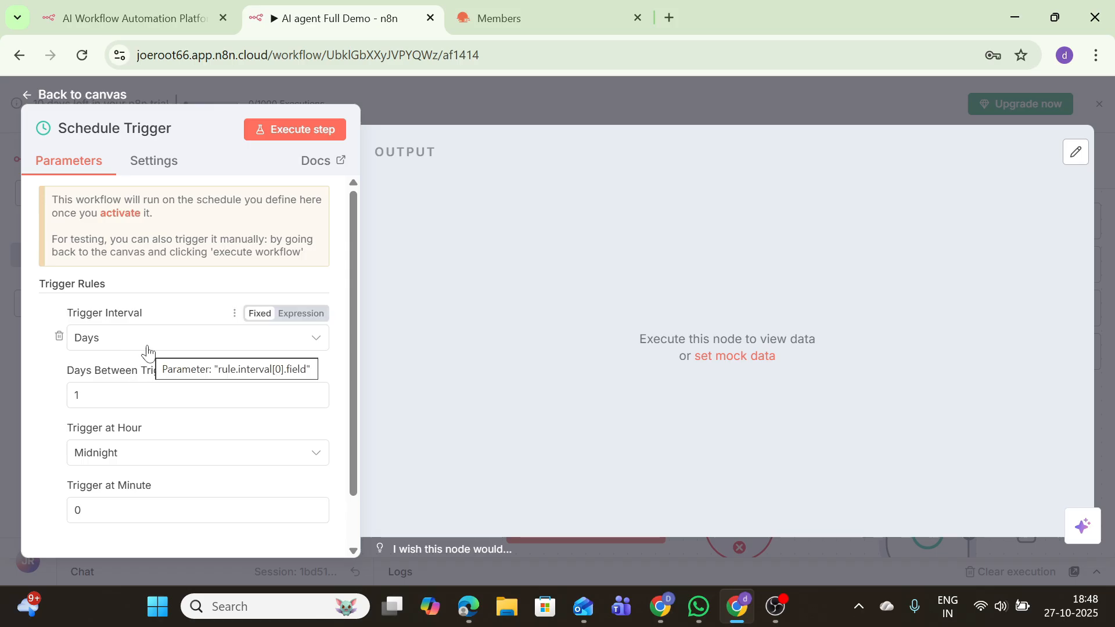
left_click(105, 453)
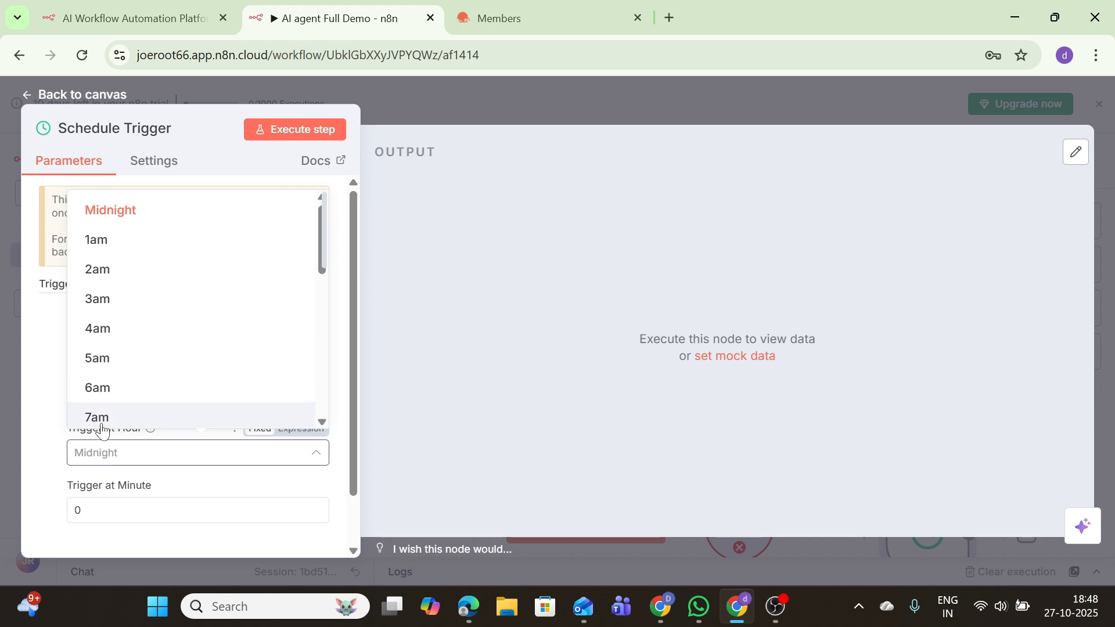
scroll(102, 421, "down", 4)
left_click(122, 215)
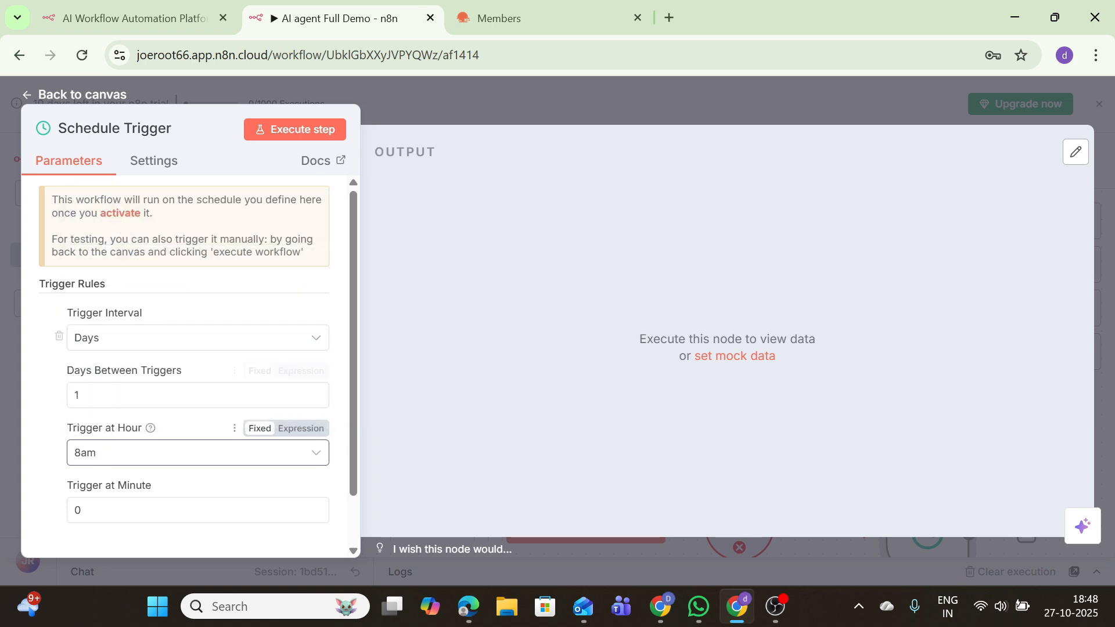
left_click(281, 145)
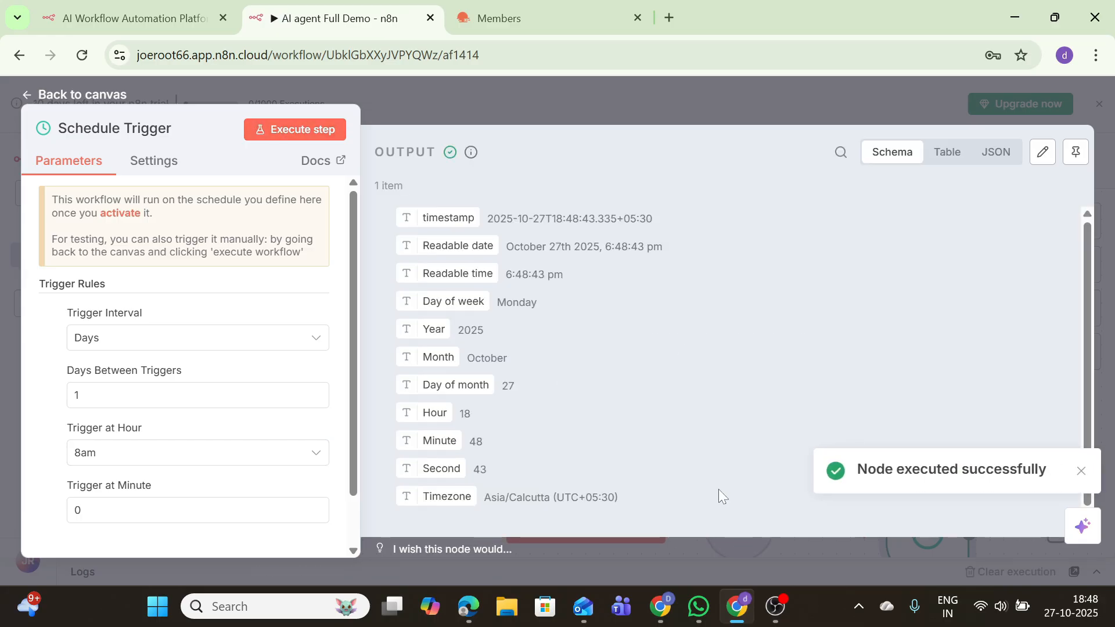
left_click(105, 94)
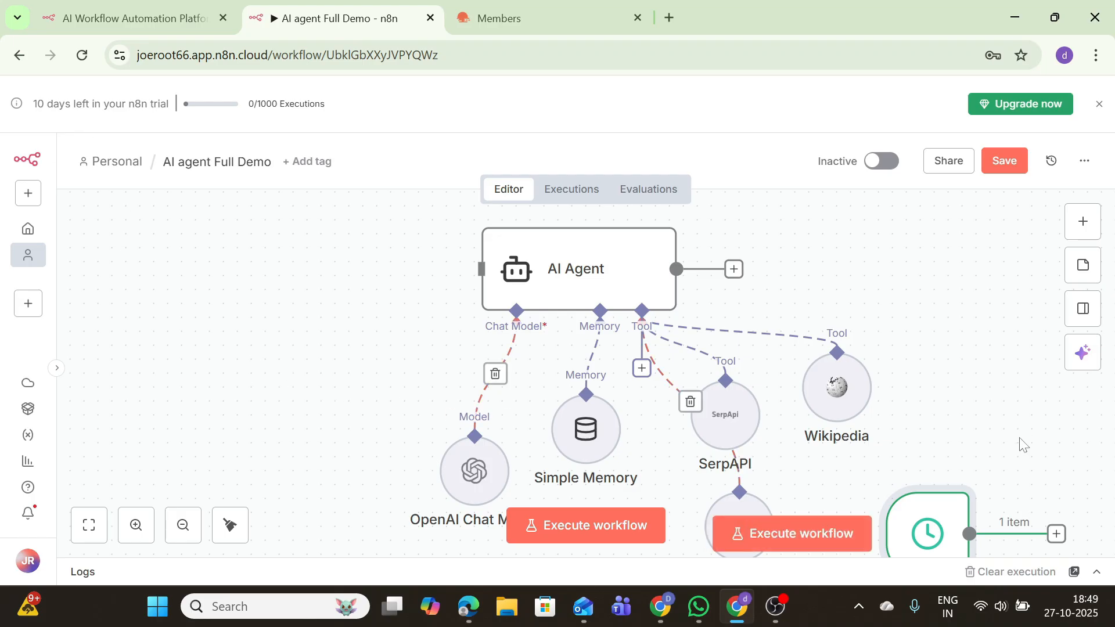
Place the Schedule Trigger before the AI Agent, test the workflow, and stop the stuck run
left_click_drag(890, 494, 362, 258)
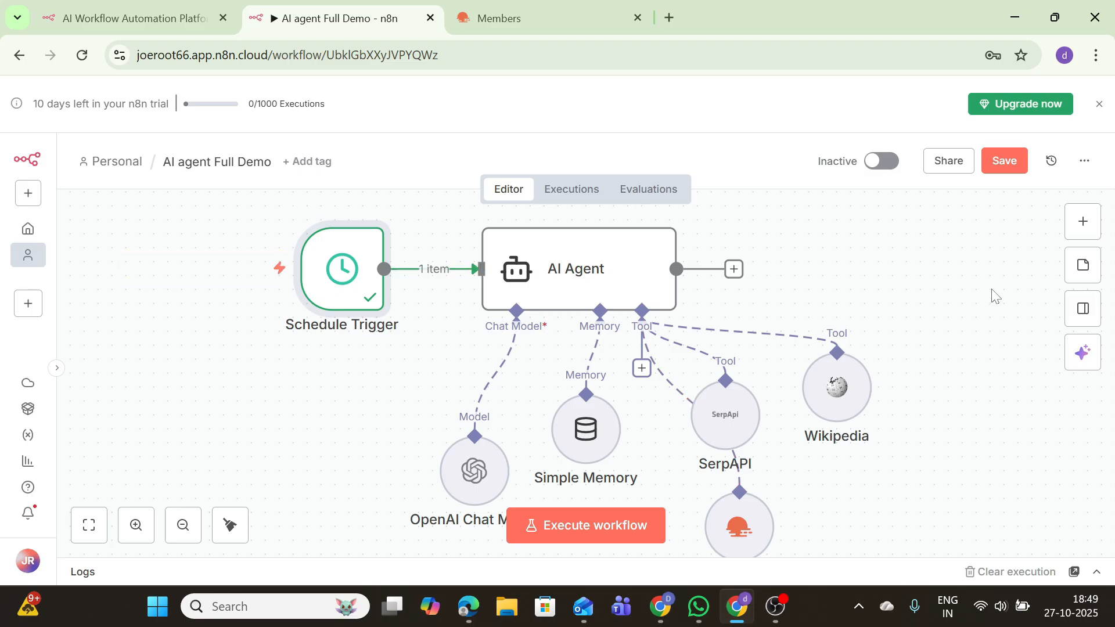
left_click(572, 528)
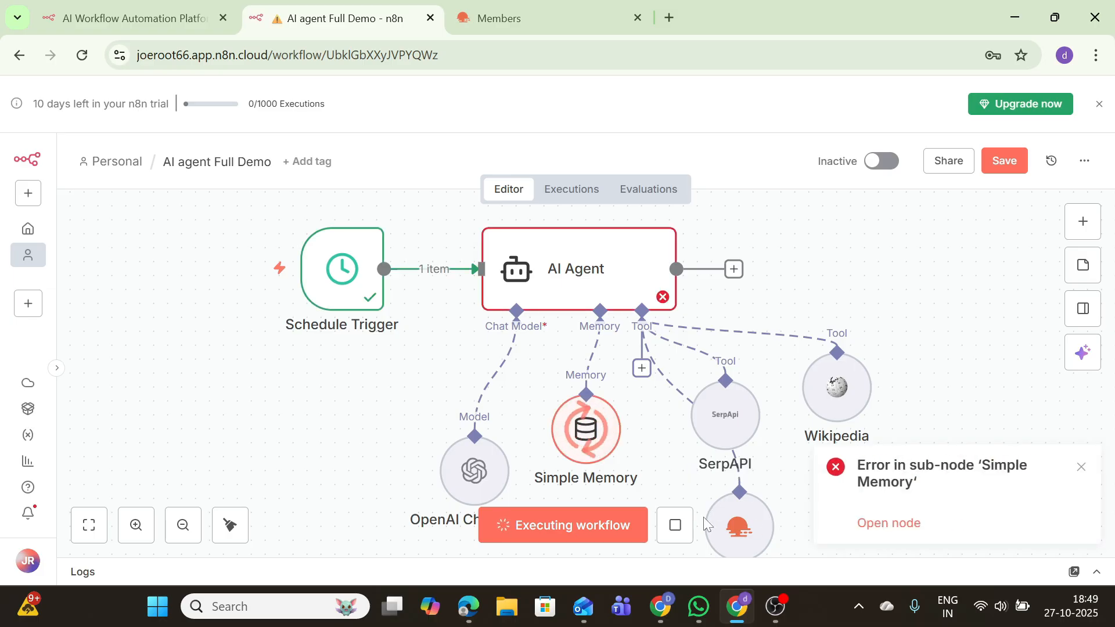
left_click(897, 526)
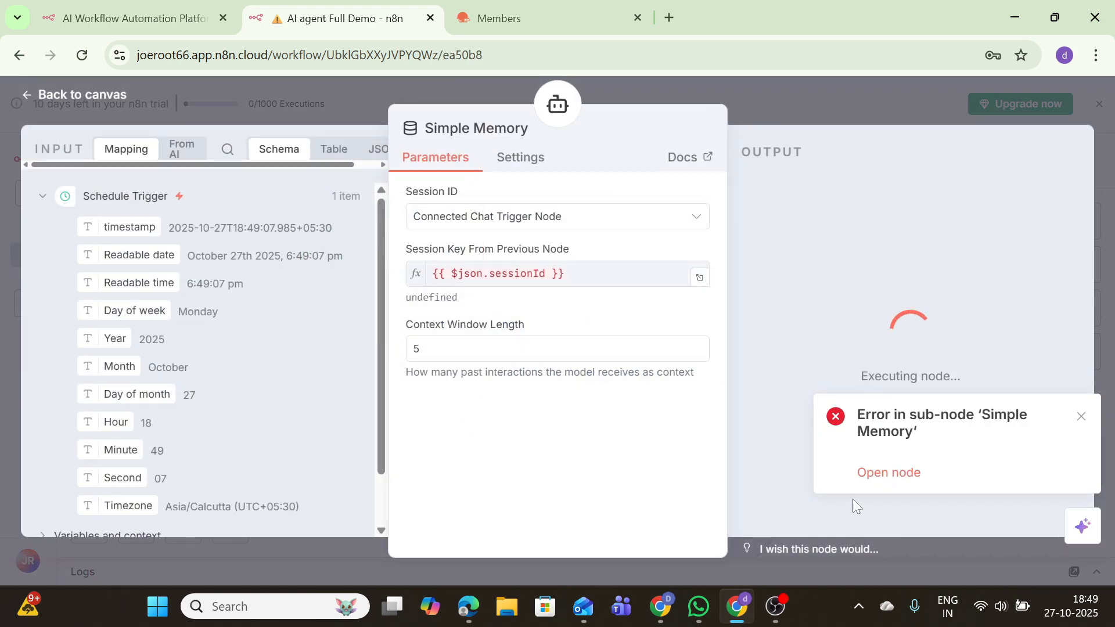
left_click(100, 97)
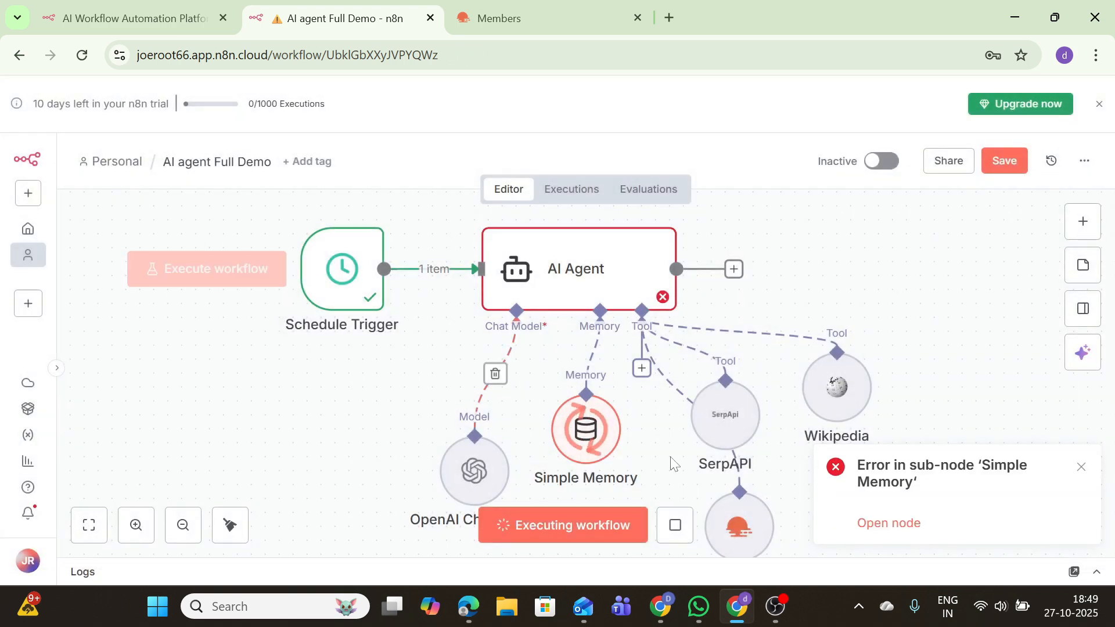
left_click(1078, 471)
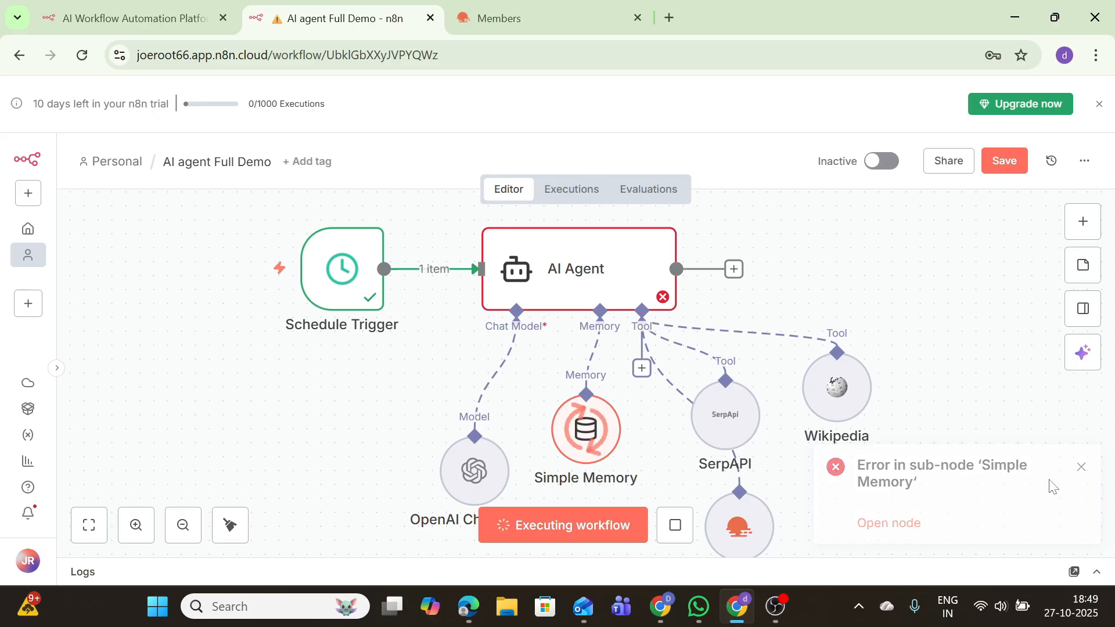
left_click(1081, 470)
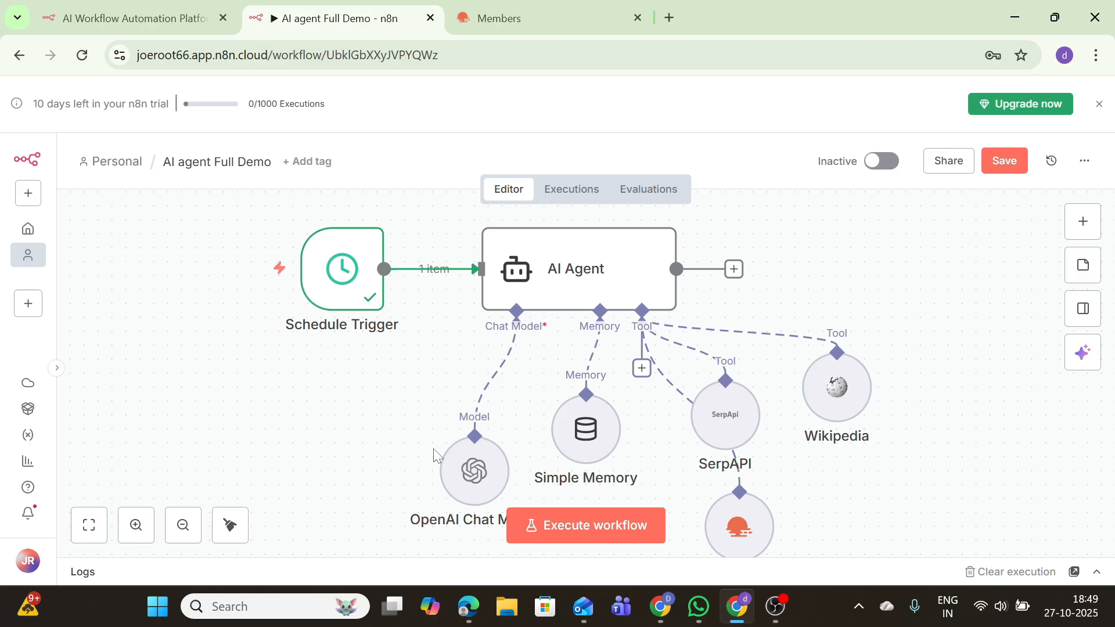
Inspect the OpenAI Chat Model, then review the AI Agent's prompt source options
double_click(472, 479)
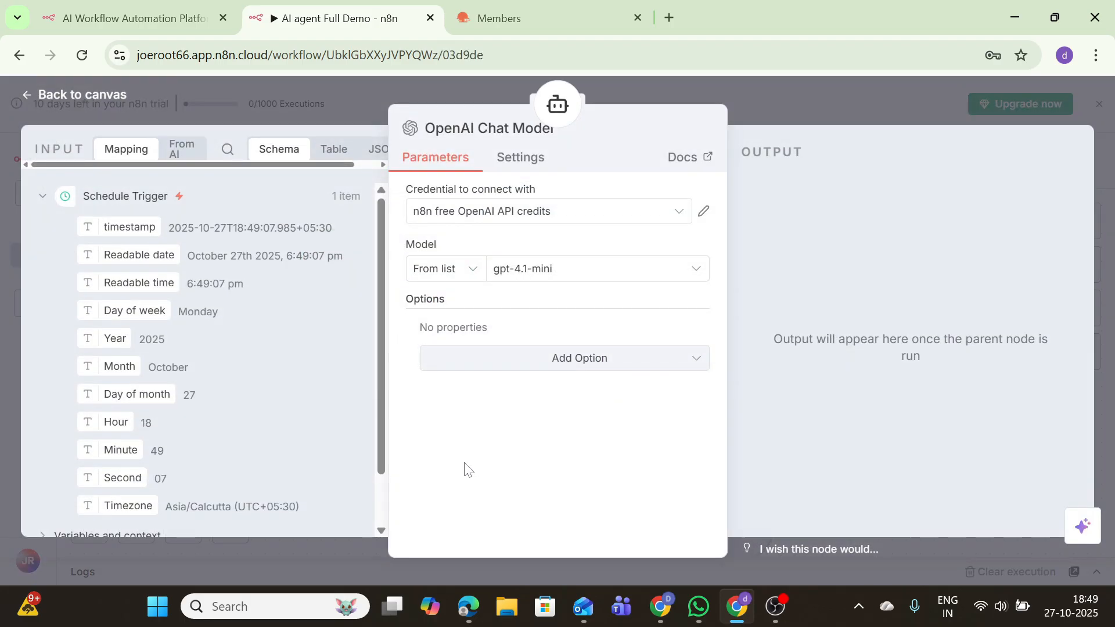
left_click(94, 97)
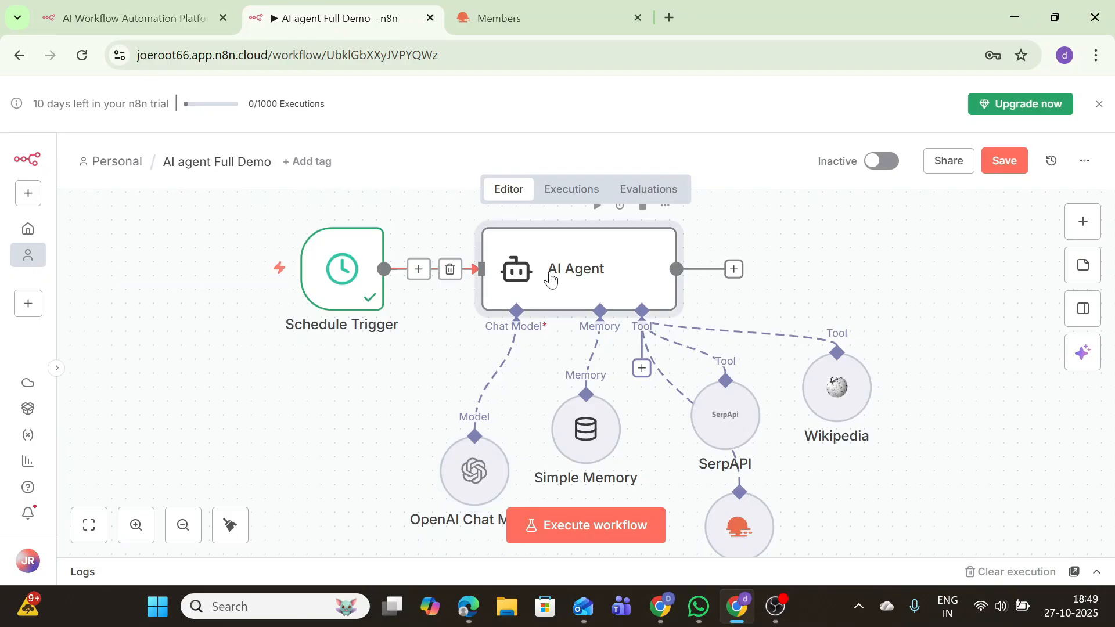
double_click(551, 279)
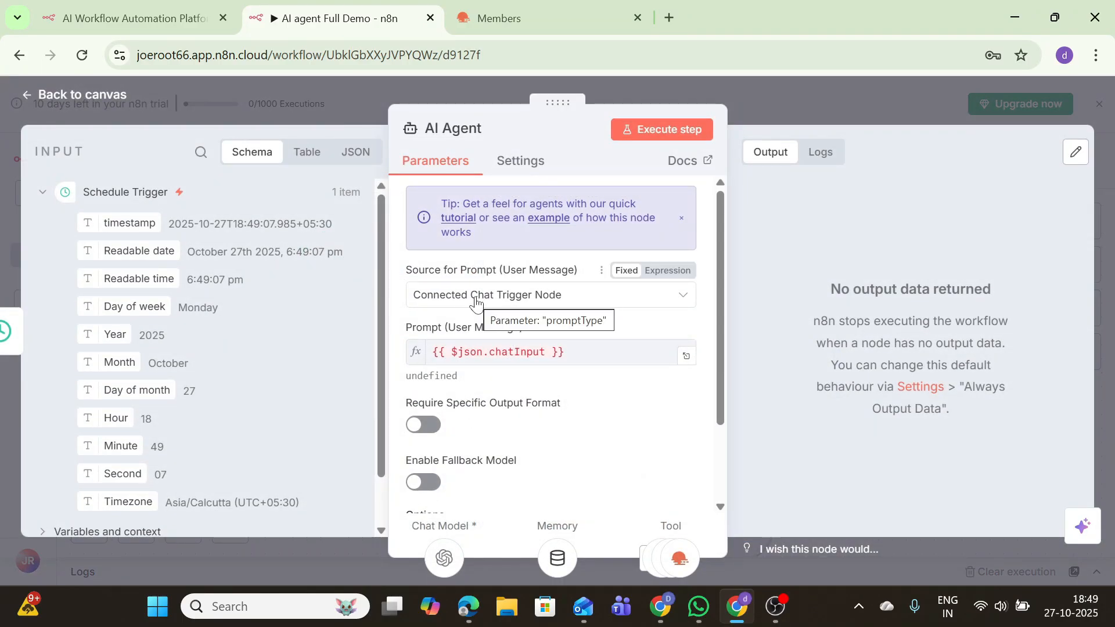
left_click(453, 296)
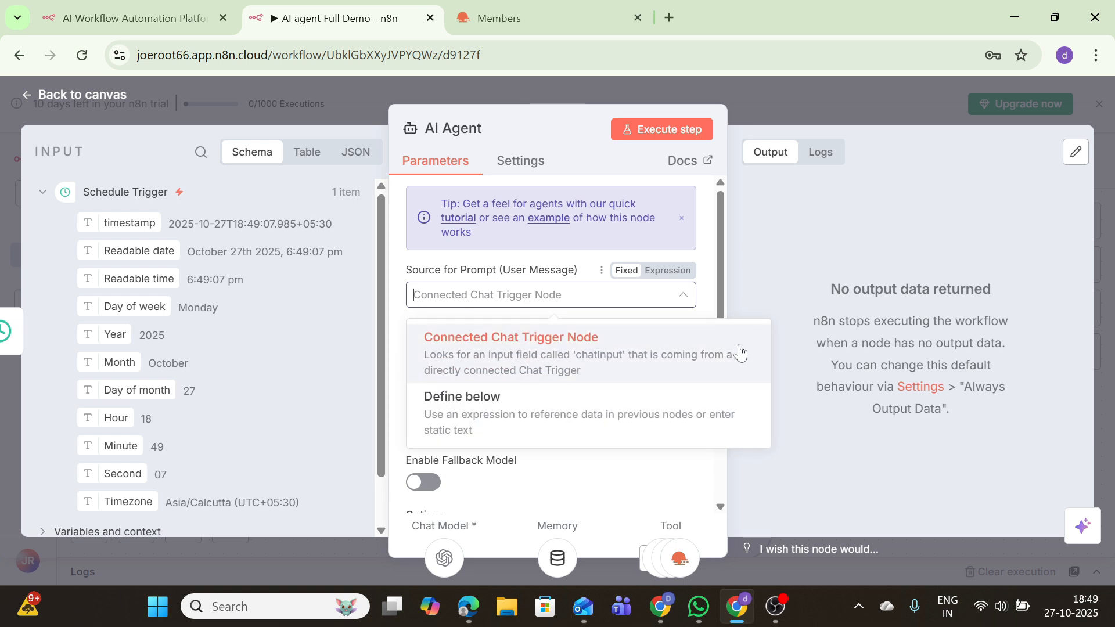
left_click(742, 275)
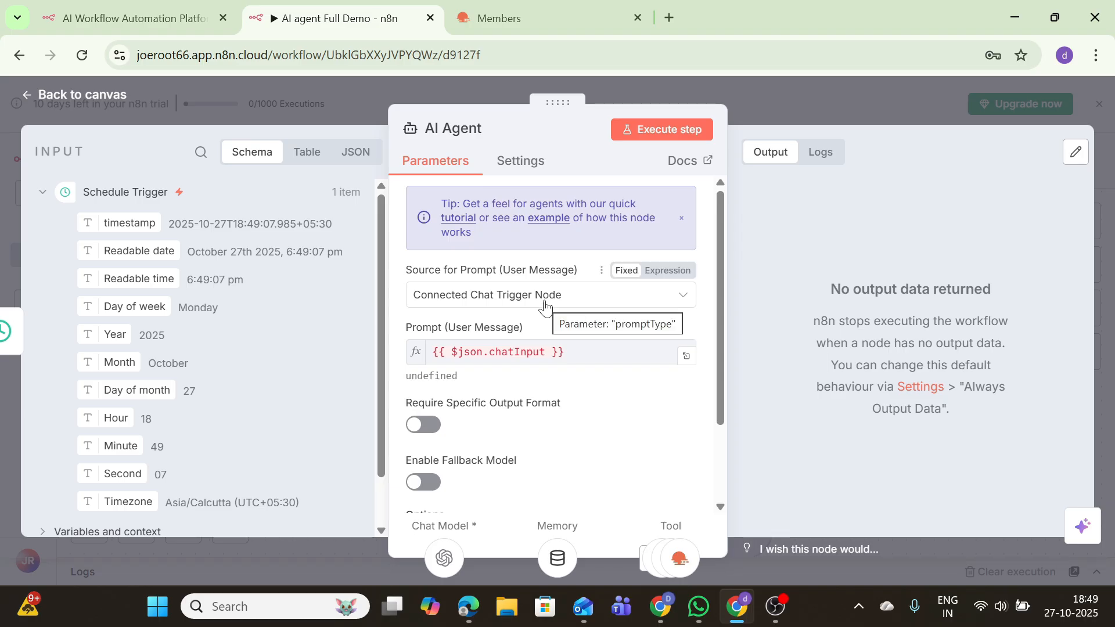
Define the newsletter prompt below with the trigger timestamp inserted, and test the AI Agent
left_click(529, 402)
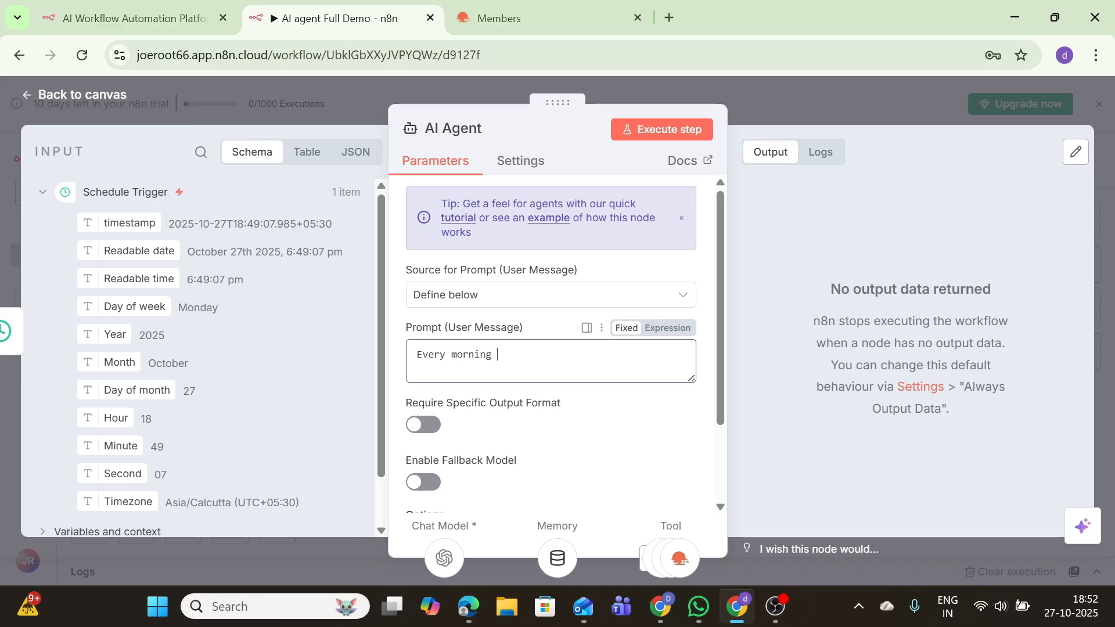
type("gaht")
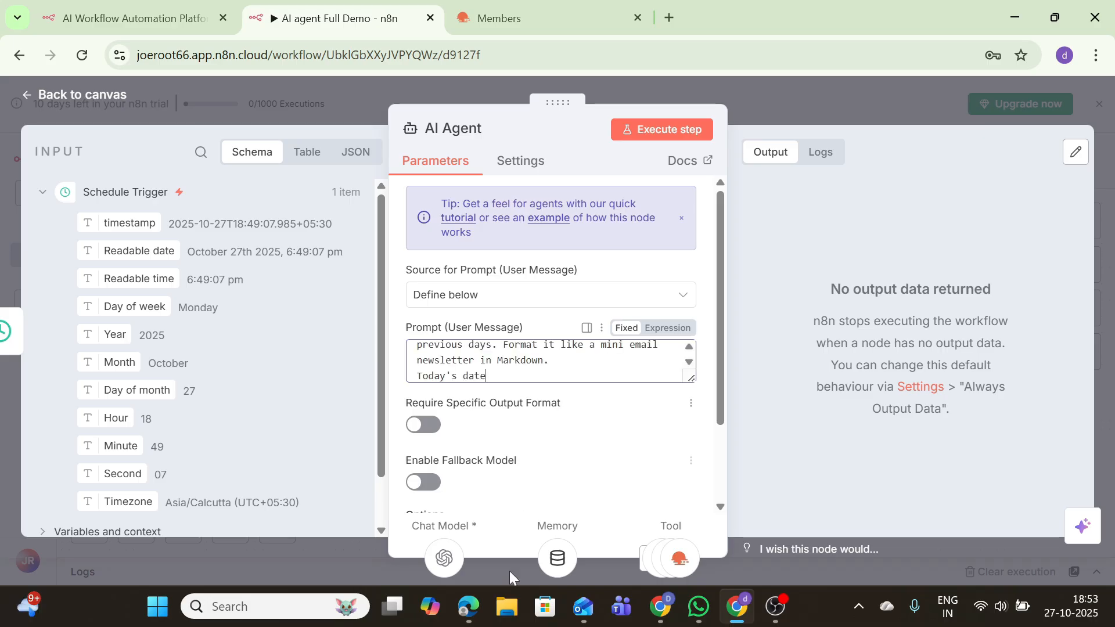
mouse_move(467, 606)
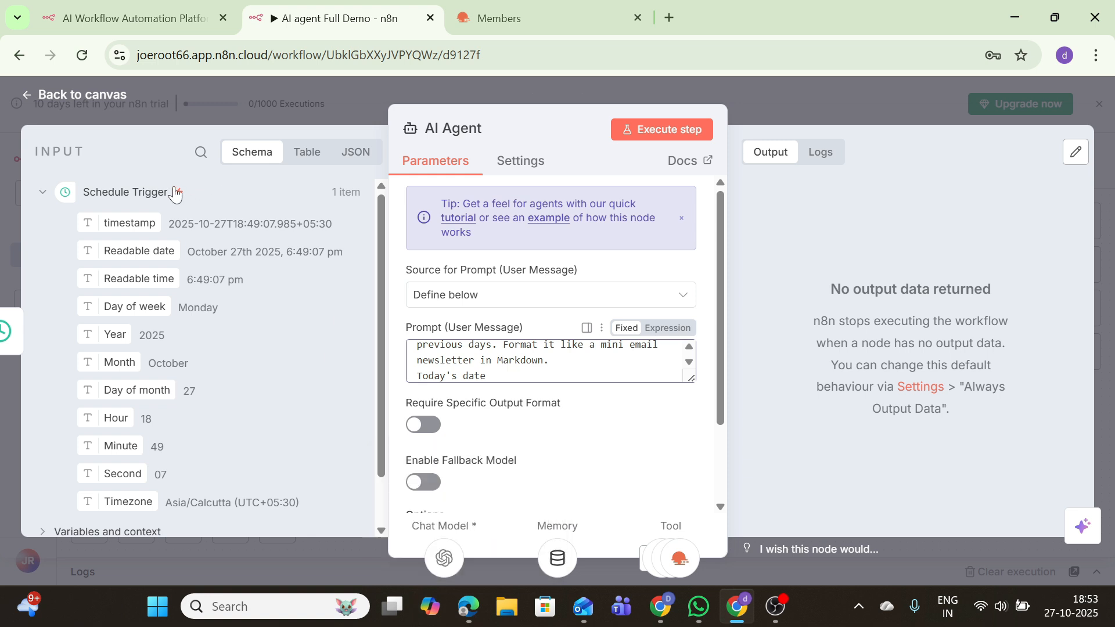
left_click_drag(121, 224, 520, 381)
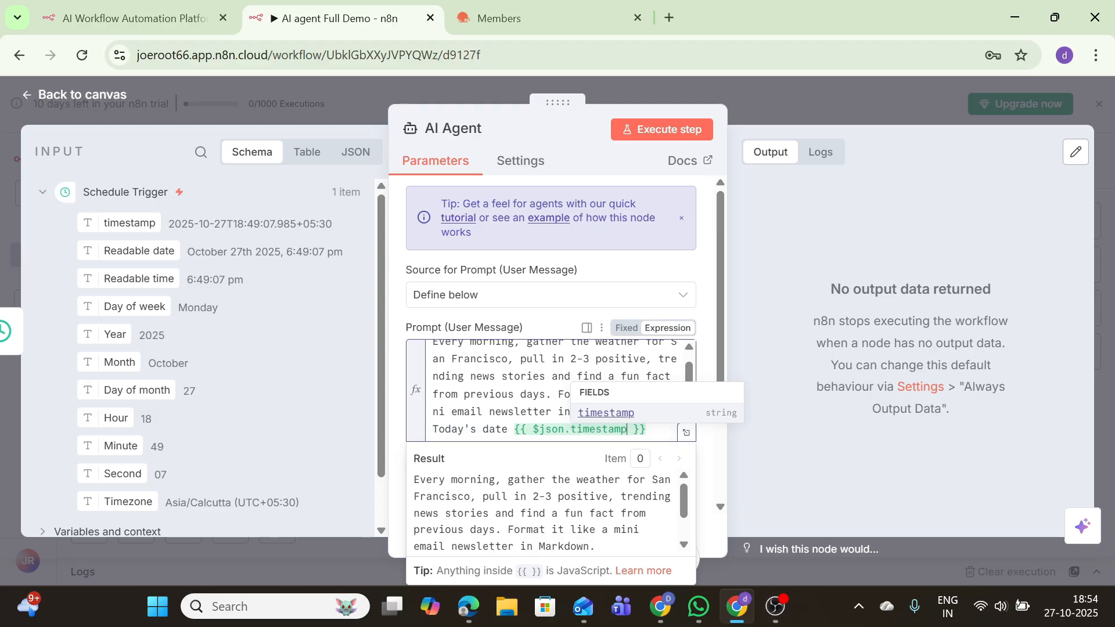
left_click(654, 136)
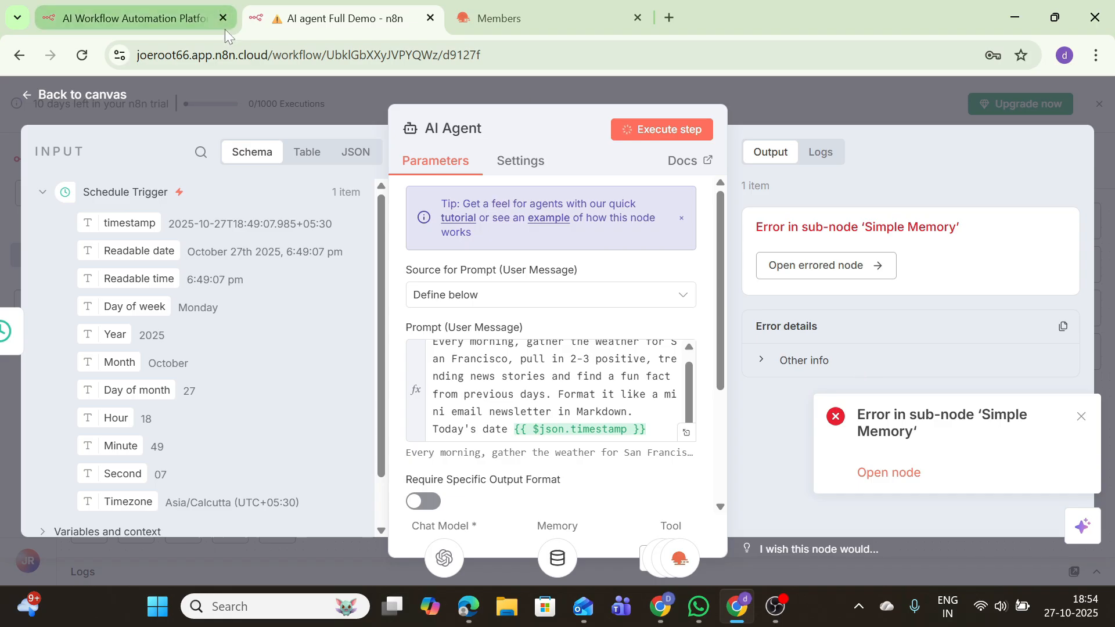
Set Simple Memory's Session ID to Define below with the key my_test_ID
left_click(67, 96)
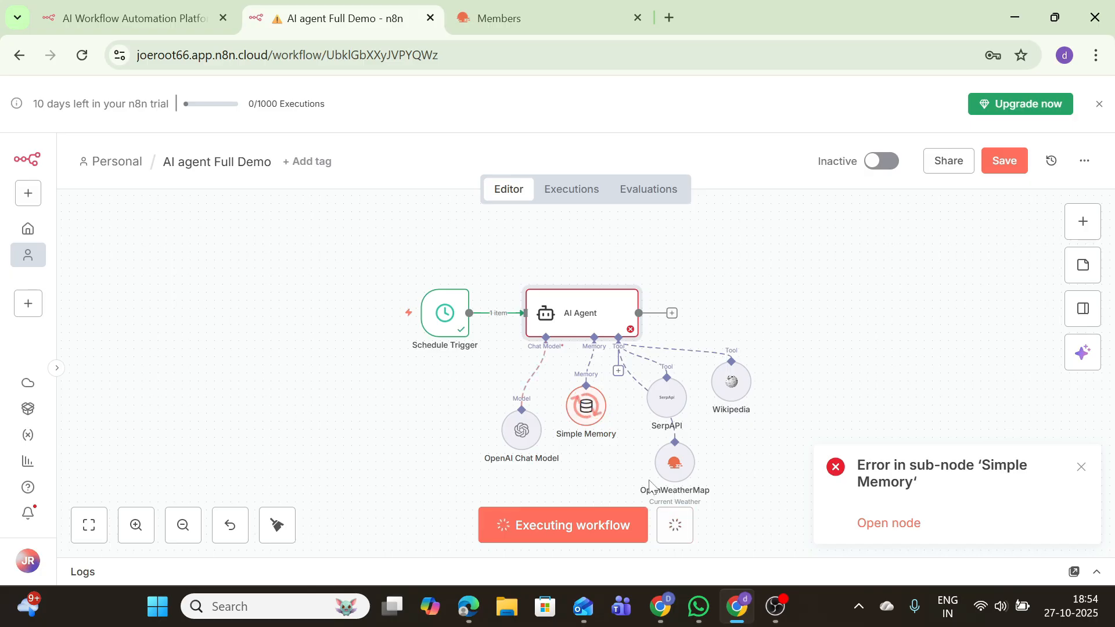
double_click(576, 407)
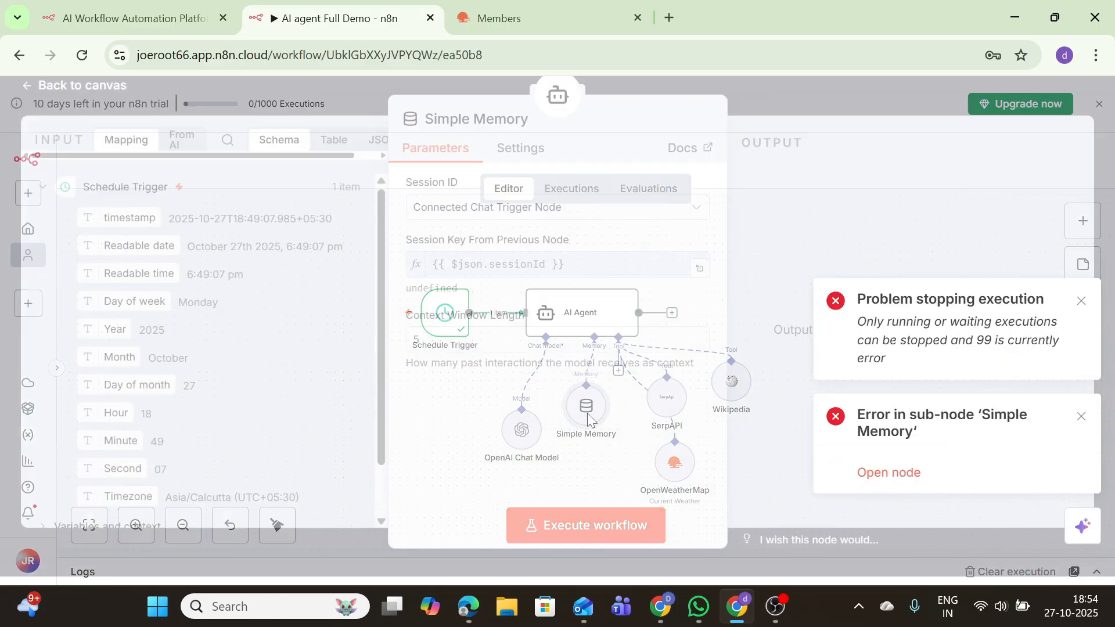
left_click(538, 227)
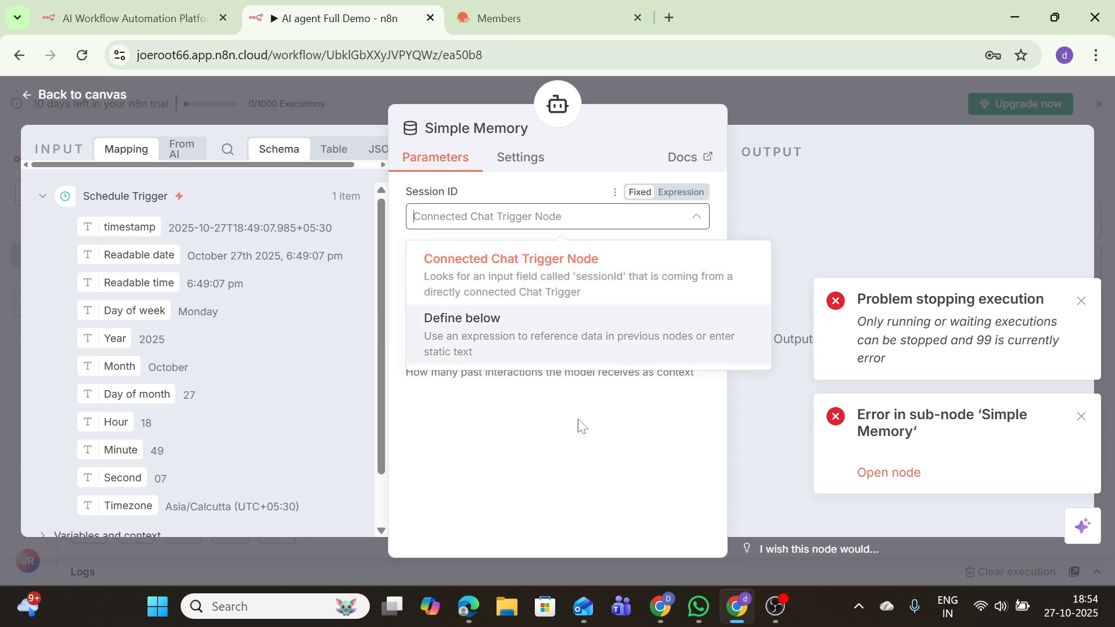
left_click(759, 512)
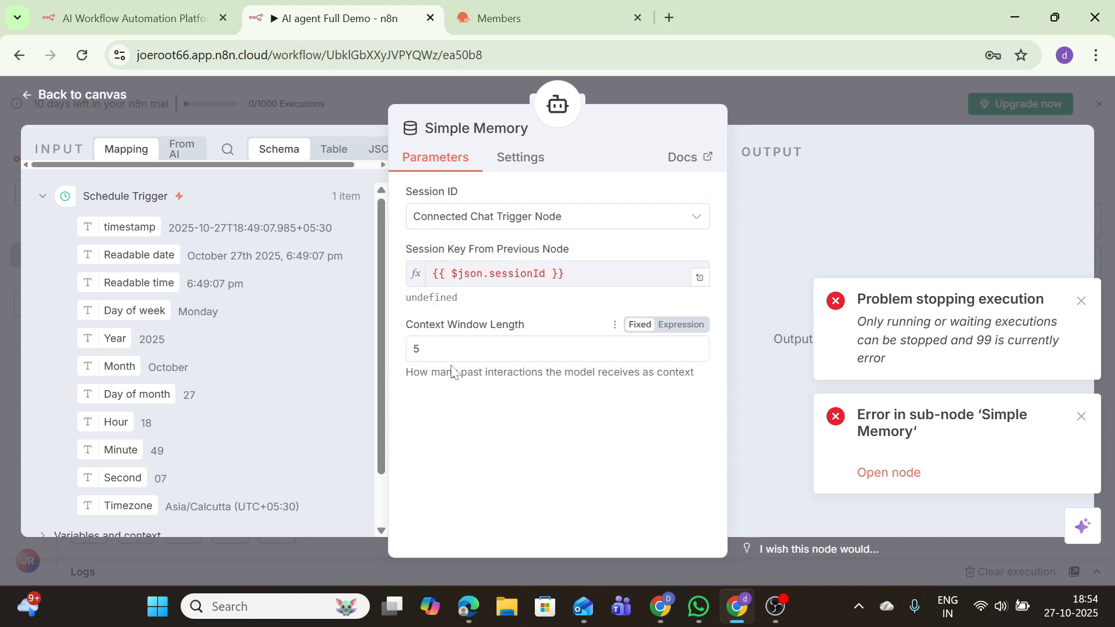
left_click(470, 216)
left_click(468, 314)
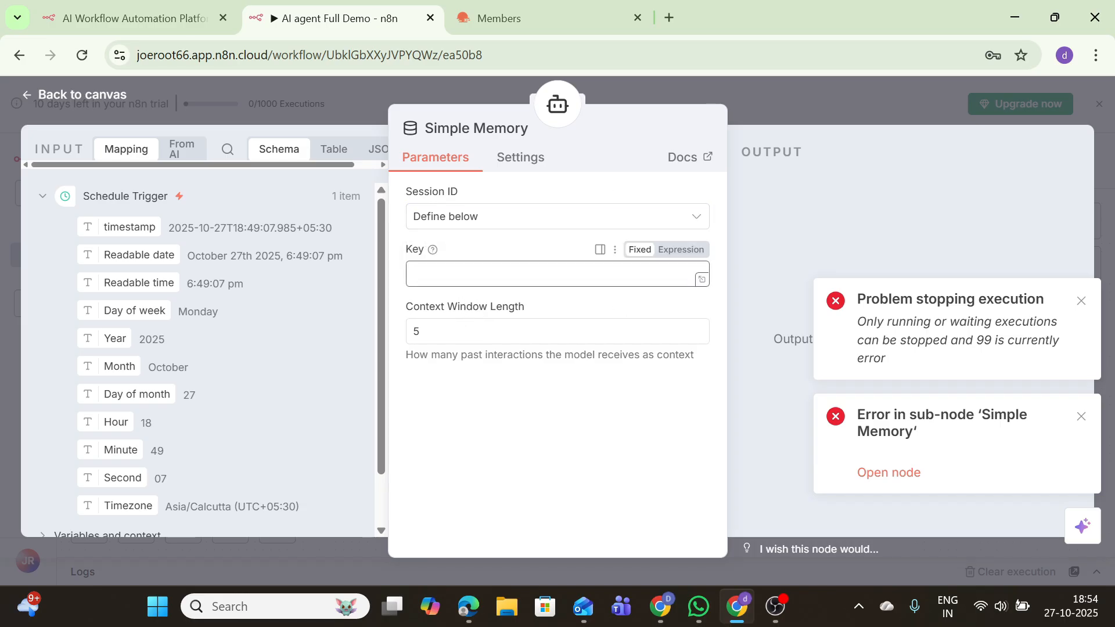
type("my_tets")
key("BackSpace")
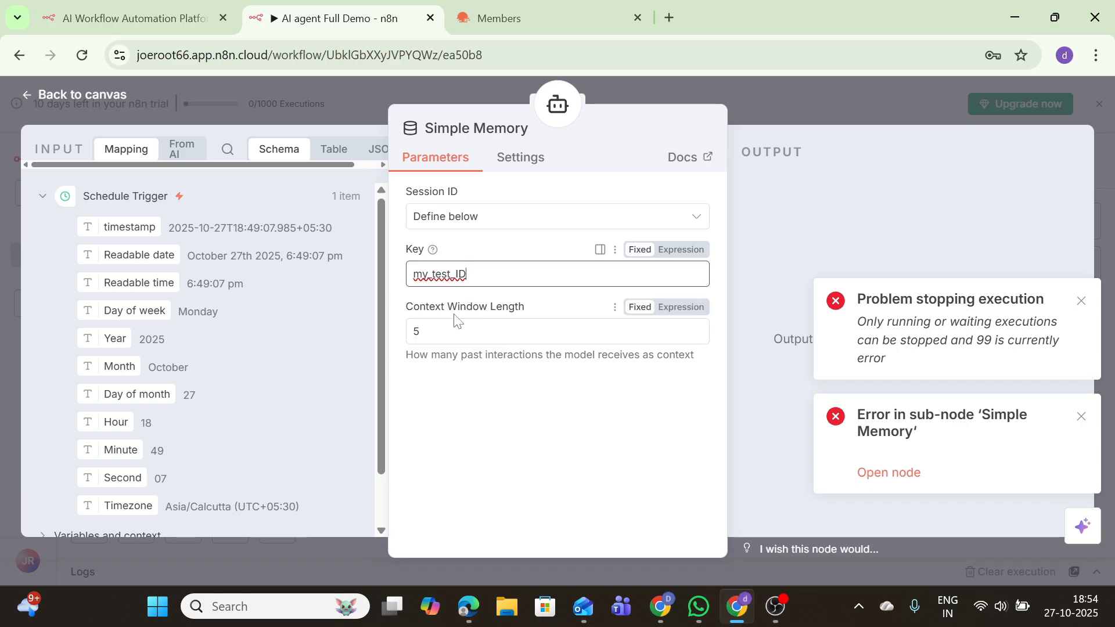
Rerun the whole workflow successfully and dismiss the success message
left_click(99, 94)
left_click(570, 529)
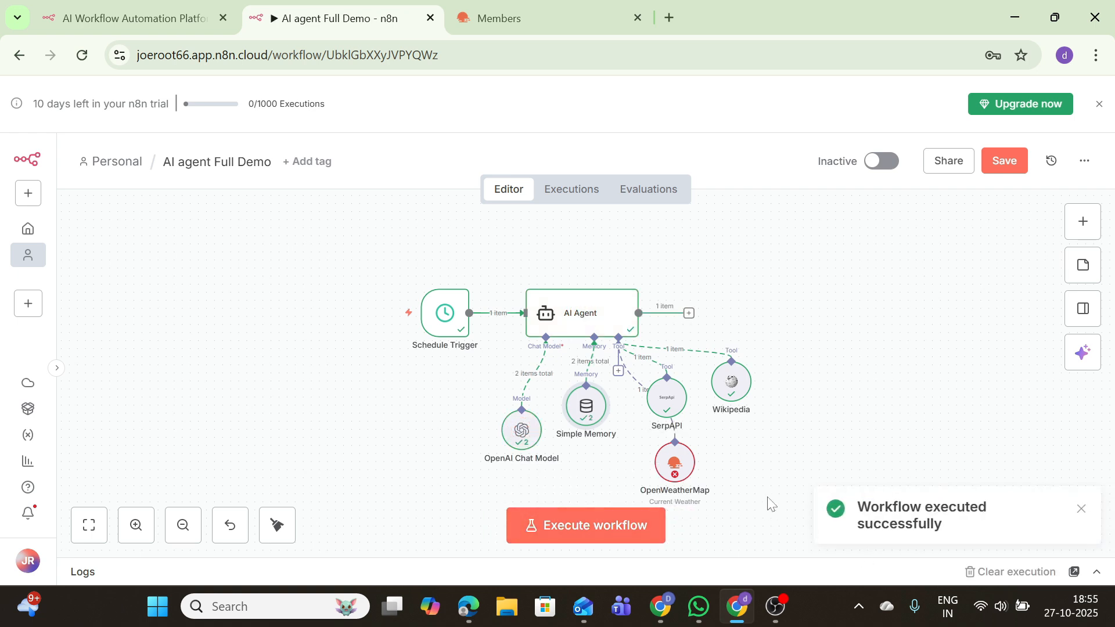
left_click(1080, 509)
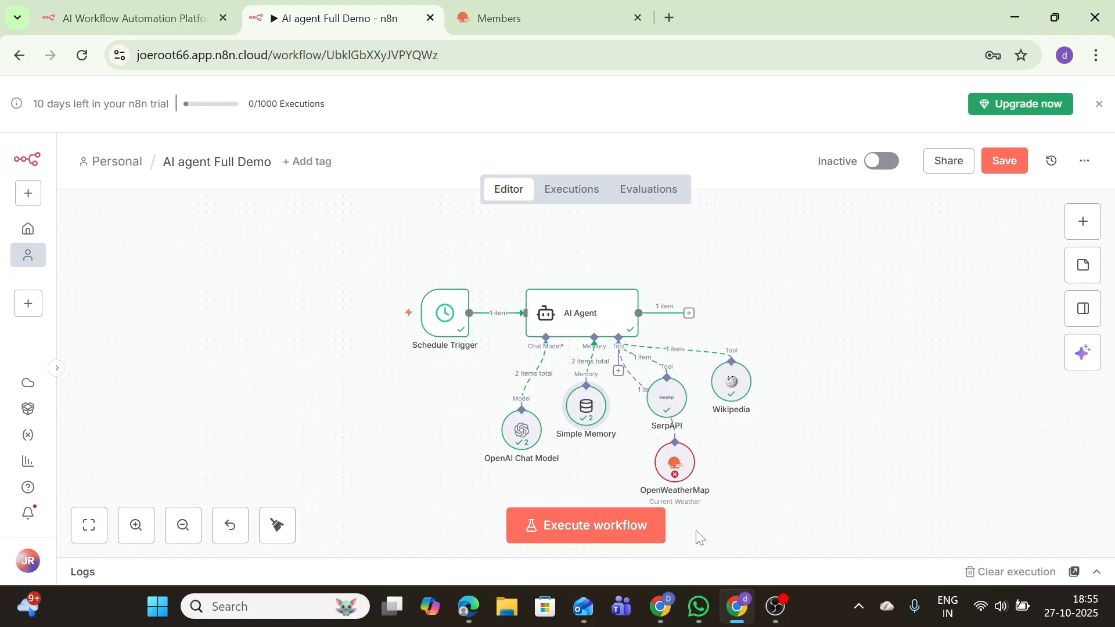
Add a Gmail 'Send a message' node after the AI Agent
left_click(688, 314)
left_click(923, 405)
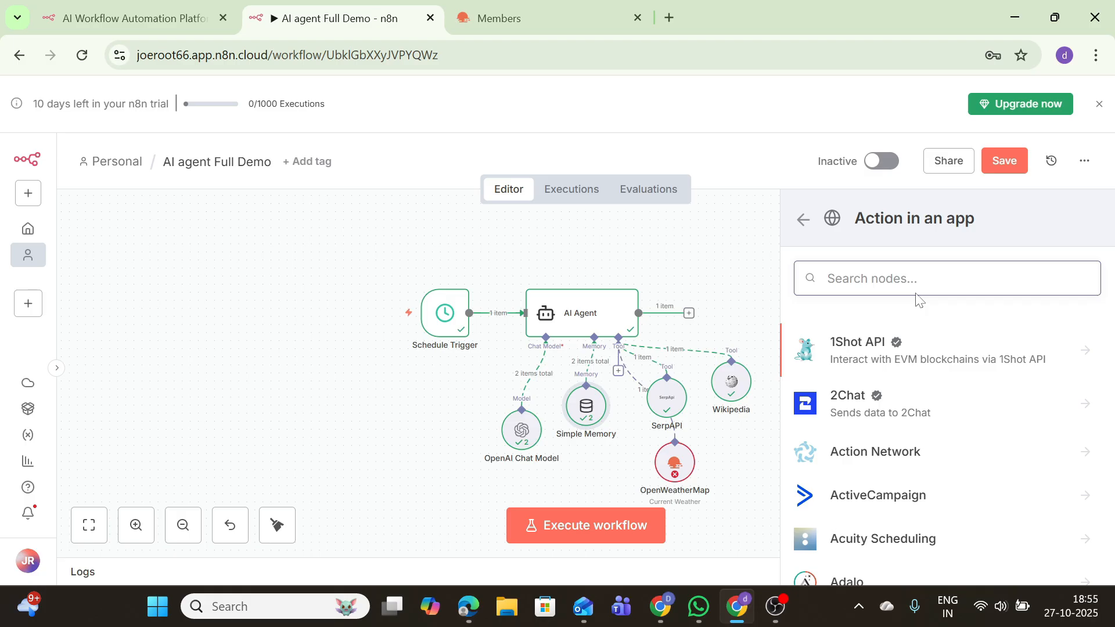
type("g,")
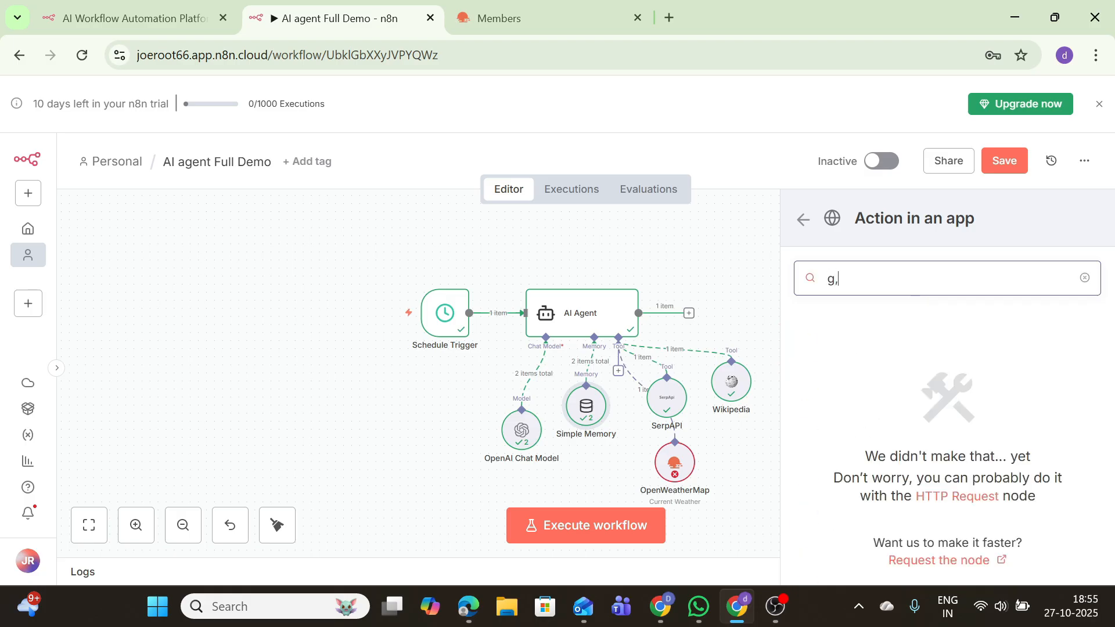
key("BackSpace")
type("m")
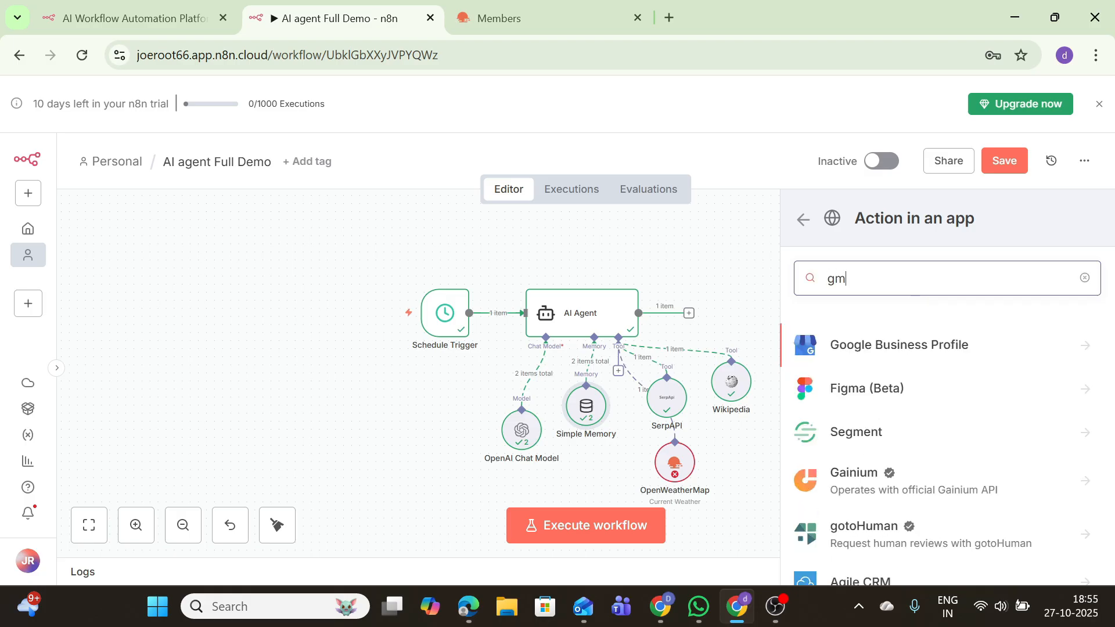
type("ai")
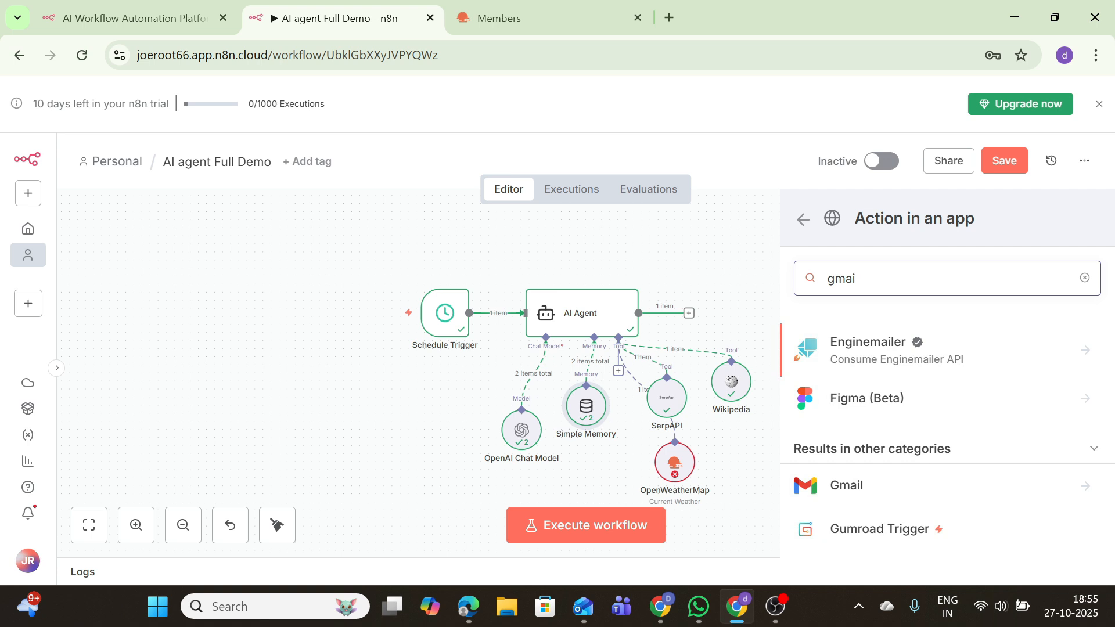
left_click(847, 494)
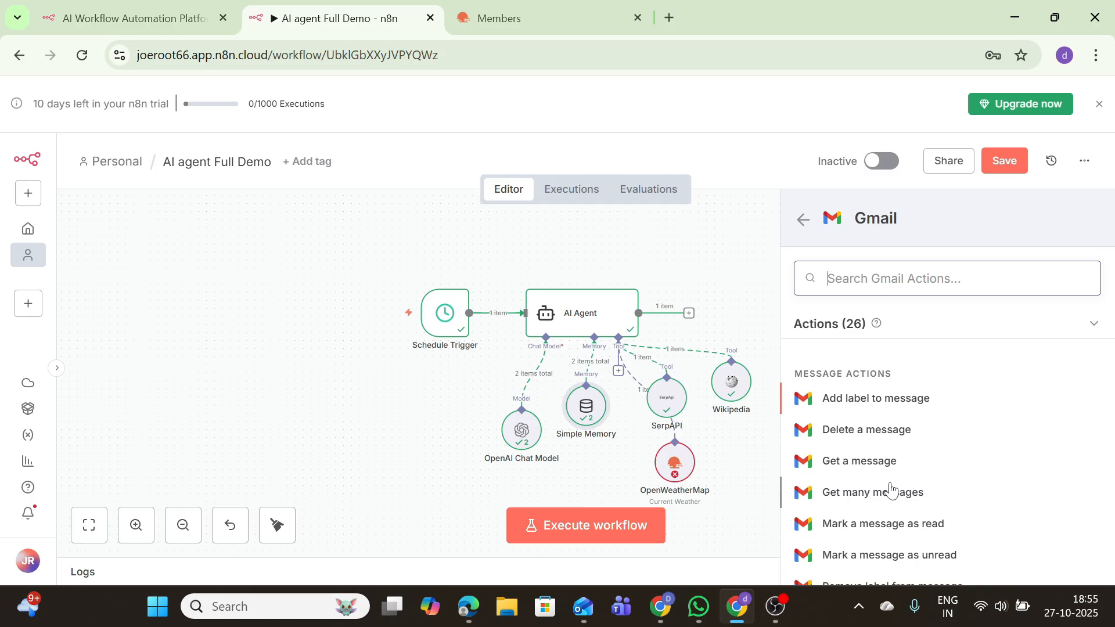
scroll(891, 491, "down", 6)
scroll(891, 490, "down", 5)
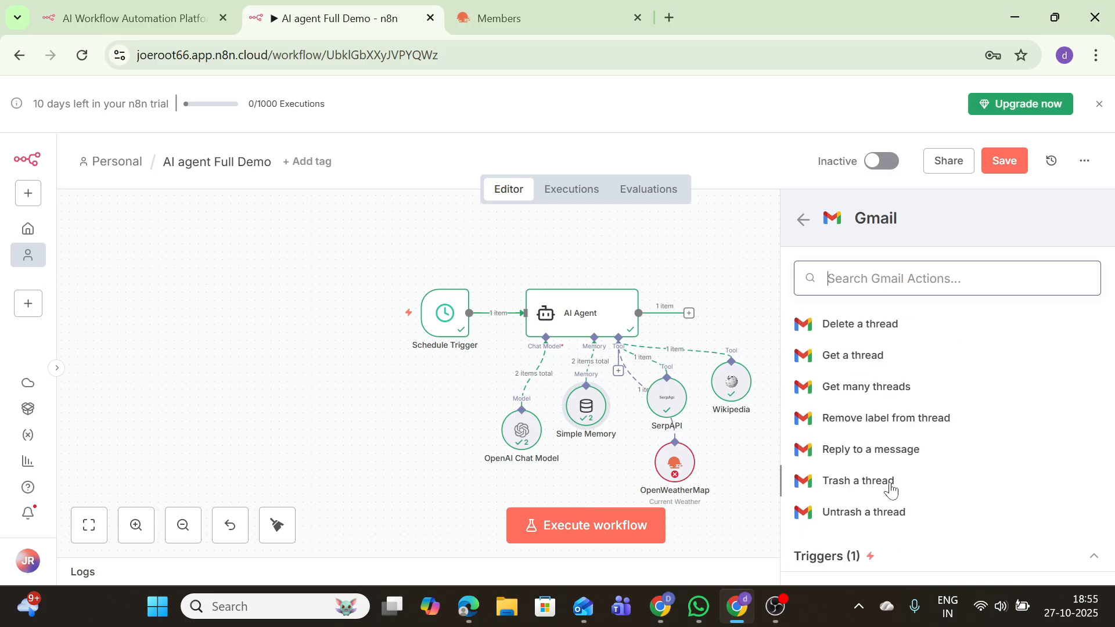
scroll(871, 453, "up", 5)
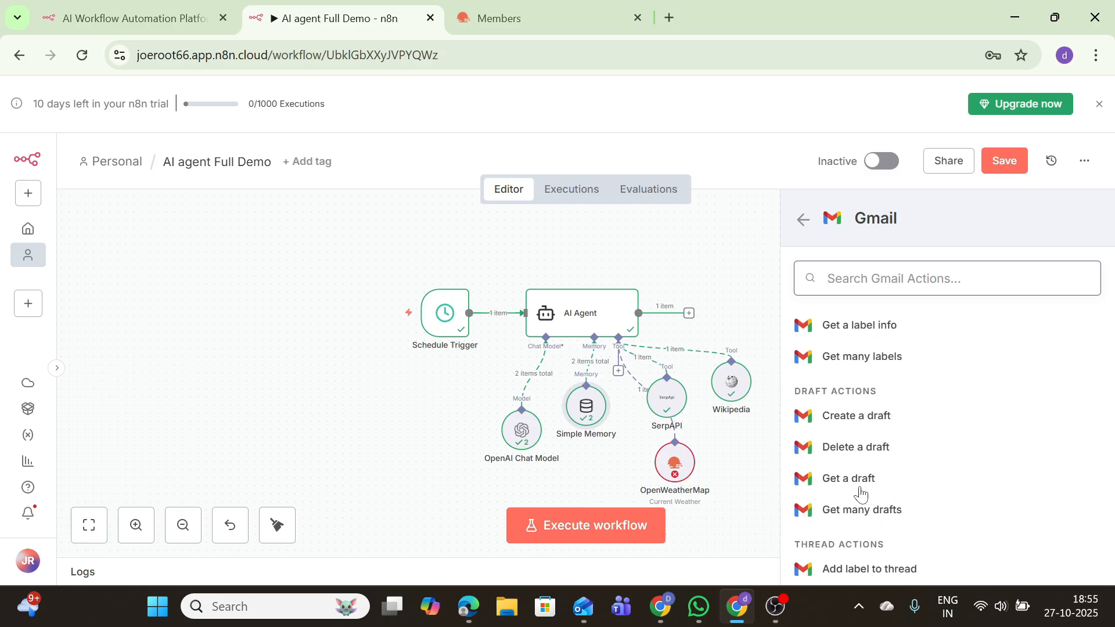
type("se")
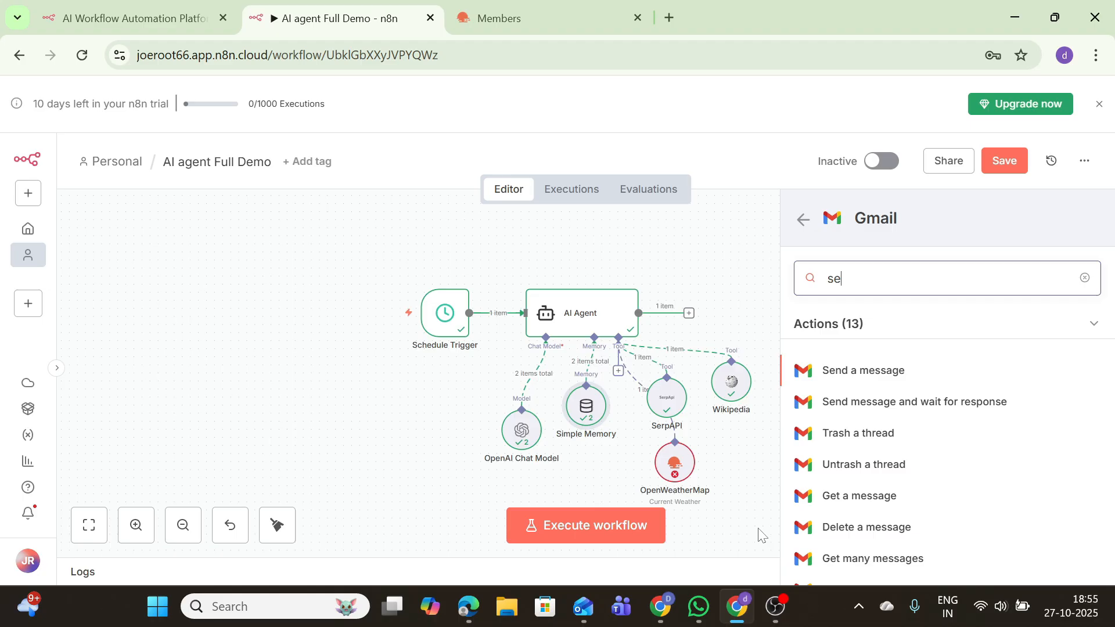
left_click(876, 375)
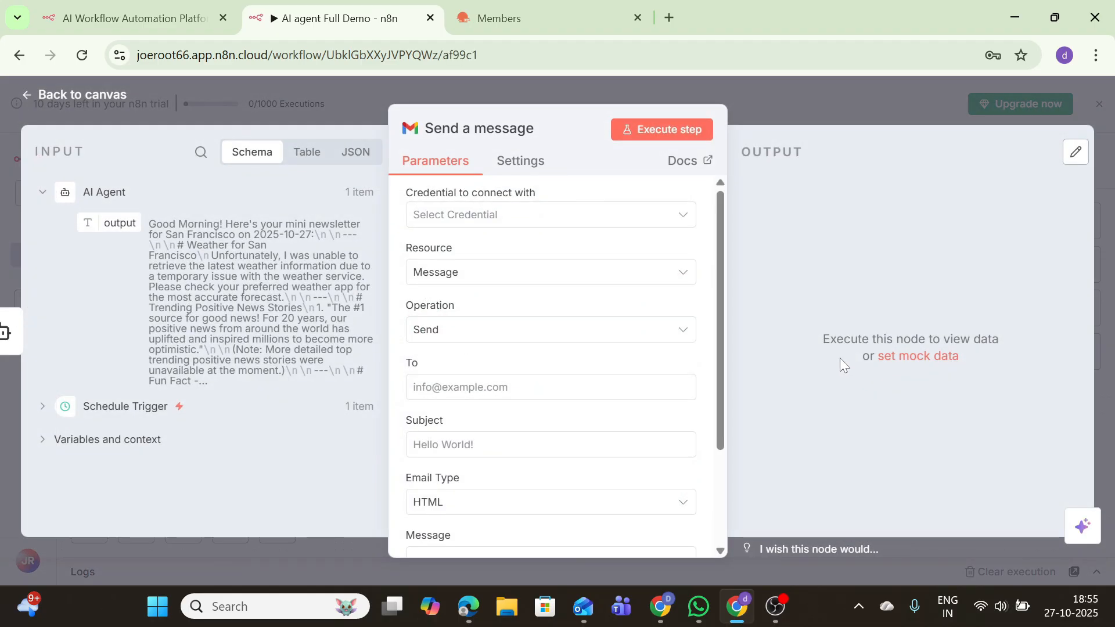
Connect a new Gmail credential via Google sign-in and set the subject to 'Daily Briefing:' plus Readable date
left_click(539, 219)
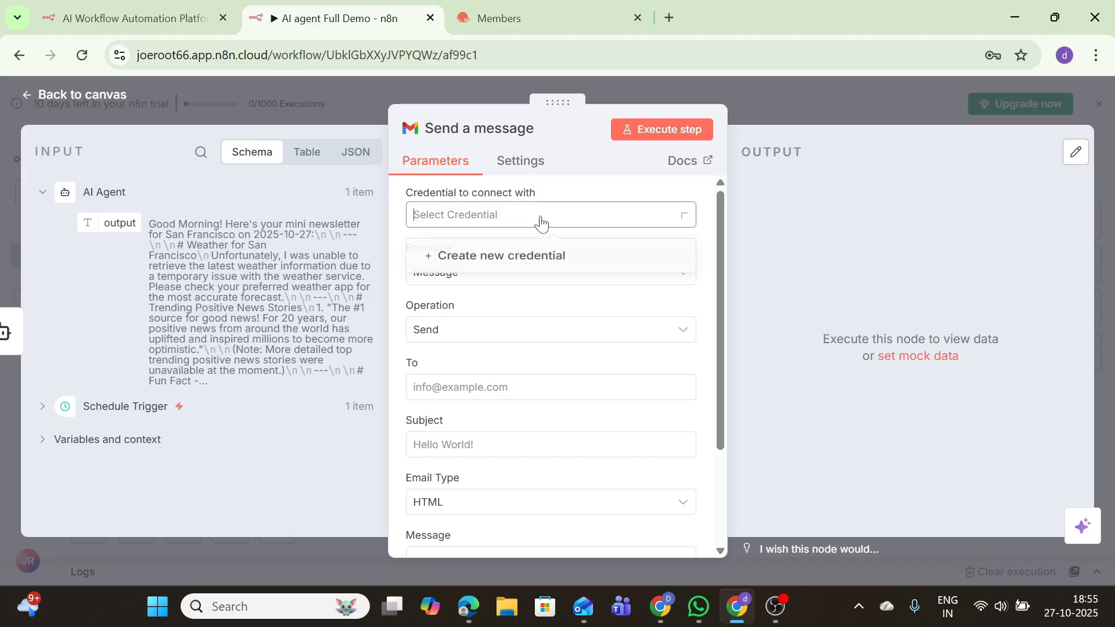
left_click(521, 260)
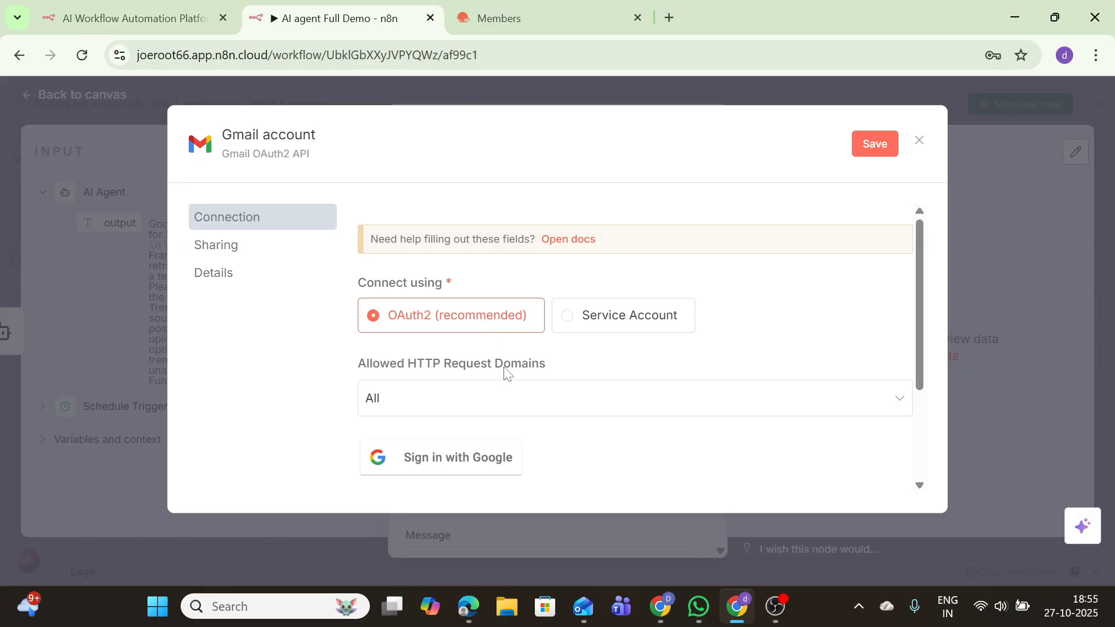
left_click(435, 459)
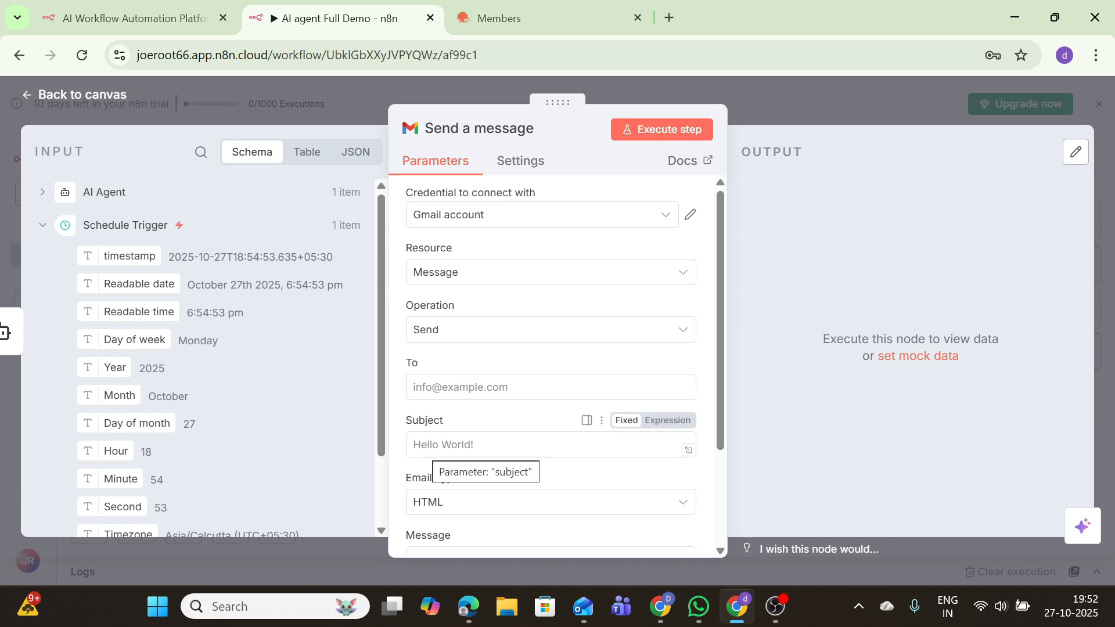
left_click(432, 446)
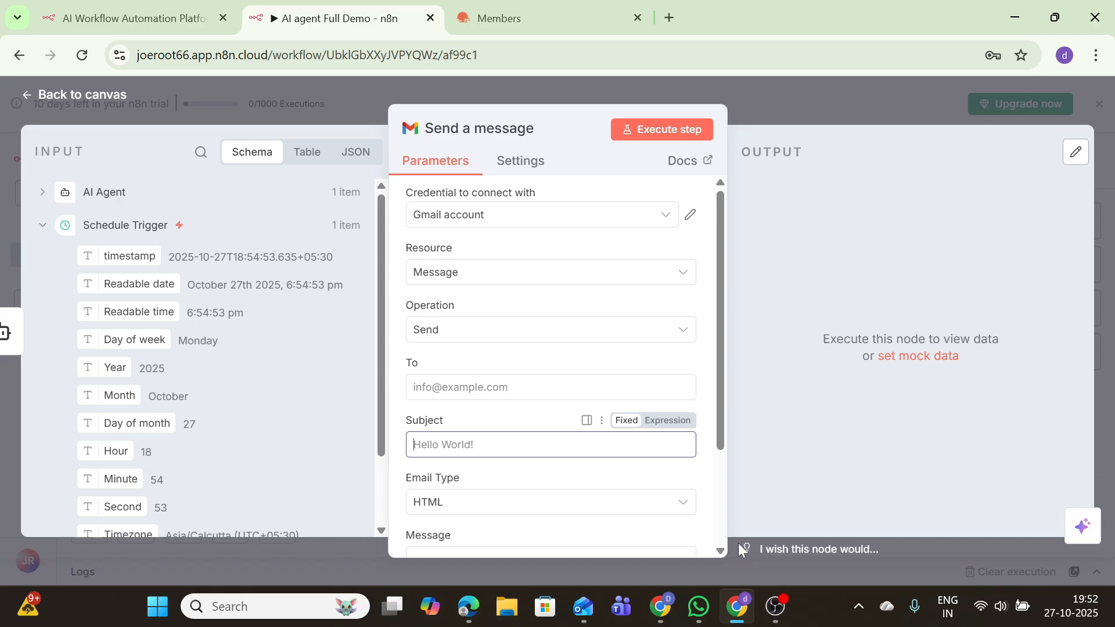
type("Daily Briefing:")
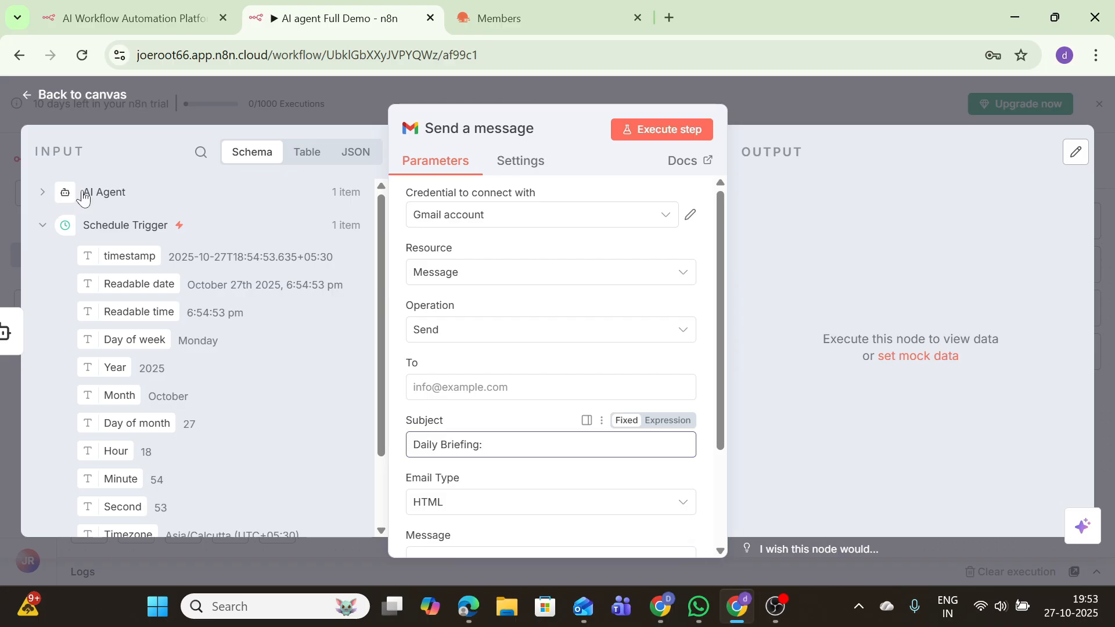
left_click_drag(128, 286, 557, 451)
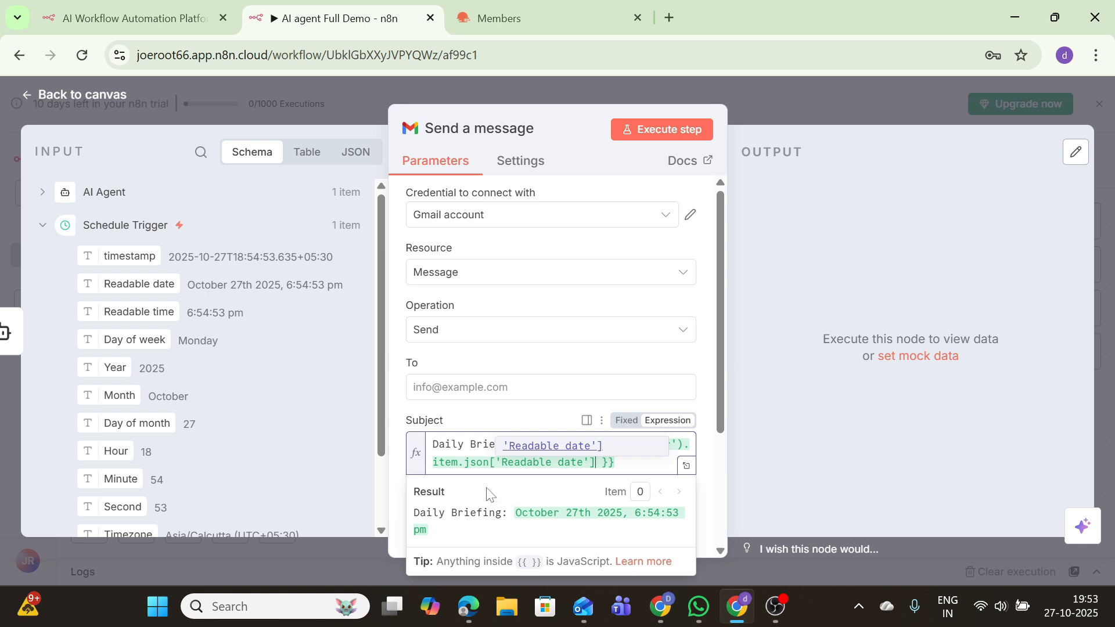
Fill the email message with the AI Agent's output and test-run the Gmail step
left_click_drag(717, 378, 714, 507)
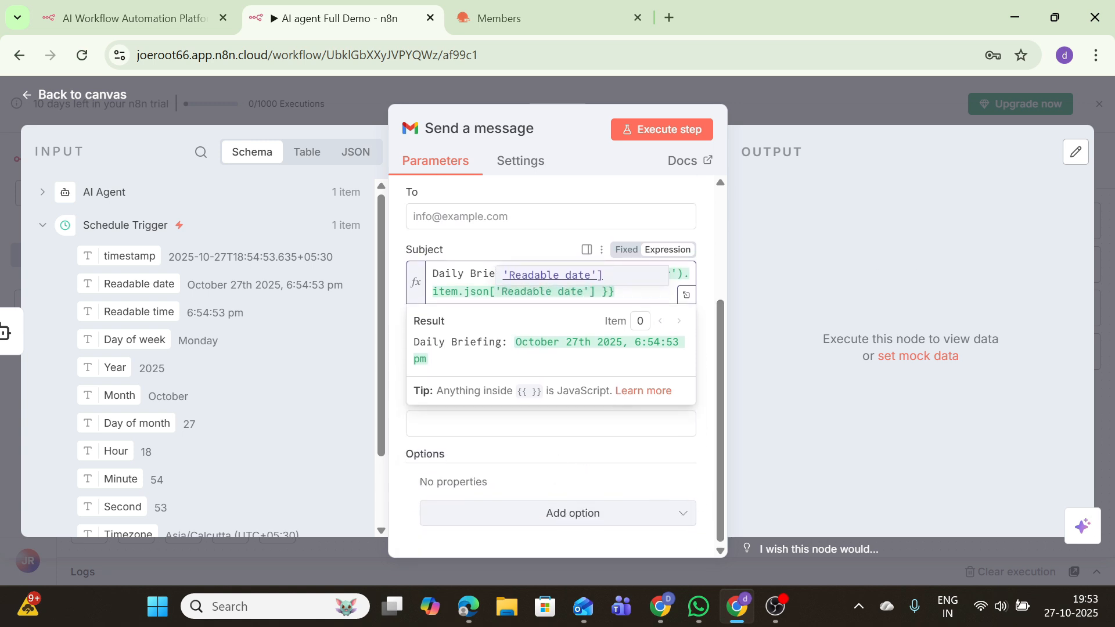
left_click(592, 525)
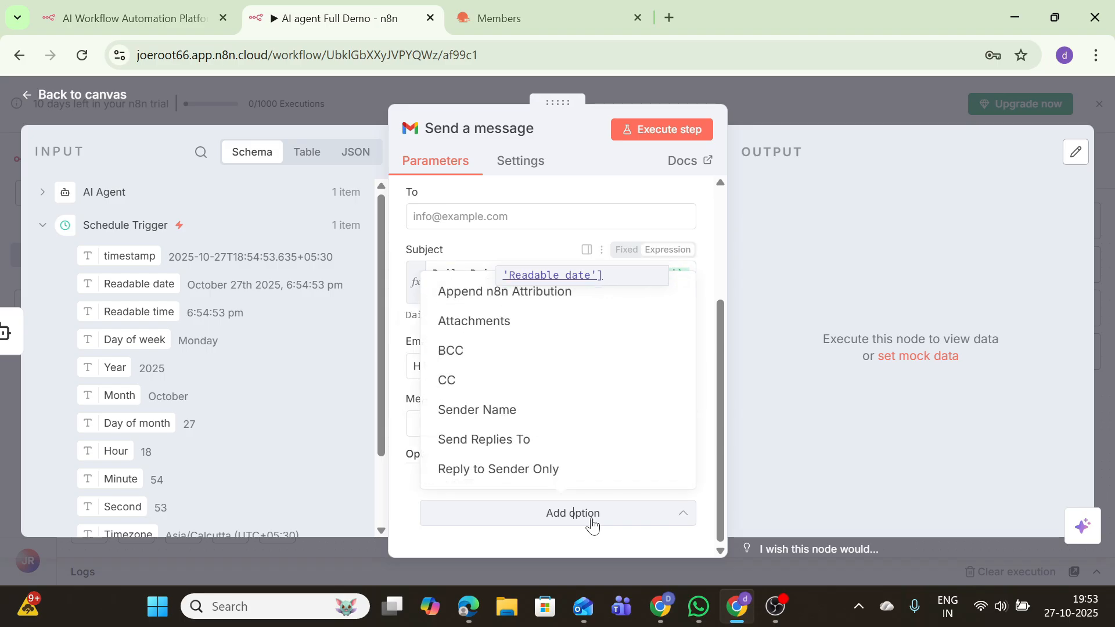
left_click(317, 479)
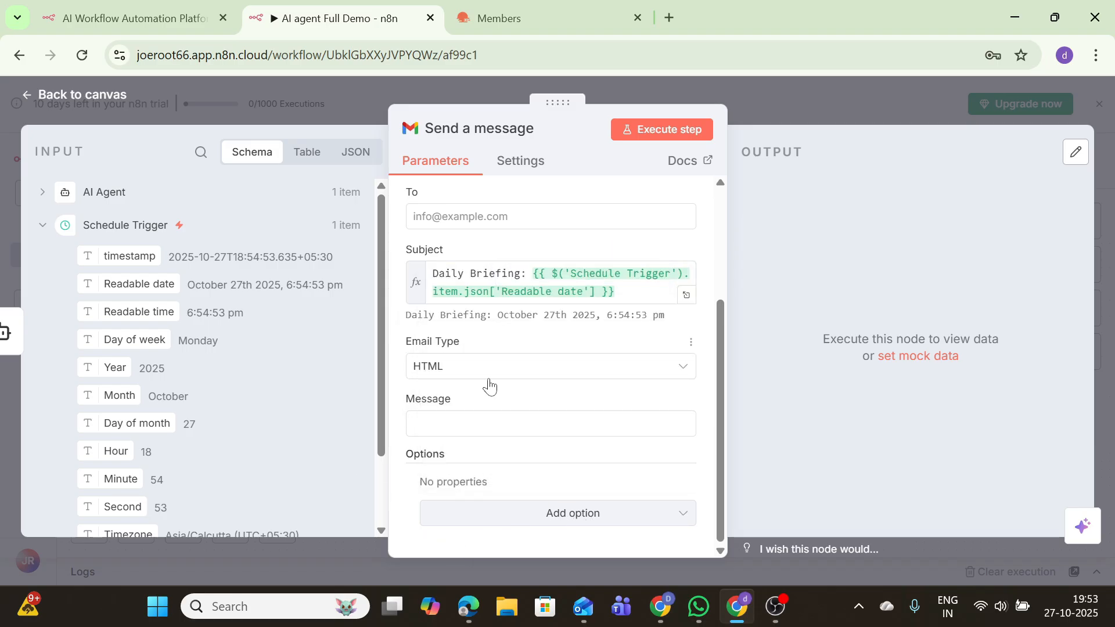
left_click(493, 424)
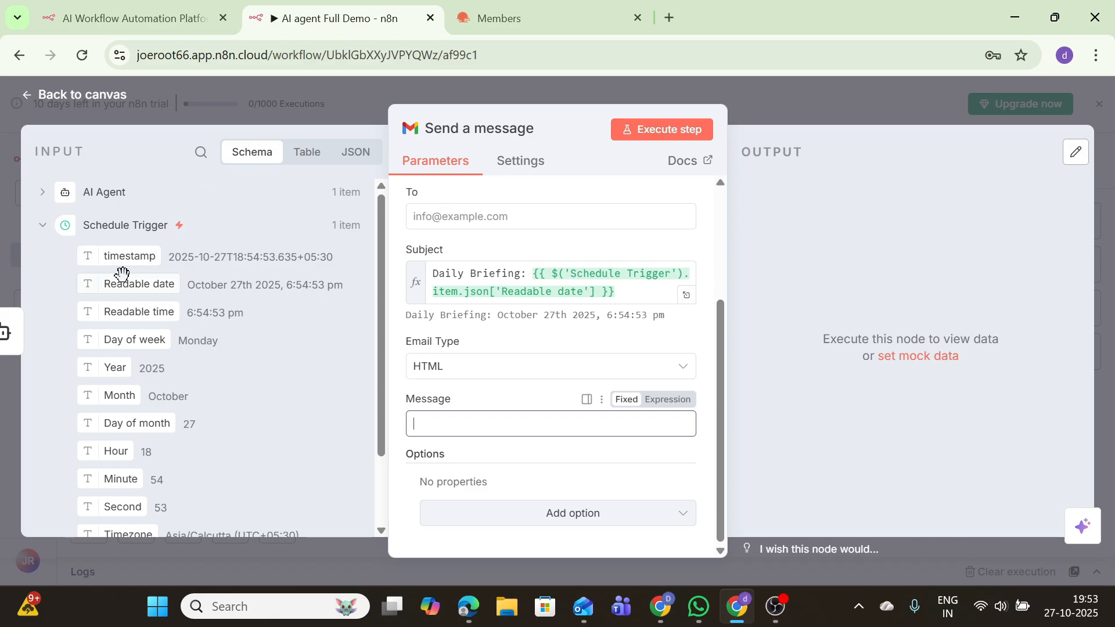
left_click(116, 193)
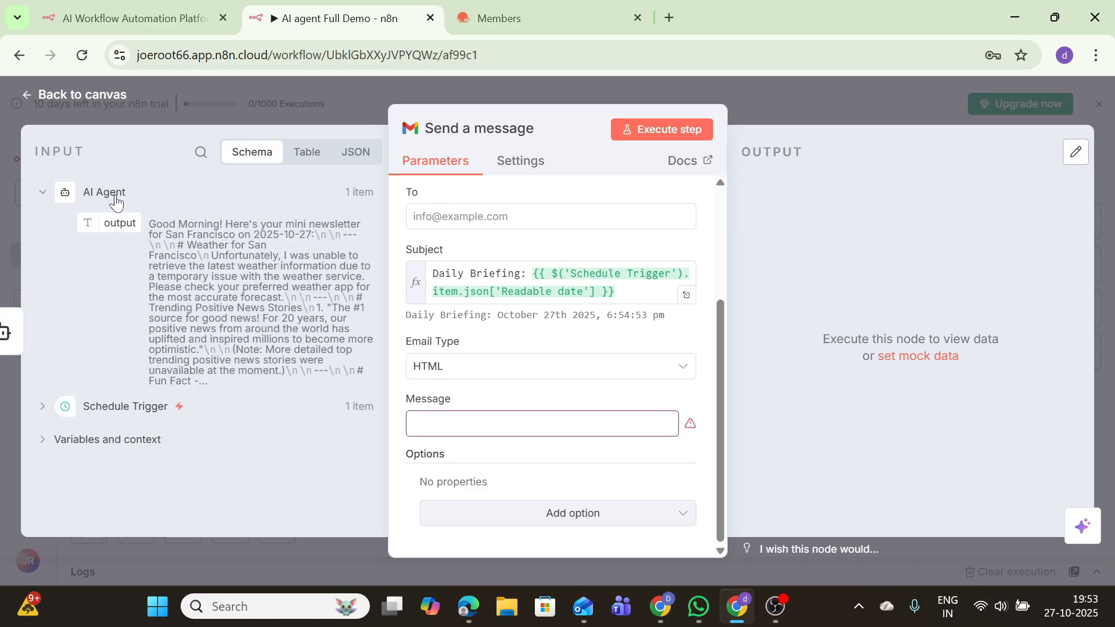
left_click_drag(93, 221, 457, 427)
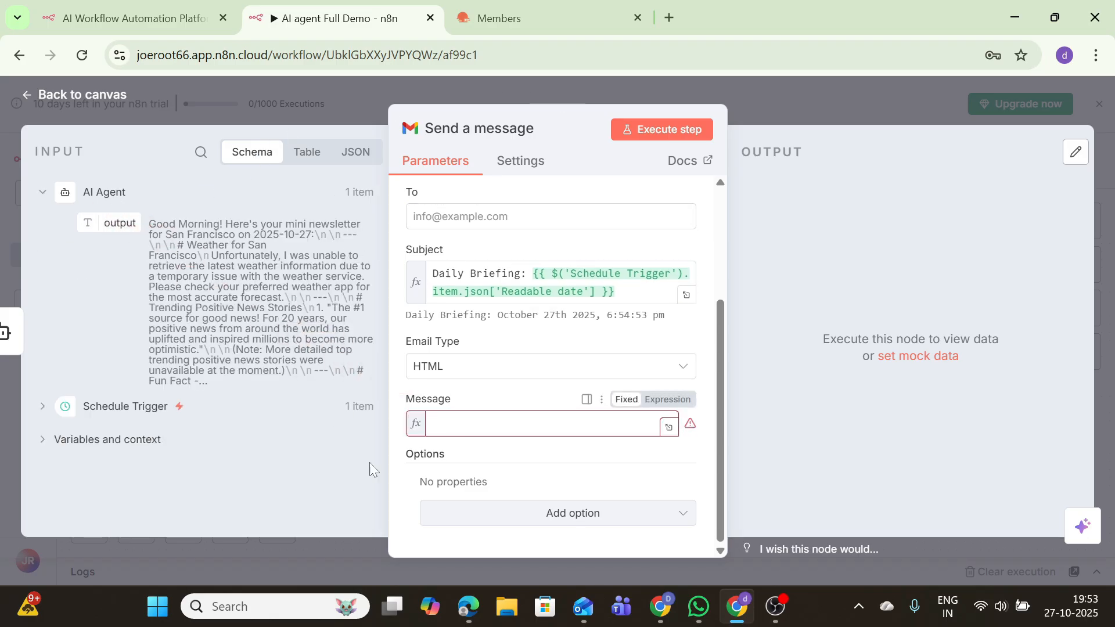
left_click(692, 130)
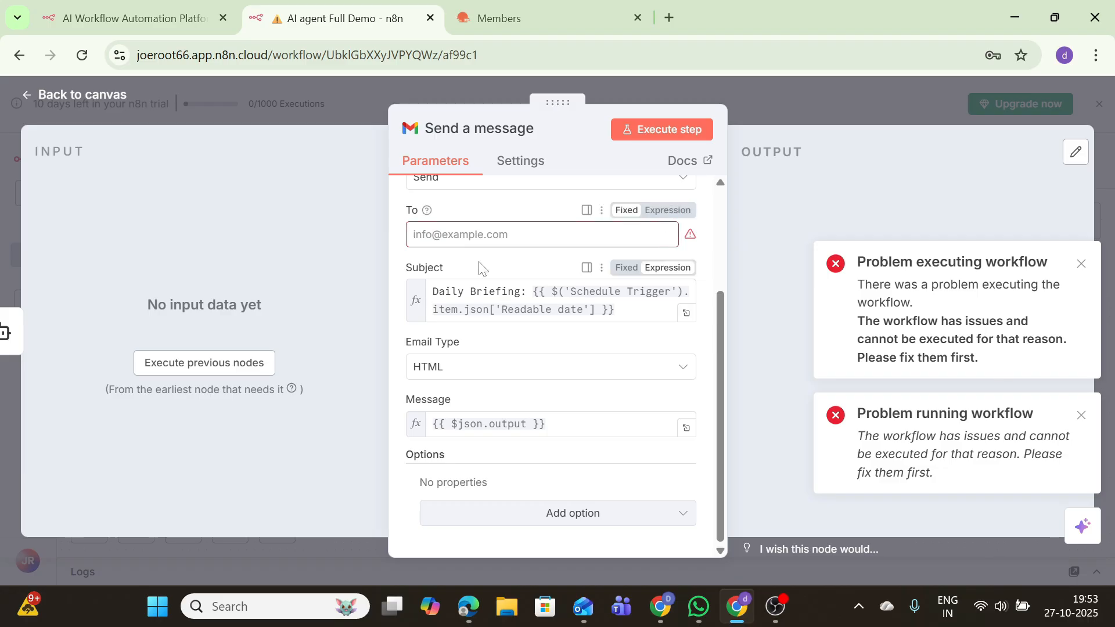
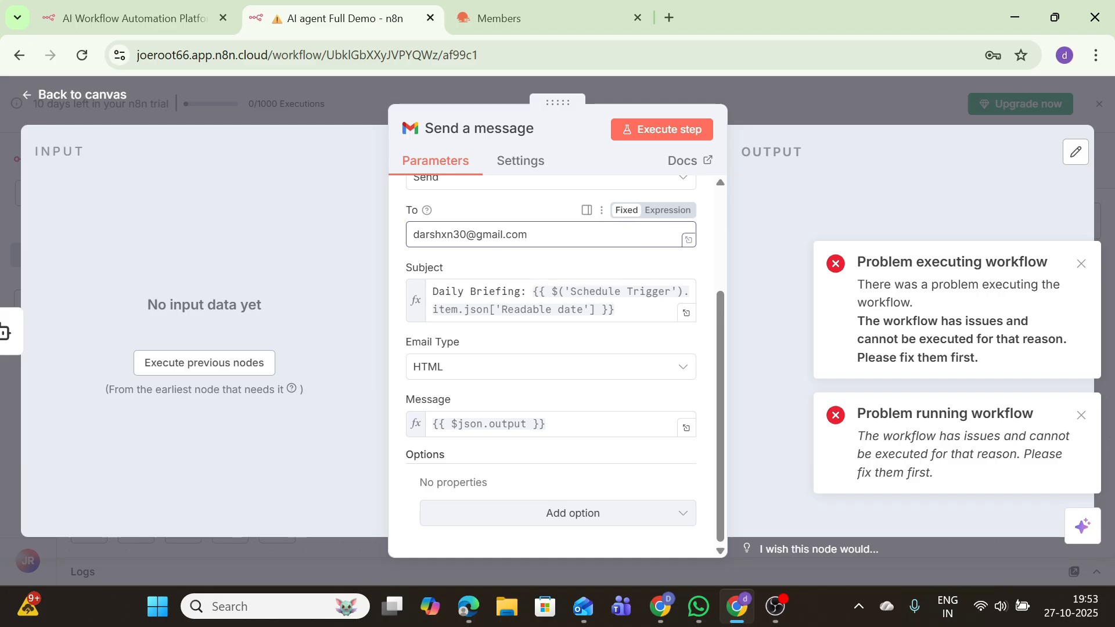
Enter the recipient's Gmail address in the To field
key("ctrl+a")
key("BackSpace")
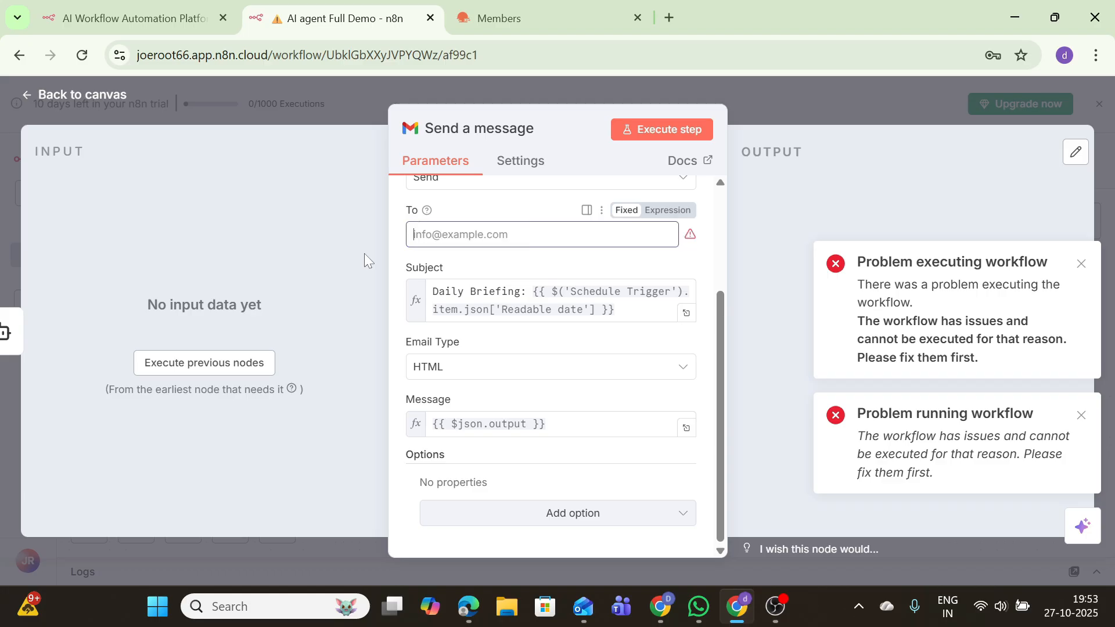
type("pr\\")
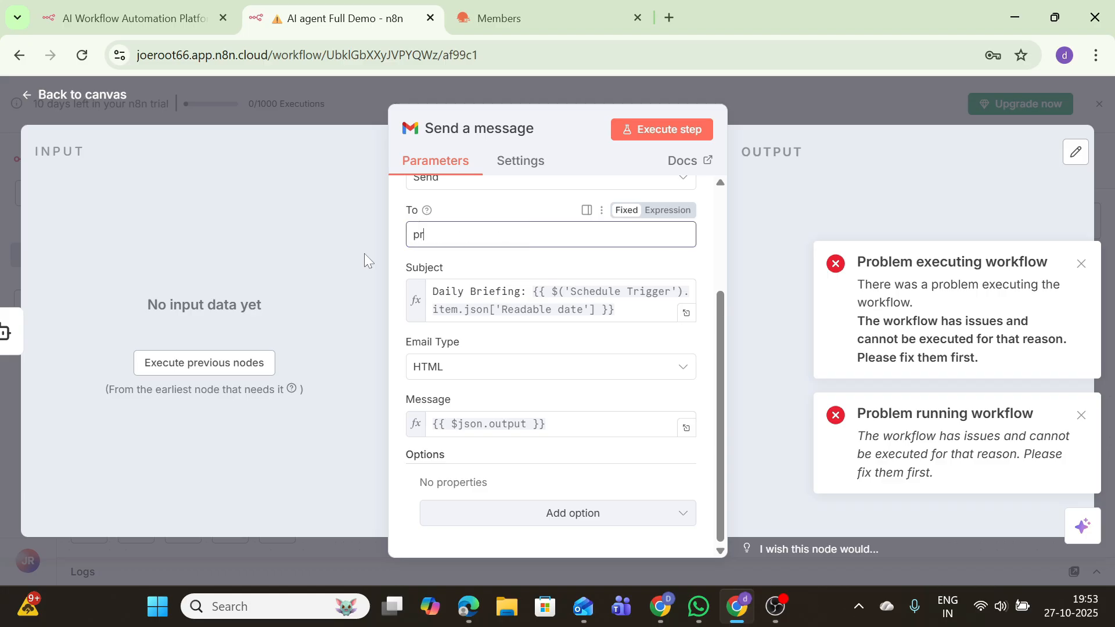
key("BackSpace")
key("BackSpace")
key("BackSpace")
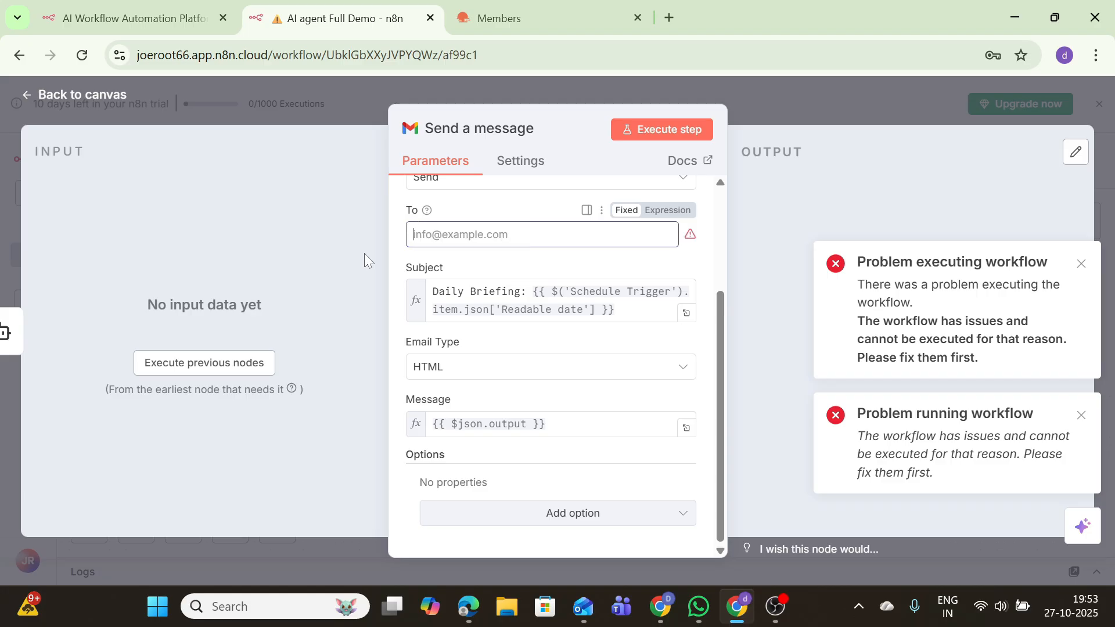
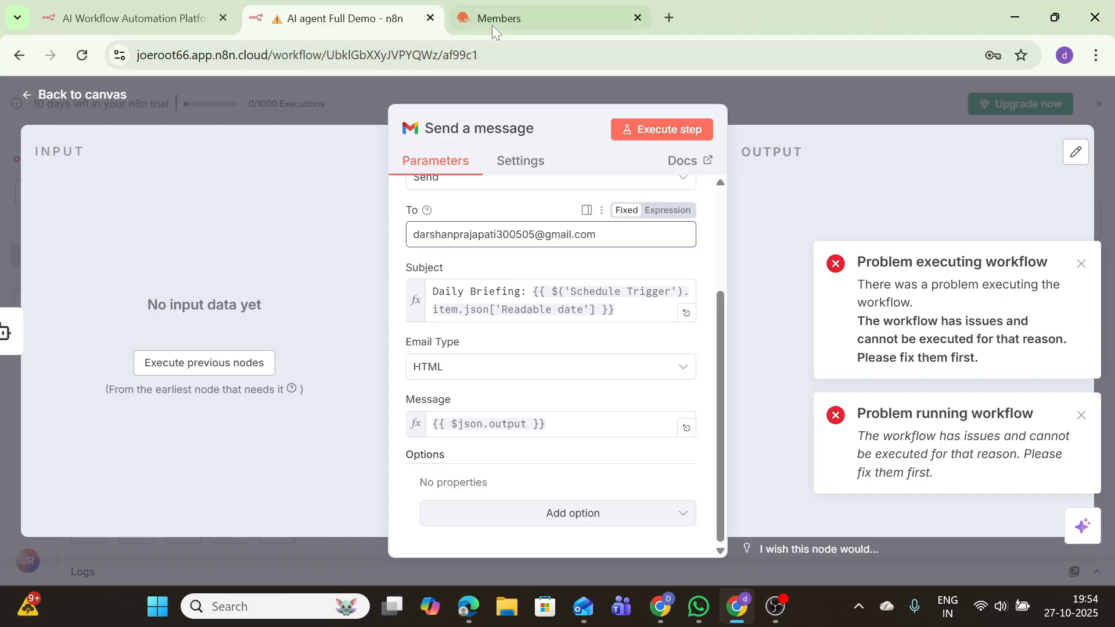
Re-run the Gmail step so the HTML Daily Briefing email is sent, labelled SENT
left_click(670, 133)
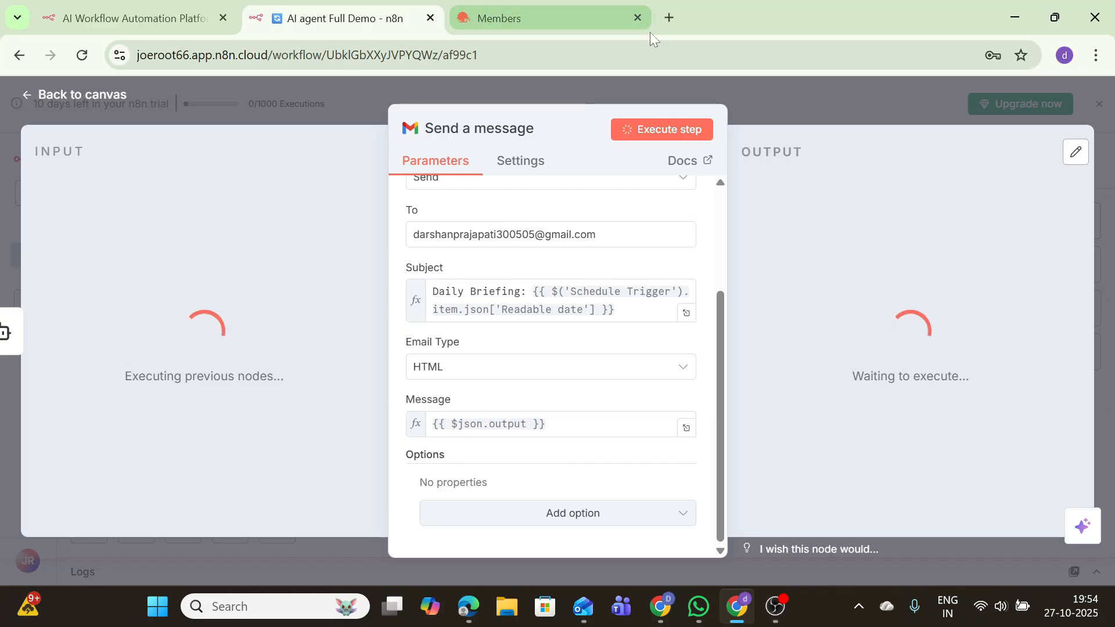
left_click(669, 18)
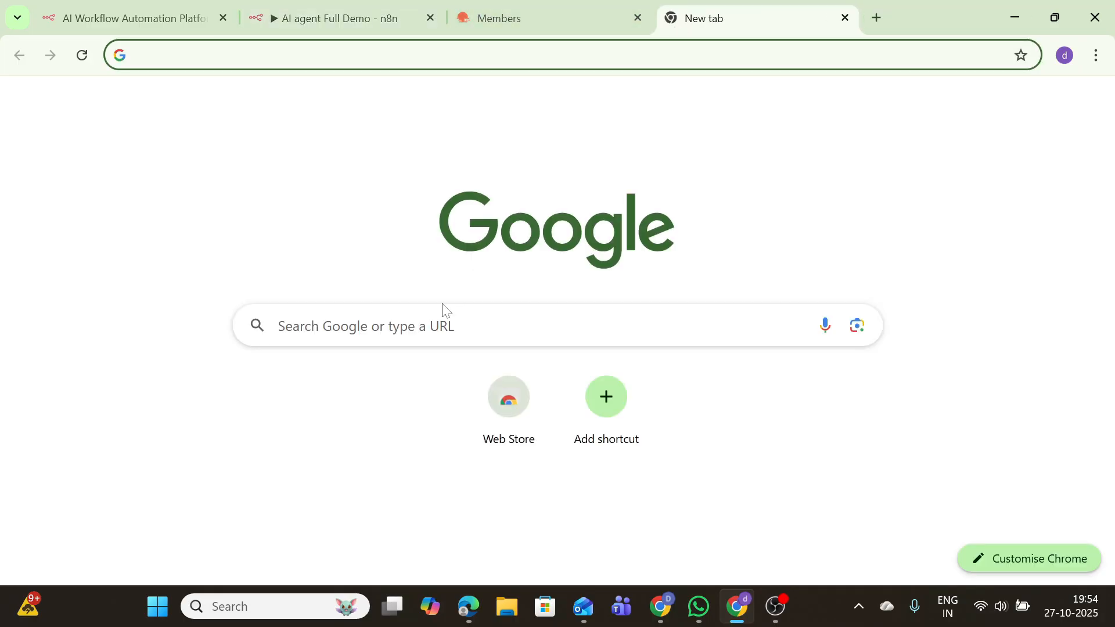
left_click(355, 12)
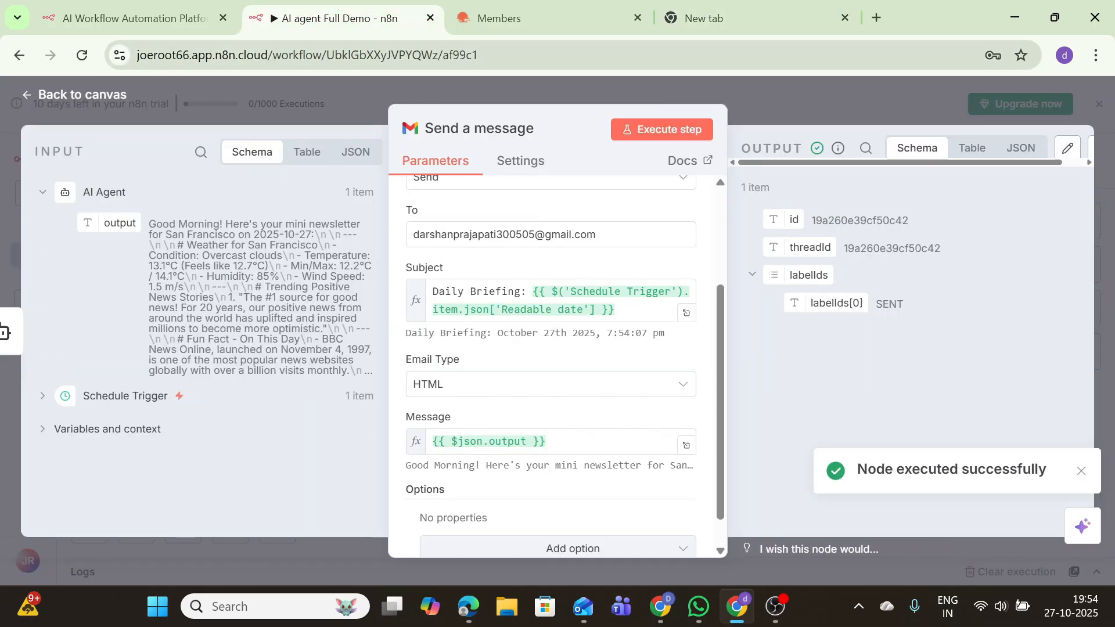
left_click(638, 18)
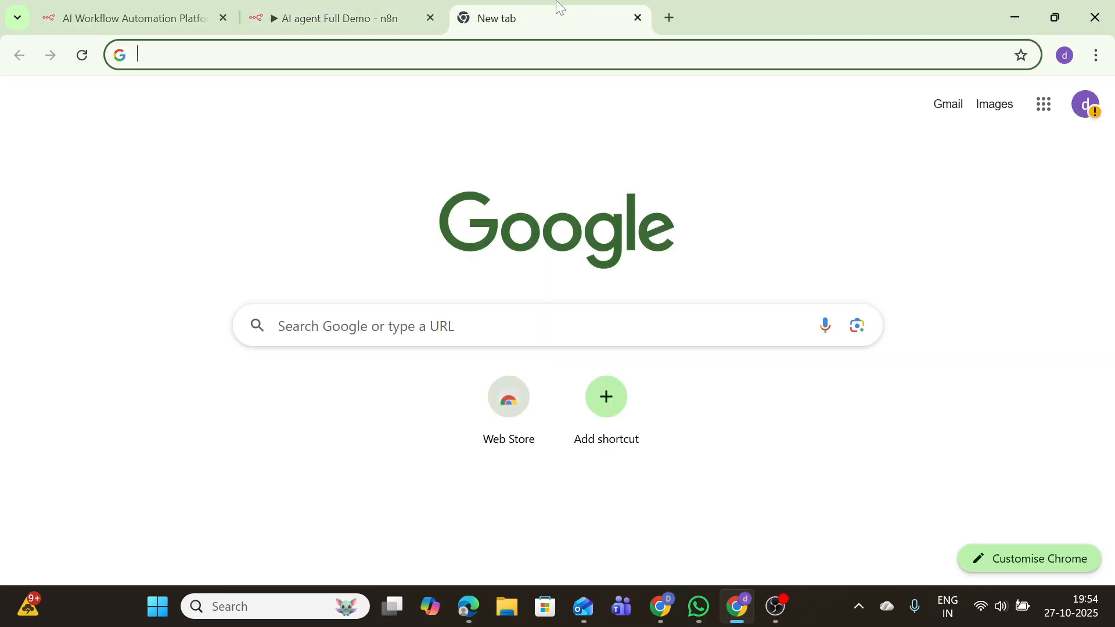
Open the 'Daily Briefing: October 27th 2025, 7:54:07 pm' email in Gmail and review its newsletter text
left_click(555, 10)
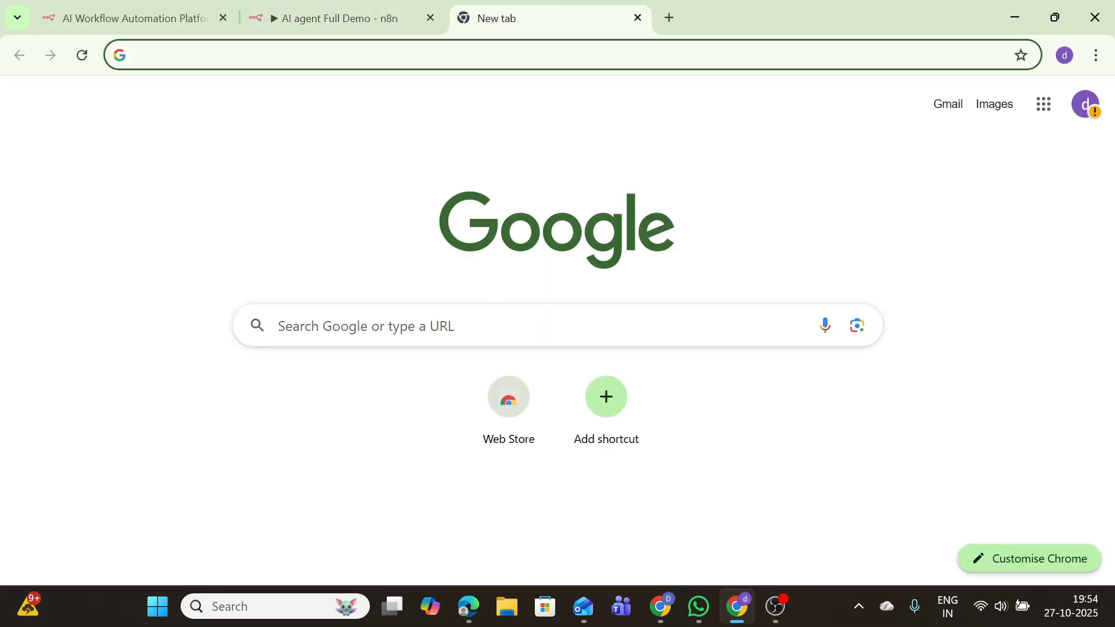
left_click(959, 105)
left_click(657, 524)
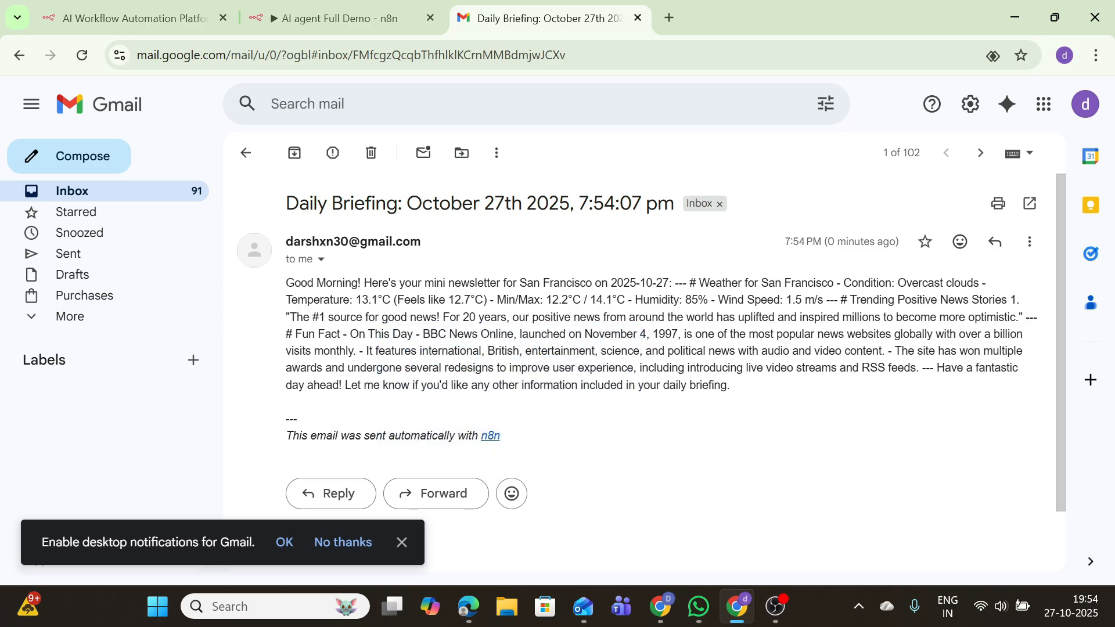
left_click_drag(309, 204, 560, 204)
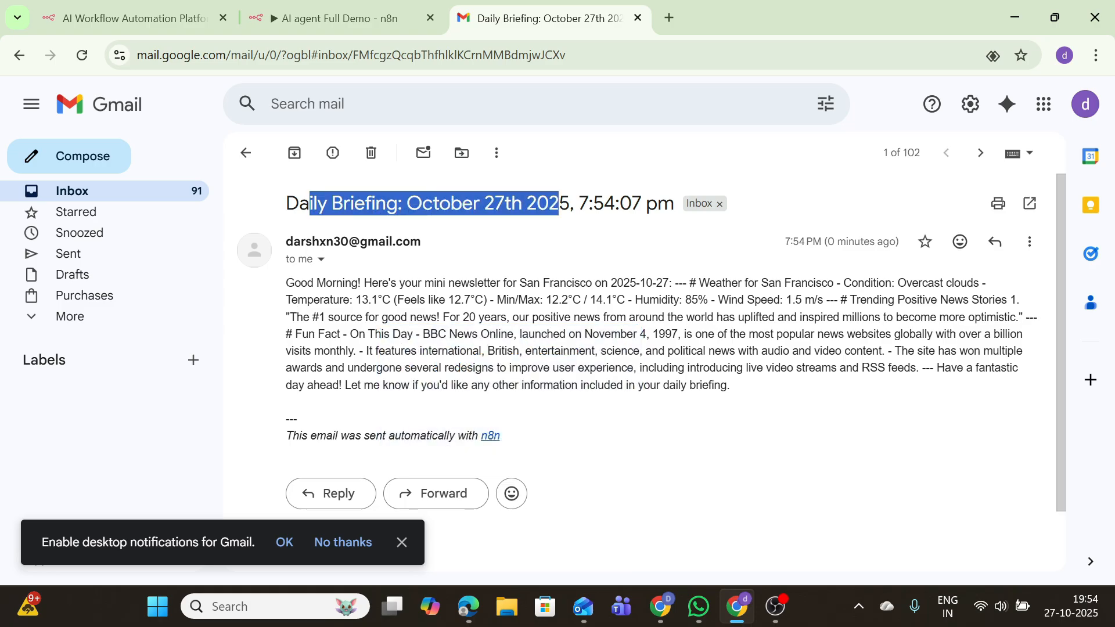
left_click(559, 204)
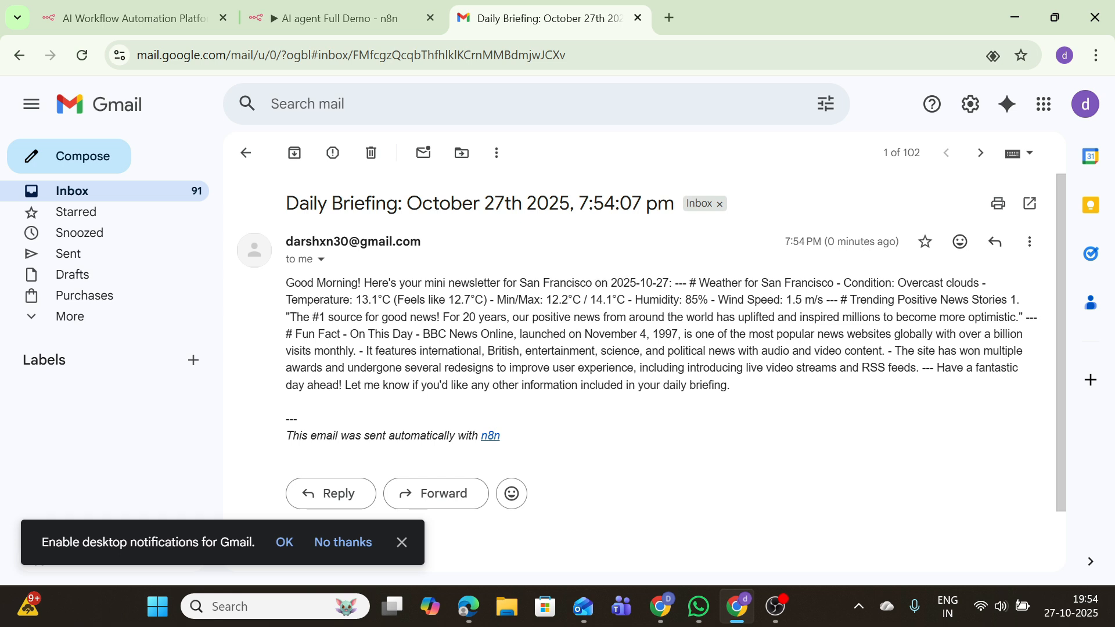
left_click_drag(285, 283, 664, 430)
left_click(666, 432)
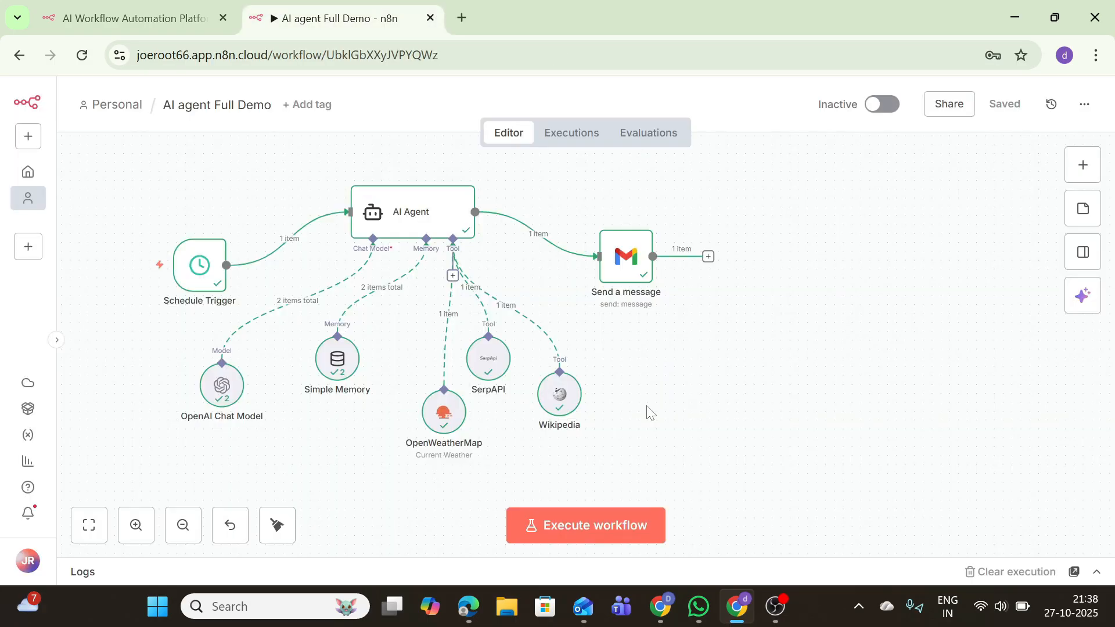
Remove the AI Agent to Send a message link and add a Markdown node after the AI Agent
mouse_move(573, 410)
left_click(549, 236)
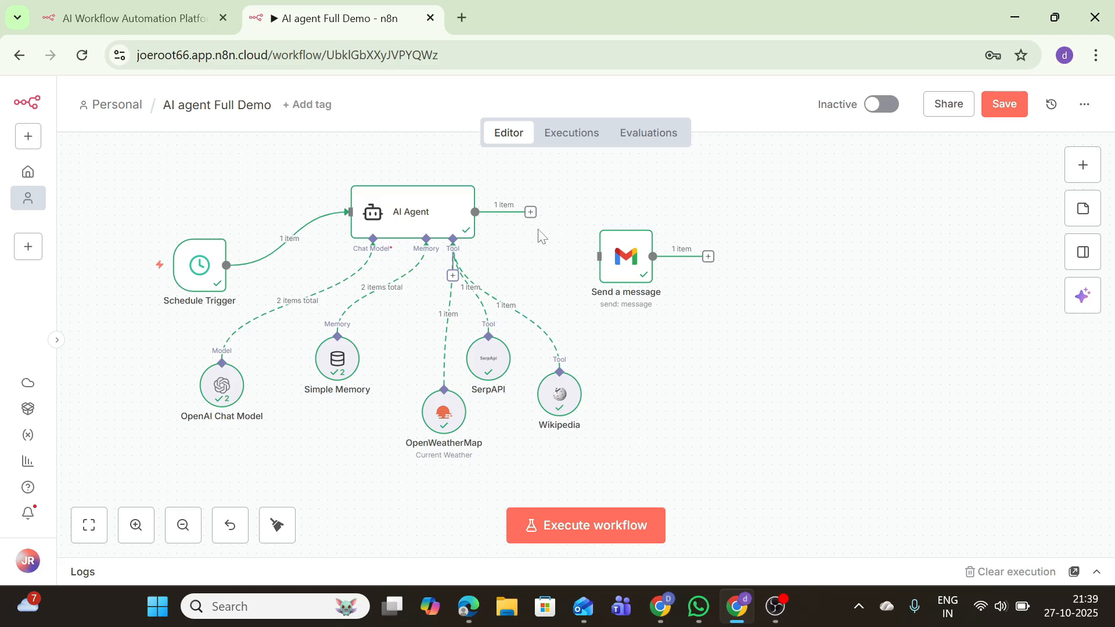
left_click(531, 213)
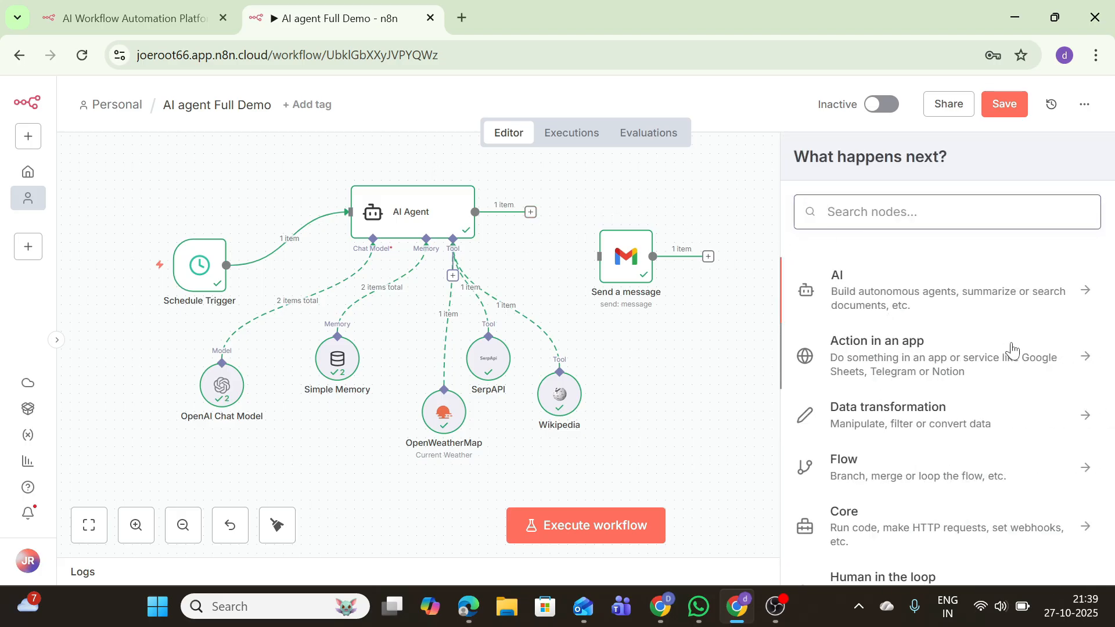
left_click(847, 414)
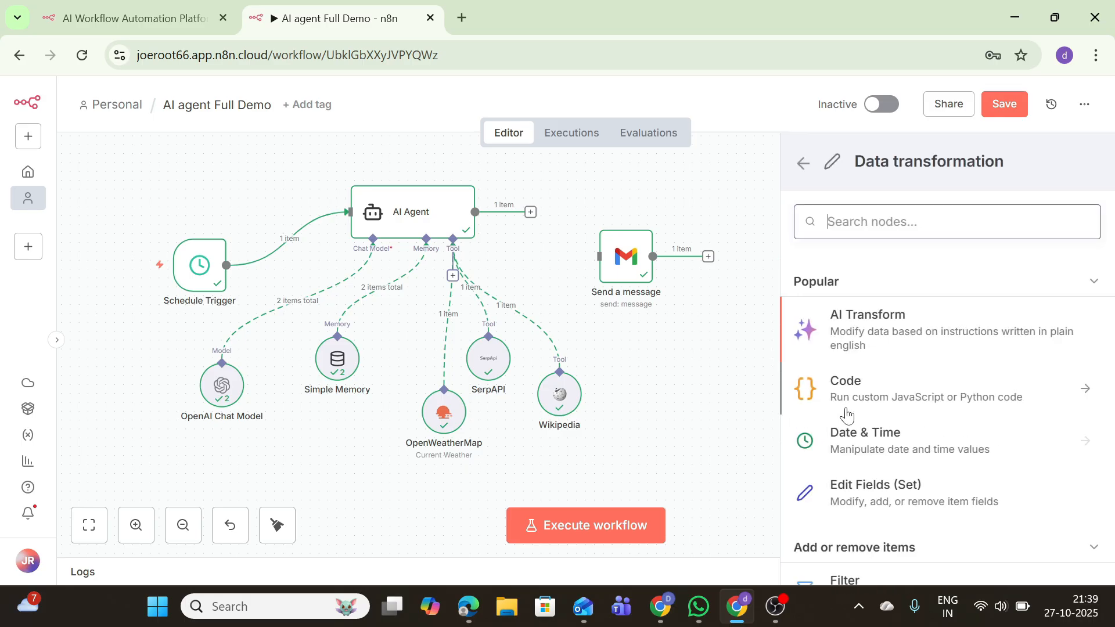
scroll(885, 344, "down", 5)
scroll(887, 345, "down", 10)
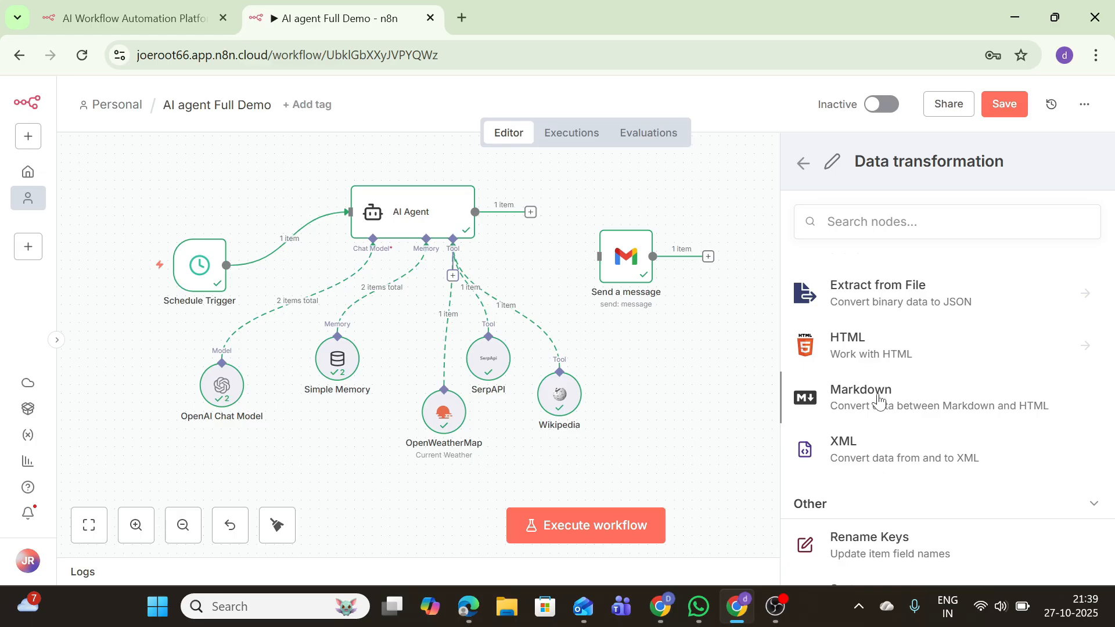
left_click(880, 402)
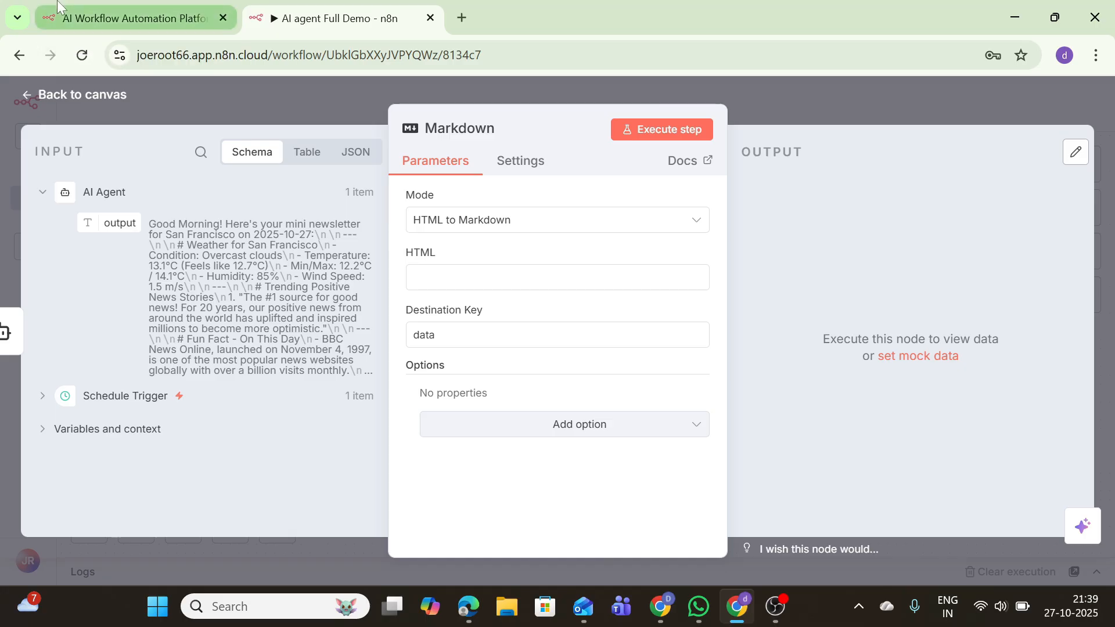
Set the Markdown node to Markdown to HTML on the AI Agent output and test it
left_click(572, 221)
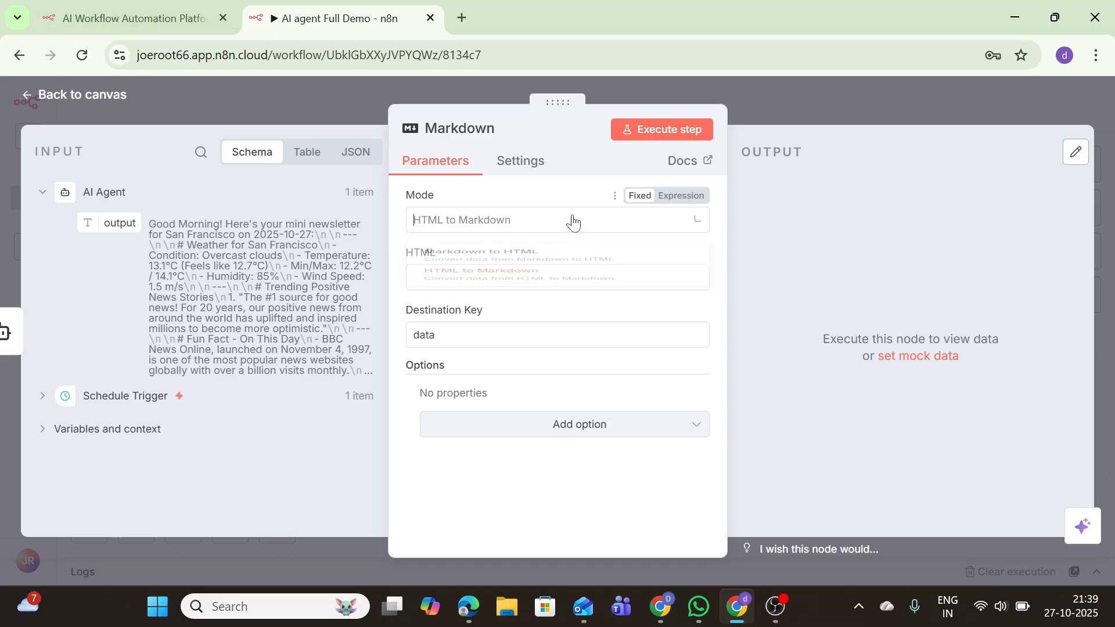
left_click(537, 259)
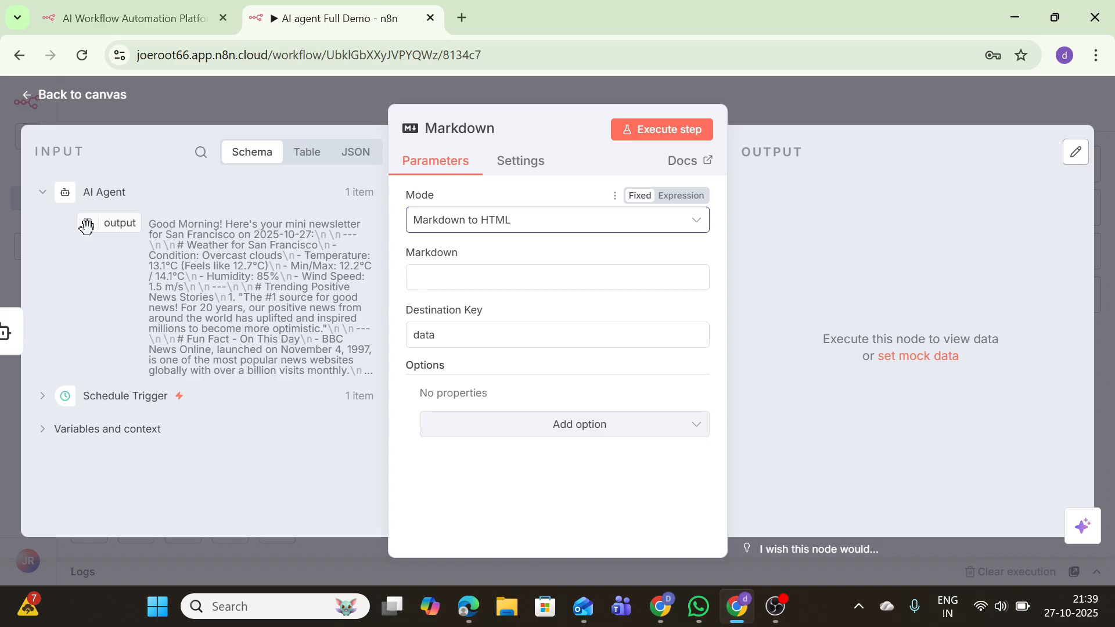
left_click_drag(87, 227, 496, 283)
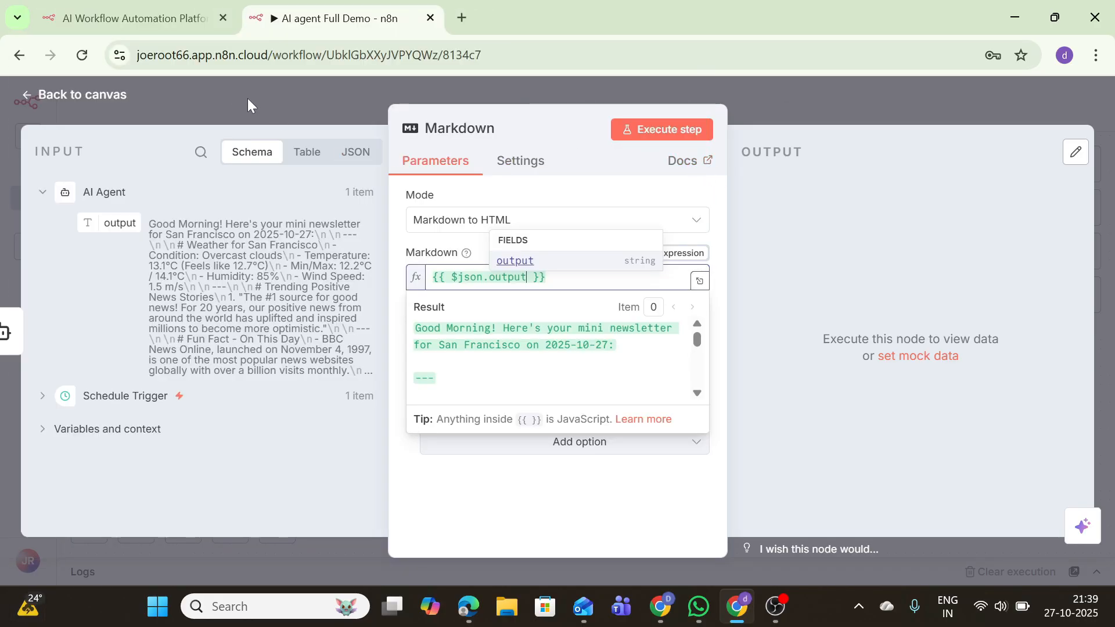
left_click(656, 124)
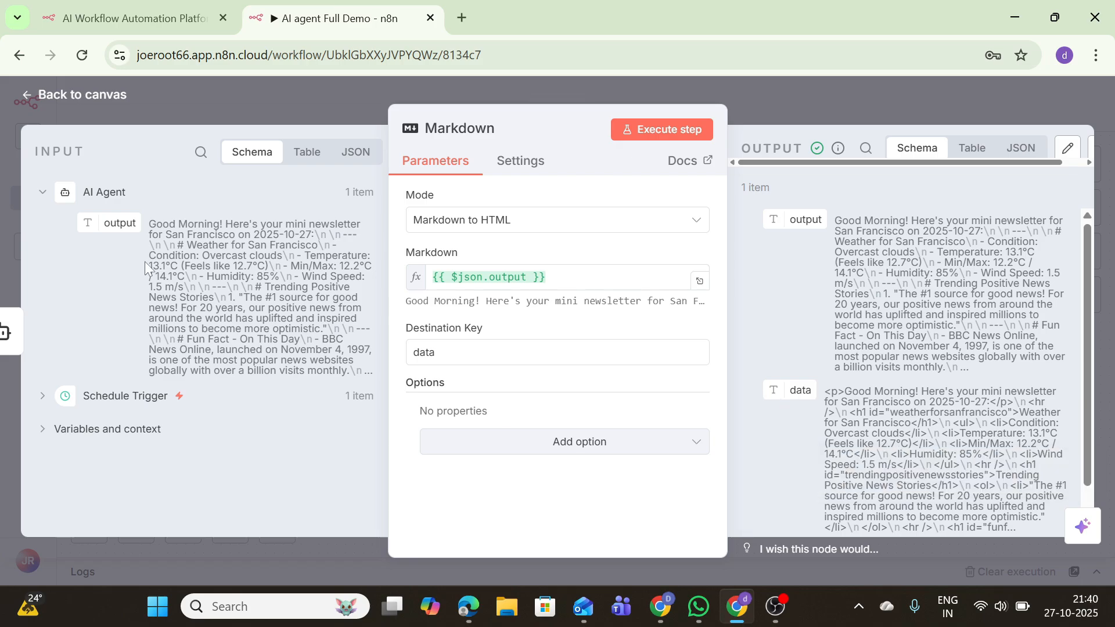
Move Send a message aside and place the Markdown node right after the AI Agent
left_click(119, 96)
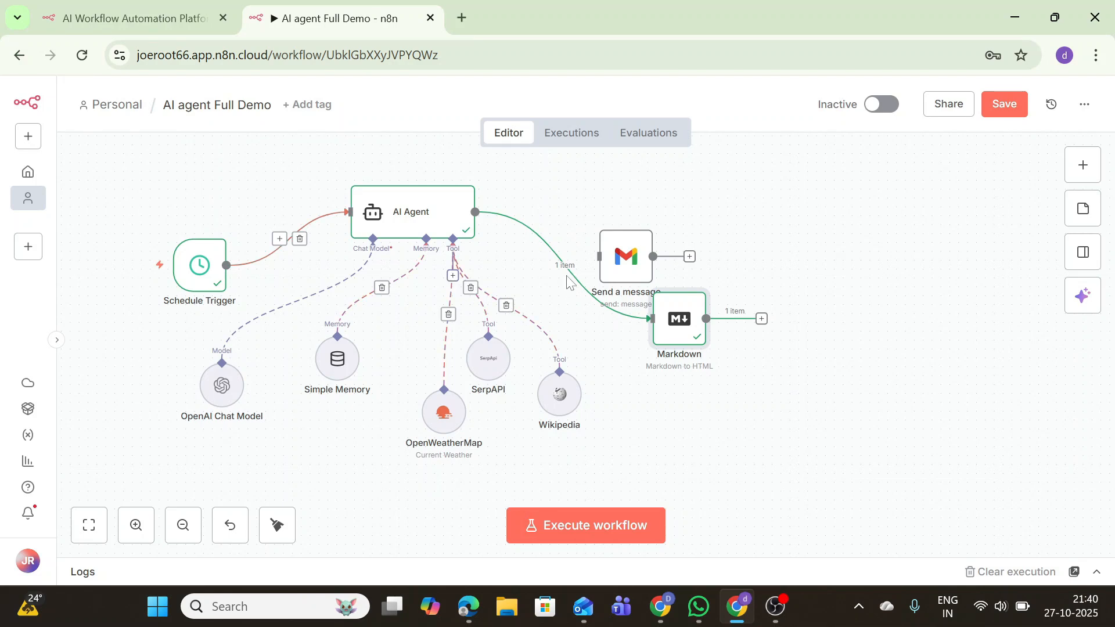
left_click_drag(618, 247, 911, 451)
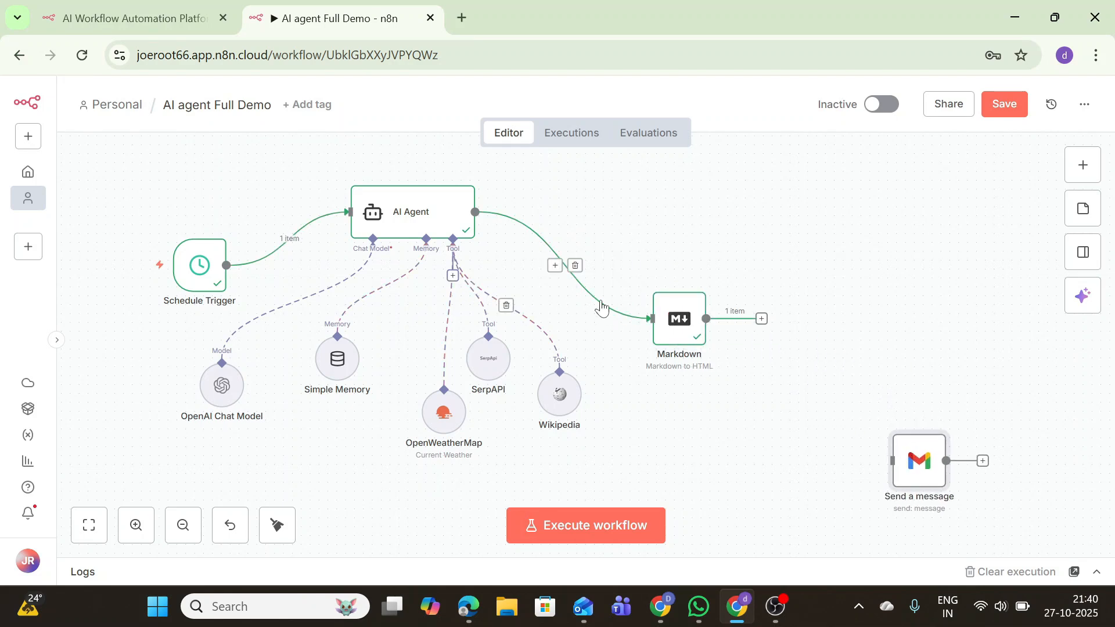
left_click_drag(680, 316, 601, 207)
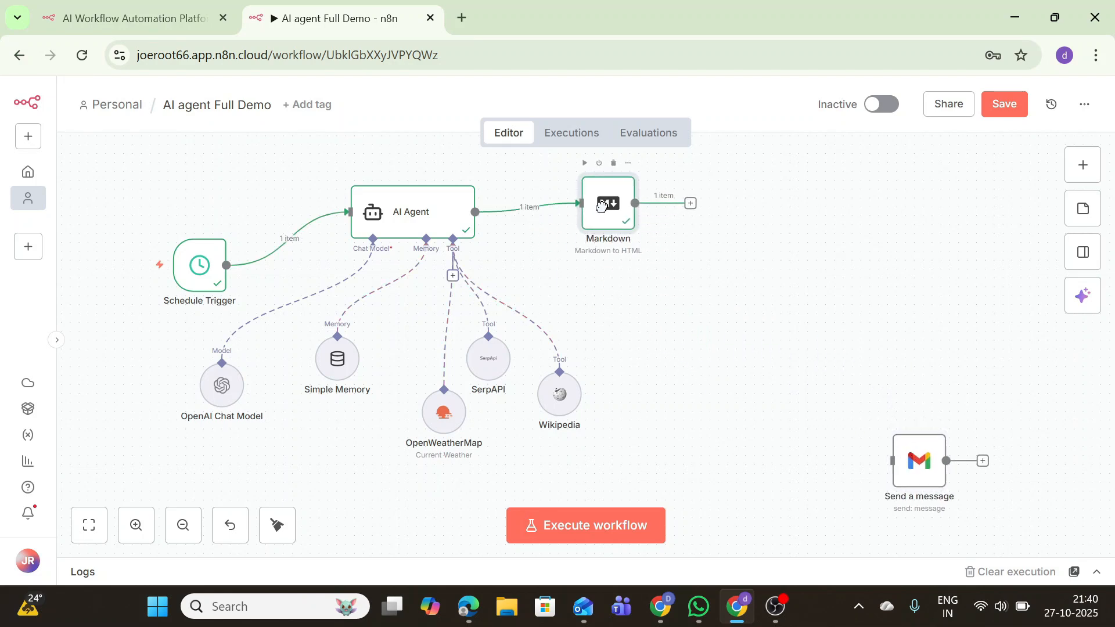
Add an OpenAI 'Message a model' node after the Markdown node
left_click(694, 208)
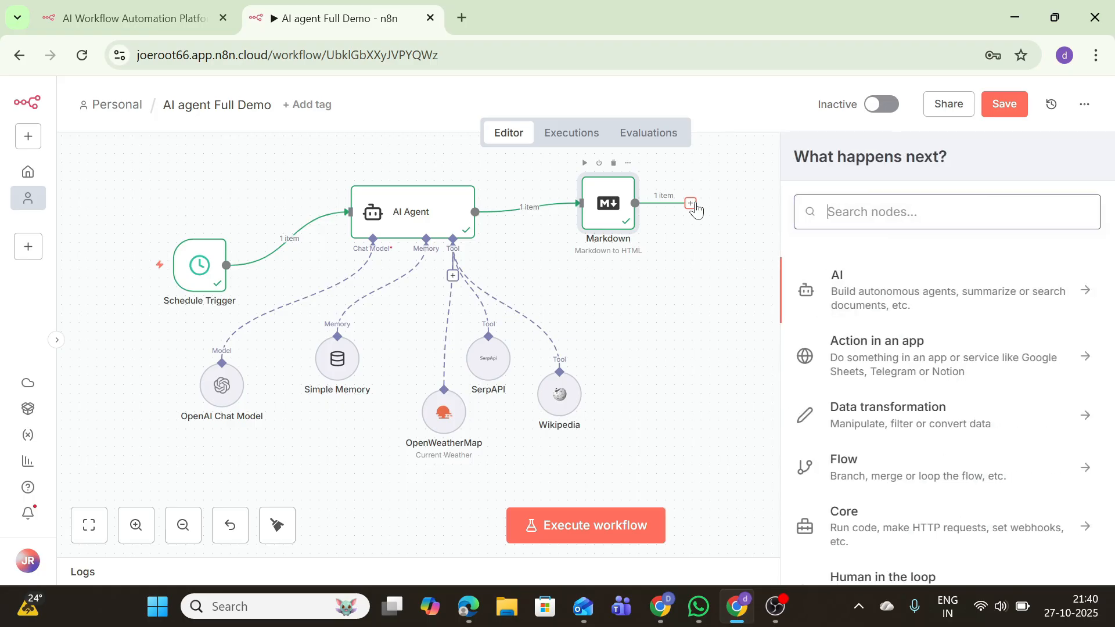
left_click(876, 296)
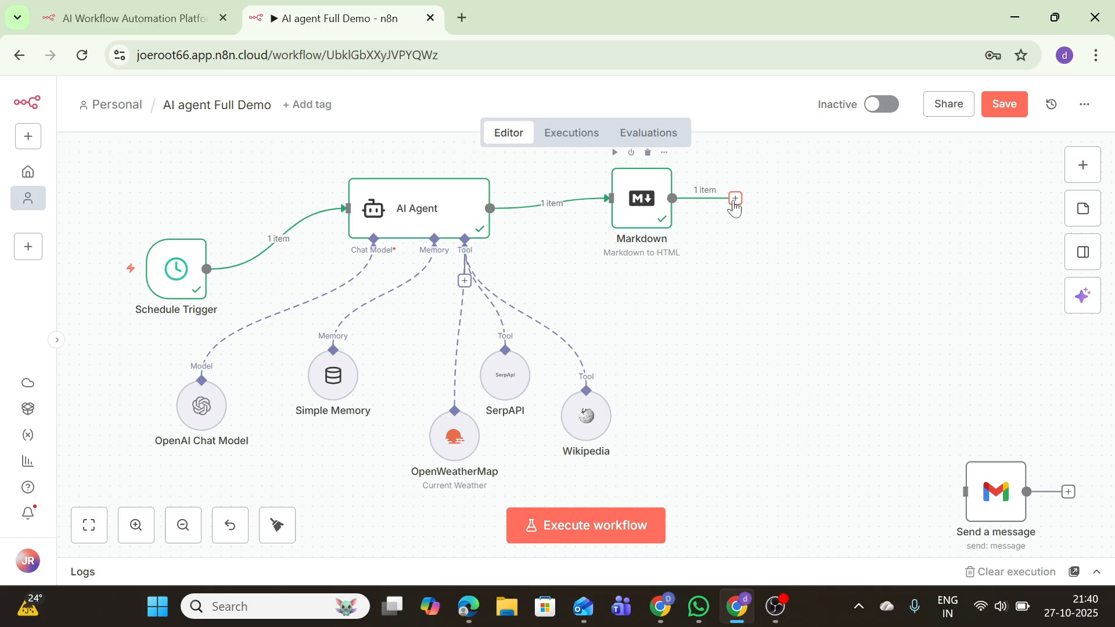
left_click(735, 201)
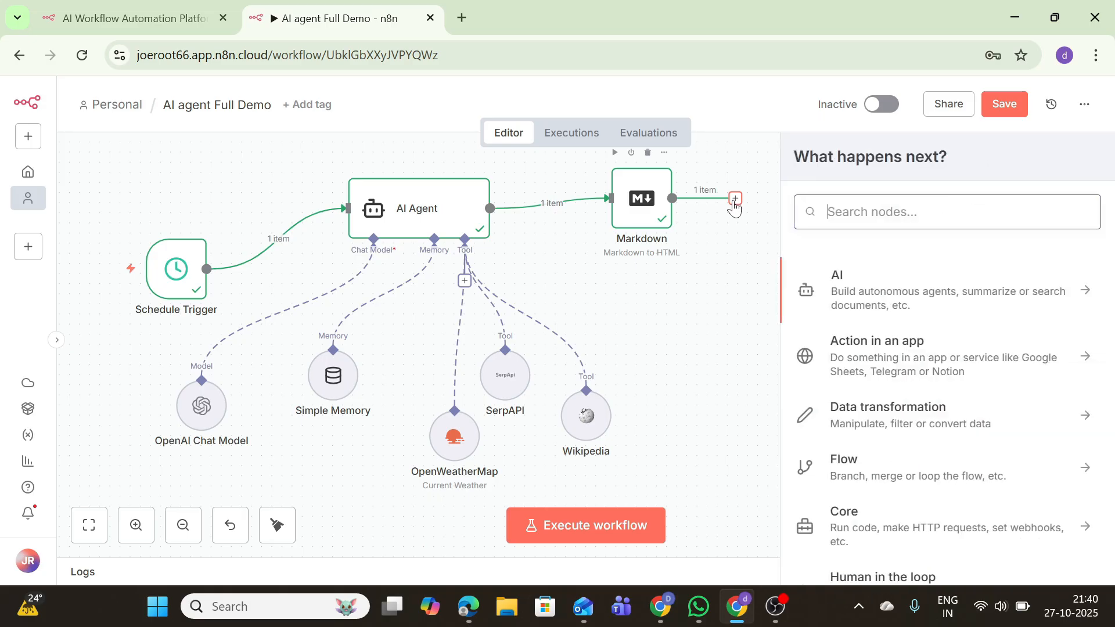
left_click(897, 305)
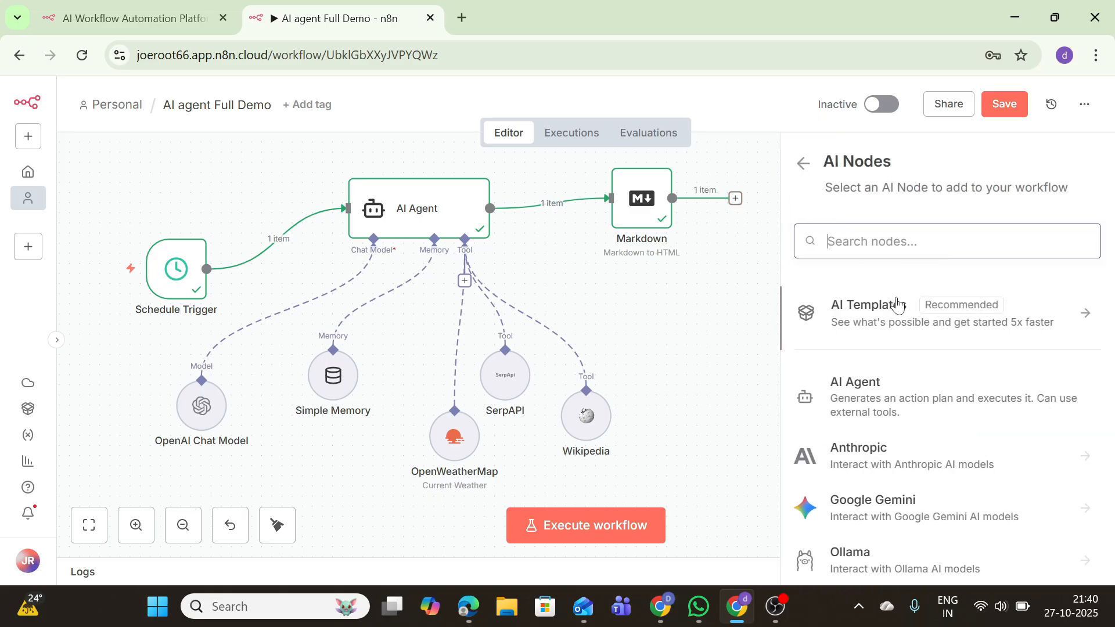
scroll(973, 384, "down", 4)
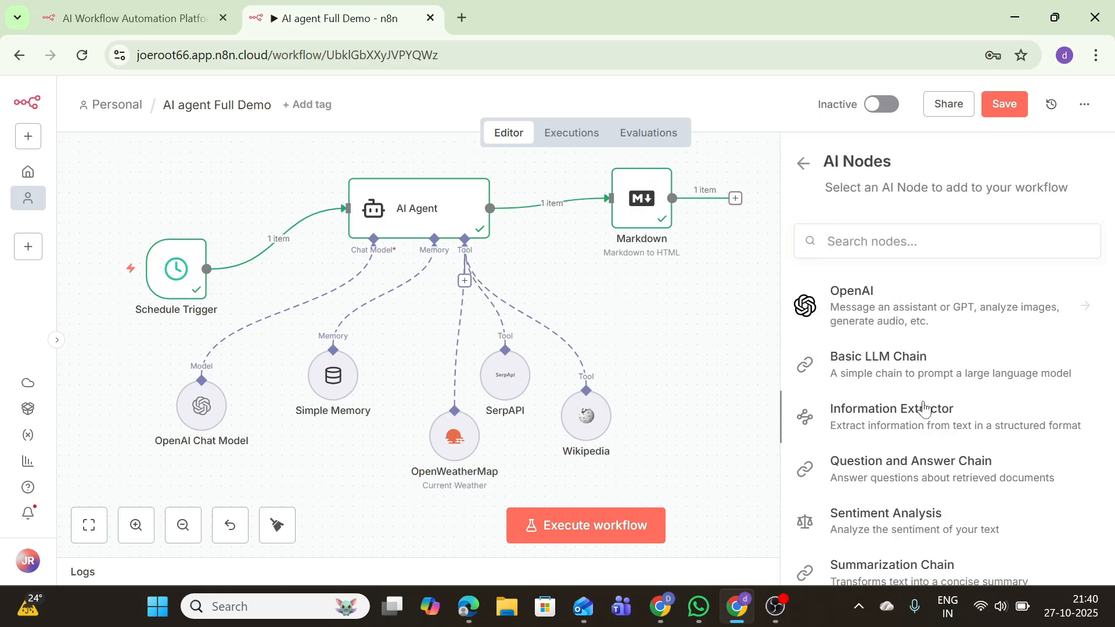
right_click(924, 408)
left_click(598, 287)
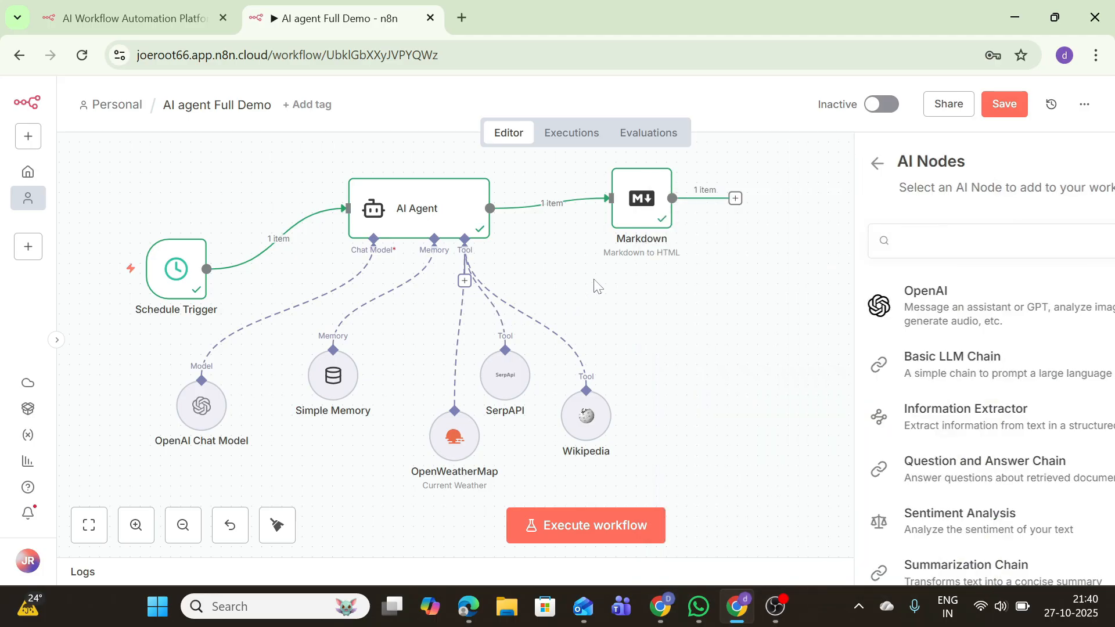
left_click(735, 198)
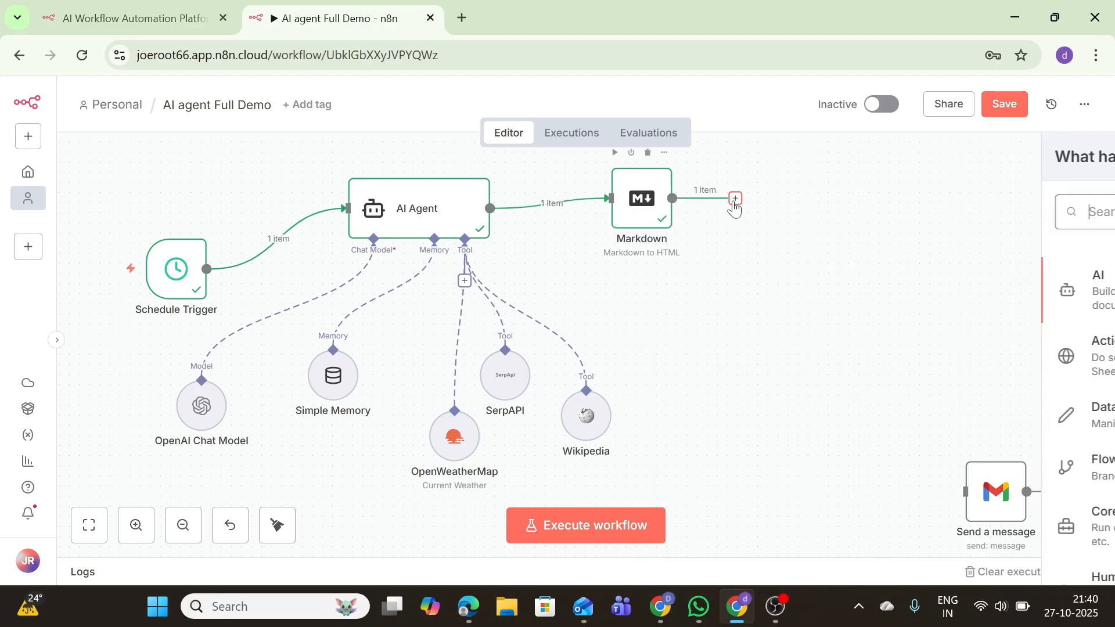
left_click(855, 300)
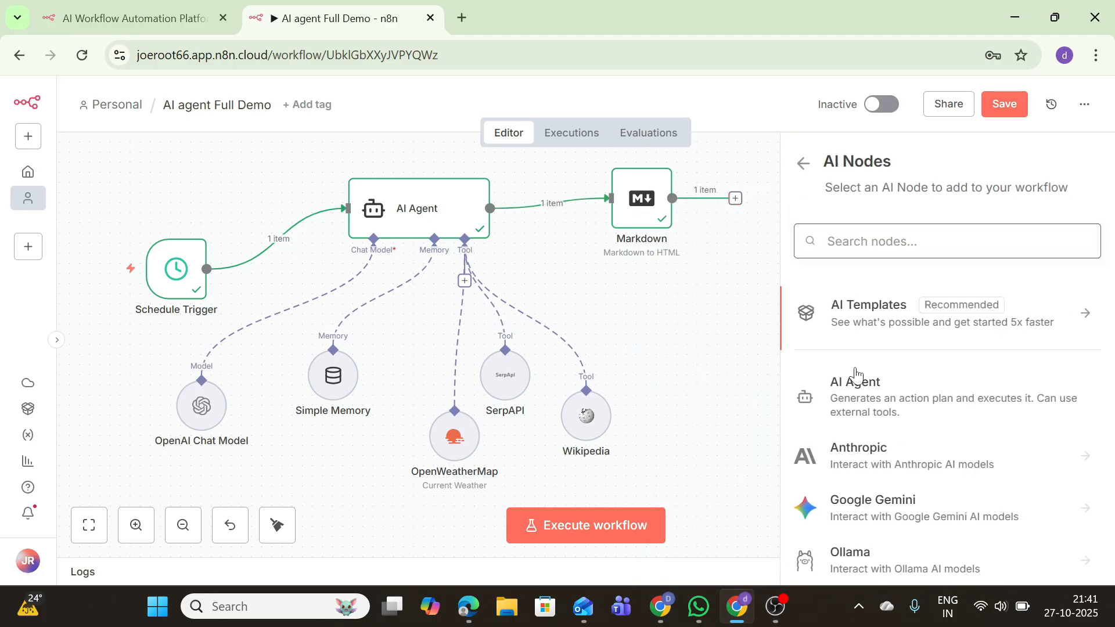
scroll(866, 464, "down", 4)
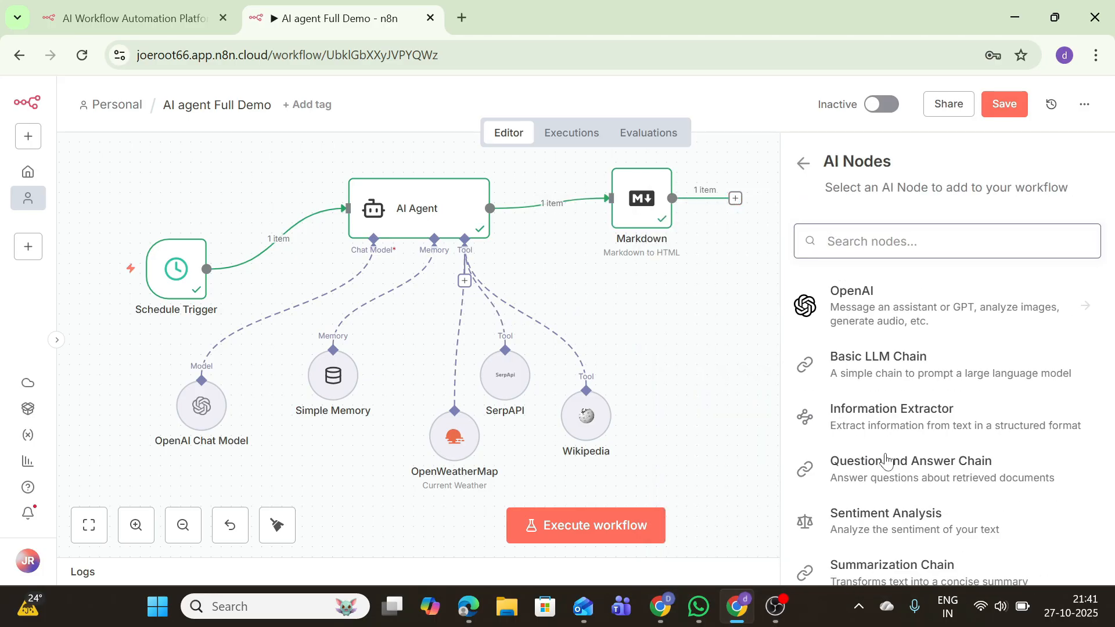
left_click(856, 309)
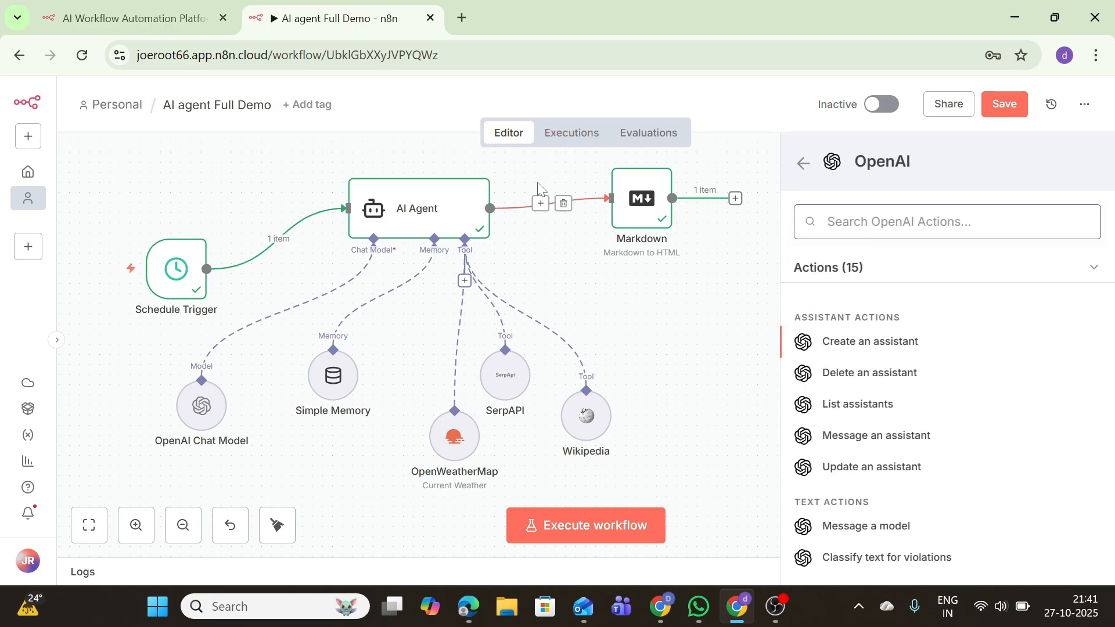
left_click(864, 527)
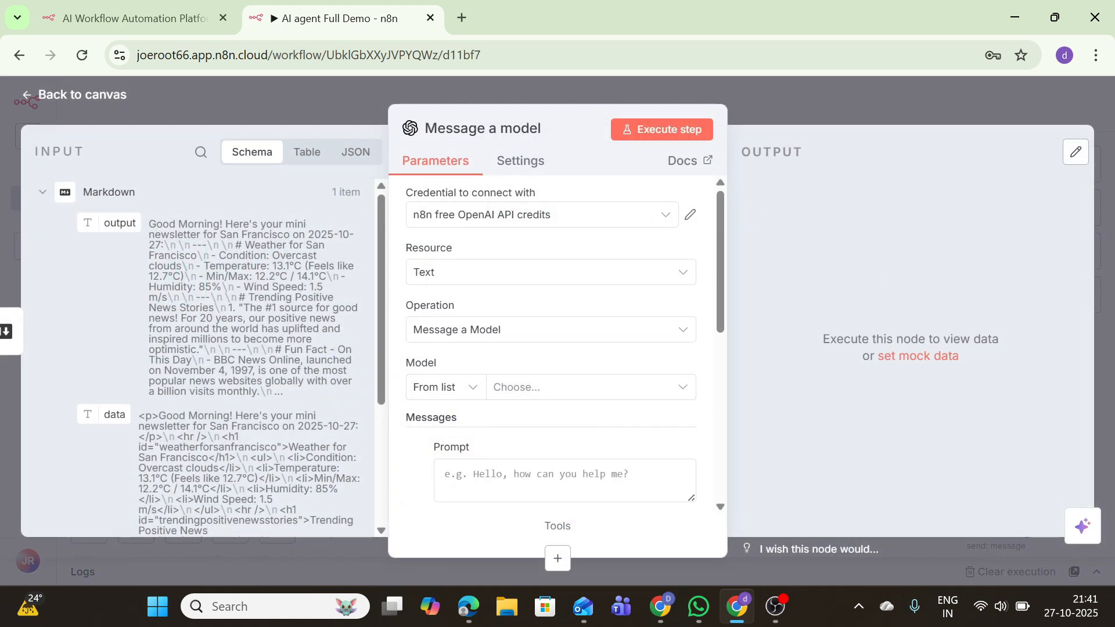
Keep GPT-4.1-MINI as the model and set the first message's role to System
left_click(515, 389)
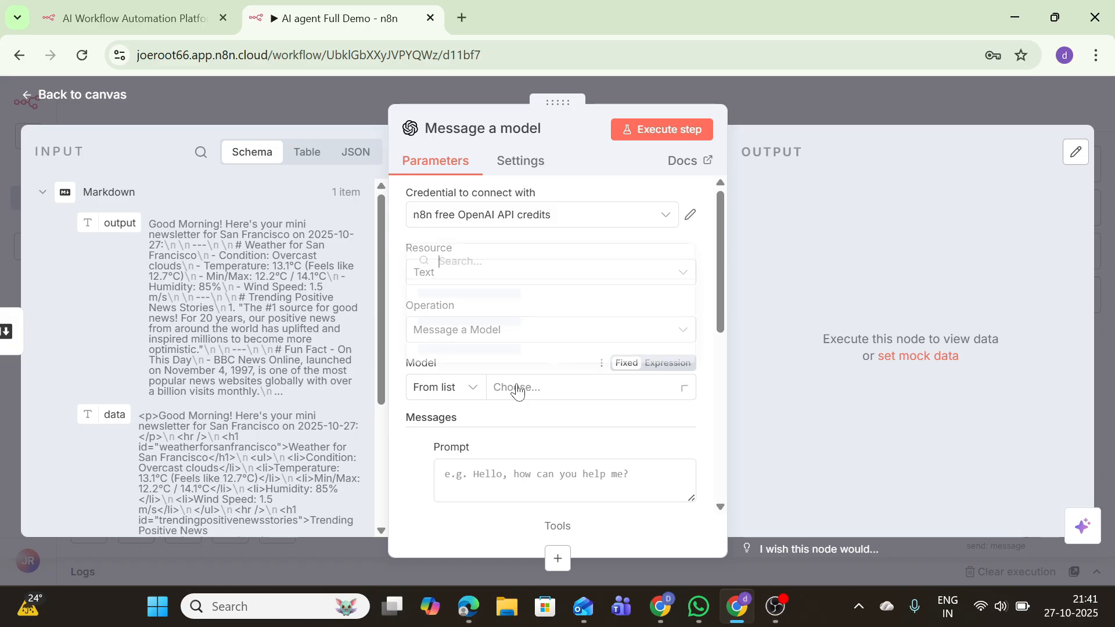
left_click(466, 298)
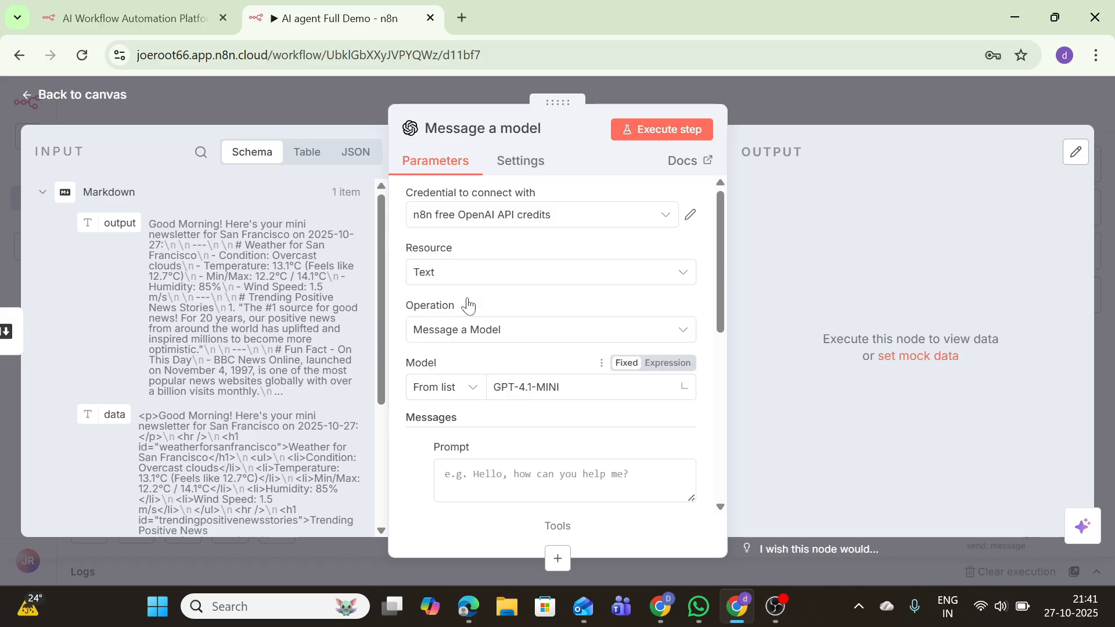
left_click(506, 388)
left_click(487, 346)
scroll(487, 340, "down", 4)
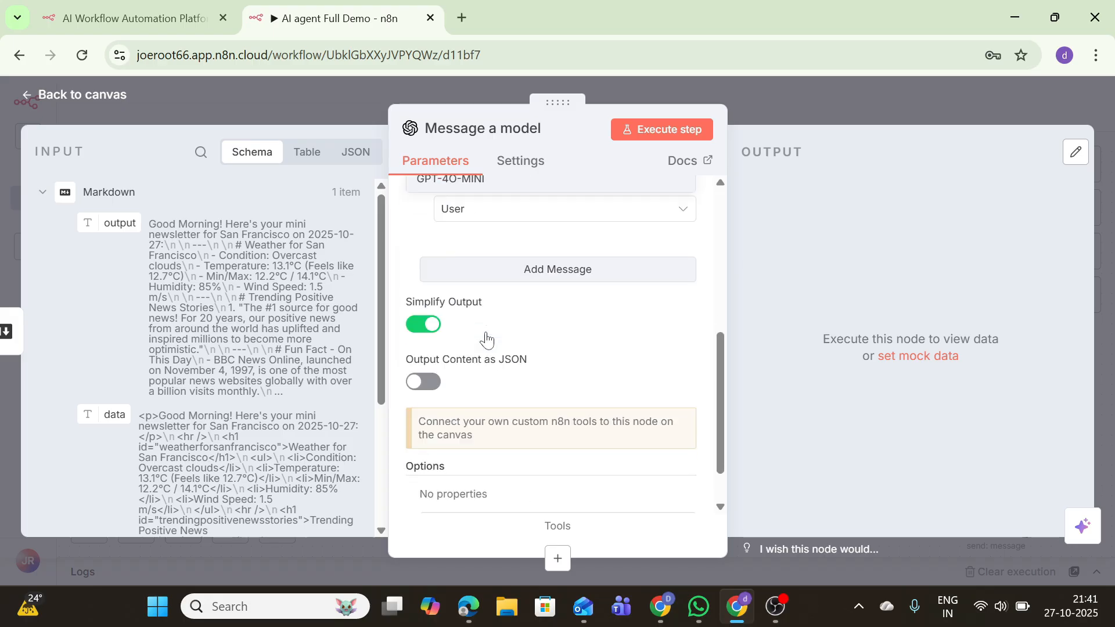
scroll(486, 340, "up", 4)
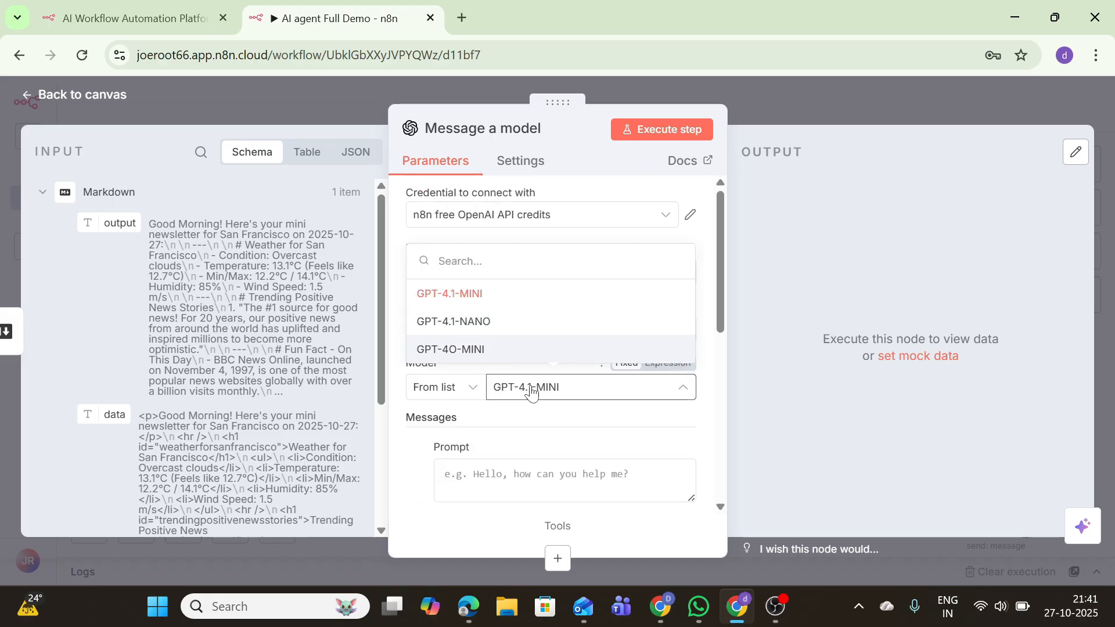
left_click(588, 372)
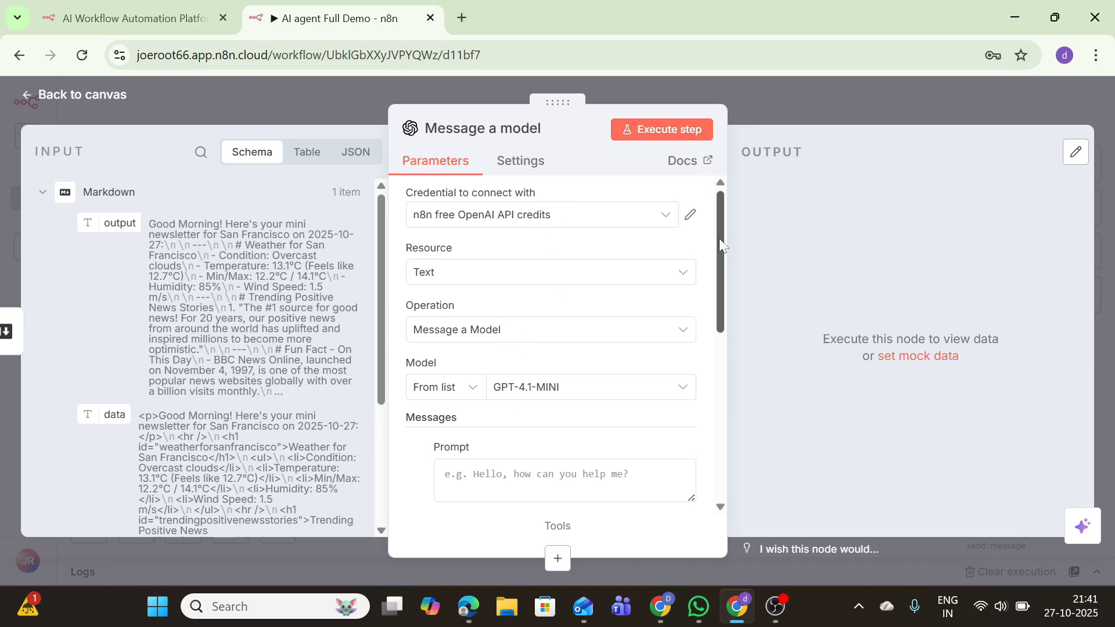
left_click_drag(718, 238, 646, 322)
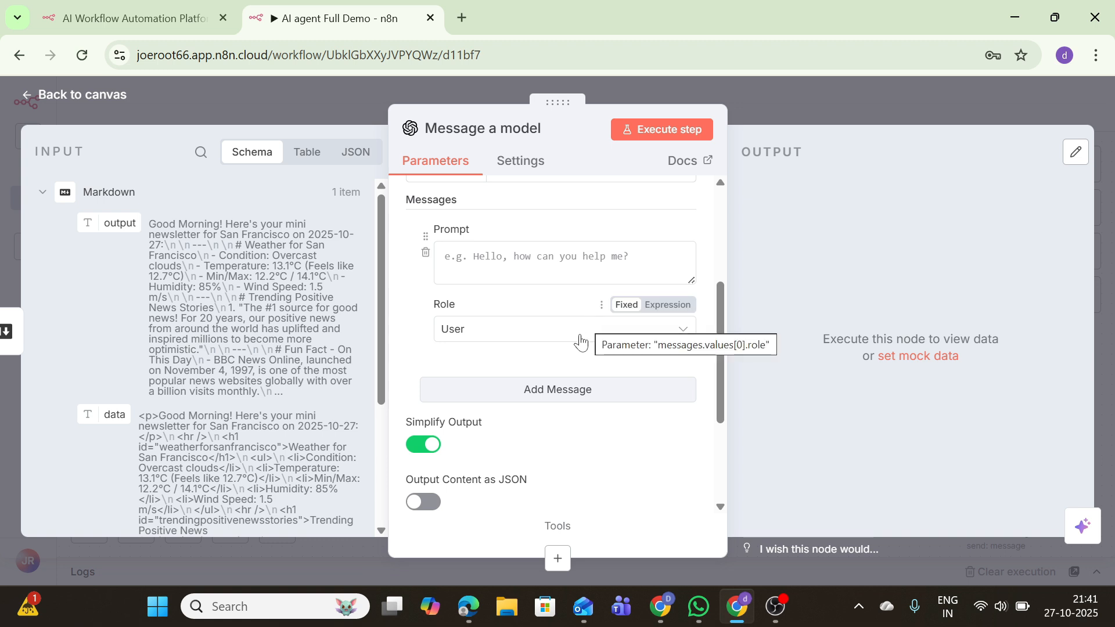
left_click(580, 336)
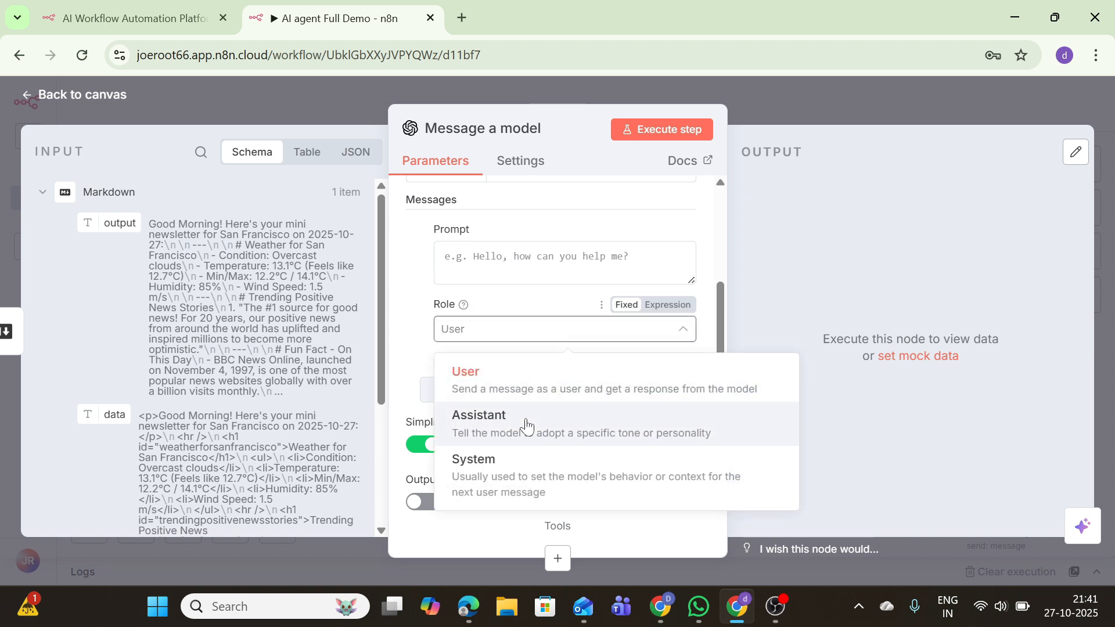
left_click(506, 470)
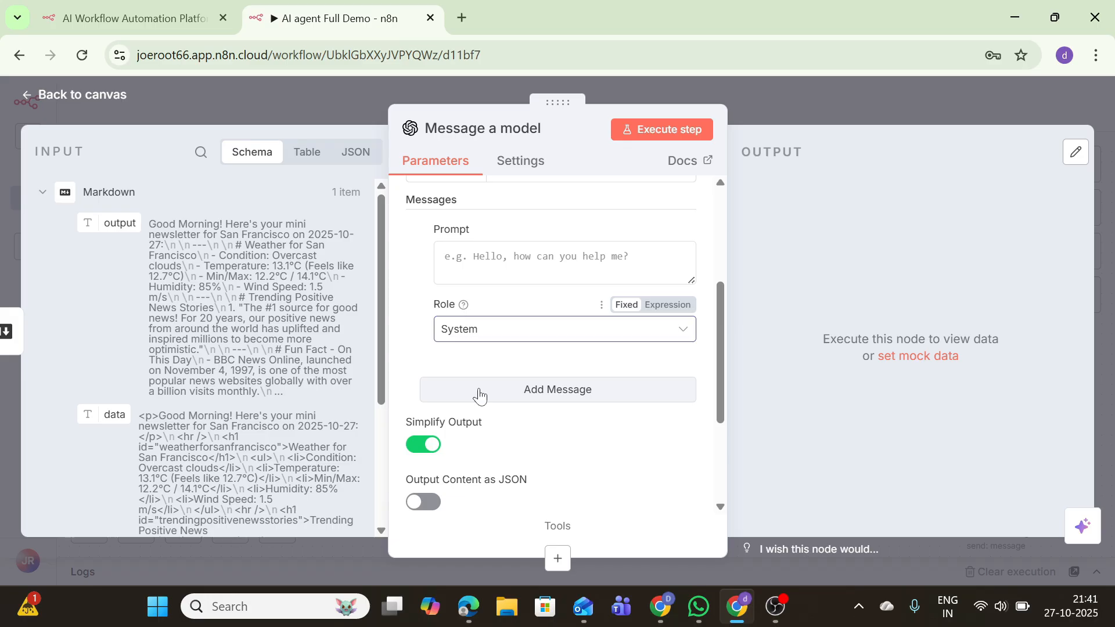
Write the System prompt requesting modern newsletter styling with only results and no header elements
scroll(479, 397, "up", 3)
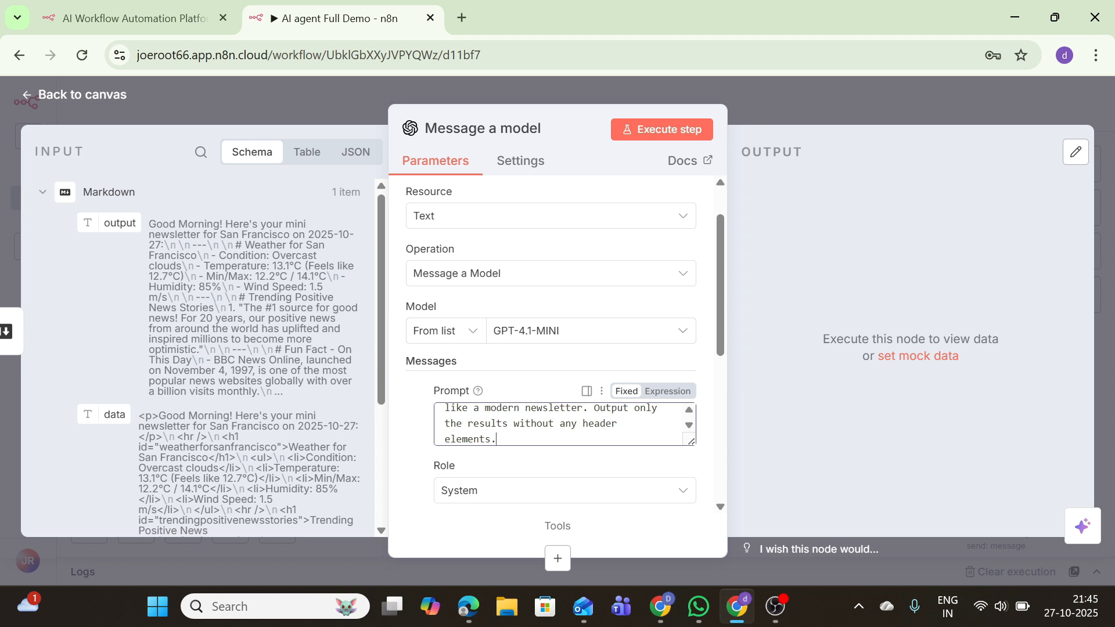
left_click_drag(719, 339, 720, 423)
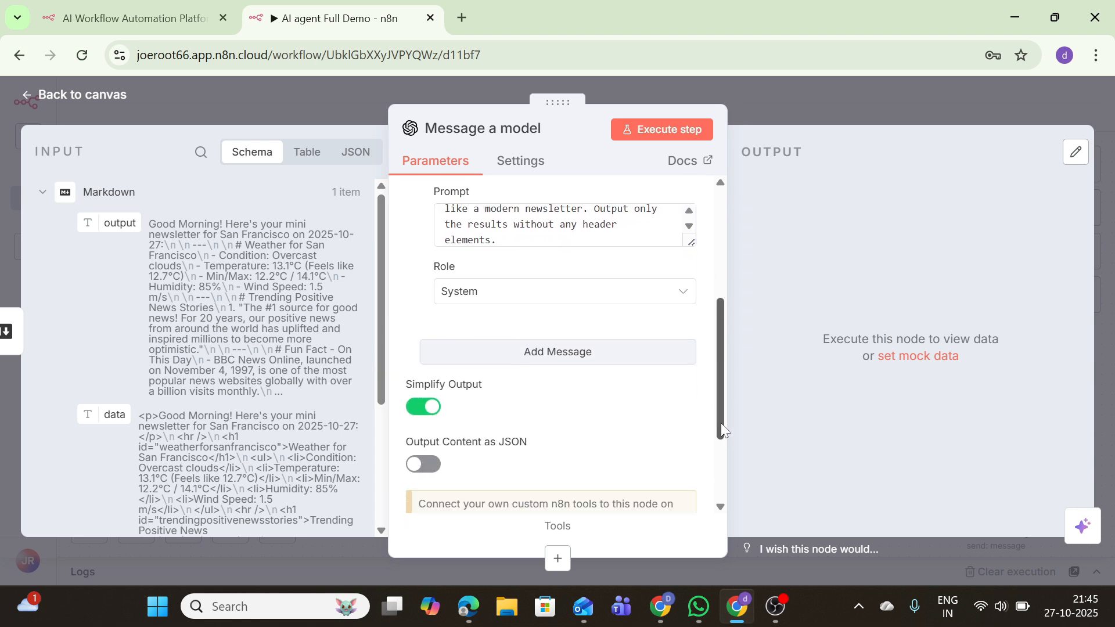
Add a User message fed by the Markdown 'data' field, test-run the model node, and return to canvas
left_click(550, 352)
left_click(447, 387)
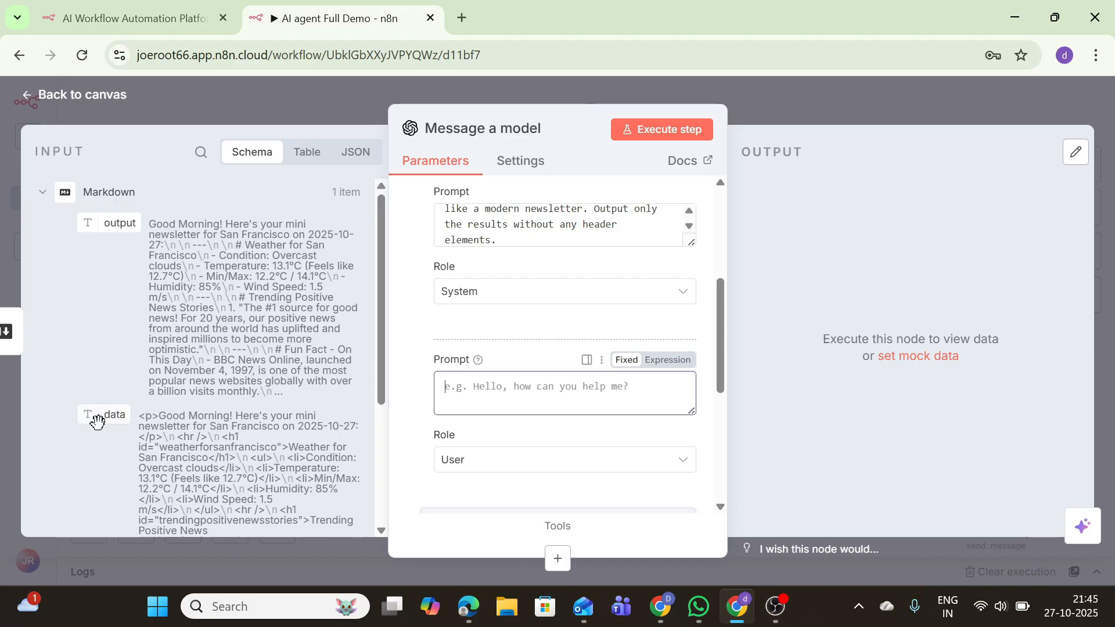
left_click_drag(97, 421, 459, 388)
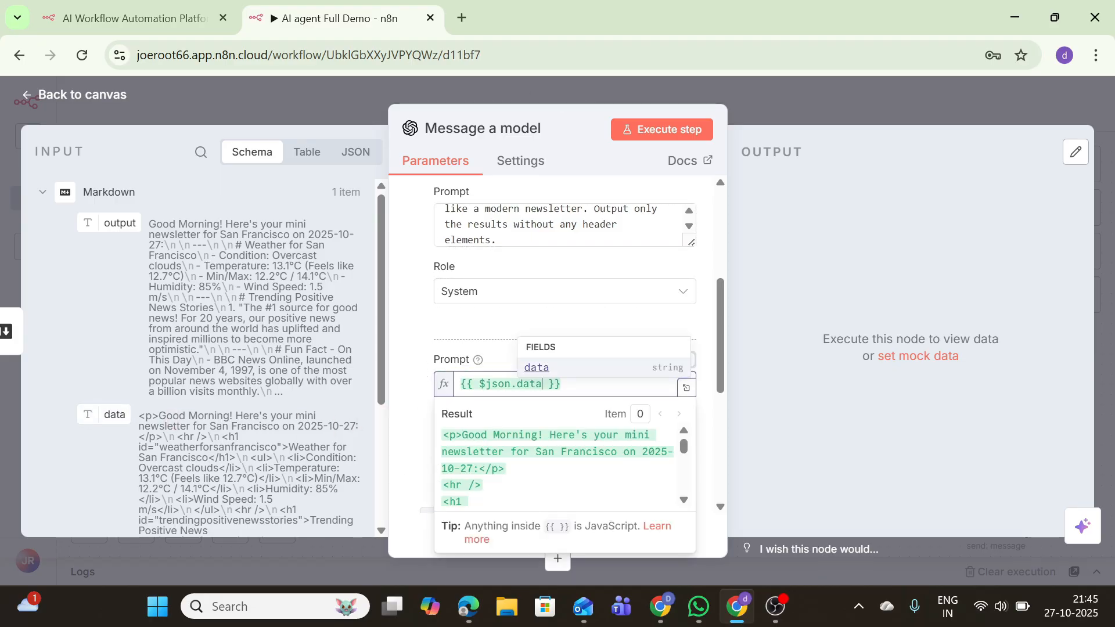
left_click(668, 132)
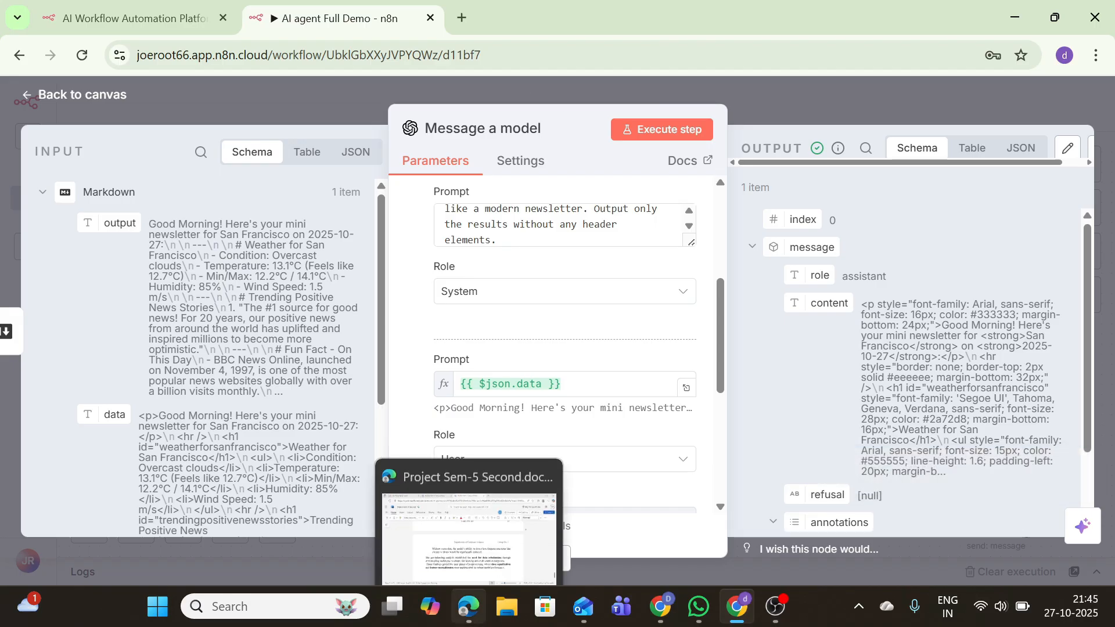
left_click(100, 96)
Place the Gmail Send a message node after Message a model and connect them
left_click_drag(1002, 508, 881, 387)
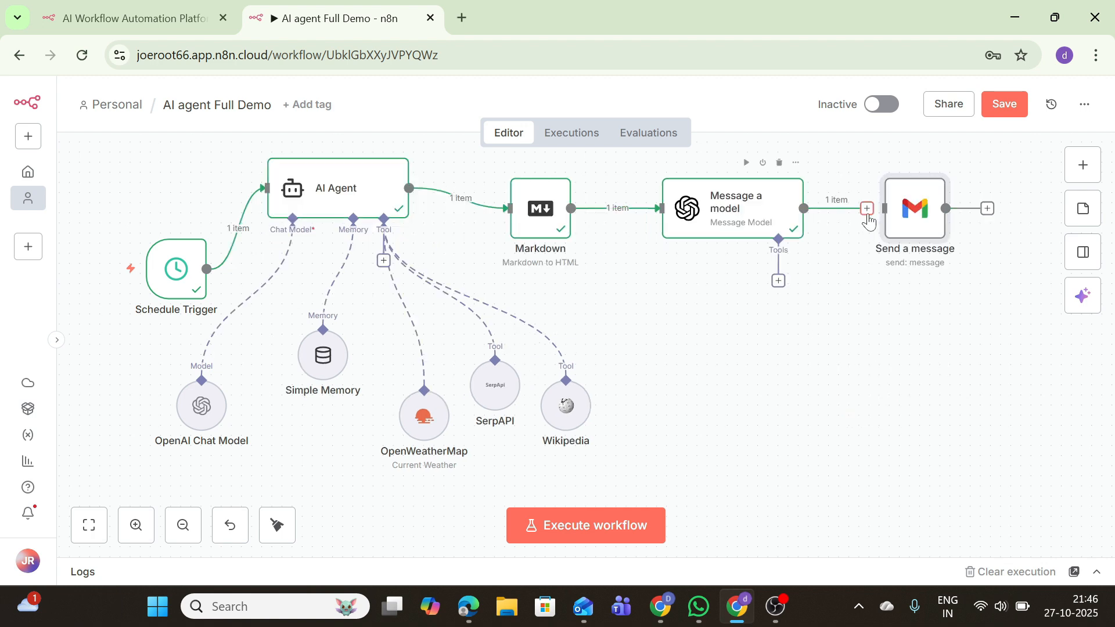
left_click_drag(867, 212, 878, 212)
double_click(901, 223)
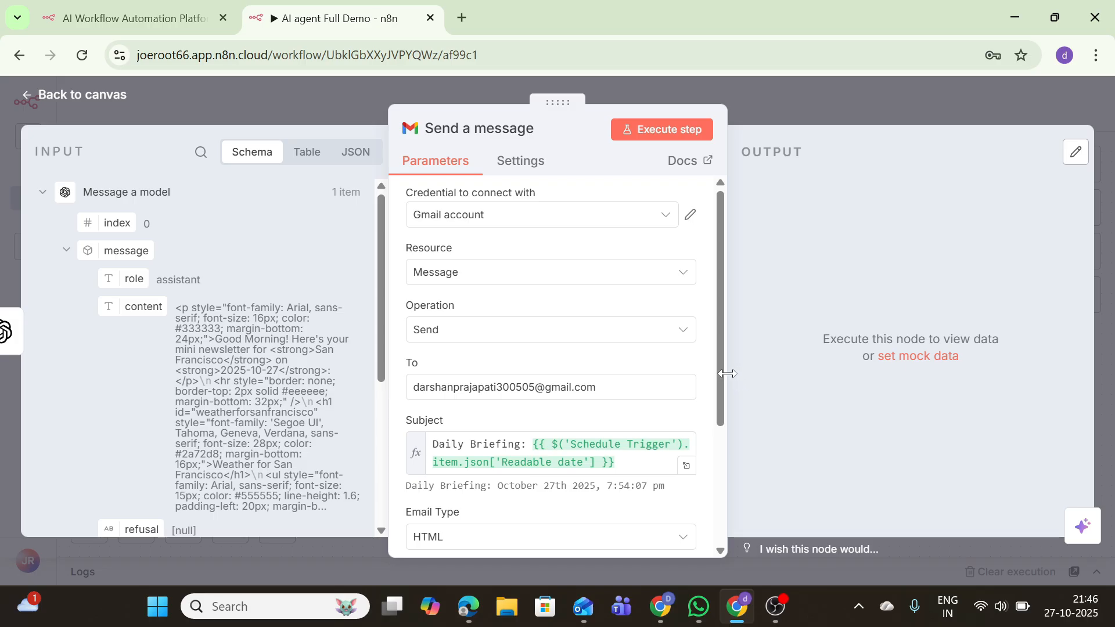
Replace the Gmail message body with the model's content field and send the email
left_click_drag(720, 385, 720, 472)
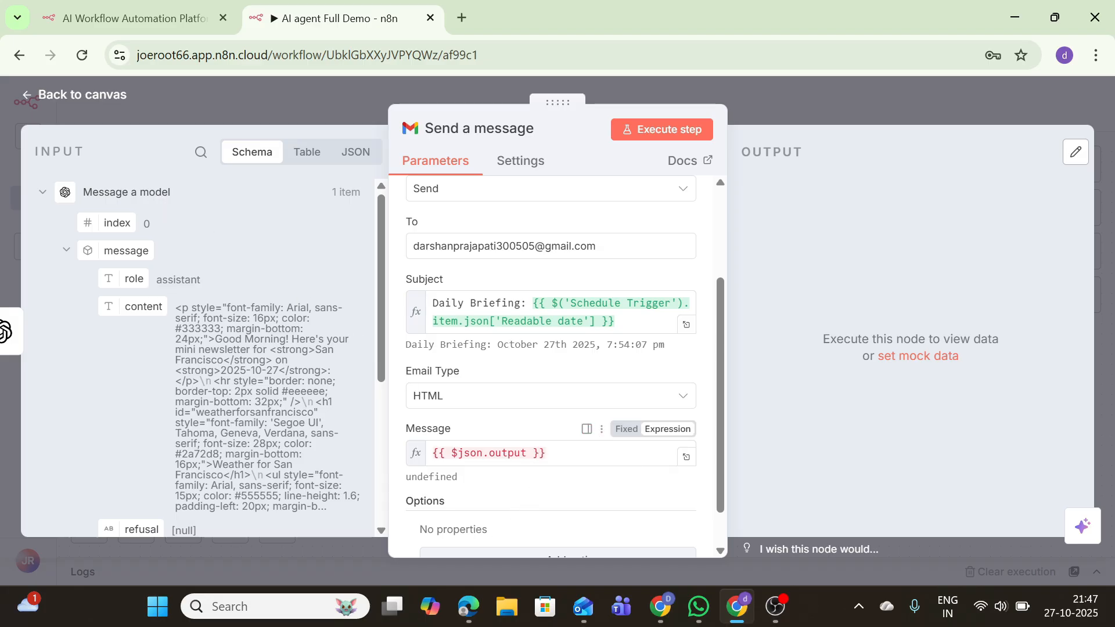
left_click(581, 453)
key("BackSpace")
key("BackSpace")
key("BackSpace")
key("BackSpace")
key("BackSpace")
key("BackSpace")
key("BackSpace")
key("BackSpace")
key("BackSpace")
key("BackSpace")
key("BackSpace")
key("BackSpace")
key("BackSpace")
key("BackSpace")
key("BackSpace")
key("BackSpace")
key("BackSpace")
key("BackSpace")
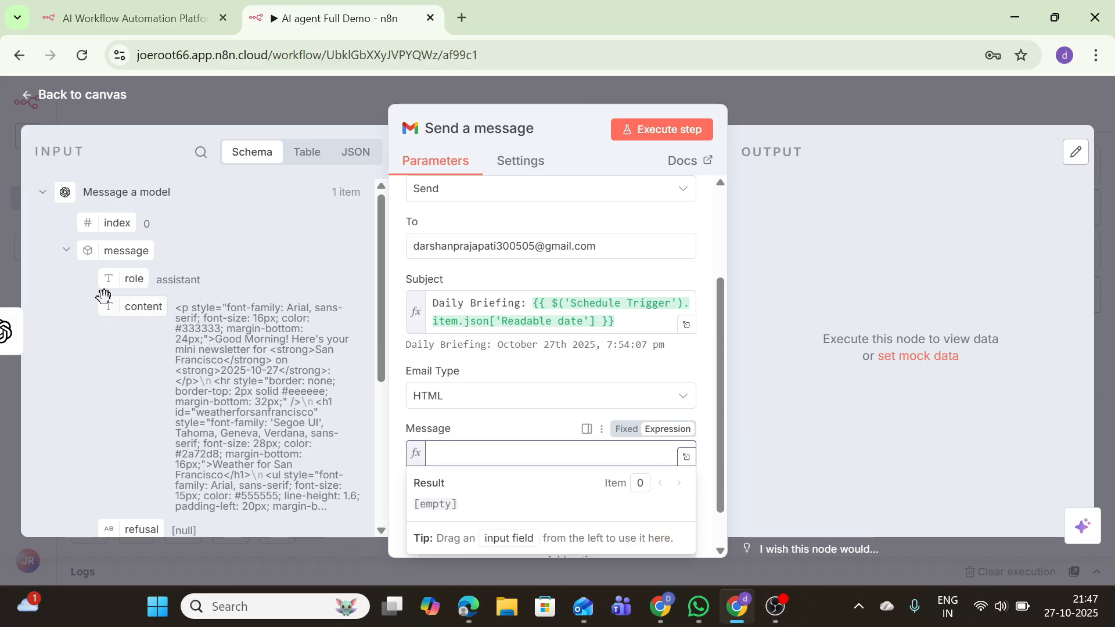
left_click_drag(114, 307, 448, 453)
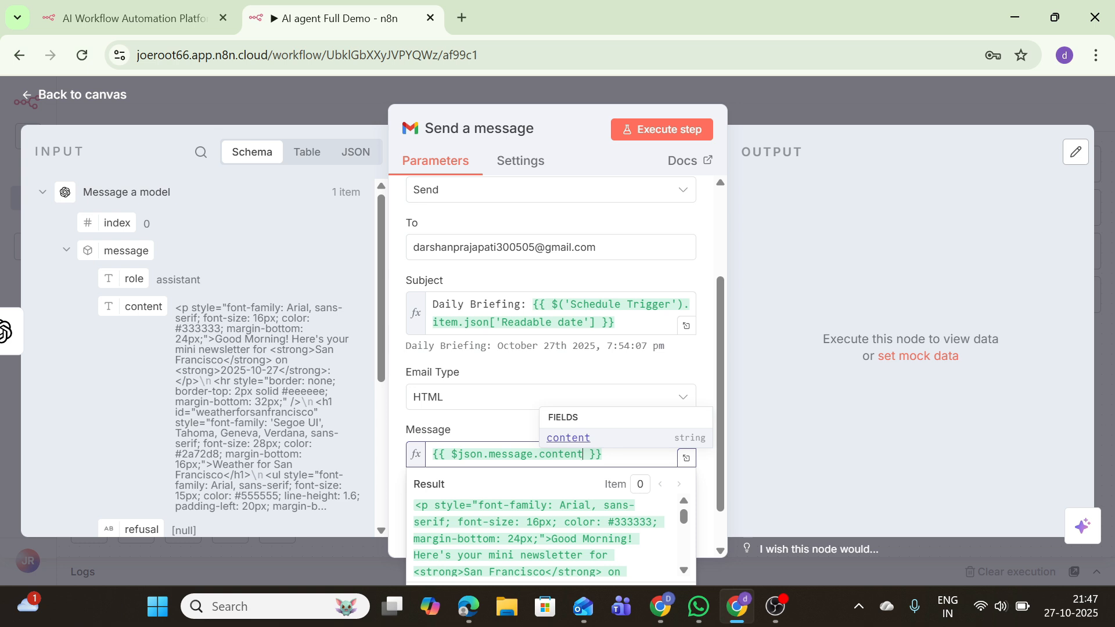
left_click(622, 131)
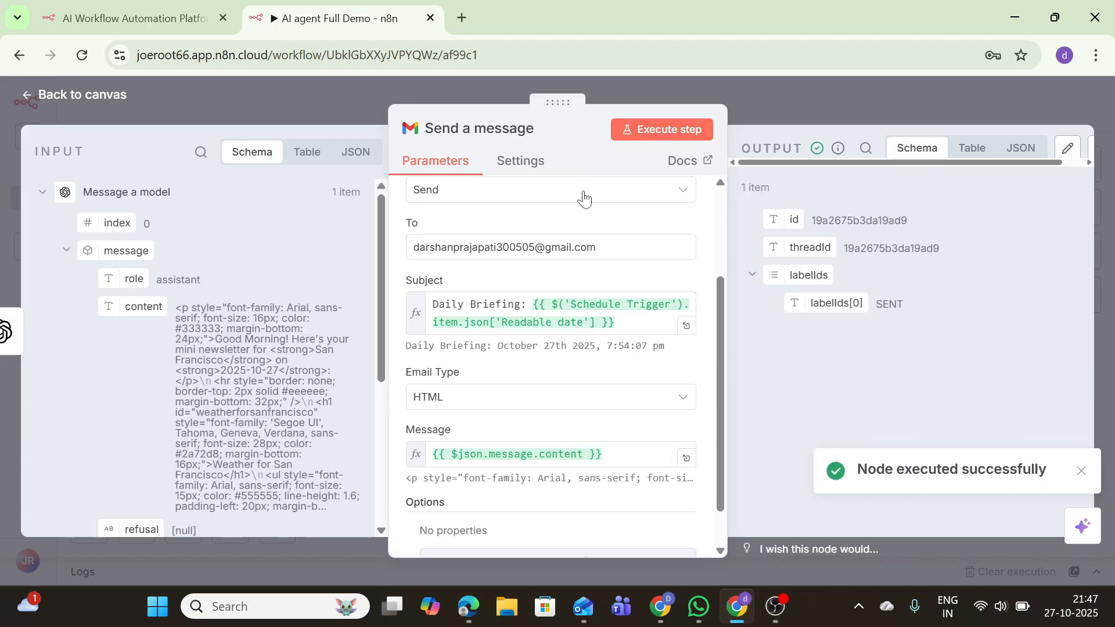
Open Gmail in a new tab and read the newest Daily Briefing email
left_click(463, 18)
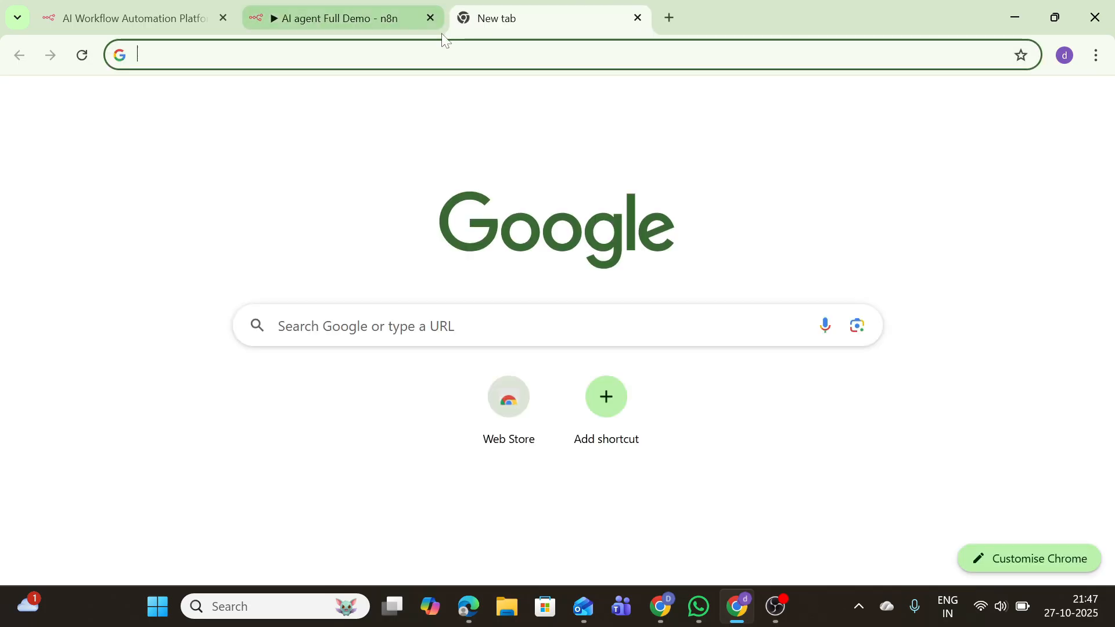
left_click(940, 107)
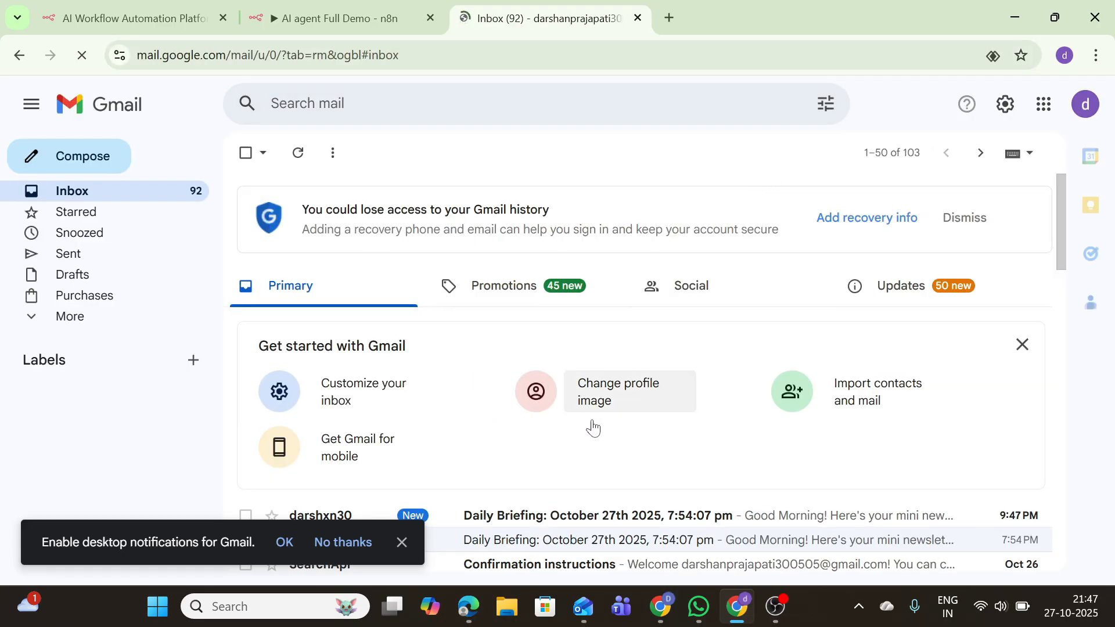
left_click(401, 542)
left_click(440, 515)
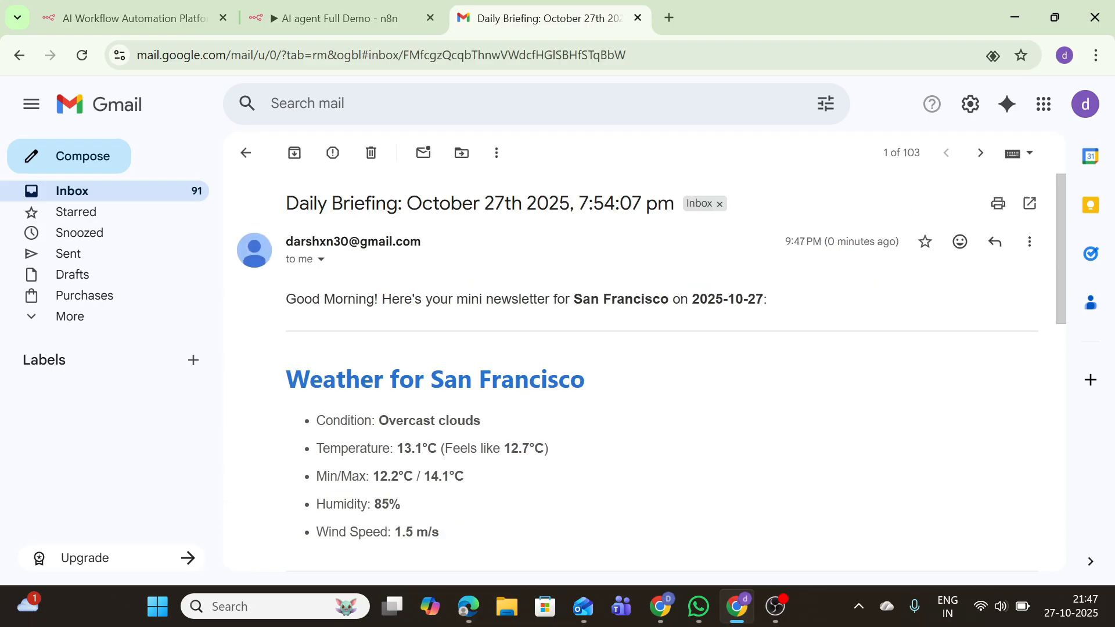
scroll(539, 346, "down", 10)
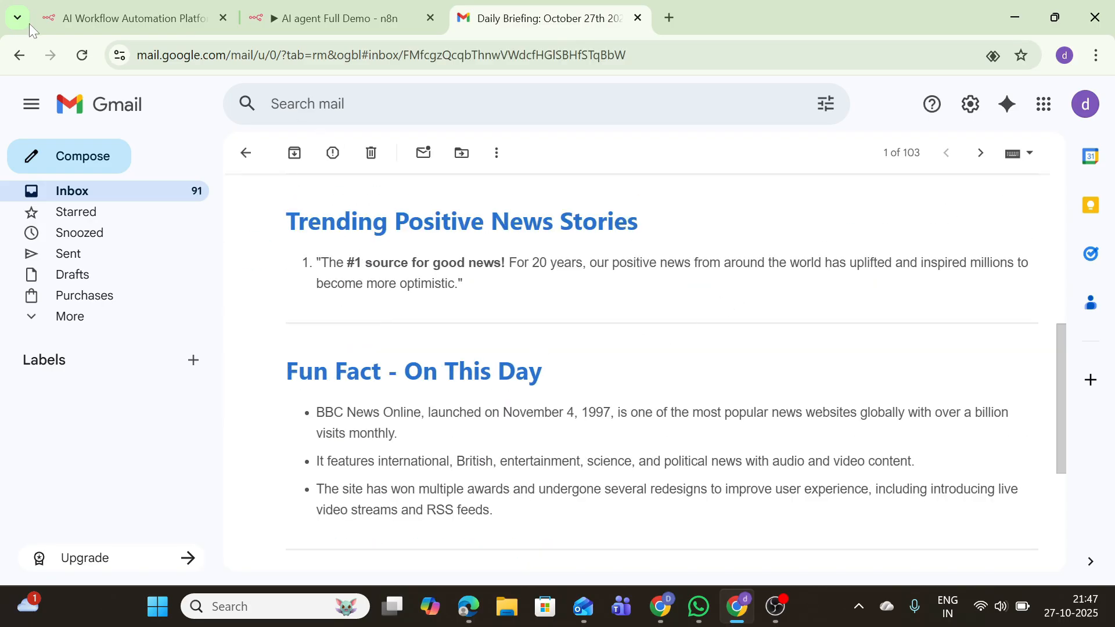
scroll(307, 189, "down", 5)
scroll(316, 201, "up", 15)
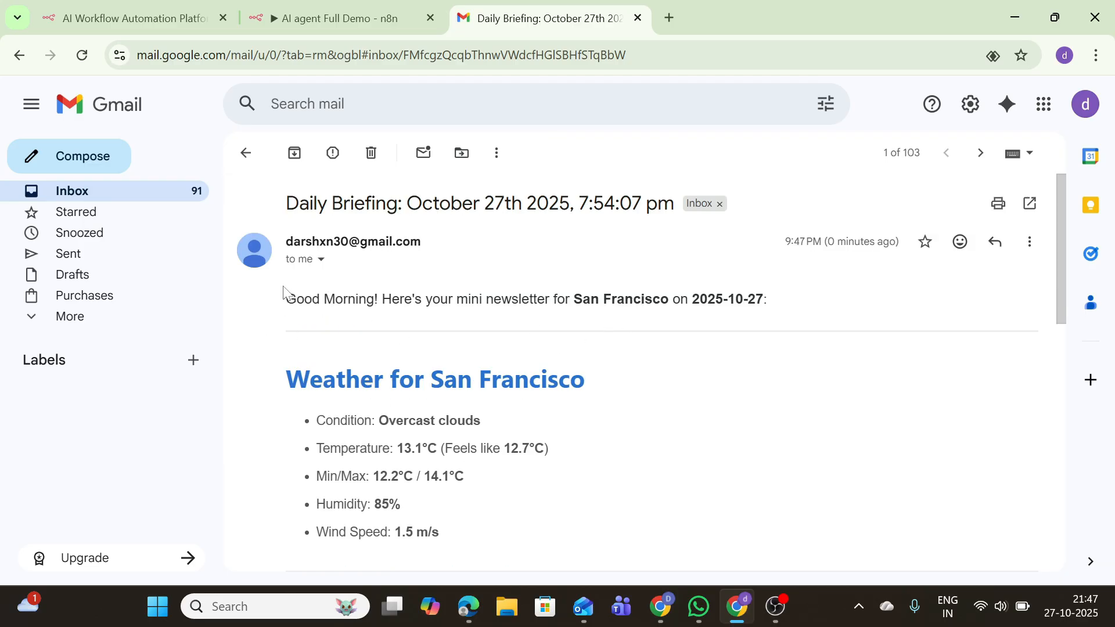
Compare it with the older Daily Briefing email's plain-text body
left_click(21, 54)
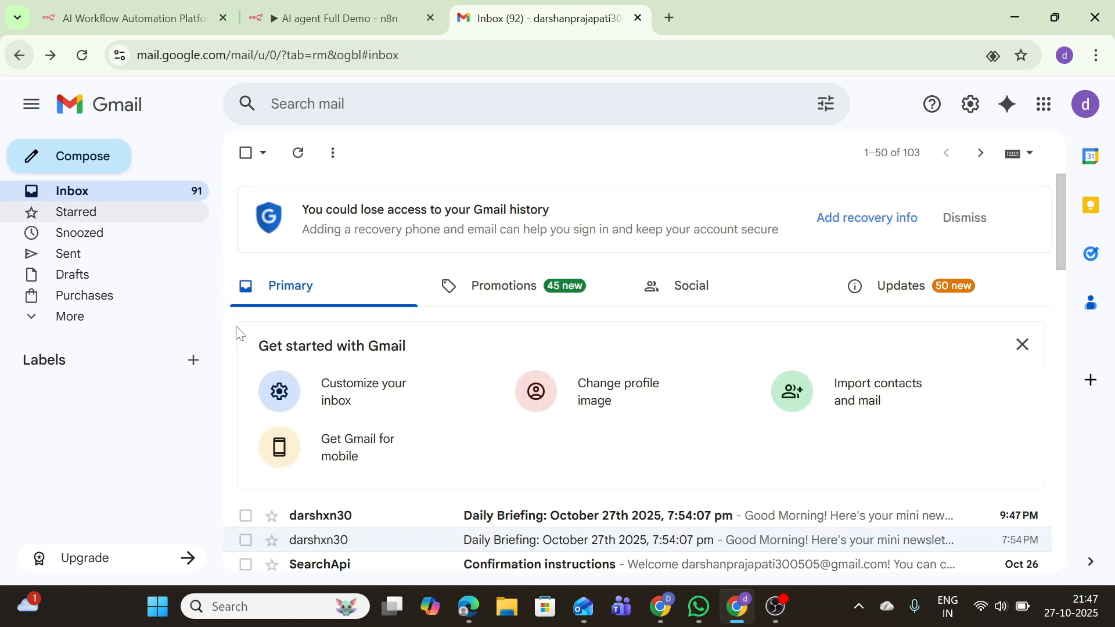
left_click(297, 542)
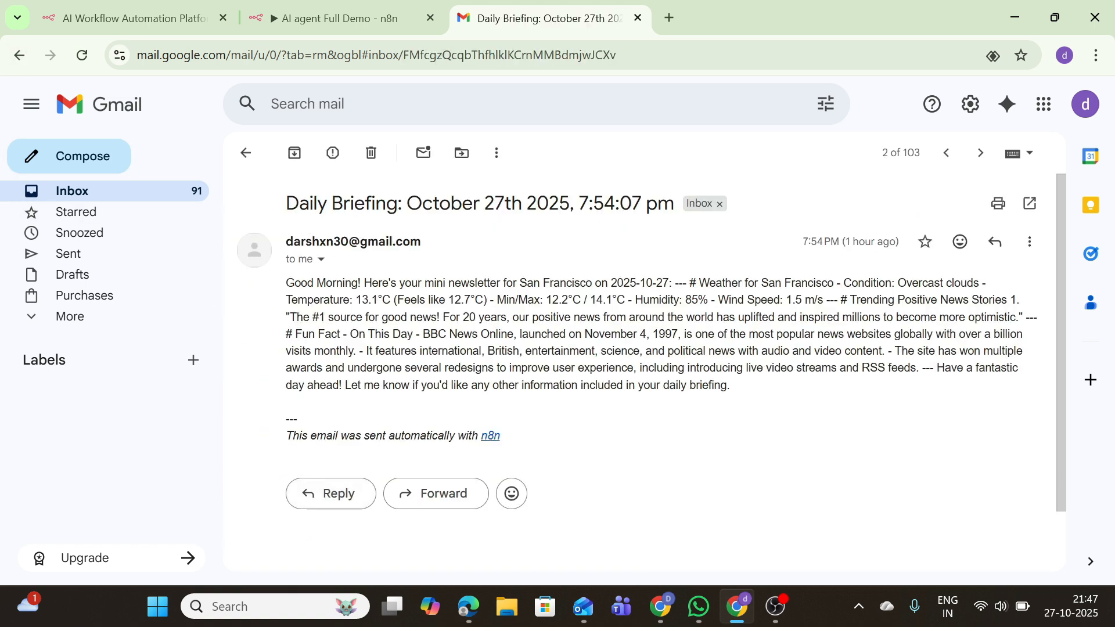
left_click_drag(292, 283, 667, 425)
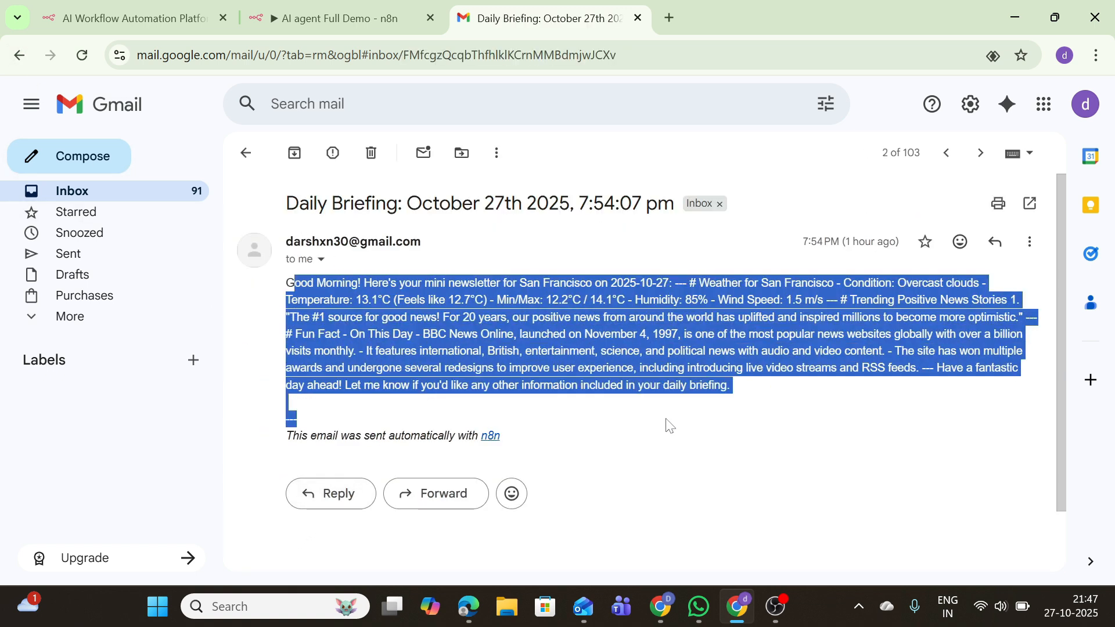
left_click(668, 426)
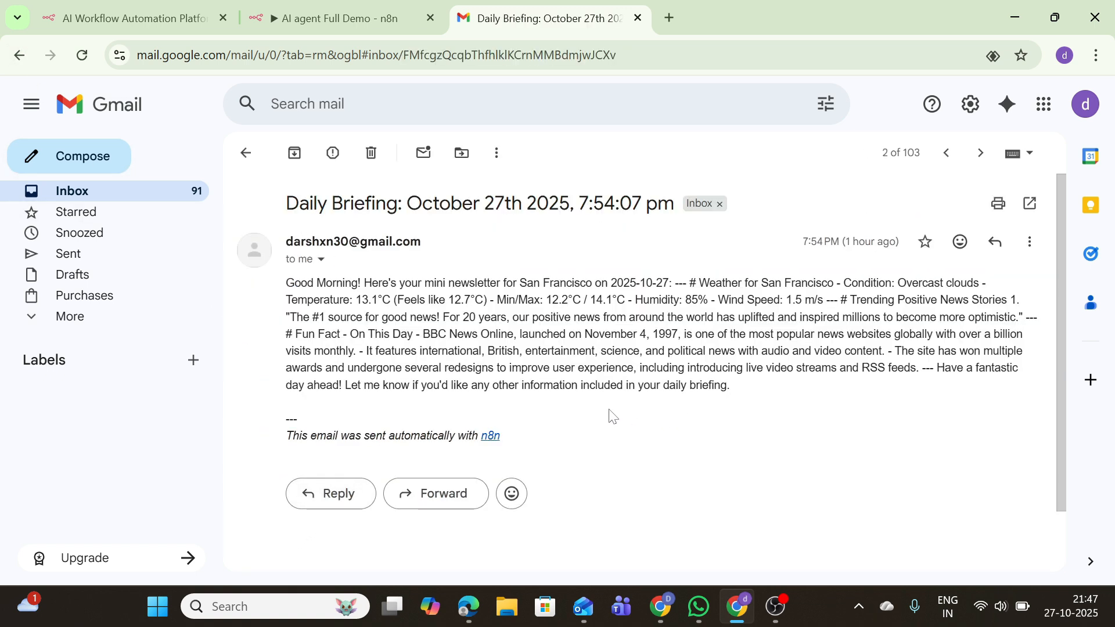
Recheck the newest email's Weather for San Francisco section, then return to the n8n workflow tab
left_click(16, 55)
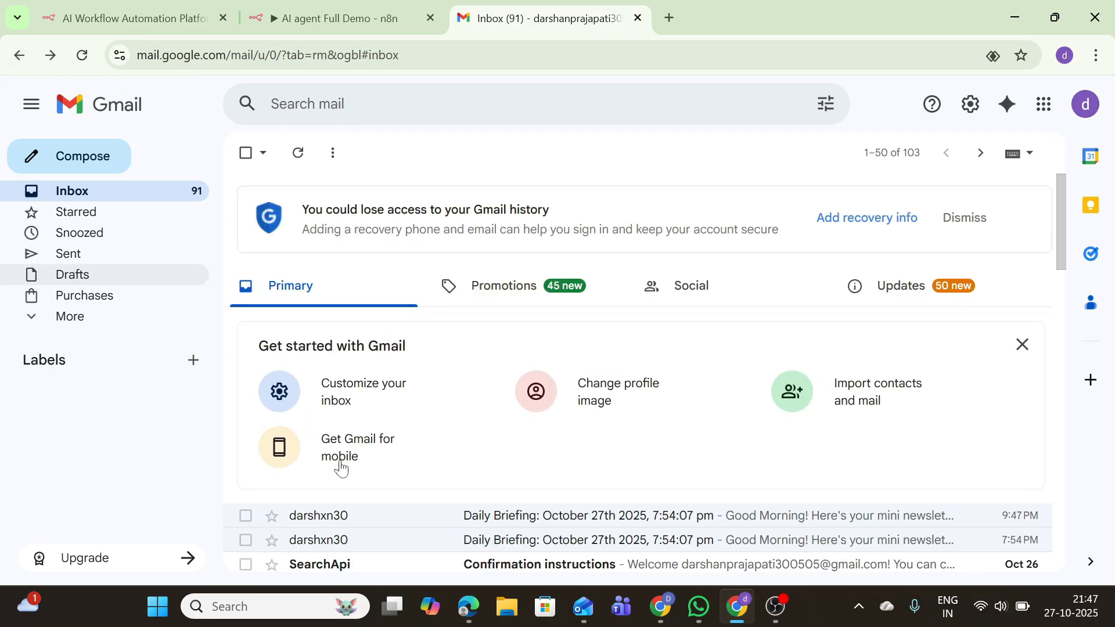
left_click(341, 514)
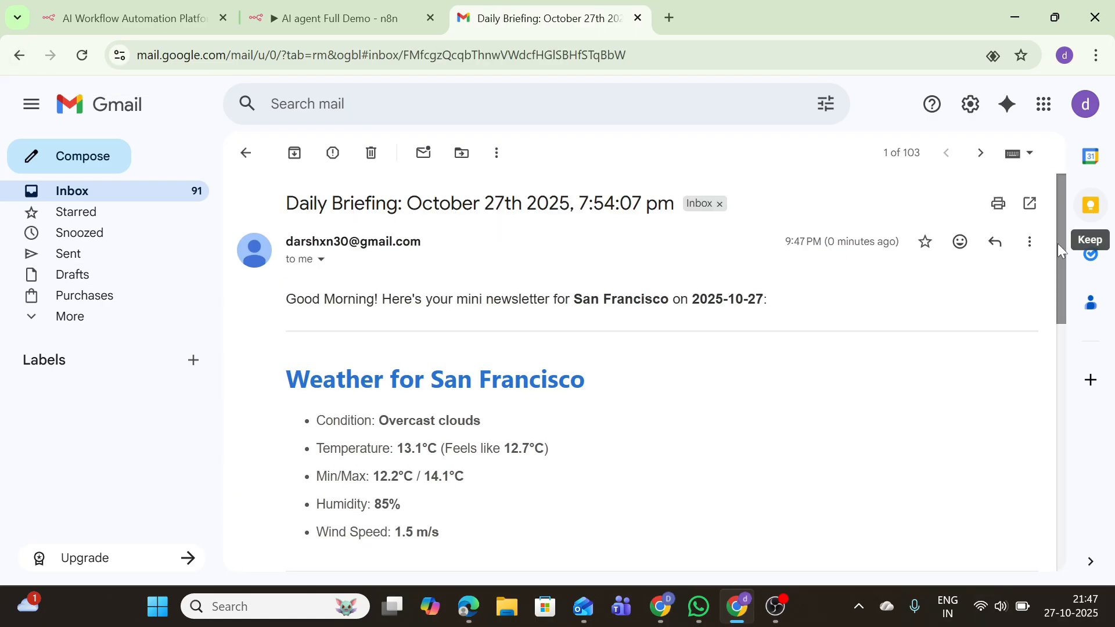
scroll(1061, 245, "down", 1)
left_click_drag(1070, 263, 985, 364)
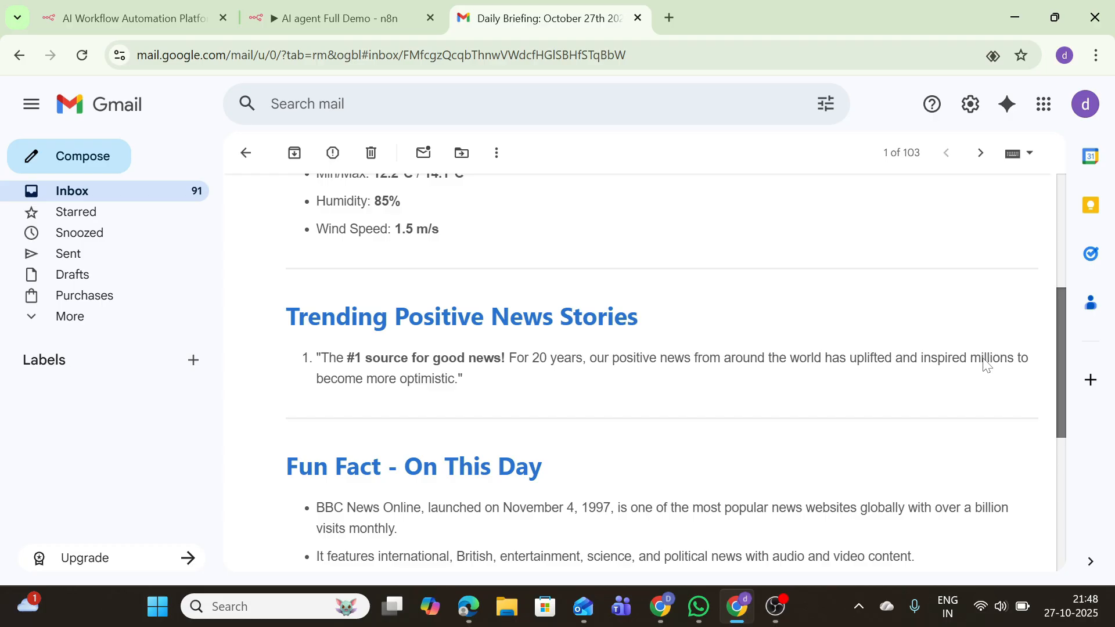
left_click_drag(986, 365, 998, 306)
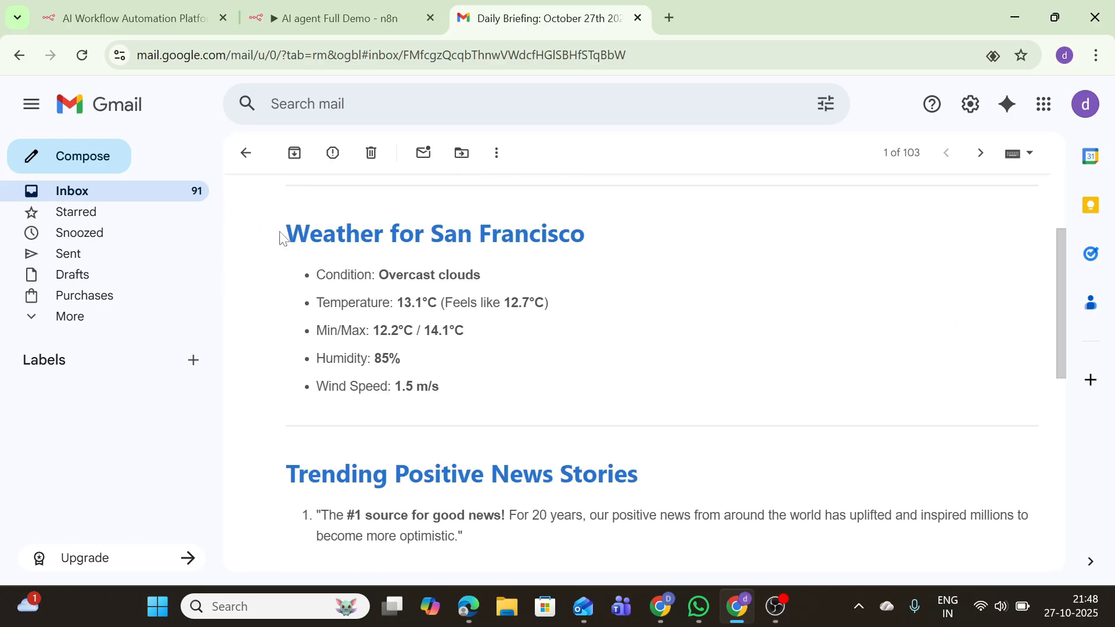
left_click_drag(286, 233, 486, 395)
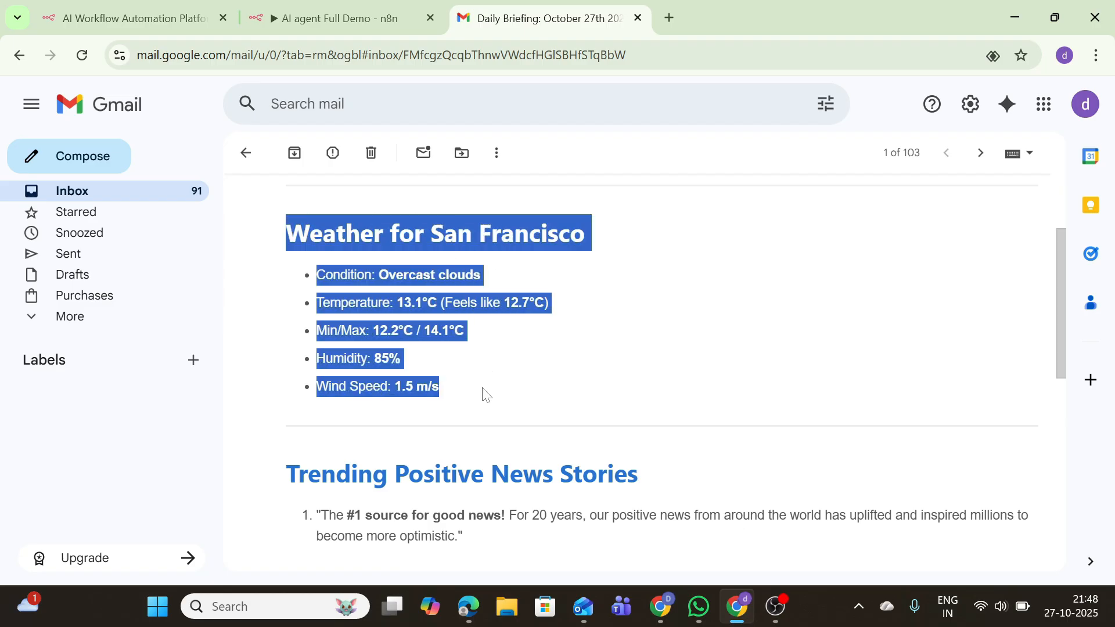
left_click(448, 356)
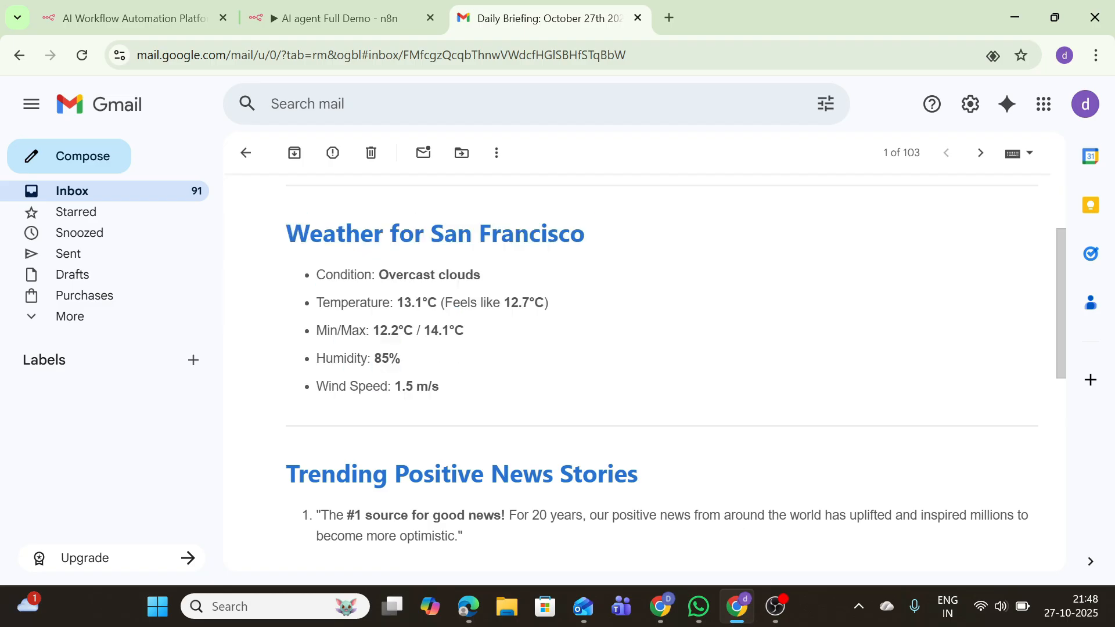
left_click(20, 64)
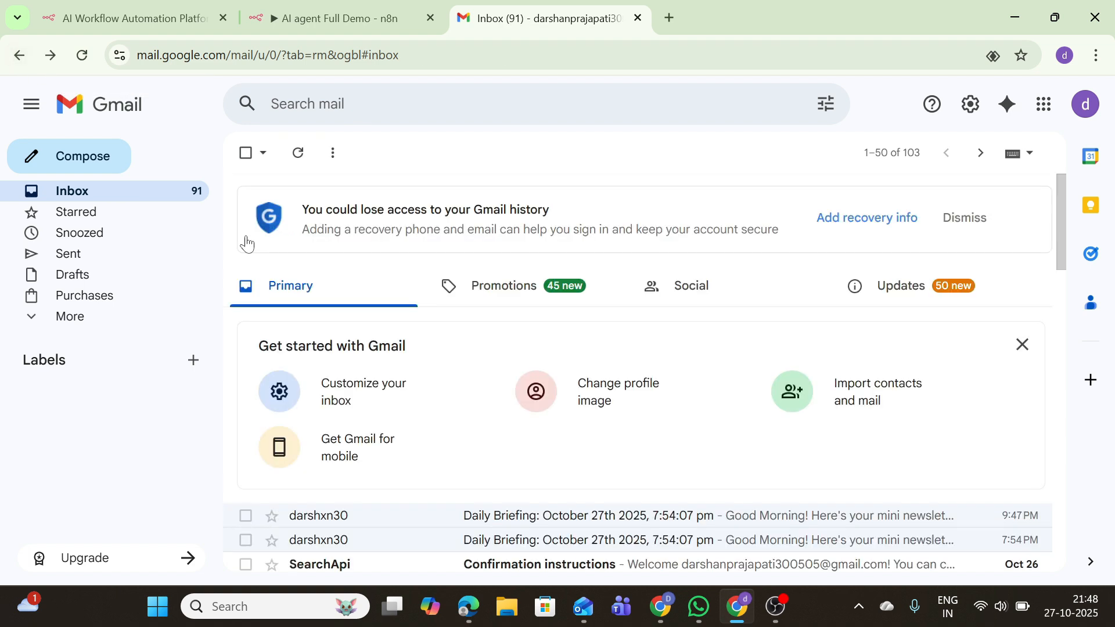
left_click(334, 4)
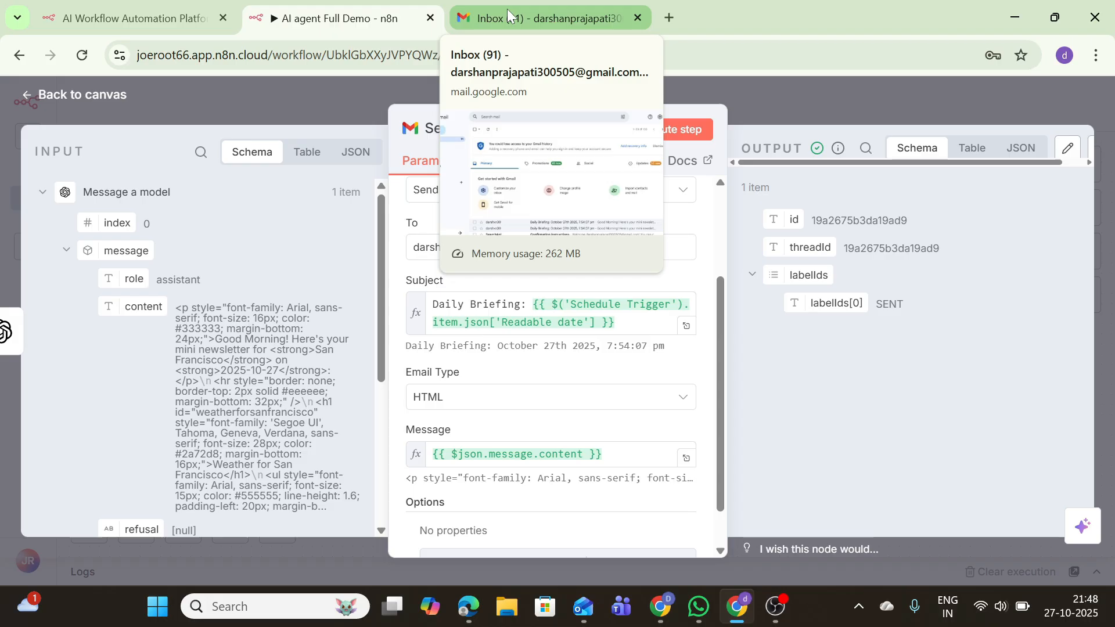
Return from the Gmail node to the canvas and re-run the entire AI agent Full Demo workflow
left_click(69, 94)
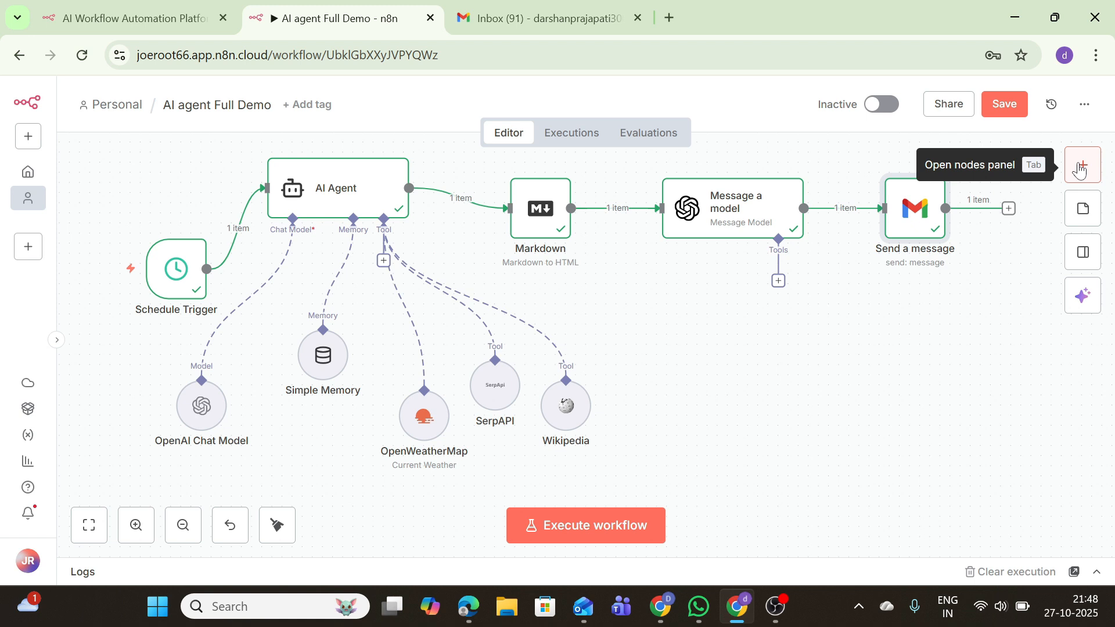
left_click(1080, 169)
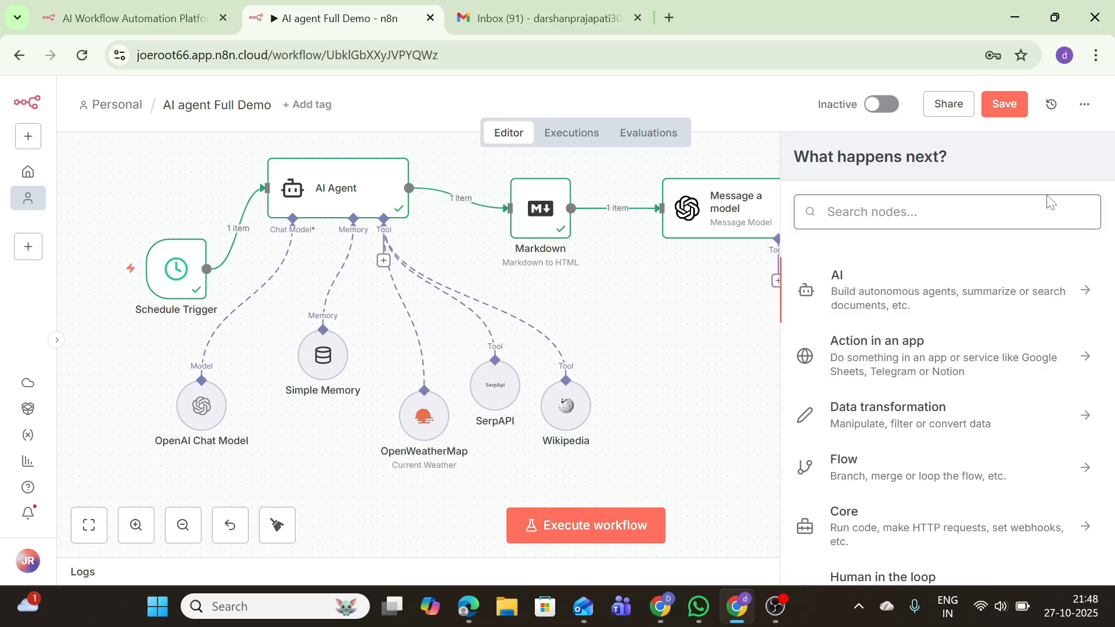
left_click(683, 398)
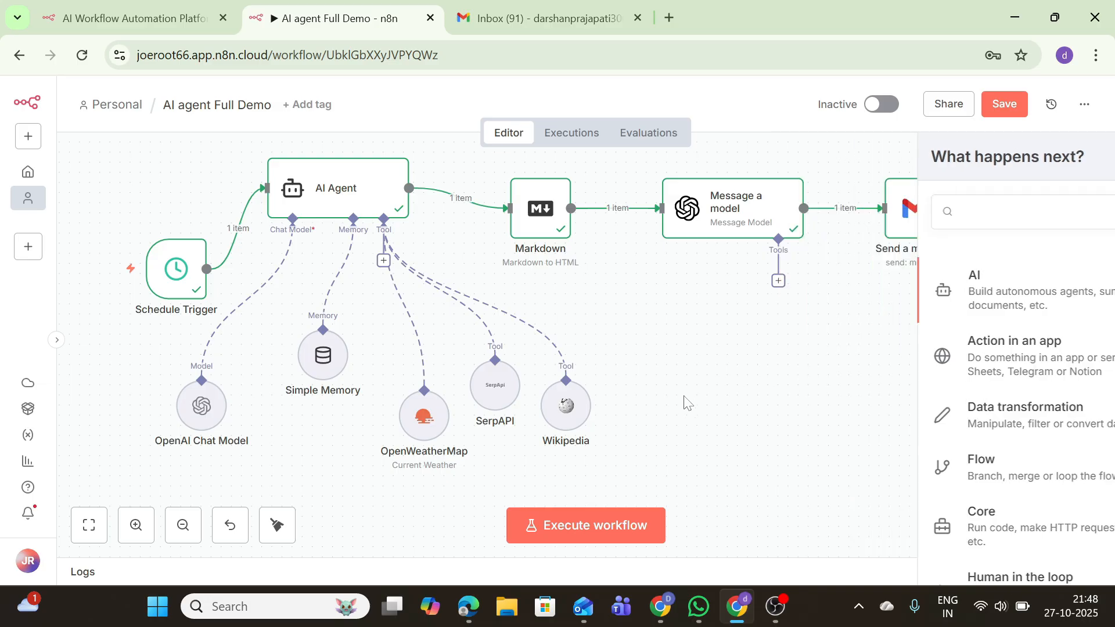
left_click(562, 522)
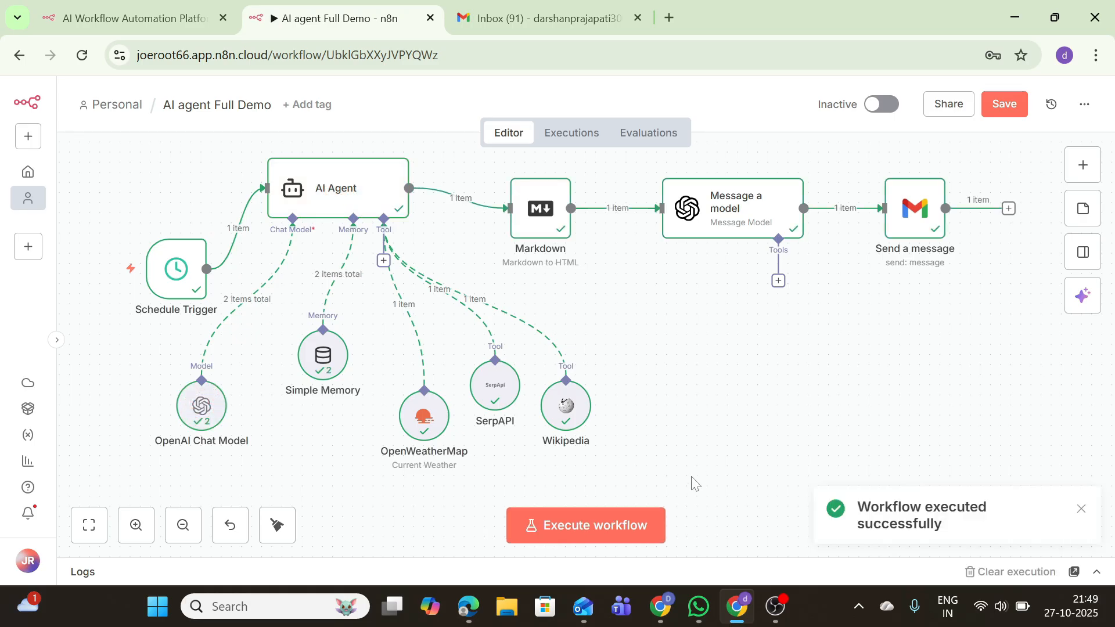
Review the OpenWeatherMap, SerpAPI and Wikipedia tool results in the execution logs
left_click(1097, 572)
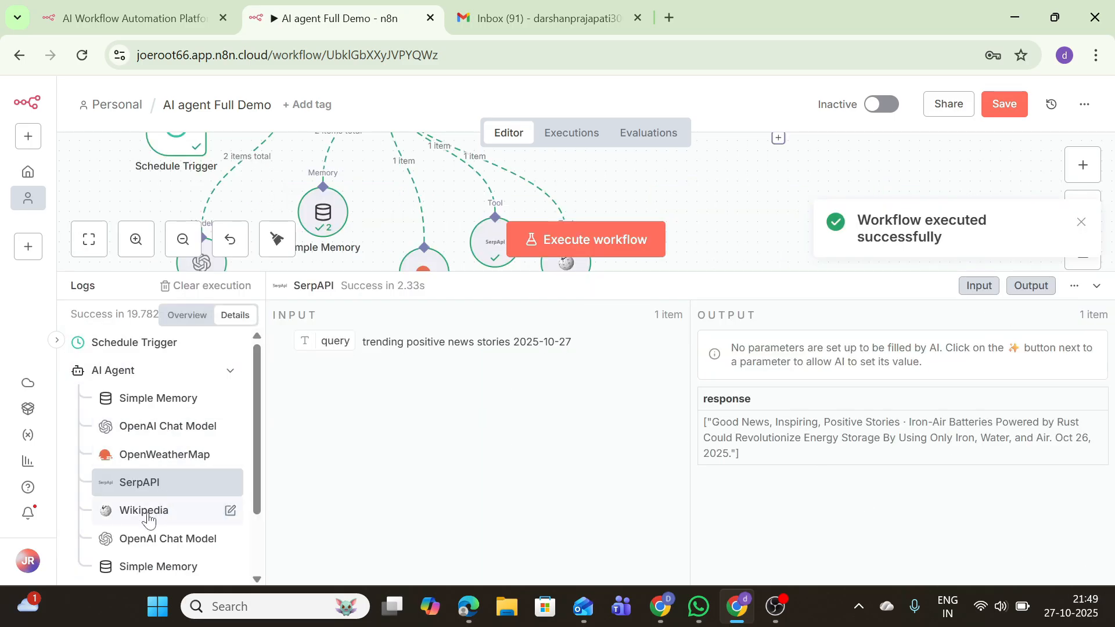
left_click(153, 430)
left_click(166, 443)
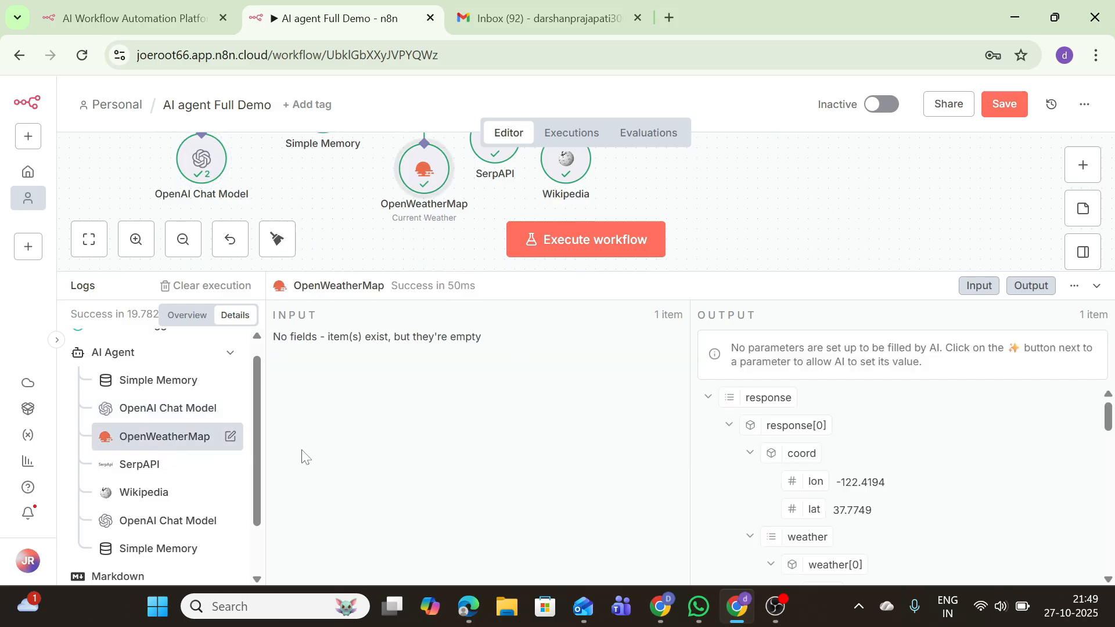
left_click(119, 465)
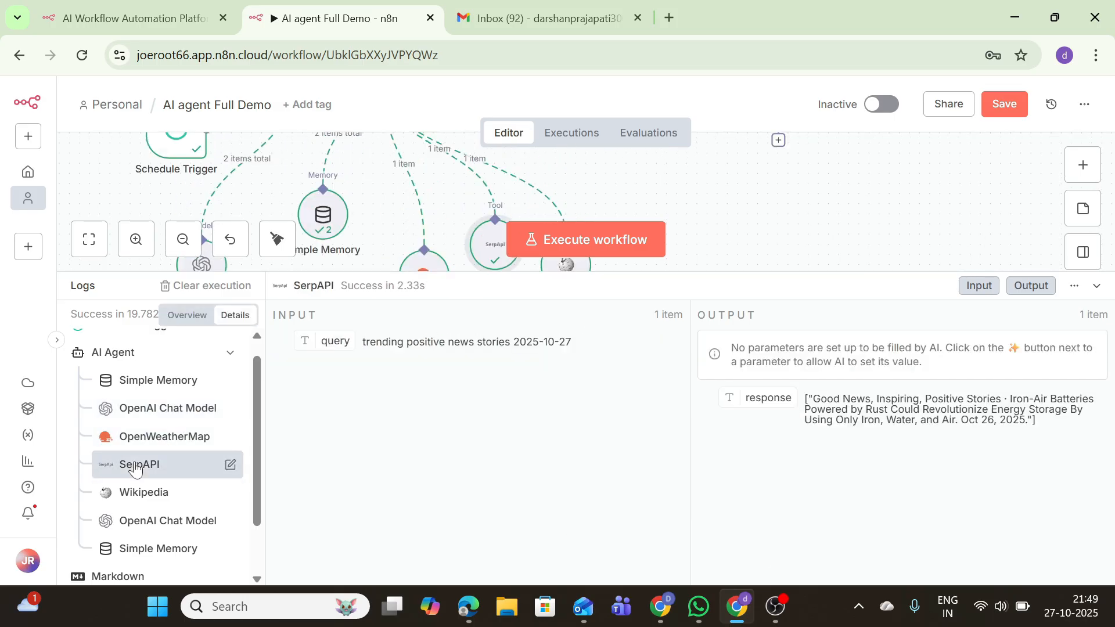
left_click(122, 496)
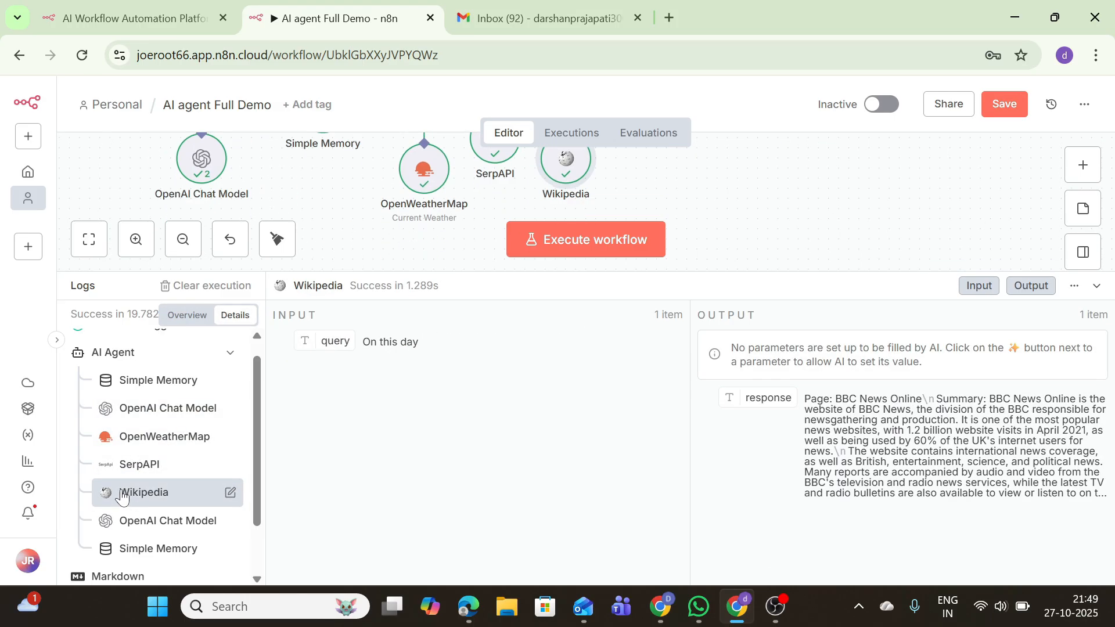
Inspect the chat model's generated newsletter, then save the workflow and hide the logs
left_click(180, 524)
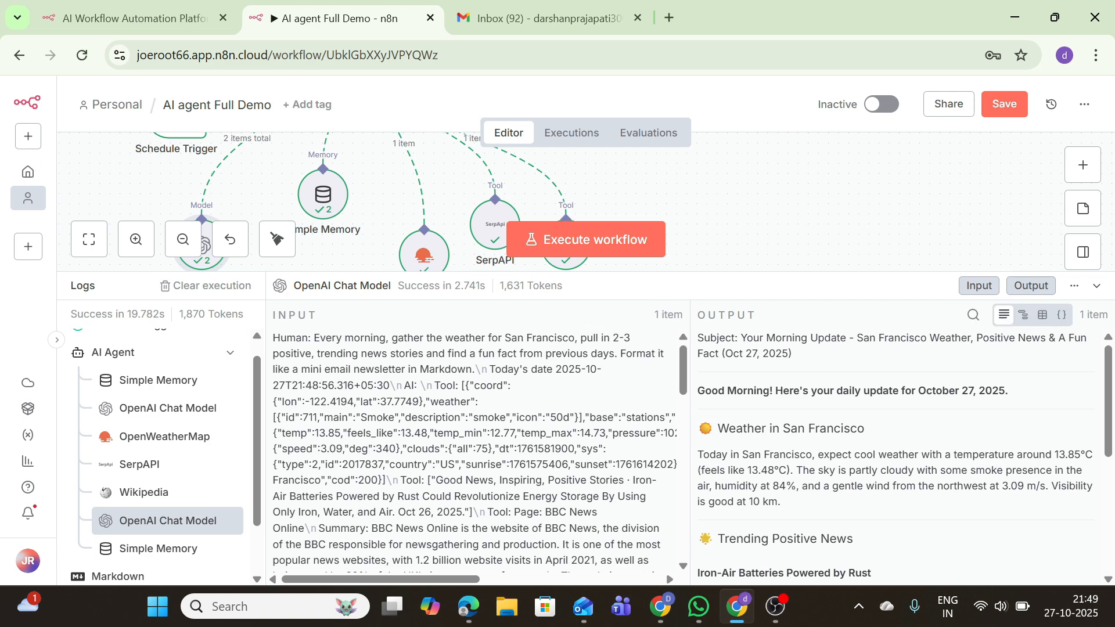
scroll(894, 464, "down", 10)
scroll(475, 453, "down", 5)
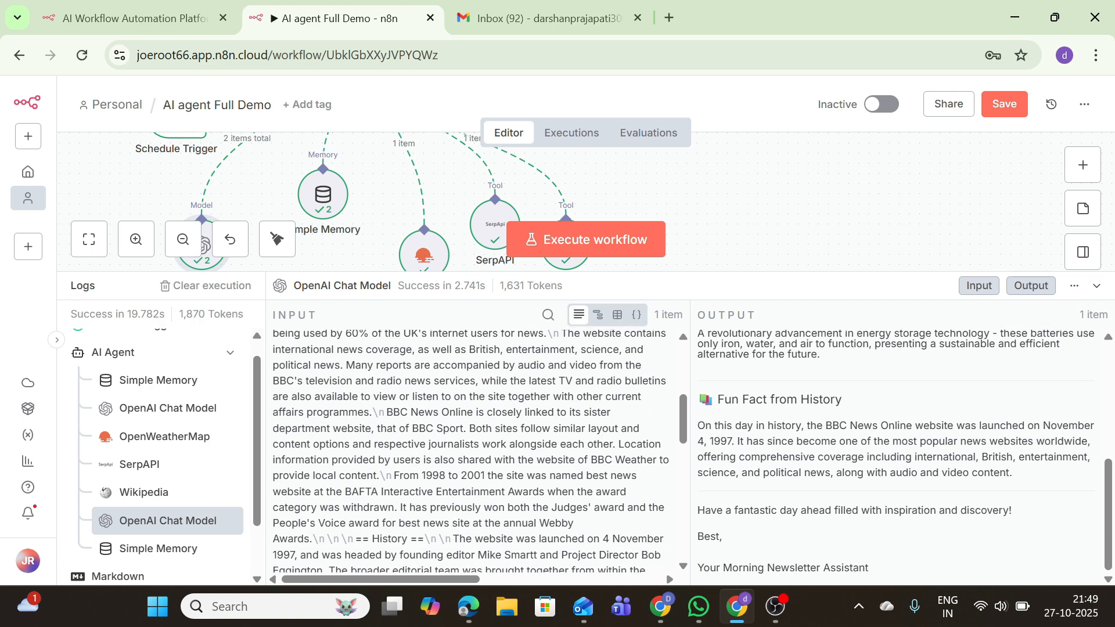
scroll(311, 457, "up", 5)
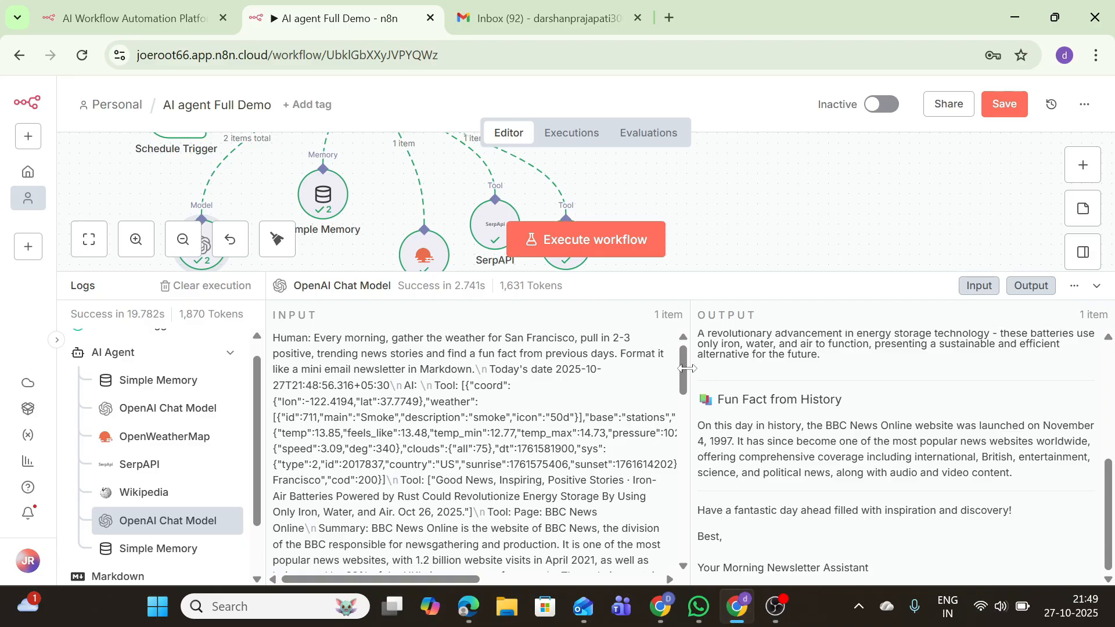
left_click_drag(684, 370, 687, 372)
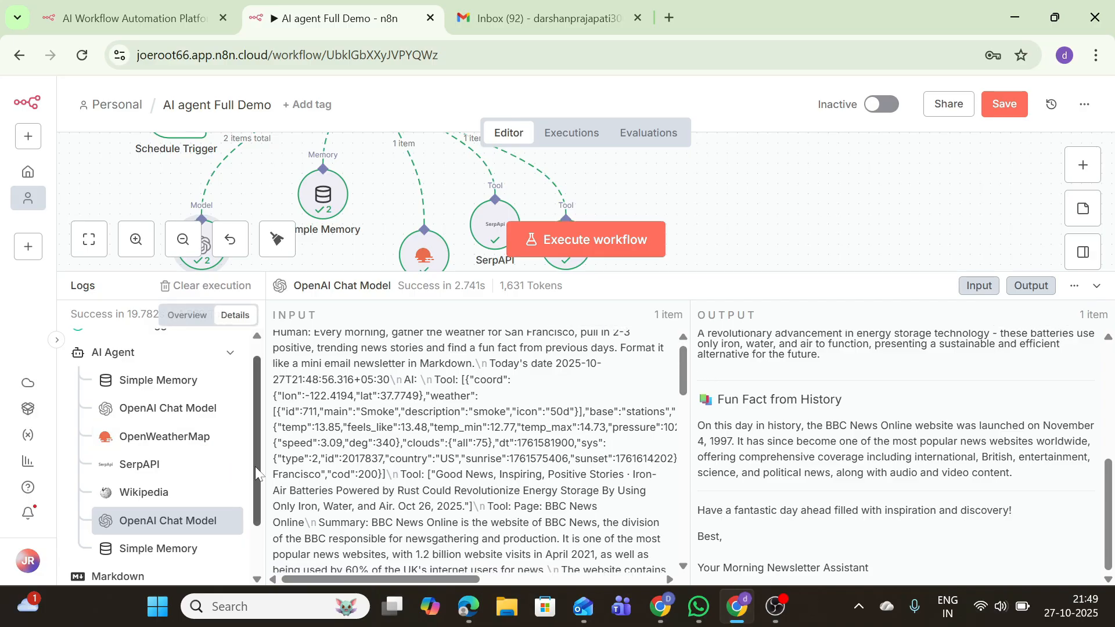
scroll(236, 554, "down", 1)
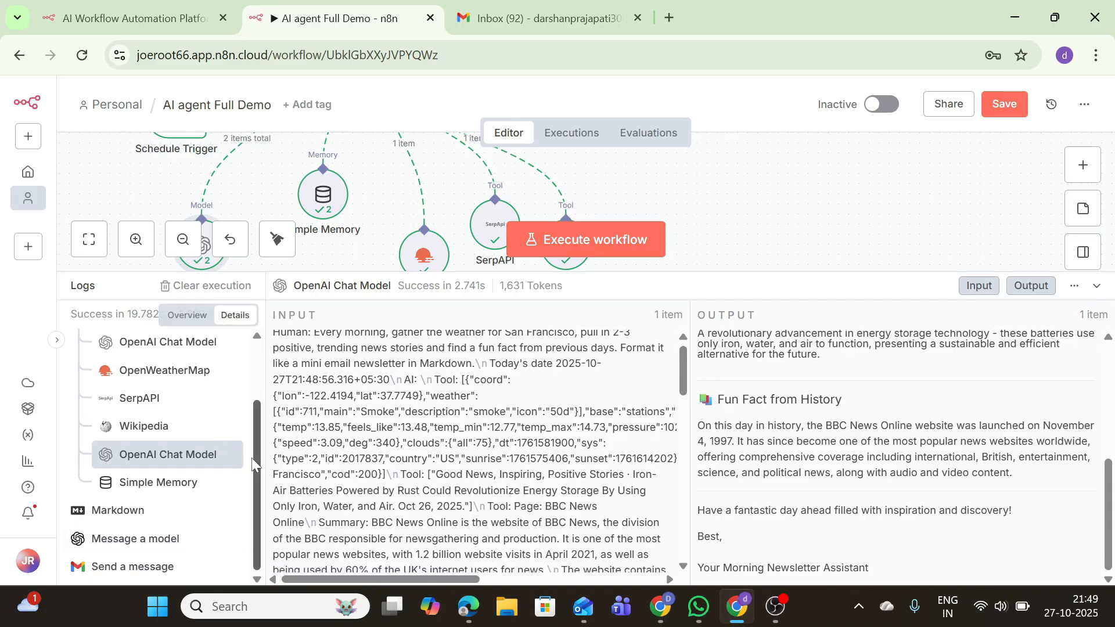
scroll(217, 451, "up", 2)
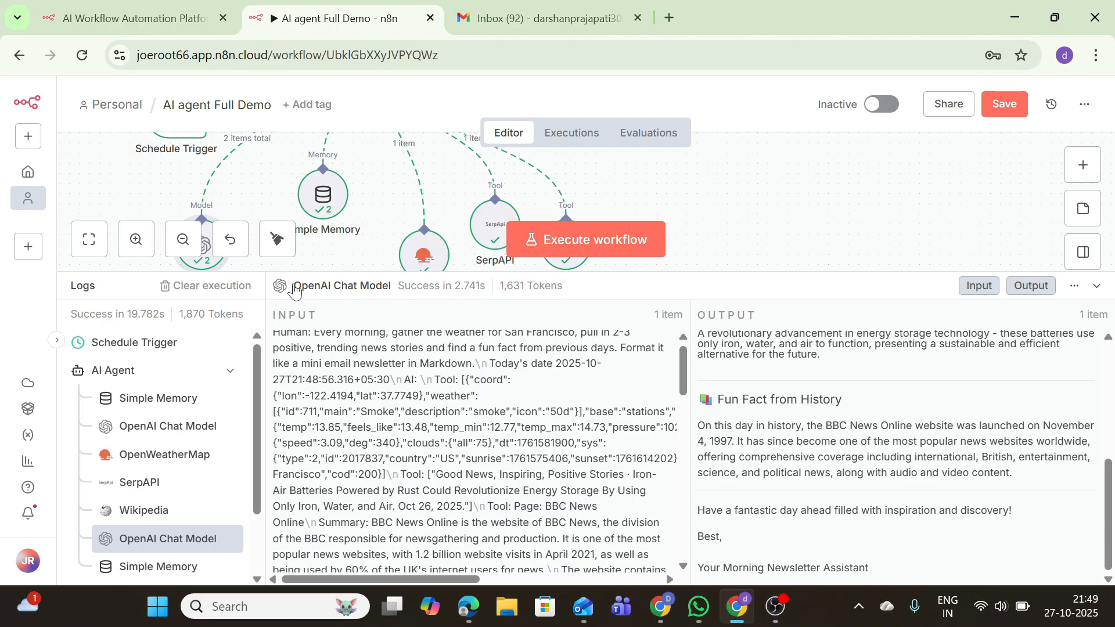
left_click(1005, 104)
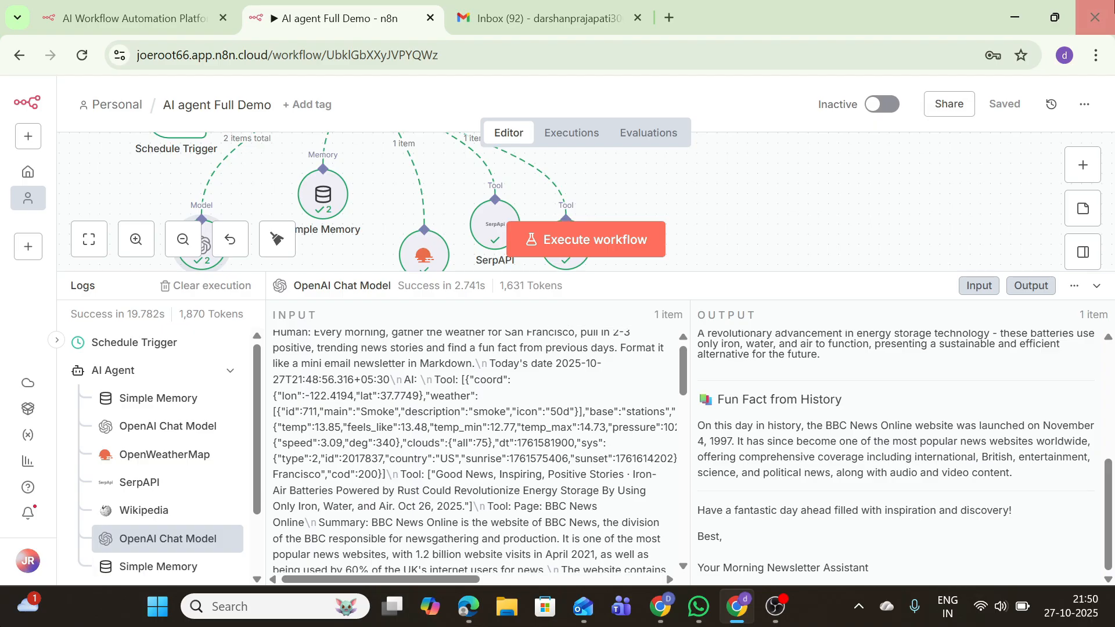
left_click(1097, 286)
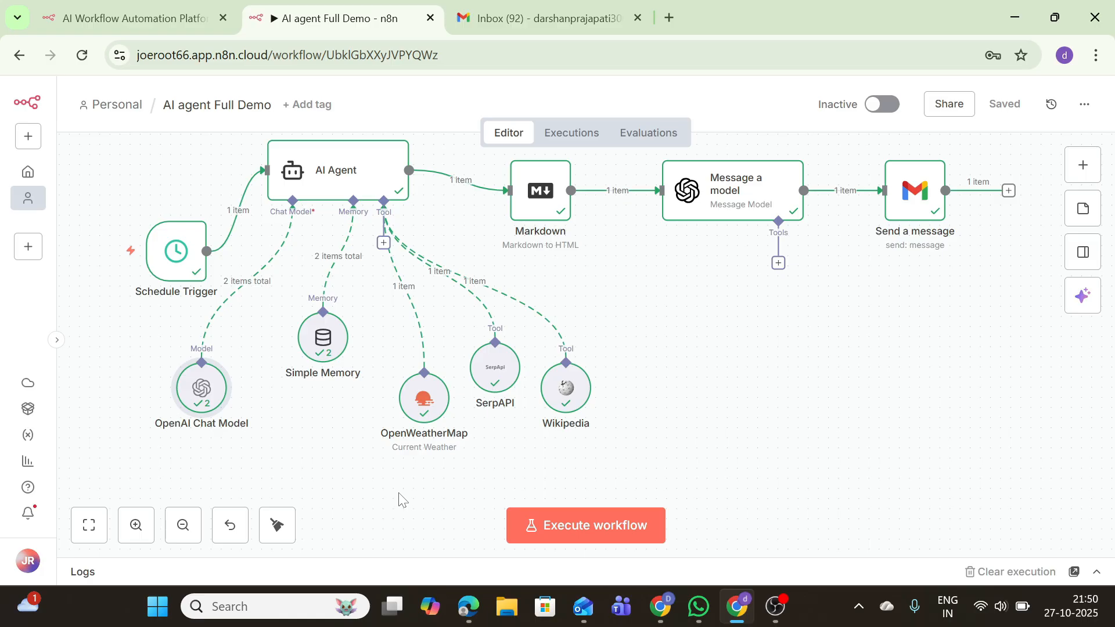
Add a Google Sheets Tool to the AI Agent's tools
left_click_drag(424, 398, 434, 358)
left_click(383, 244)
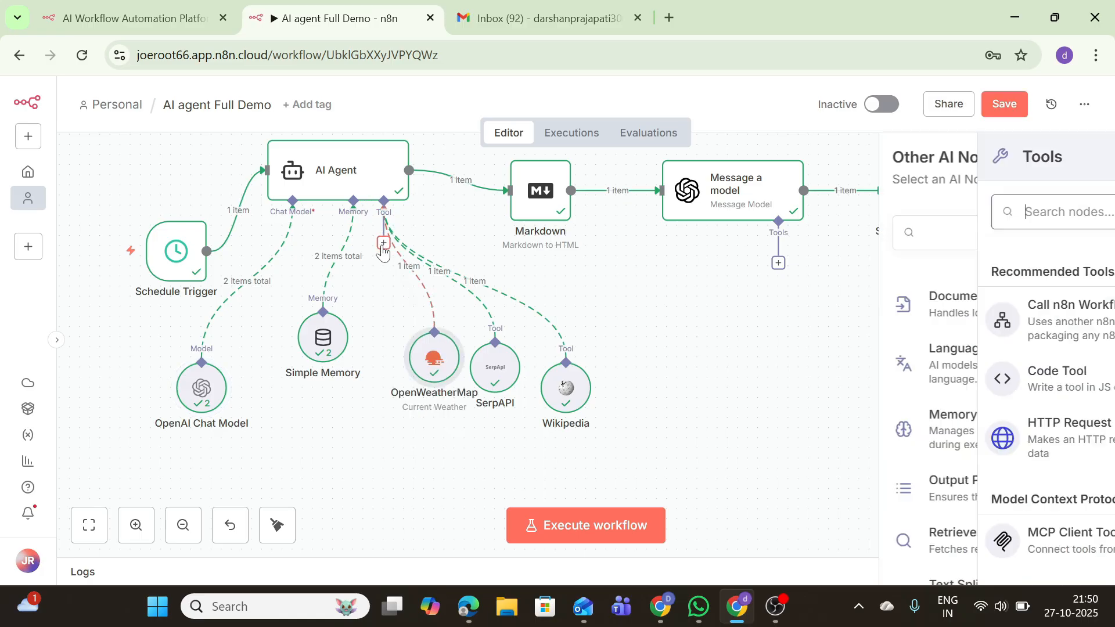
type("googl")
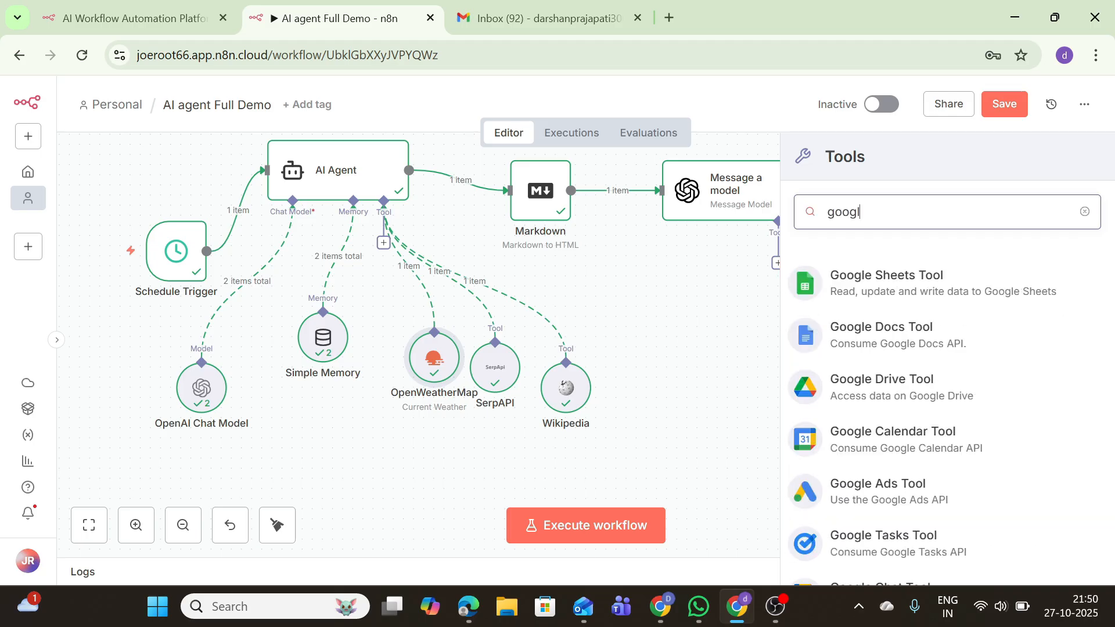
type("e")
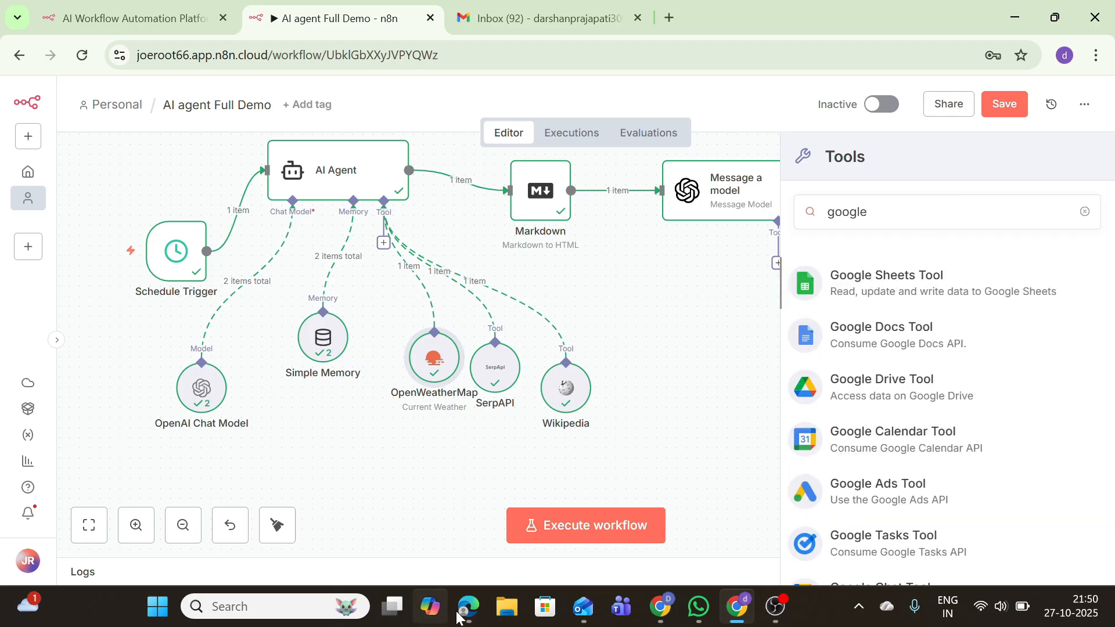
key("Return")
Create a new Google Sheets credential using Sign in with Google
left_click(449, 225)
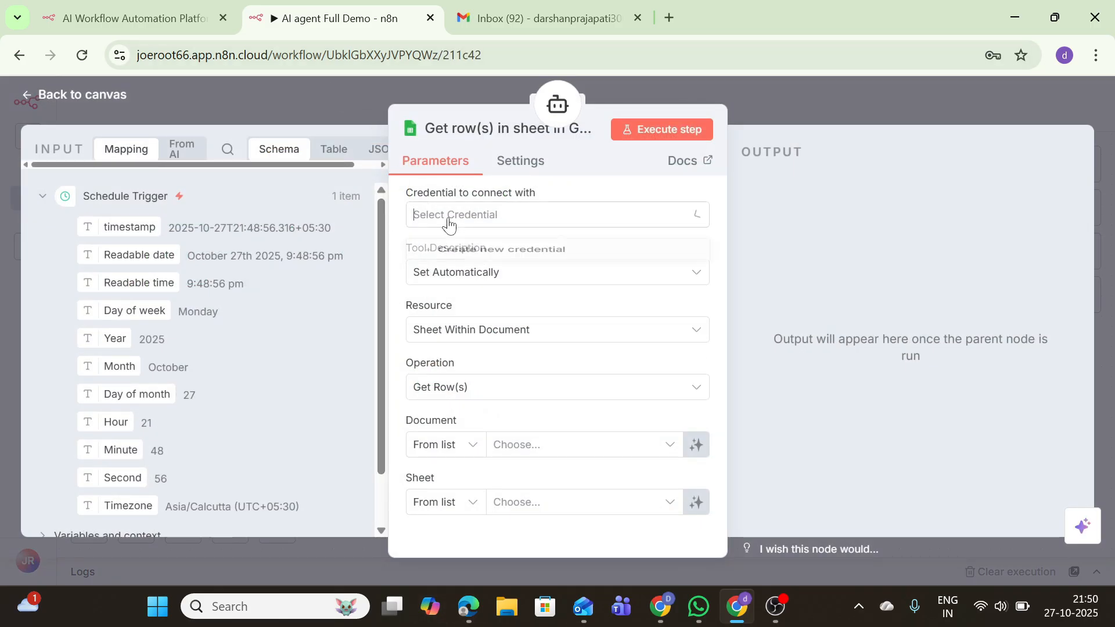
left_click(457, 250)
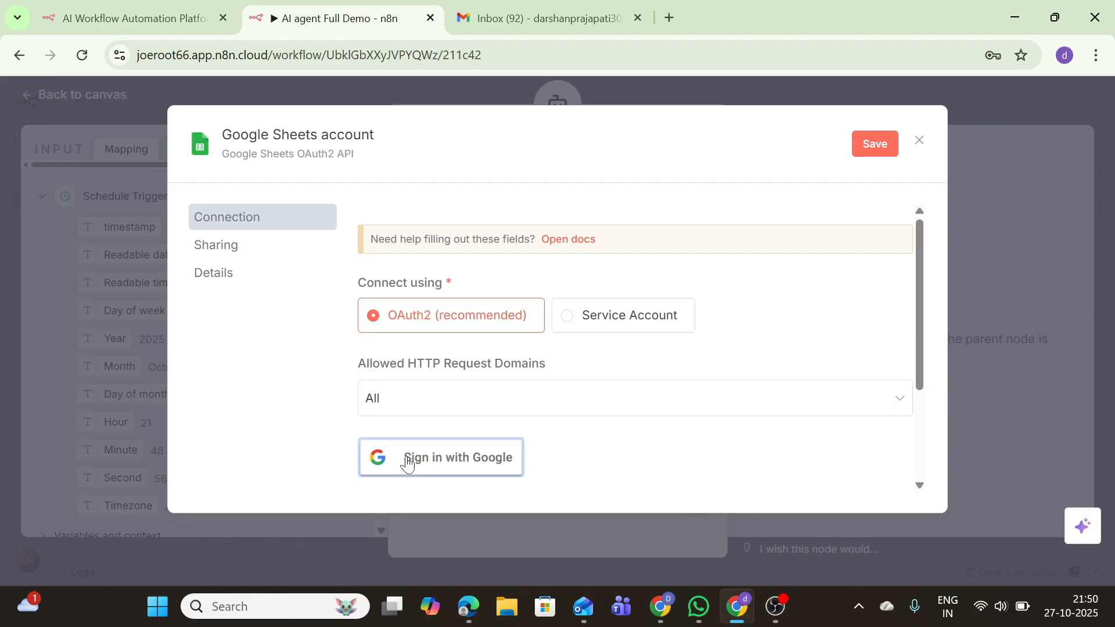
left_click(406, 463)
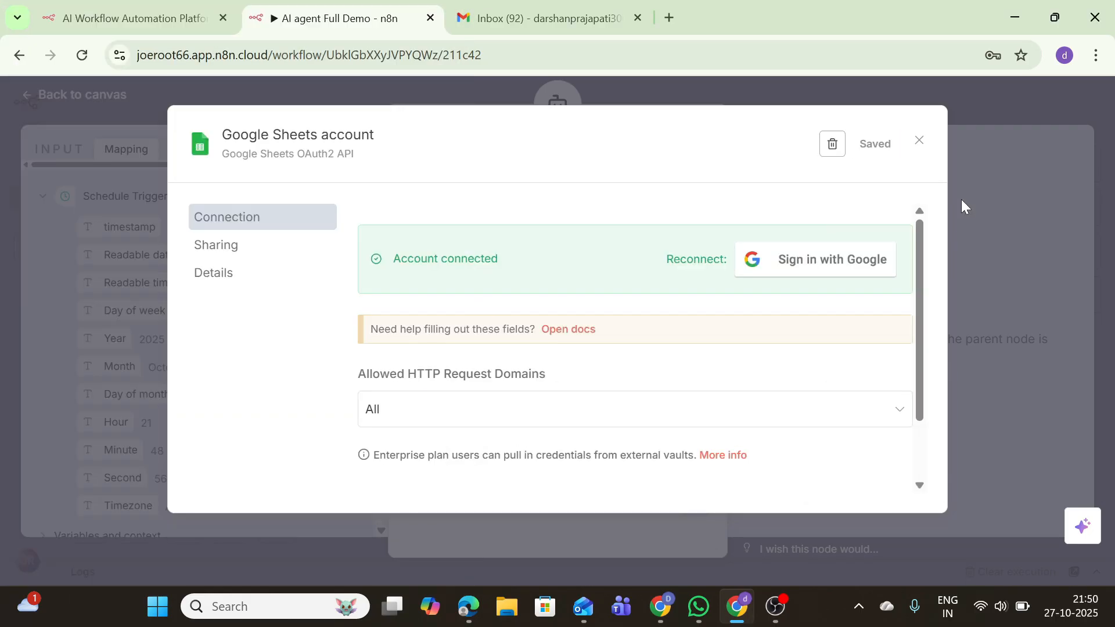
left_click(918, 141)
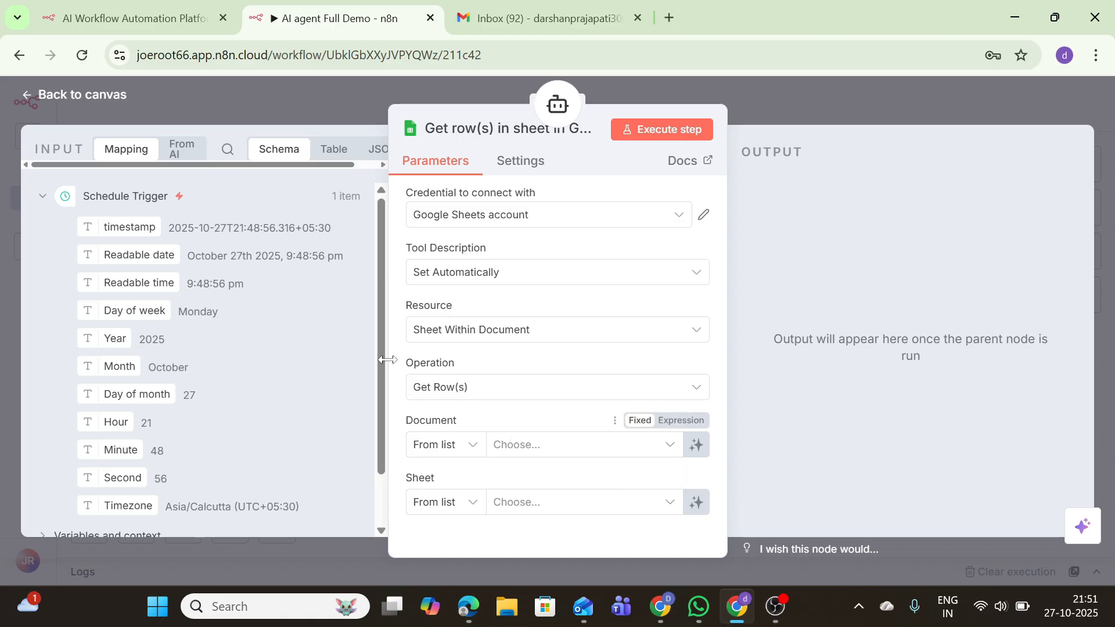
Back on the canvas, delete the trial Google Sheets tool node
left_click(39, 100)
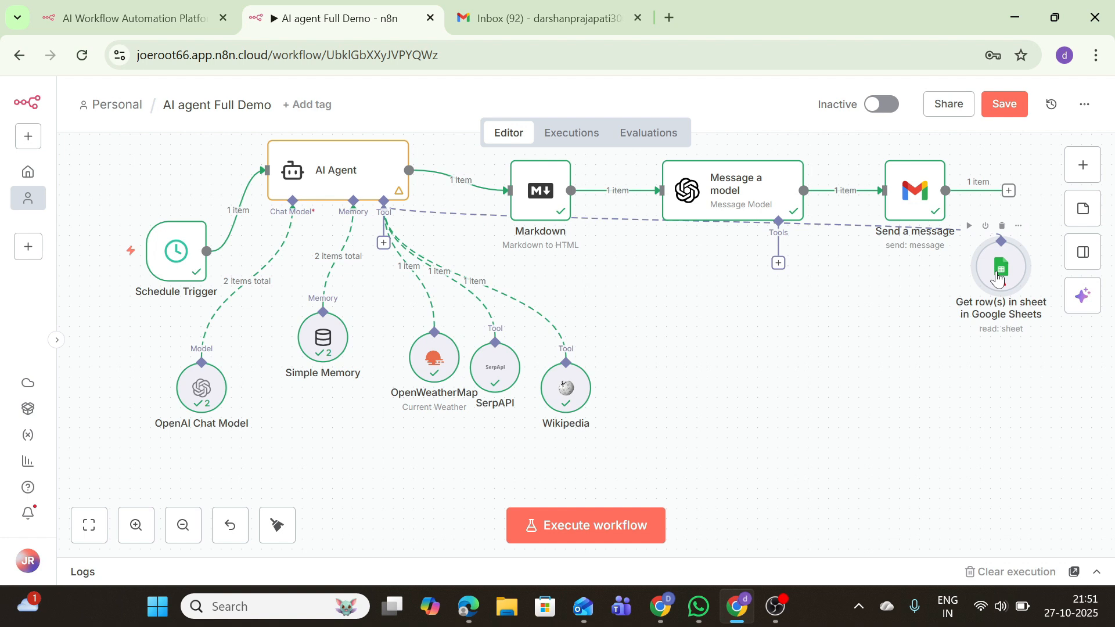
left_click_drag(997, 277, 764, 389)
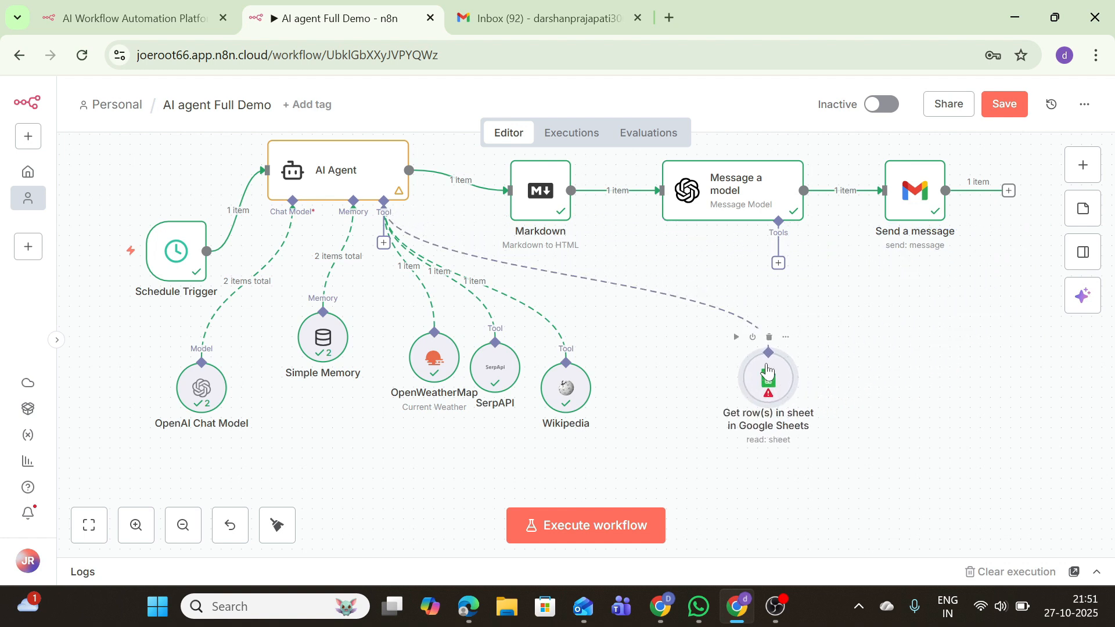
left_click(769, 337)
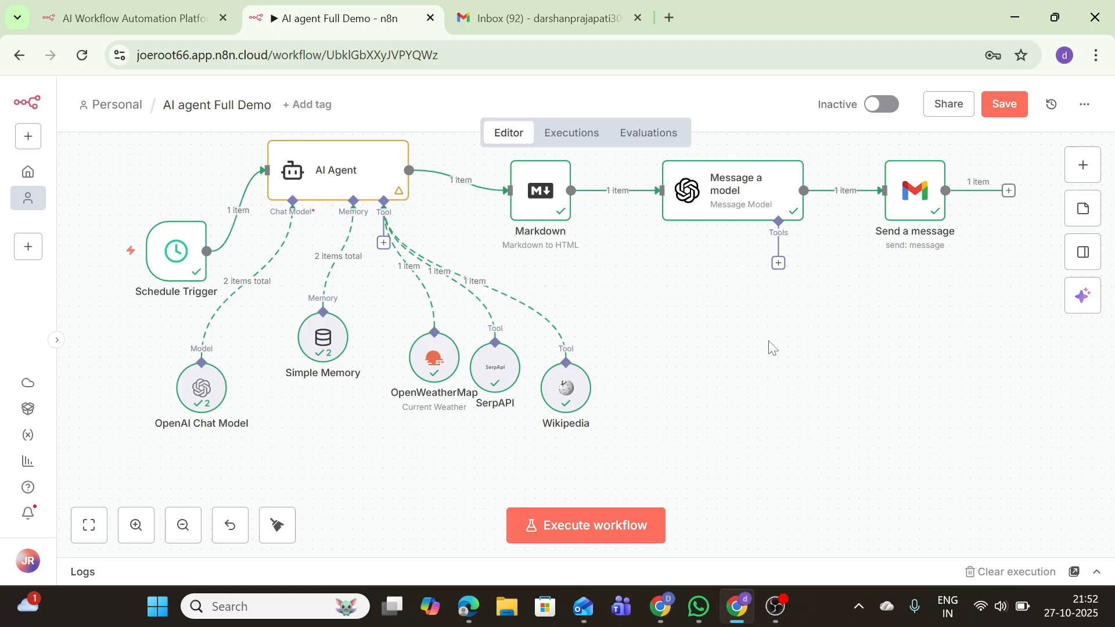
After a quick look at the AI Agent, add an OpenAI 'Message a model' node after Send a message
double_click(356, 172)
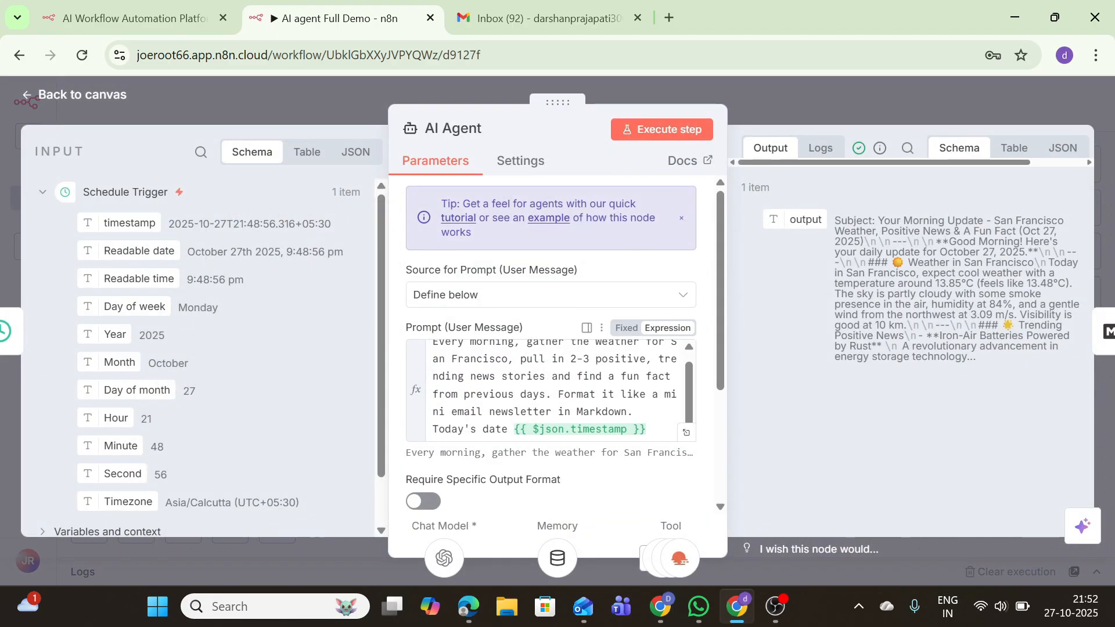
key("Escape")
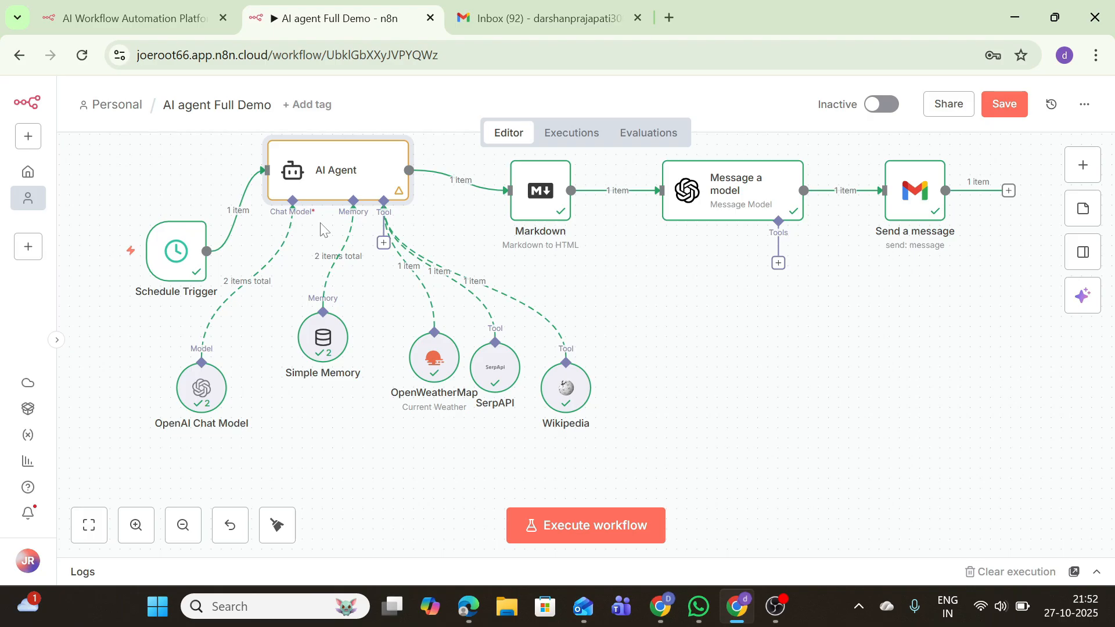
mouse_move(355, 251)
left_click(1009, 190)
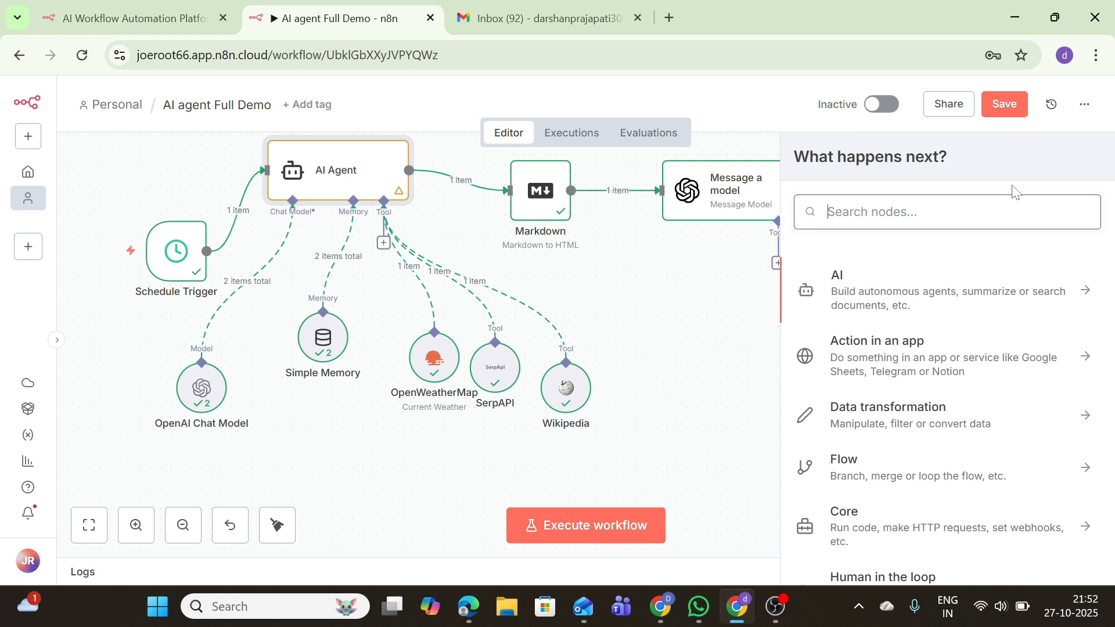
left_click(912, 284)
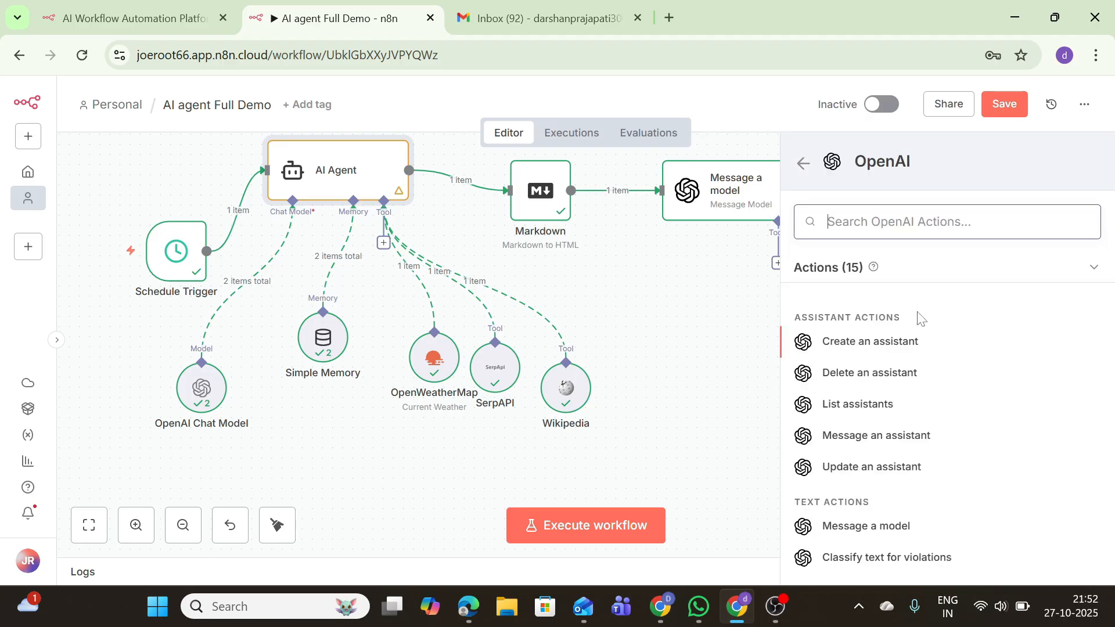
left_click(835, 524)
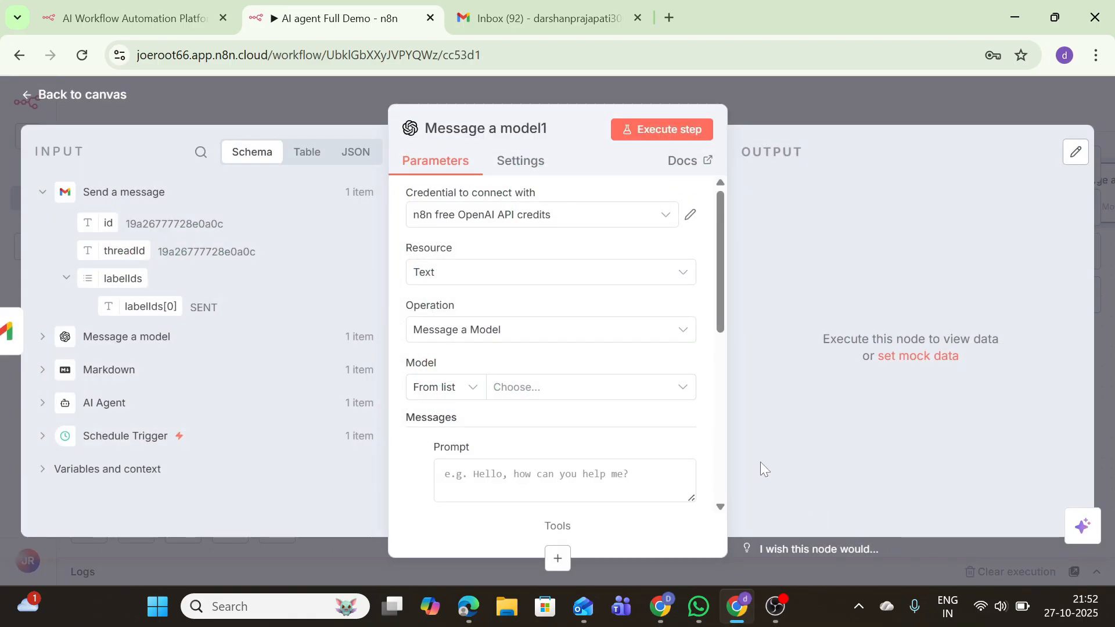
Choose GPT-4.1-MINI and write a System-role prompt asking for concise, token-light output
left_click(579, 387)
left_click(503, 294)
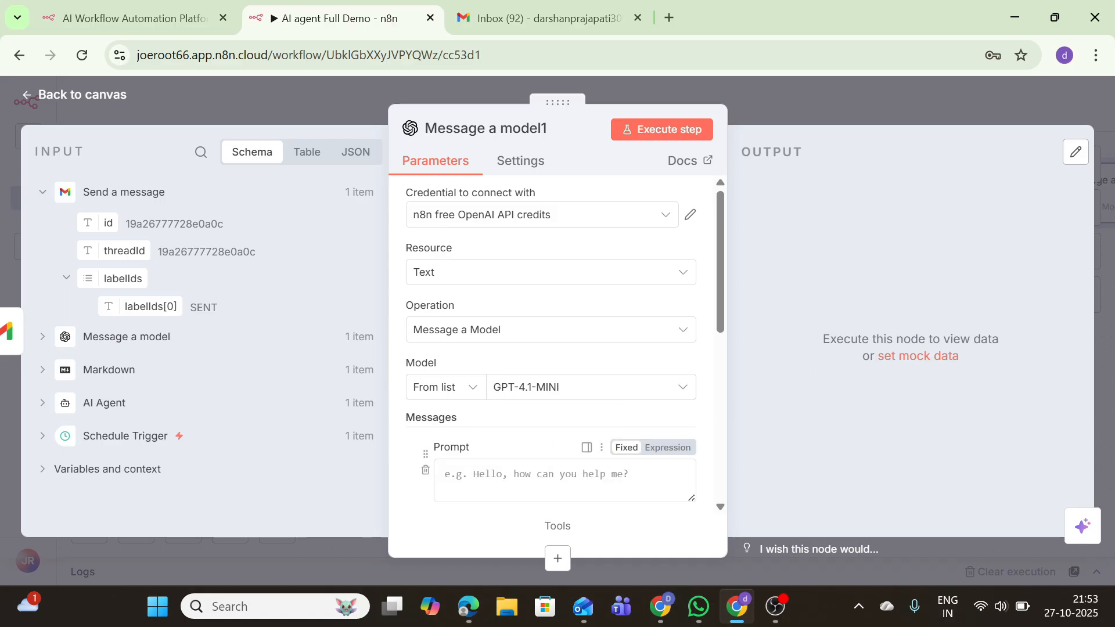
left_click(453, 481)
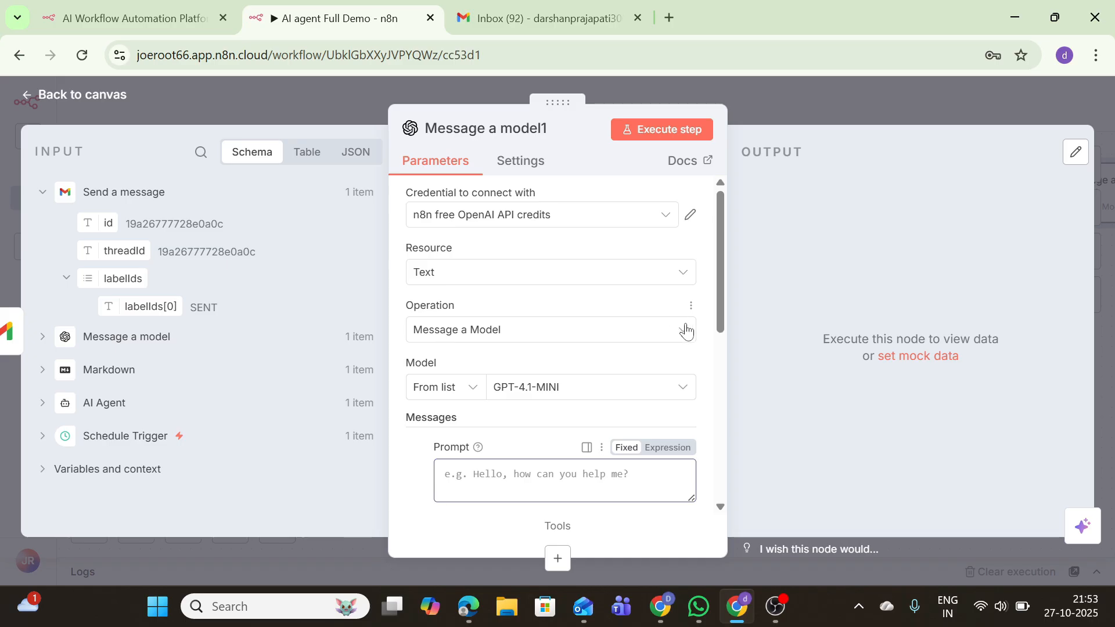
scroll(726, 353, "down", 2)
left_click(647, 417)
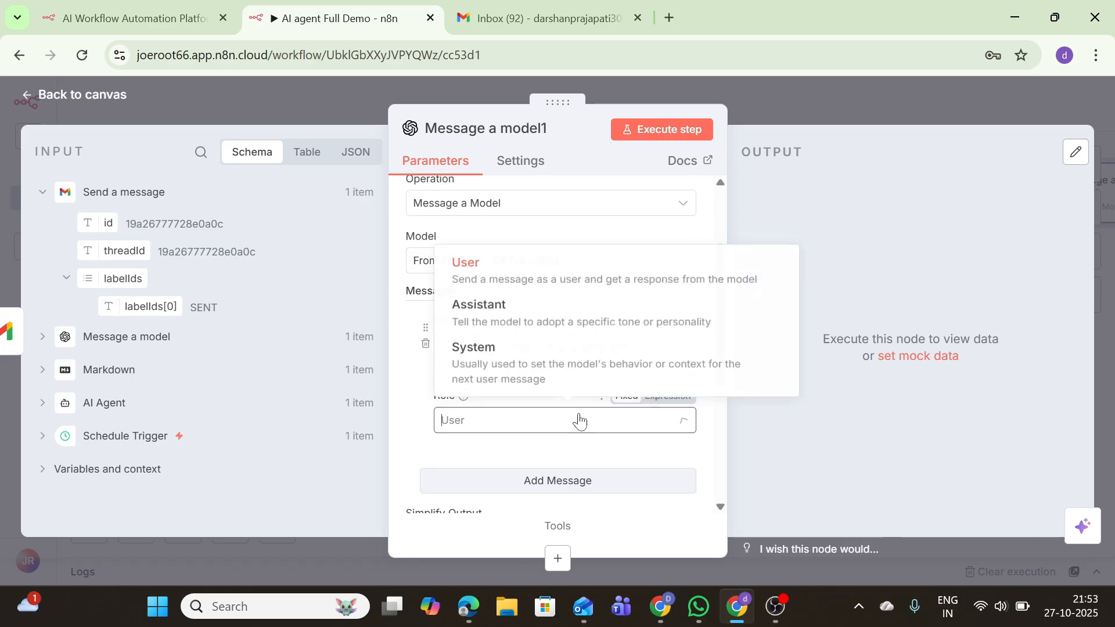
left_click(531, 372)
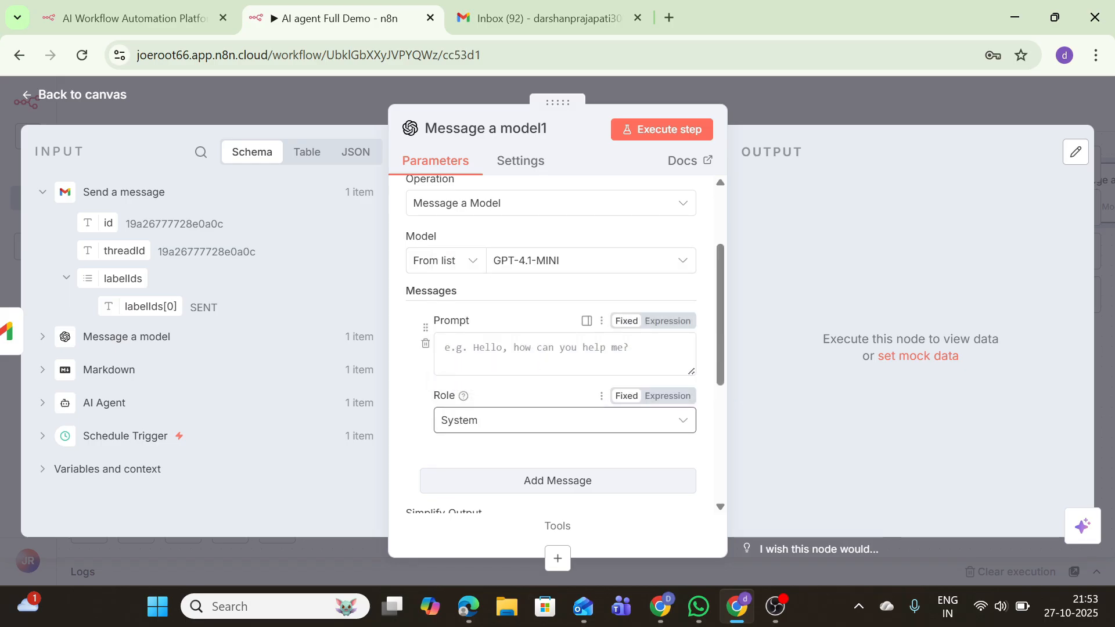
left_click(551, 354)
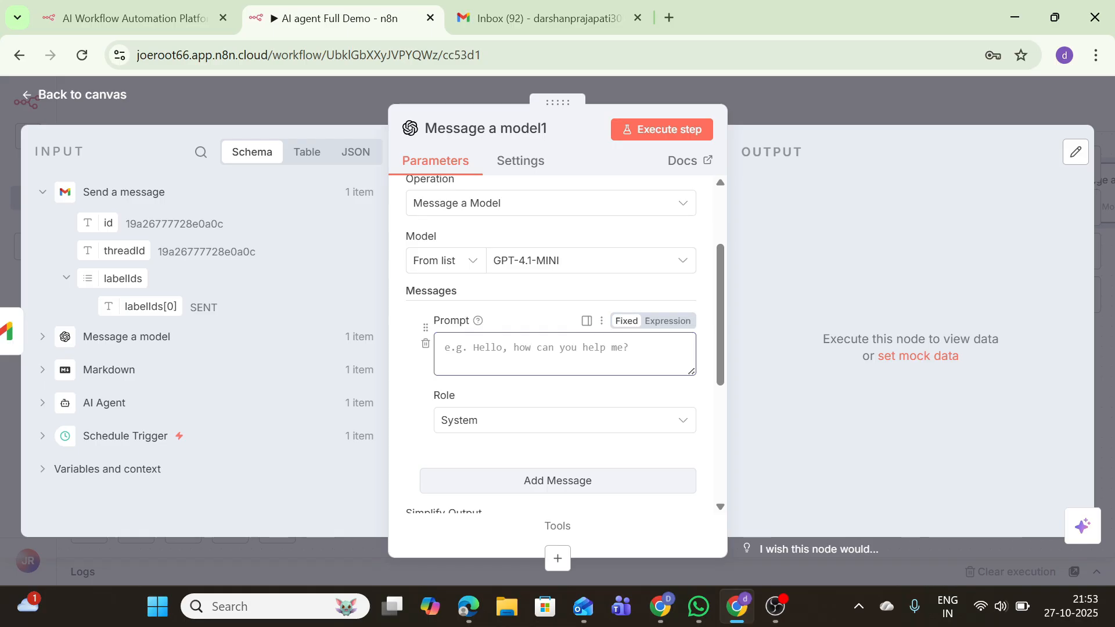
type("You")
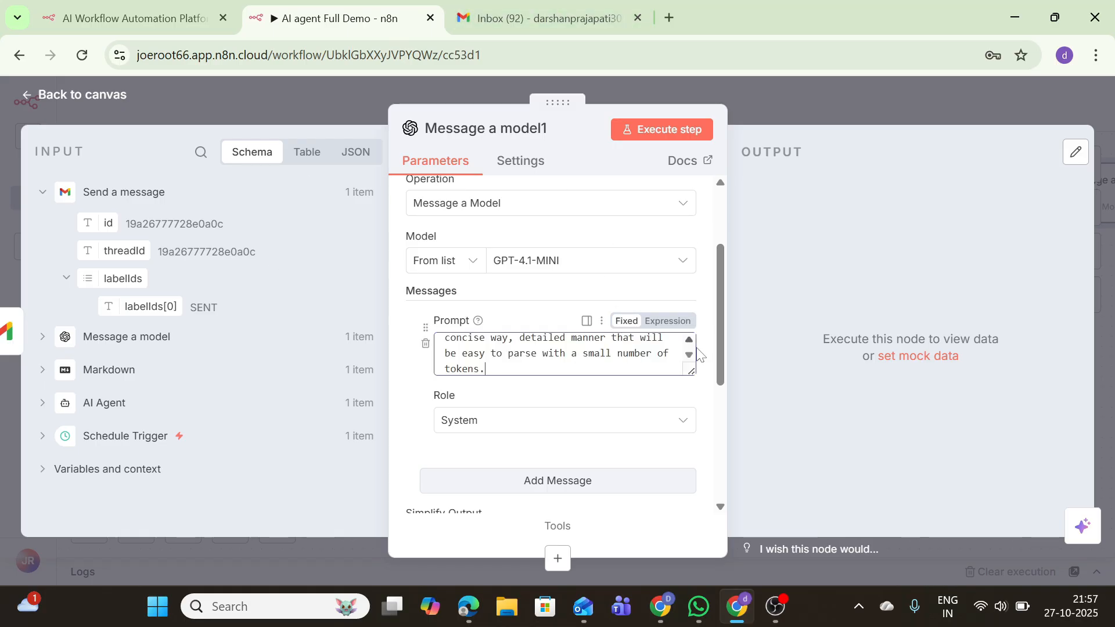
scroll(717, 383, "down", 1)
Add a second User message reading 'Daily Briefing:' followed by the Markdown node's data field
left_click(610, 408)
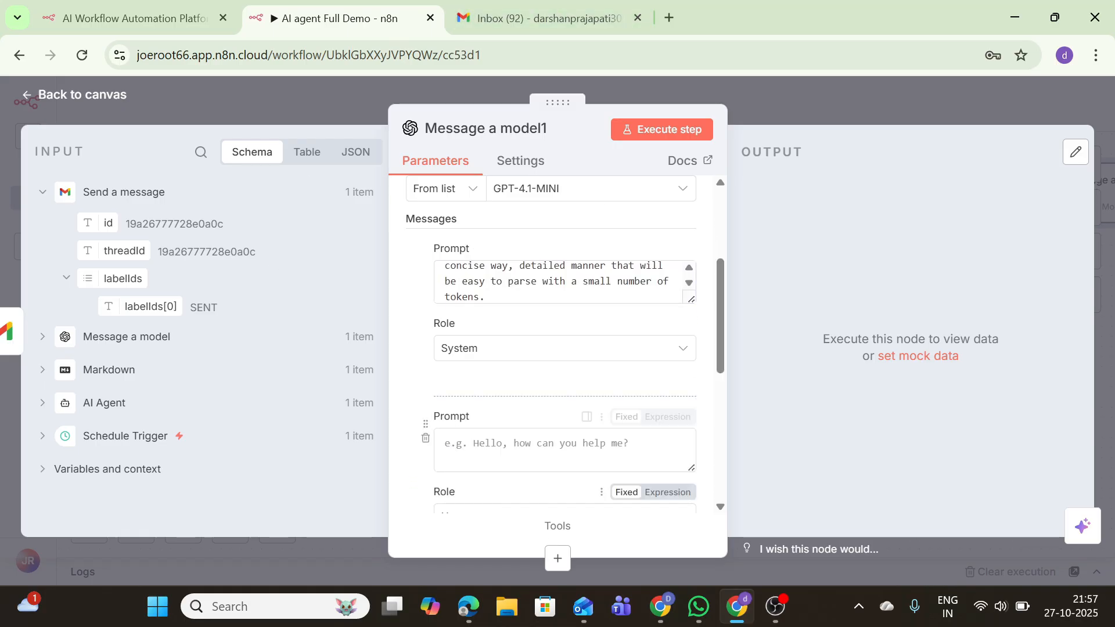
left_click(564, 450)
type("Daily ")
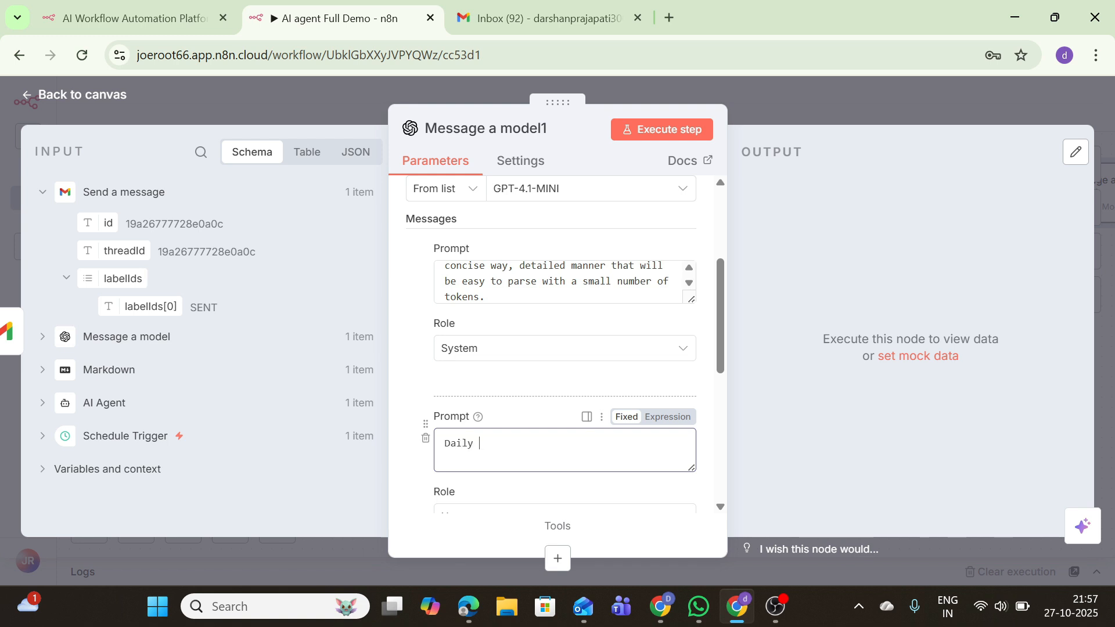
type("repo")
key("BackSpace")
key("BackSpace")
key("BackSpace")
type("Briefing:")
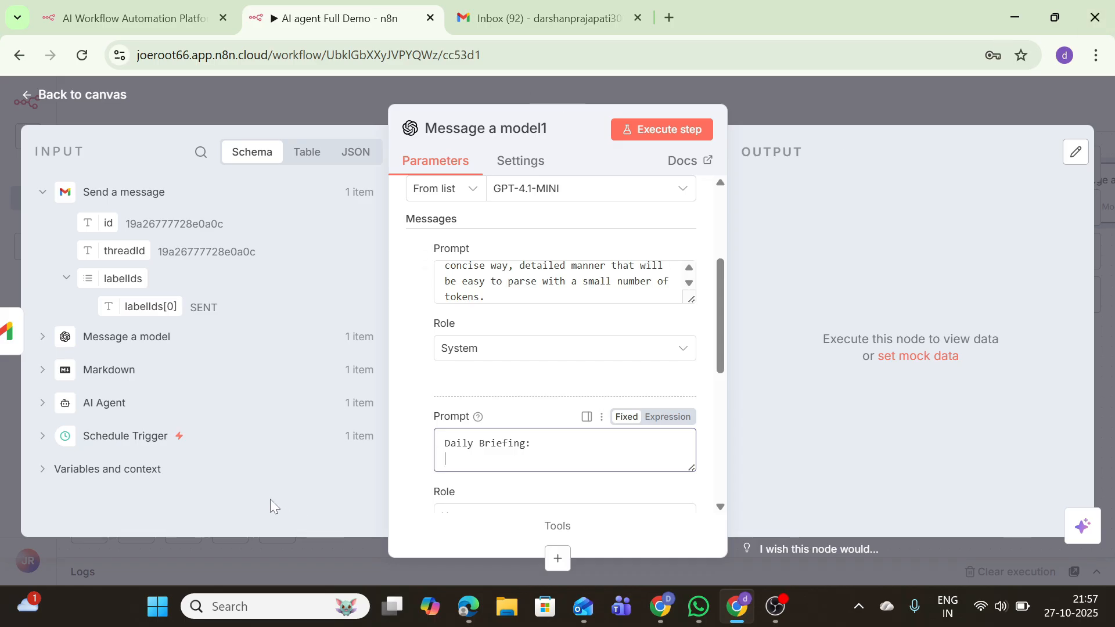
left_click(144, 372)
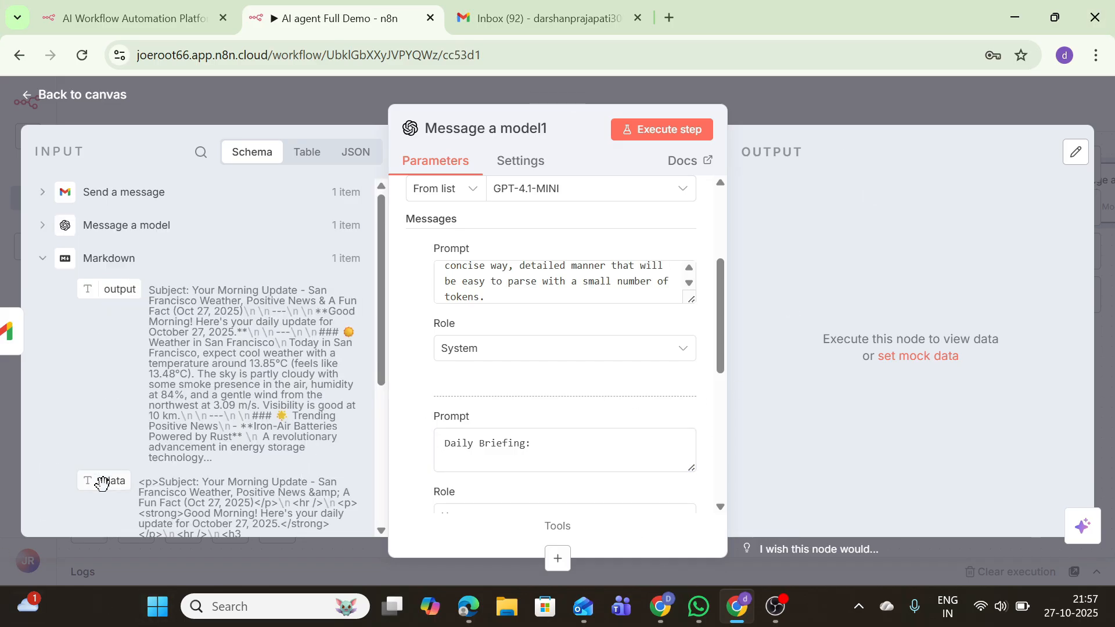
left_click_drag(102, 484, 464, 459)
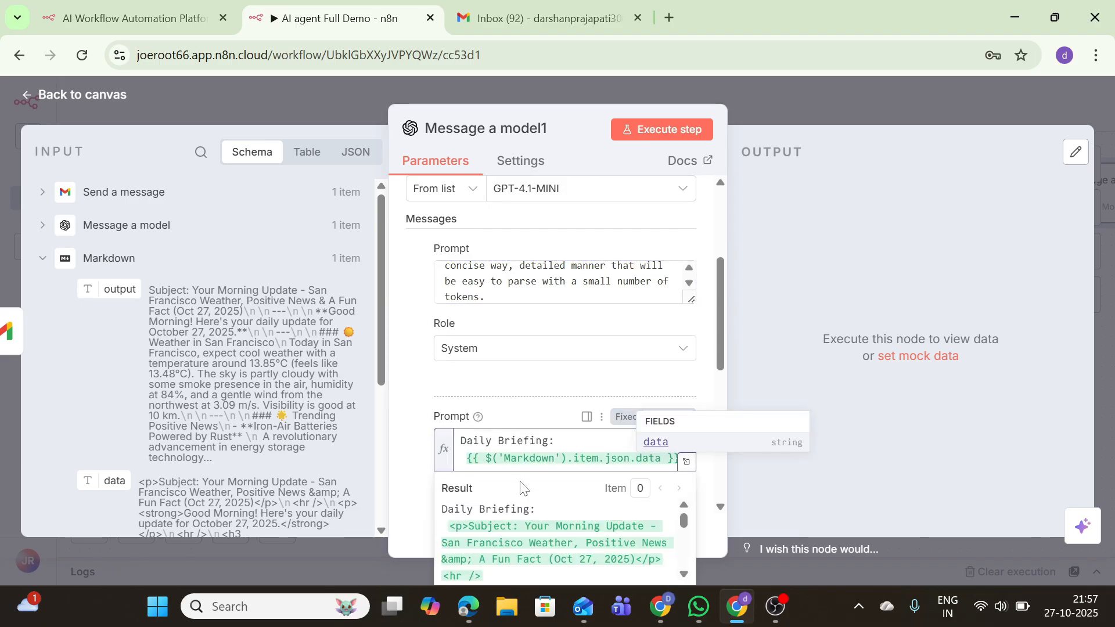
scroll(723, 350, "down", 3)
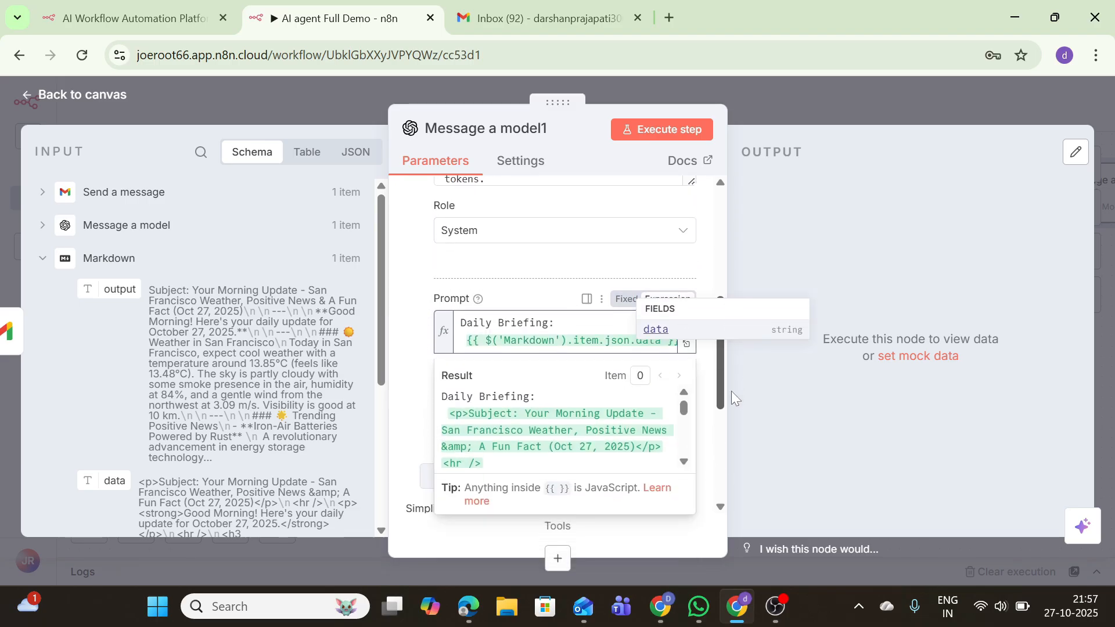
left_click(741, 454)
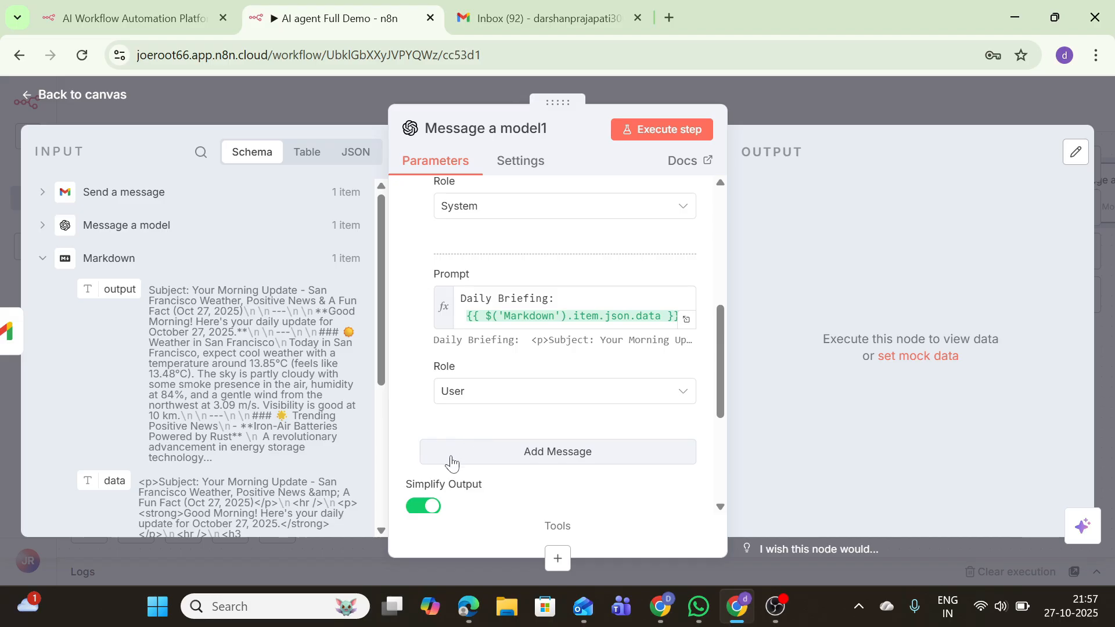
key("Escape")
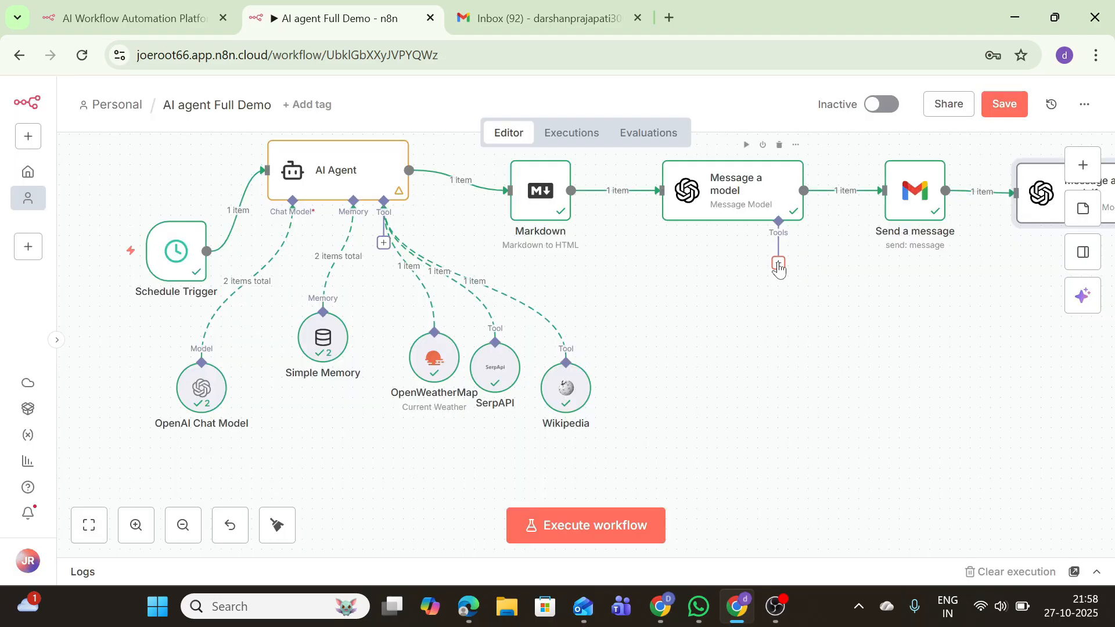
Attach a Google Sheets Tool to Message a model, found by searching 'sheet'
left_click(778, 265)
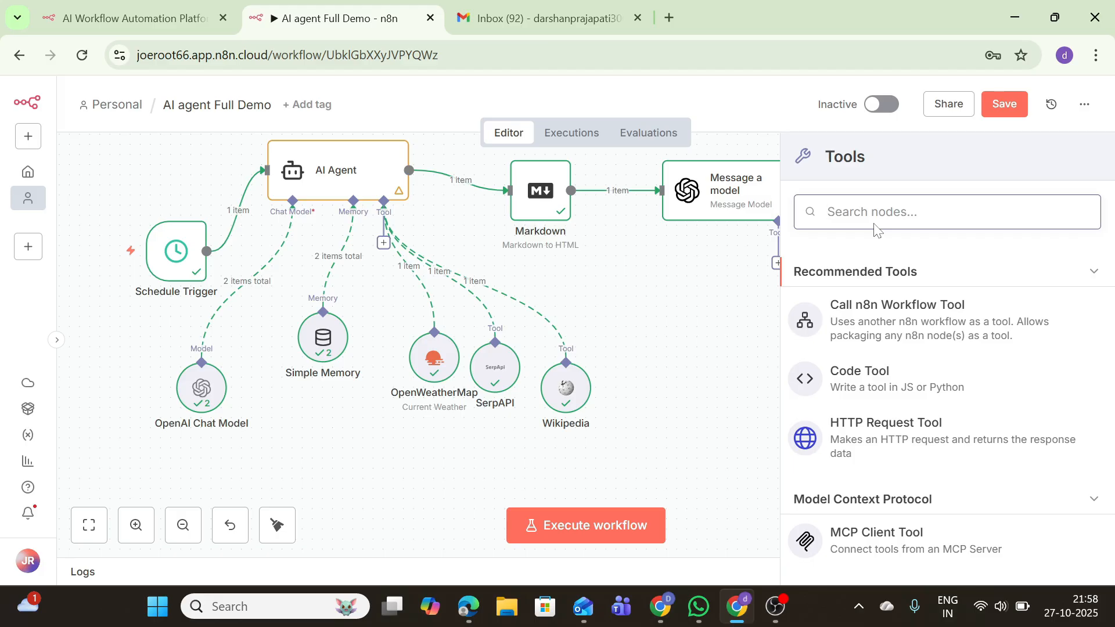
type("se")
key("BackSpace")
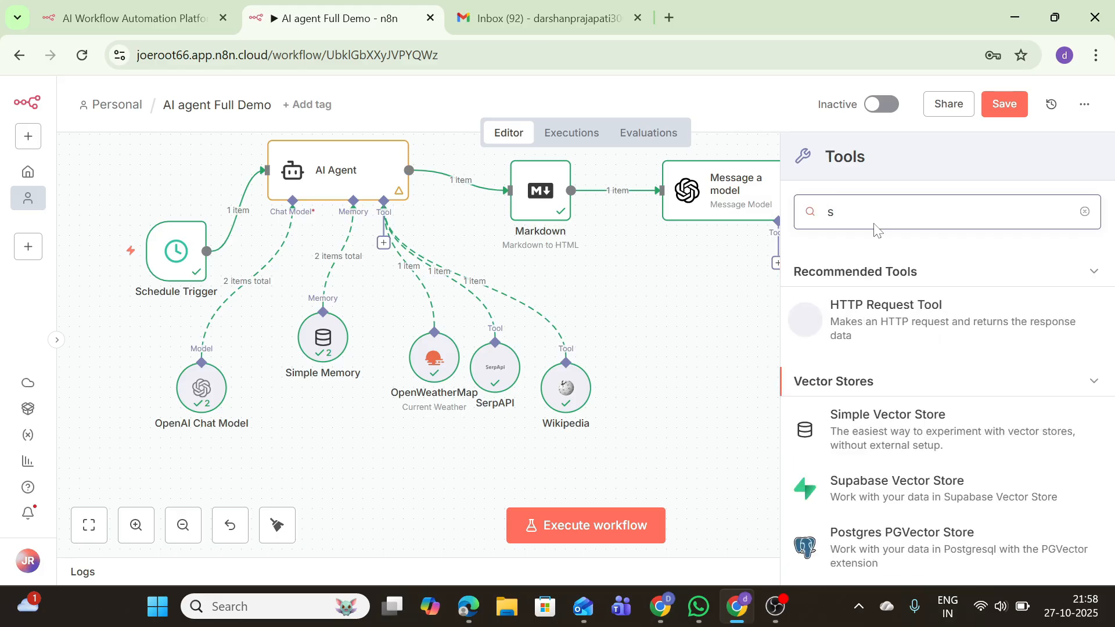
type("heet")
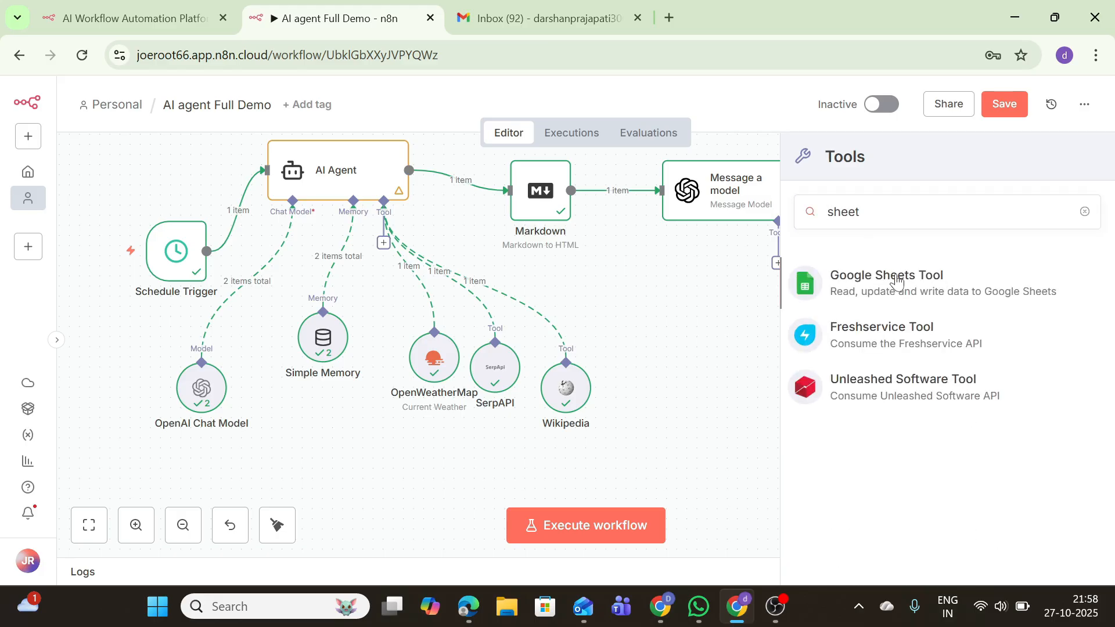
left_click(843, 277)
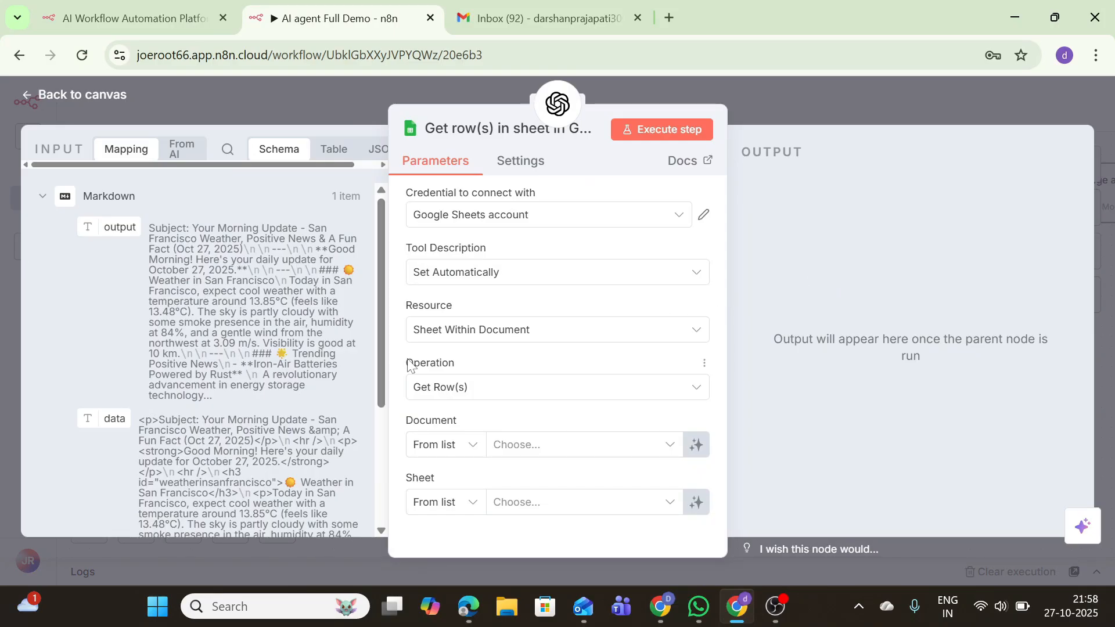
Connect the Google Sheets account credential and set the operation to Get Row(s)
left_click(424, 216)
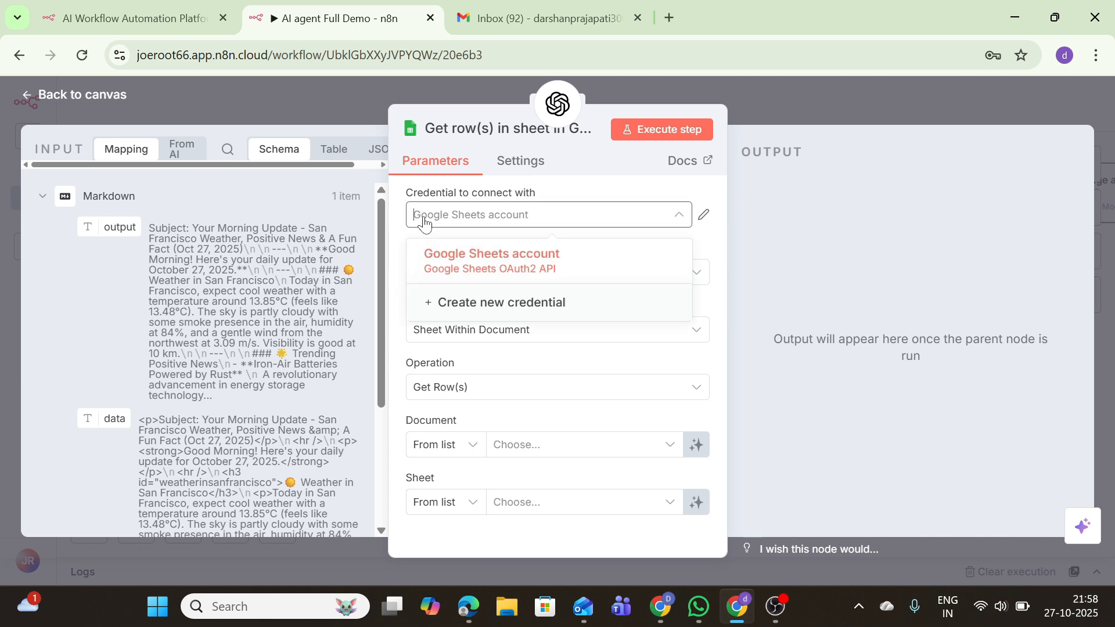
left_click(449, 268)
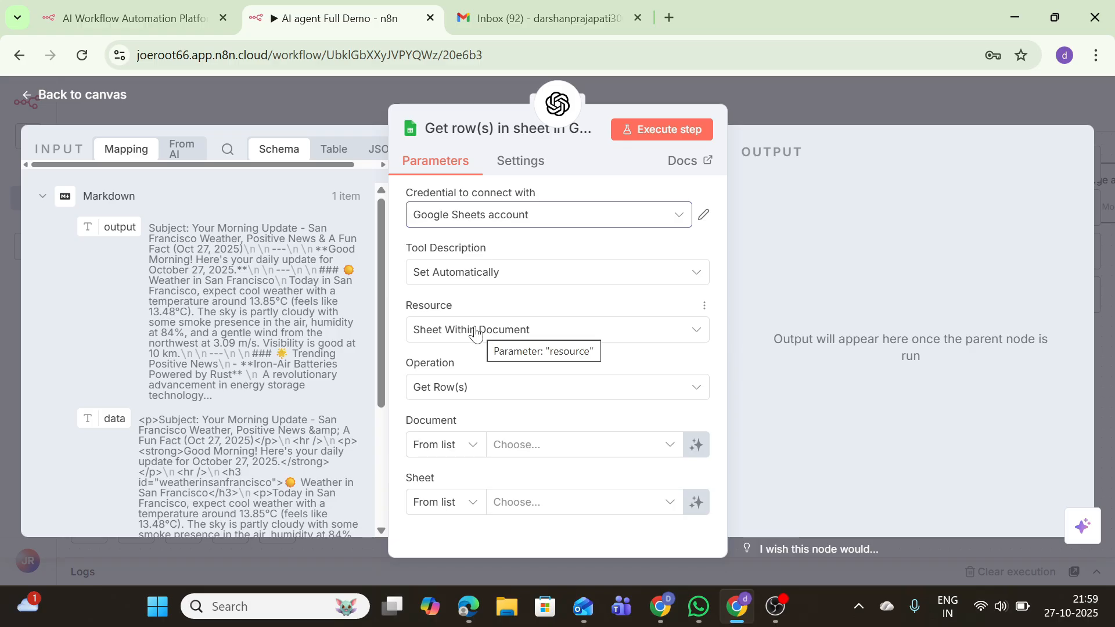
left_click(460, 386)
scroll(464, 312, "up", 5)
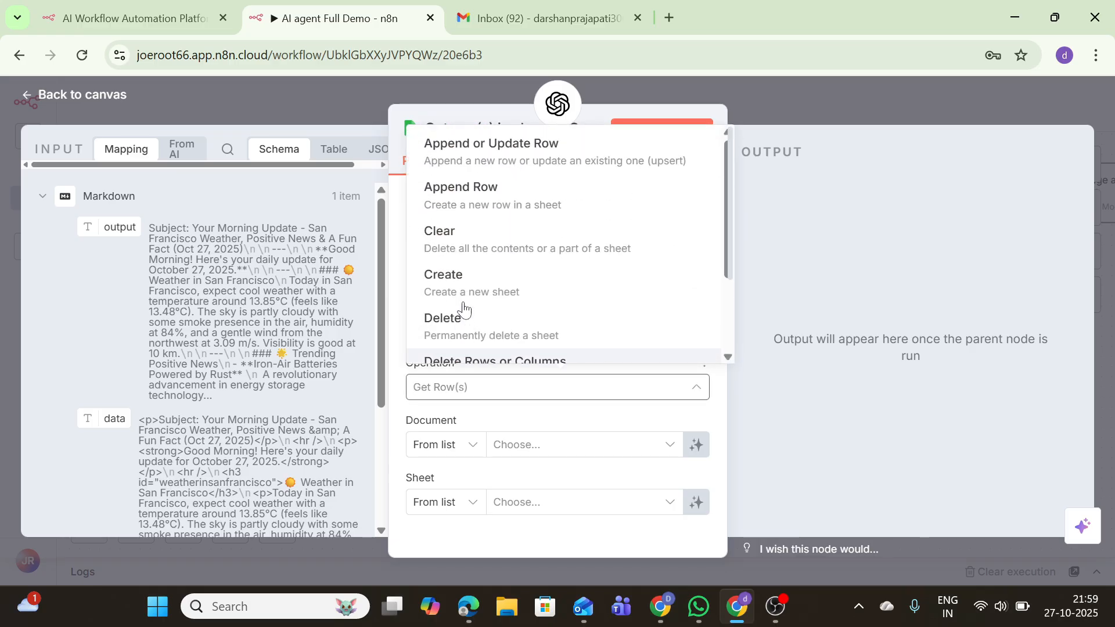
left_click(467, 206)
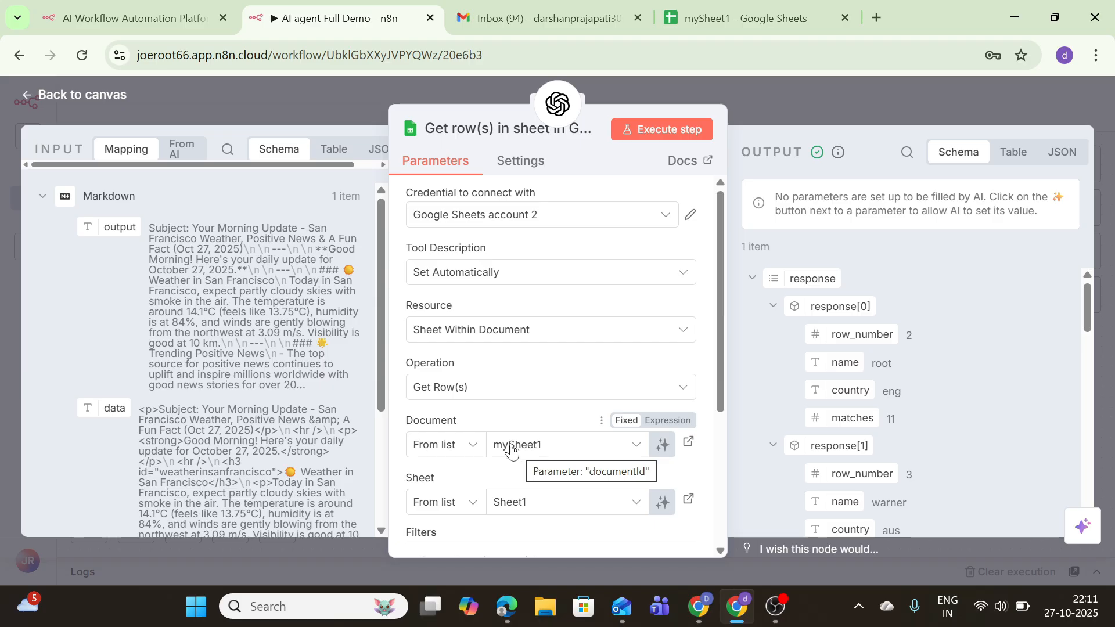
Point the tool at mySheet1's Sheet1, run it, then view the spreadsheet itself
left_click(527, 451)
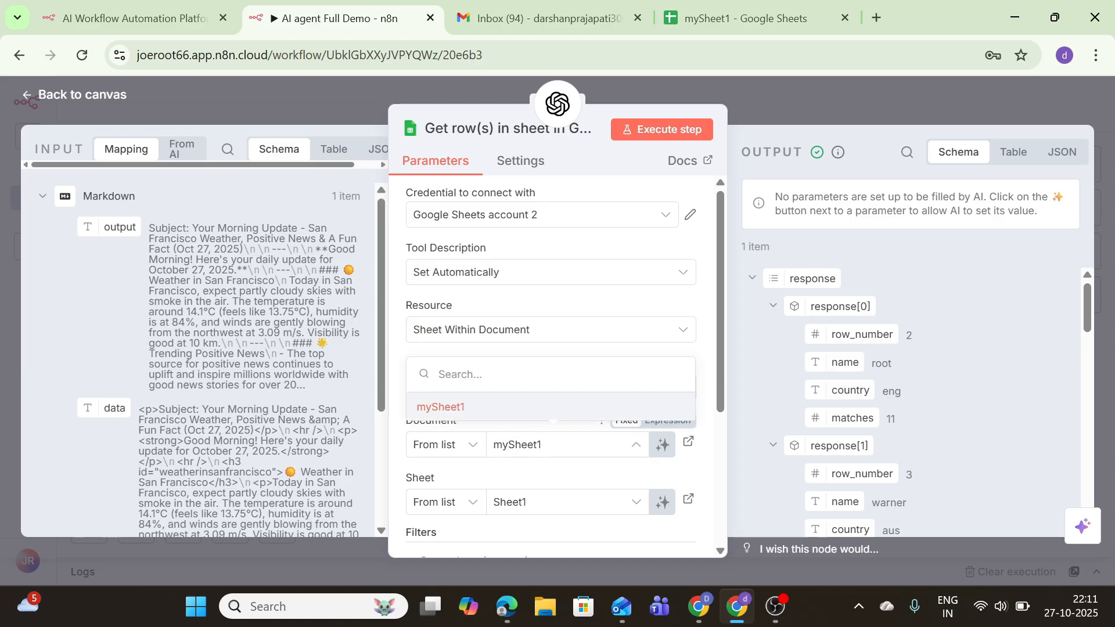
left_click(514, 502)
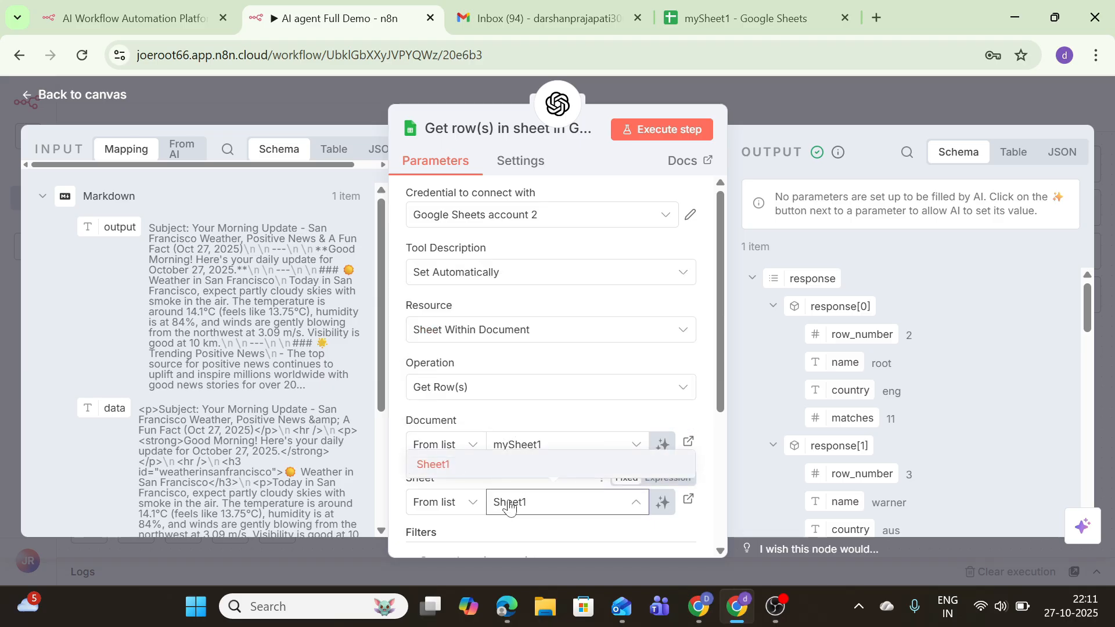
left_click(663, 131)
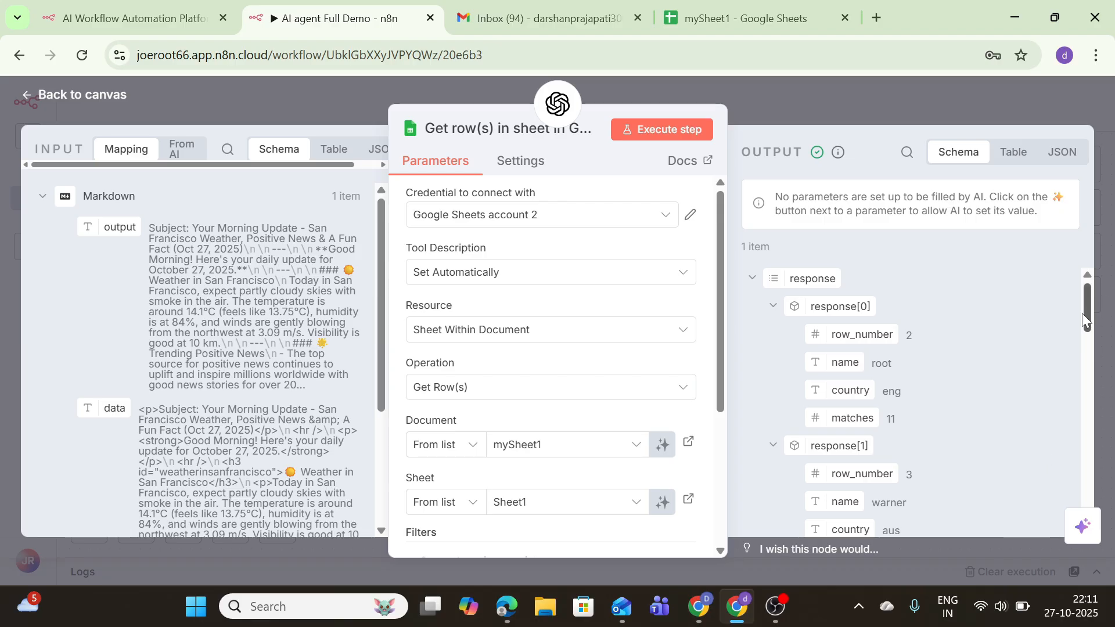
mouse_move(1089, 323)
left_mouse_down()
mouse_move(1093, 433)
mouse_move(1090, 302)
left_mouse_up()
left_click(749, 18)
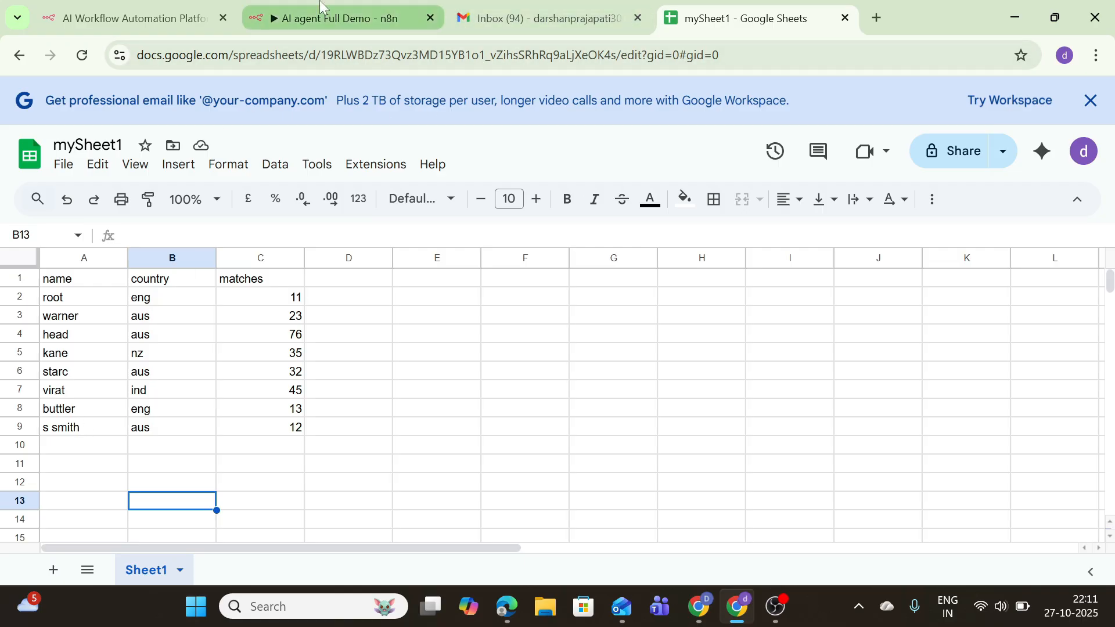
Switch back to the 'AI agent Full Demo - n8n' browser tab
left_click(335, 13)
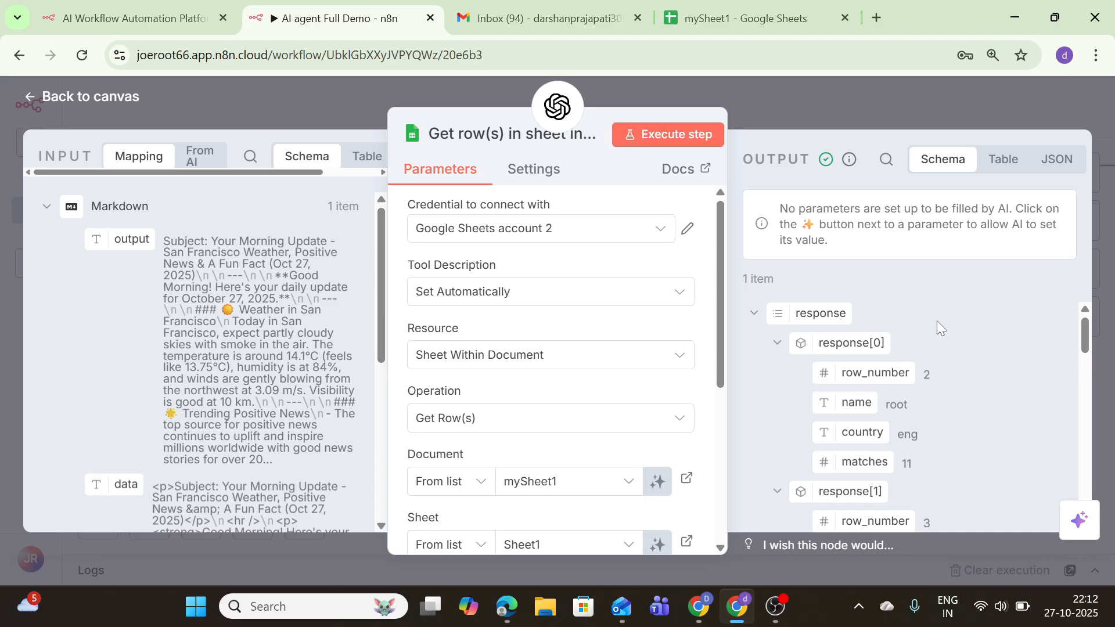
Look over the Get row(s) output and return to the workflow canvas
left_click_drag(720, 357, 707, 428)
scroll(556, 394, "down", 3)
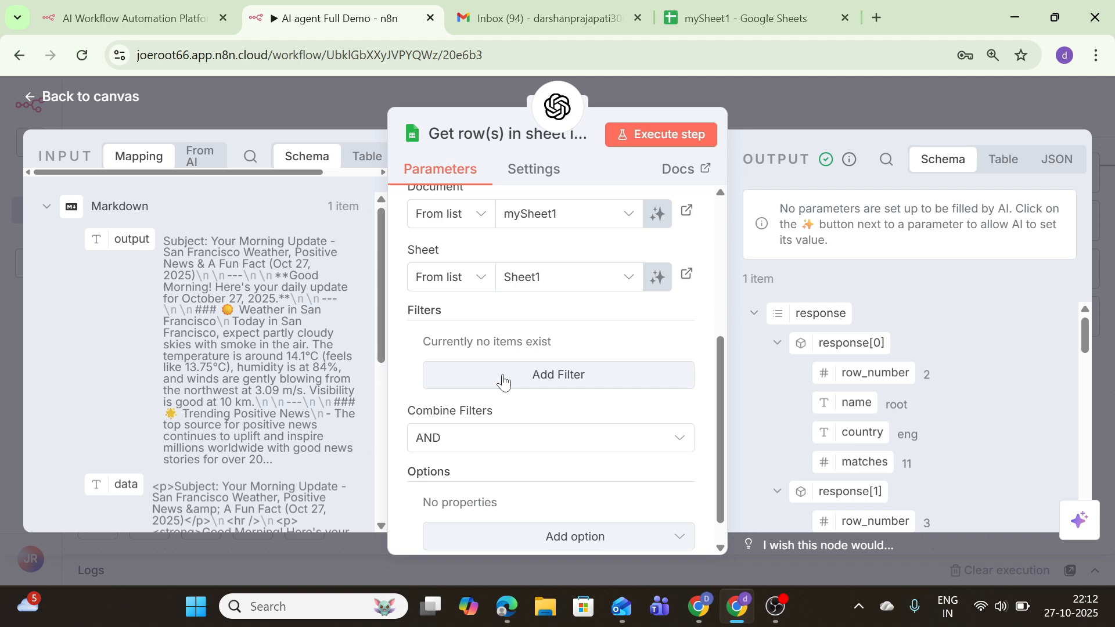
scroll(503, 382, "up", 5)
scroll(516, 407, "down", 5)
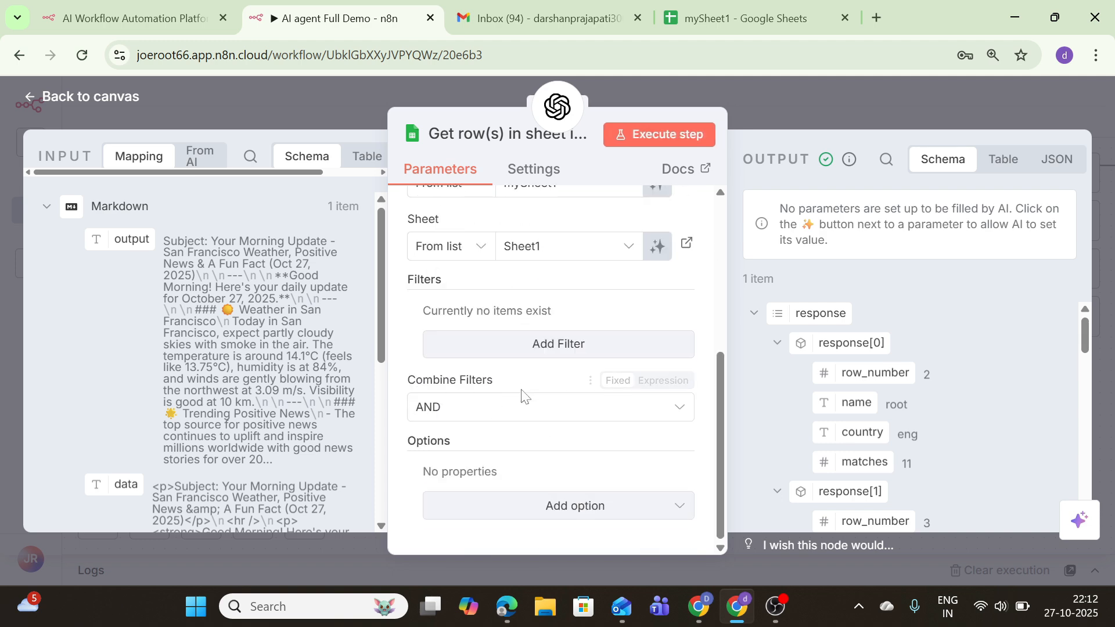
left_click(101, 95)
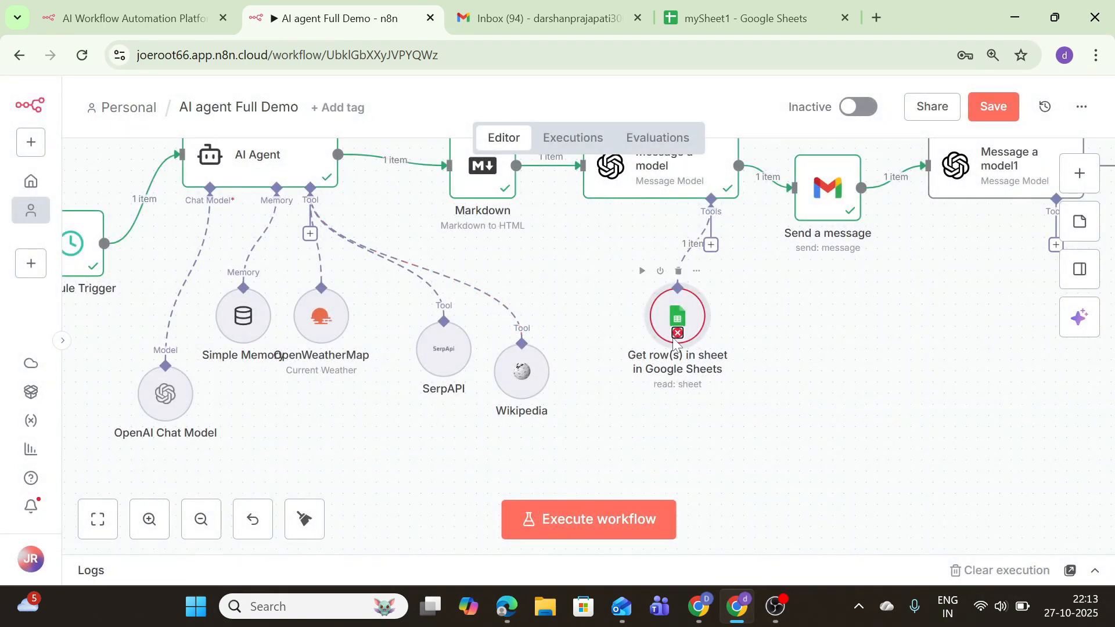
Re-check the Google Sheets node's settings, save the workflow, and go to Gmail
double_click(677, 334)
scroll(482, 441, "down", 5)
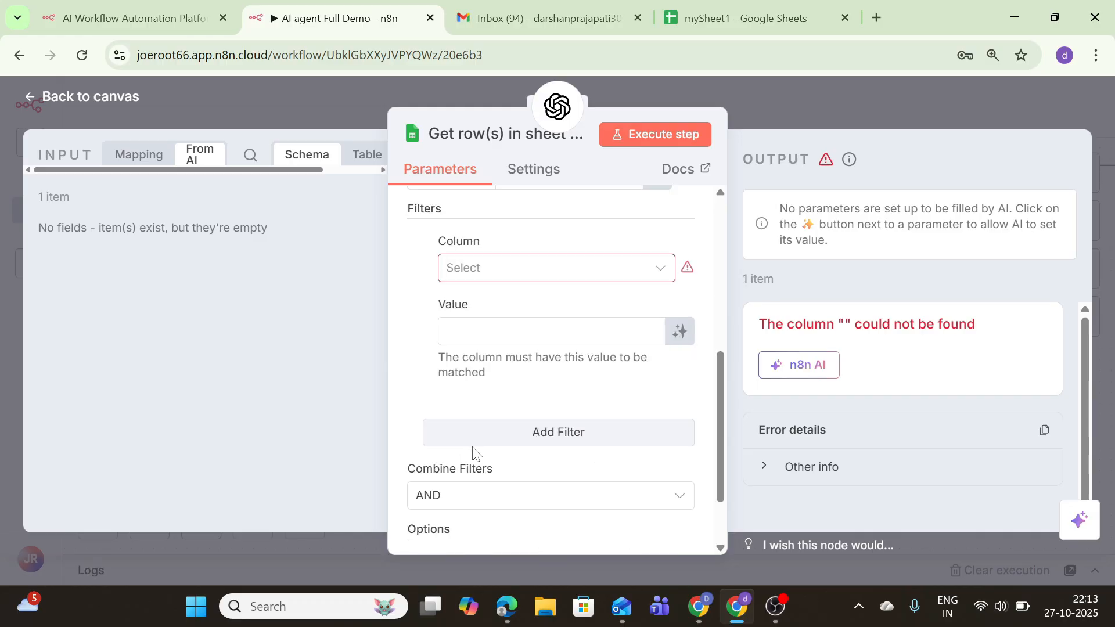
mouse_move(685, 269)
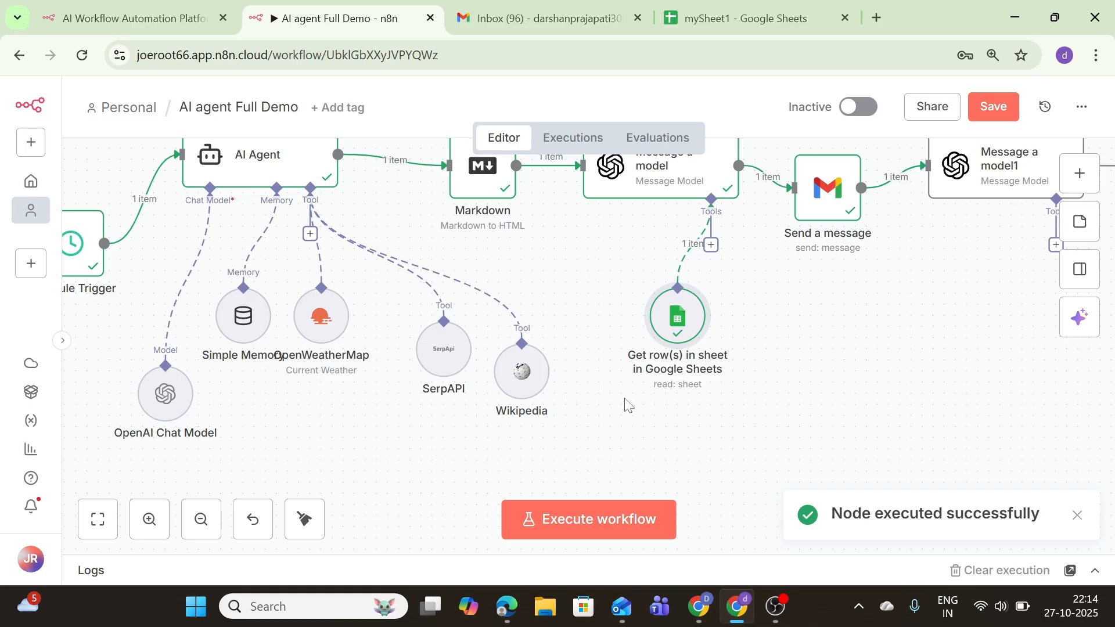
left_click(975, 113)
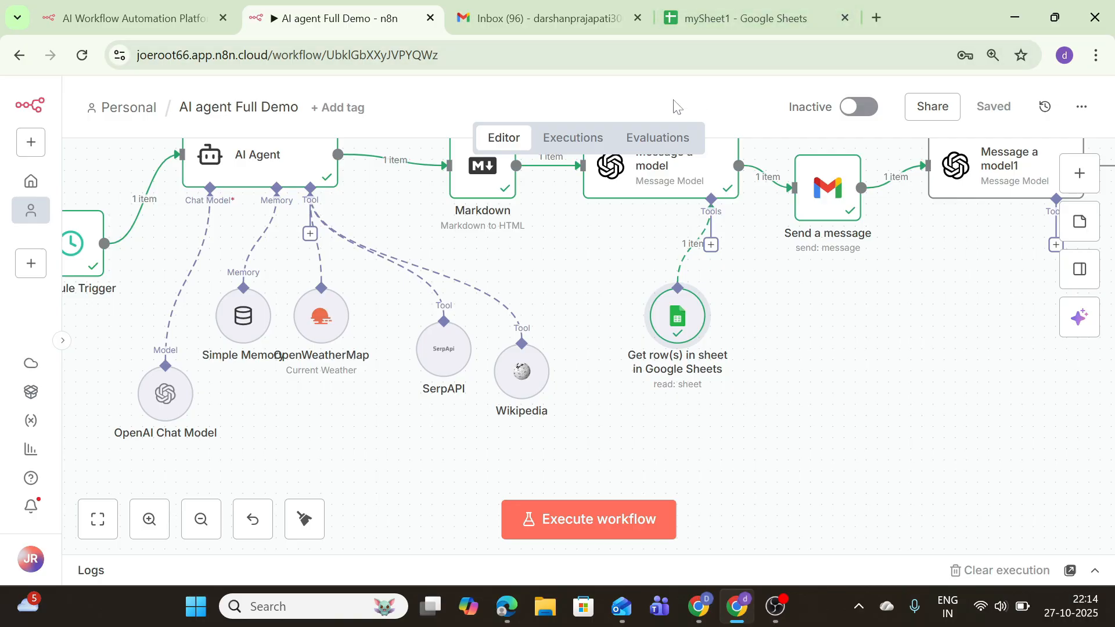
left_click(561, 22)
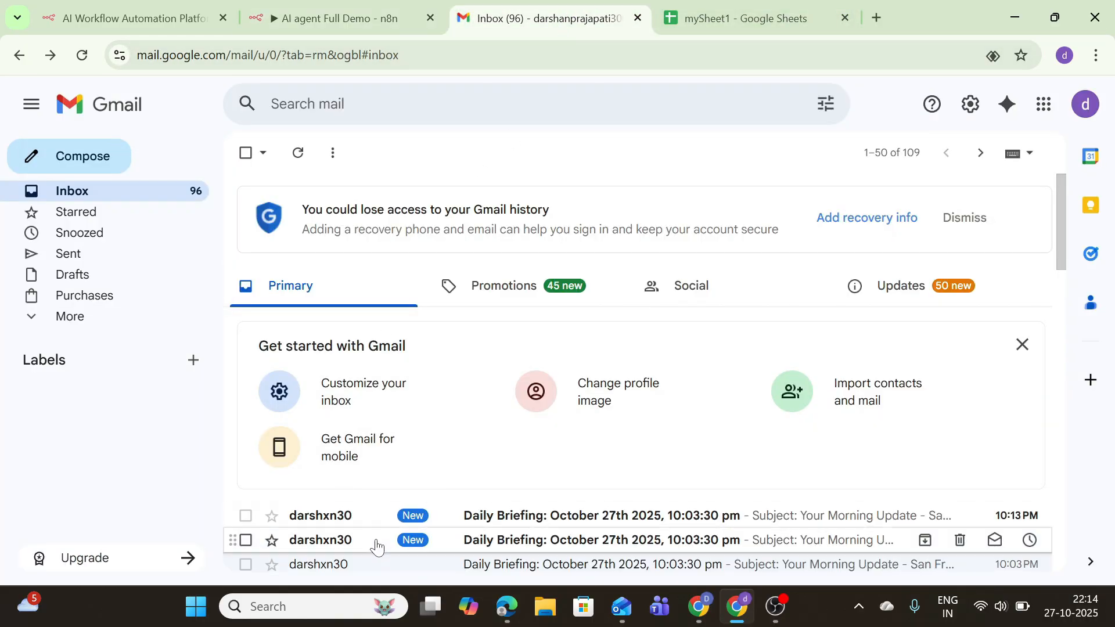
Read the two newest Daily Briefing emails, then return to the n8n workflow
left_click(358, 525)
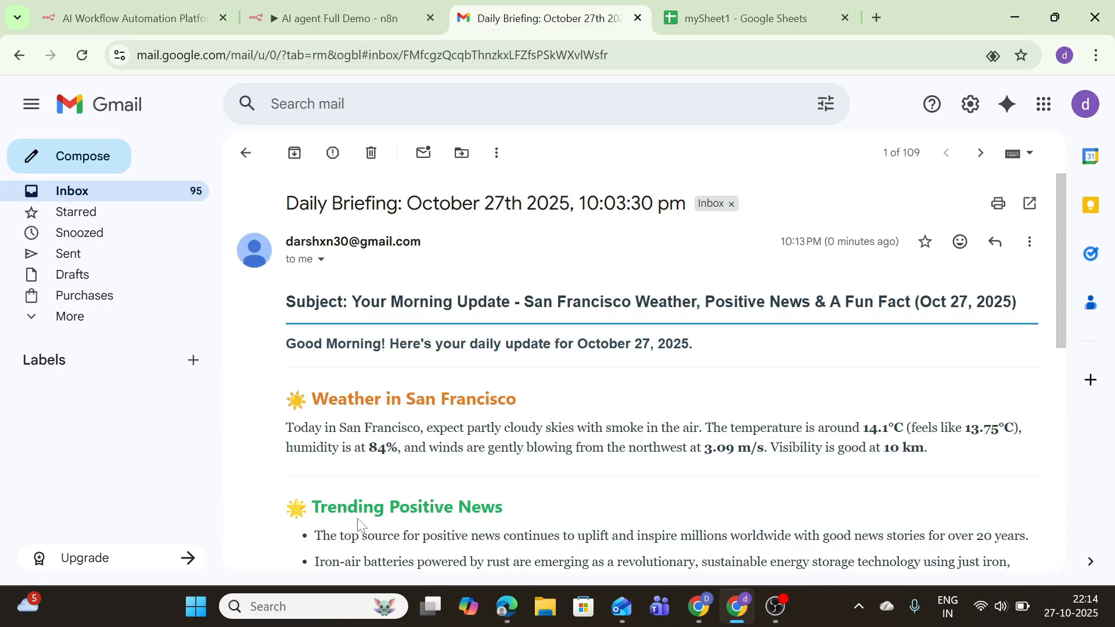
scroll(490, 430, "down", 7)
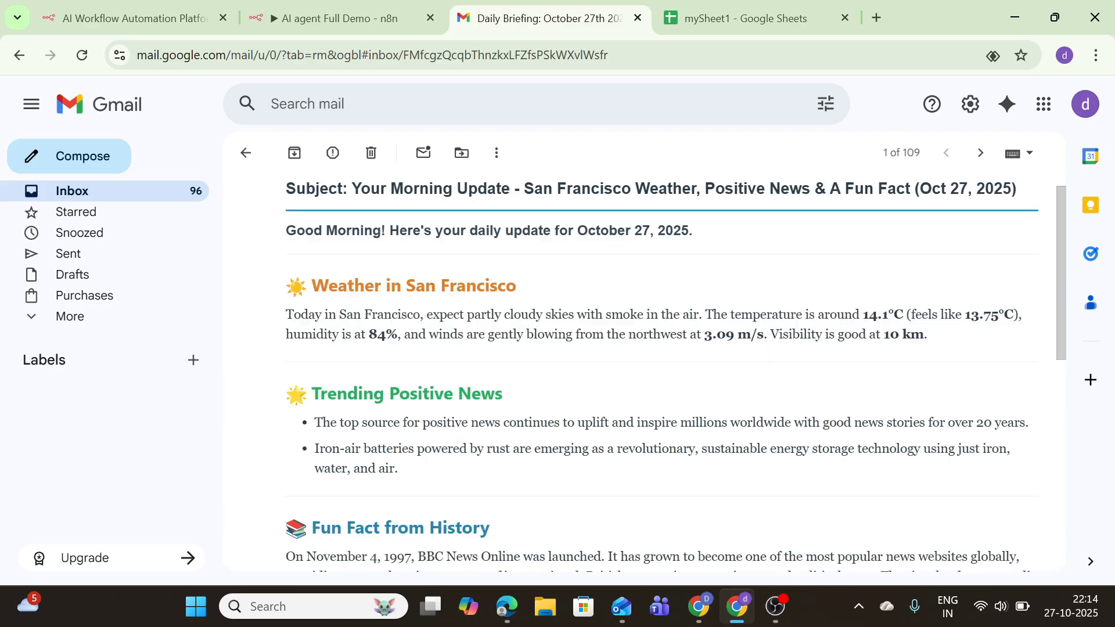
scroll(487, 435, "up", 7)
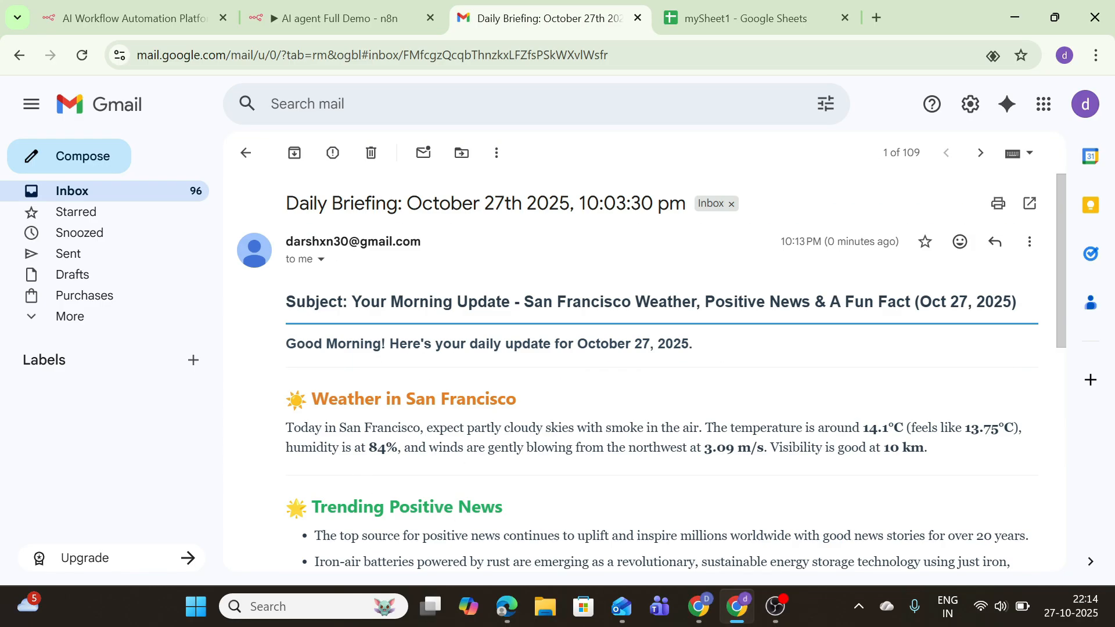
left_click(19, 55)
left_click(366, 515)
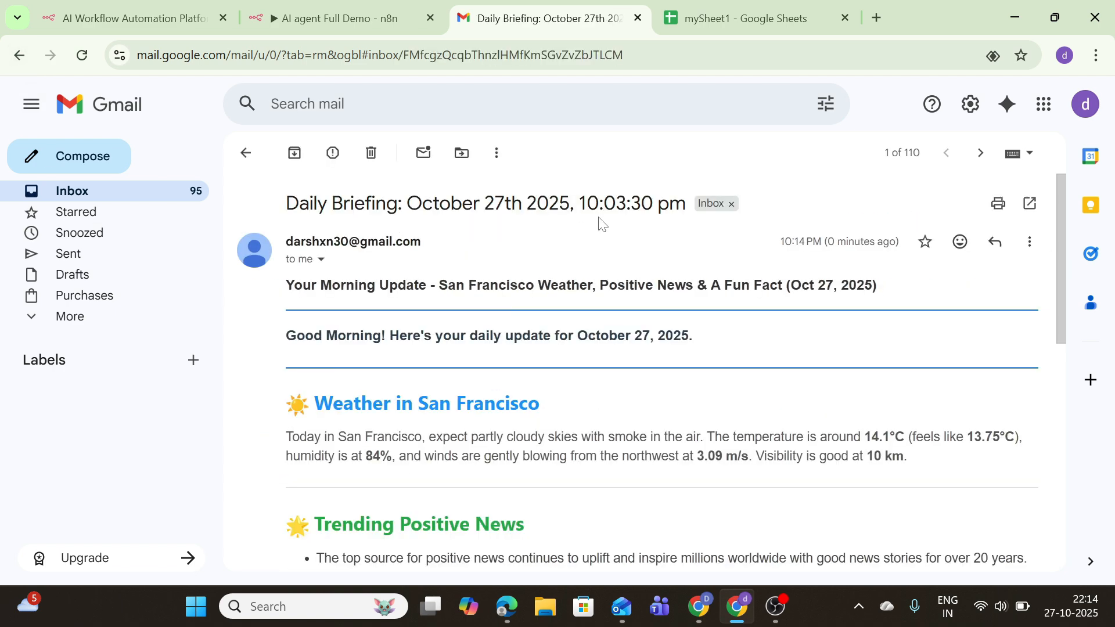
left_click(19, 55)
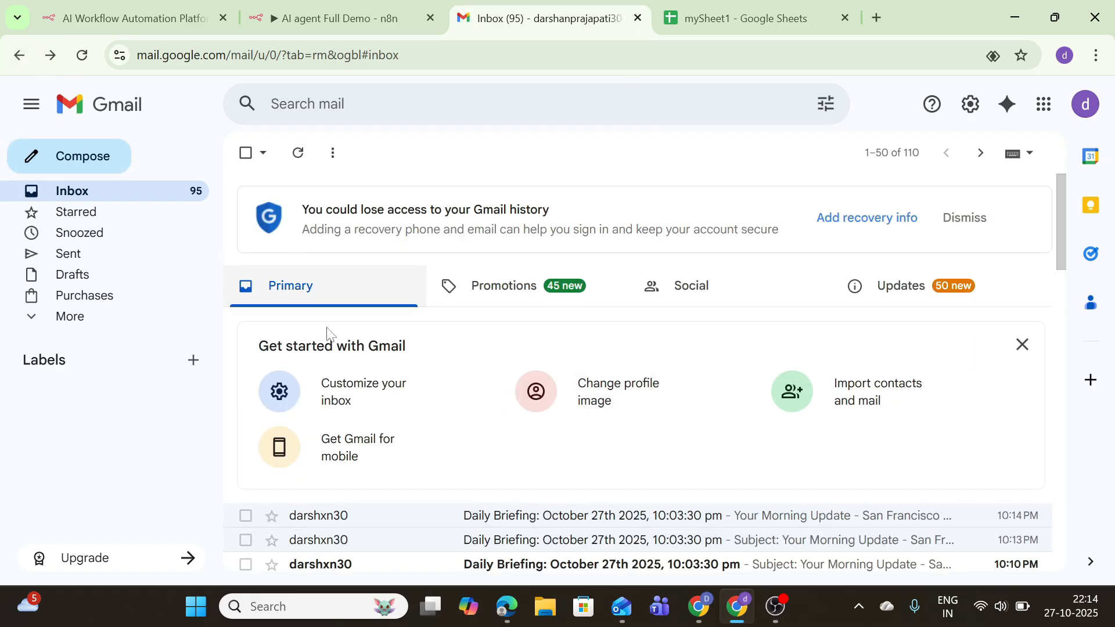
key("ctrl+shift+Tab")
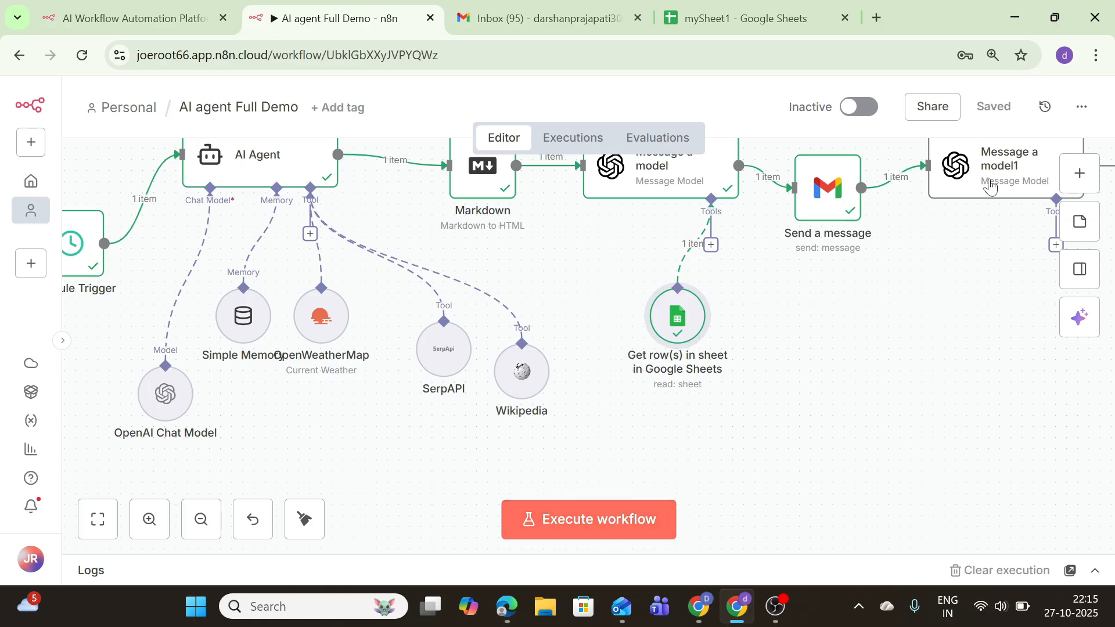
Place Message a model1 beside Send a message and attach a Google Sheets Tool to it
left_click_drag(987, 177, 948, 235)
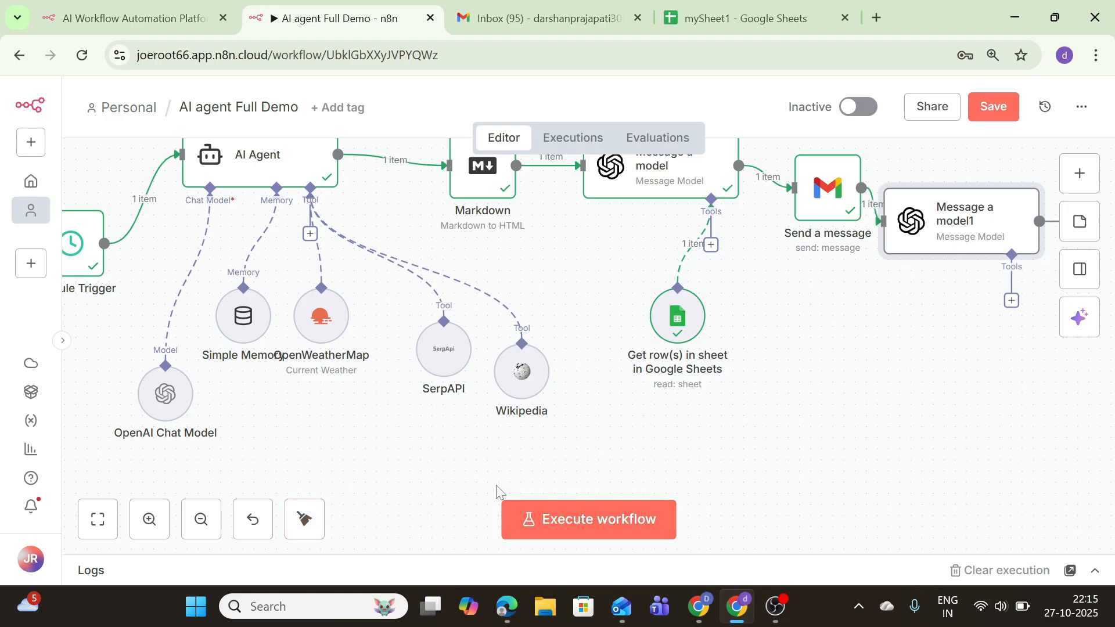
left_click(1012, 300)
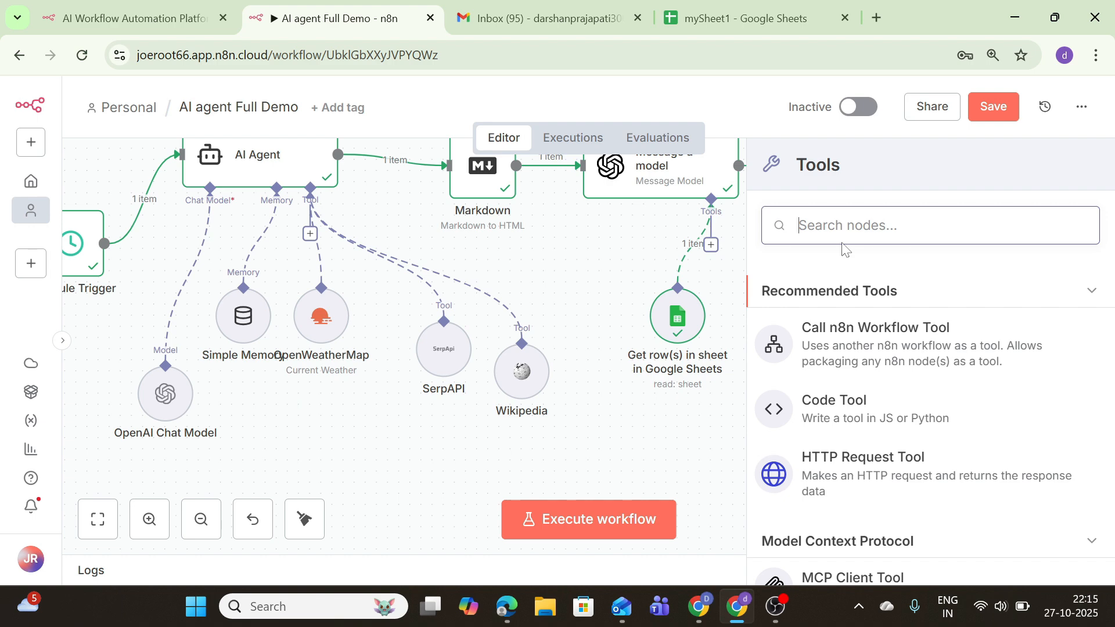
type("goo")
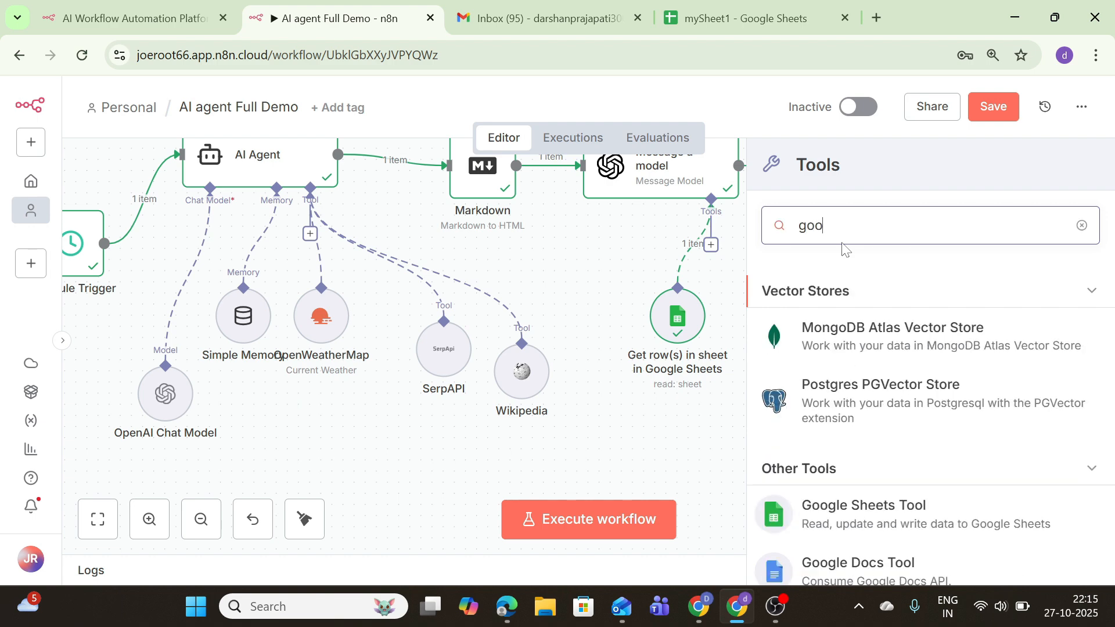
left_click(879, 520)
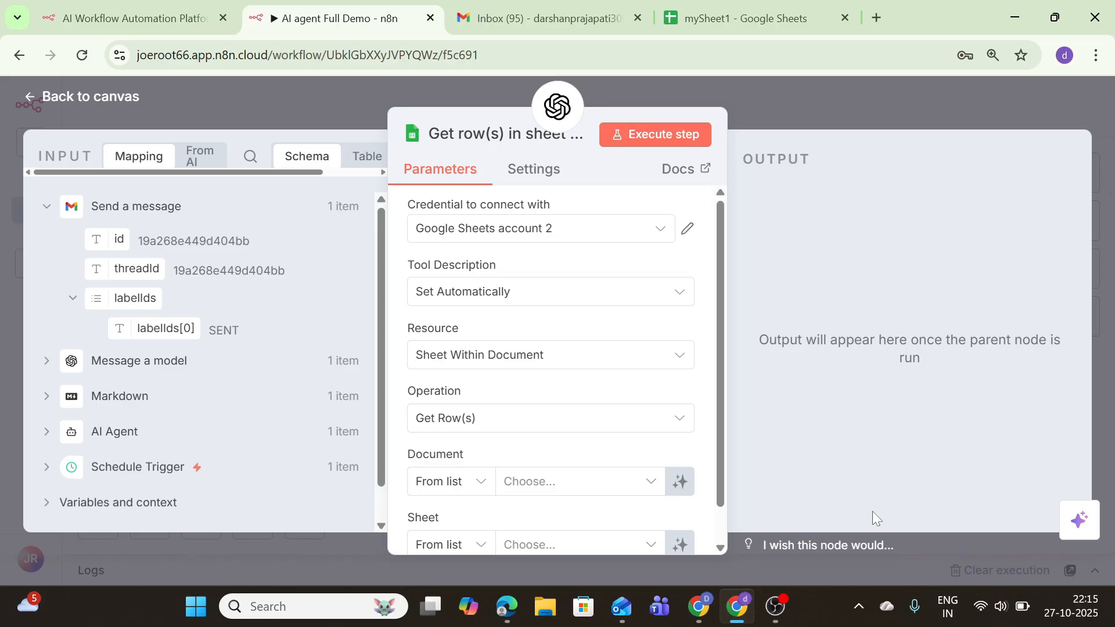
Point the new tool at mySheet1's Sheet1, test-run it, and return to the canvas
scroll(610, 270, "down", 1)
left_click(525, 444)
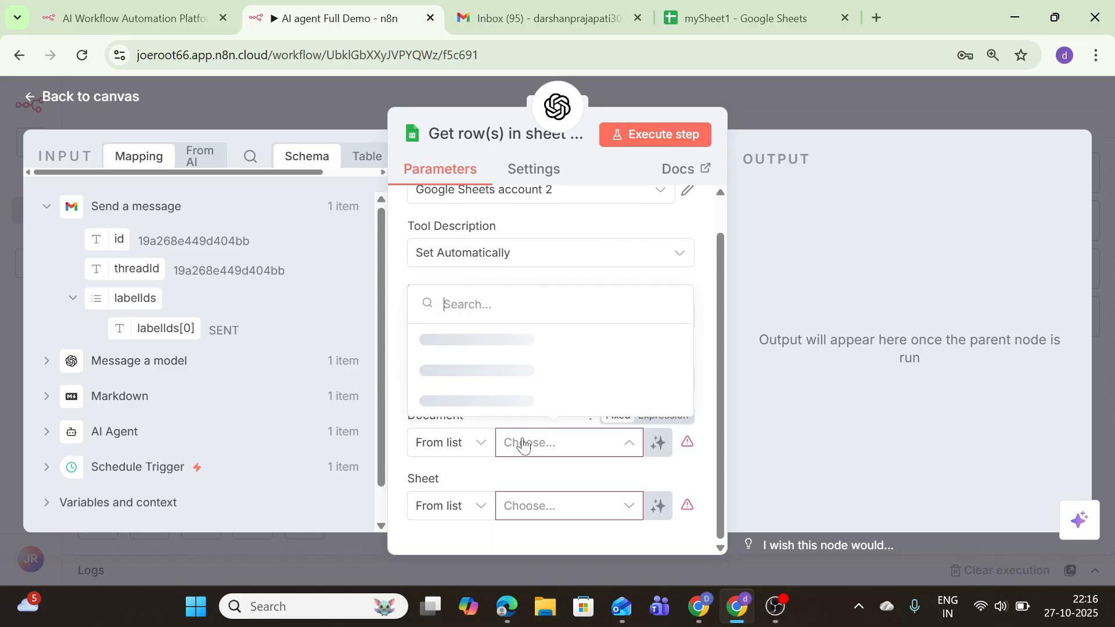
left_click(481, 399)
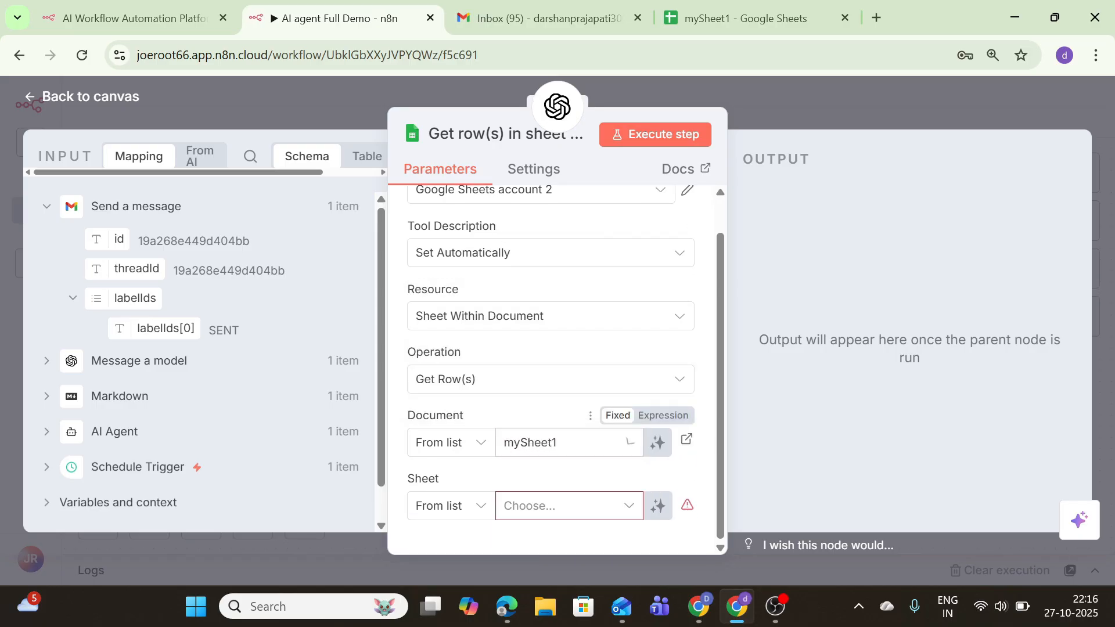
left_click(541, 504)
left_click(497, 463)
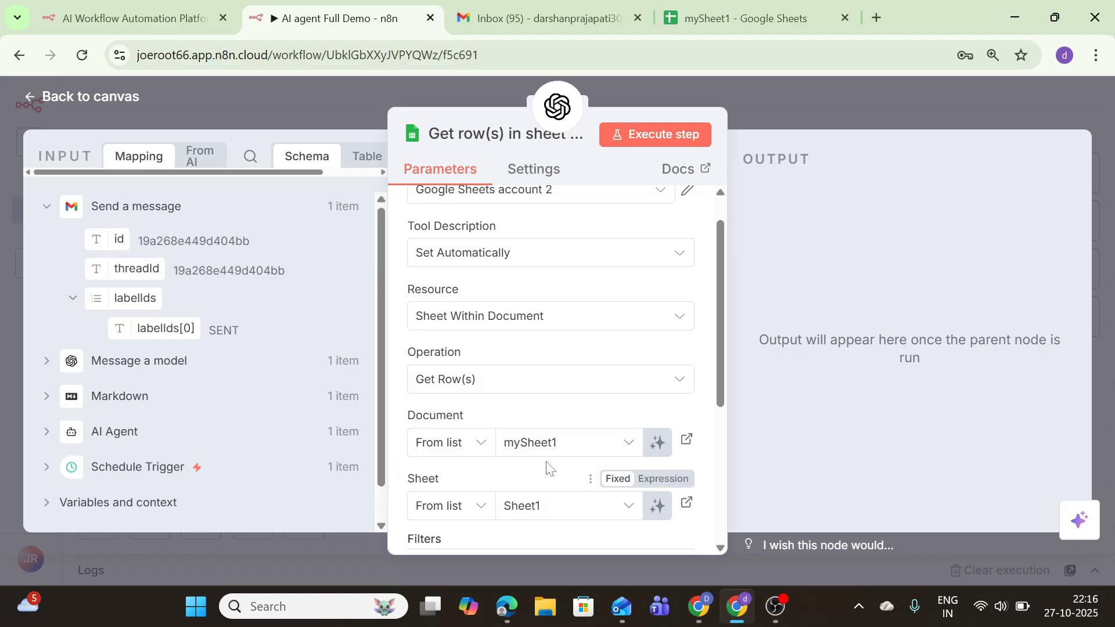
left_click(653, 139)
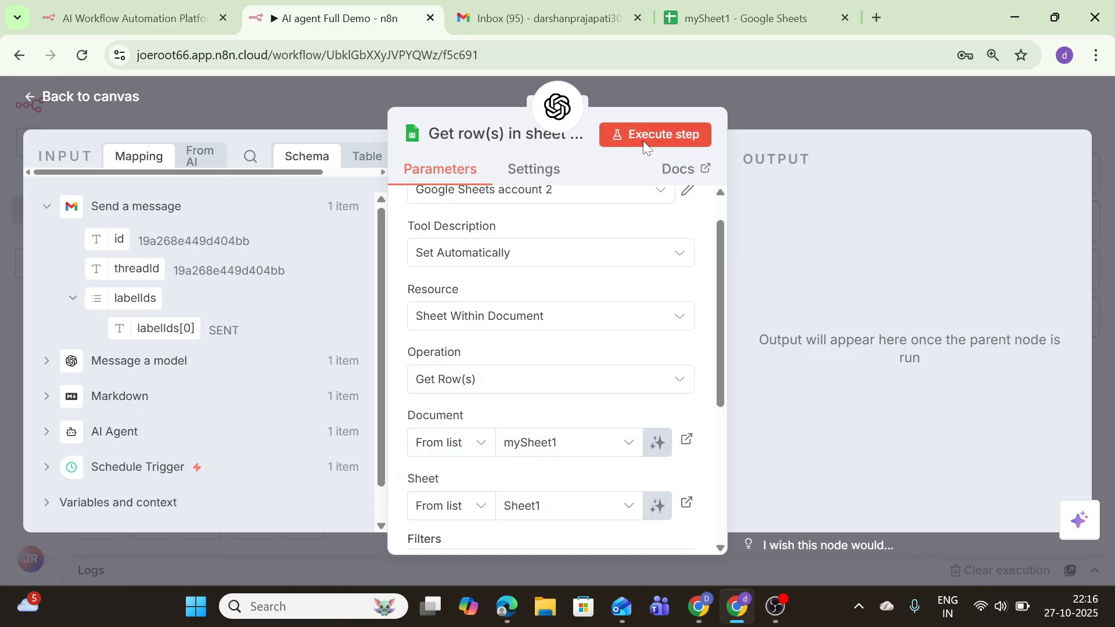
left_click(56, 100)
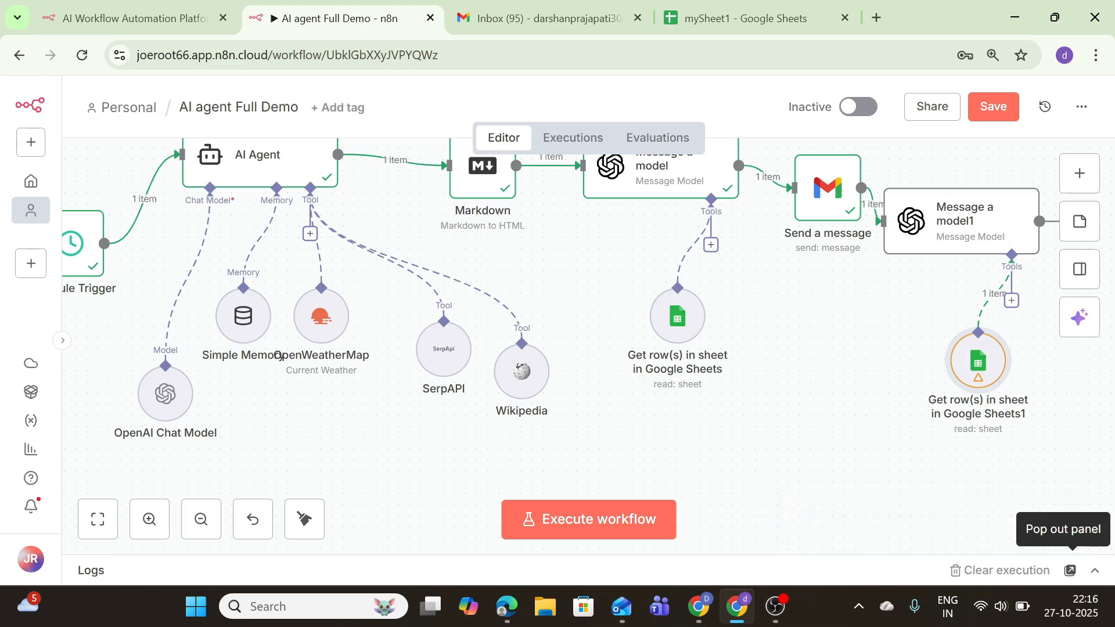
Insert an OpenAI Message a model node between Schedule Trigger and AI Agent
scroll(273, 418, "down", 10)
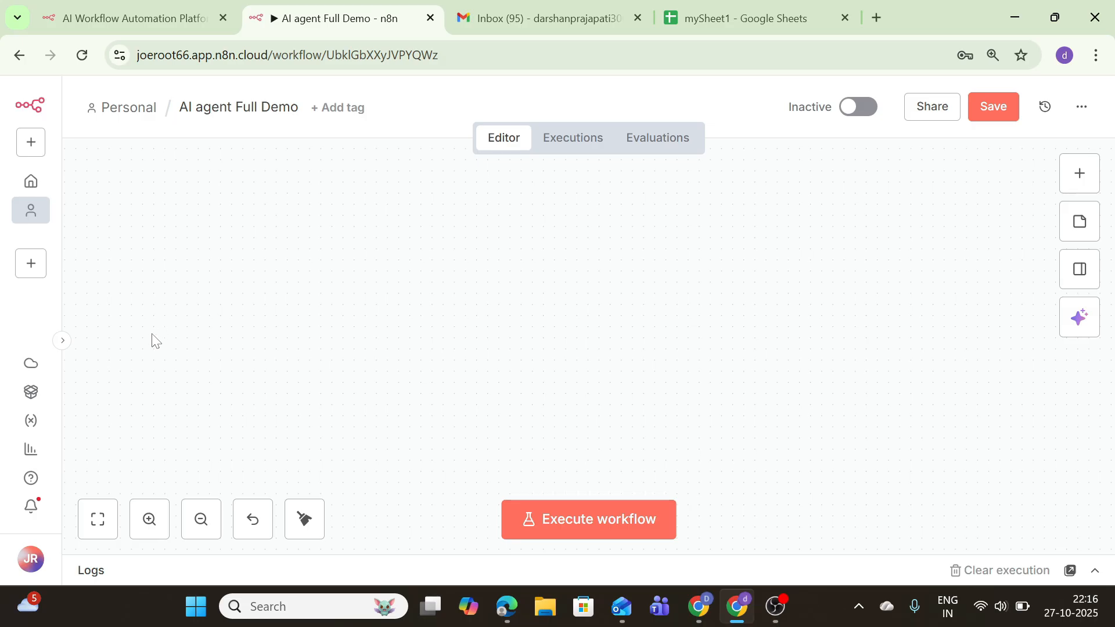
left_click(92, 521)
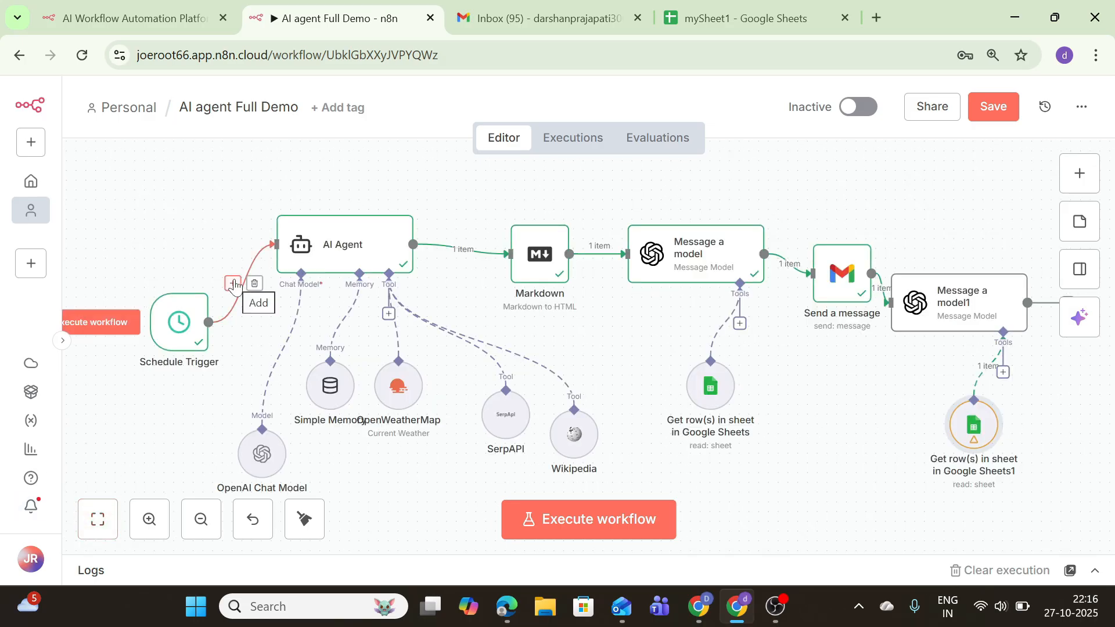
left_click(233, 283)
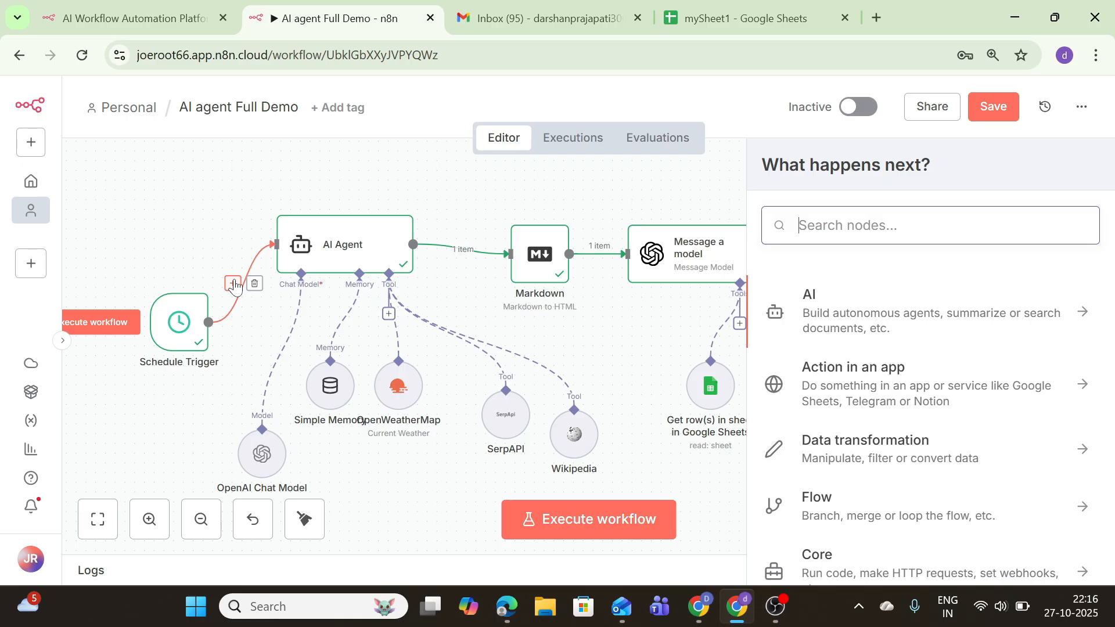
left_click(929, 313)
scroll(889, 442, "down", 5)
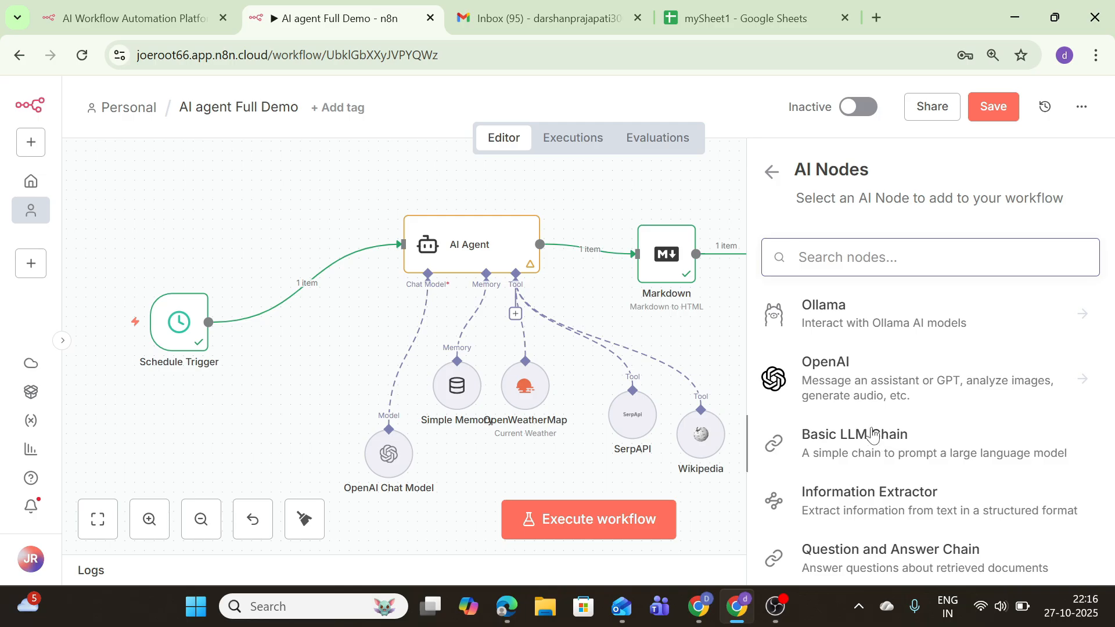
left_click(839, 385)
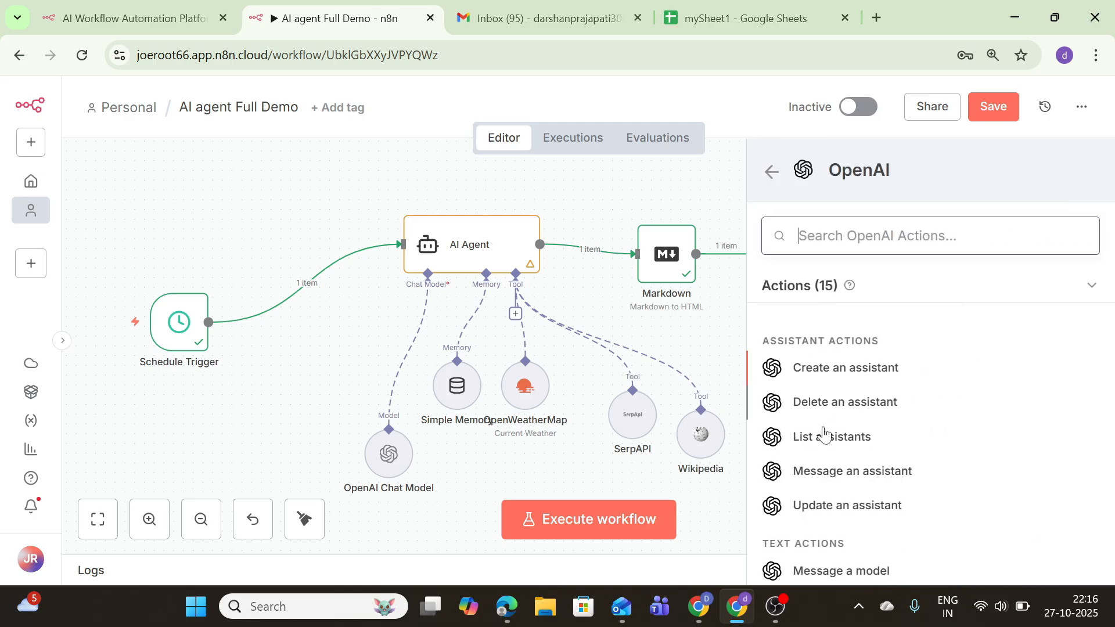
left_click(834, 569)
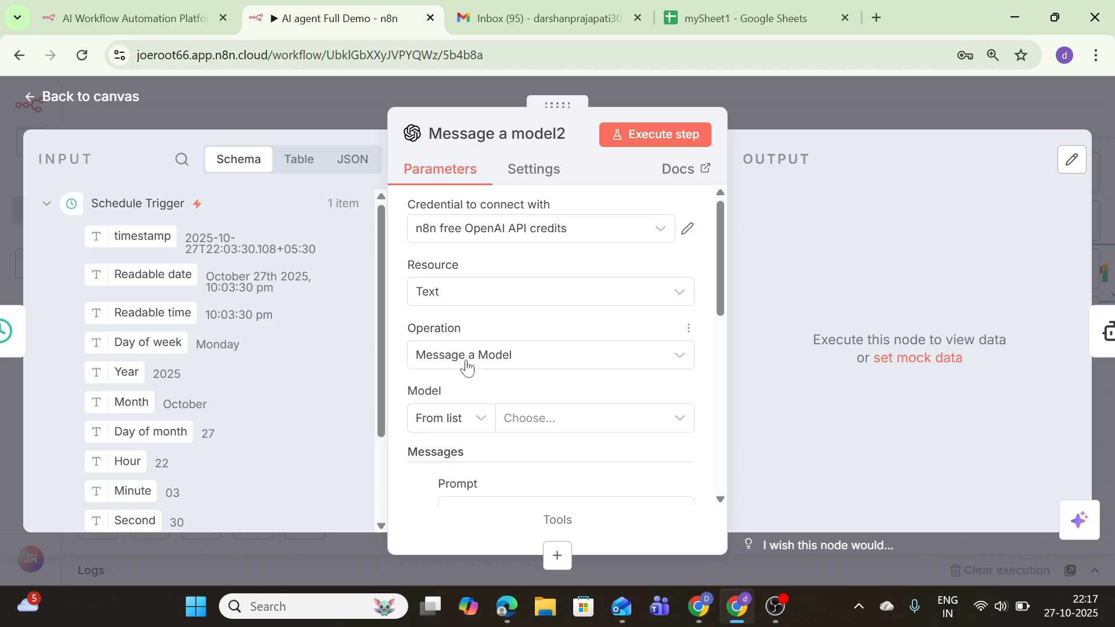
Give it GPT-4.1-MINI and a System-role prompt listing topics to avoid
left_click(518, 416)
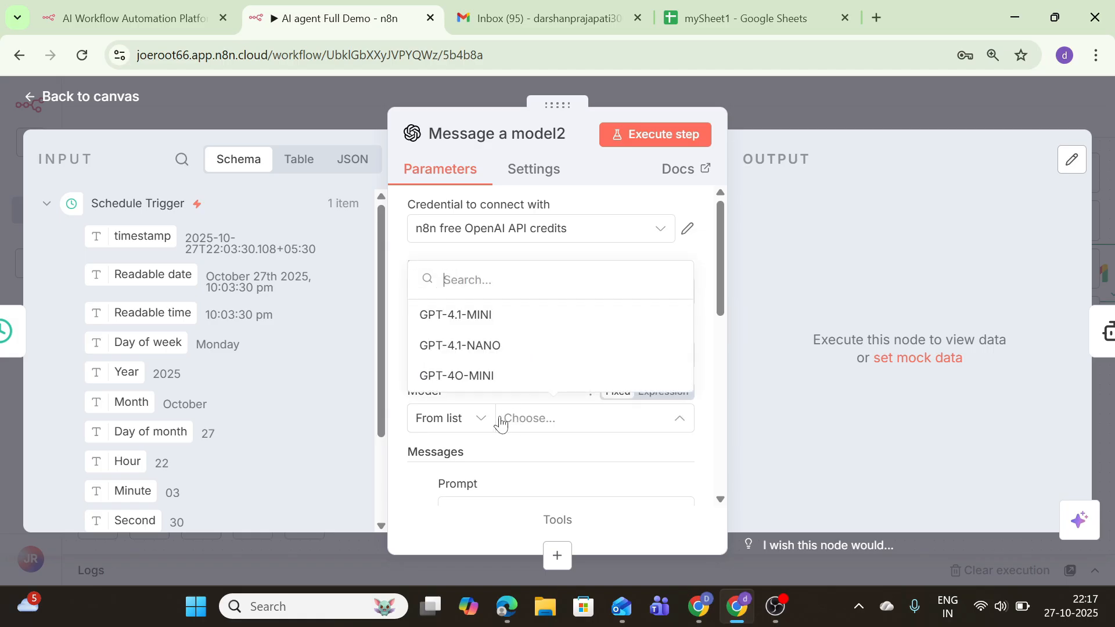
left_click(461, 325)
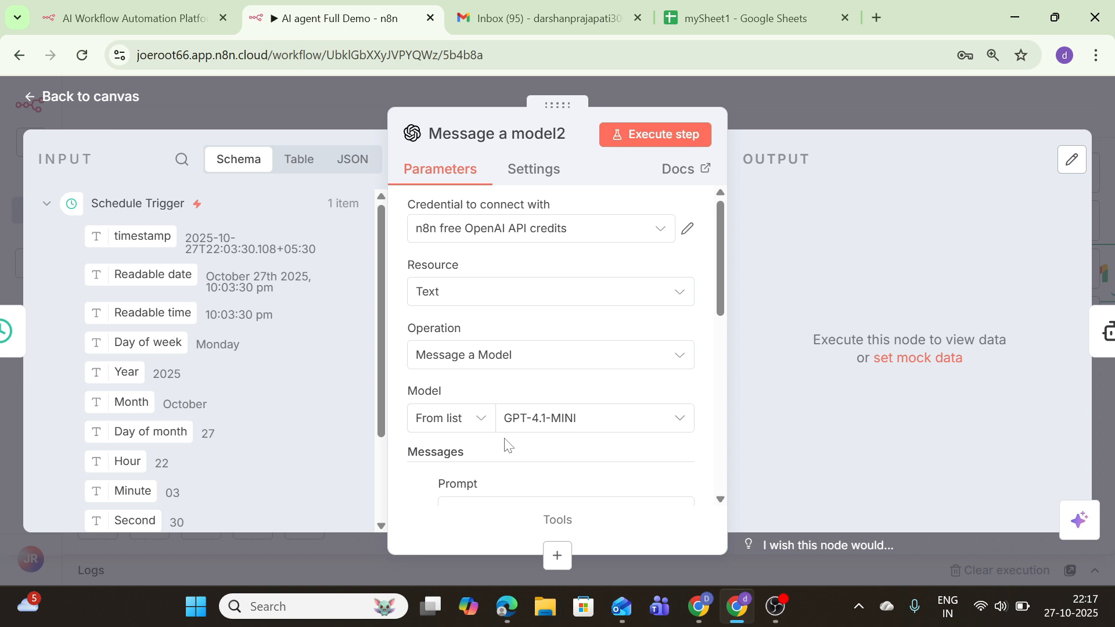
left_click_drag(718, 252, 720, 302)
left_click(557, 382)
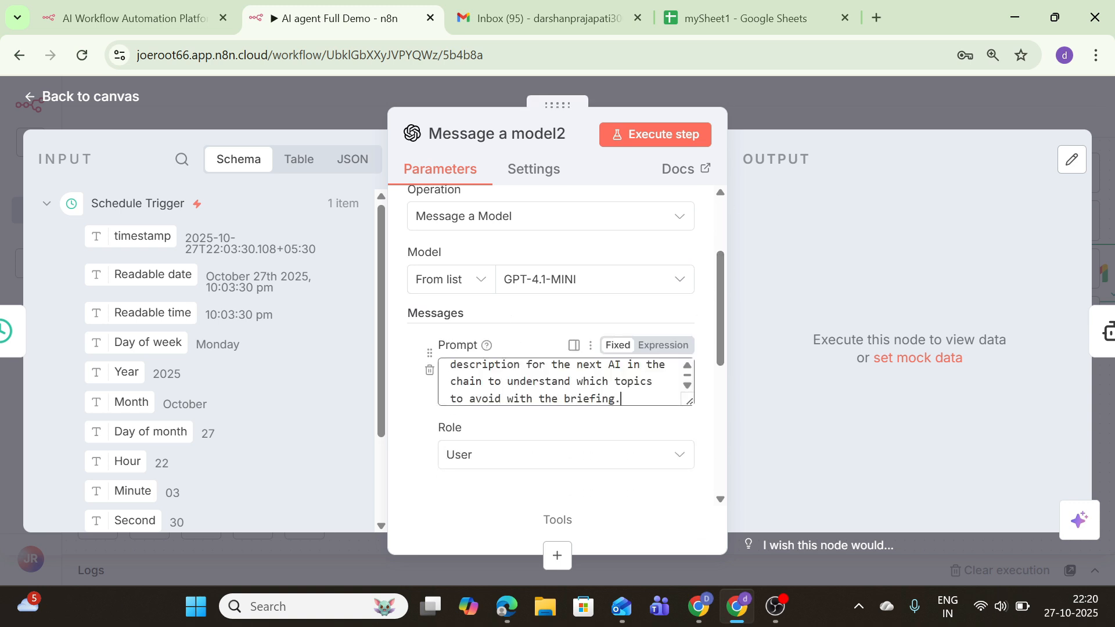
left_click(516, 454)
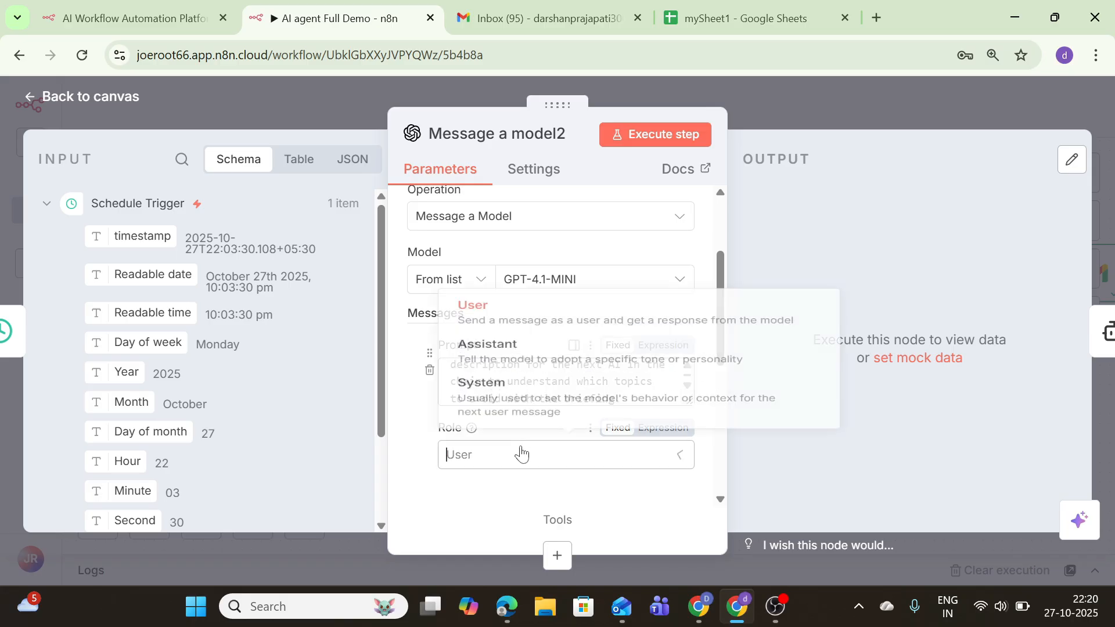
left_click(498, 411)
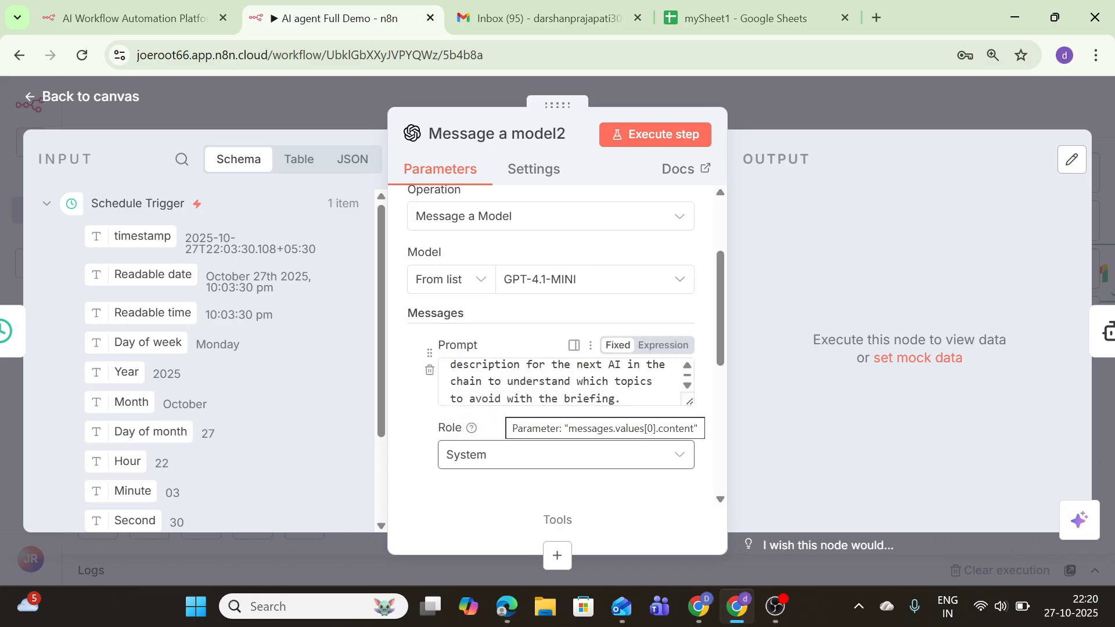
Attach a Google Sheets Get row(s) tool to Message a model2, reading Sheet1 of mySheet1
left_click(116, 97)
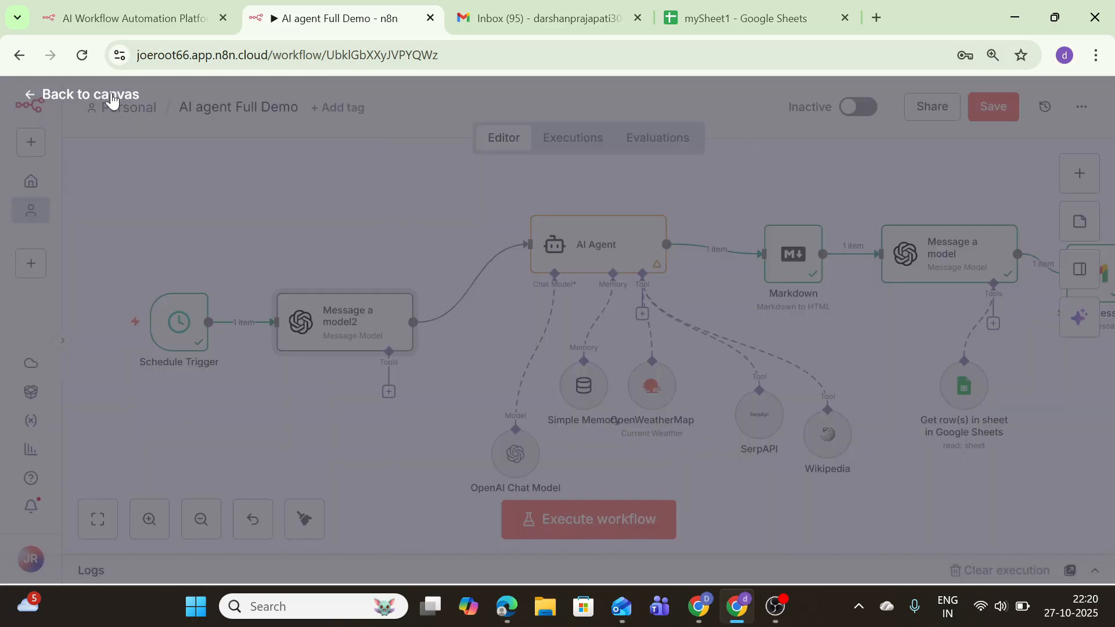
left_click(389, 393)
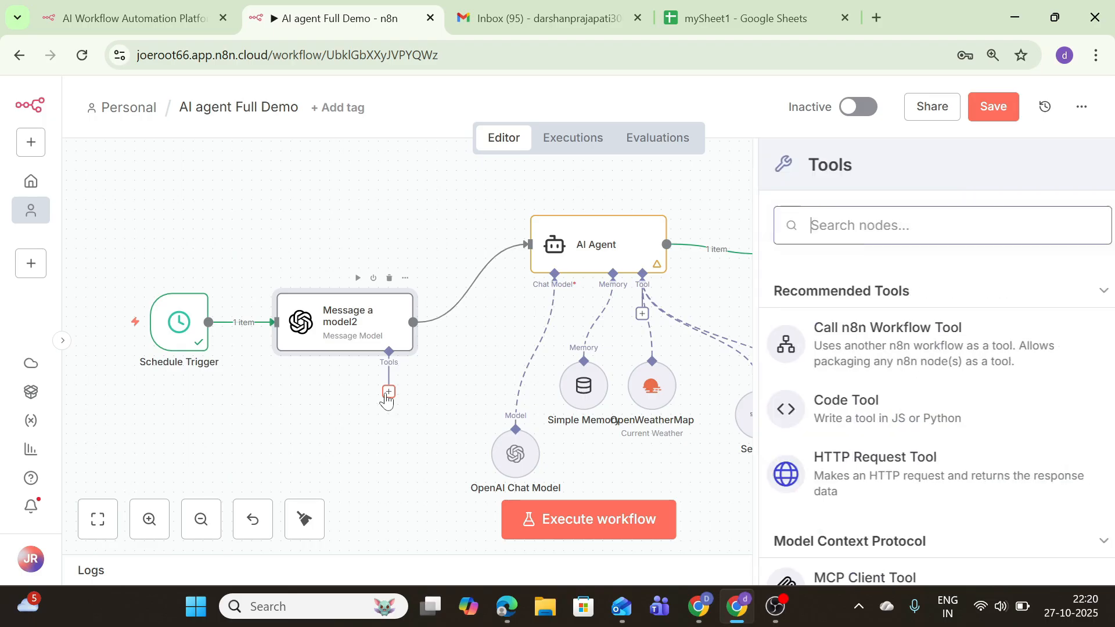
type("go")
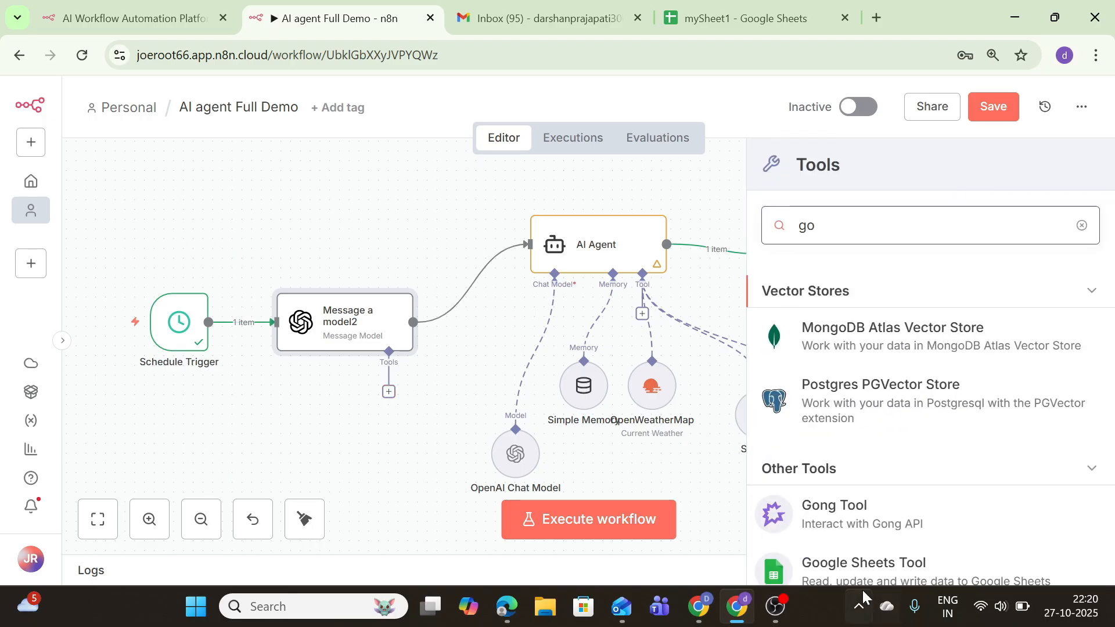
left_click(845, 572)
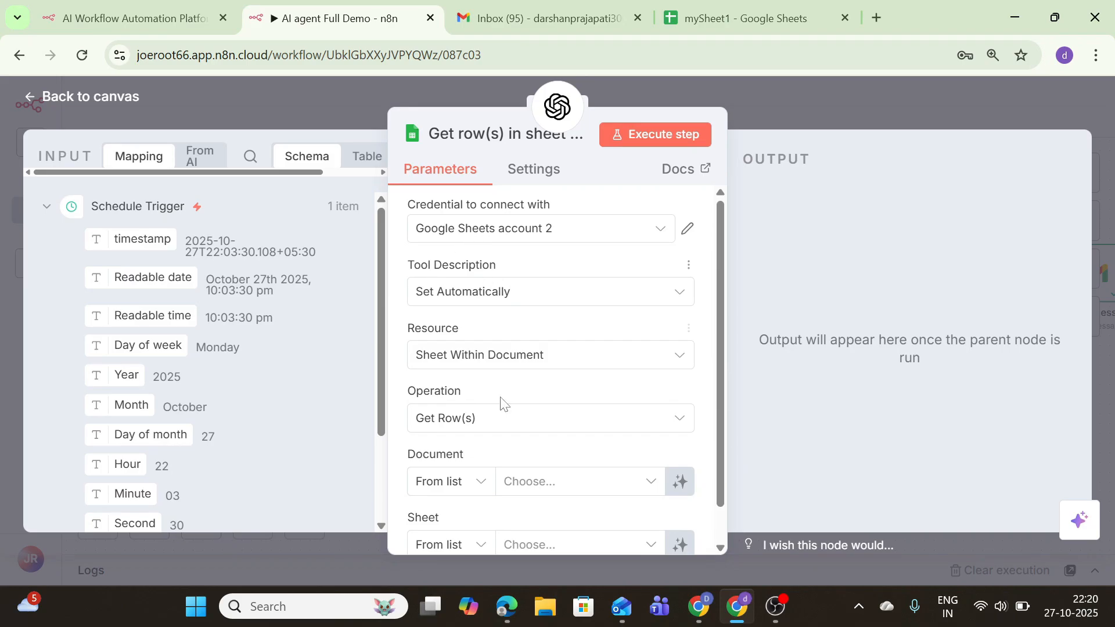
left_click(512, 481)
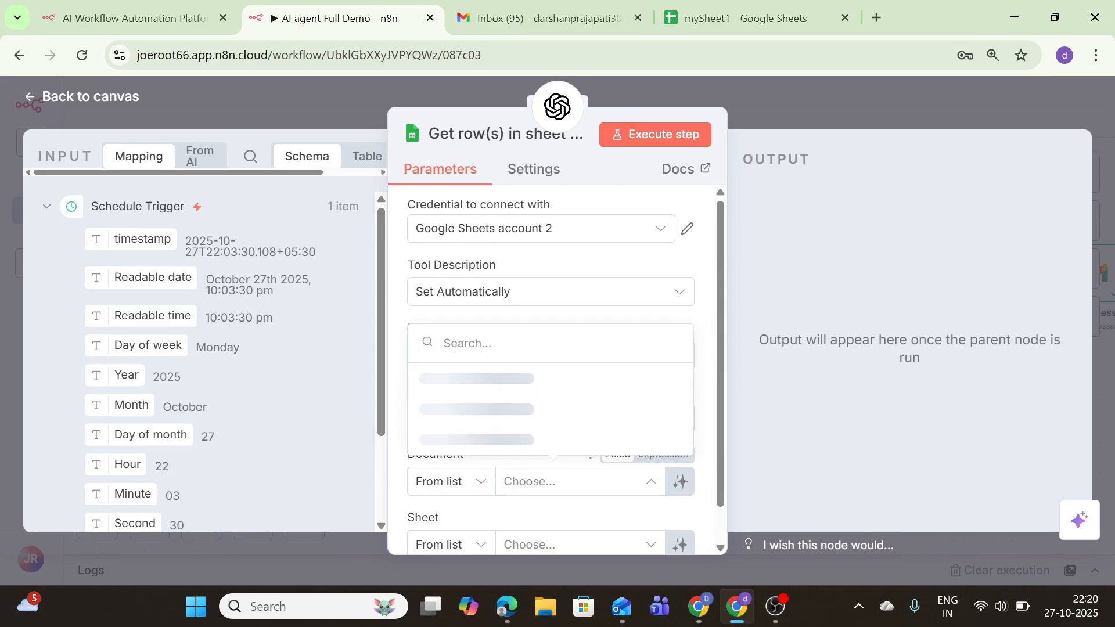
left_click(462, 440)
left_click(511, 543)
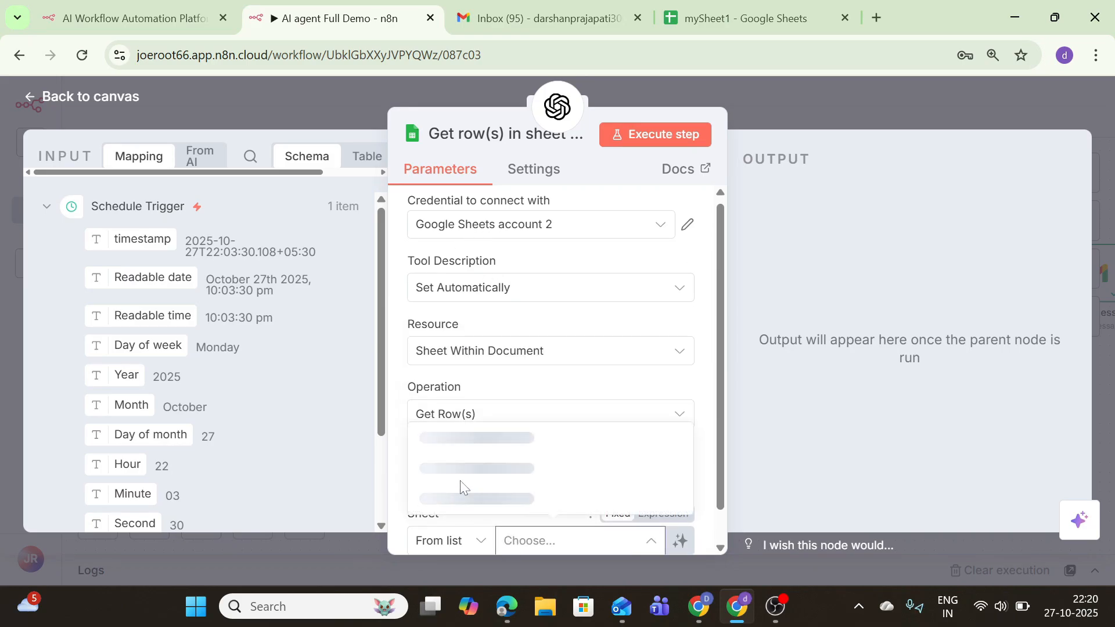
left_click(574, 492)
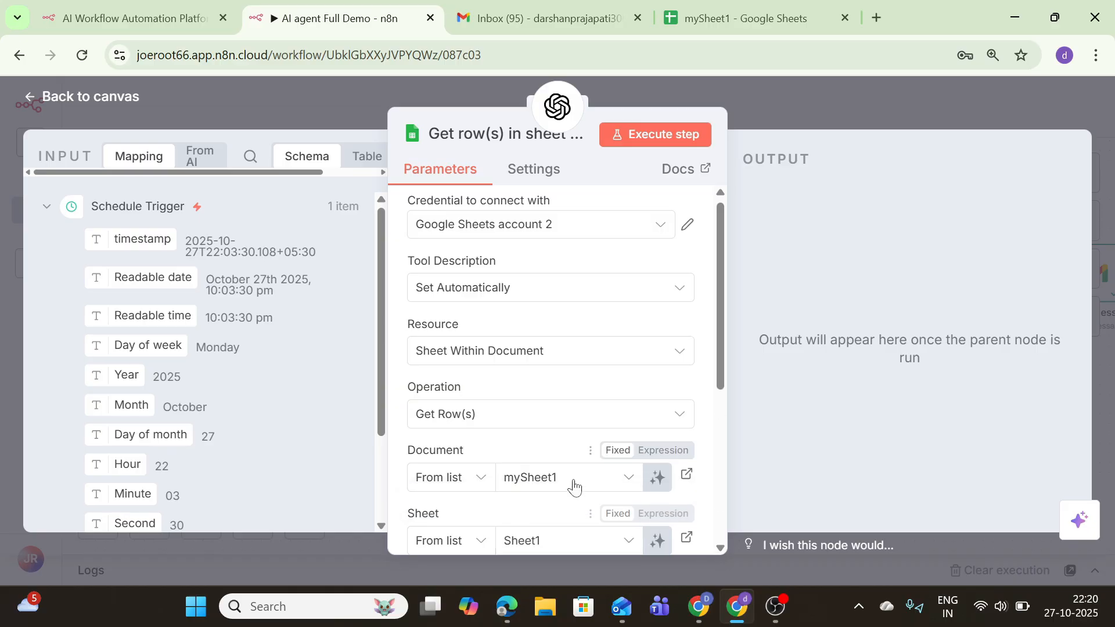
scroll(574, 488, "down", 5)
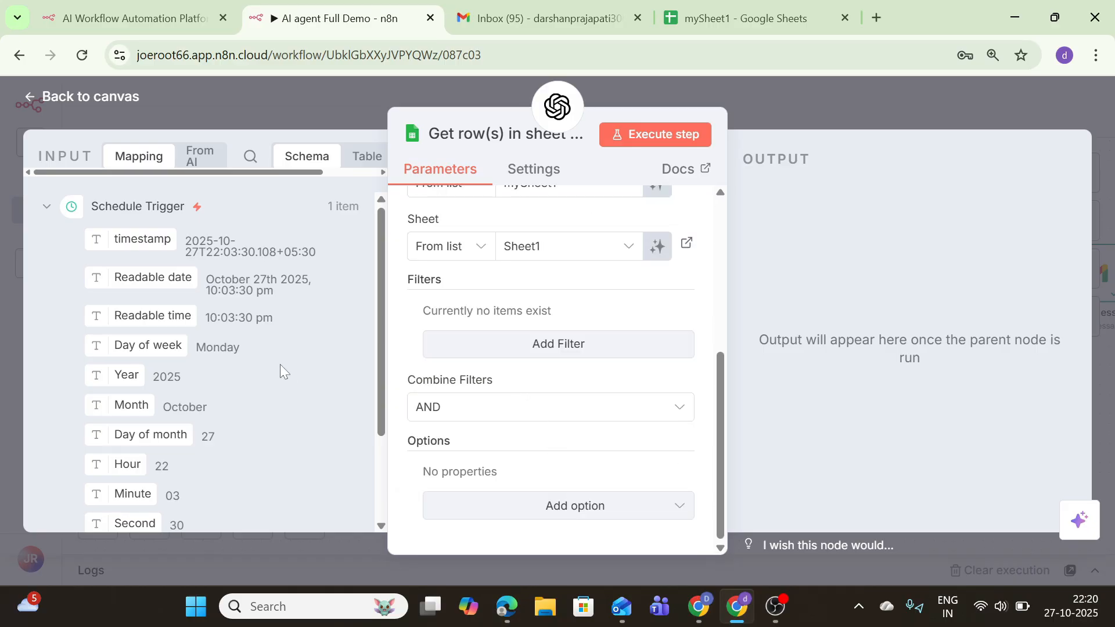
left_click(104, 97)
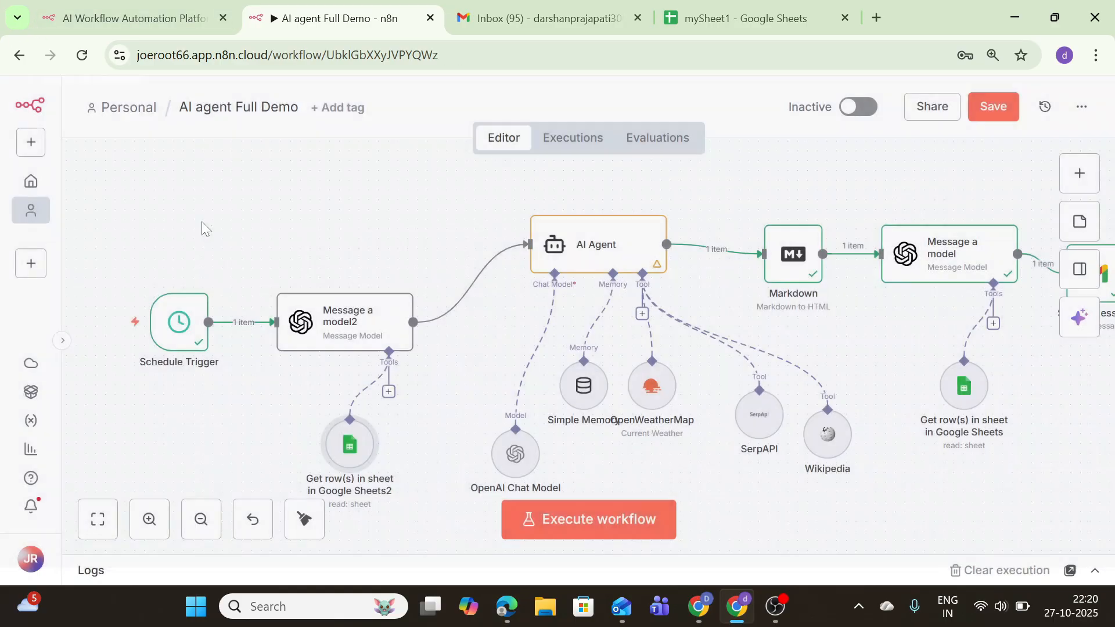
Run the whole workflow and check Message a model2's entry in the execution logs
left_click(357, 278)
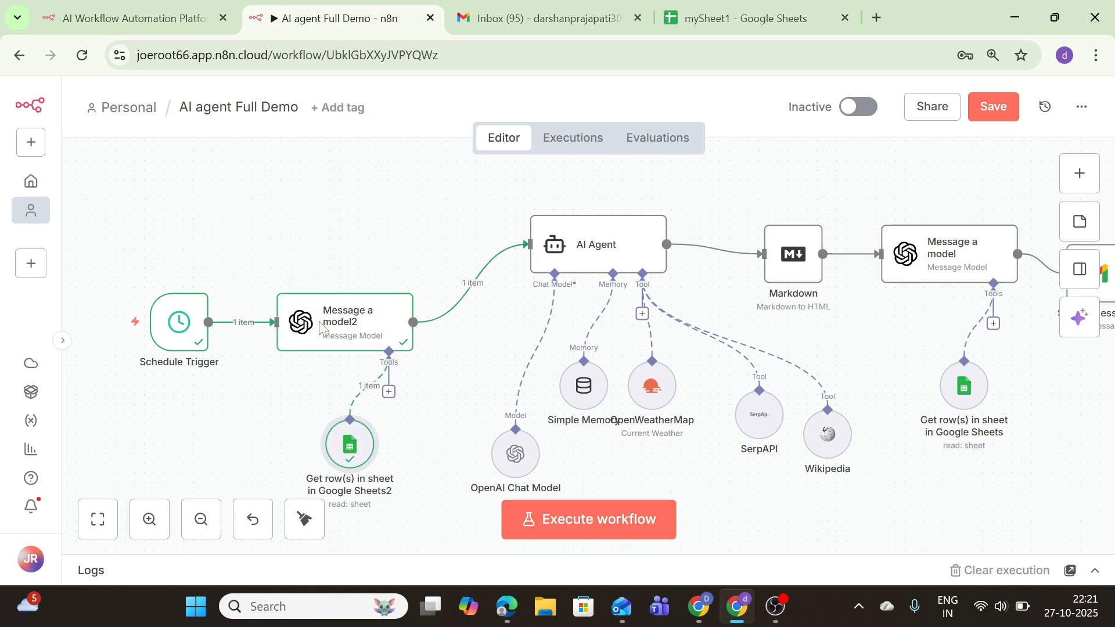
left_click(1091, 571)
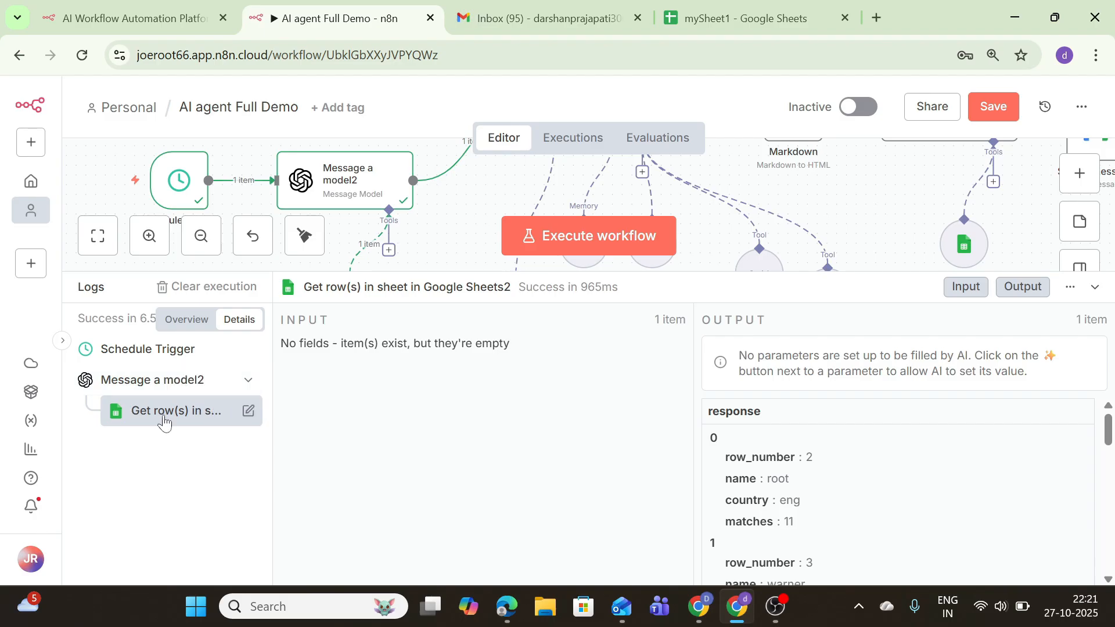
left_click(247, 381)
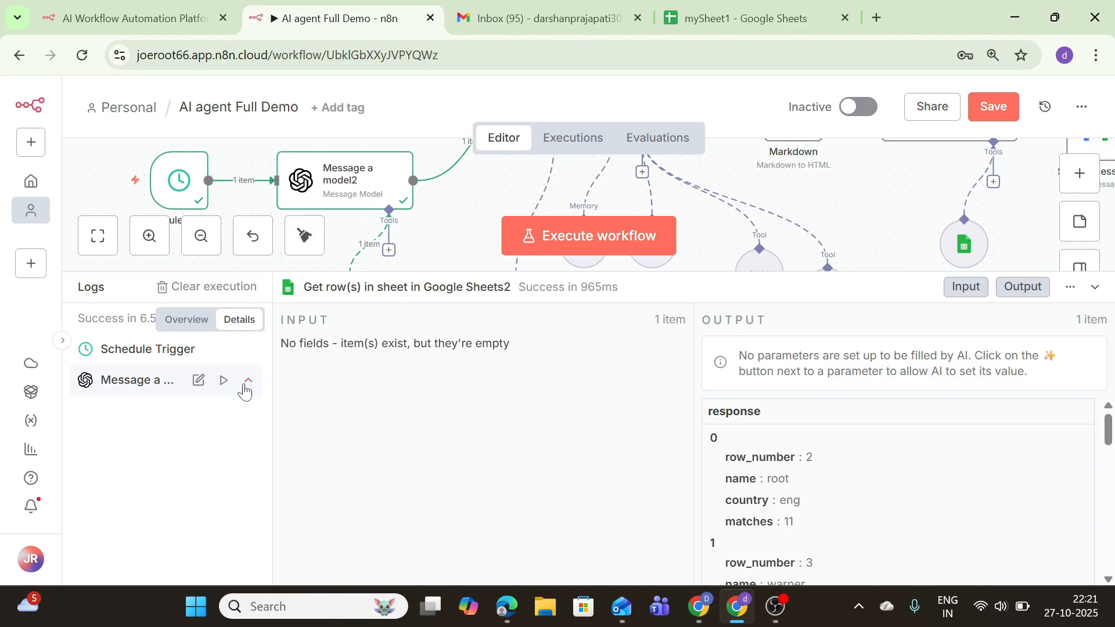
left_click(247, 381)
left_click(210, 427)
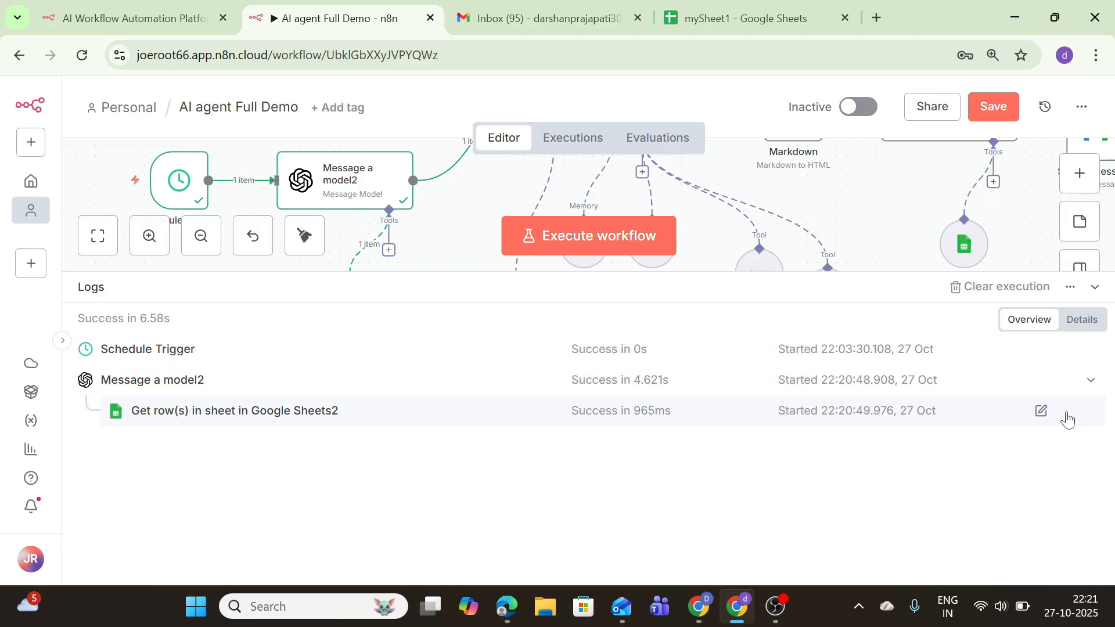
Re-run Message a model2, review the Schedule Trigger's output details, then close the logs
left_click(1066, 381)
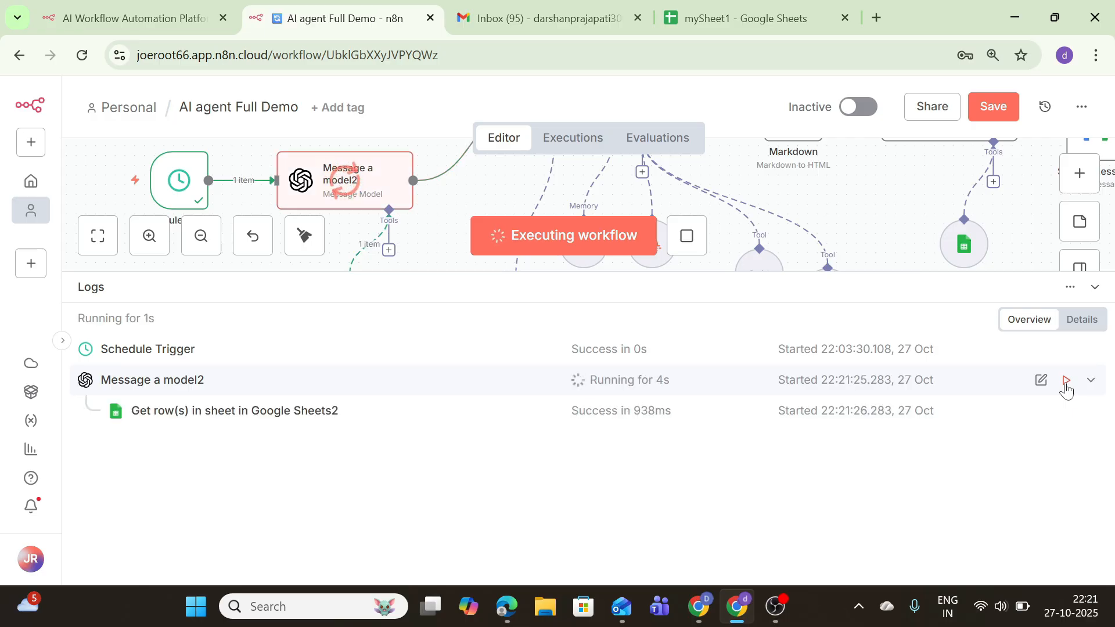
left_click(62, 340)
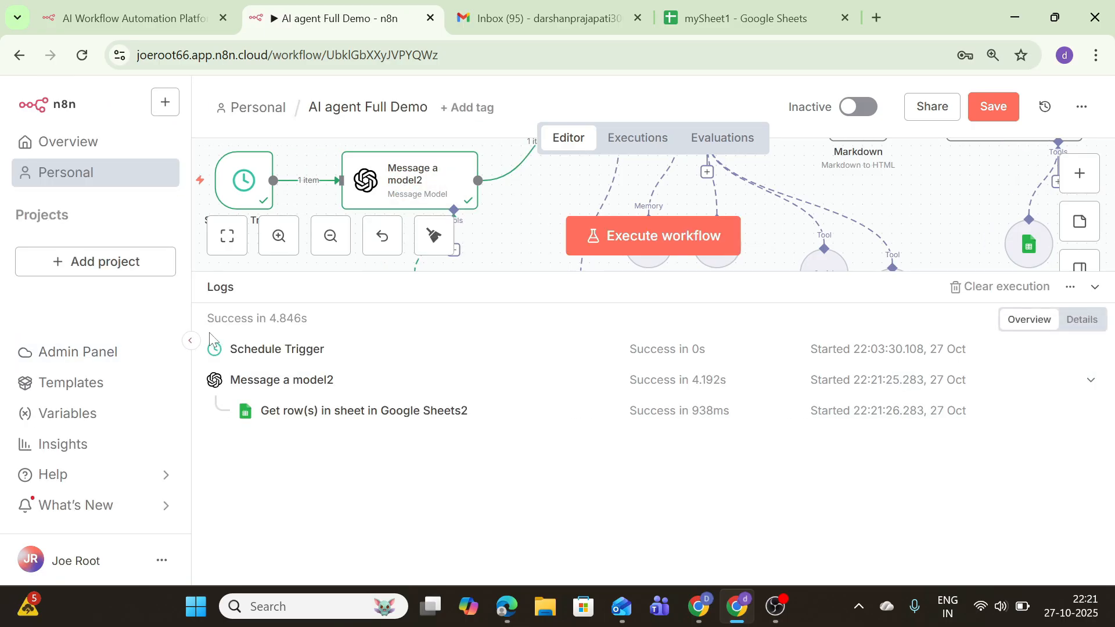
left_click(191, 340)
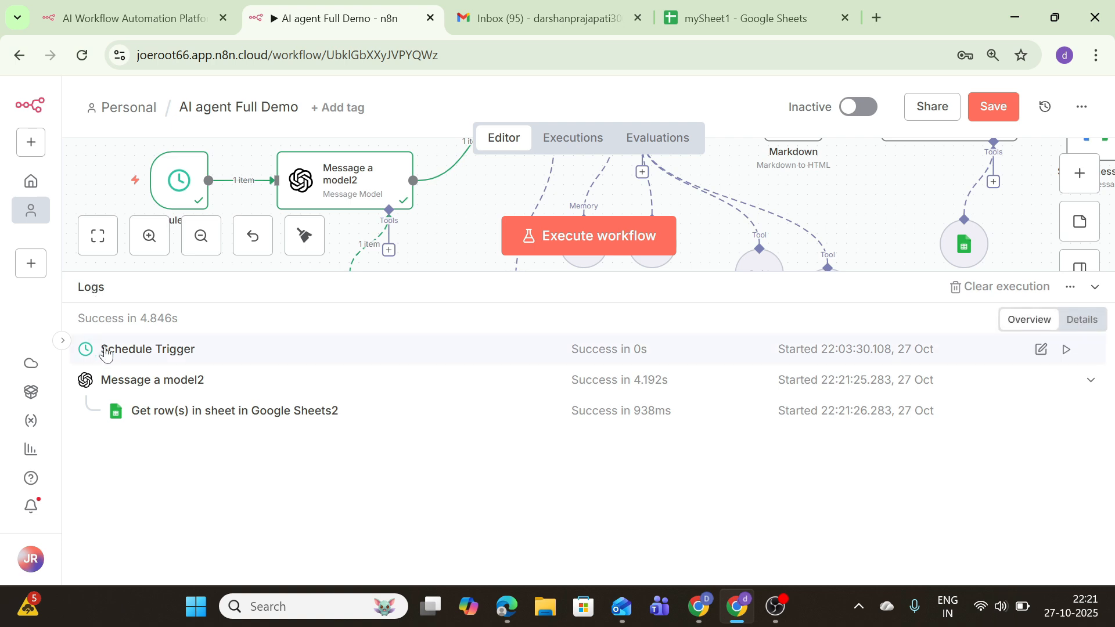
left_click(1074, 323)
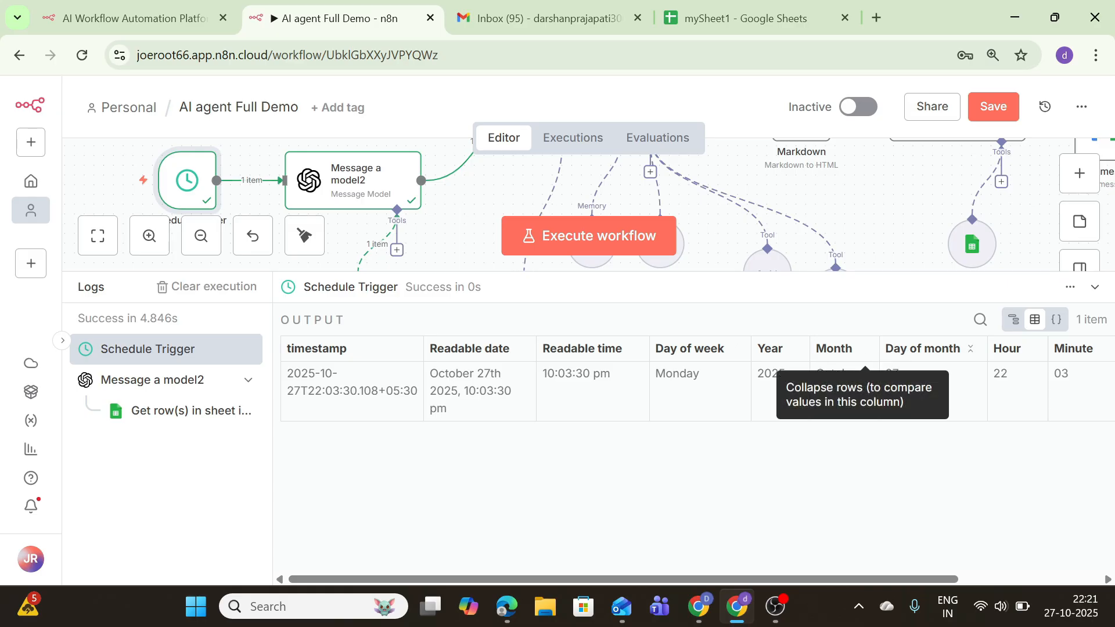
left_click_drag(782, 578, 952, 608)
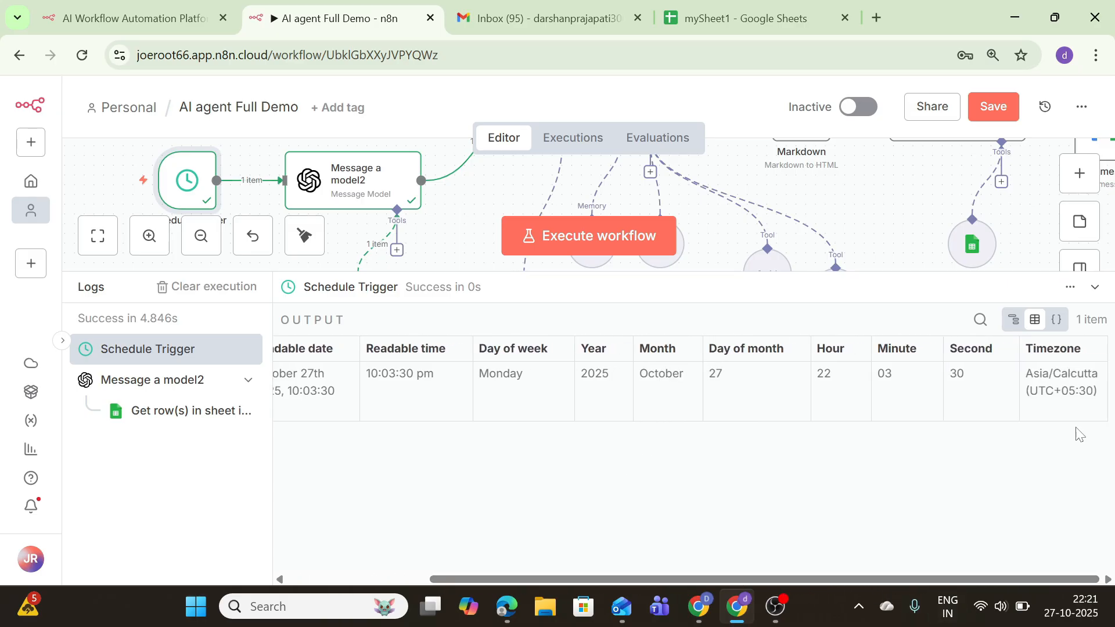
left_click(1094, 287)
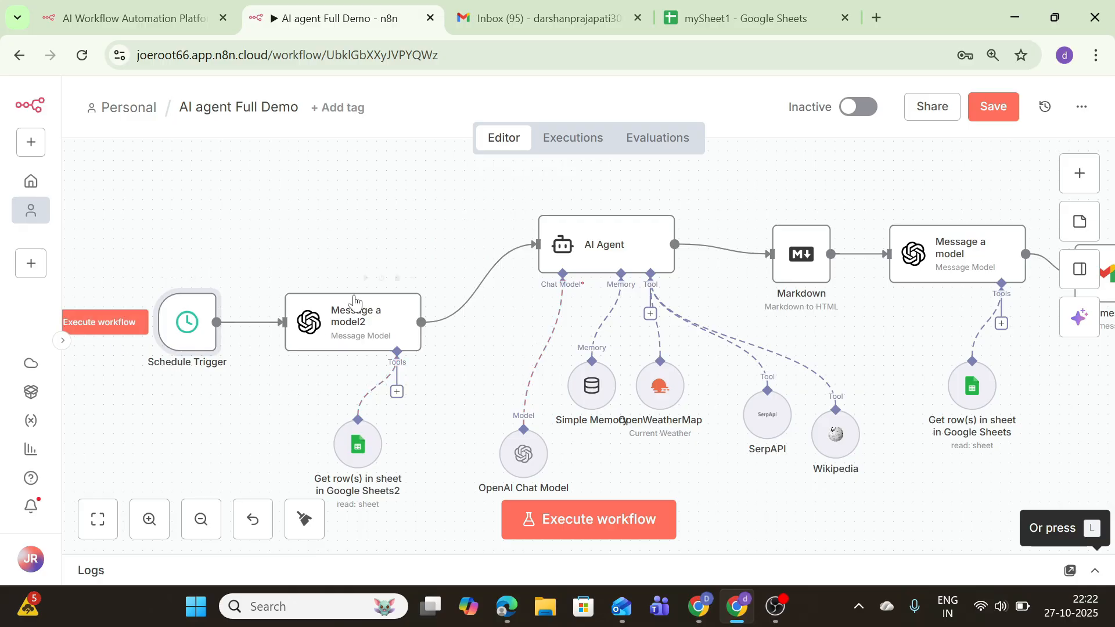
In the AI Agent prompt, replace the Today's date line with an 'Avoid the following topics:' line
left_click(630, 256)
double_click(630, 256)
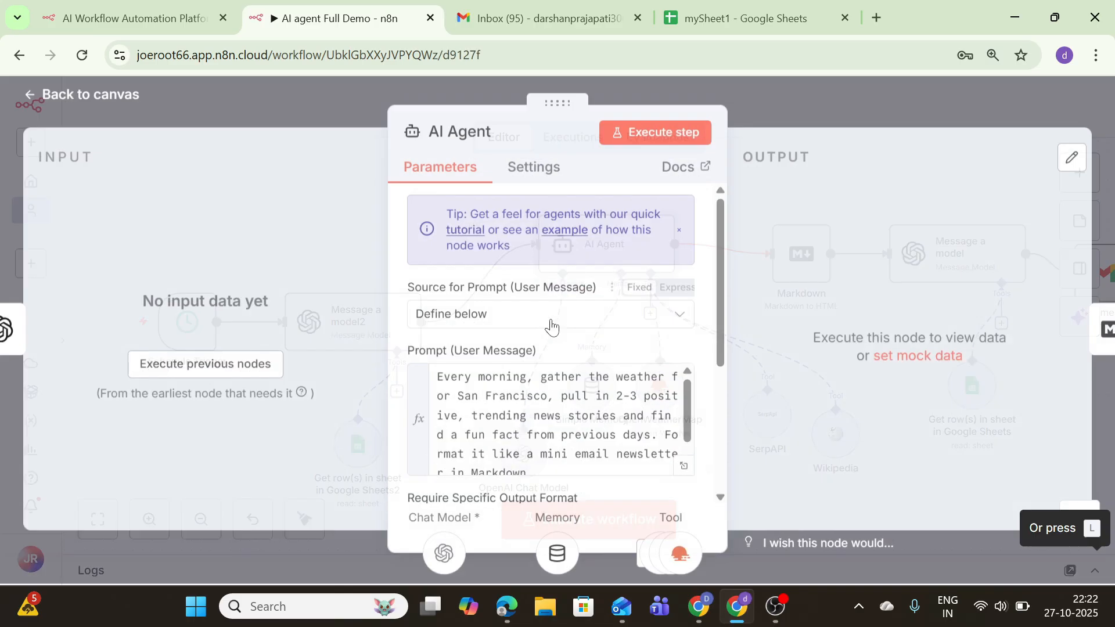
scroll(551, 418, "down", 1)
scroll(524, 424, "down", 4)
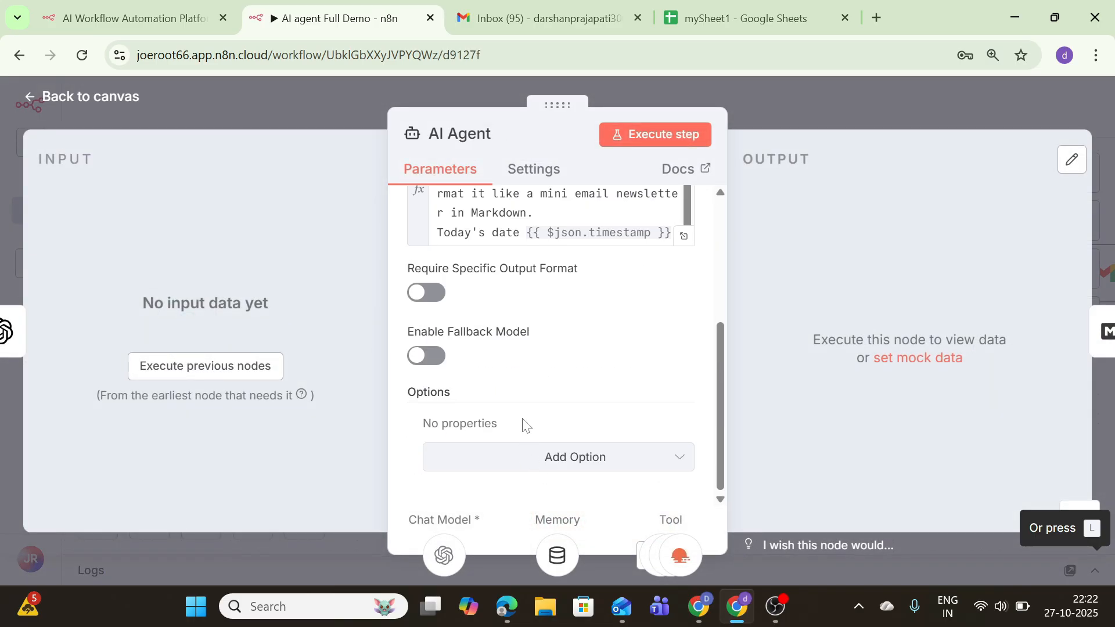
triple_click(511, 232)
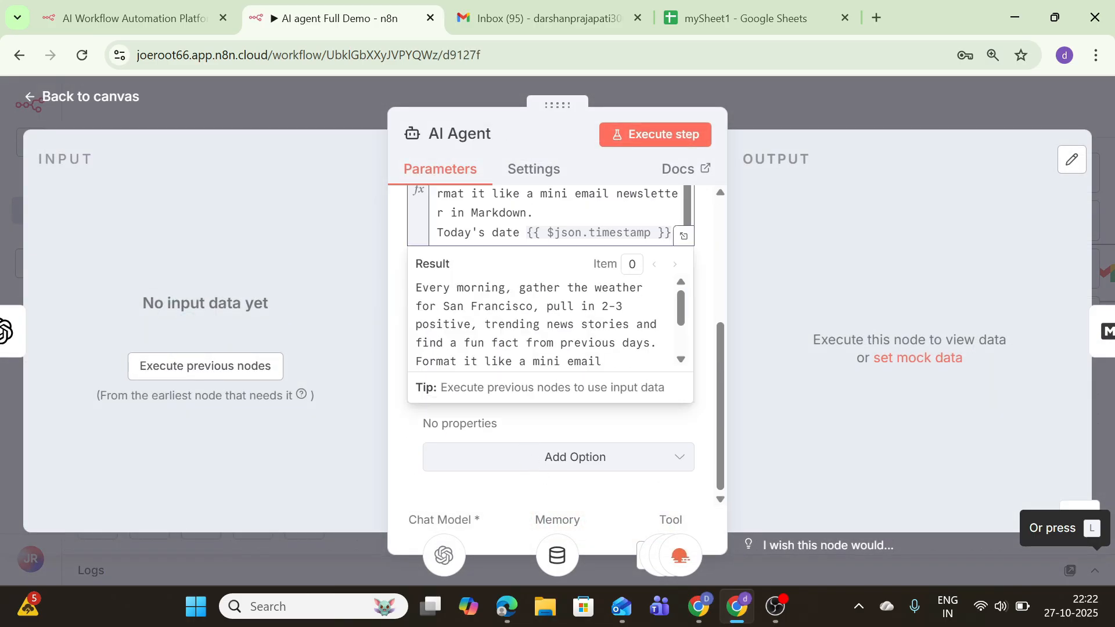
key("BackSpace")
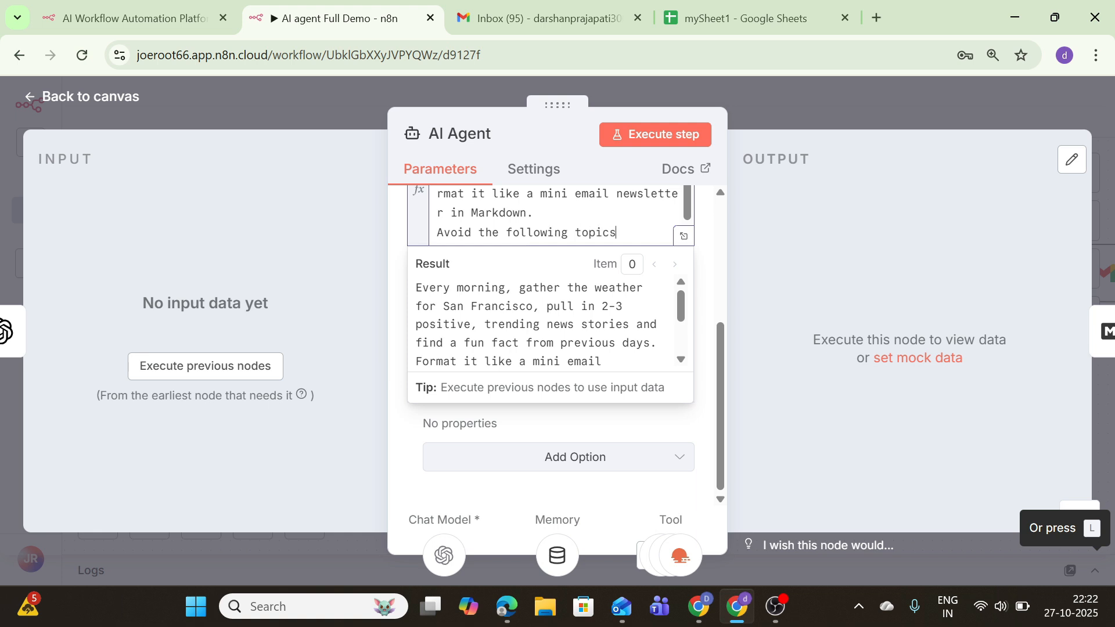
type(":")
key("Return")
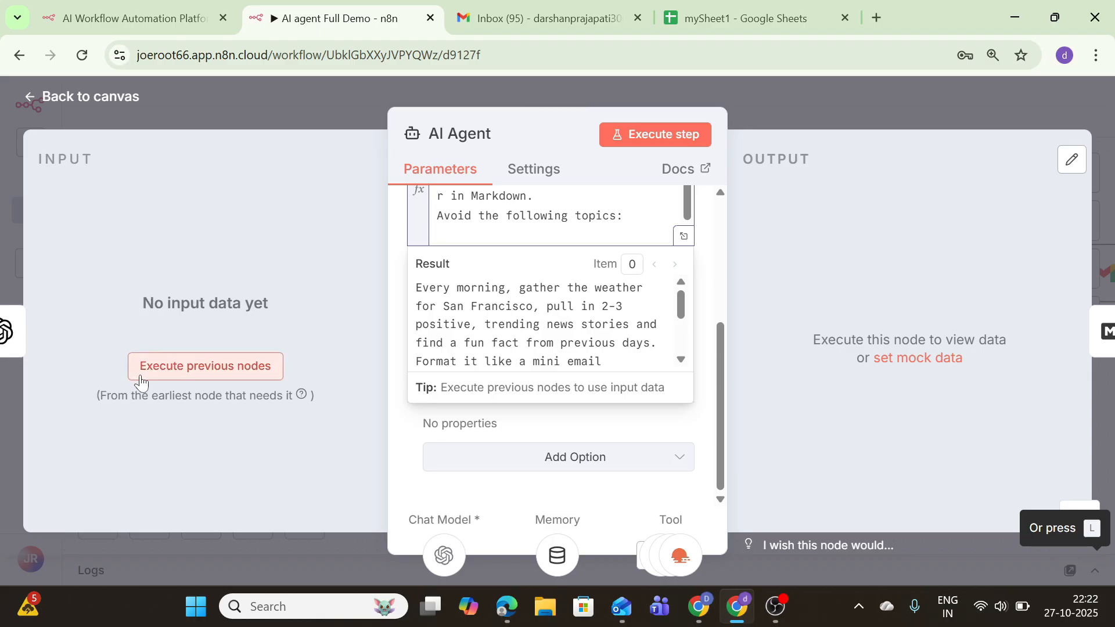
Run the upstream nodes and insert Message a model2's message.content after the avoid-topics line
left_click(174, 369)
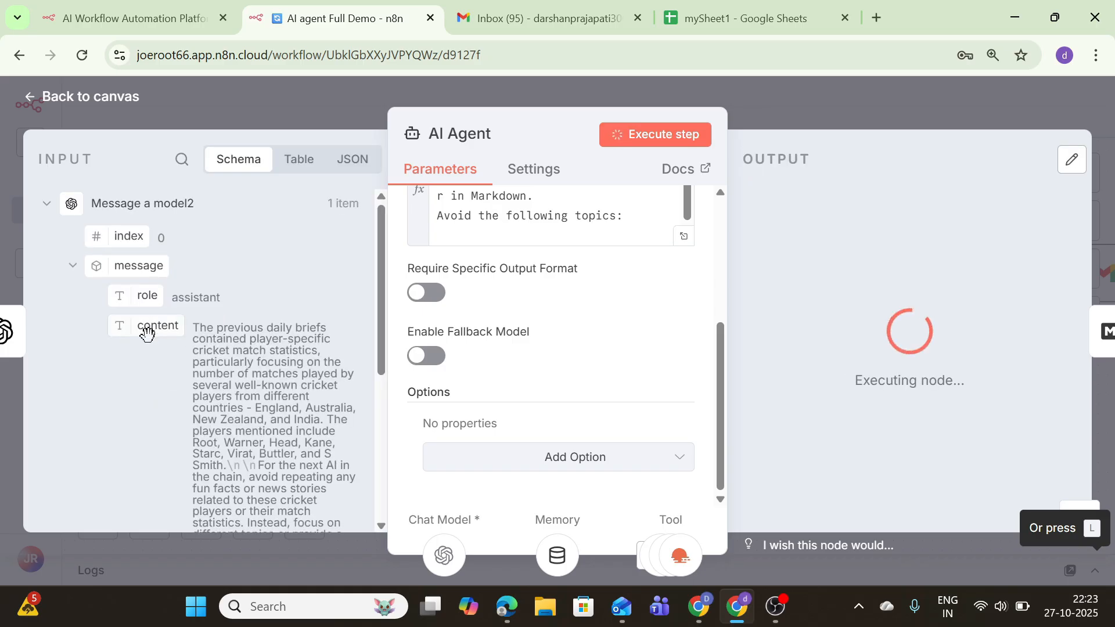
left_click_drag(150, 328, 472, 233)
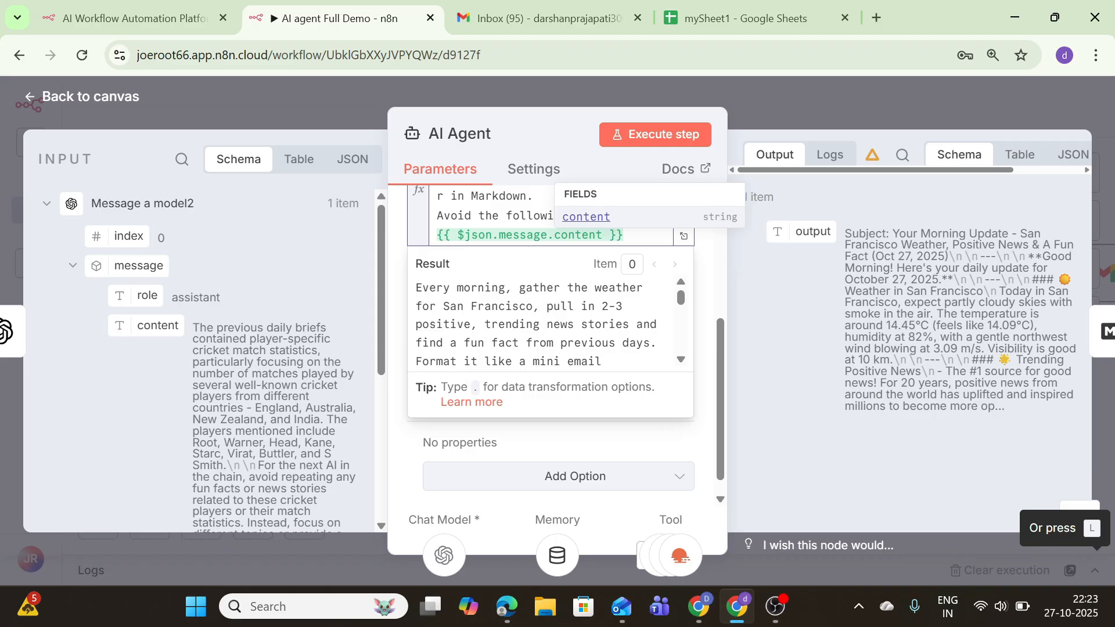
left_click(110, 97)
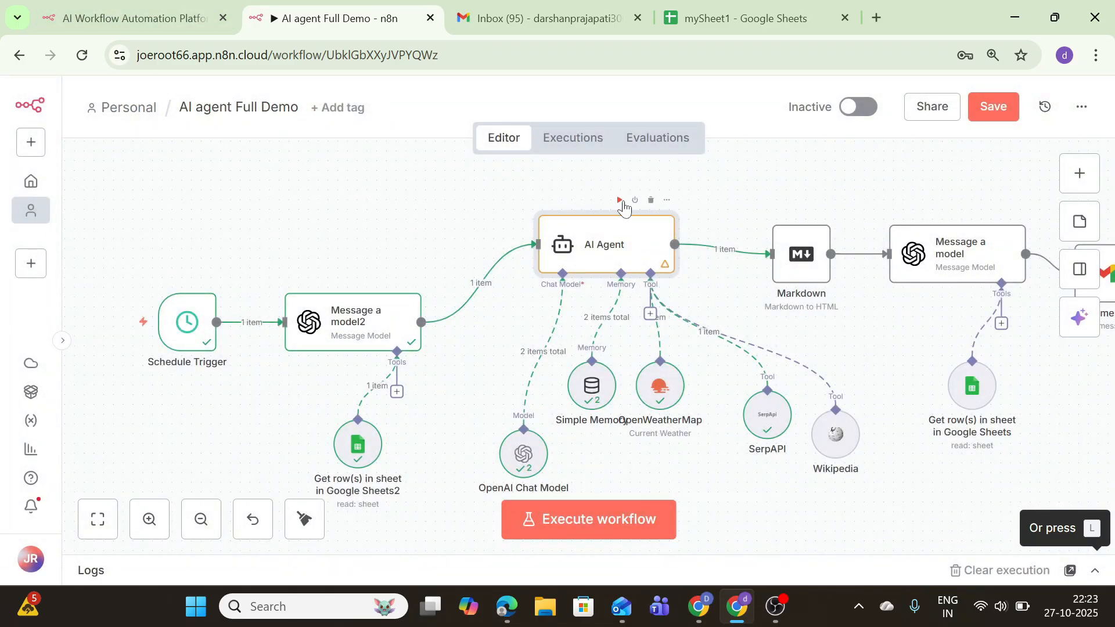
Run the AI Agent node alone and check its previous-briefs input in the logs
left_click(620, 200)
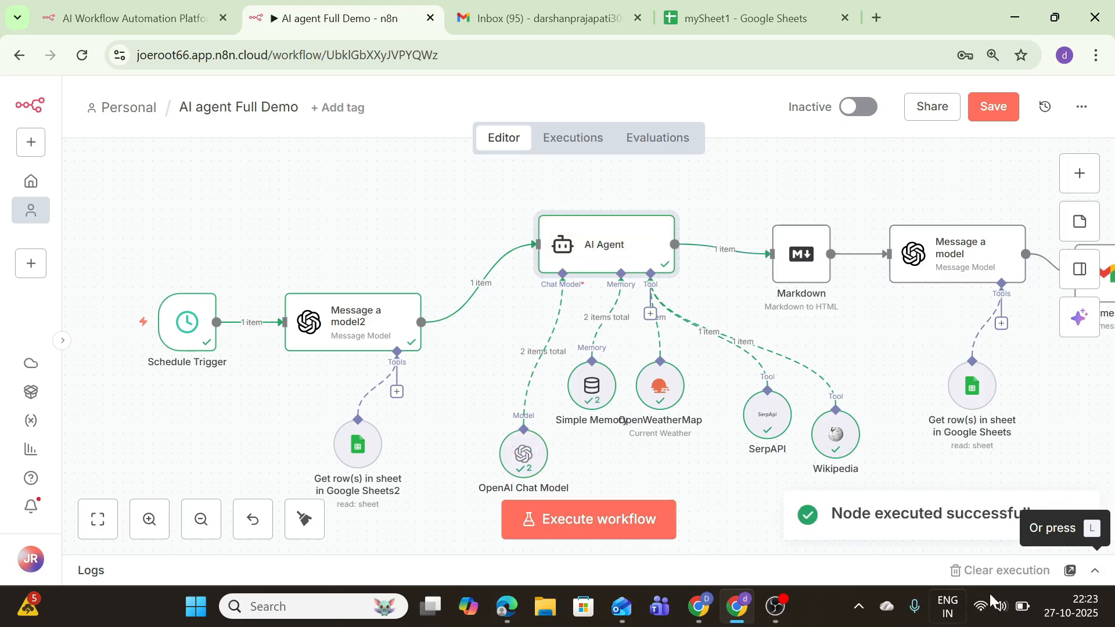
left_click(1095, 571)
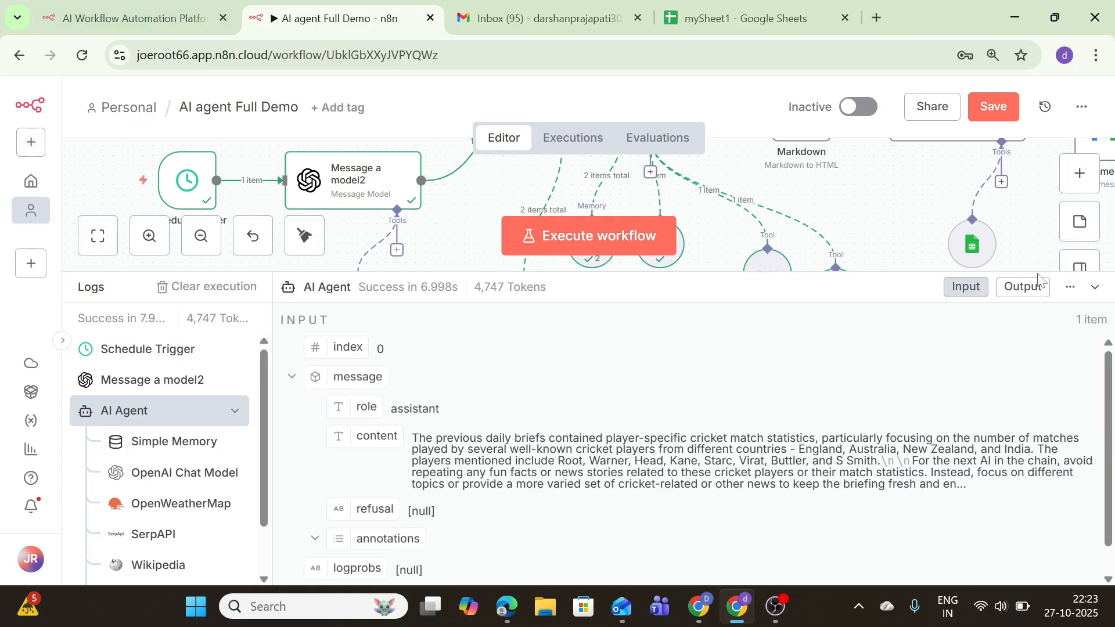
left_click(1095, 287)
mouse_move(505, 432)
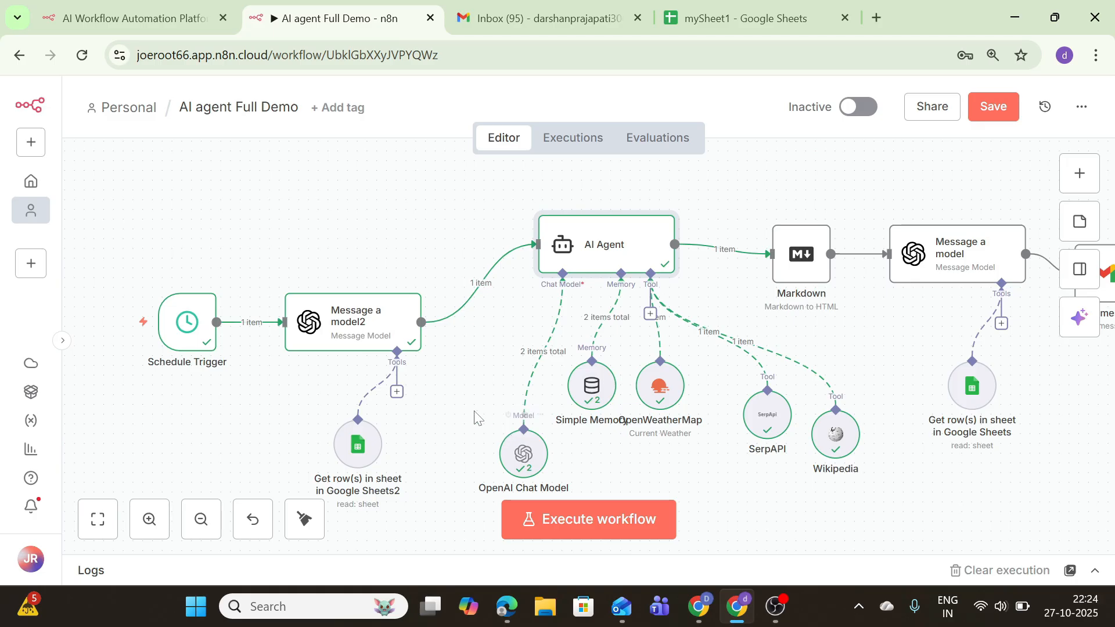
Move the Schedule Trigger, Message a model2, chat model, AI Agent, memory and weather nodes into a tighter layout
left_click_drag(185, 329, 146, 309)
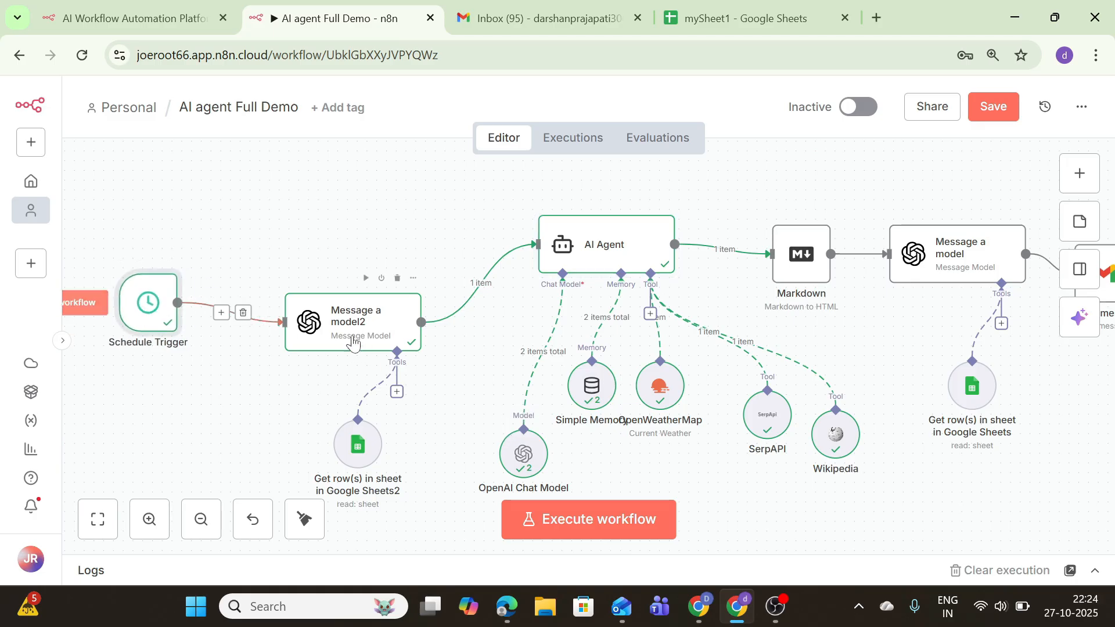
left_click_drag(355, 338, 316, 270)
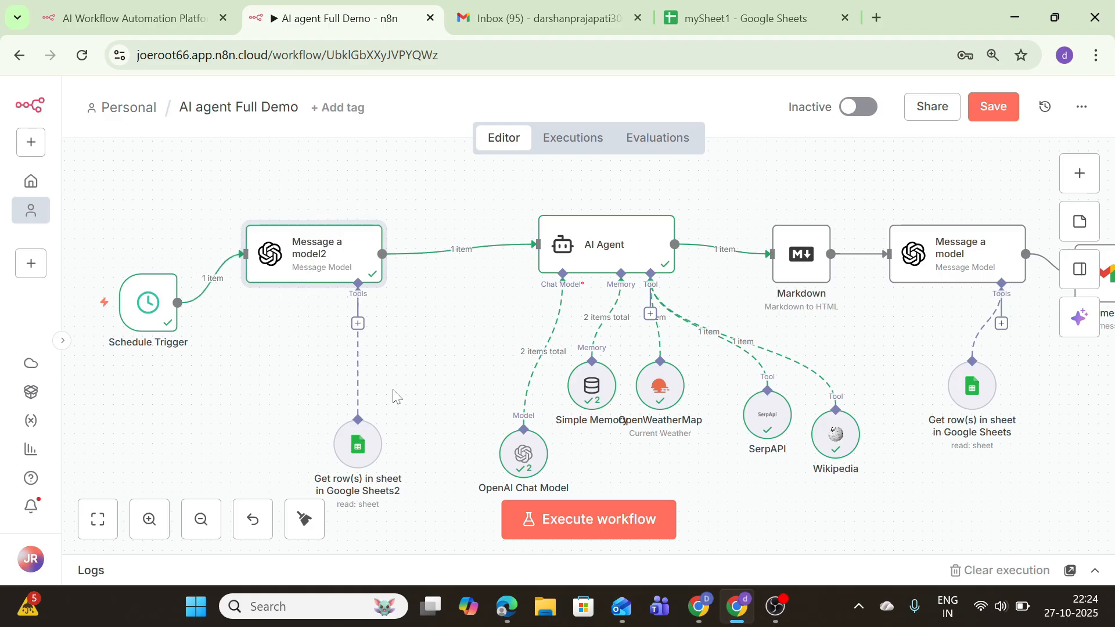
left_click_drag(521, 457, 463, 419)
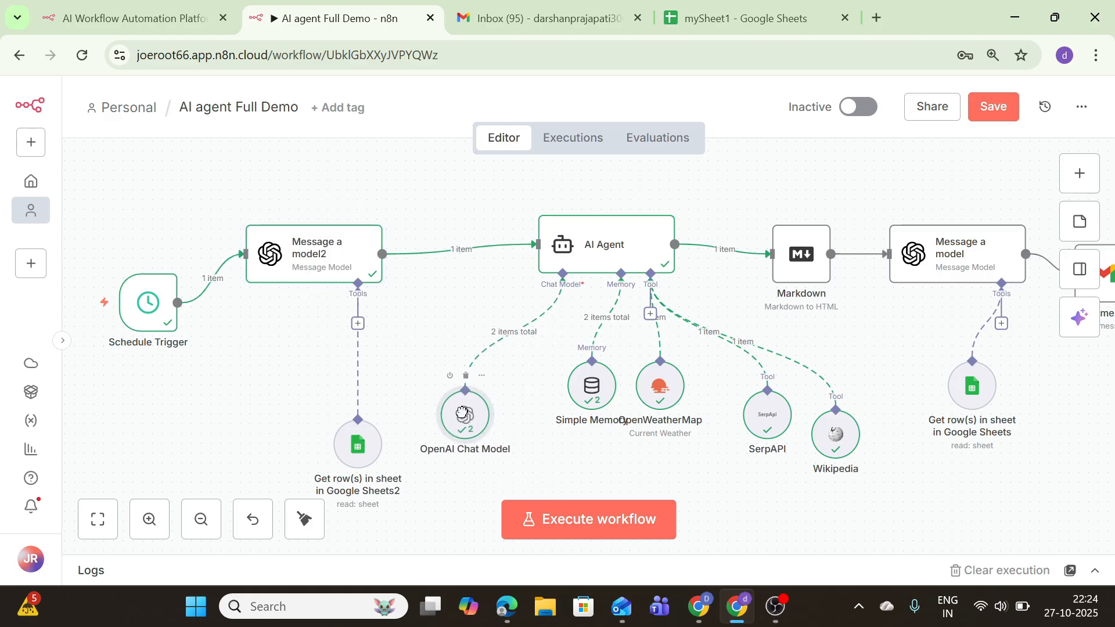
left_click_drag(555, 251, 487, 251)
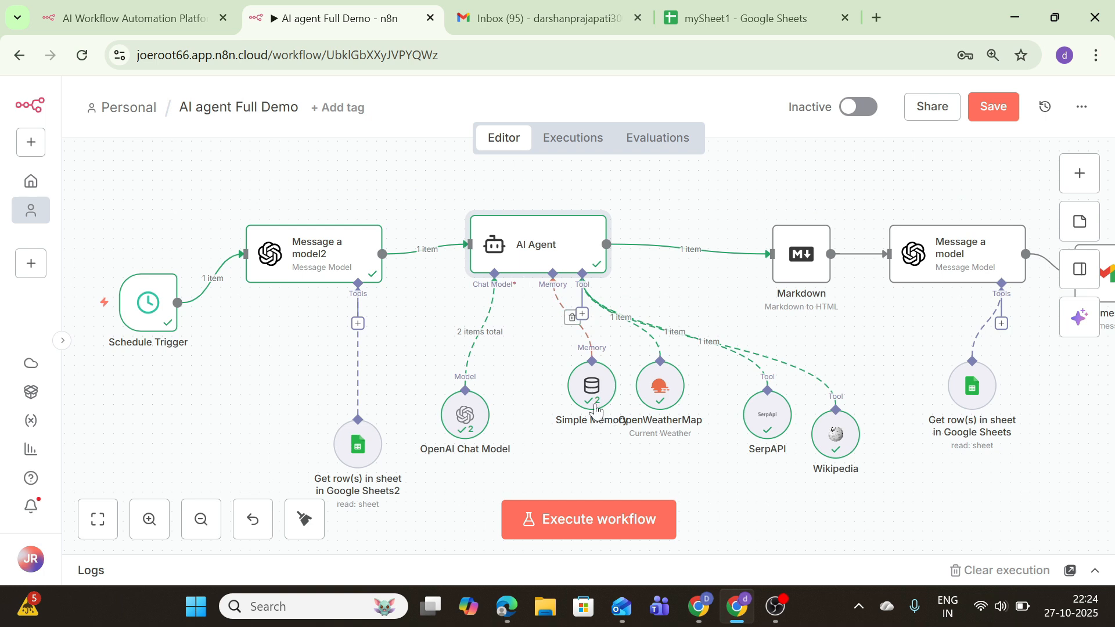
left_click_drag(586, 406, 547, 405)
left_click_drag(657, 395, 618, 414)
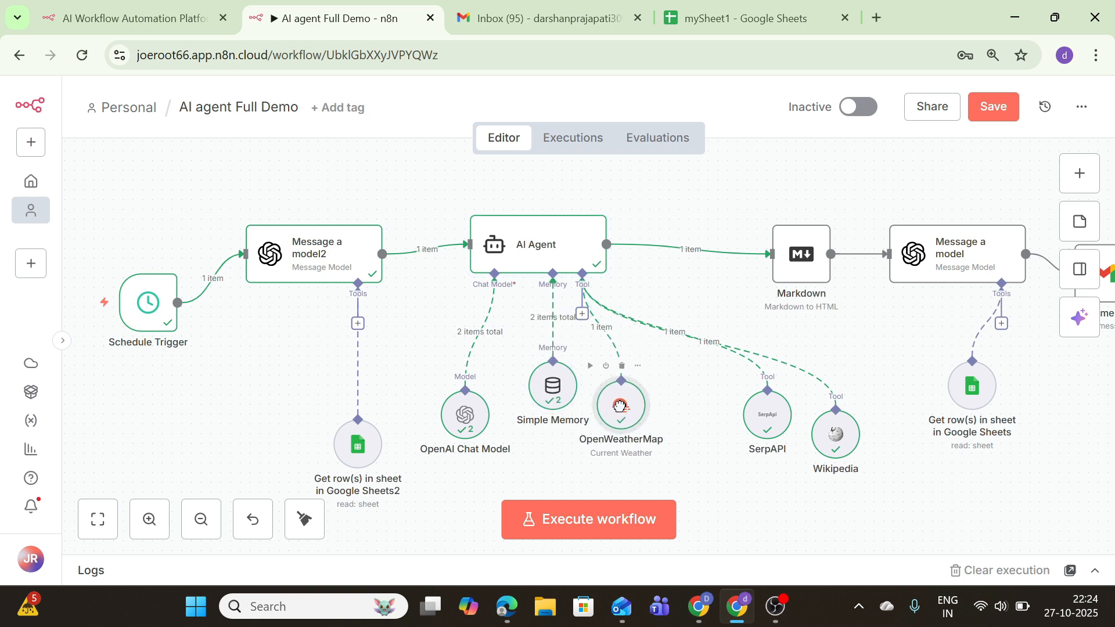
Pull the SerpAPI, Wikipedia, Markdown, Message a model and Get row(s) nodes closer, then run the whole workflow
left_click_drag(742, 426, 674, 446)
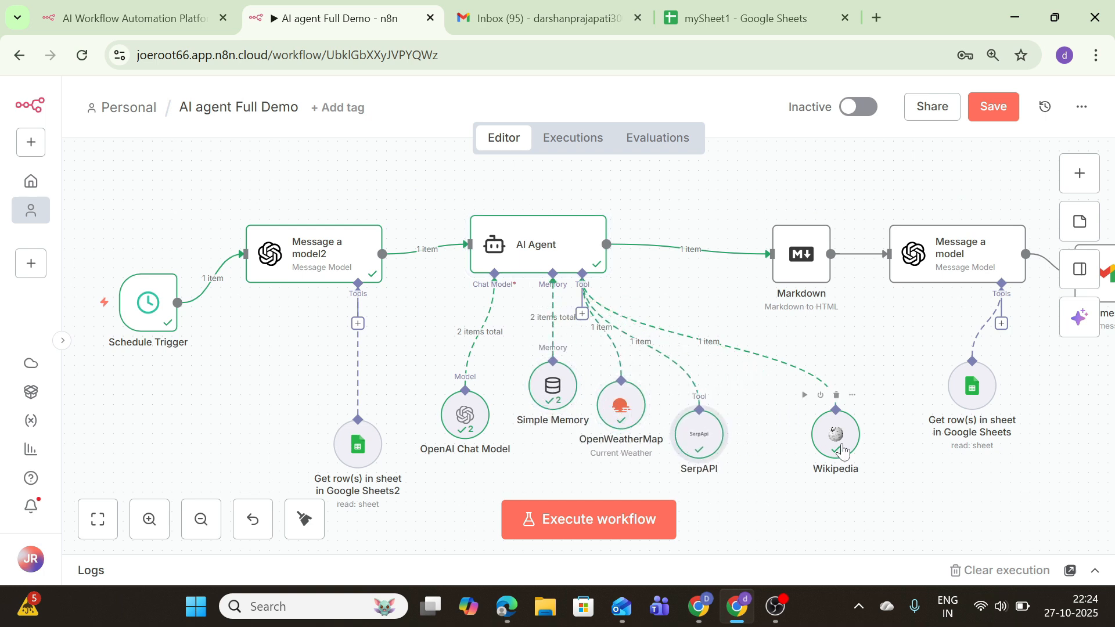
left_click_drag(836, 445, 797, 464)
left_click_drag(801, 255, 752, 245)
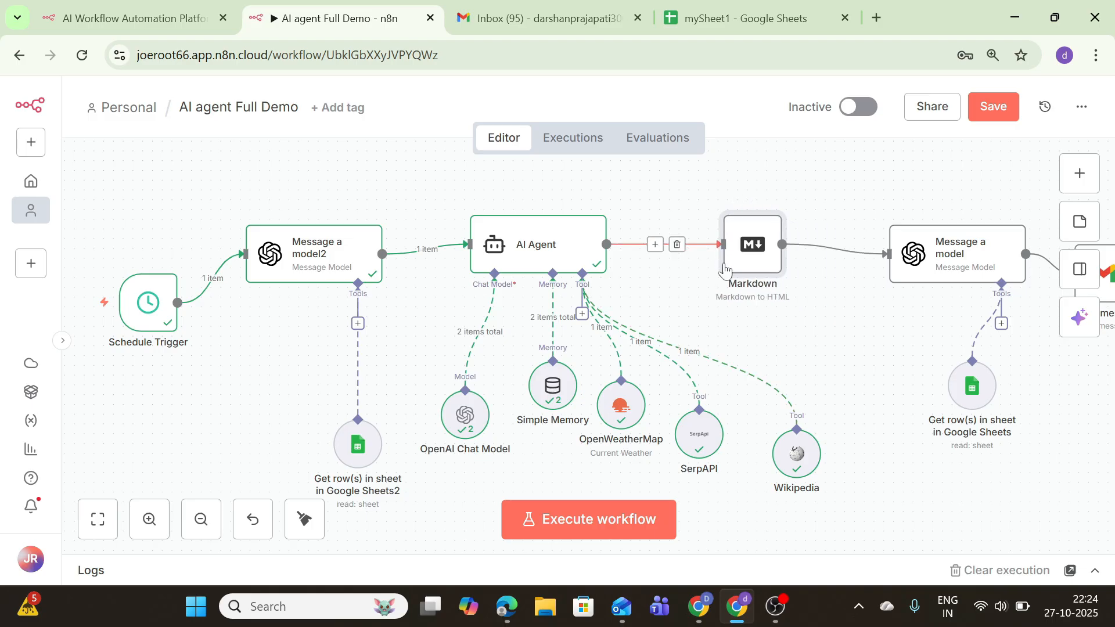
left_click_drag(944, 247, 877, 198)
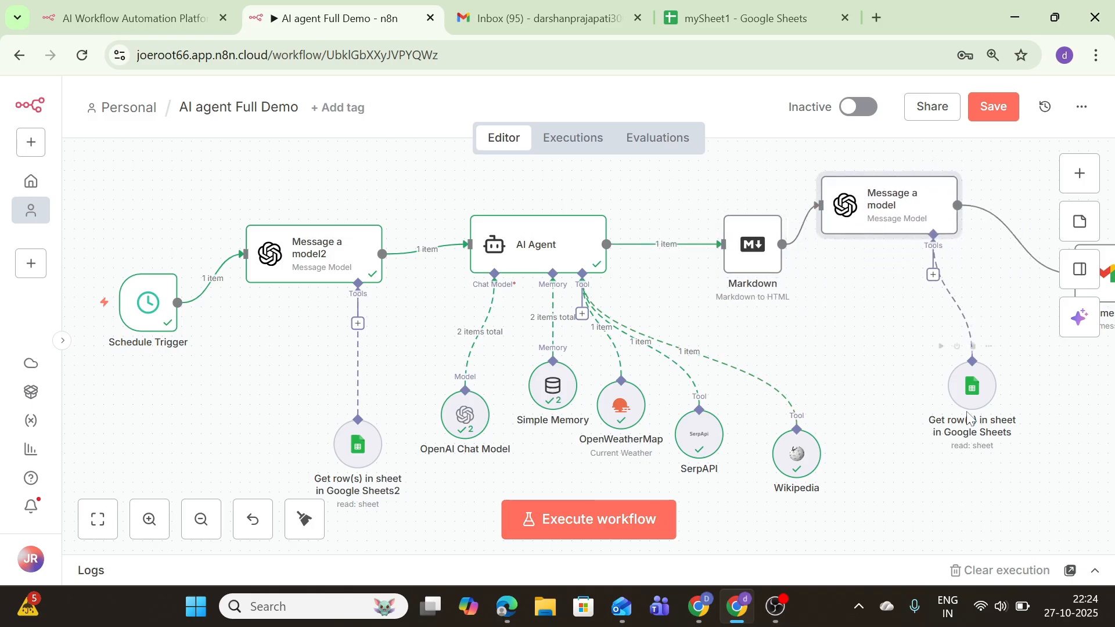
left_click_drag(963, 406, 914, 386)
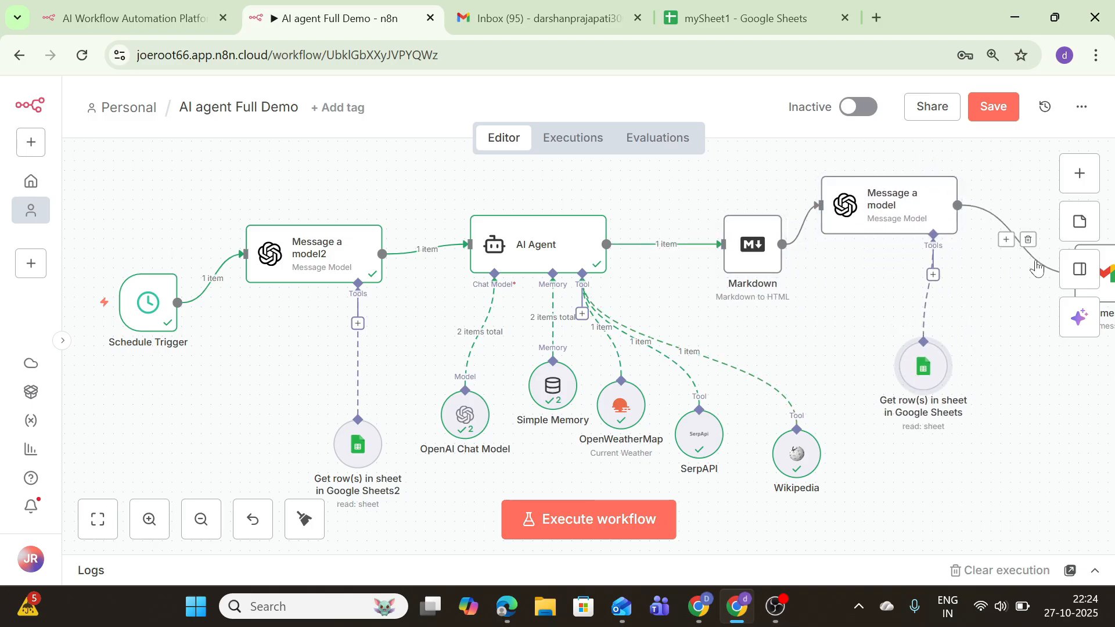
double_click(200, 518)
left_click(554, 514)
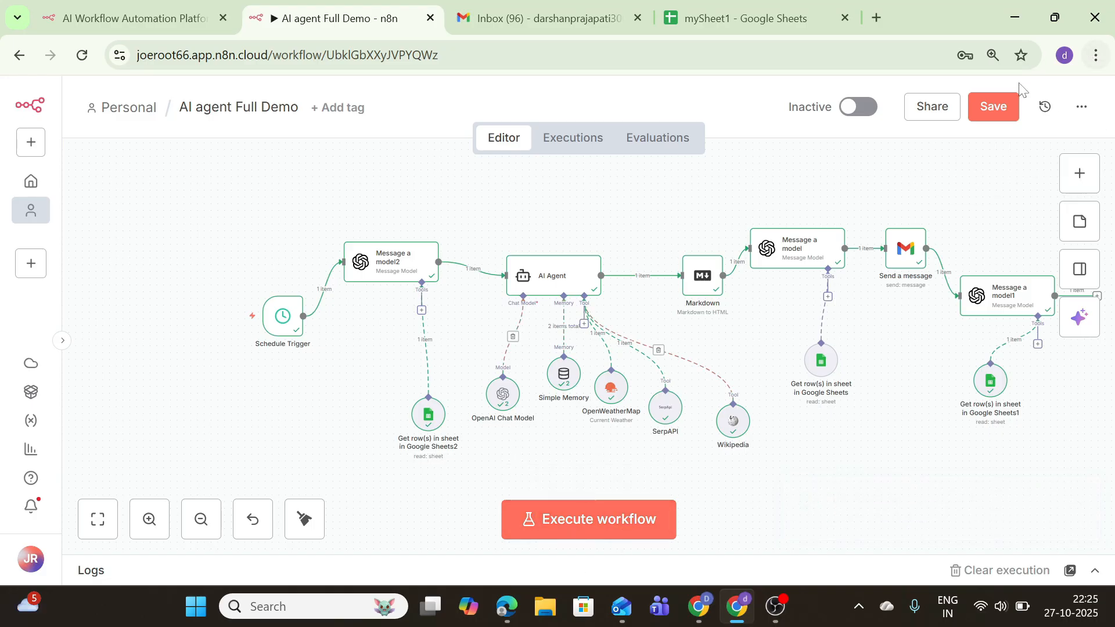
Save the AI agent Full Demo workflow, switch it to Active, and dismiss the notices
left_click(993, 109)
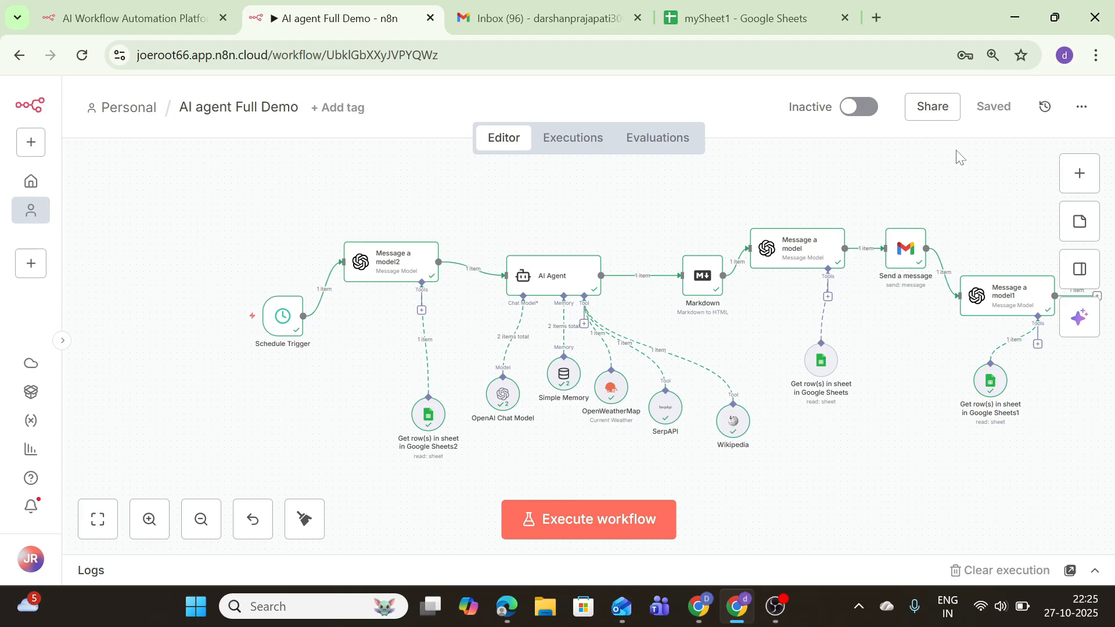
left_click(848, 115)
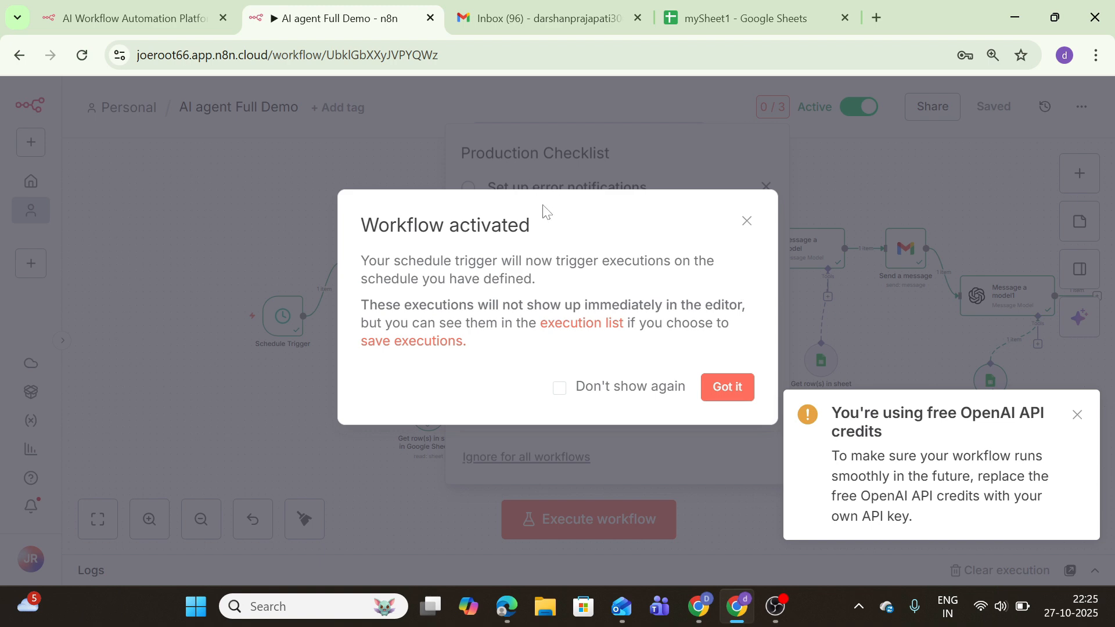
left_click(704, 386)
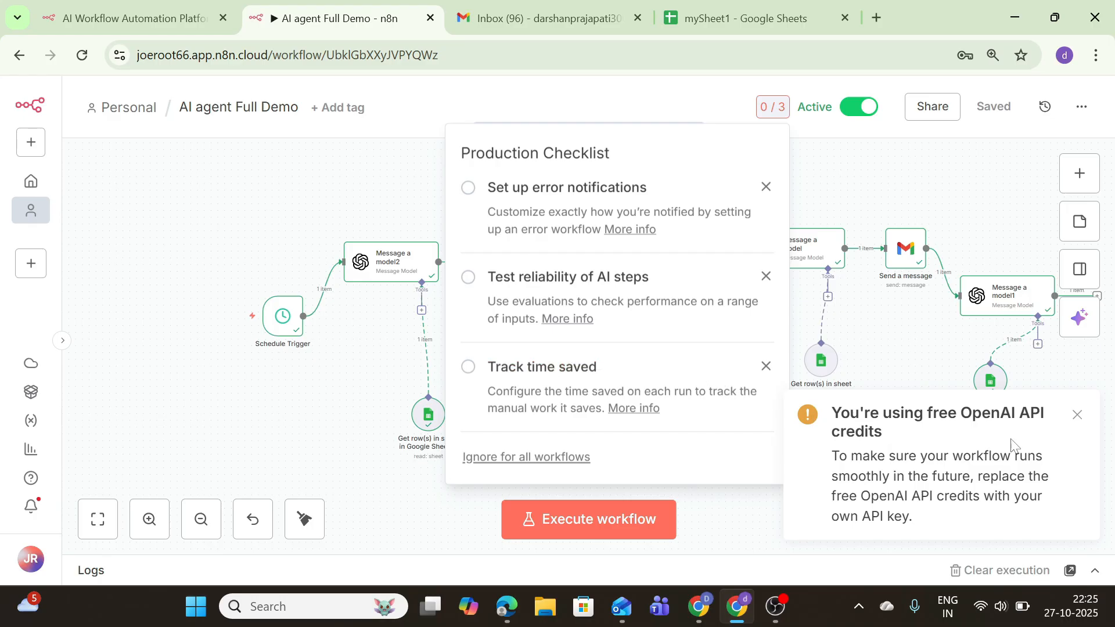
left_click(1076, 415)
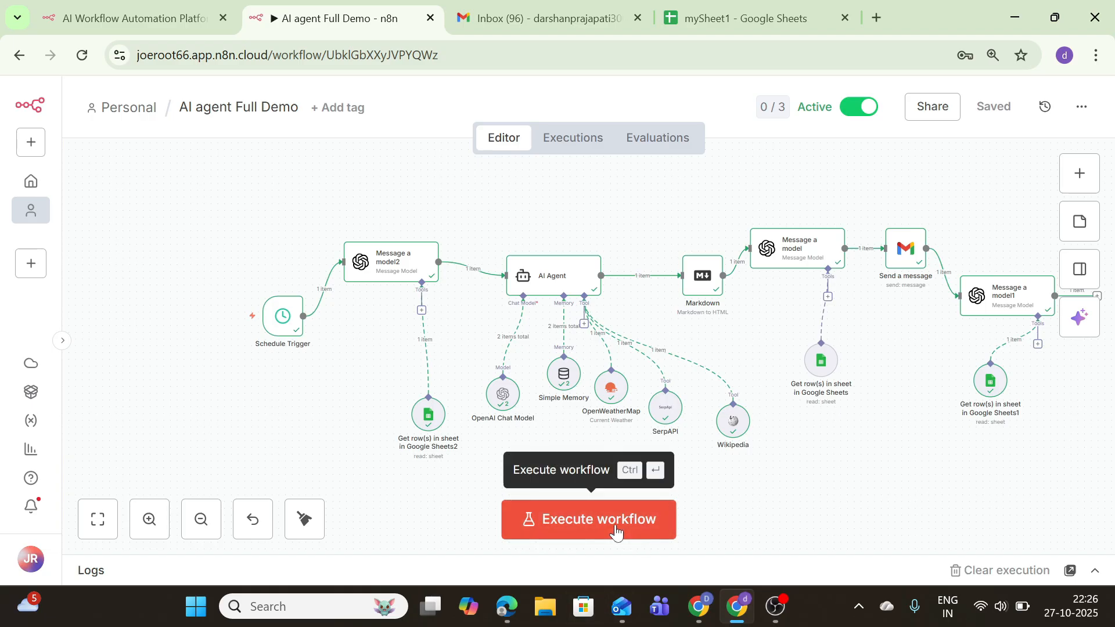
Execute the full workflow once more until it reports success
left_click(616, 532)
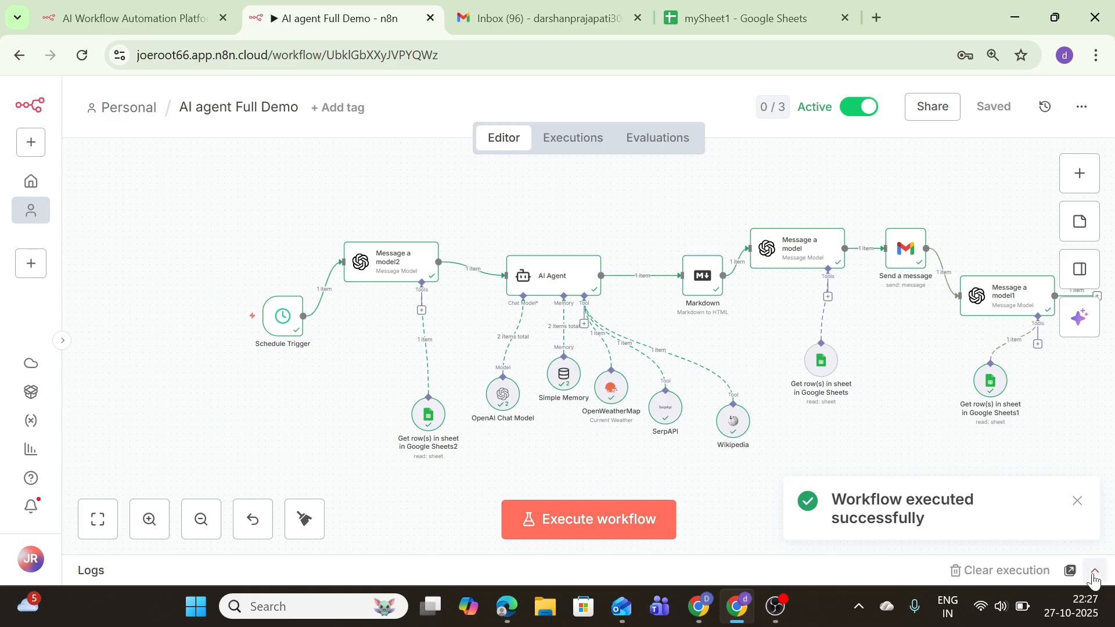
left_click(1093, 572)
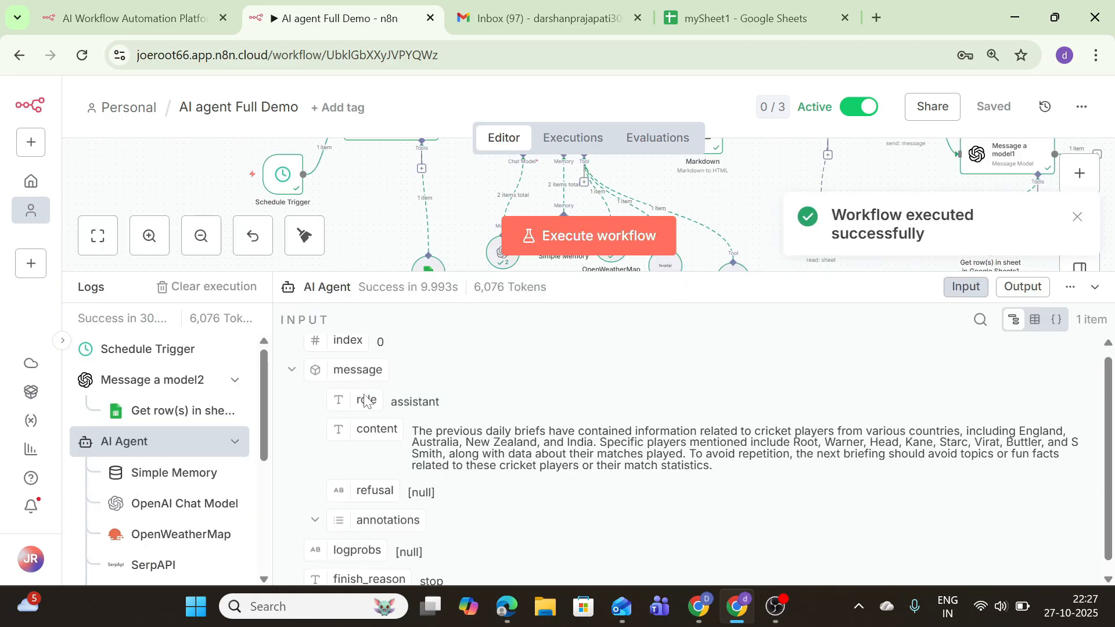
scroll(365, 401, "down", 1)
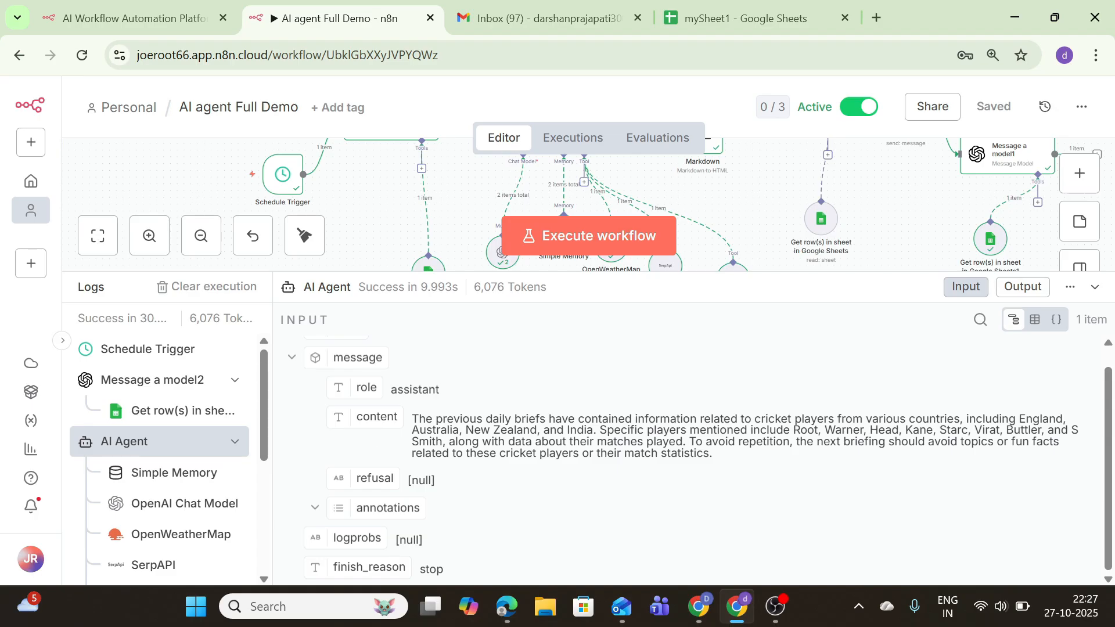
left_click_drag(413, 419, 746, 463)
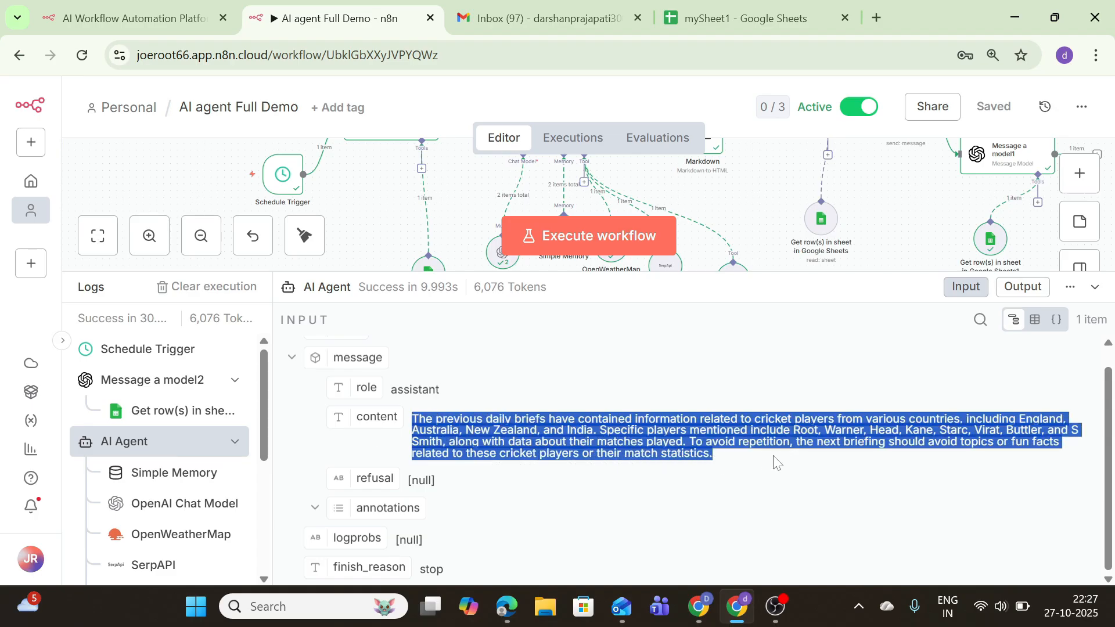
left_click(764, 460)
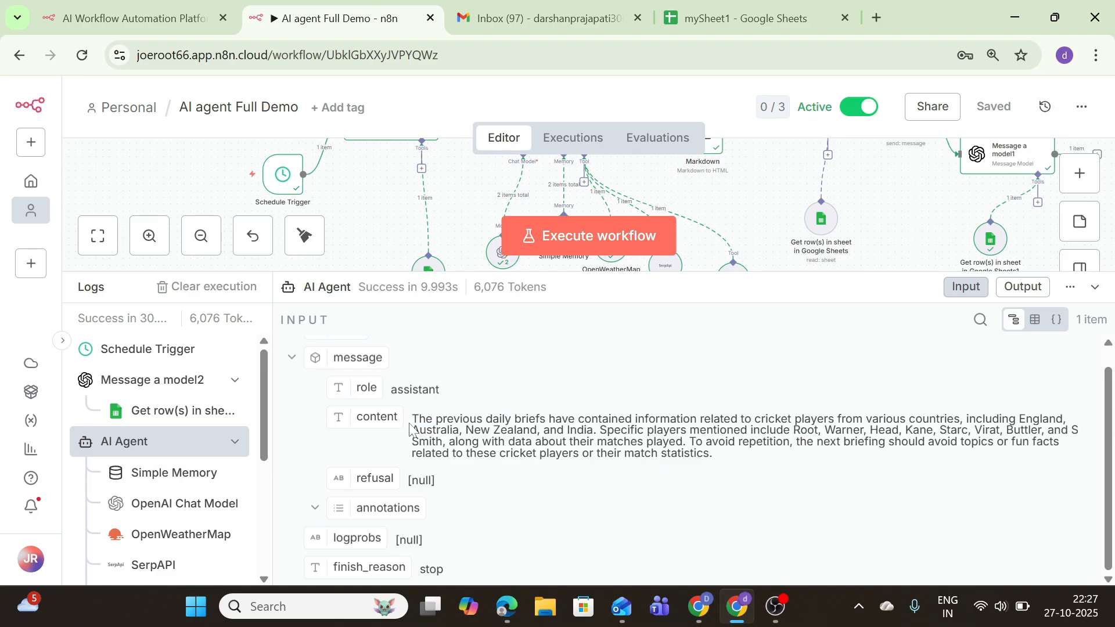
left_click_drag(409, 429, 747, 461)
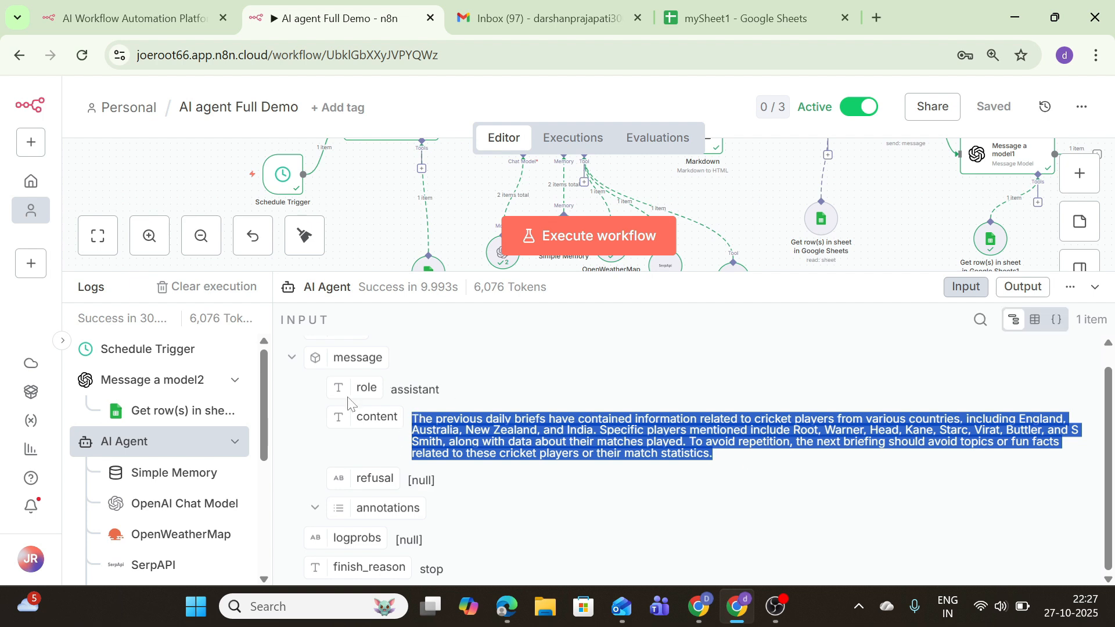
left_click(478, 409)
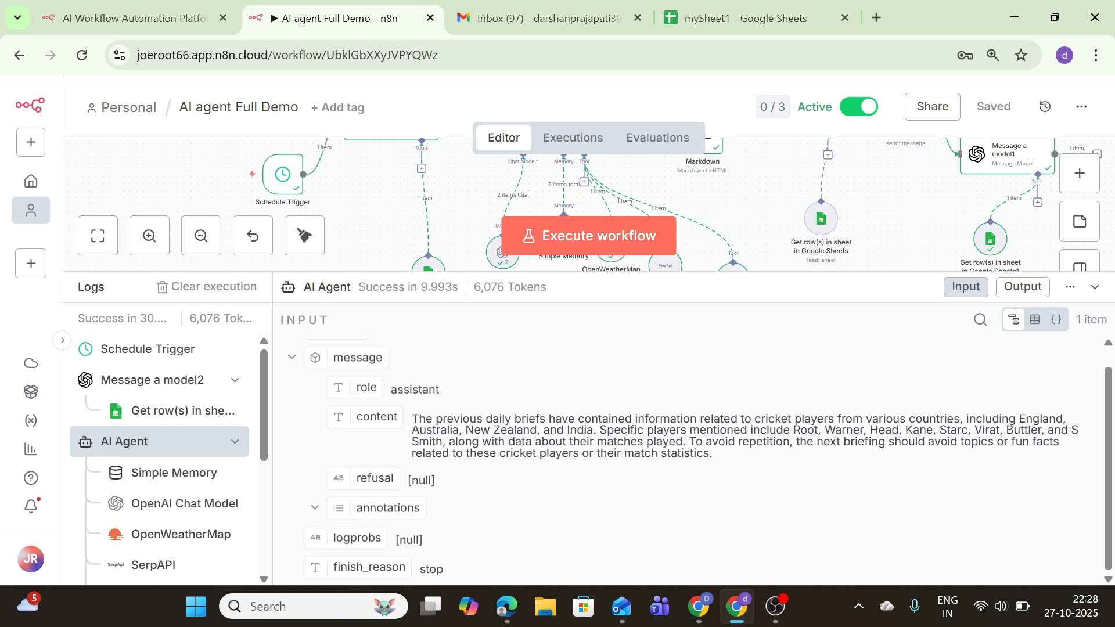
left_click_drag(742, 459, 576, 418)
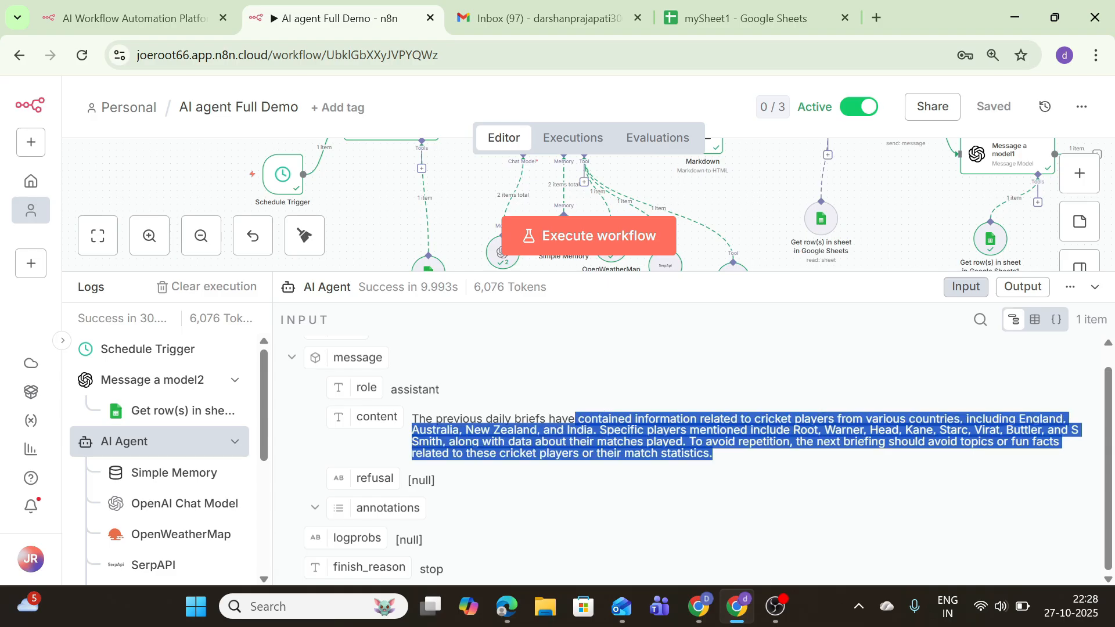
left_click(642, 499)
left_click_drag(625, 454, 713, 456)
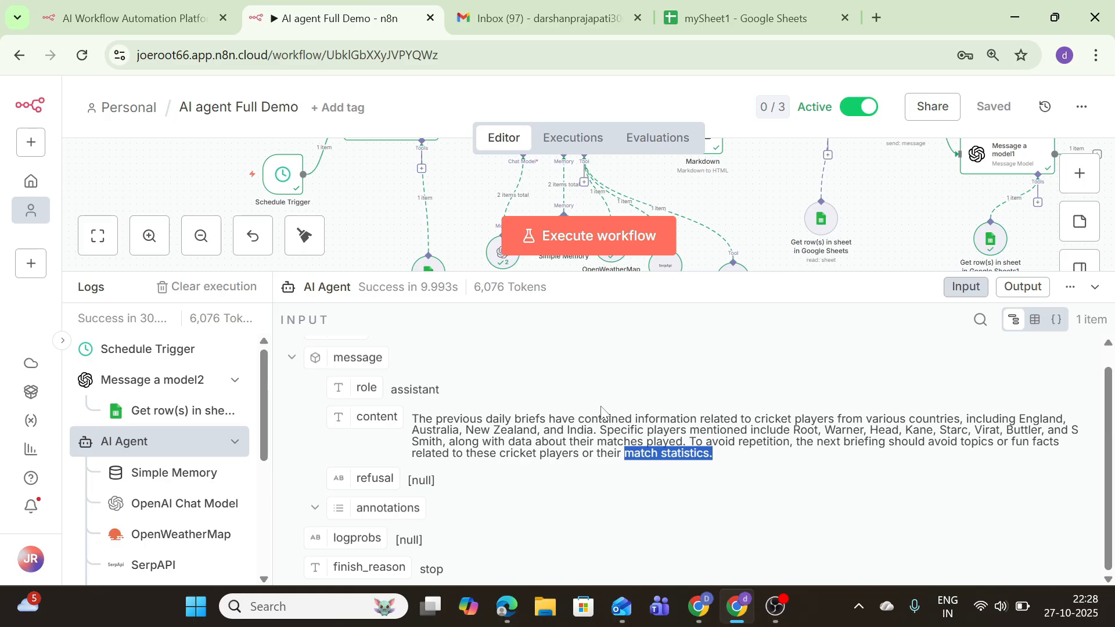
left_click(1094, 287)
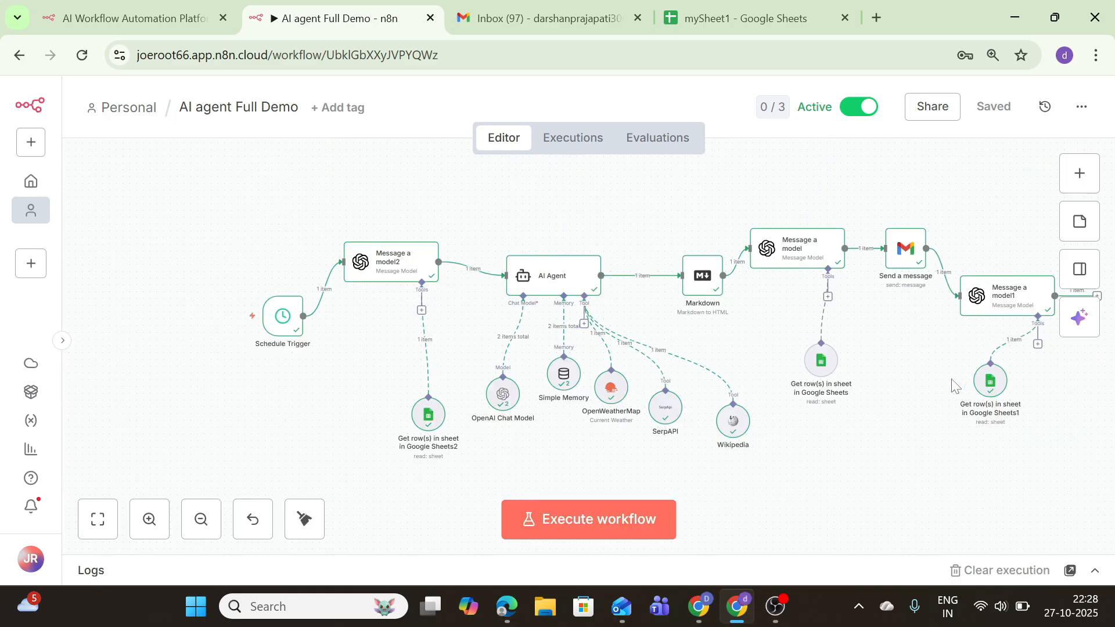